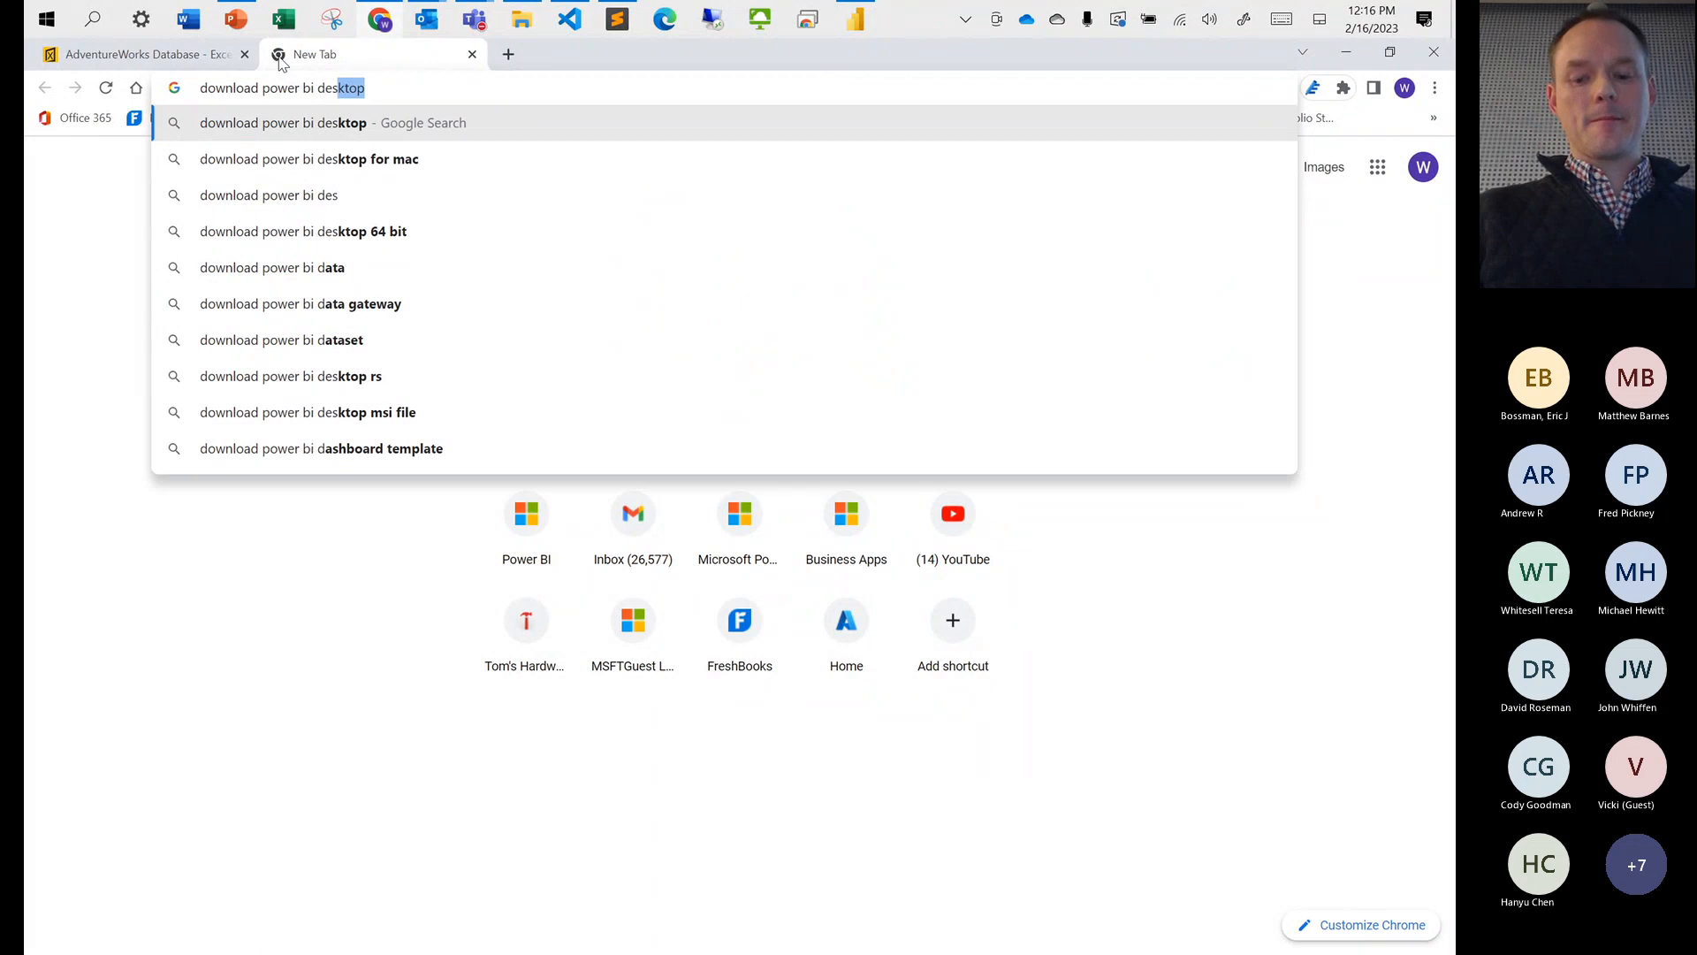
Search the web for "download power bi desktop" and open the advanced download options on Microsoft's Power BI Downloads page
type("esktop")
key("Return")
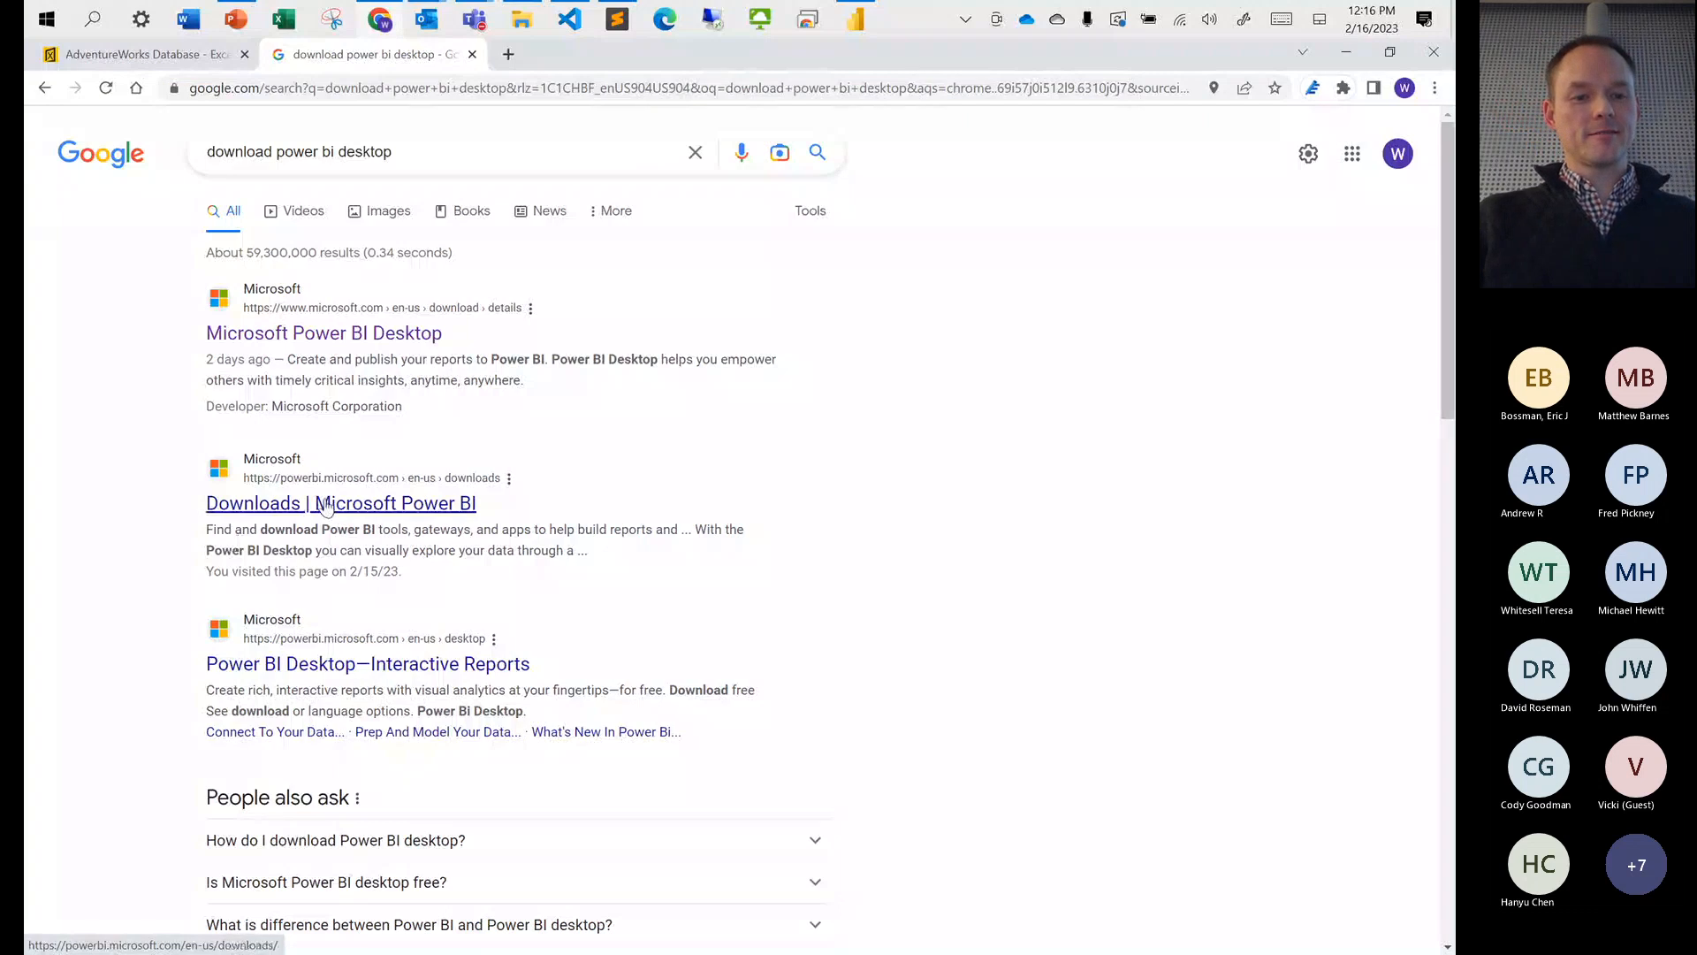
left_click(411, 499)
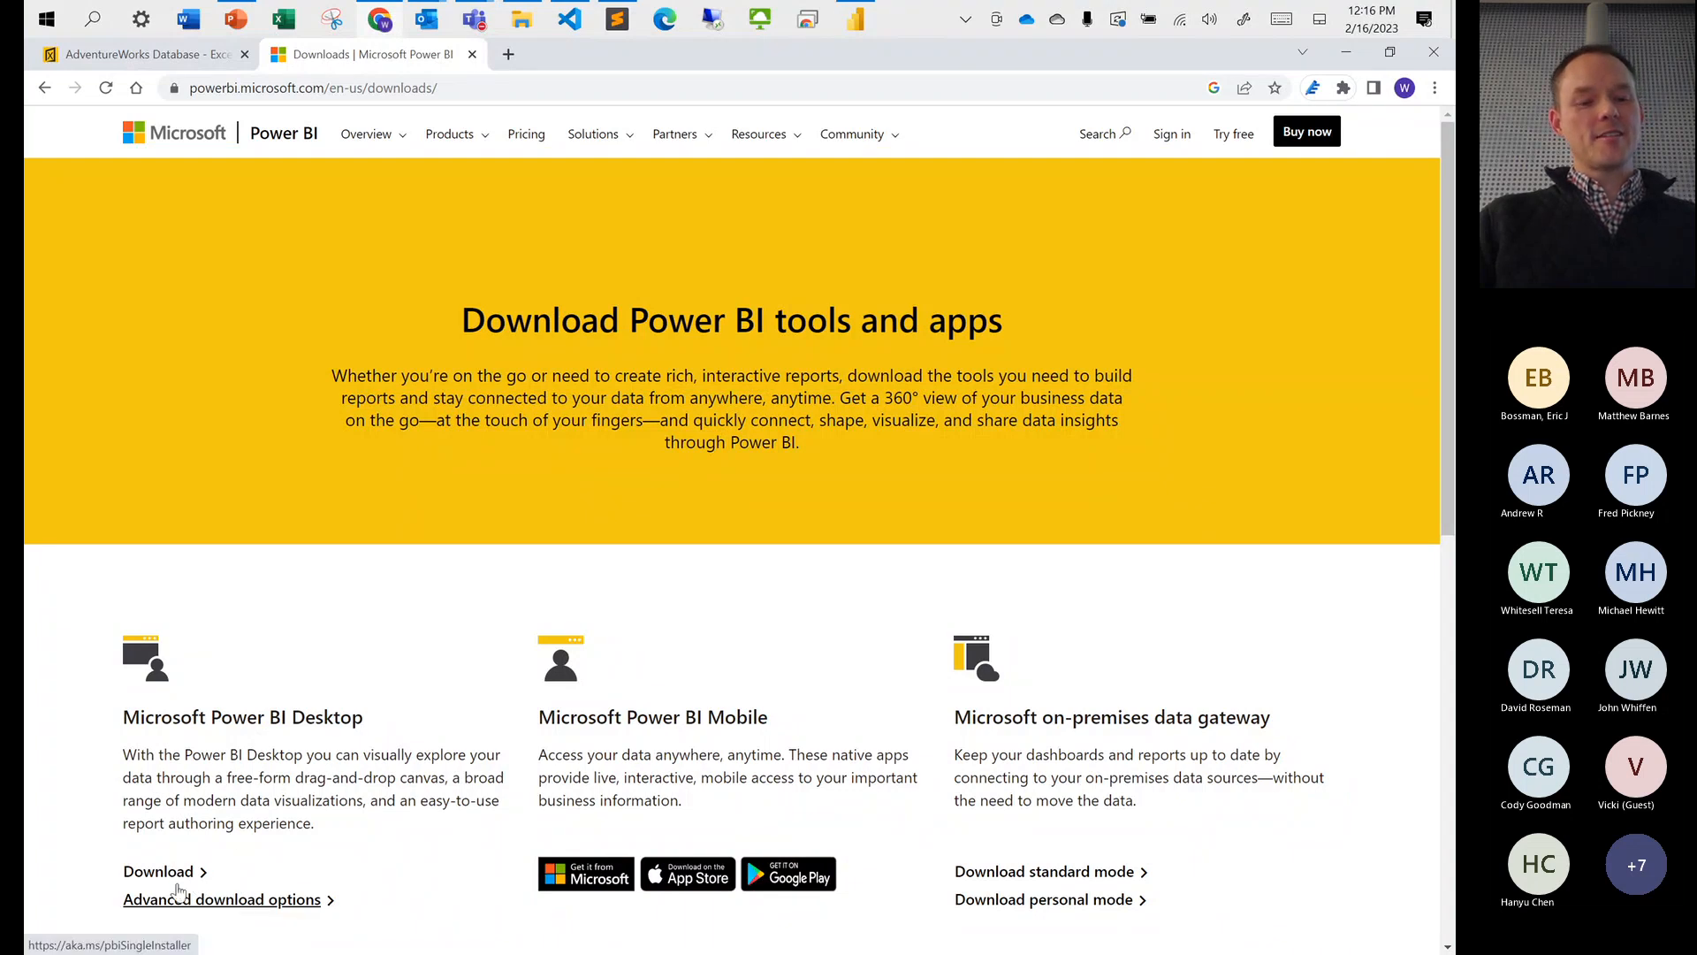
left_click(221, 900)
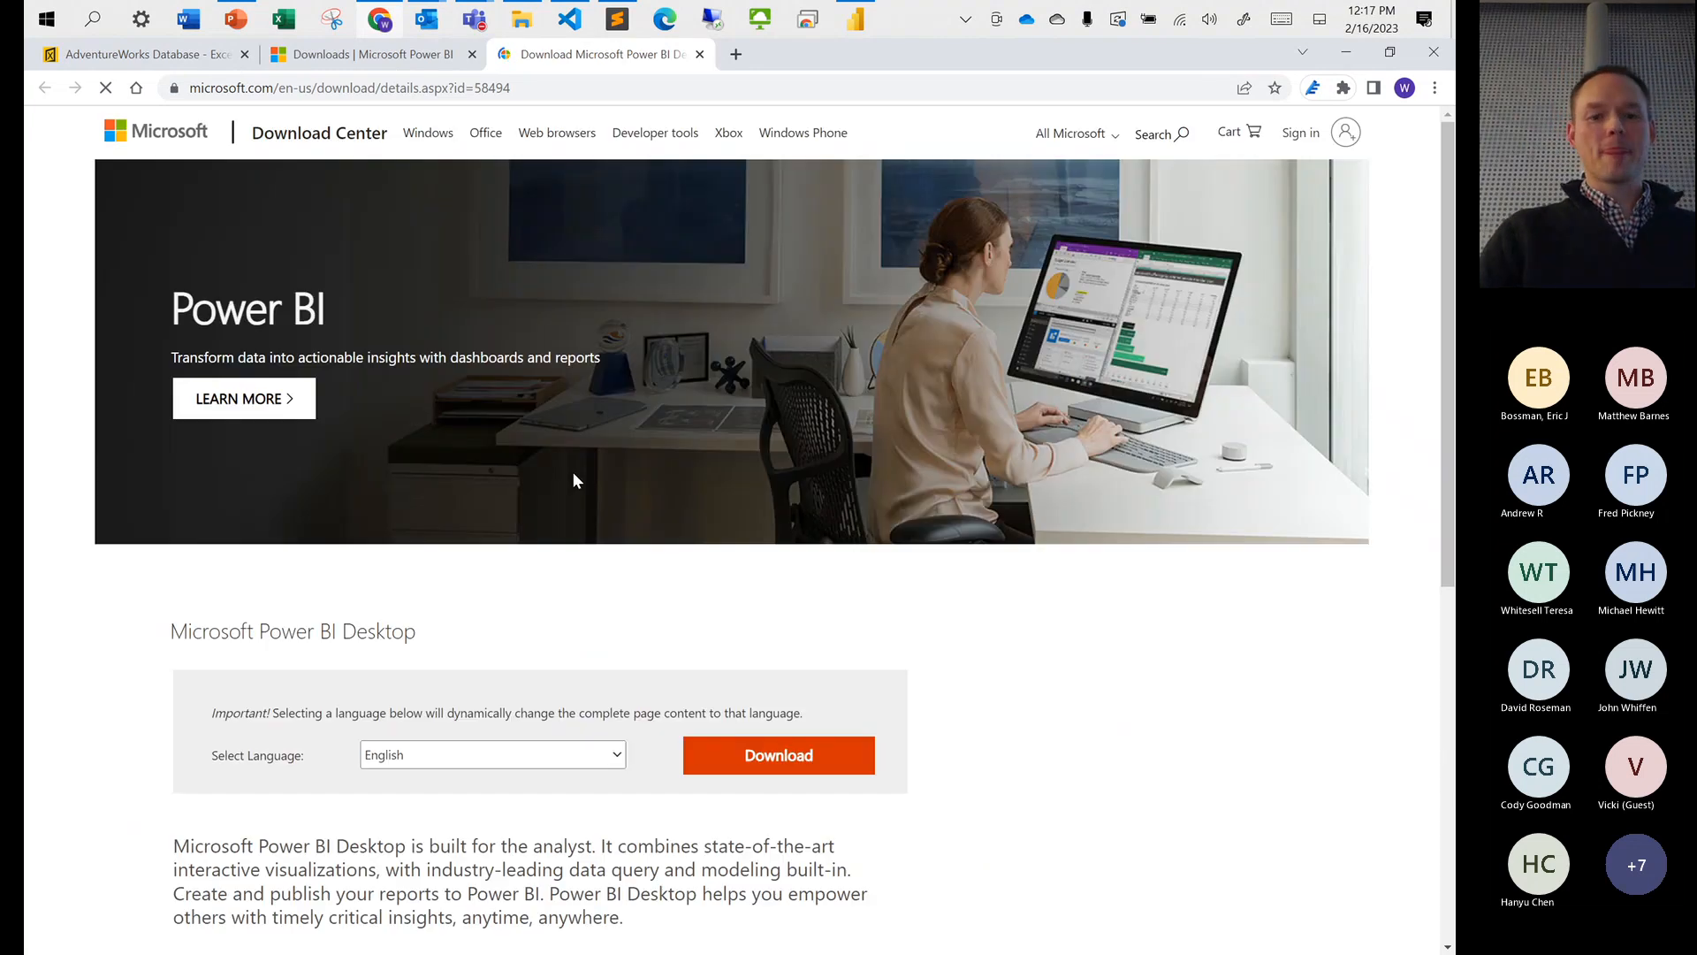
Select PBIDesktopSetup_x64.exe among the English Power BI Desktop downloads, then close both Microsoft pages without downloading
left_click(790, 756)
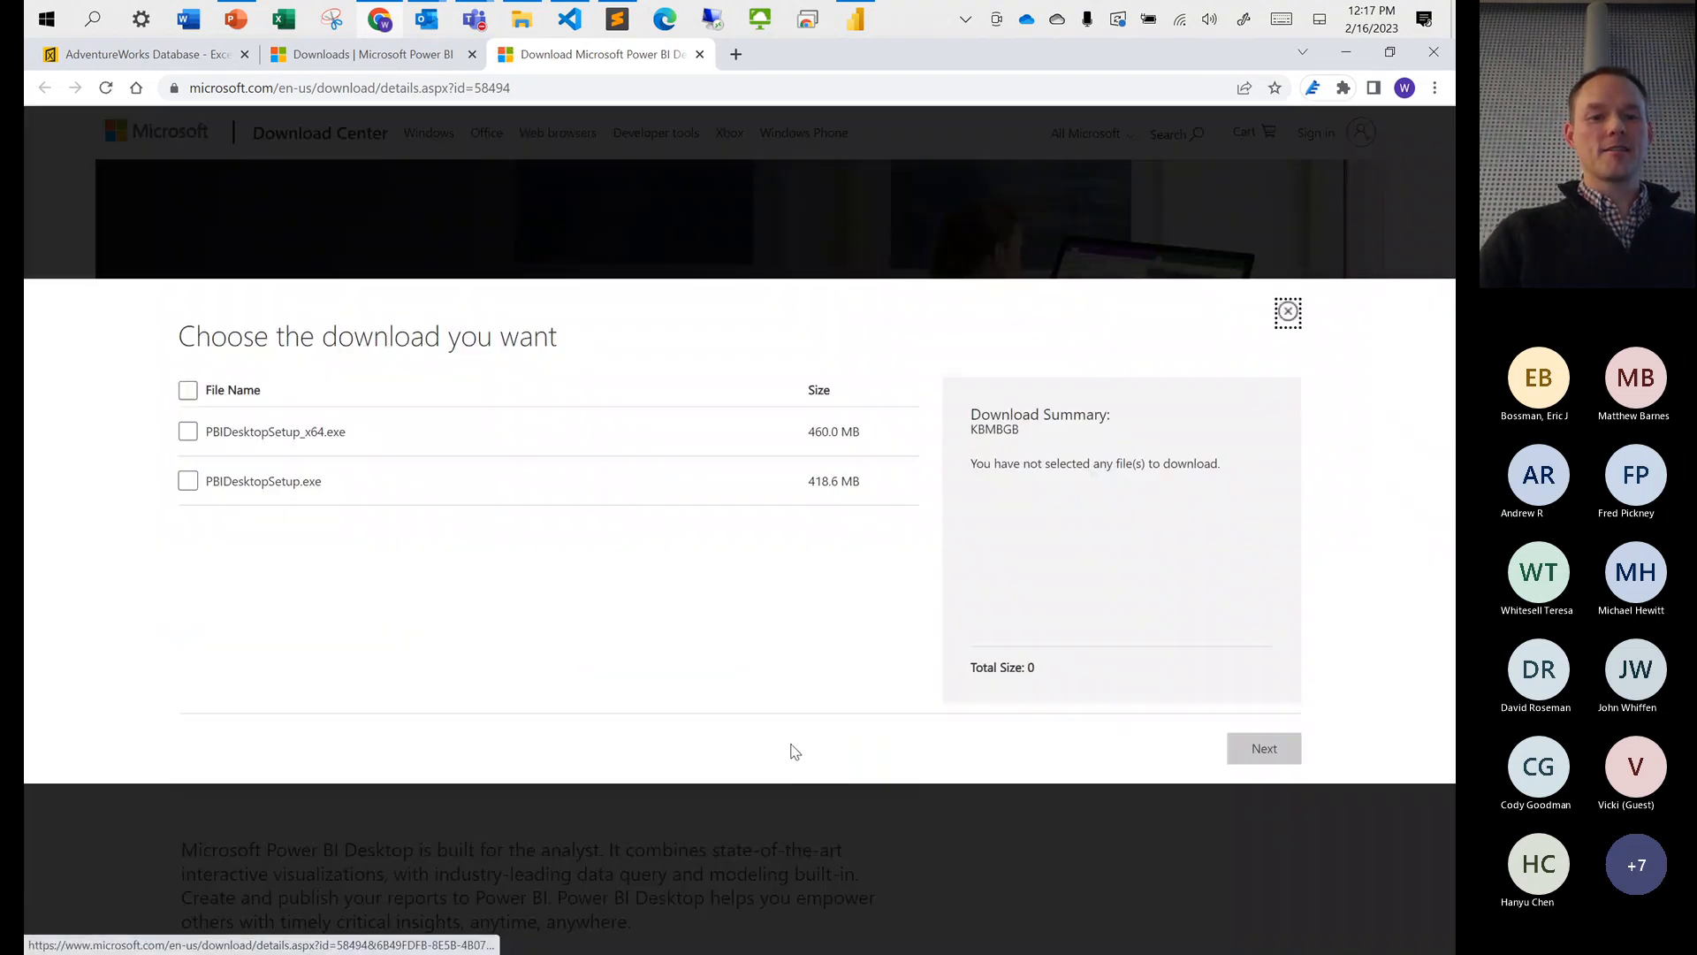
left_click(191, 434)
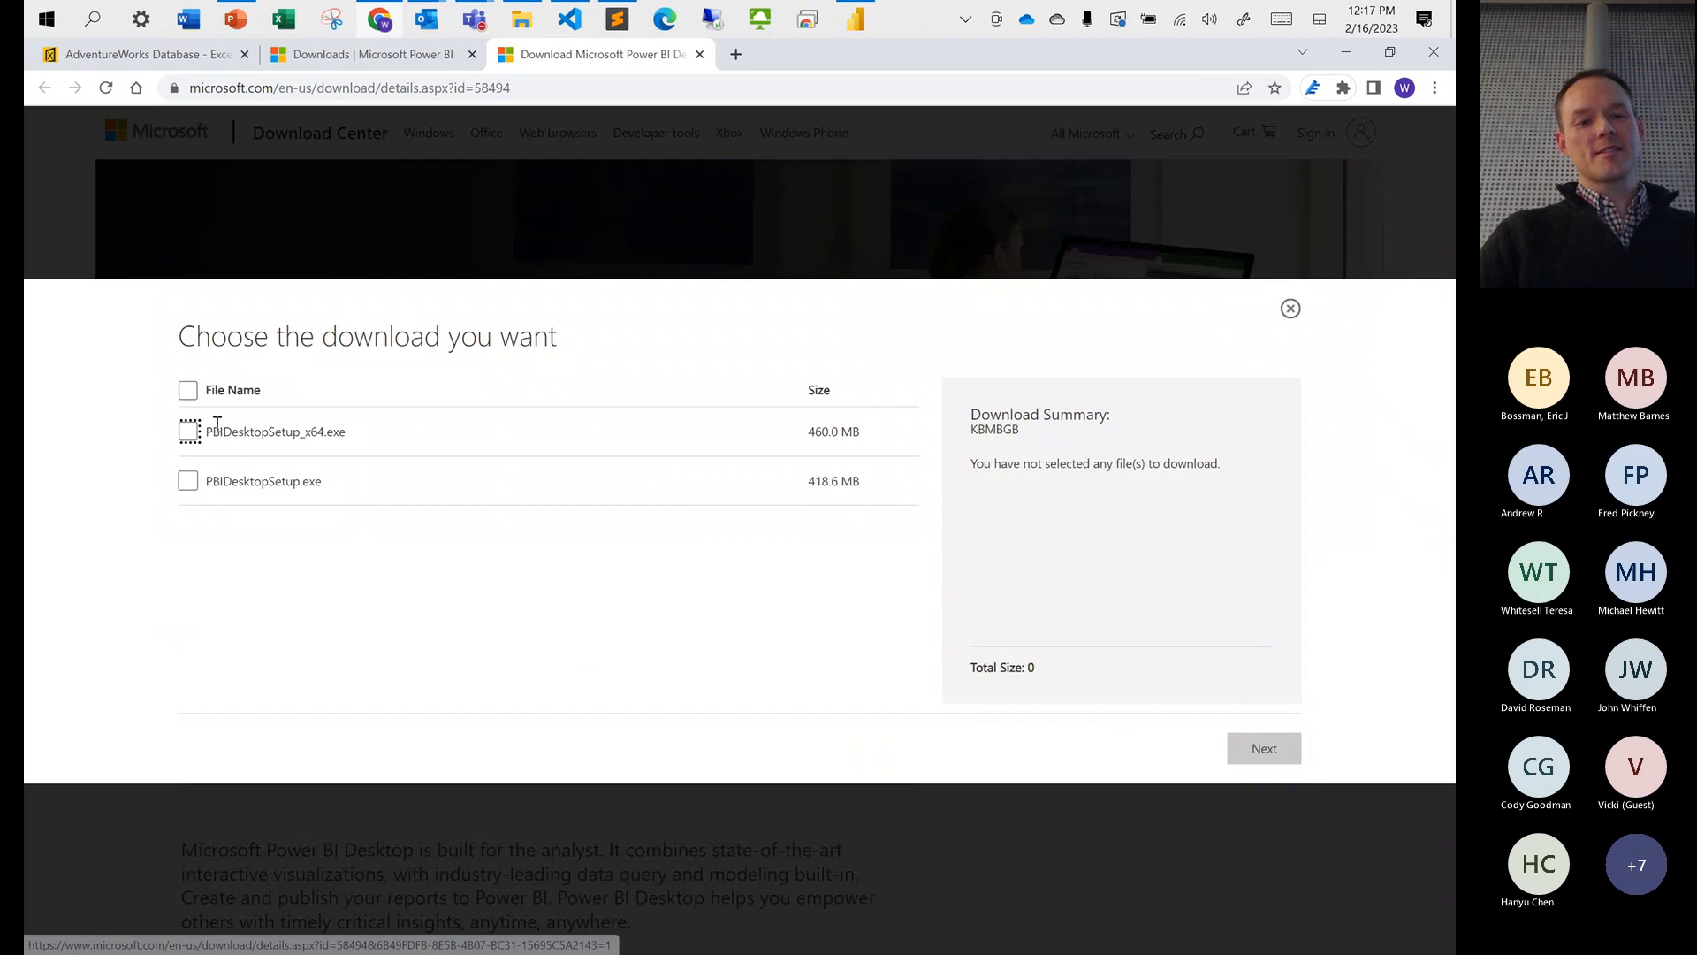
left_click(189, 431)
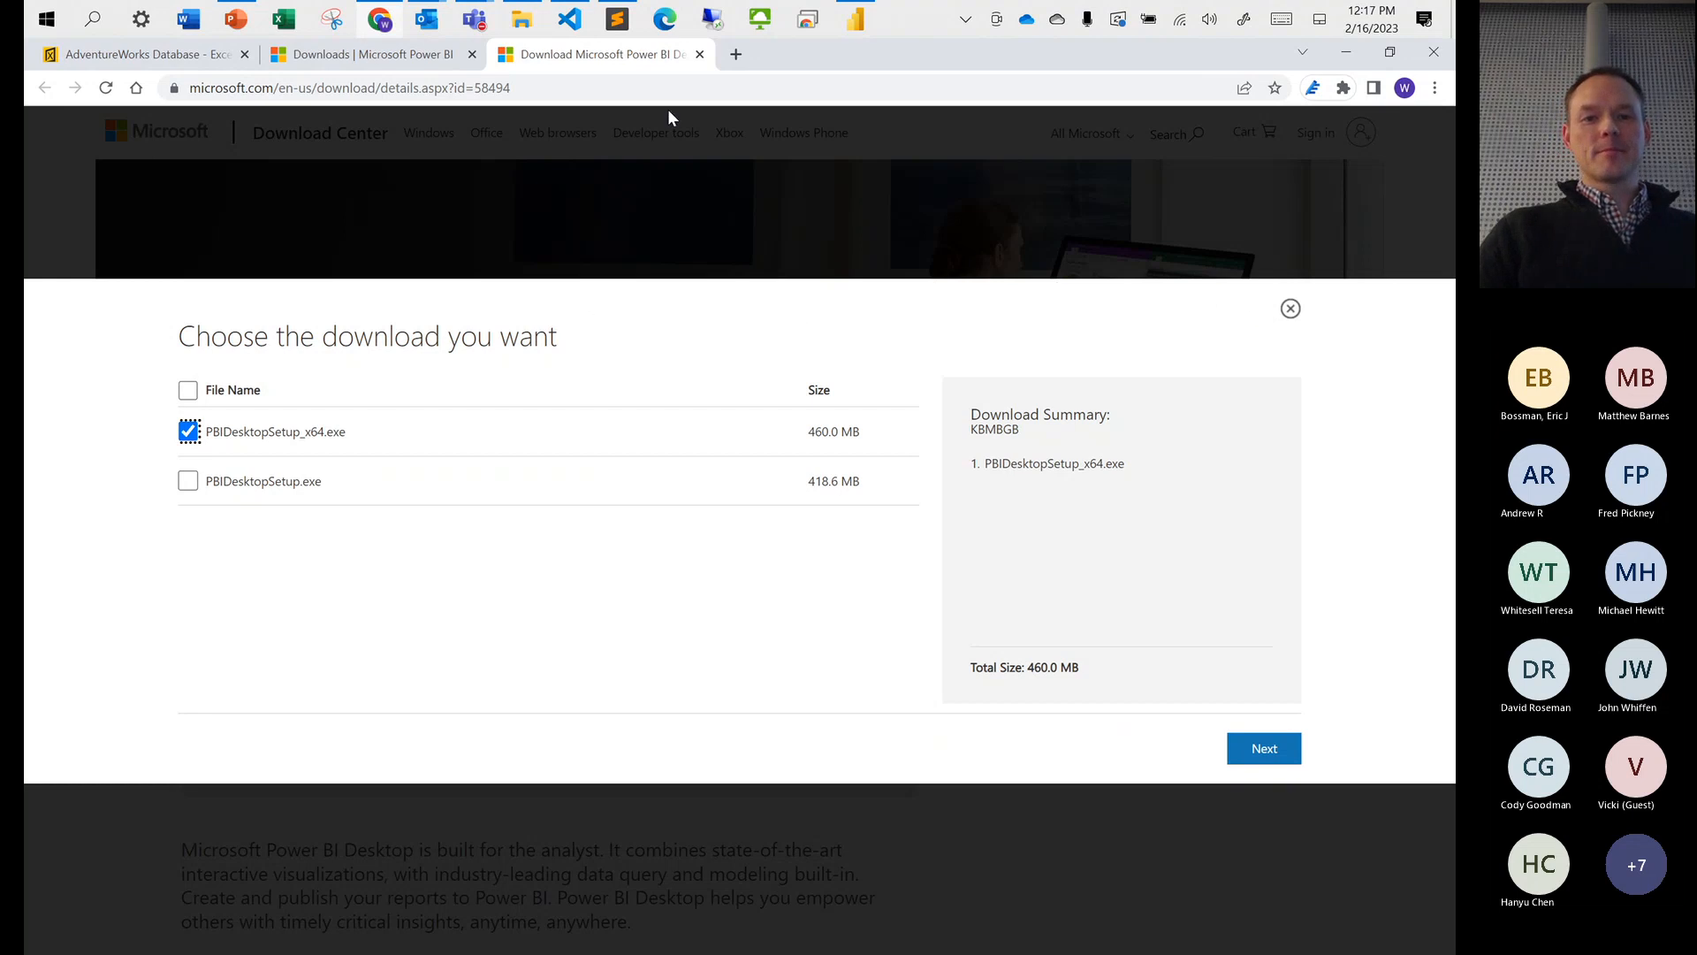
left_click(699, 55)
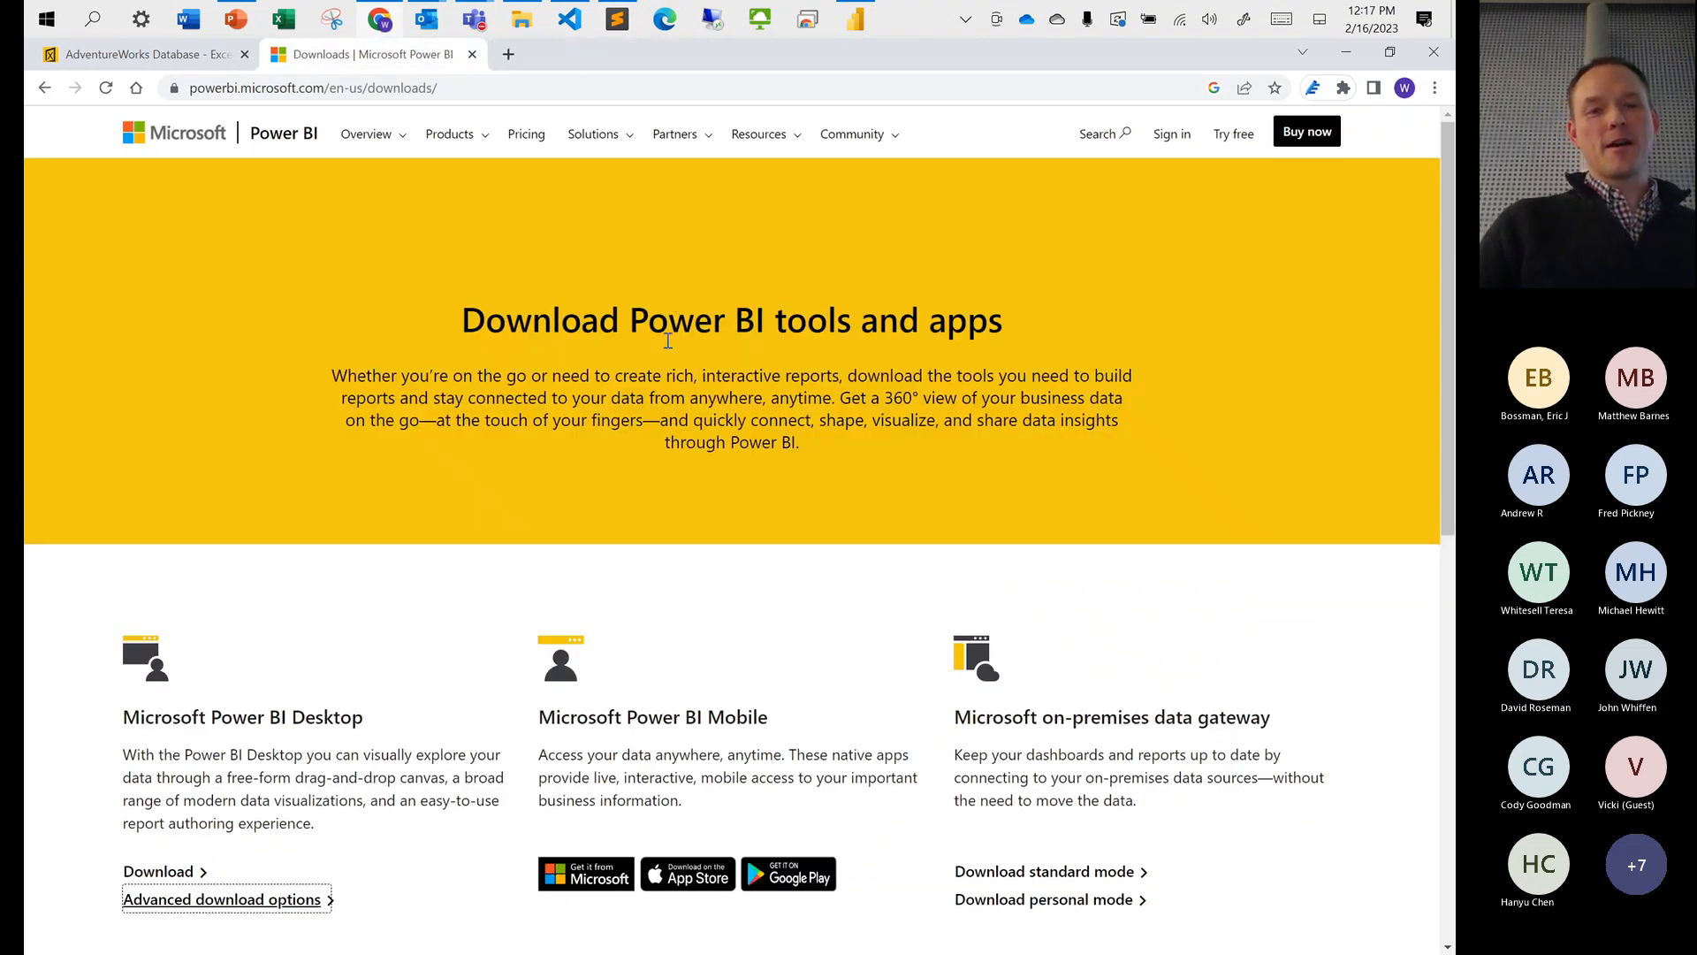
left_click(473, 54)
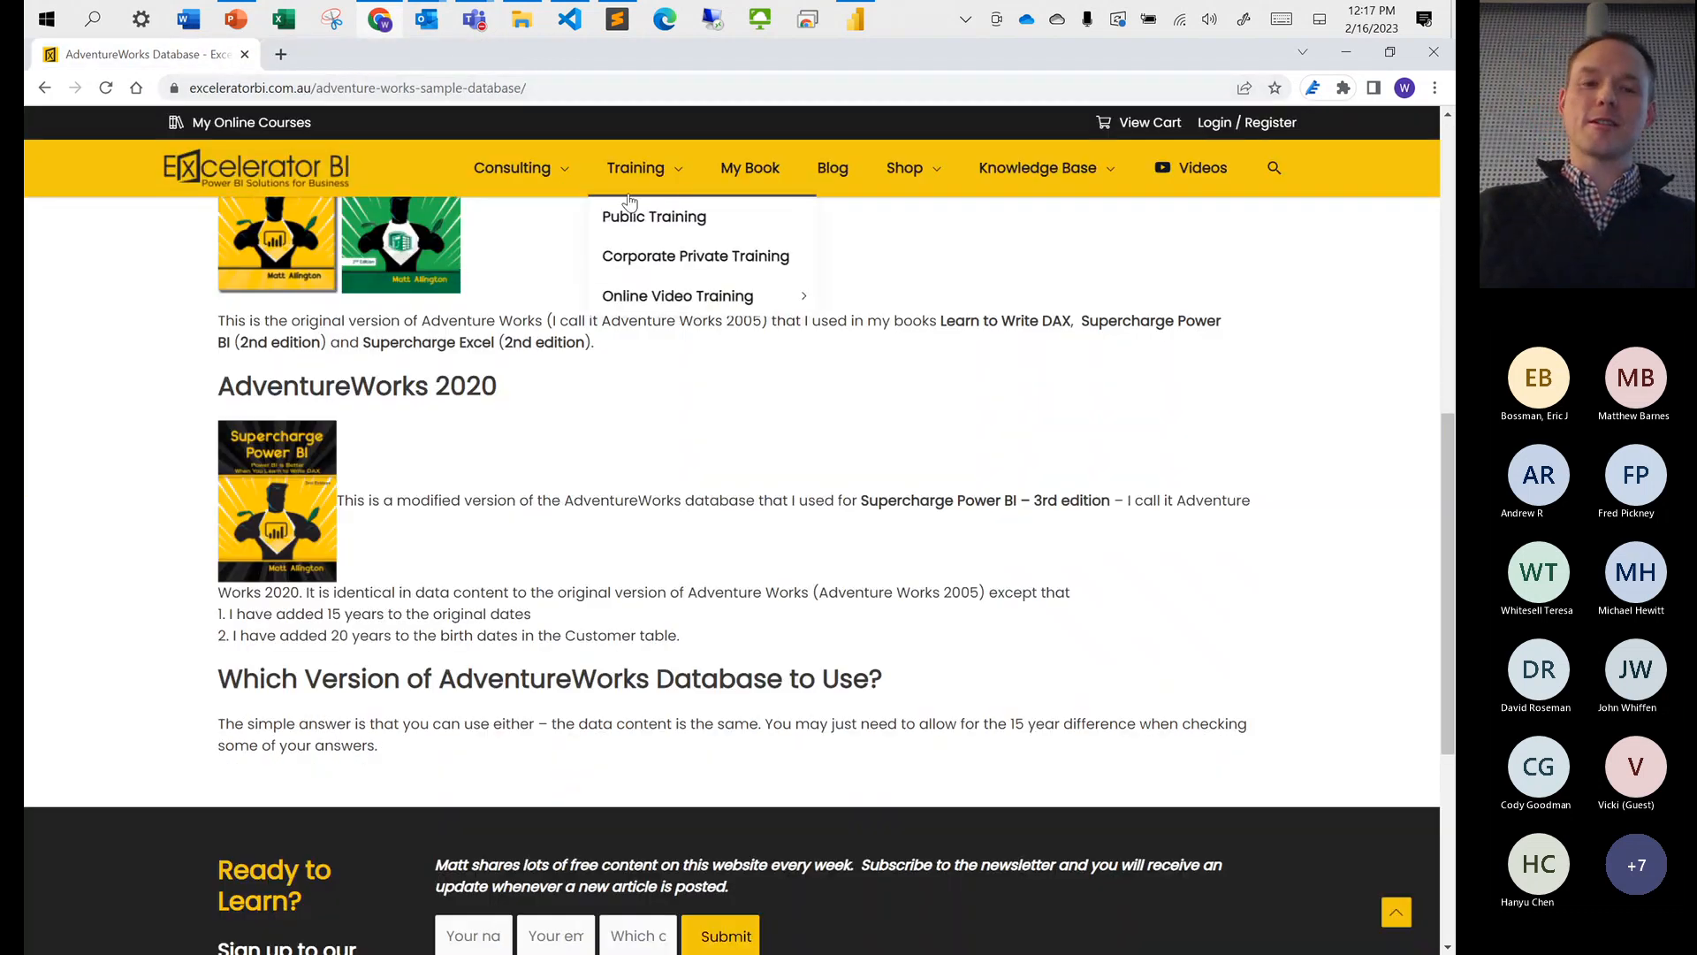
Check the Demo slide in PowerPoint, then return to Chrome and show the AdventureWorks Database page's download link
key("alt+Tab")
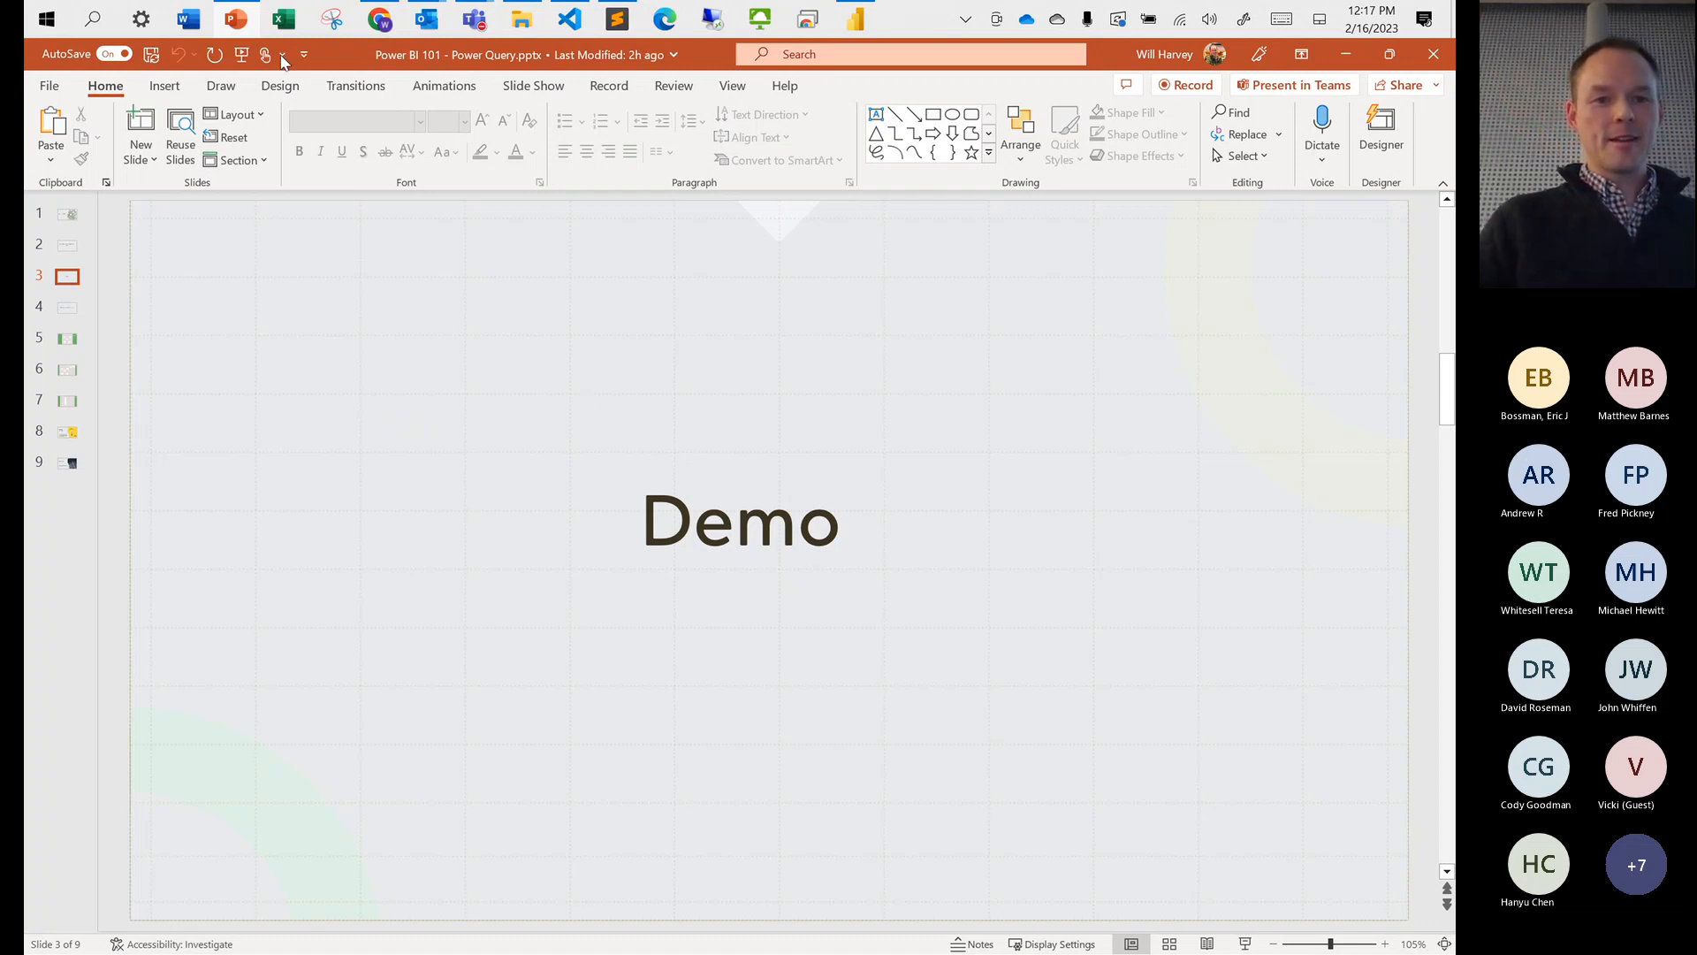
left_click(379, 18)
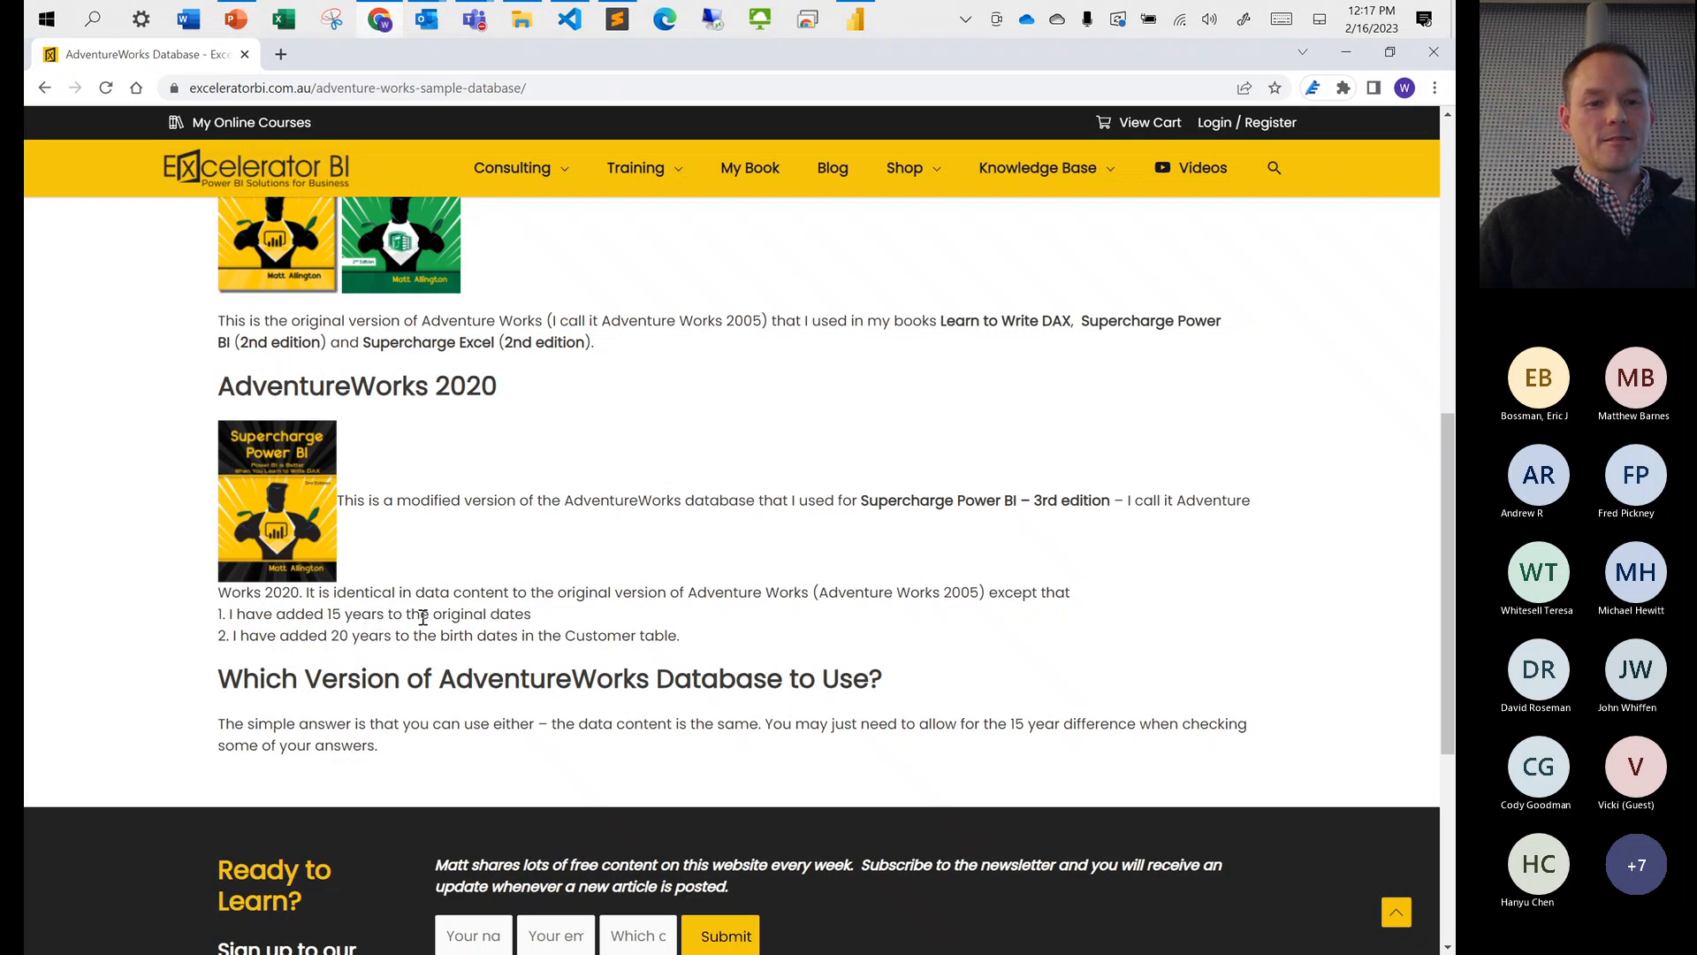
scroll(422, 617, "up", 8)
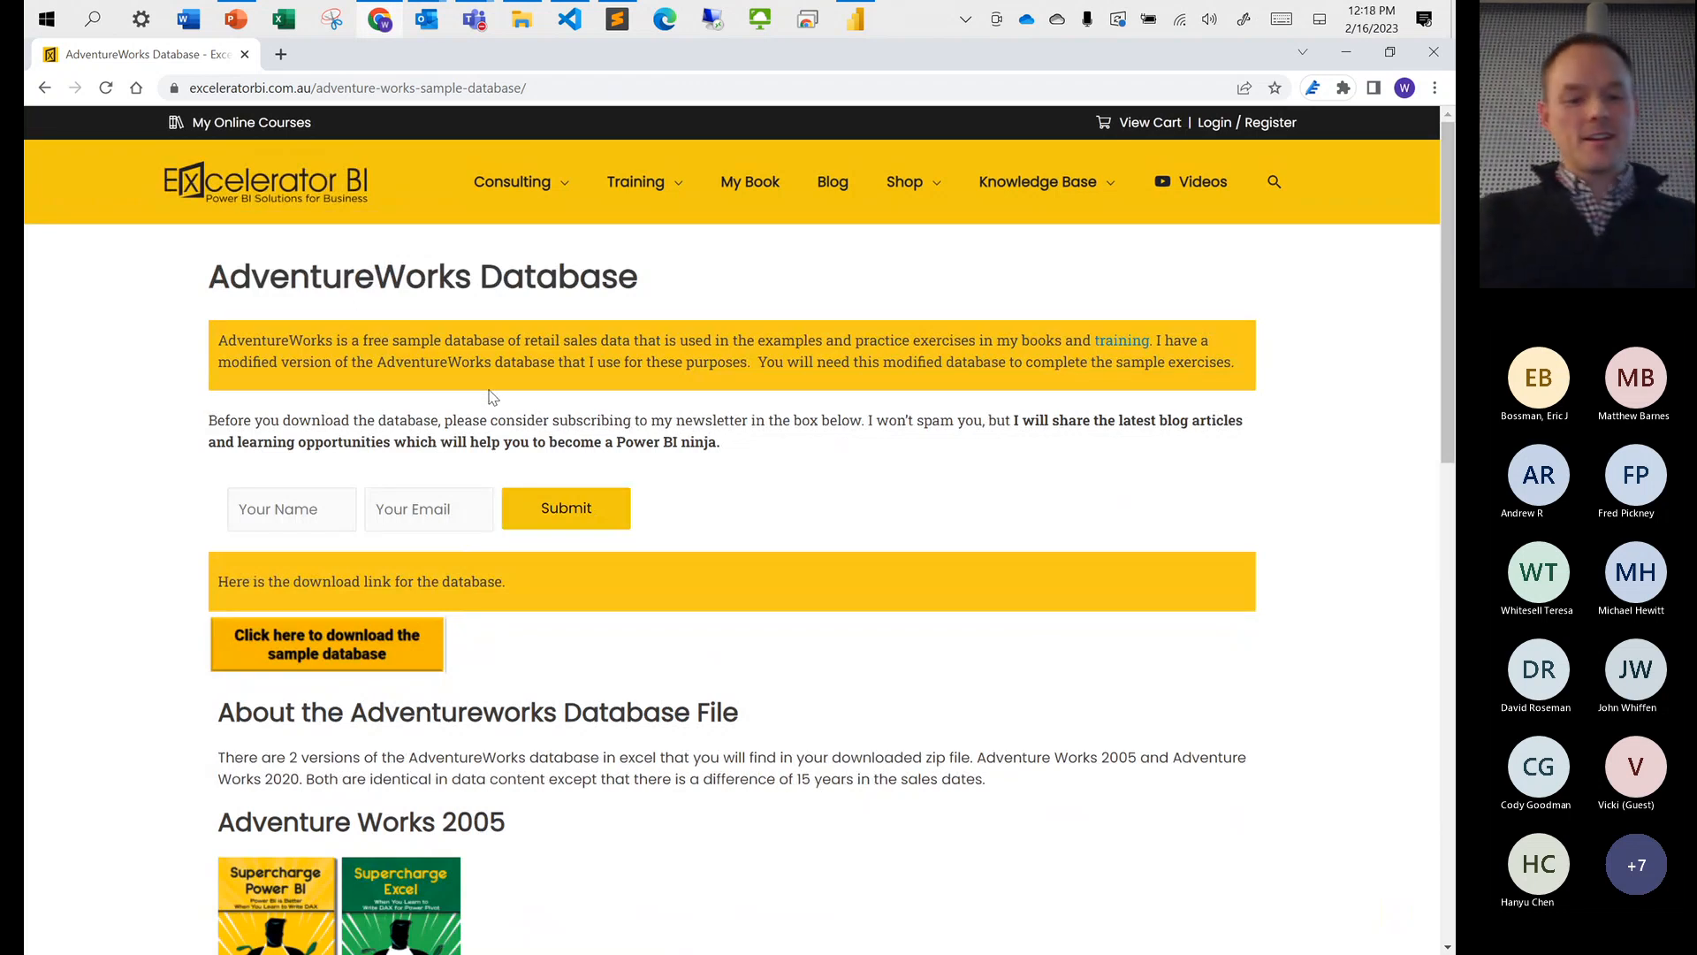
key("alt+Tab")
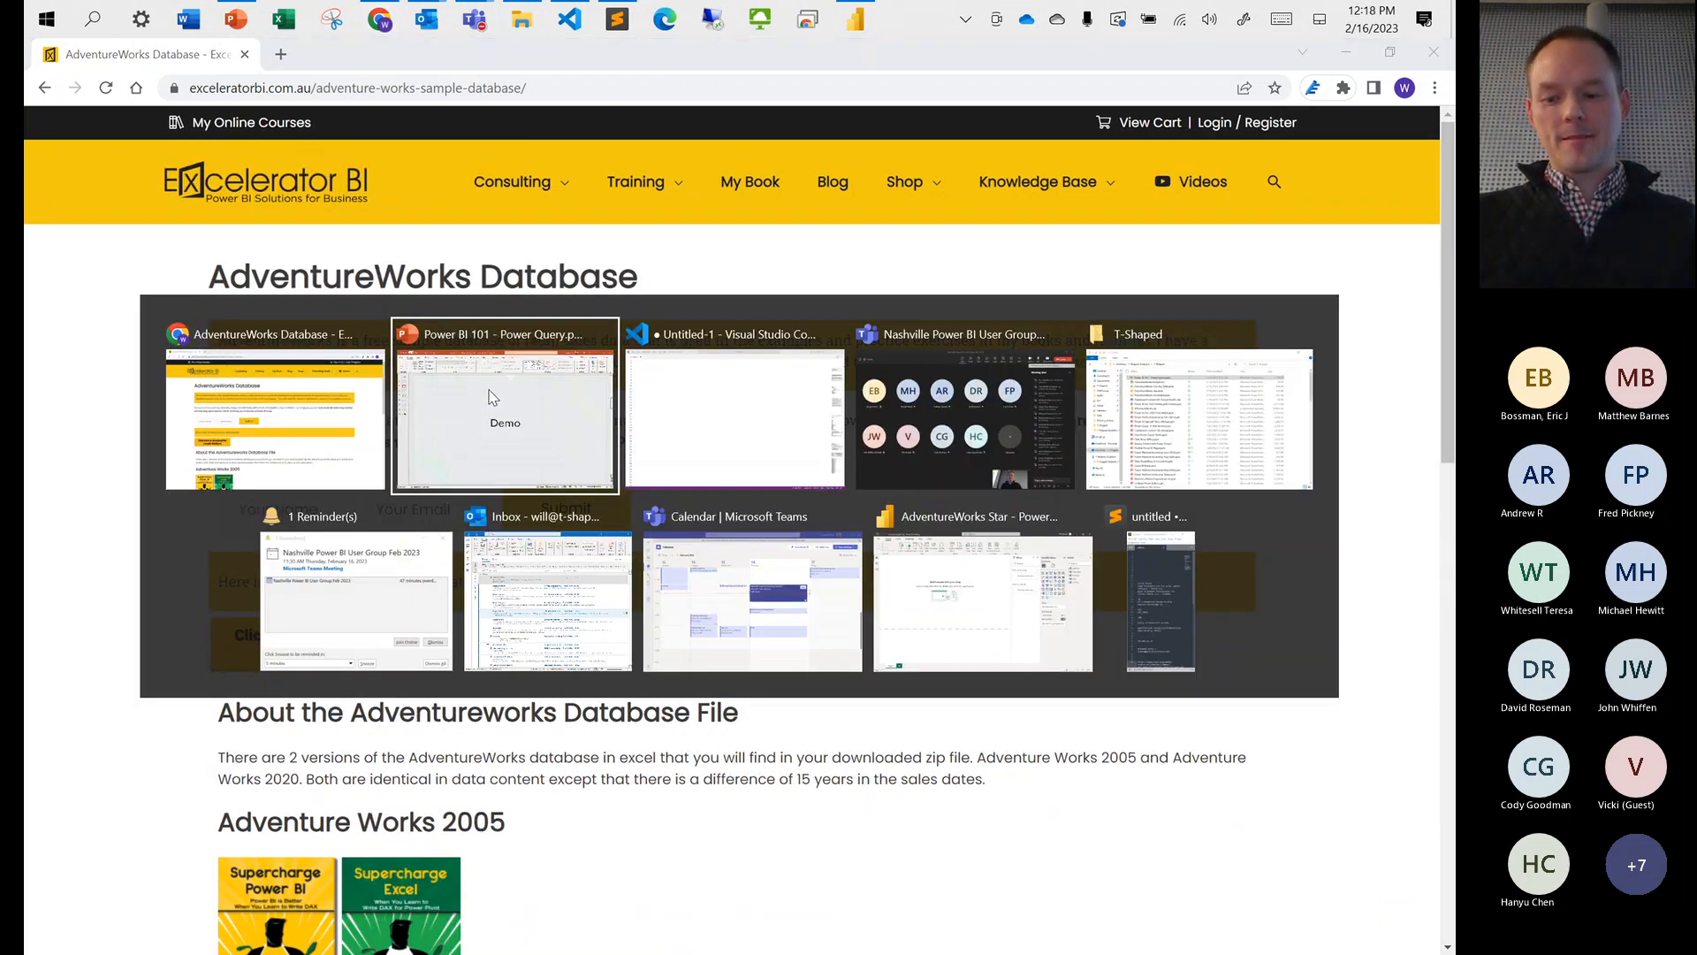
key("Page_Down")
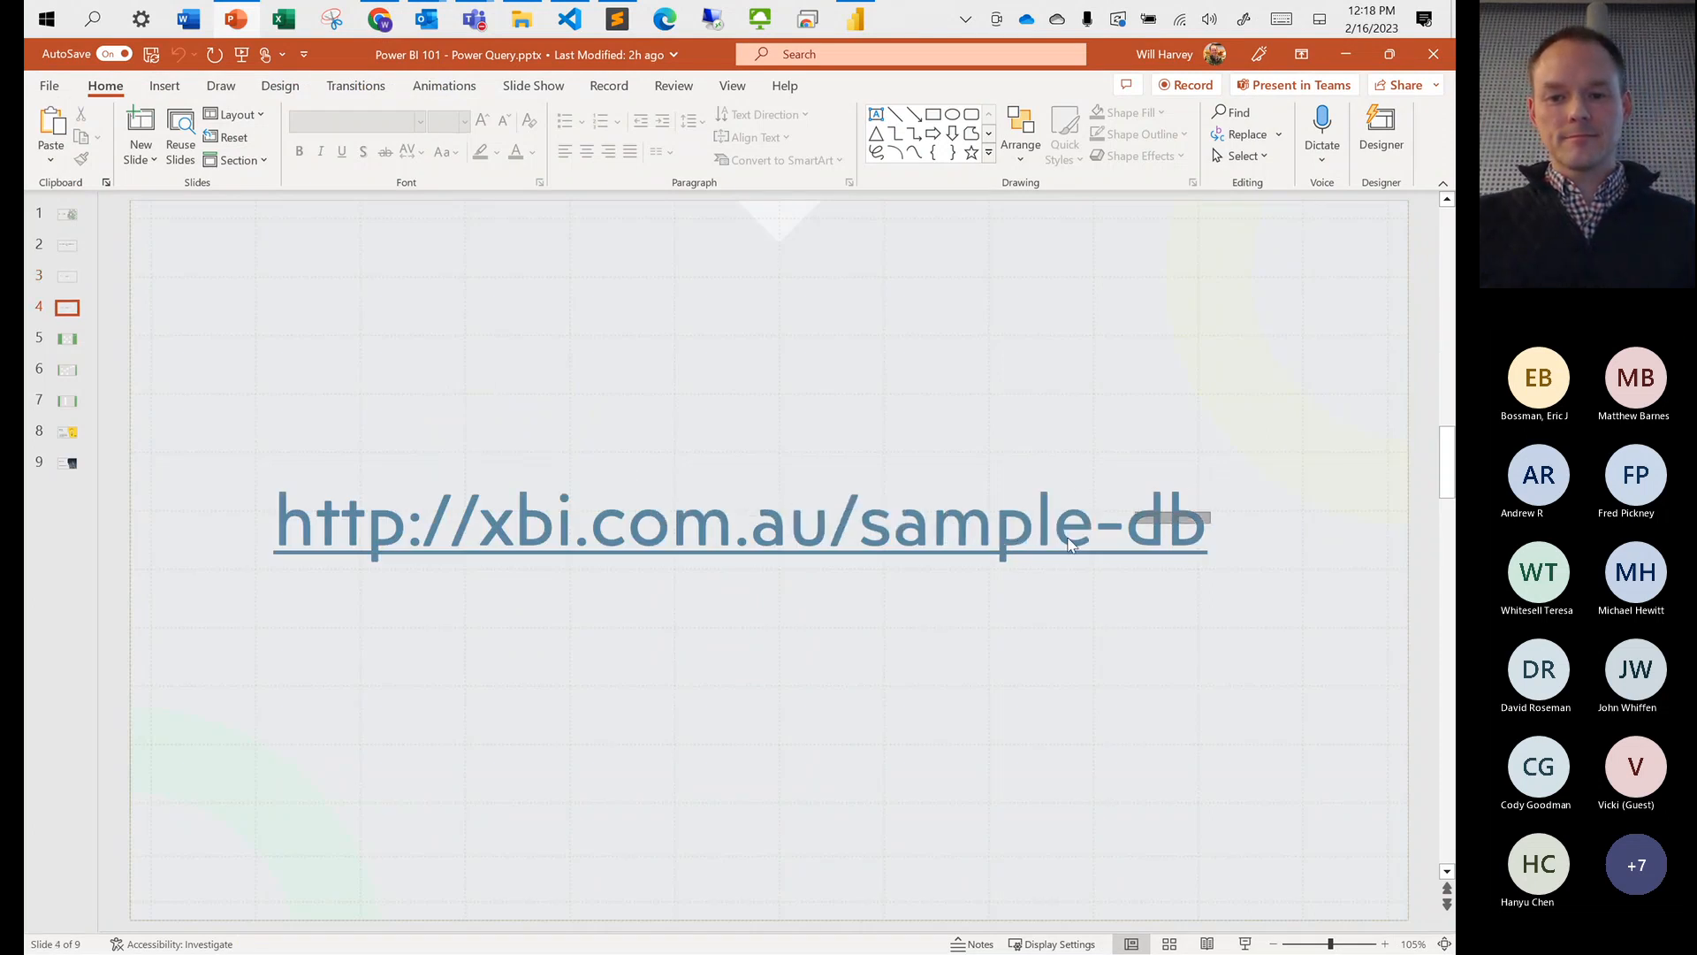
left_click(557, 535)
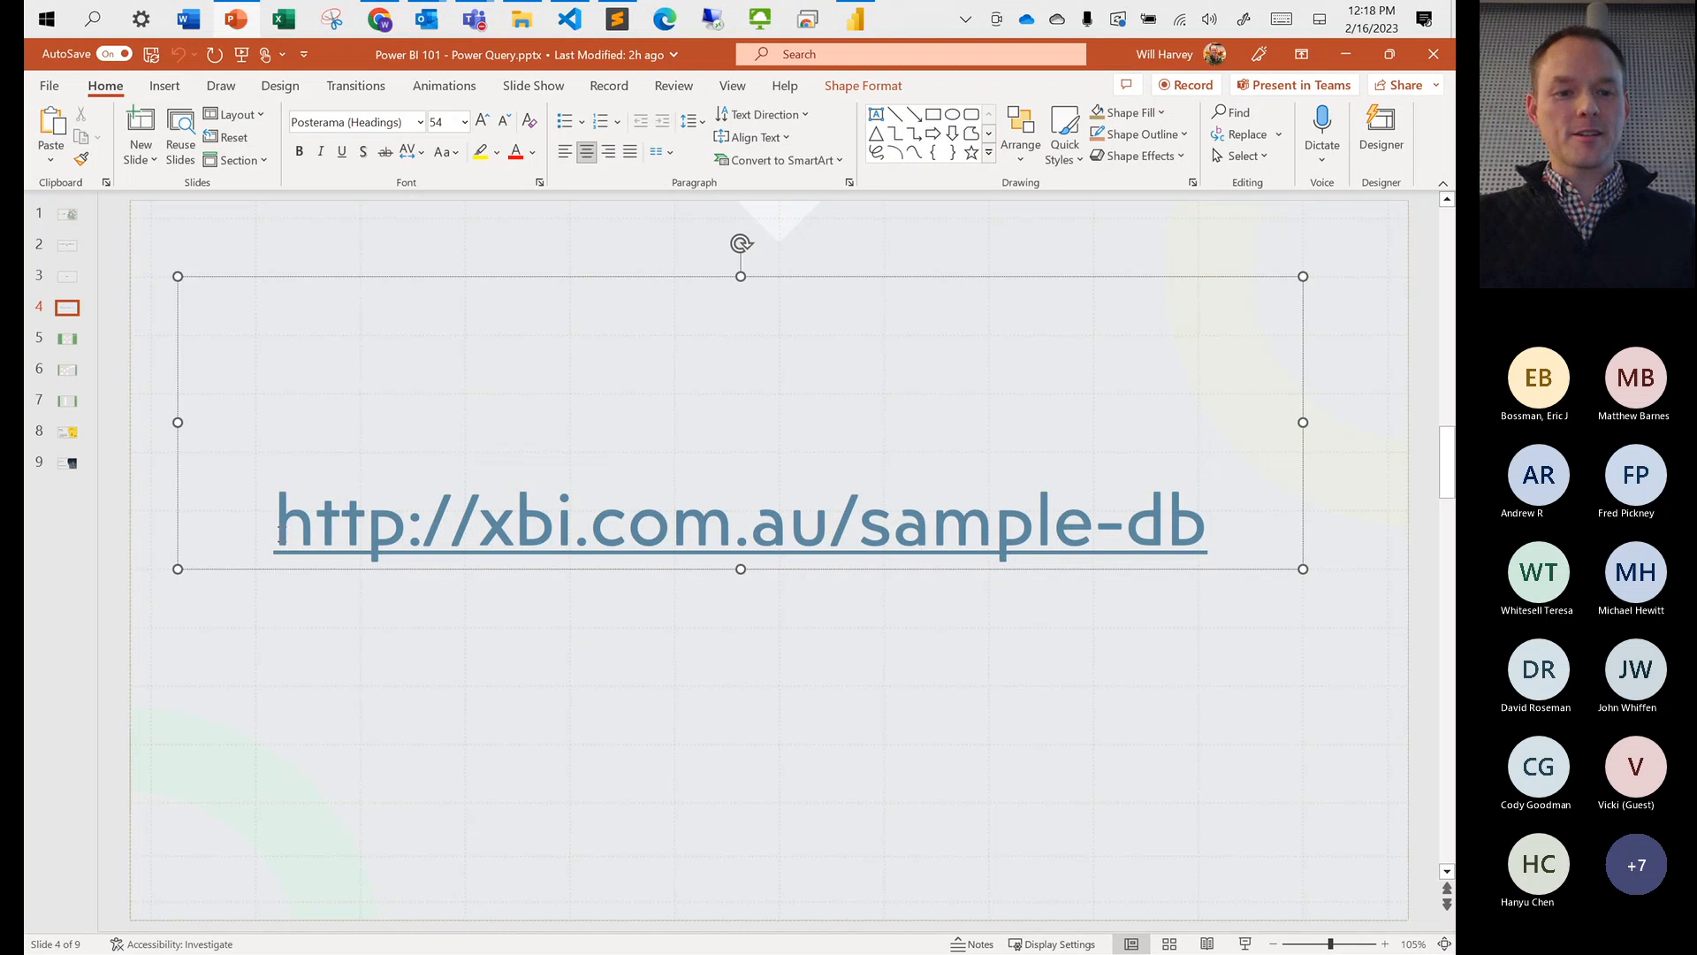
left_click_drag(279, 530, 1125, 480)
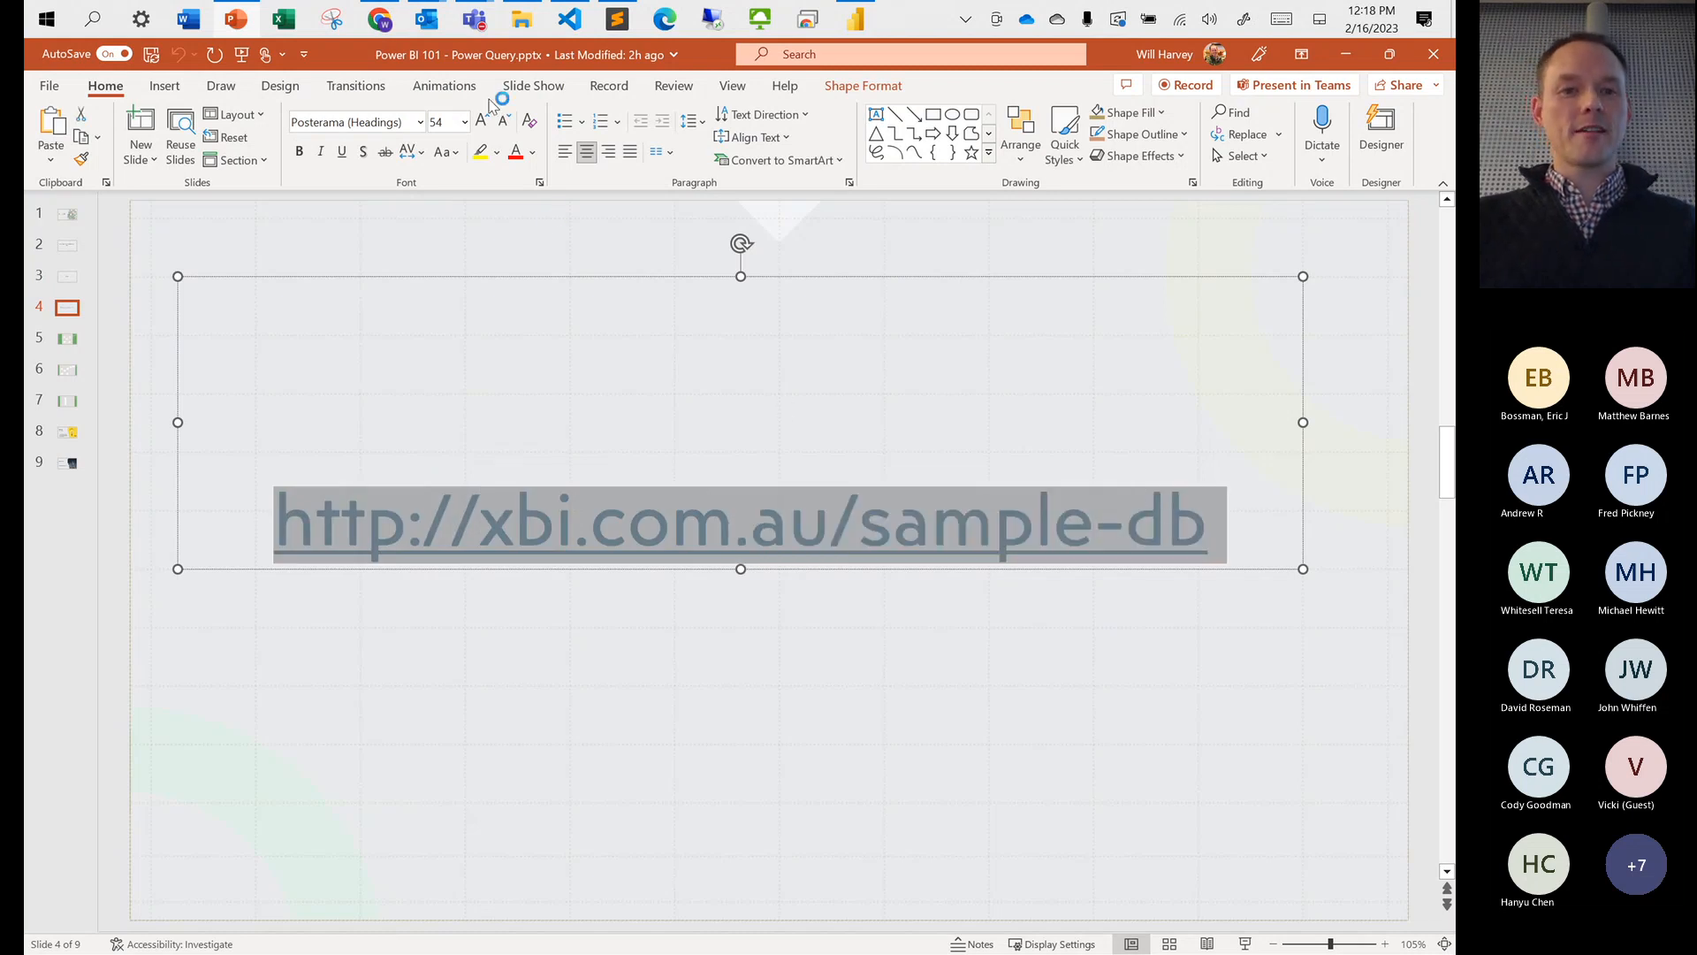
mouse_move(484, 16)
left_click(551, 44)
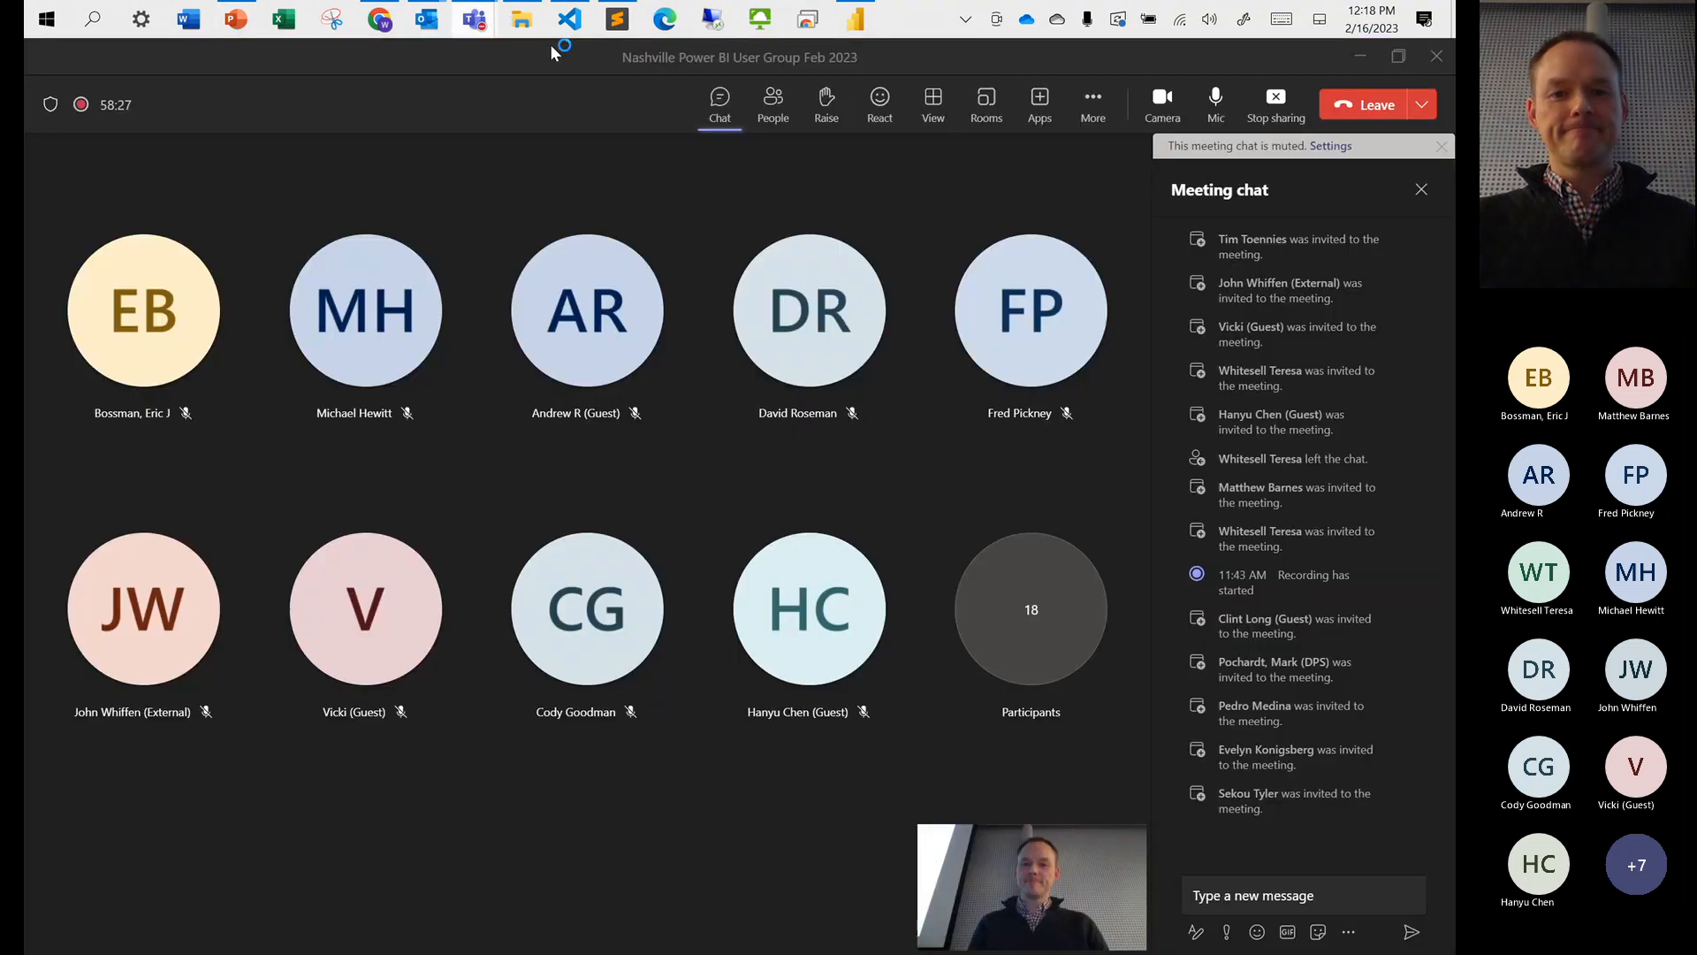
left_click(1261, 898)
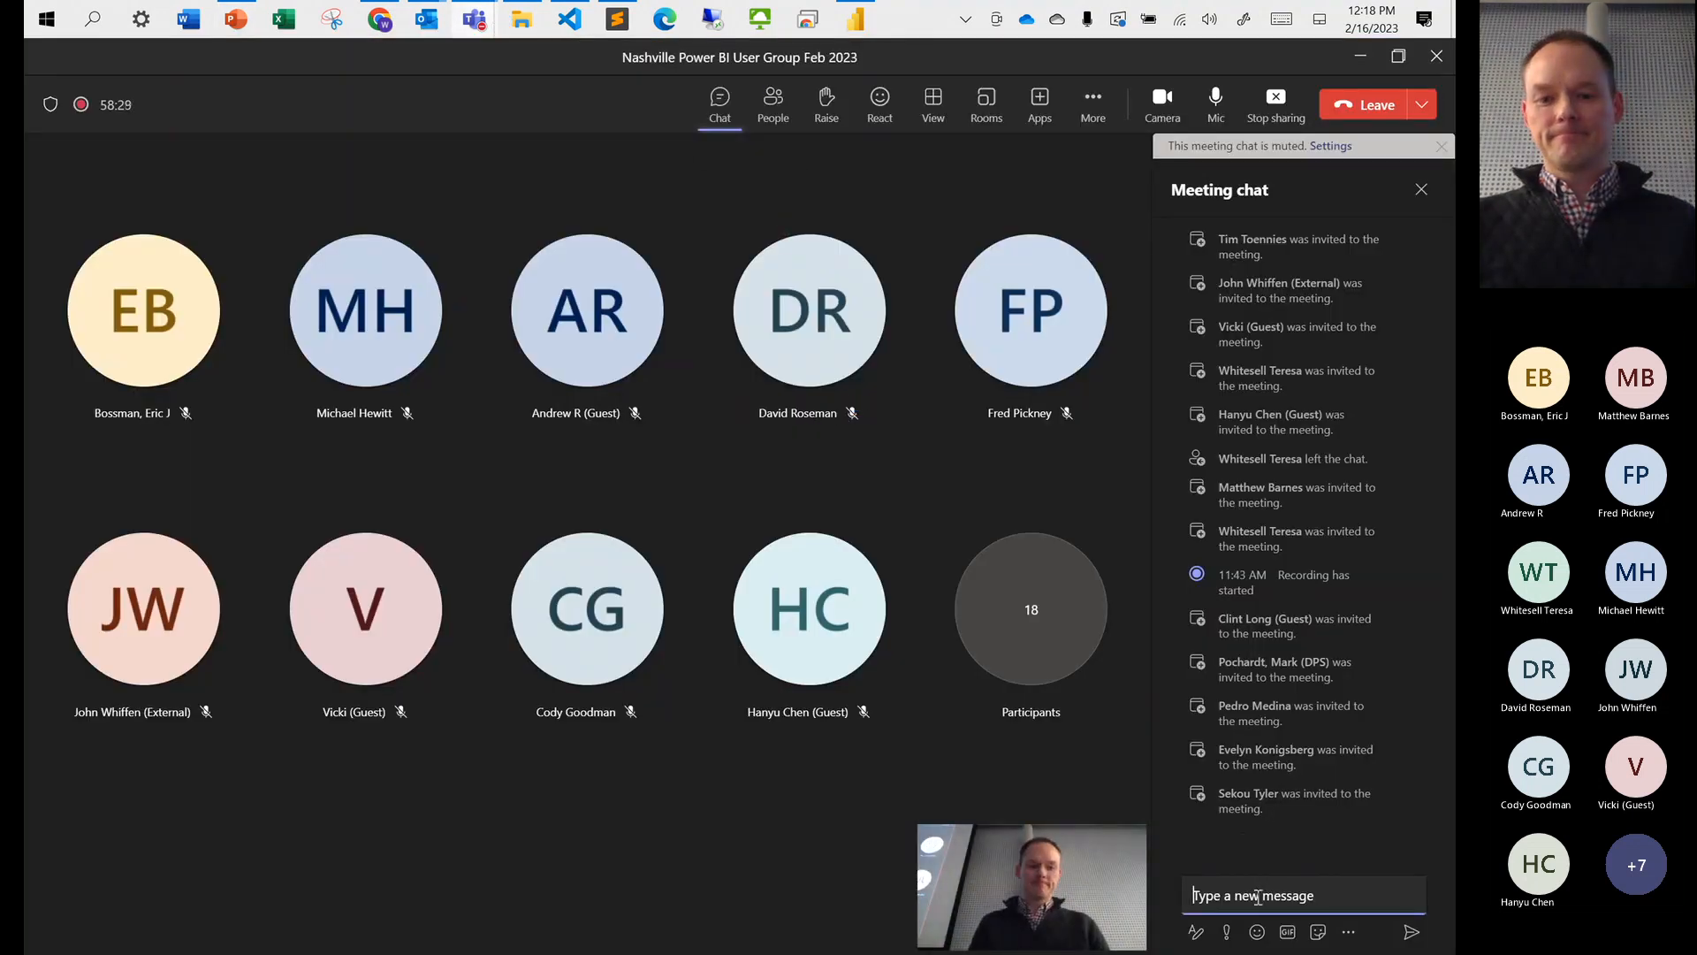
key("ctrl+v")
left_click(1412, 933)
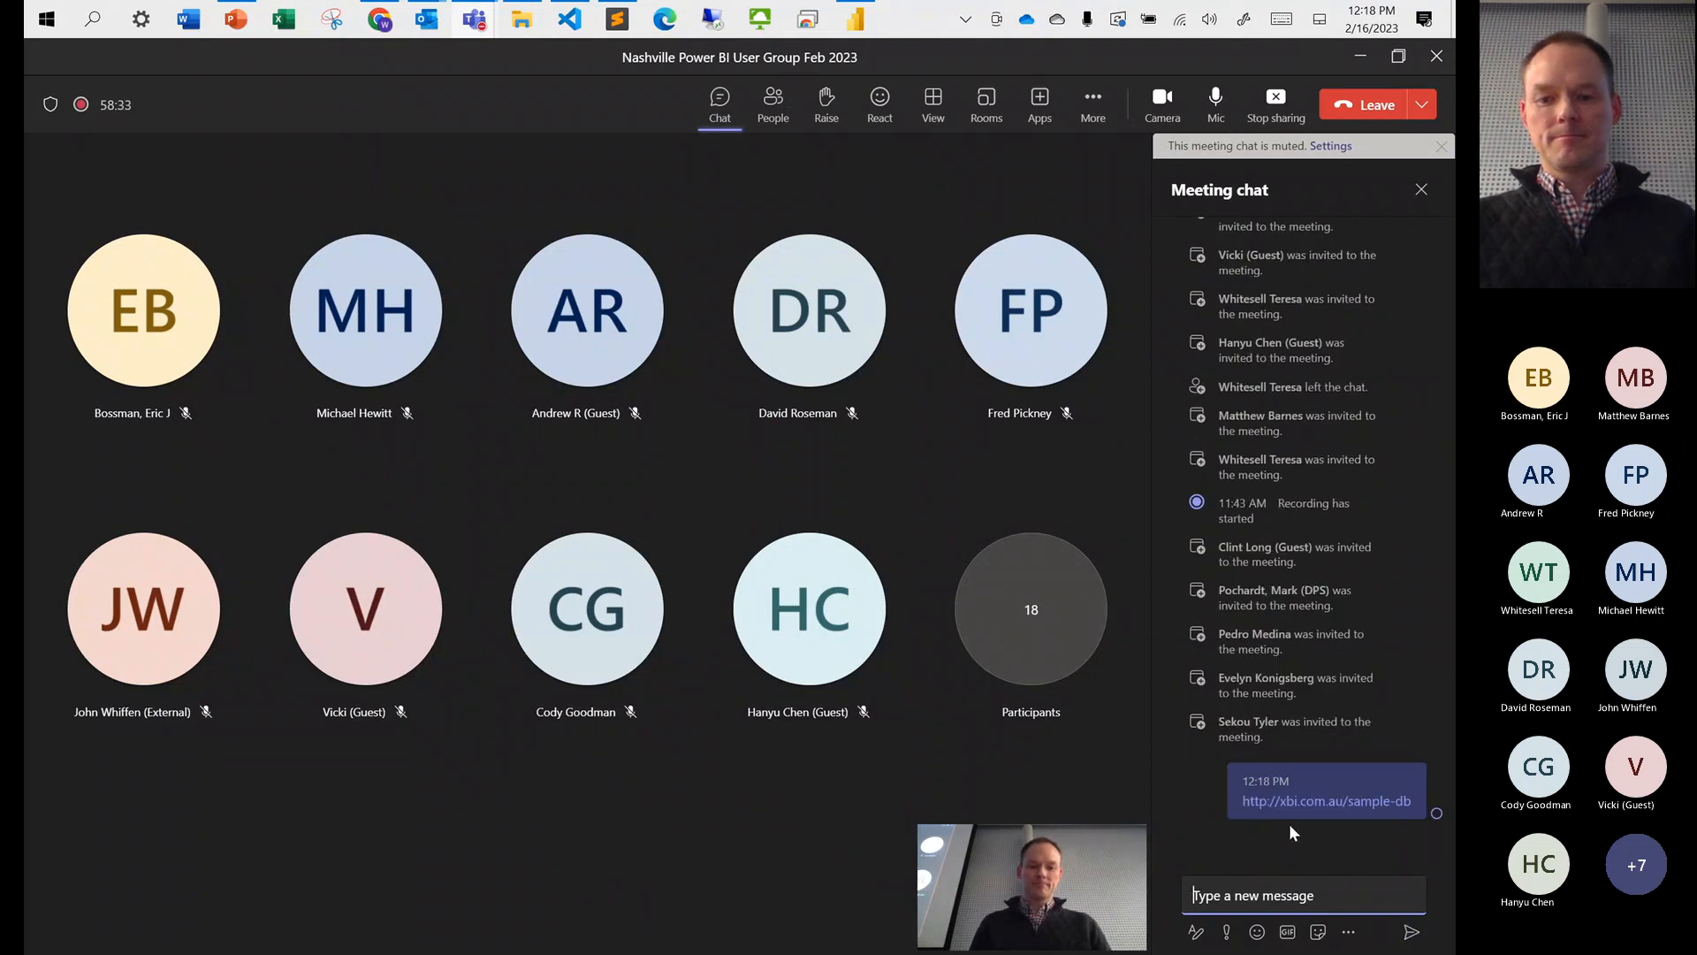
Return to the AdventureWorks Database page in Chrome and review the descriptions of the Adventure Works 2005 and 2020 versions
key("alt+Tab")
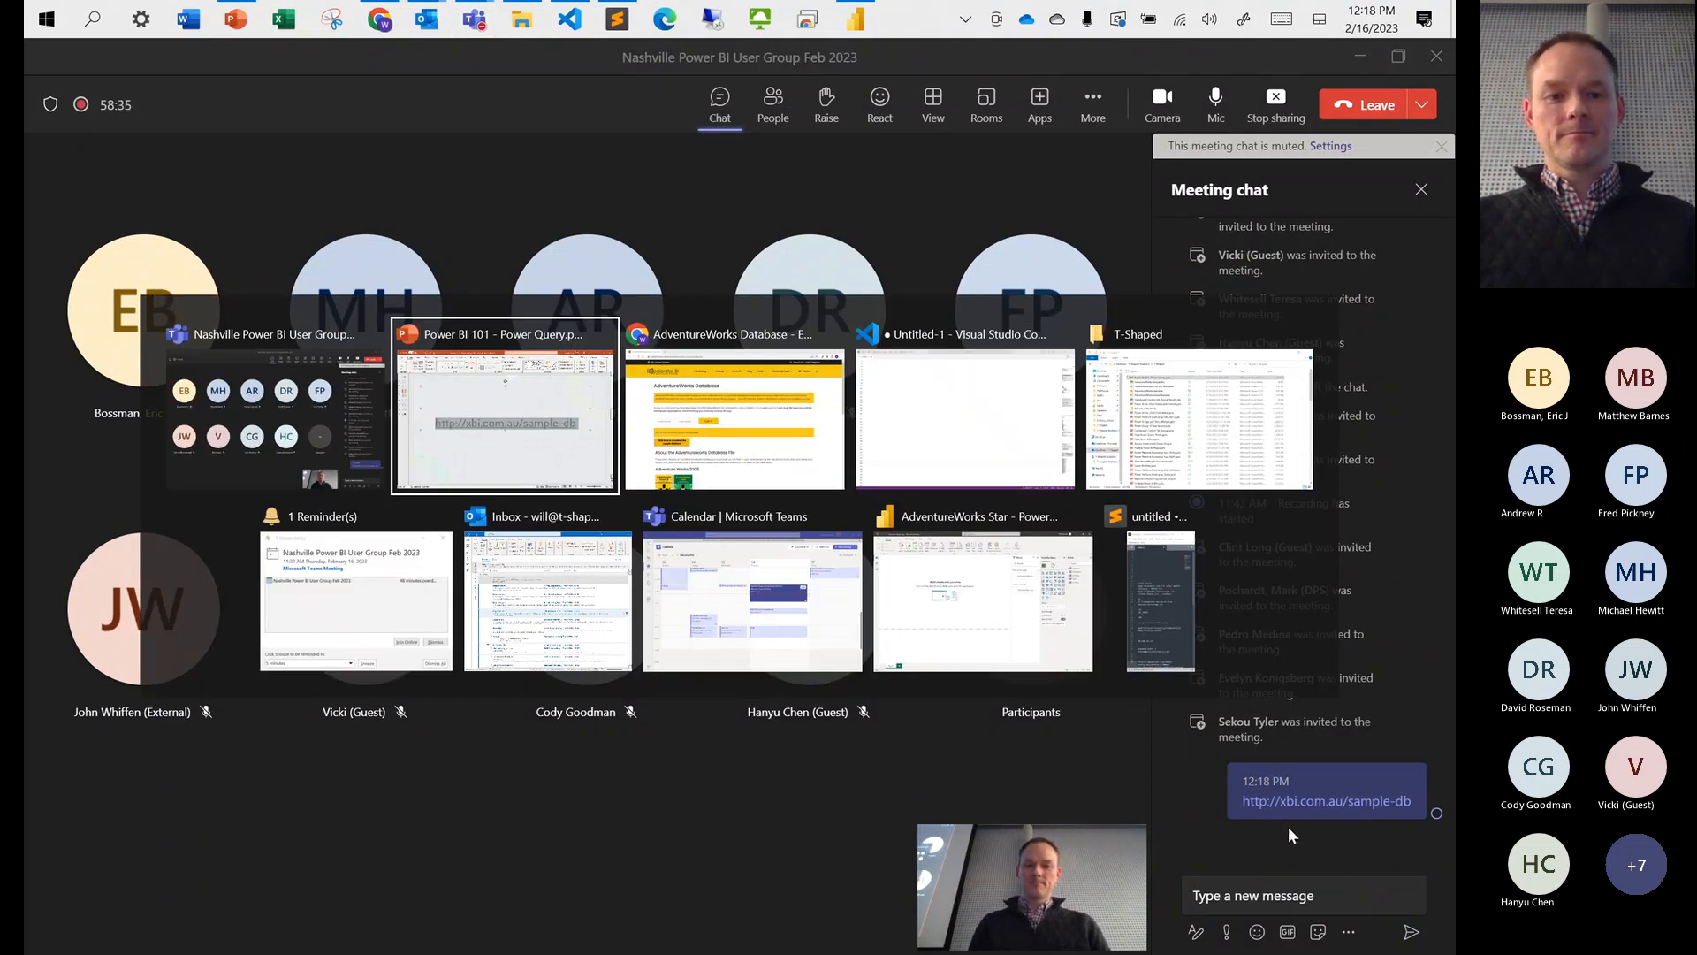
key("alt+Tab")
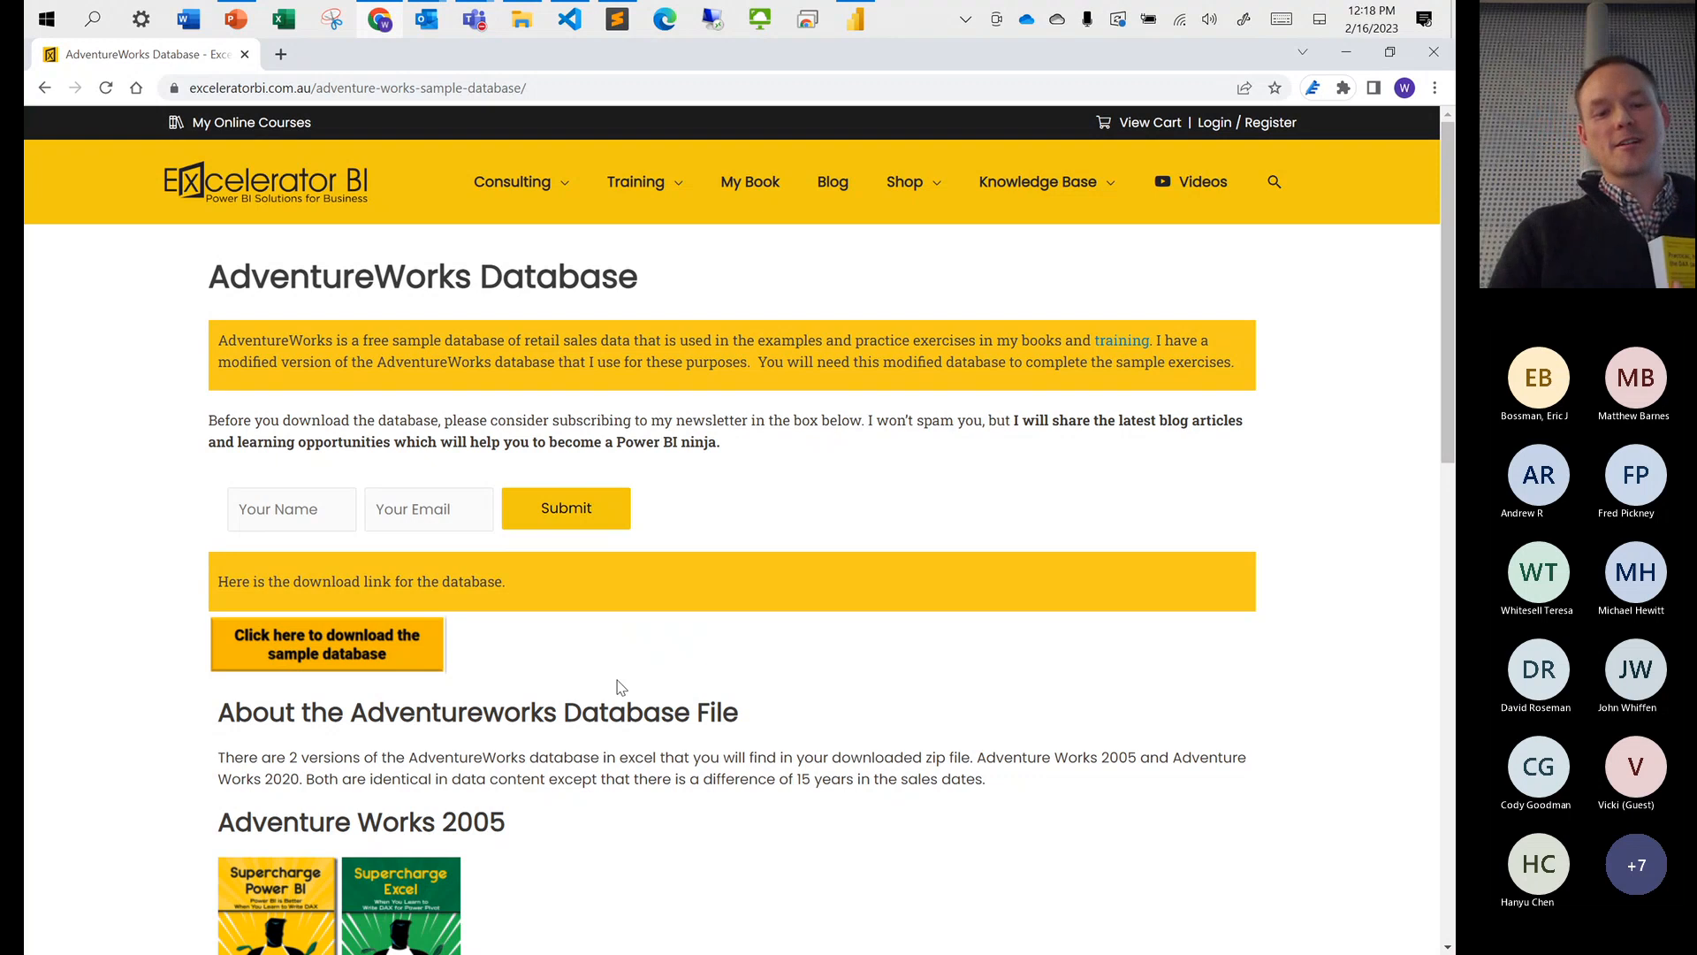
scroll(622, 688, "down", 1)
scroll(621, 688, "down", 7)
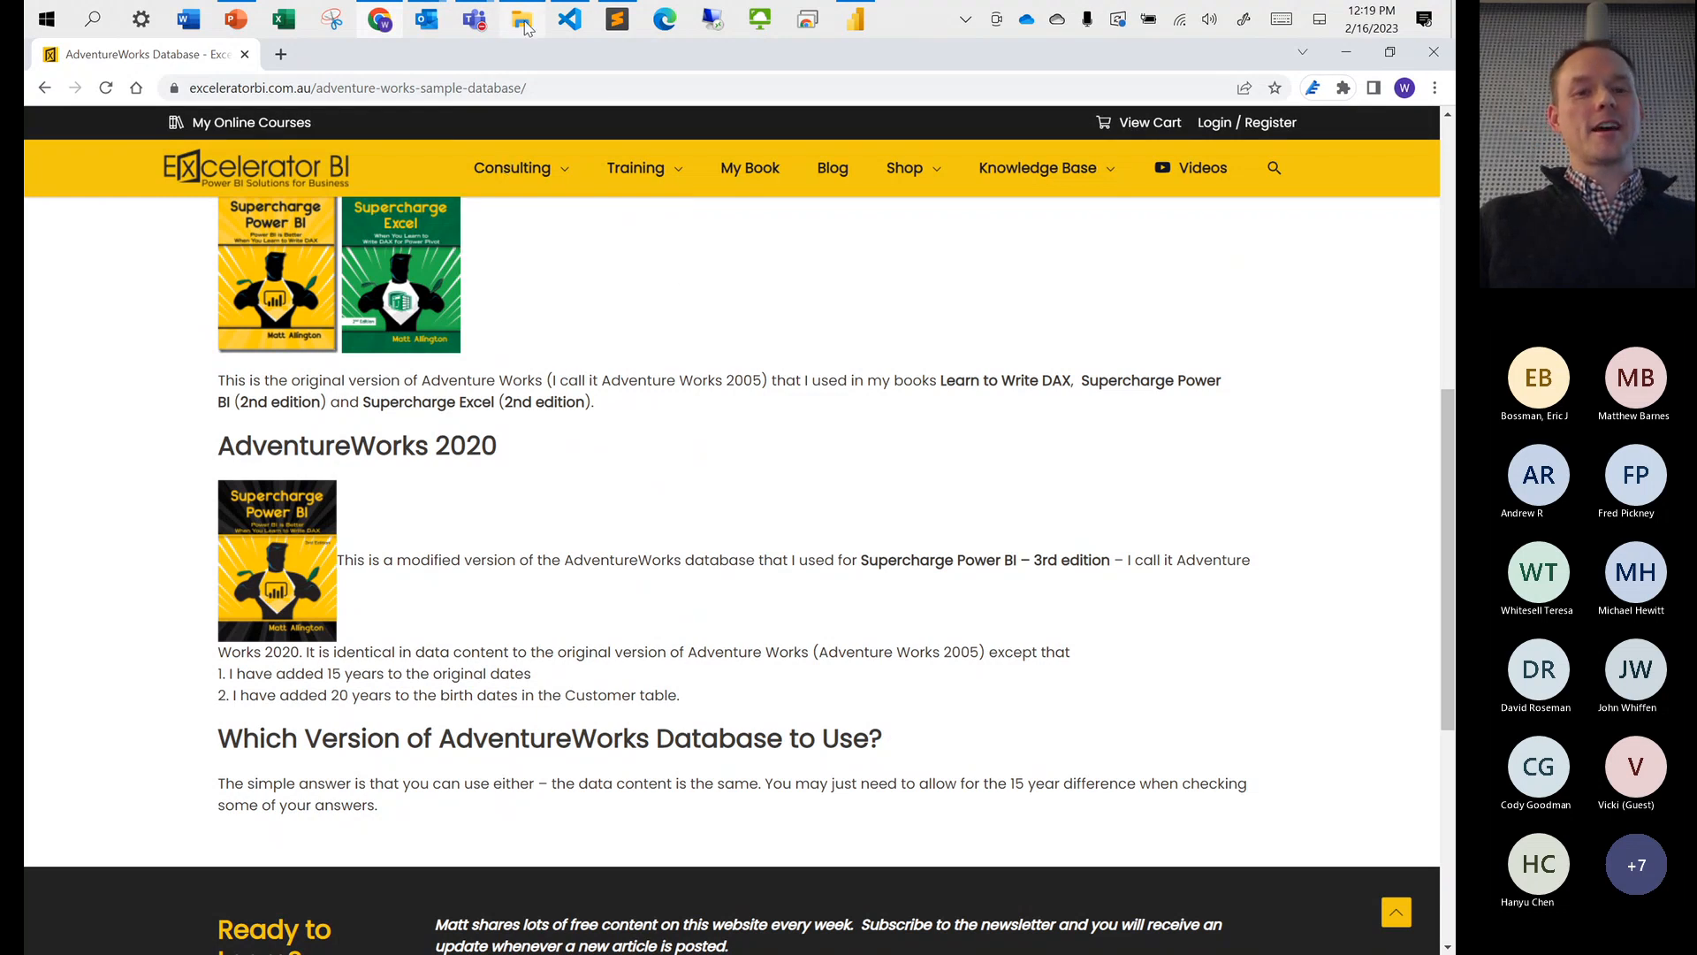
mouse_move(525, 27)
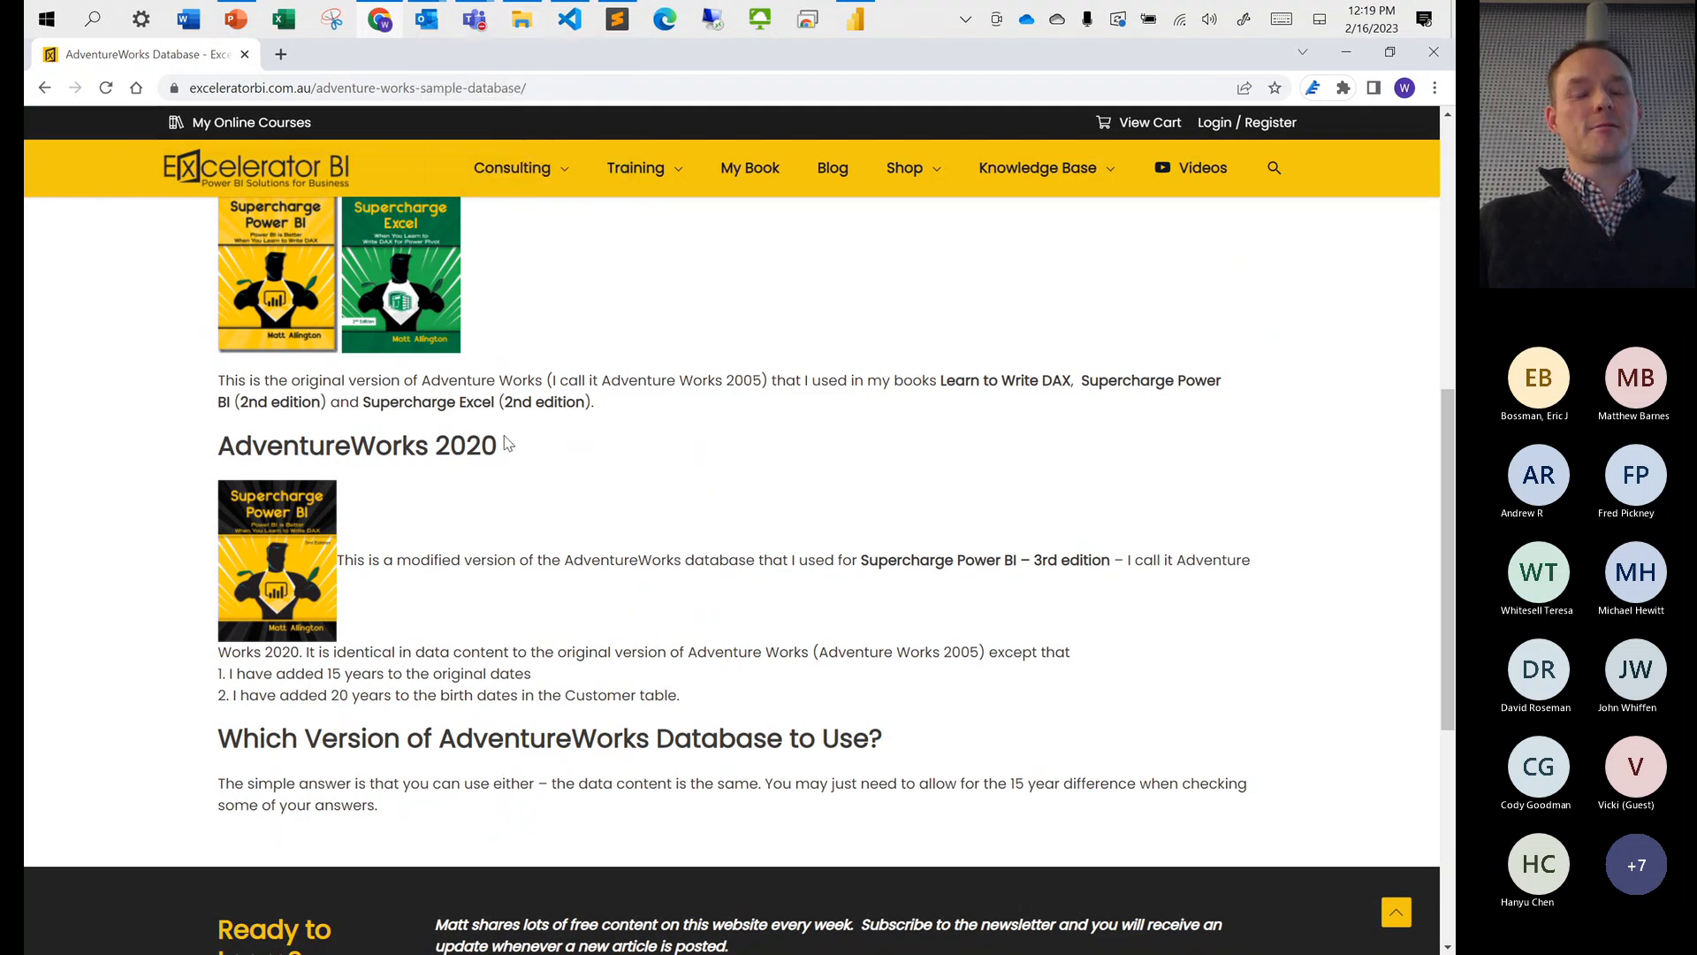
scroll(530, 442, "up", 1)
scroll(528, 442, "up", 3)
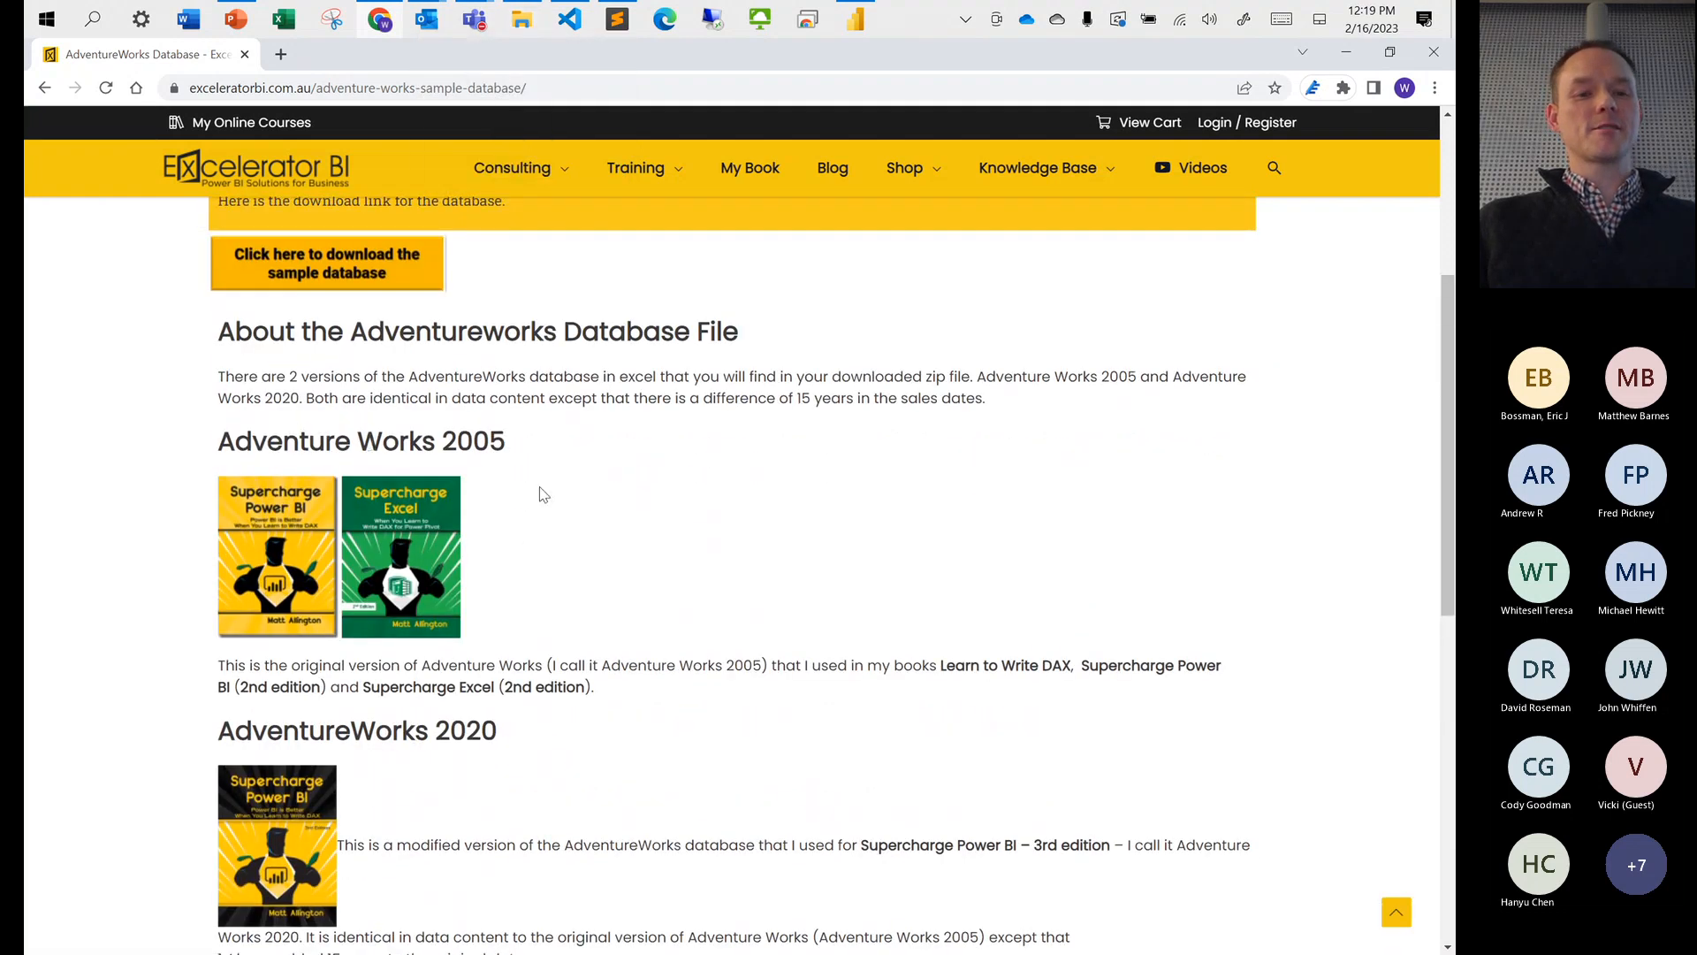
scroll(567, 658, "down", 3)
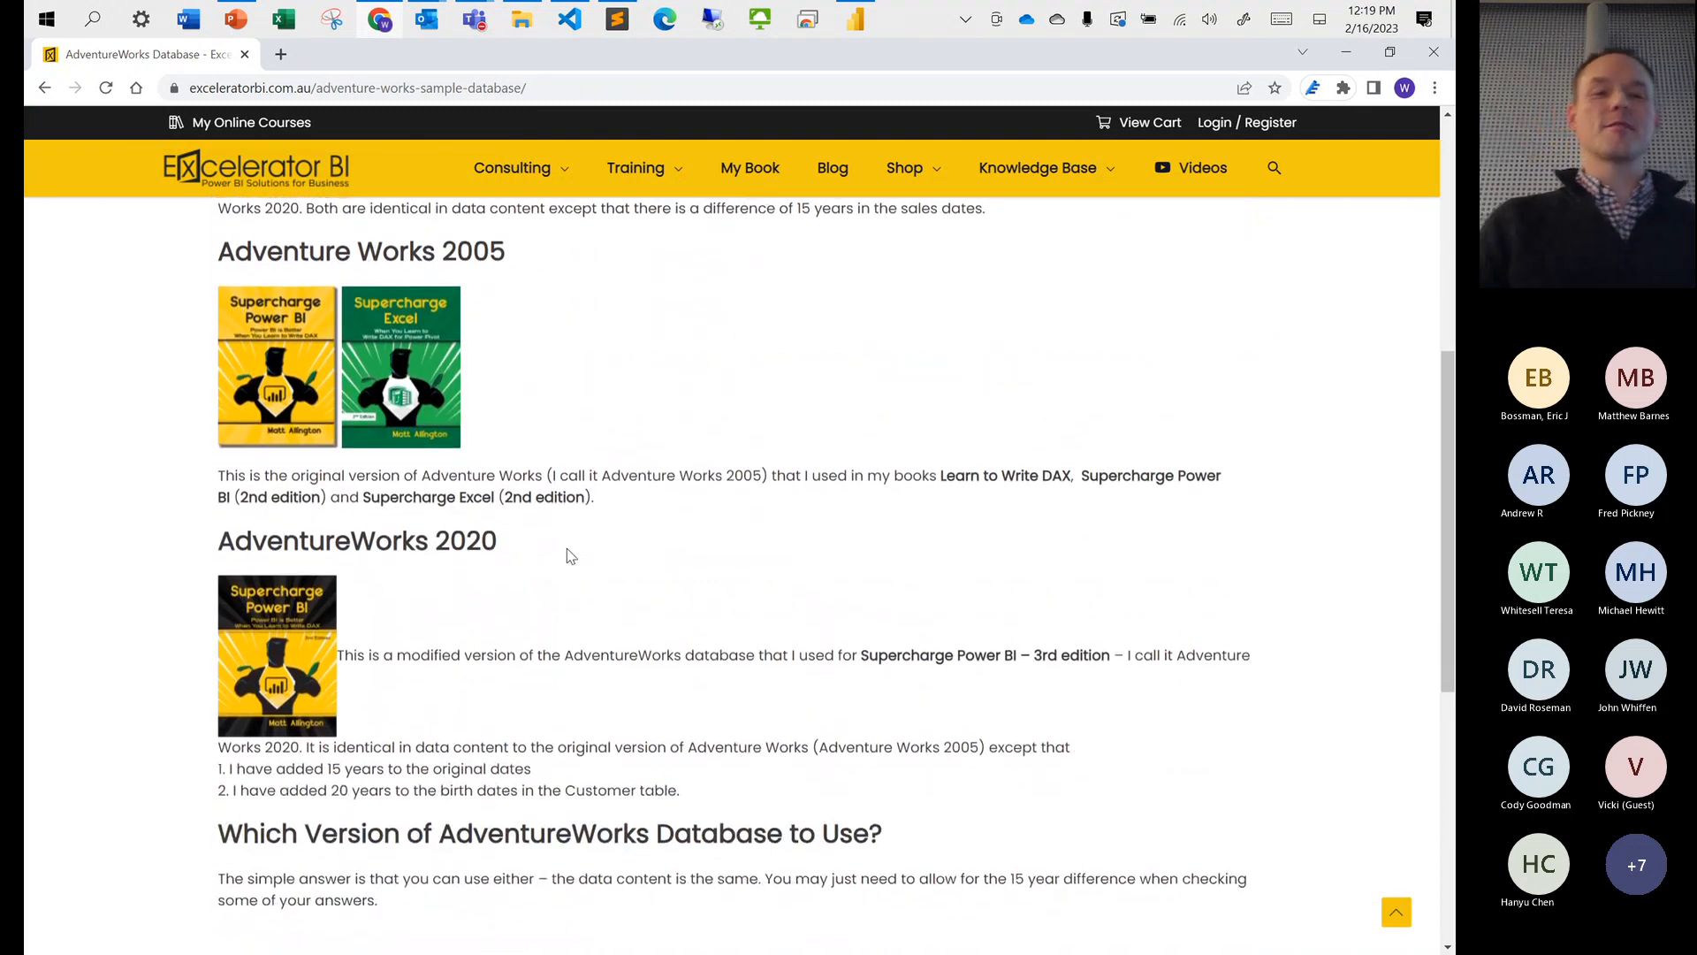
Switch to File Explorer and open Adventure Works 2020.xlsx from the AdventureWorks folder in T-Shaped, with its Excel window maximized
left_click(523, 19)
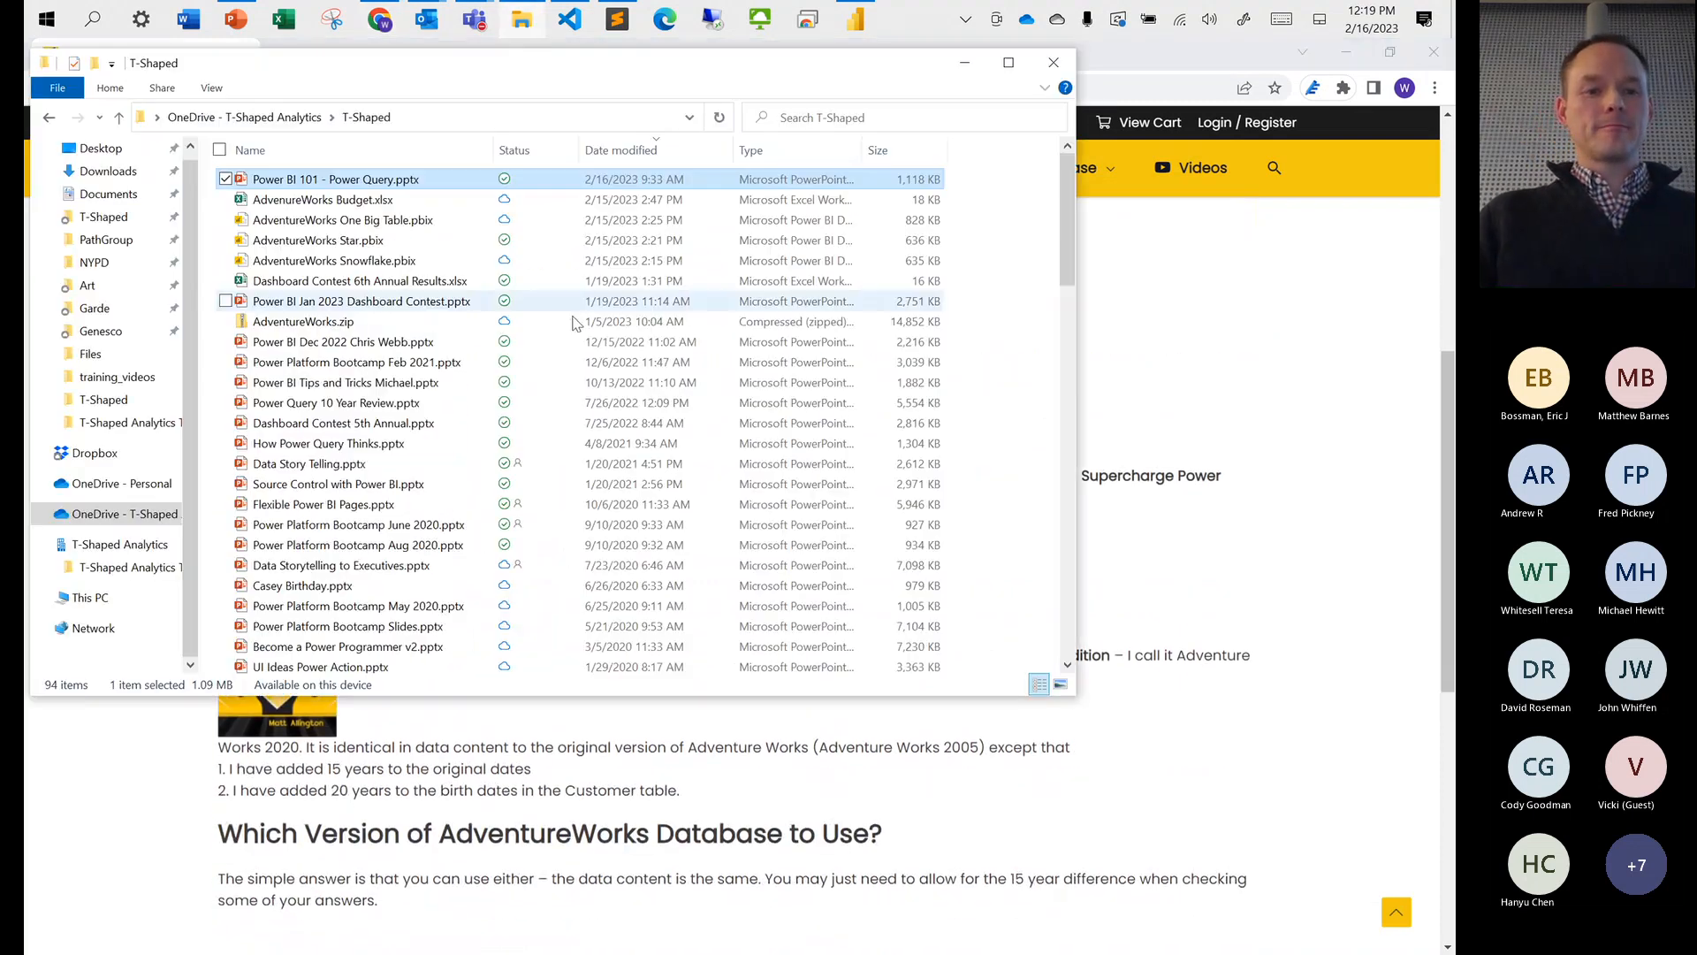
left_click_drag(1073, 179, 1109, 570)
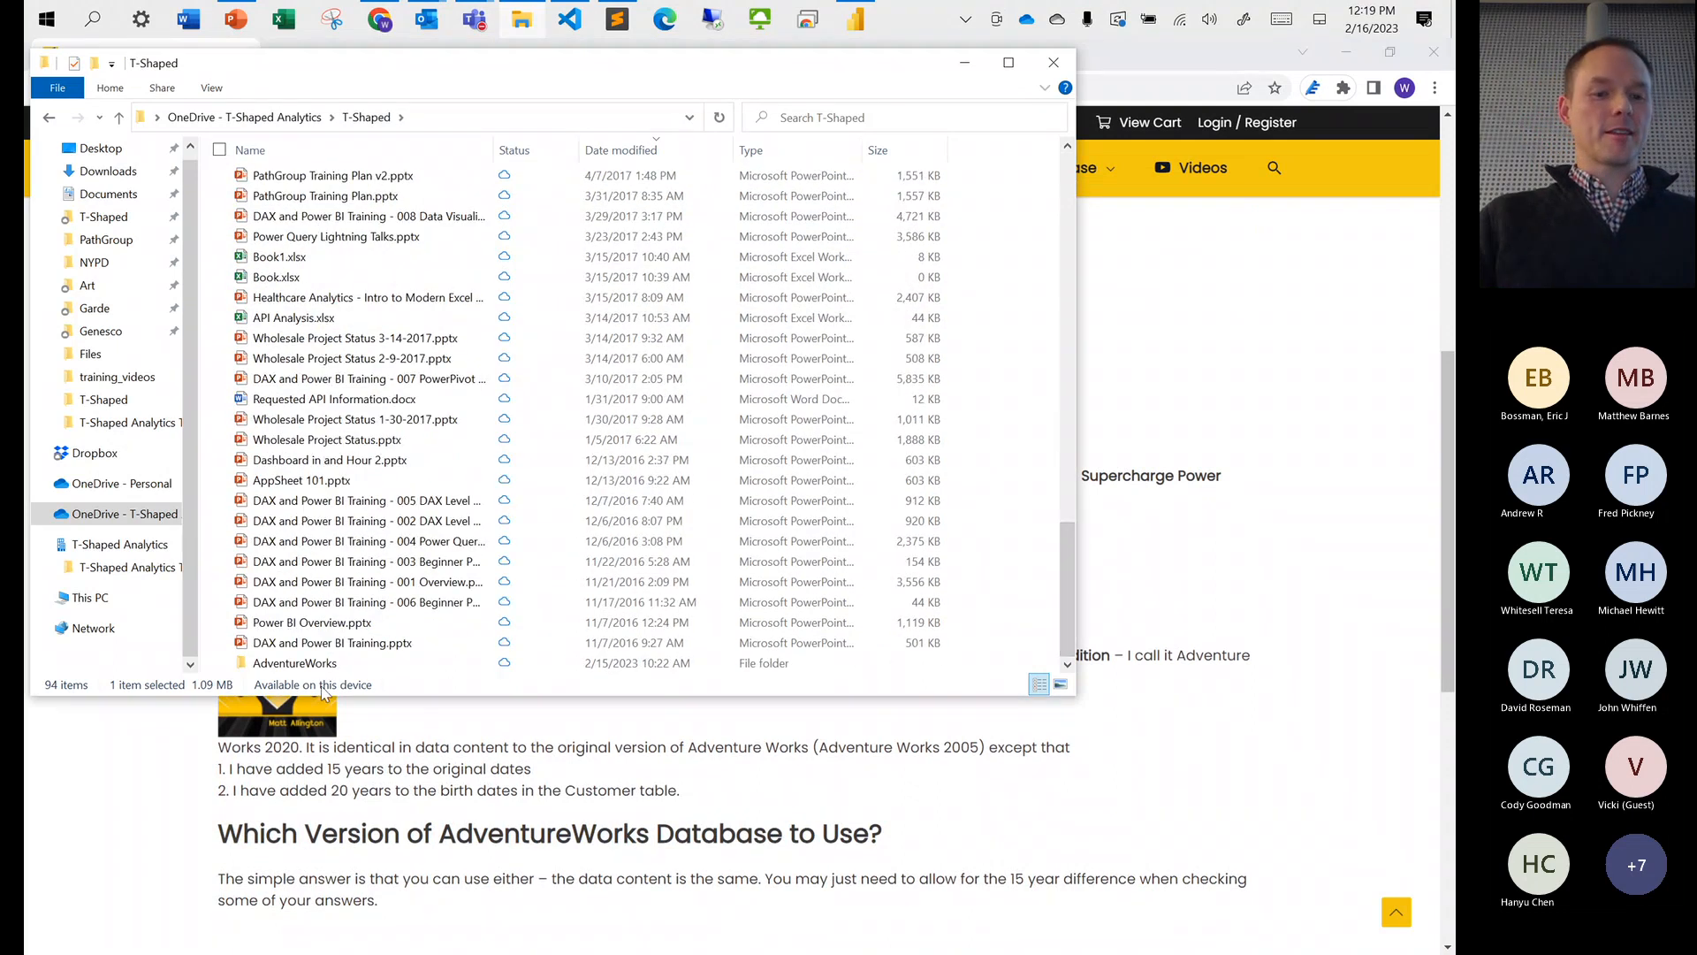
double_click(294, 663)
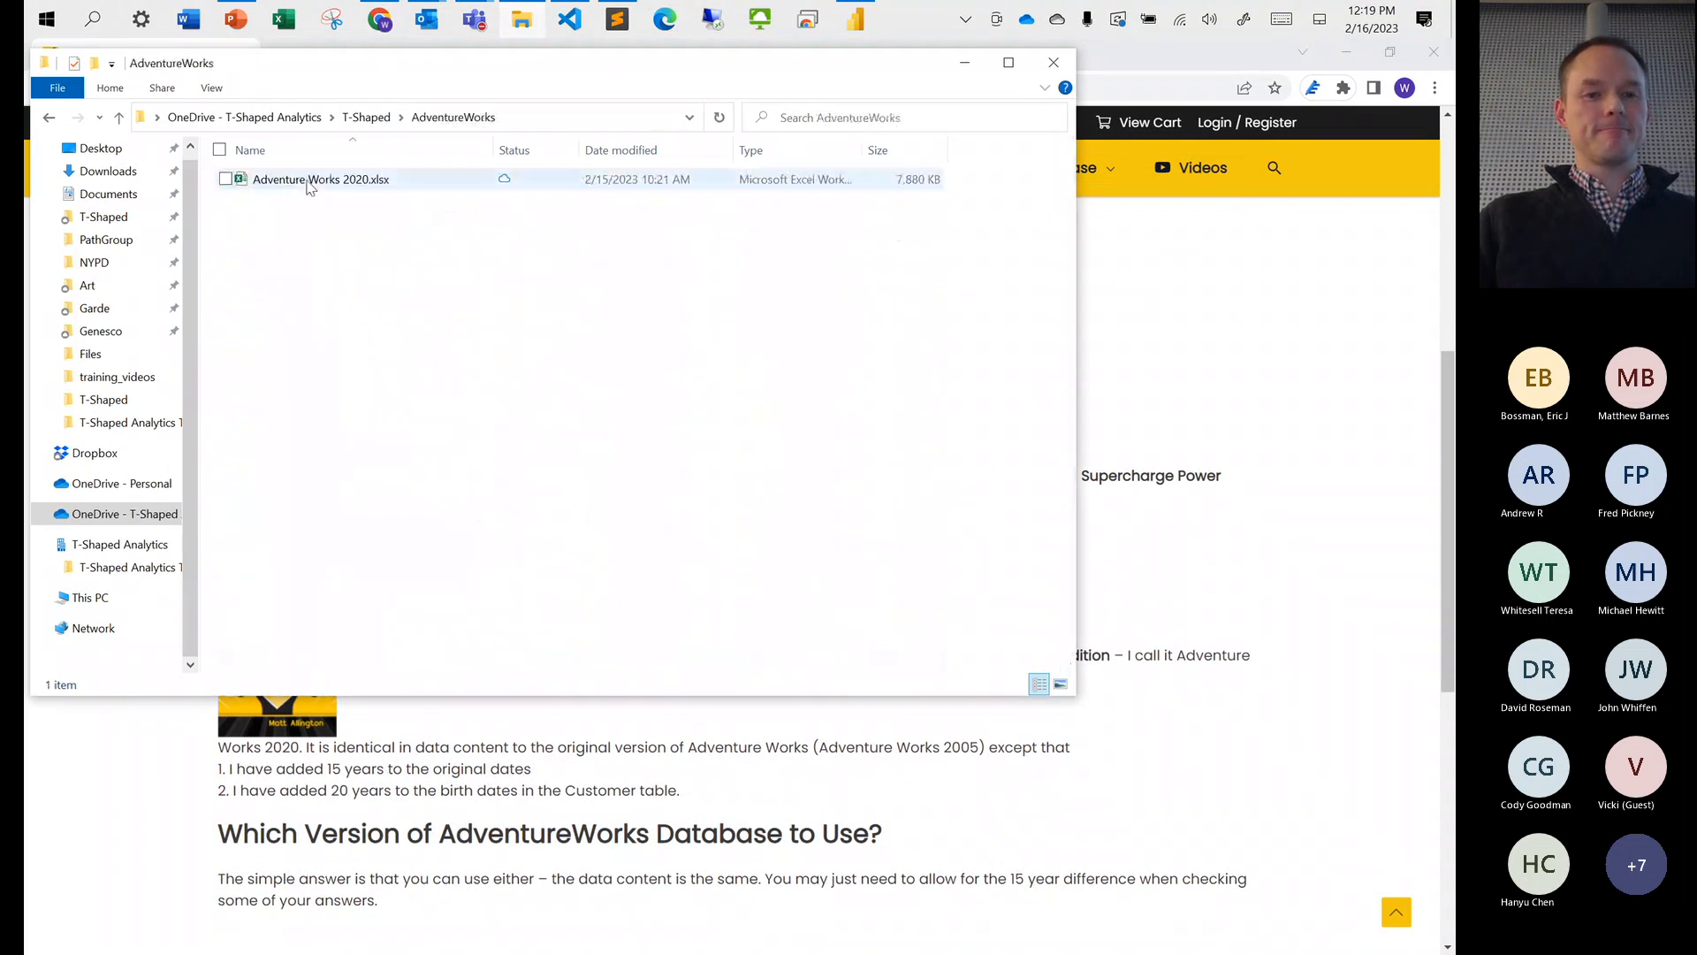
double_click(311, 181)
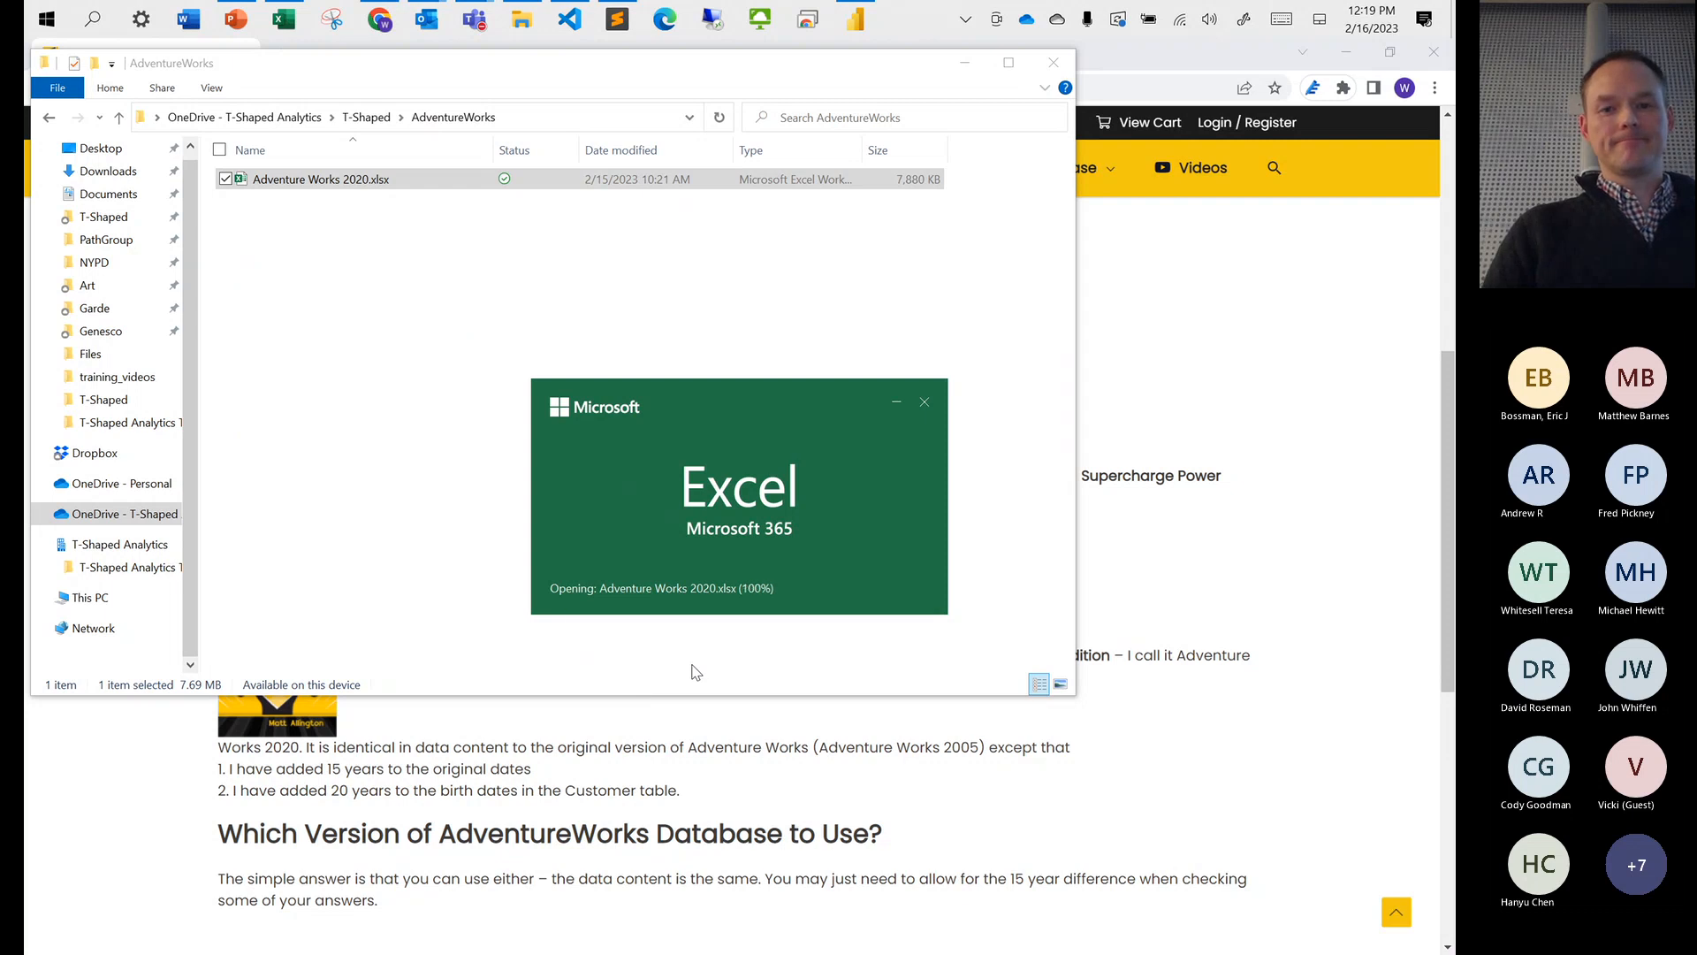
key("super+Up")
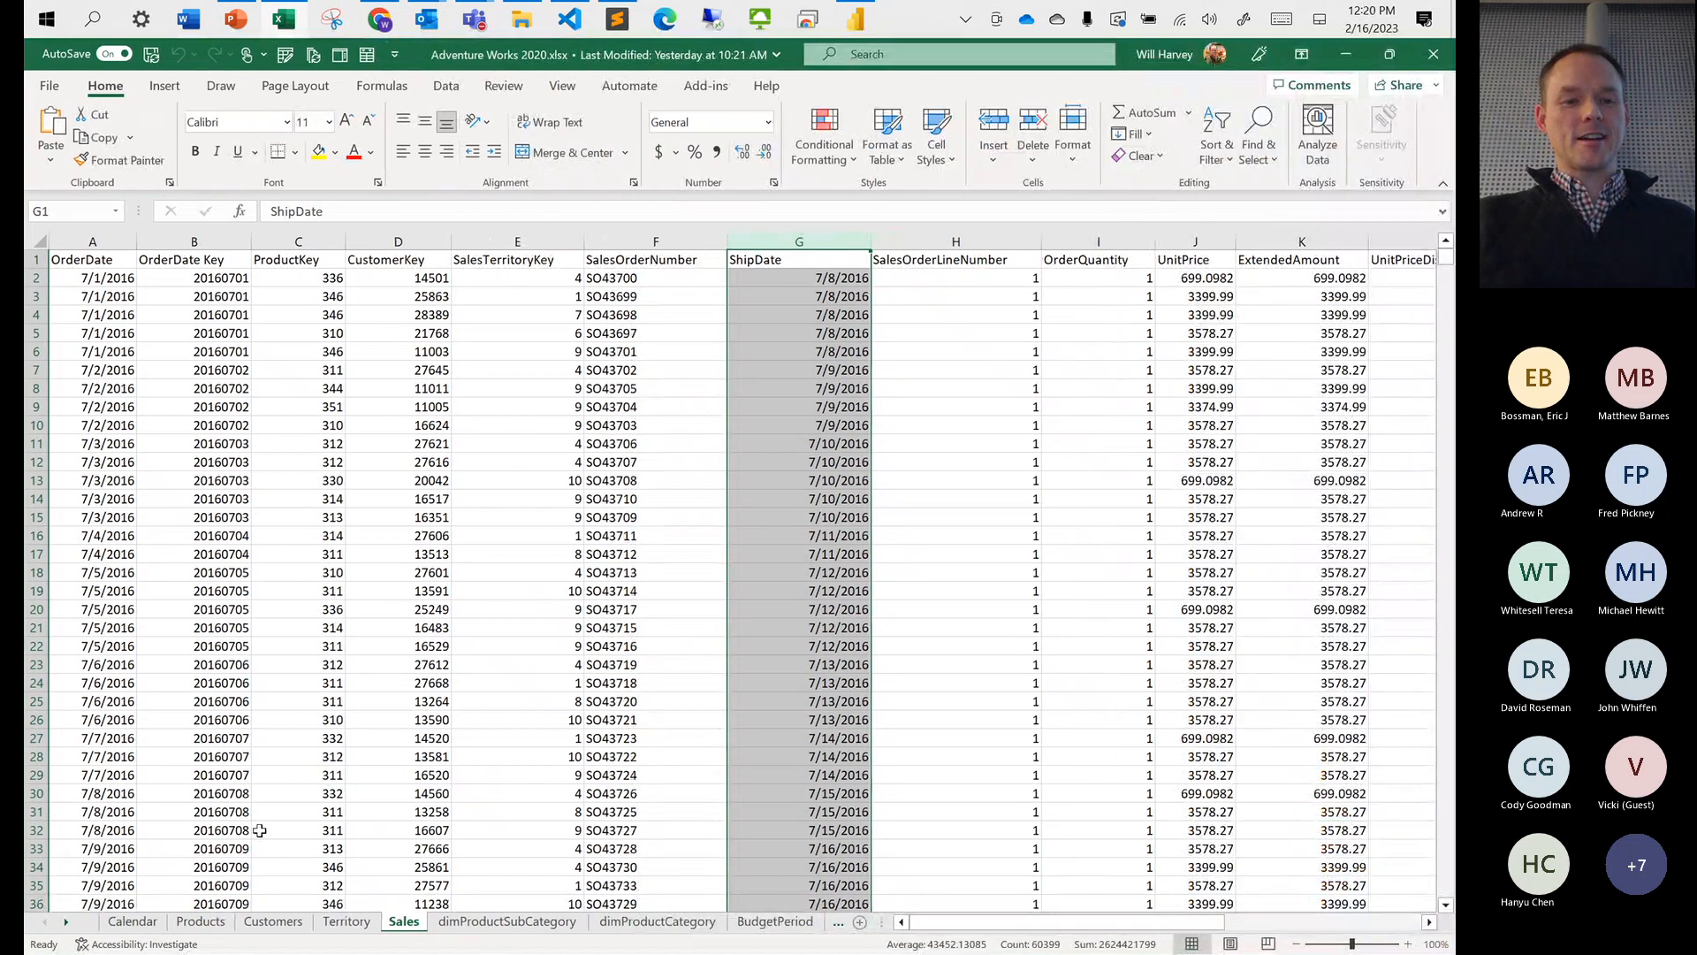
Examine the workbook's Calendar, Products, Customers, Territory and Sales sheets, then close the workbook
left_click(132, 921)
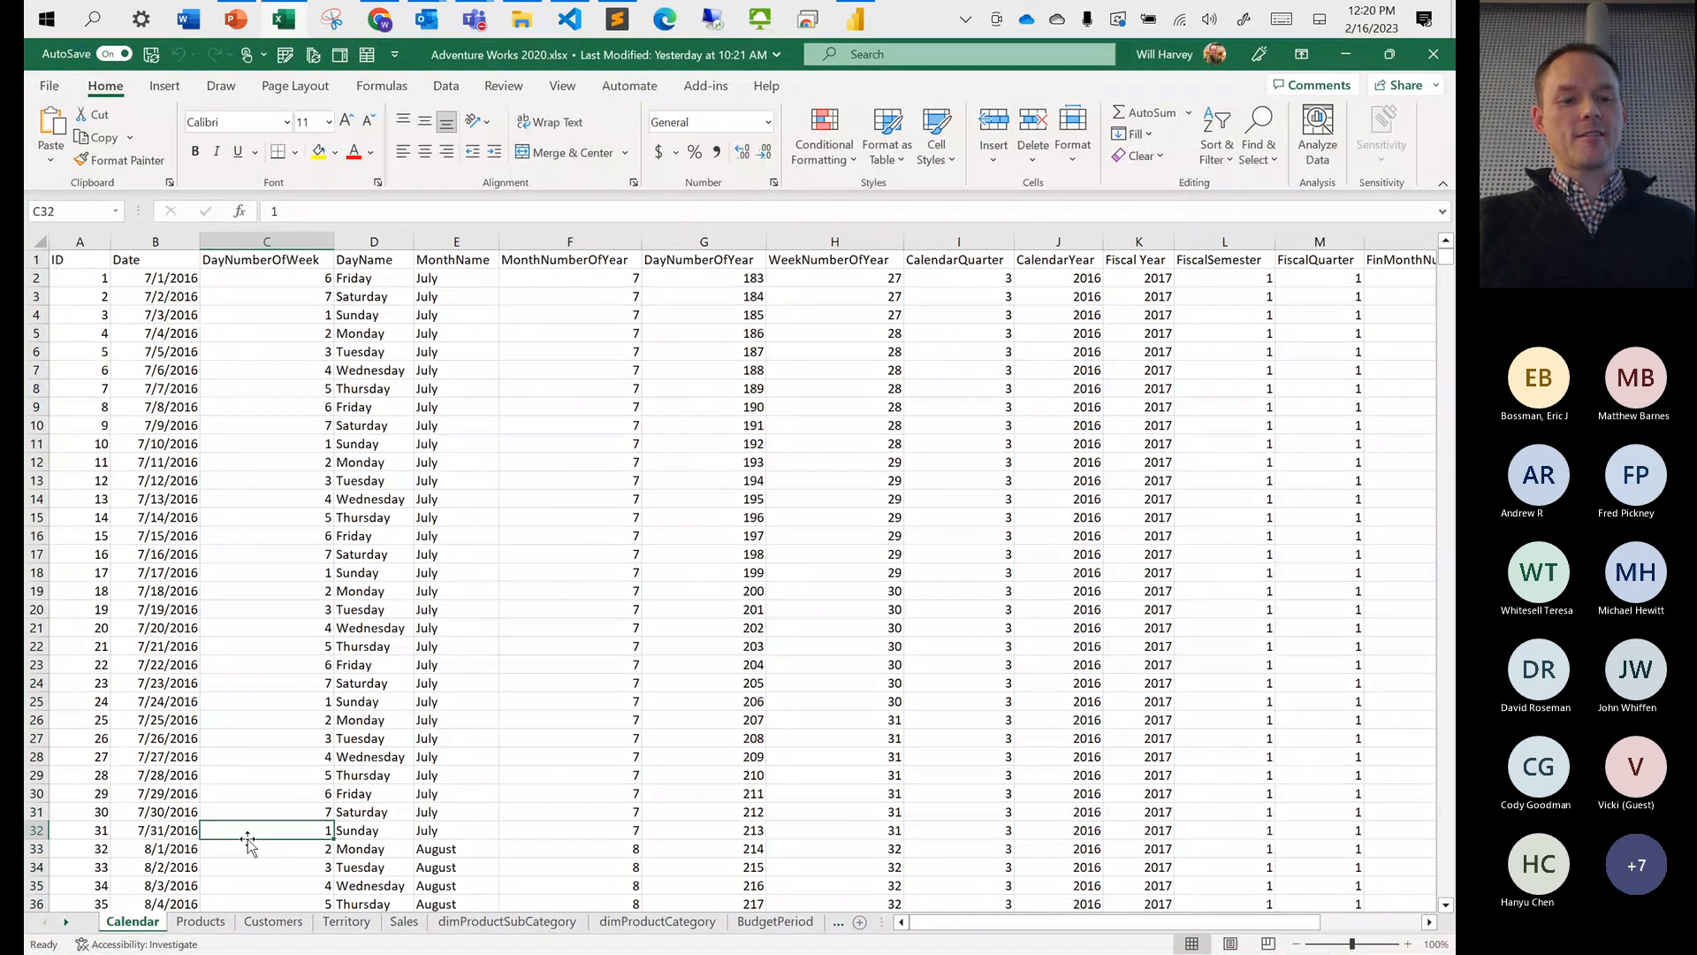
left_click(217, 932)
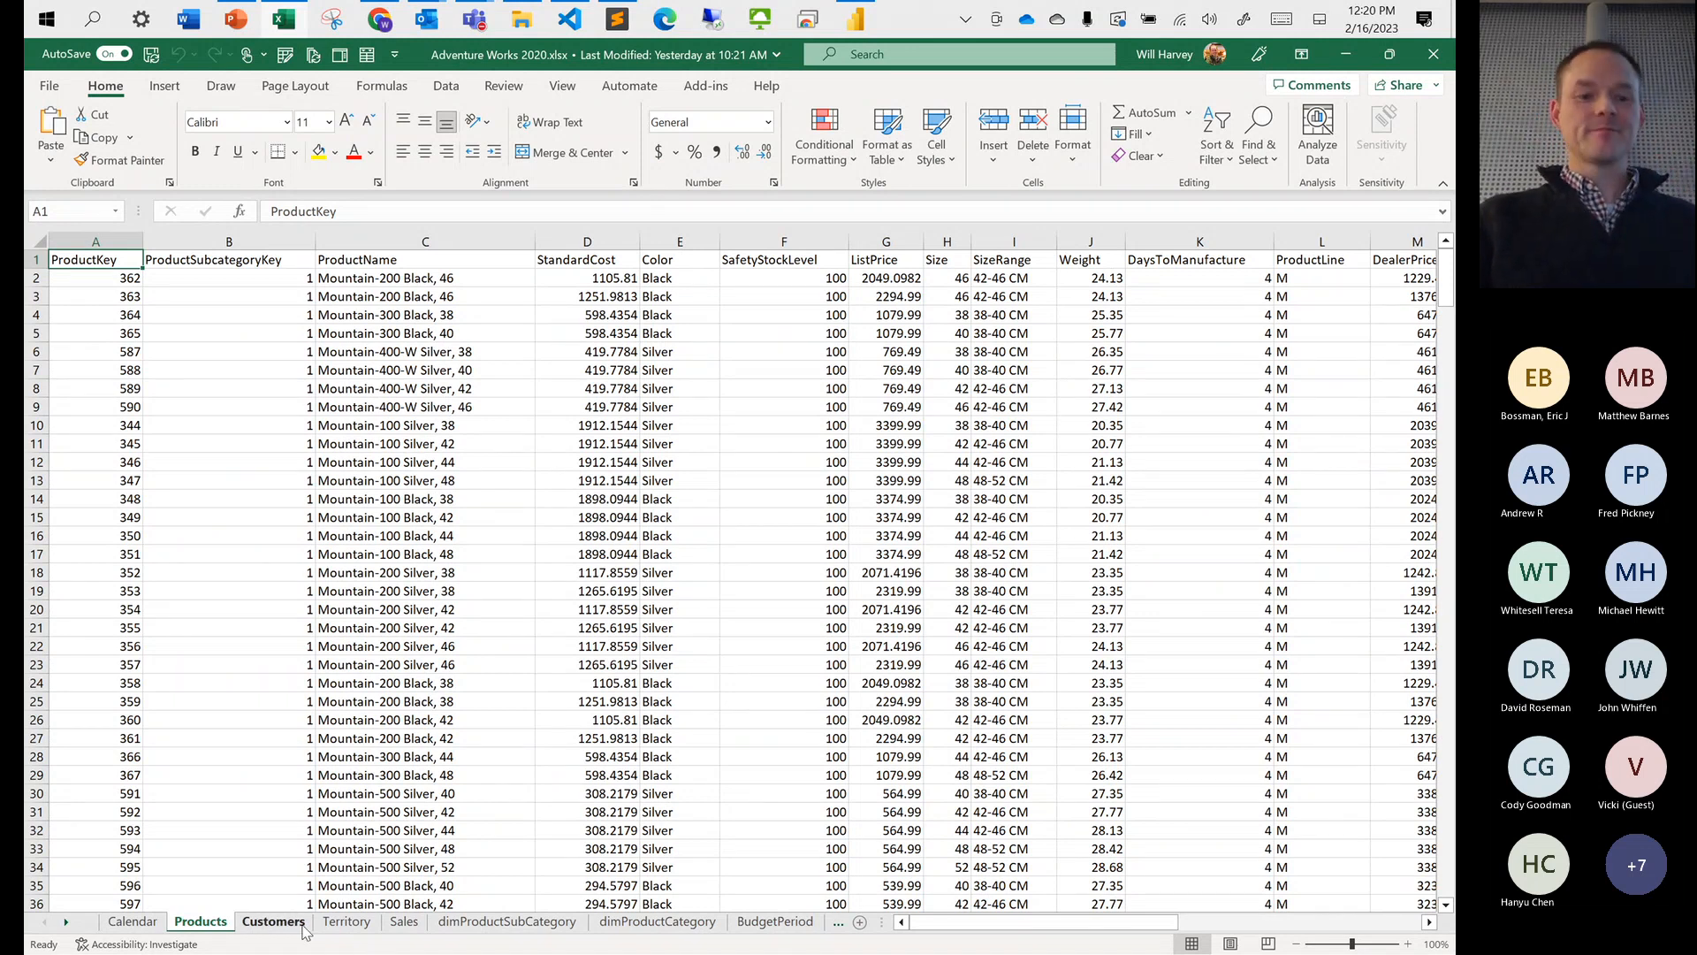
left_click(273, 922)
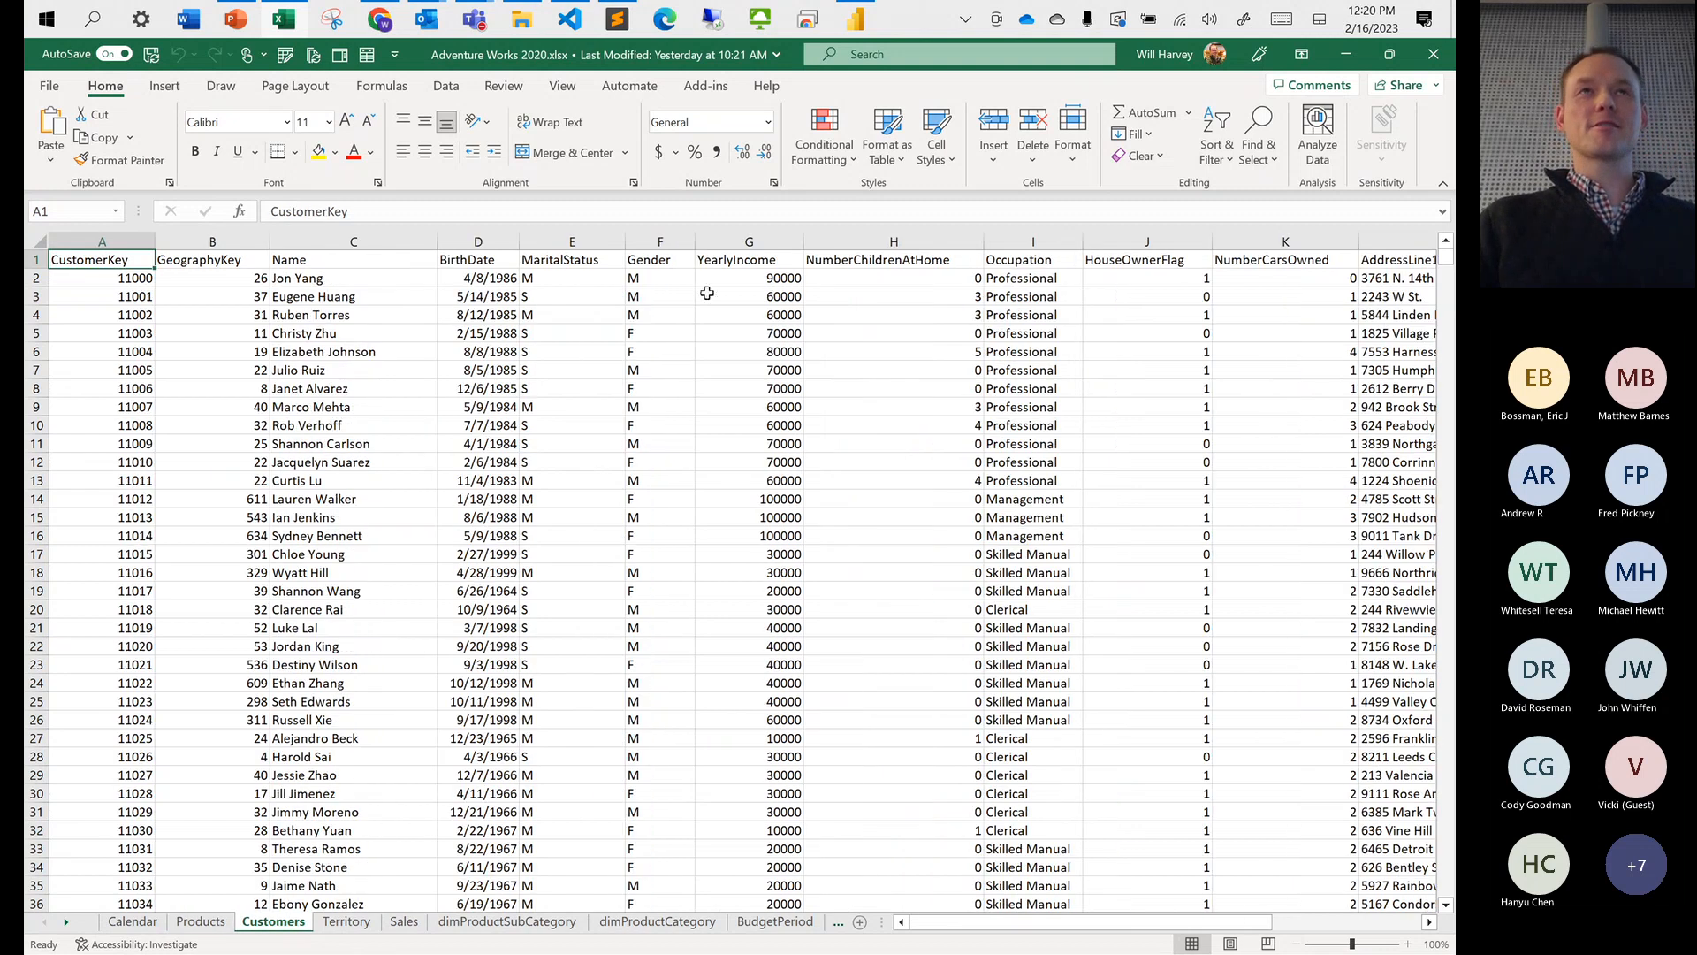
left_click(349, 928)
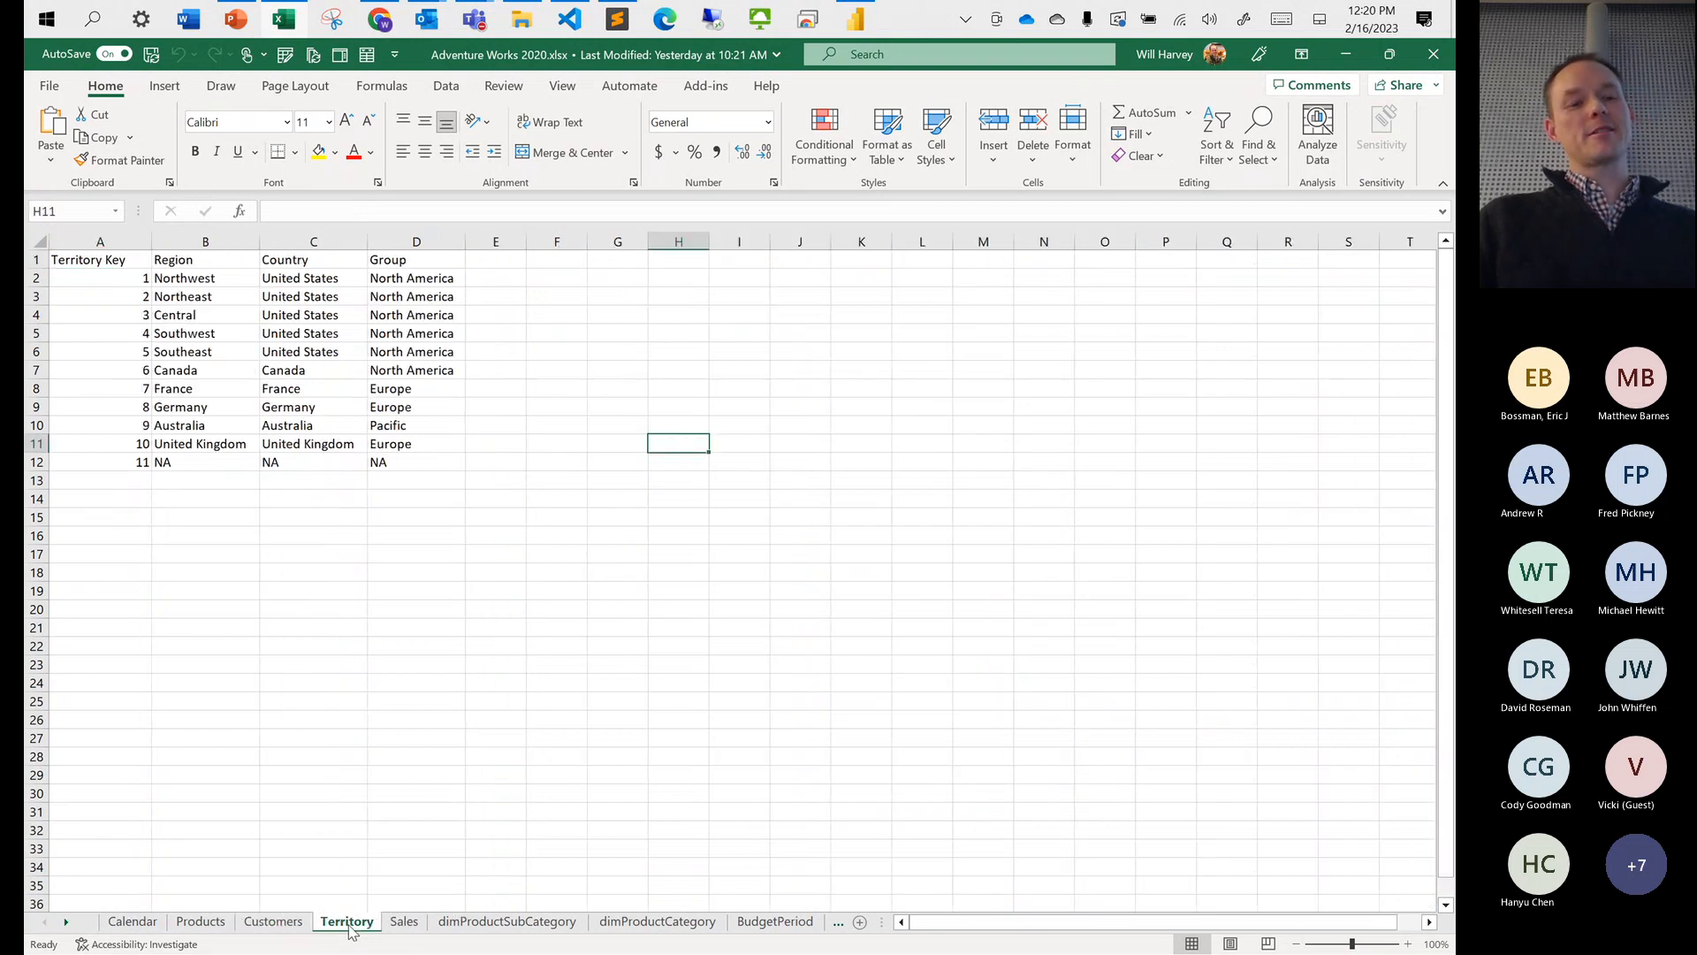
left_click(404, 923)
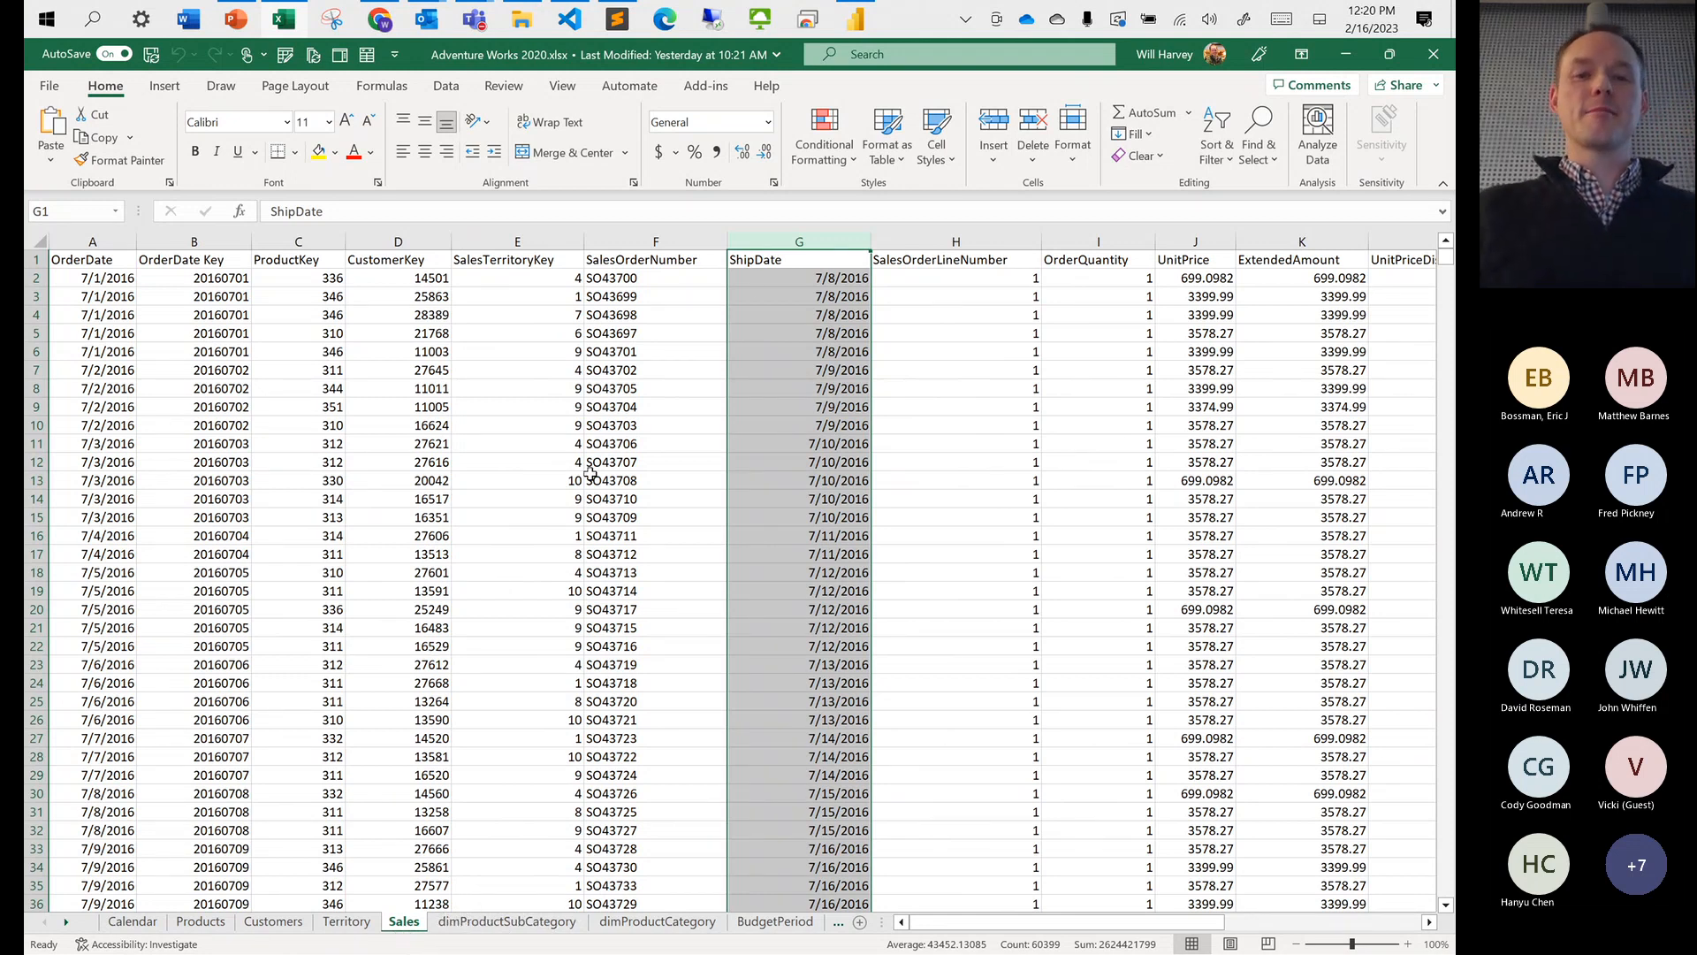
left_click(1433, 55)
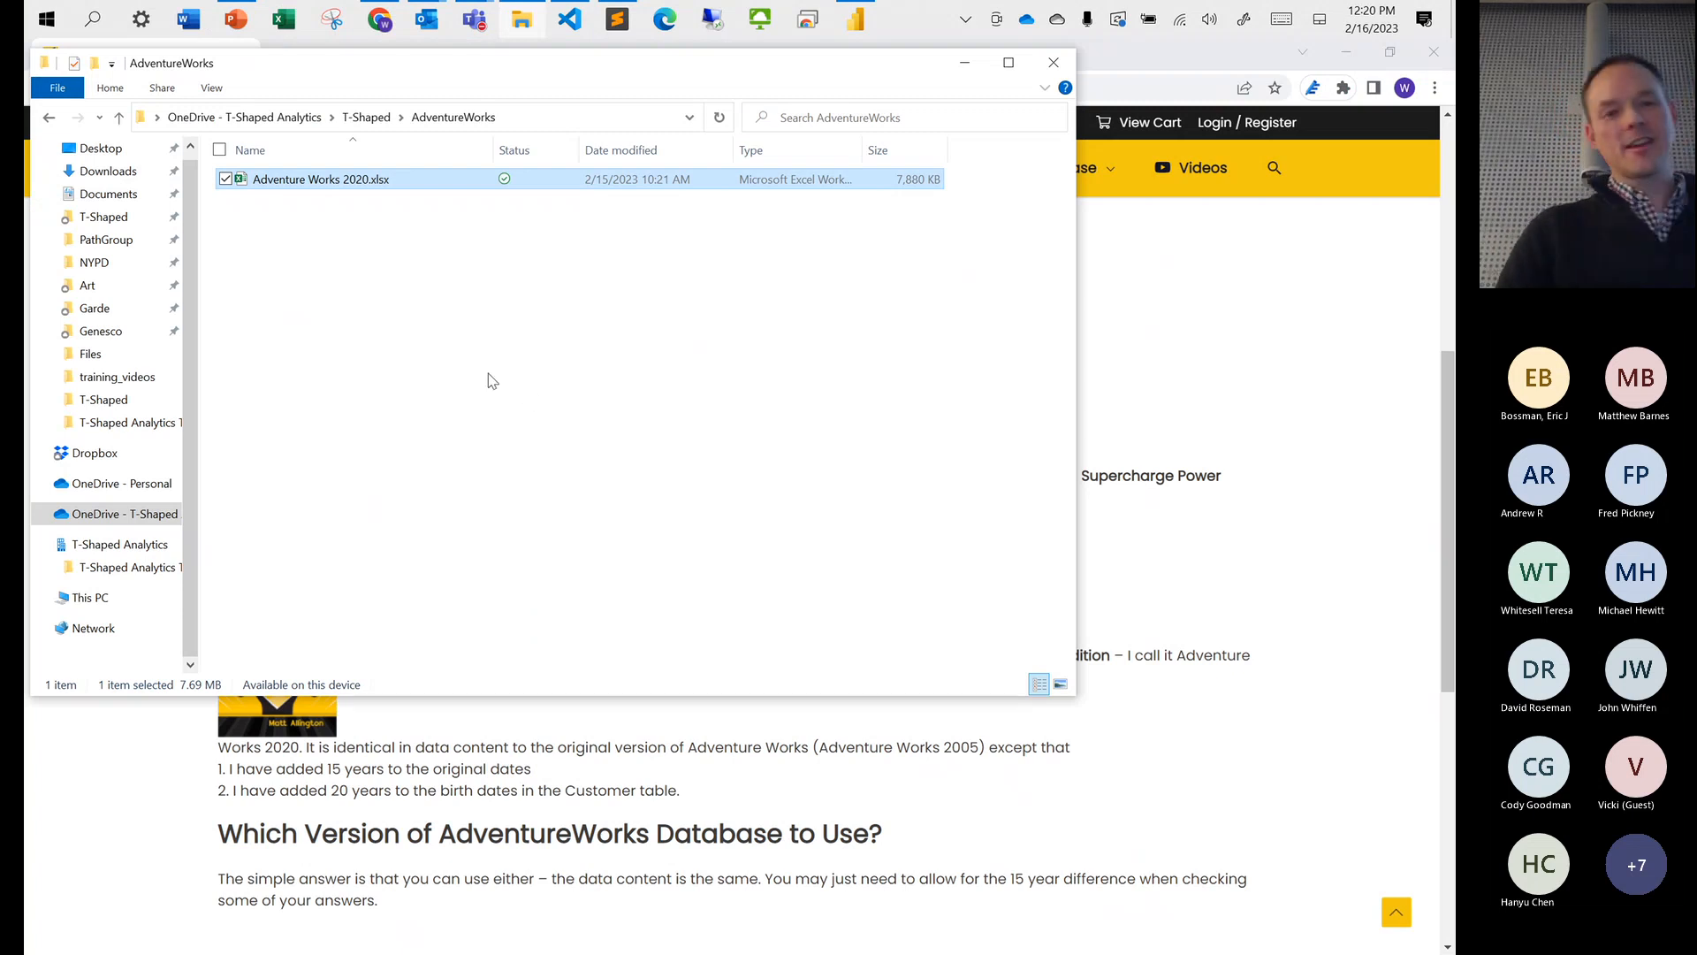
Close the AdventureWorks Star report without saving, relaunch Power BI Desktop and dismiss its start screen to get a blank report
left_click(862, 26)
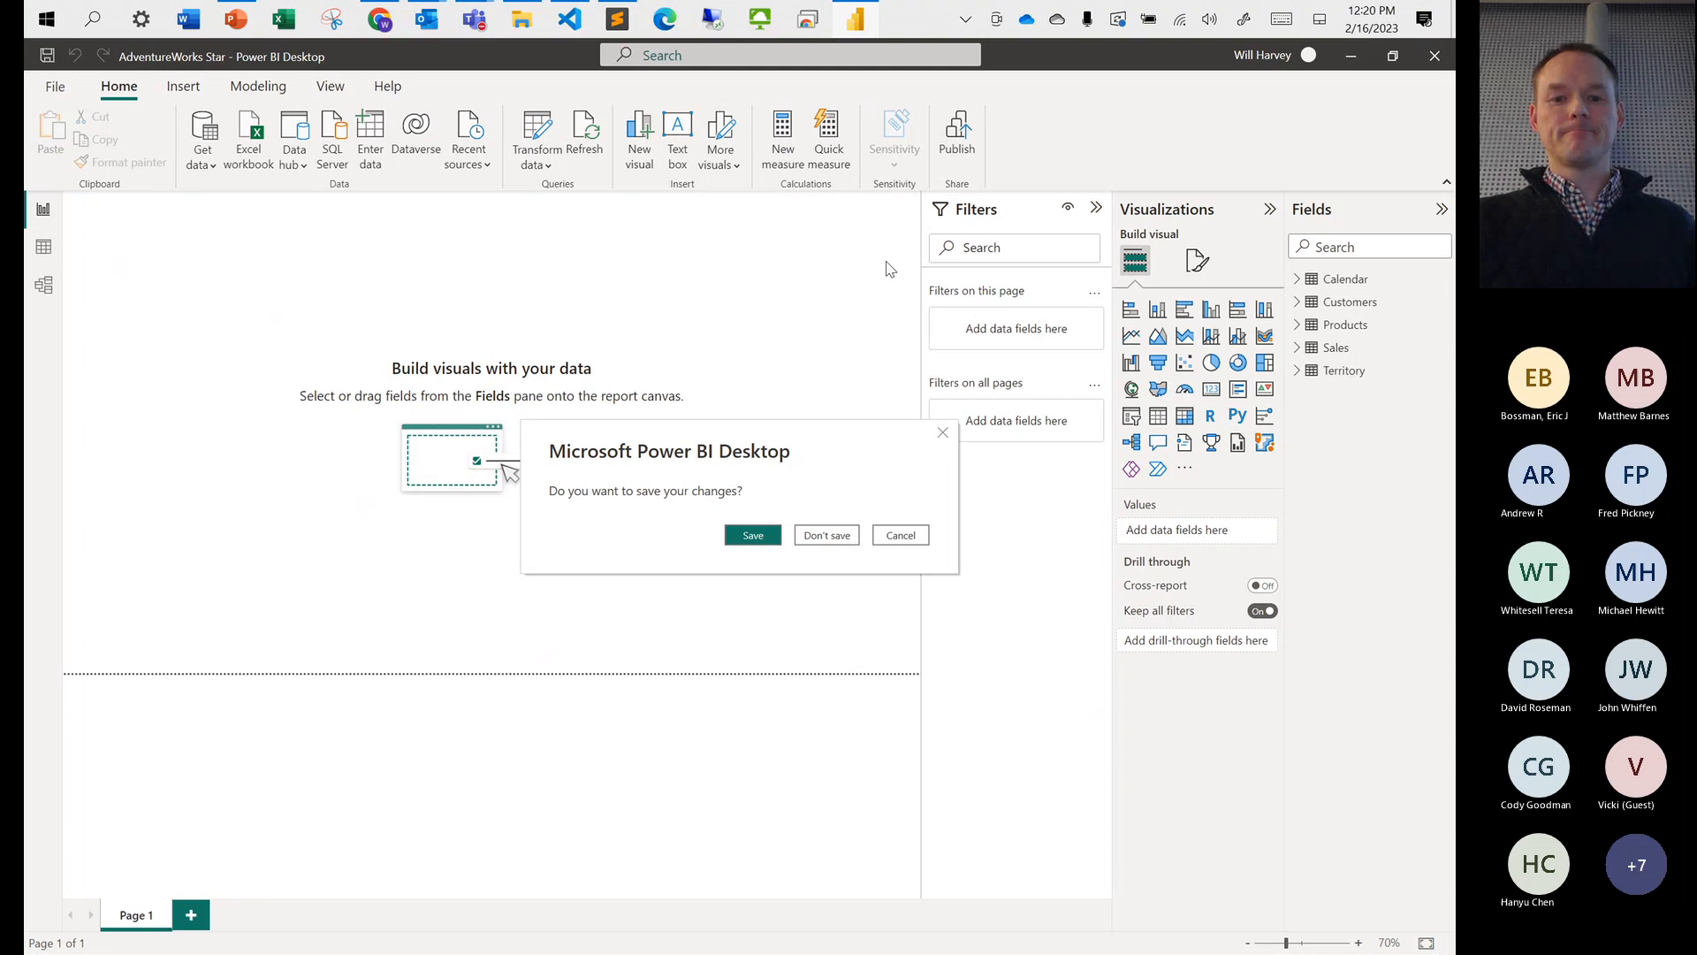
left_click(827, 535)
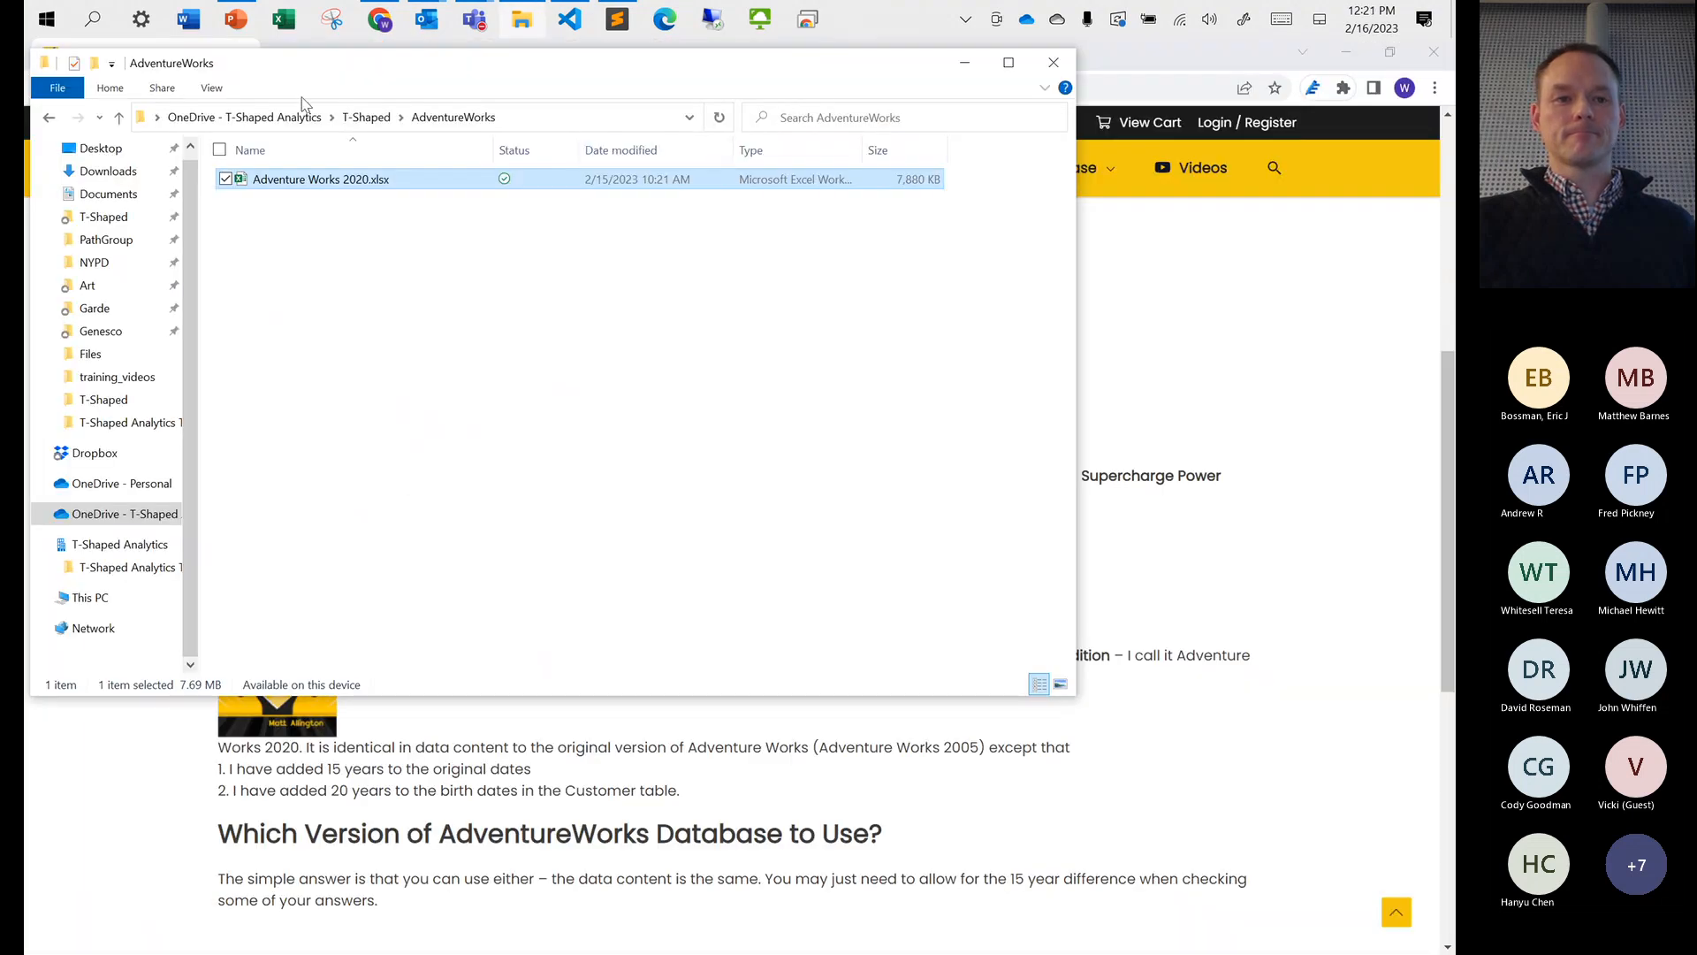
left_click(48, 29)
type("powe")
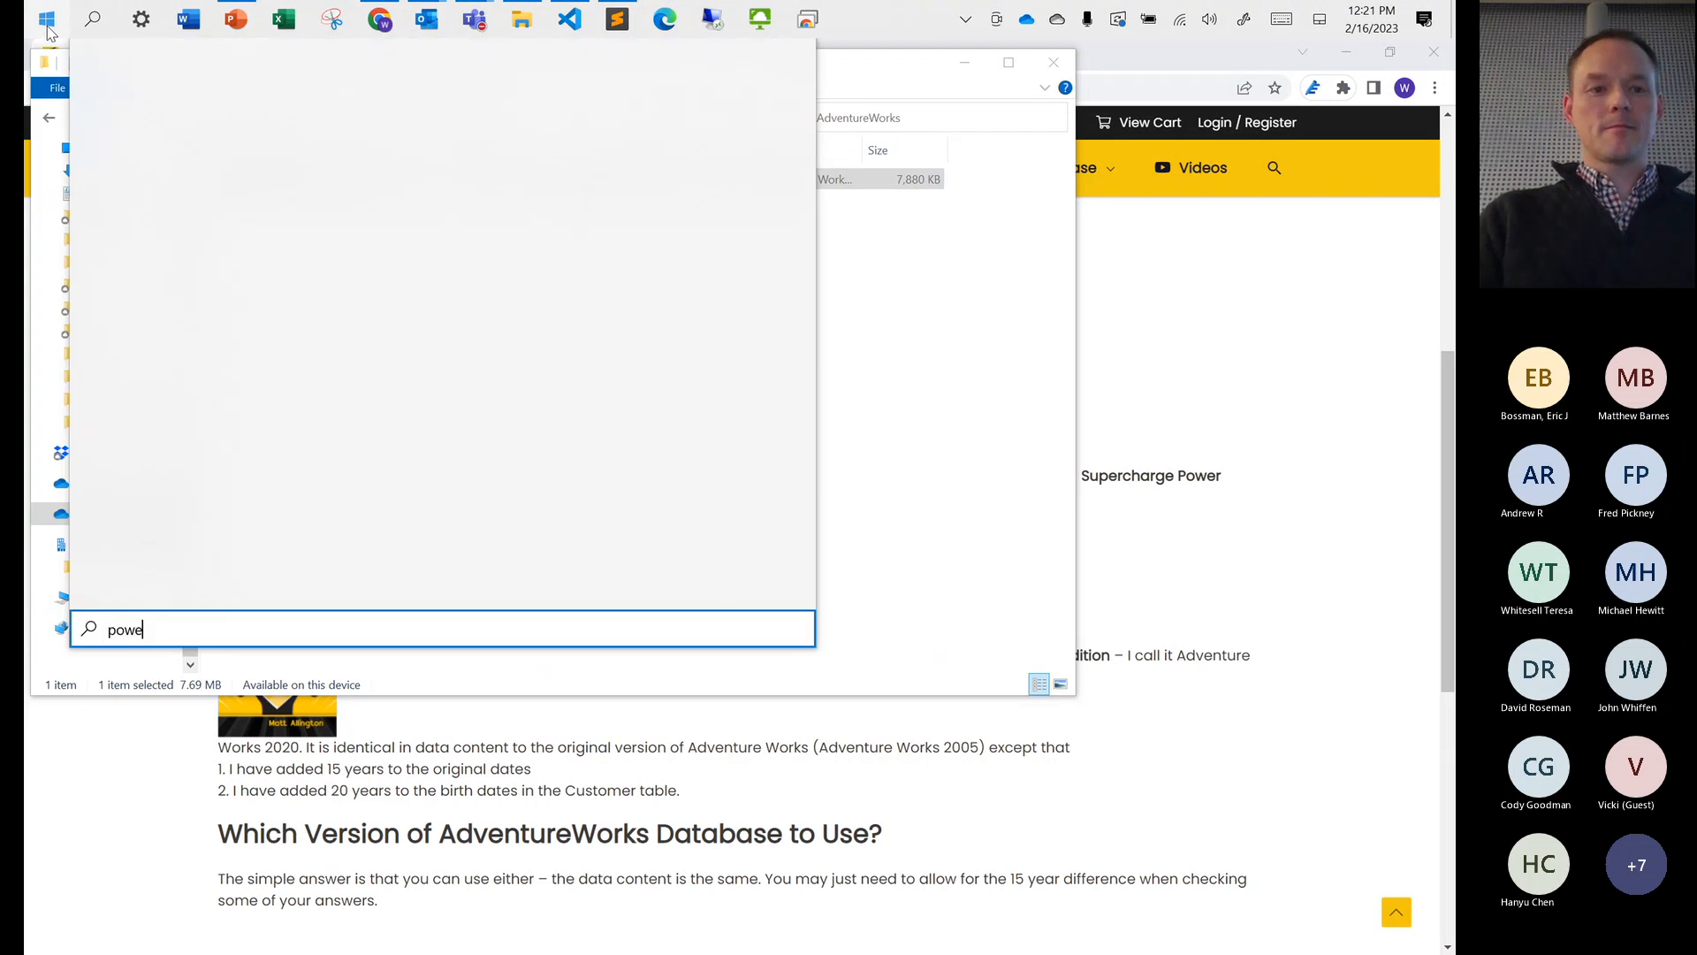
type("rbi")
key("BackSpace")
key("BackSpace")
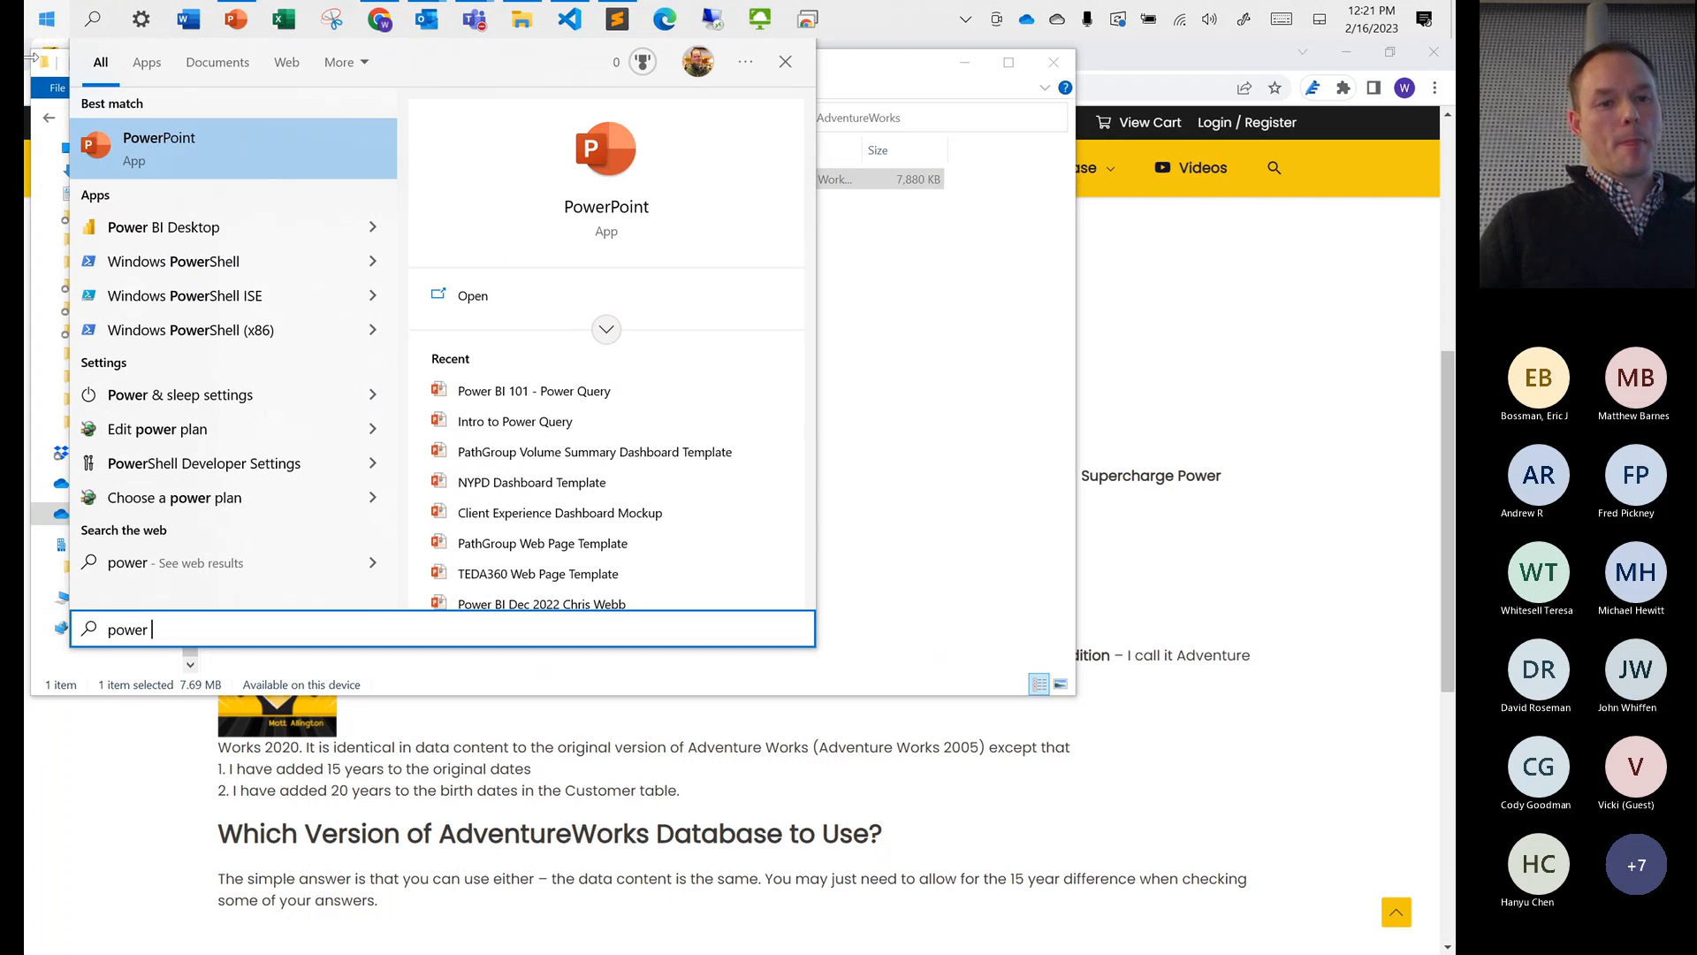
left_click(117, 237)
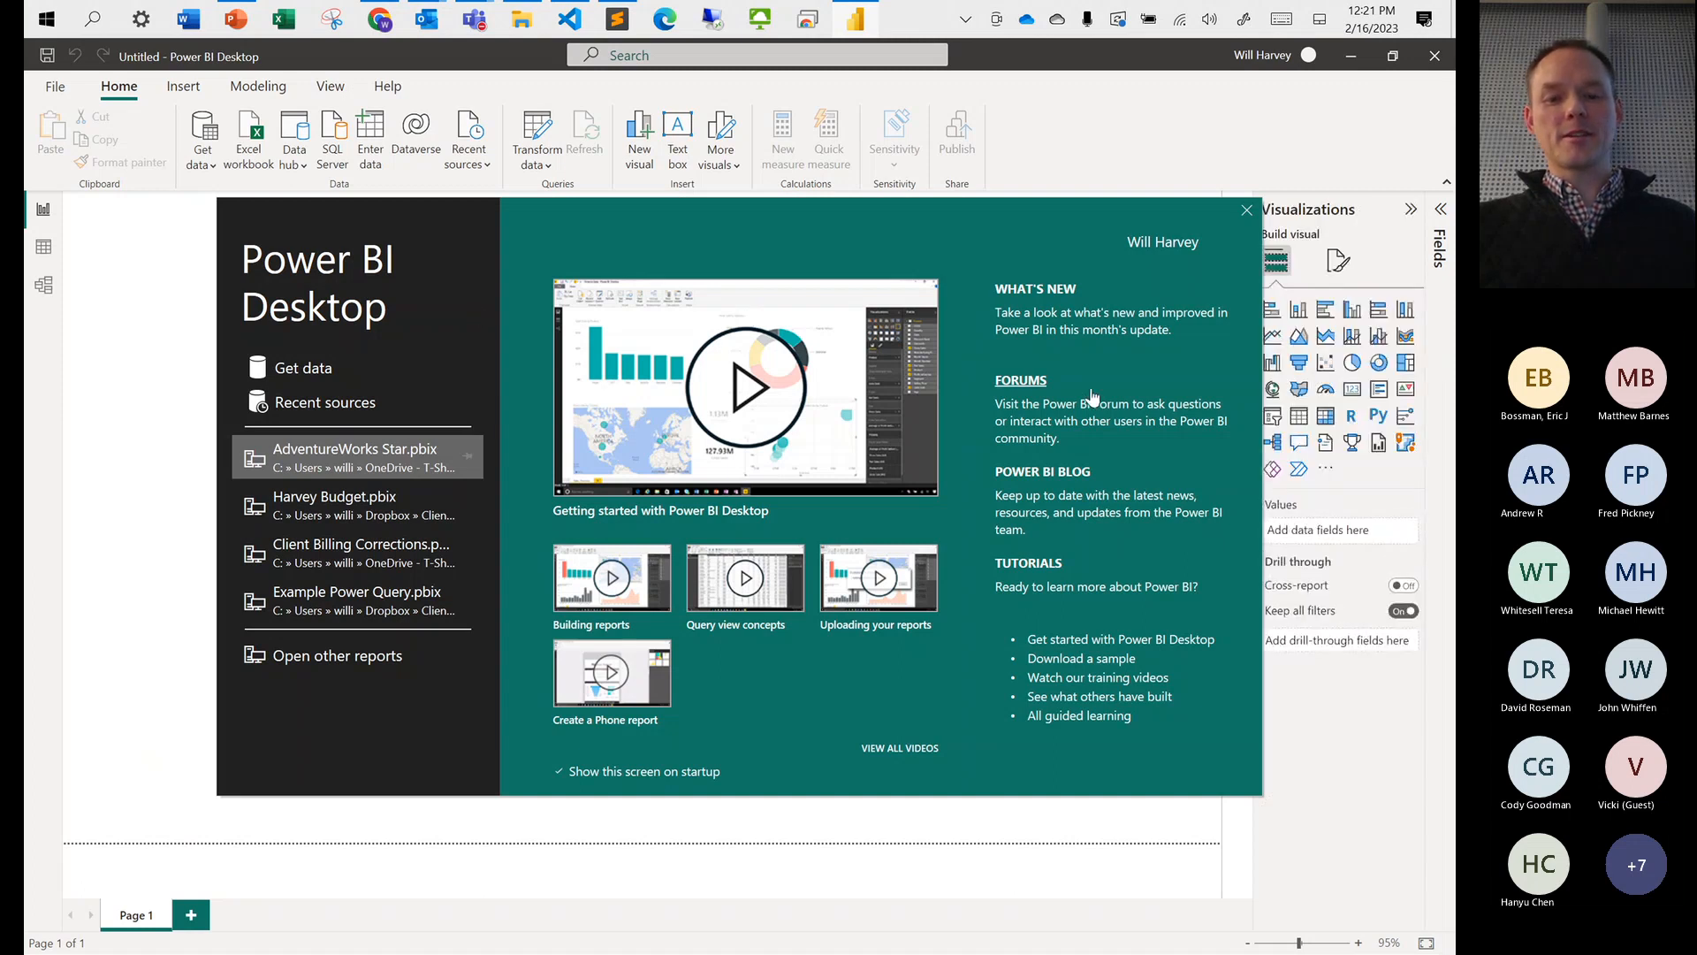
left_click(1246, 211)
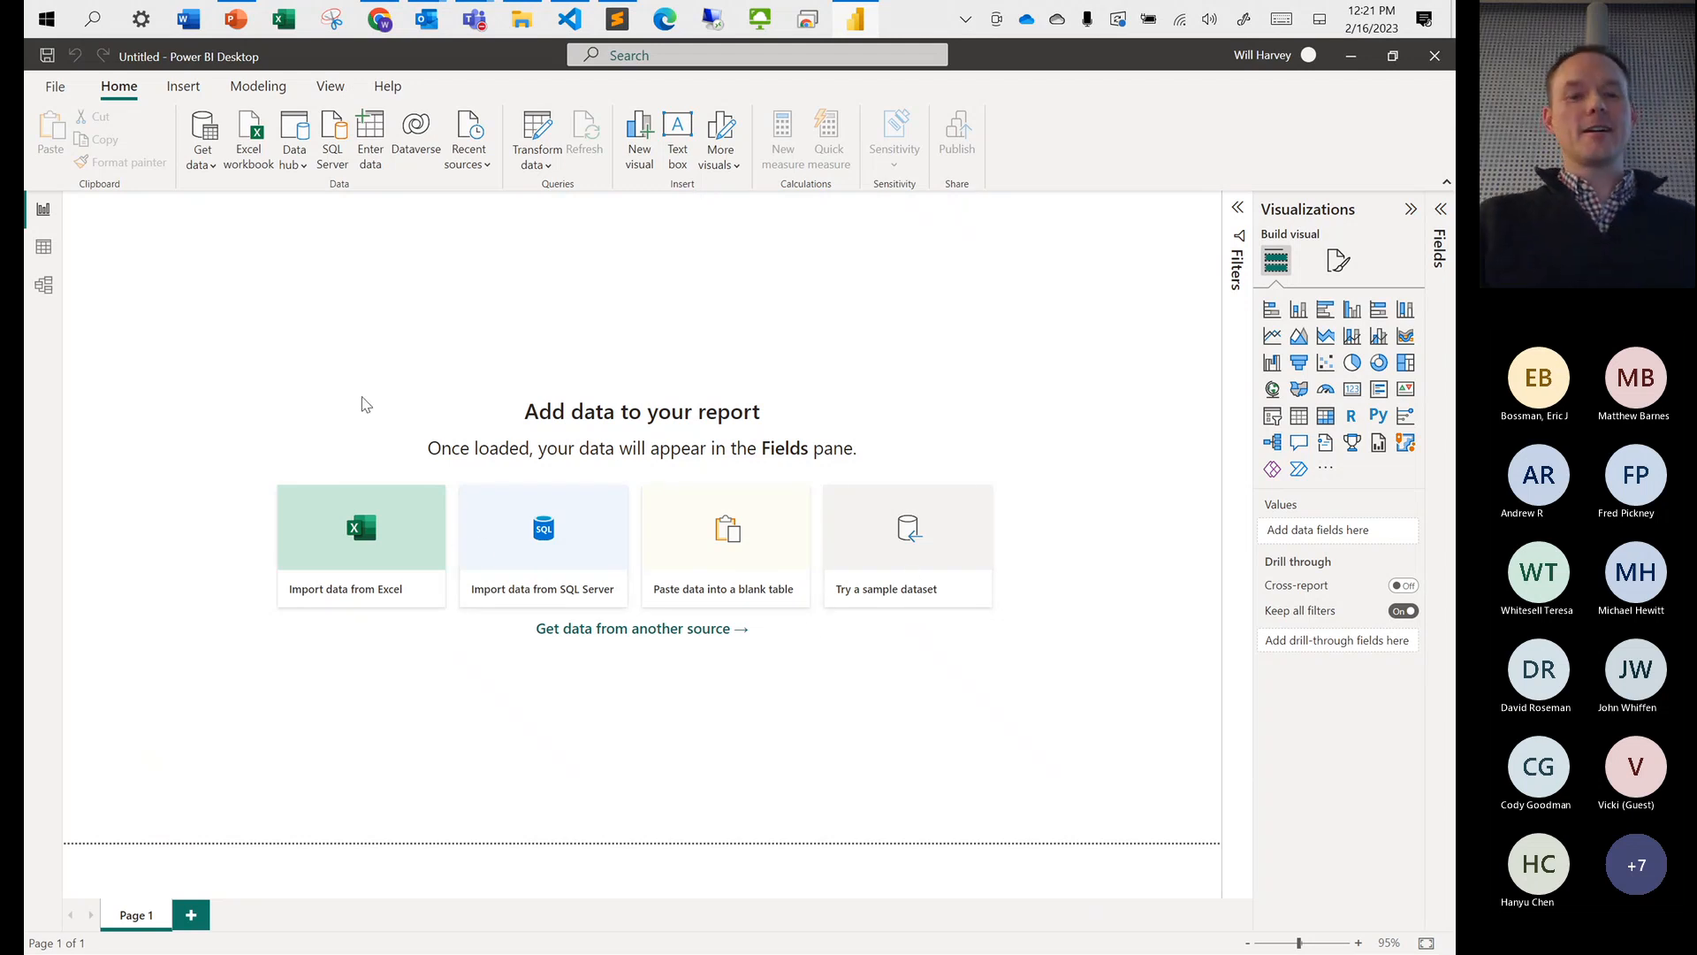
Examine the full list of available data connectors in the Get Data dialog, then cancel it
left_click(204, 157)
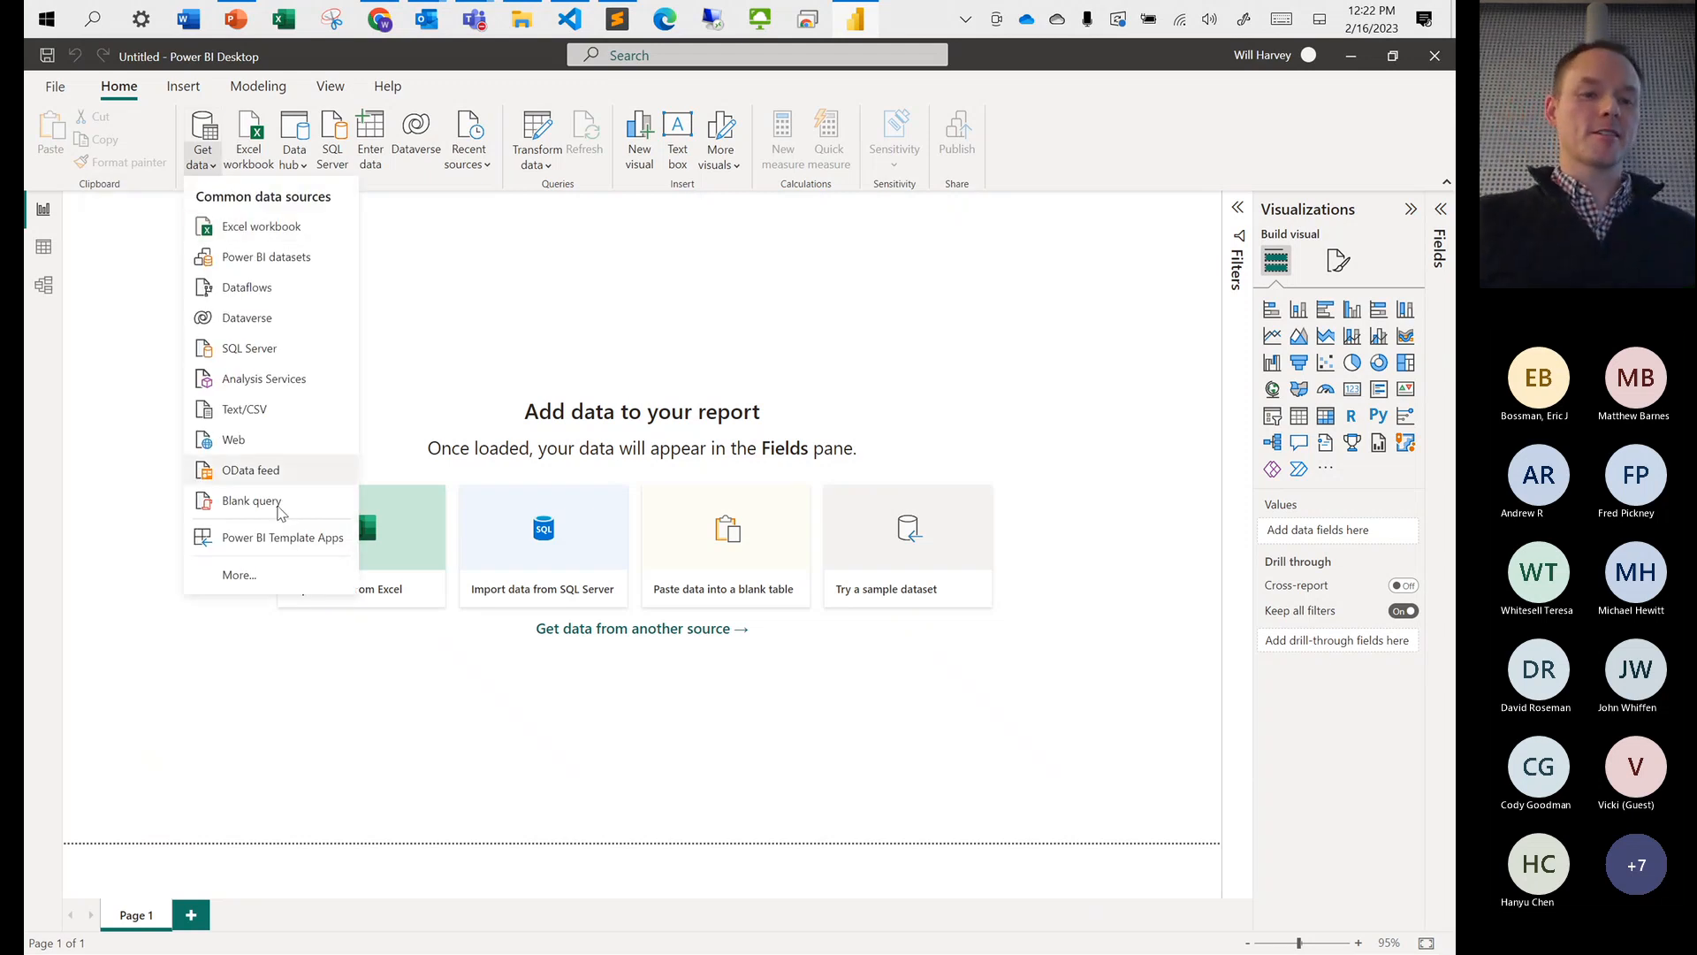
left_click(261, 572)
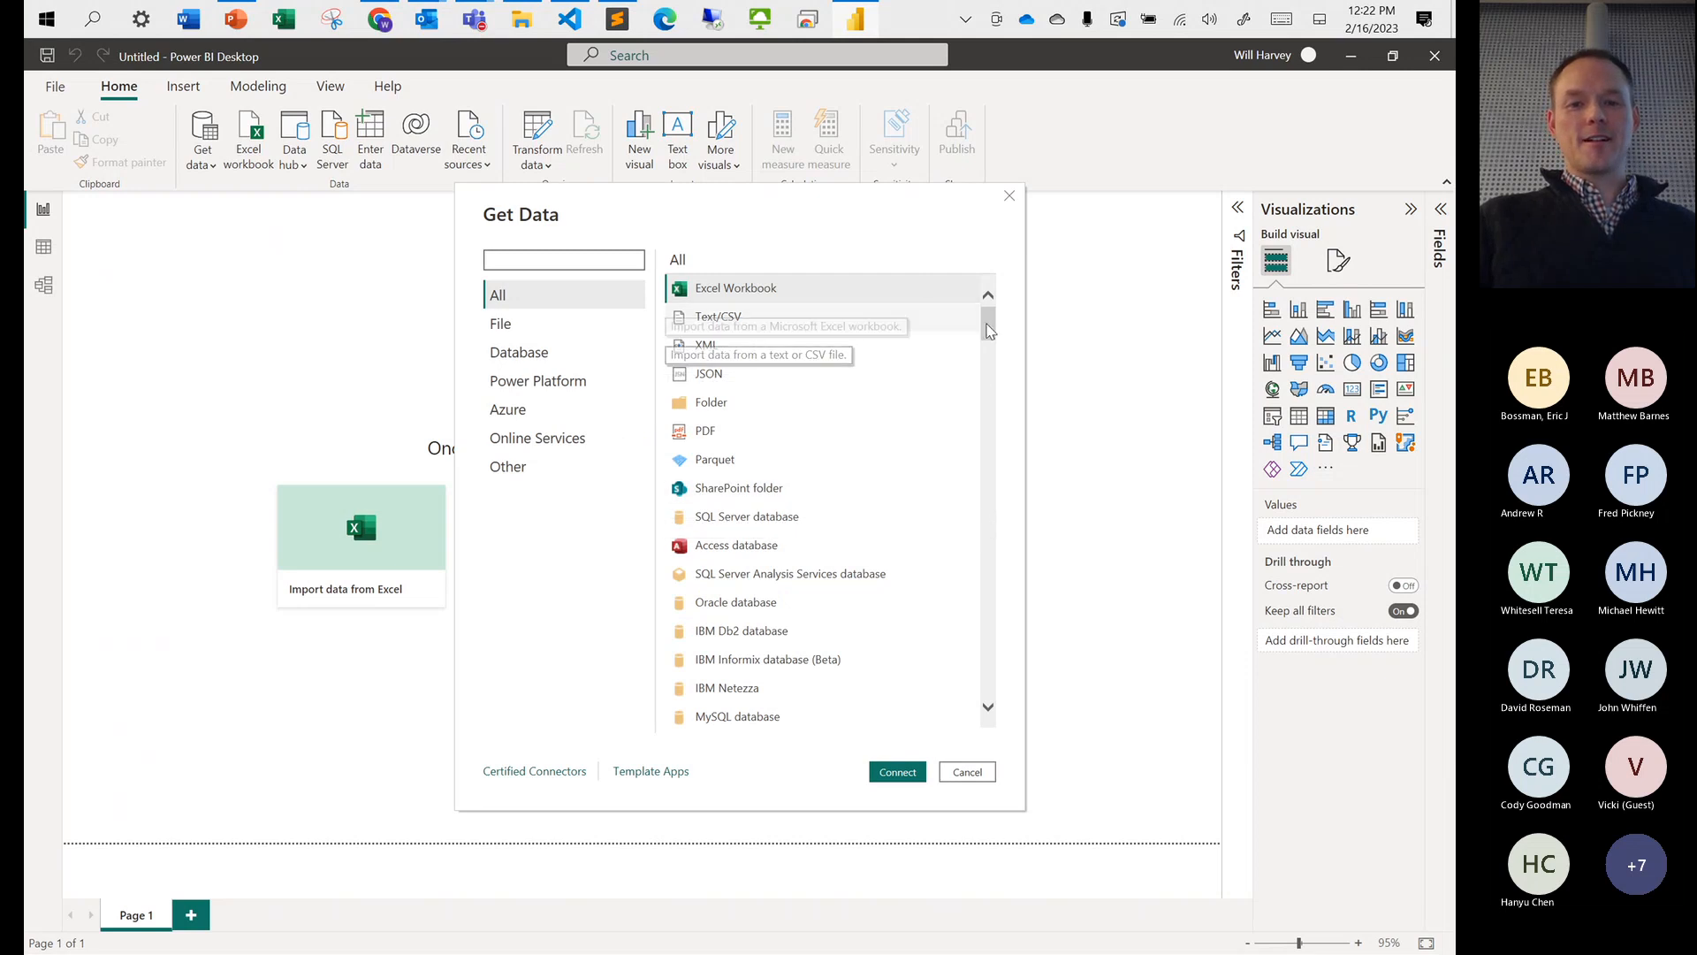
left_click_drag(991, 327, 1007, 694)
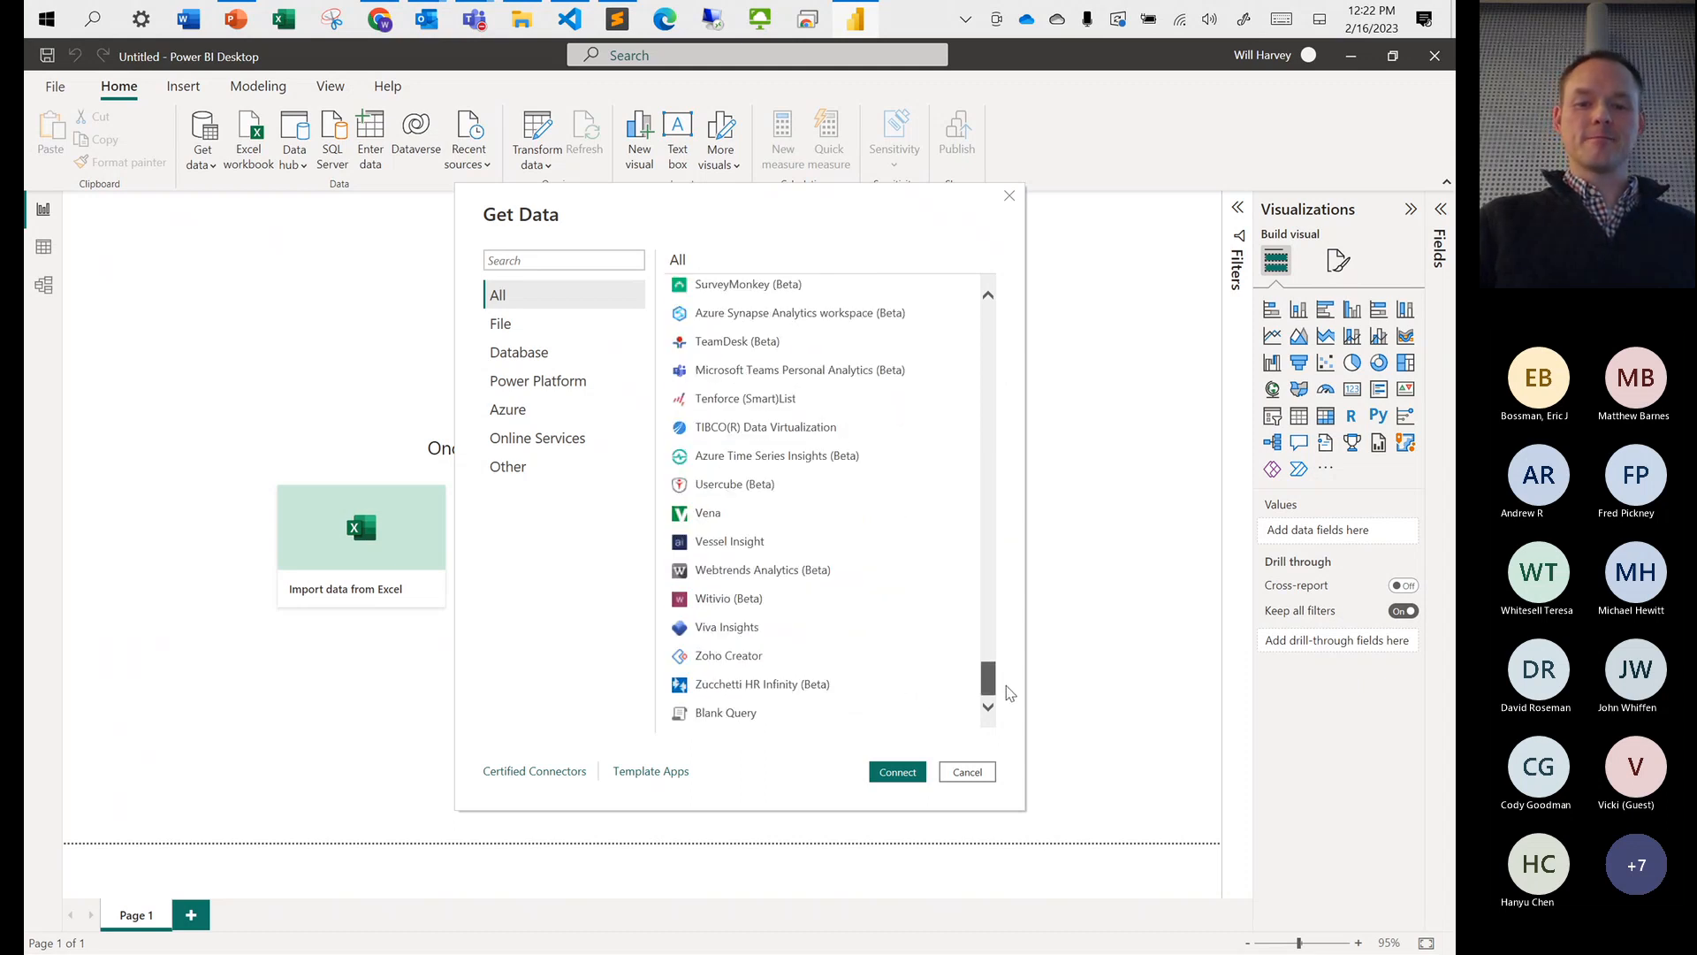
left_click(967, 772)
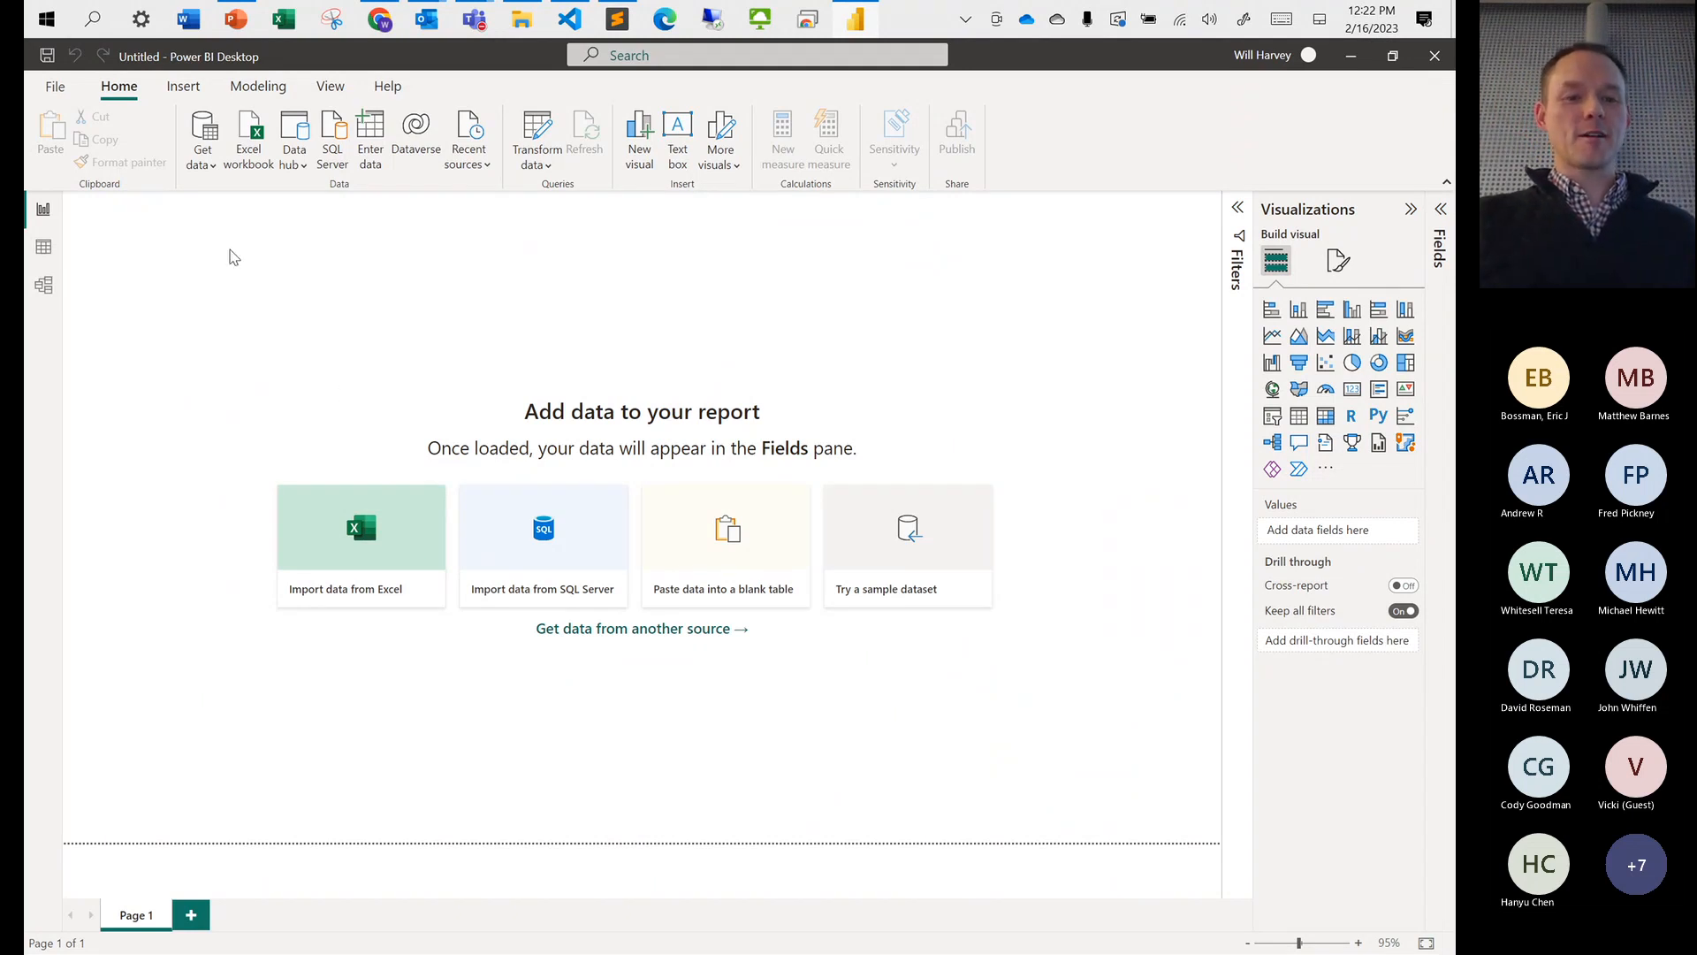
Connect to the Excel workbook Adventure Works 2020.xlsx in the T-Shaped > AdventureWorks folder on the T-Shaped Analytics OneDrive
left_click(252, 149)
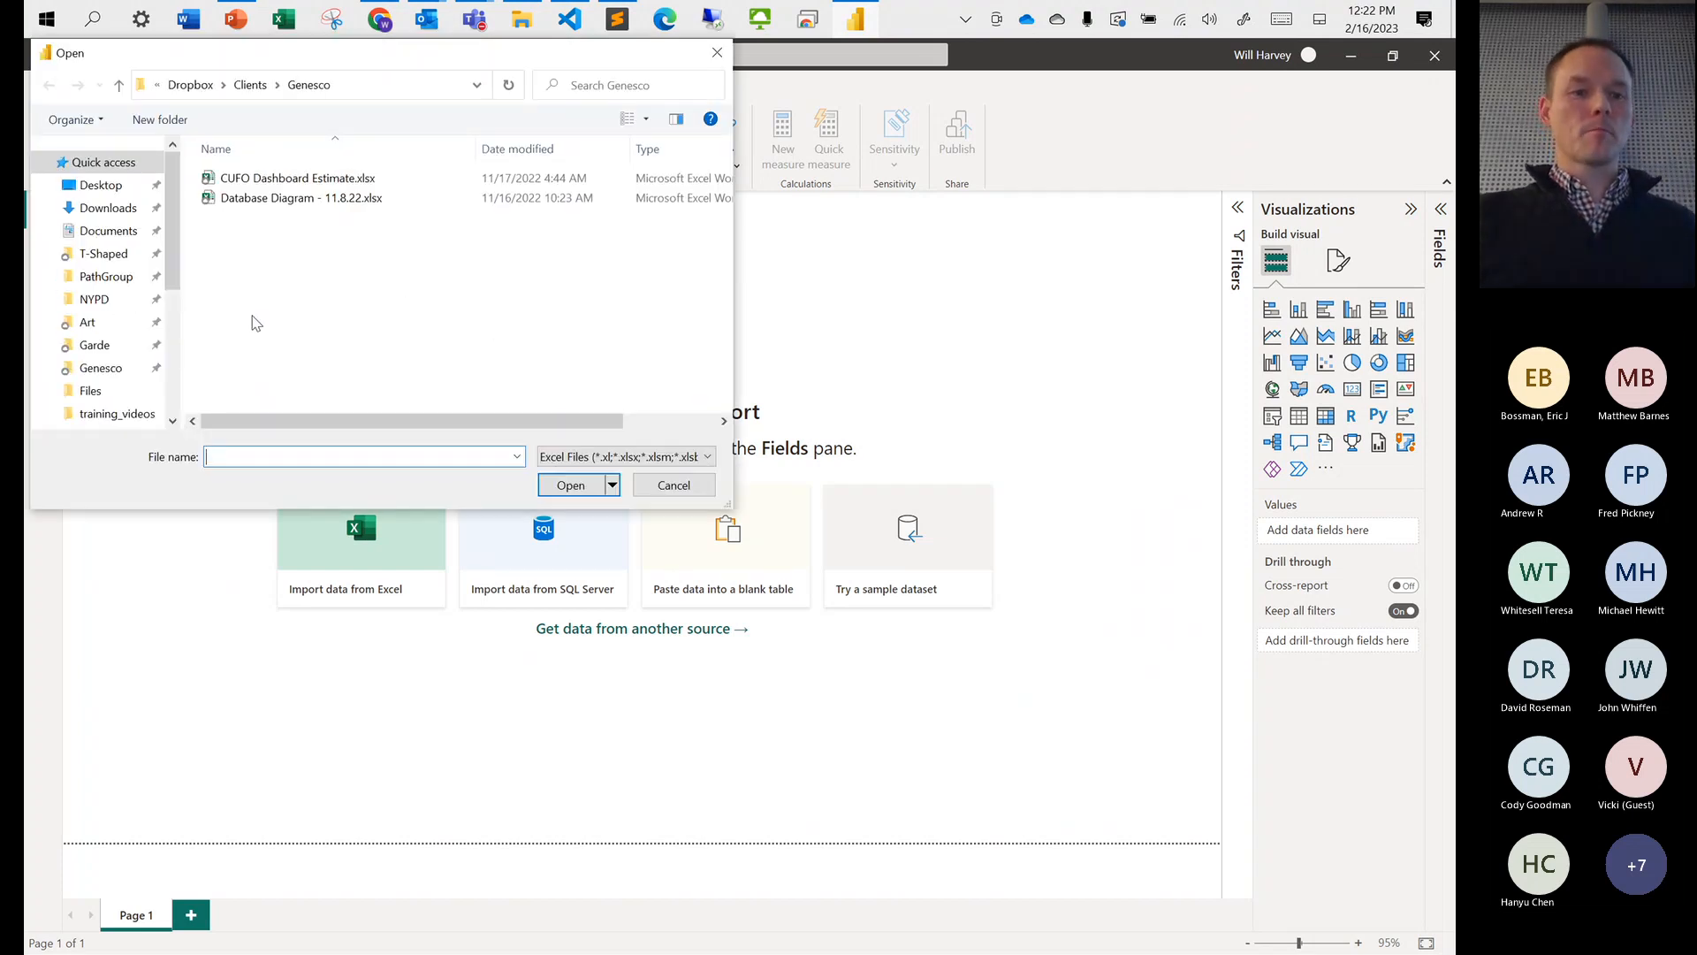
scroll(170, 372, "down", 4)
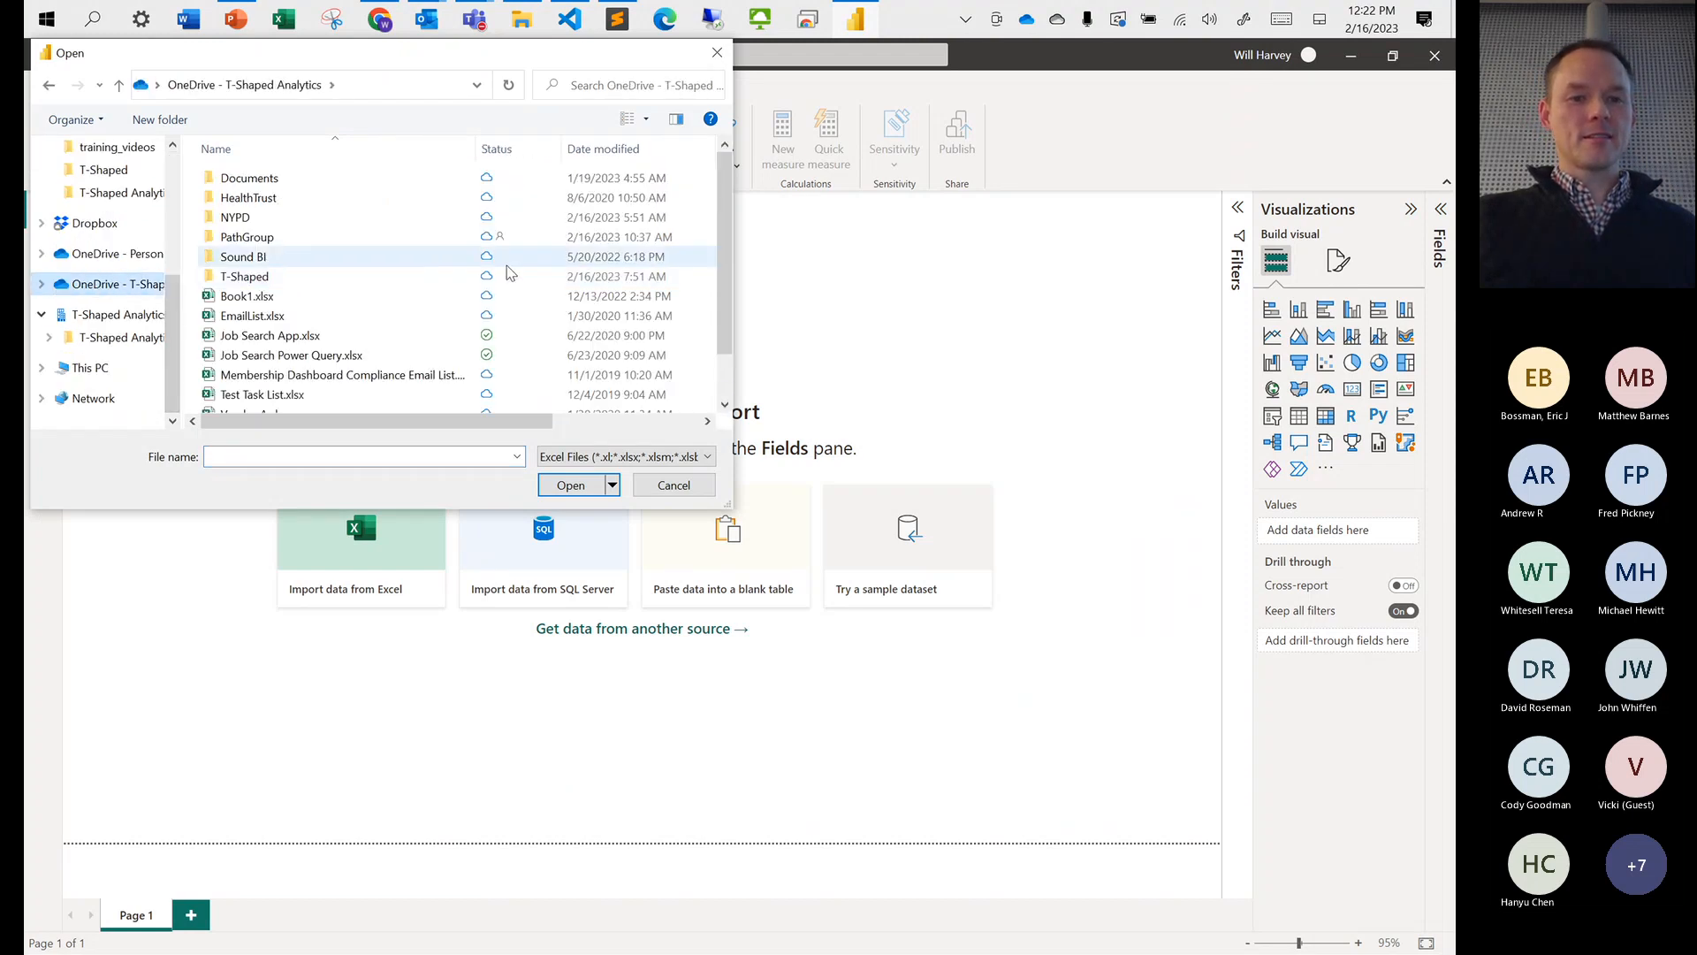
double_click(272, 279)
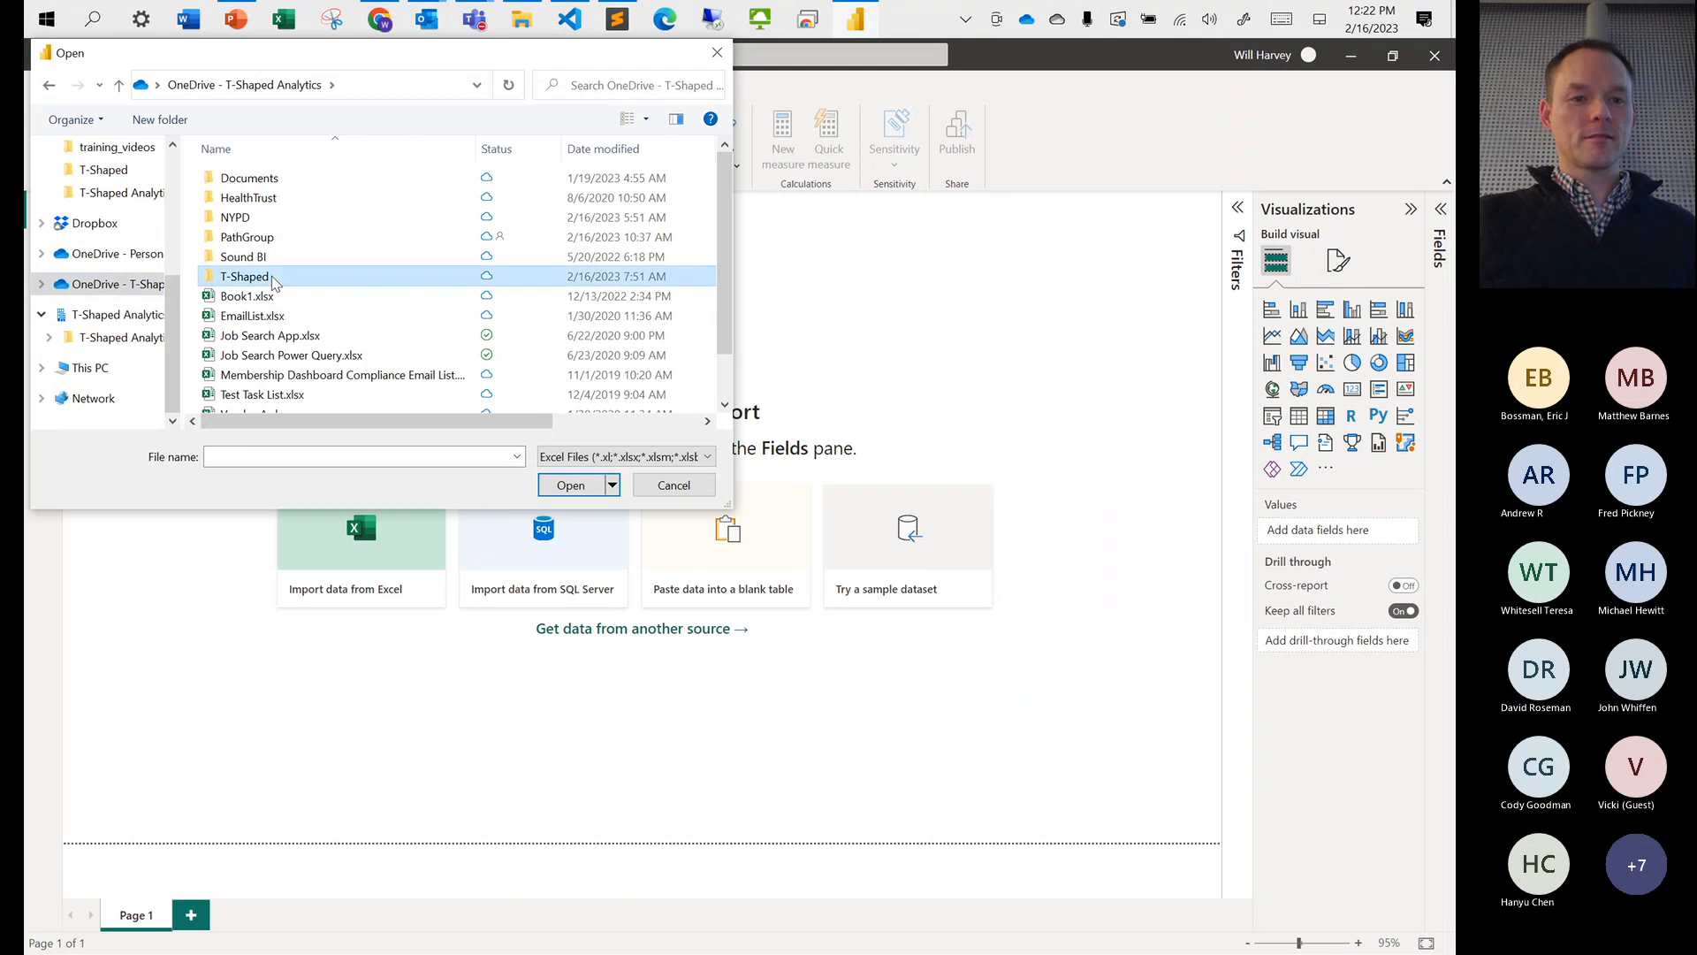
double_click(262, 180)
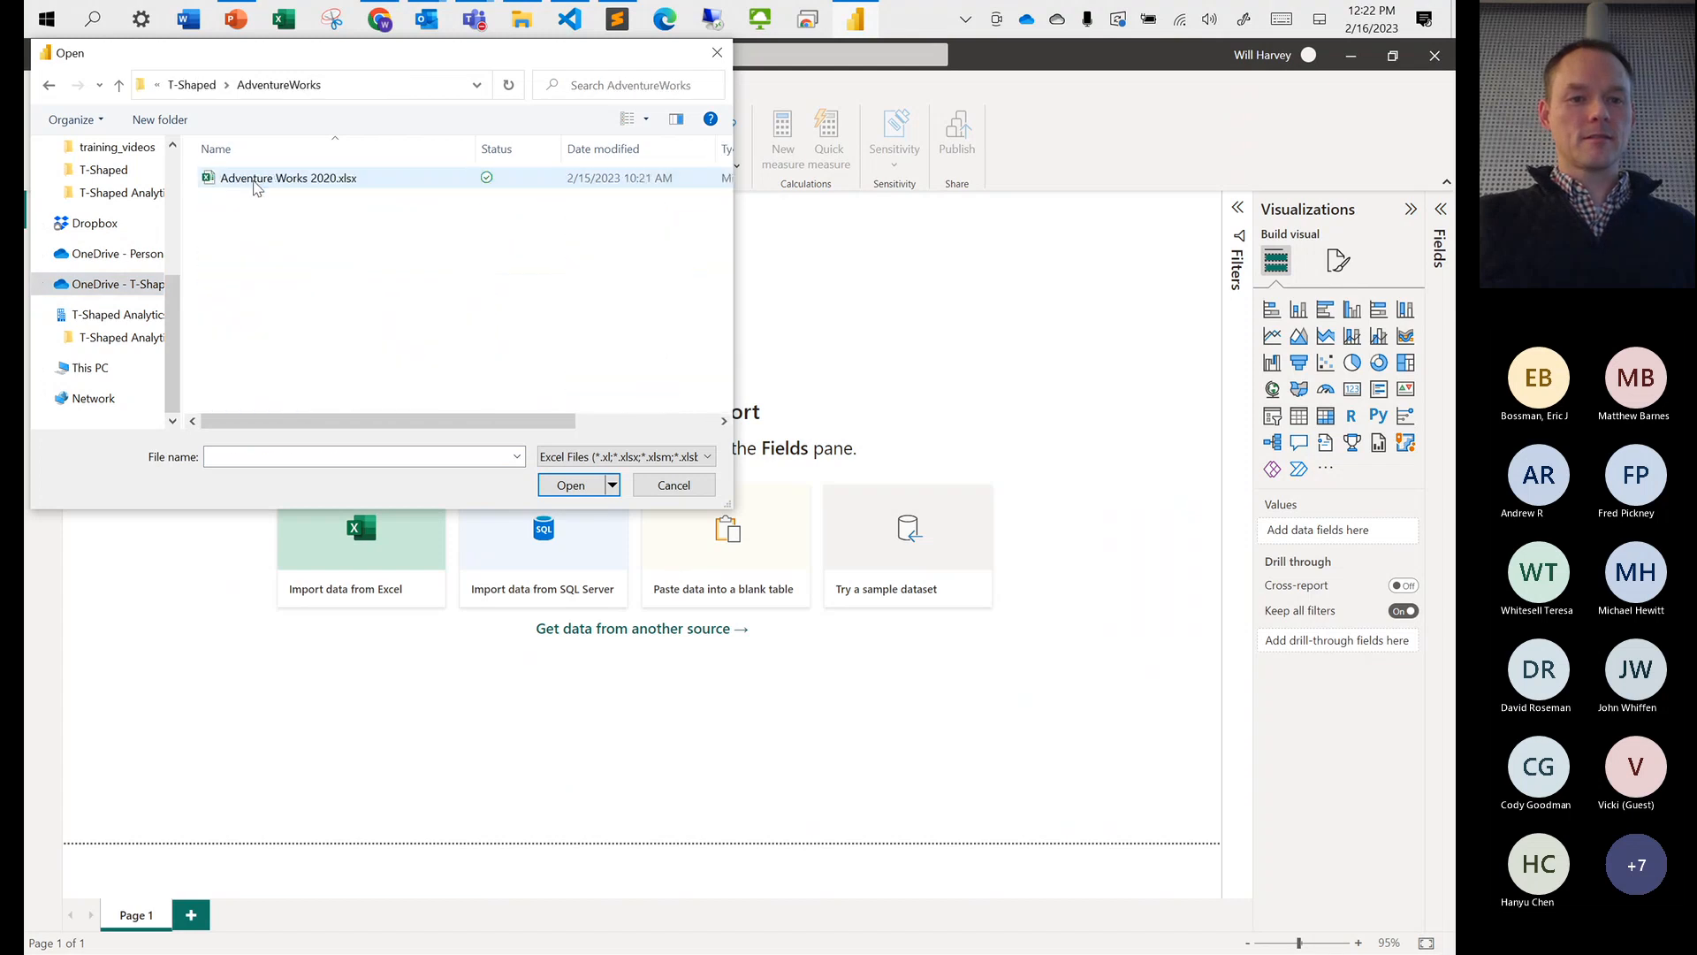
left_click(254, 184)
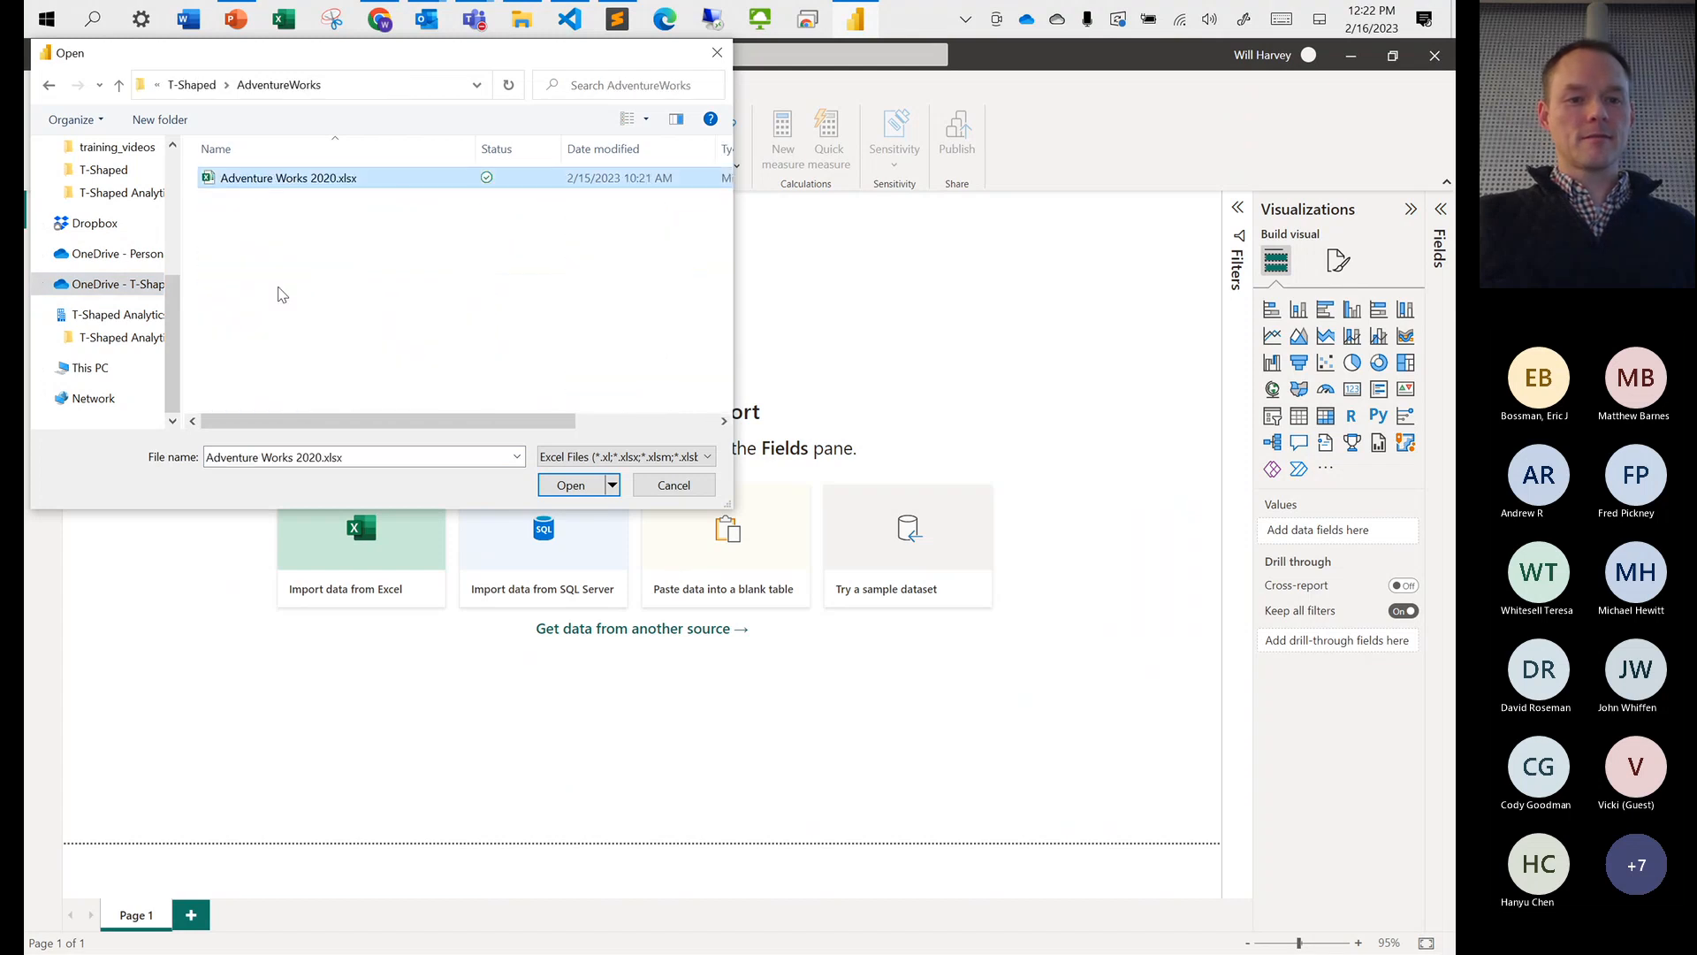
left_click(572, 486)
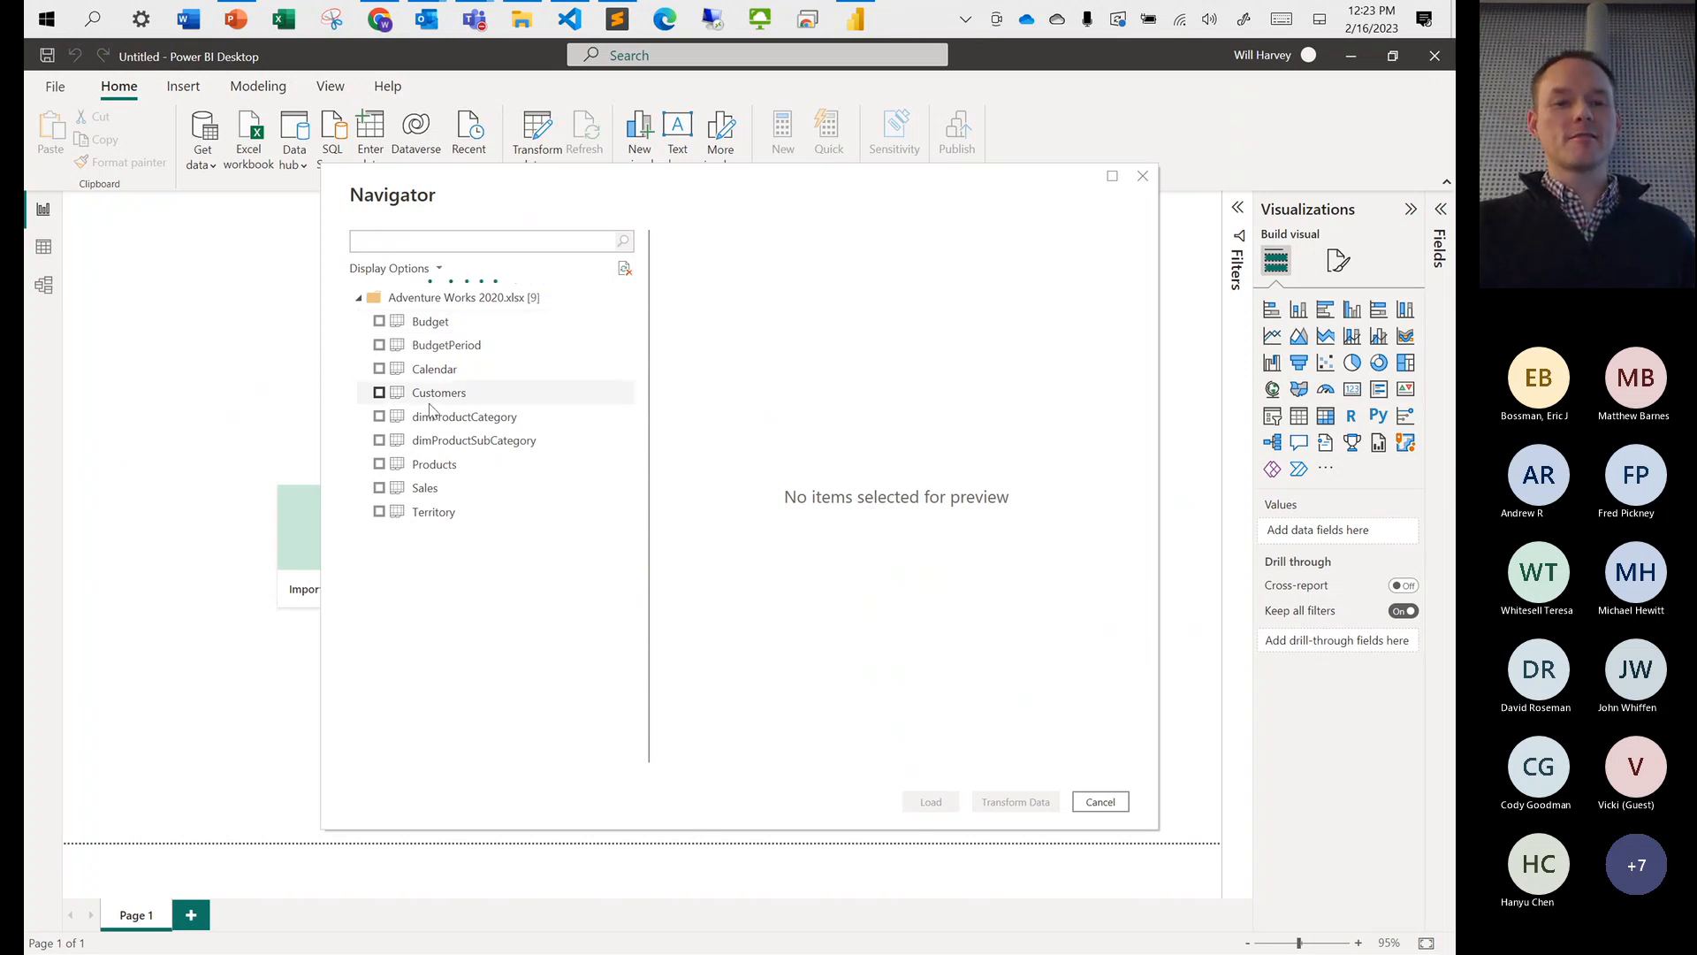
Preview the Budget, BudgetPeriod and Calendar tables in the Navigator
left_click(430, 321)
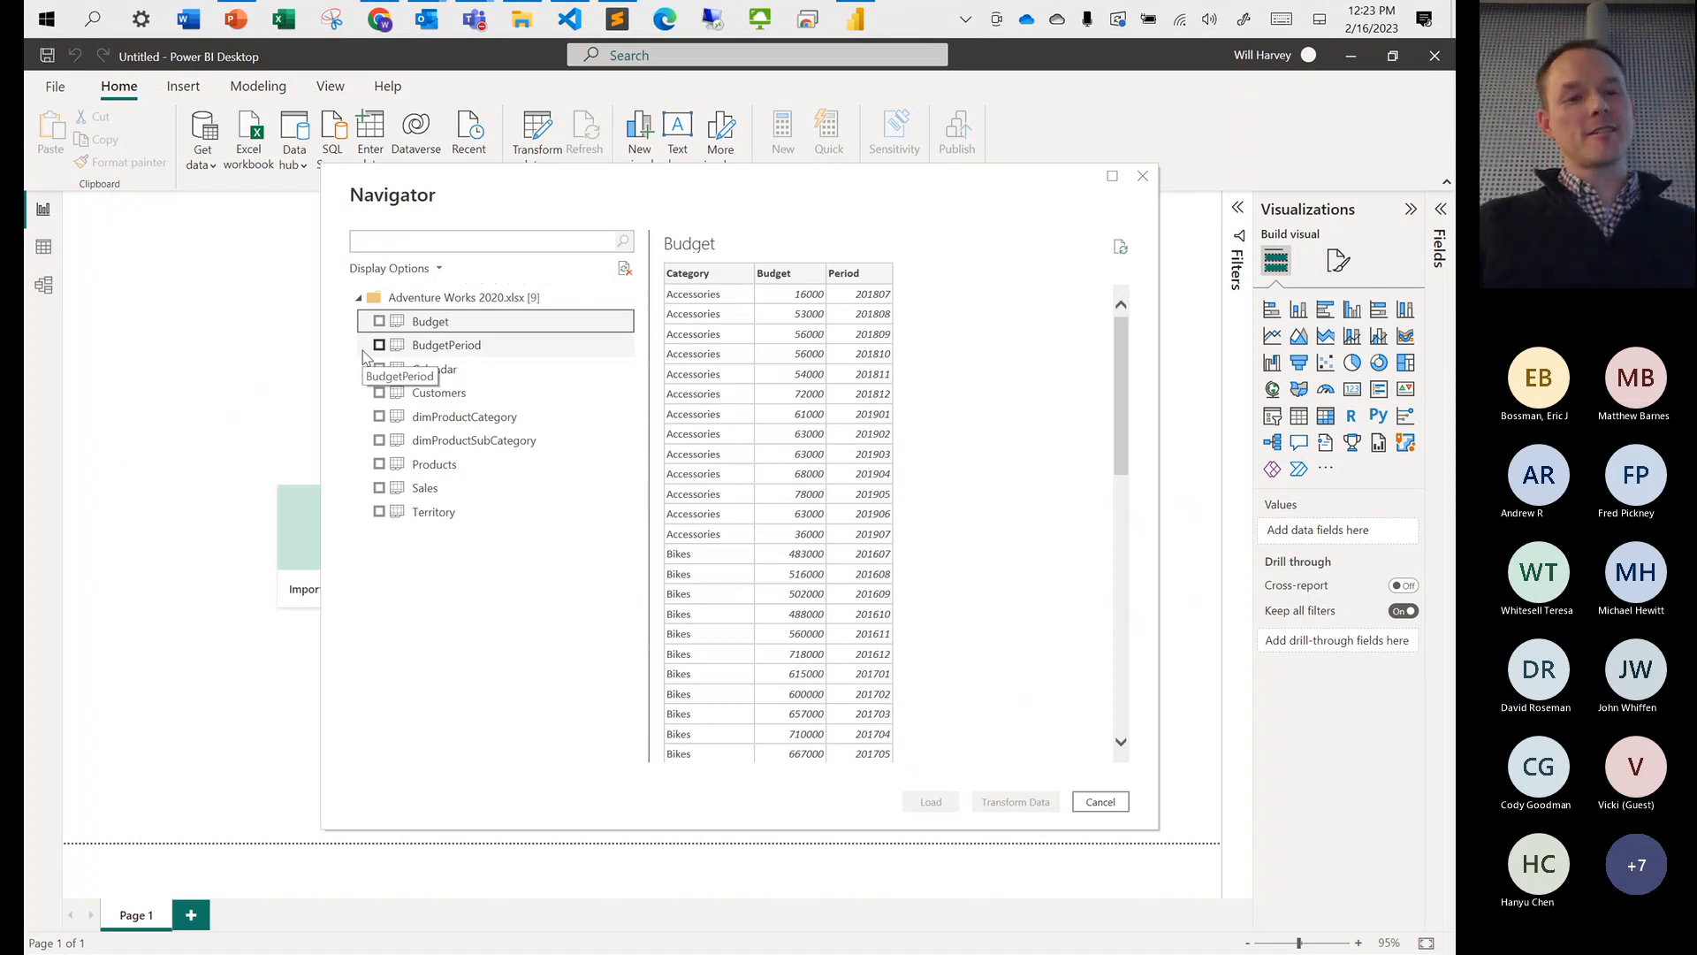
left_click(445, 350)
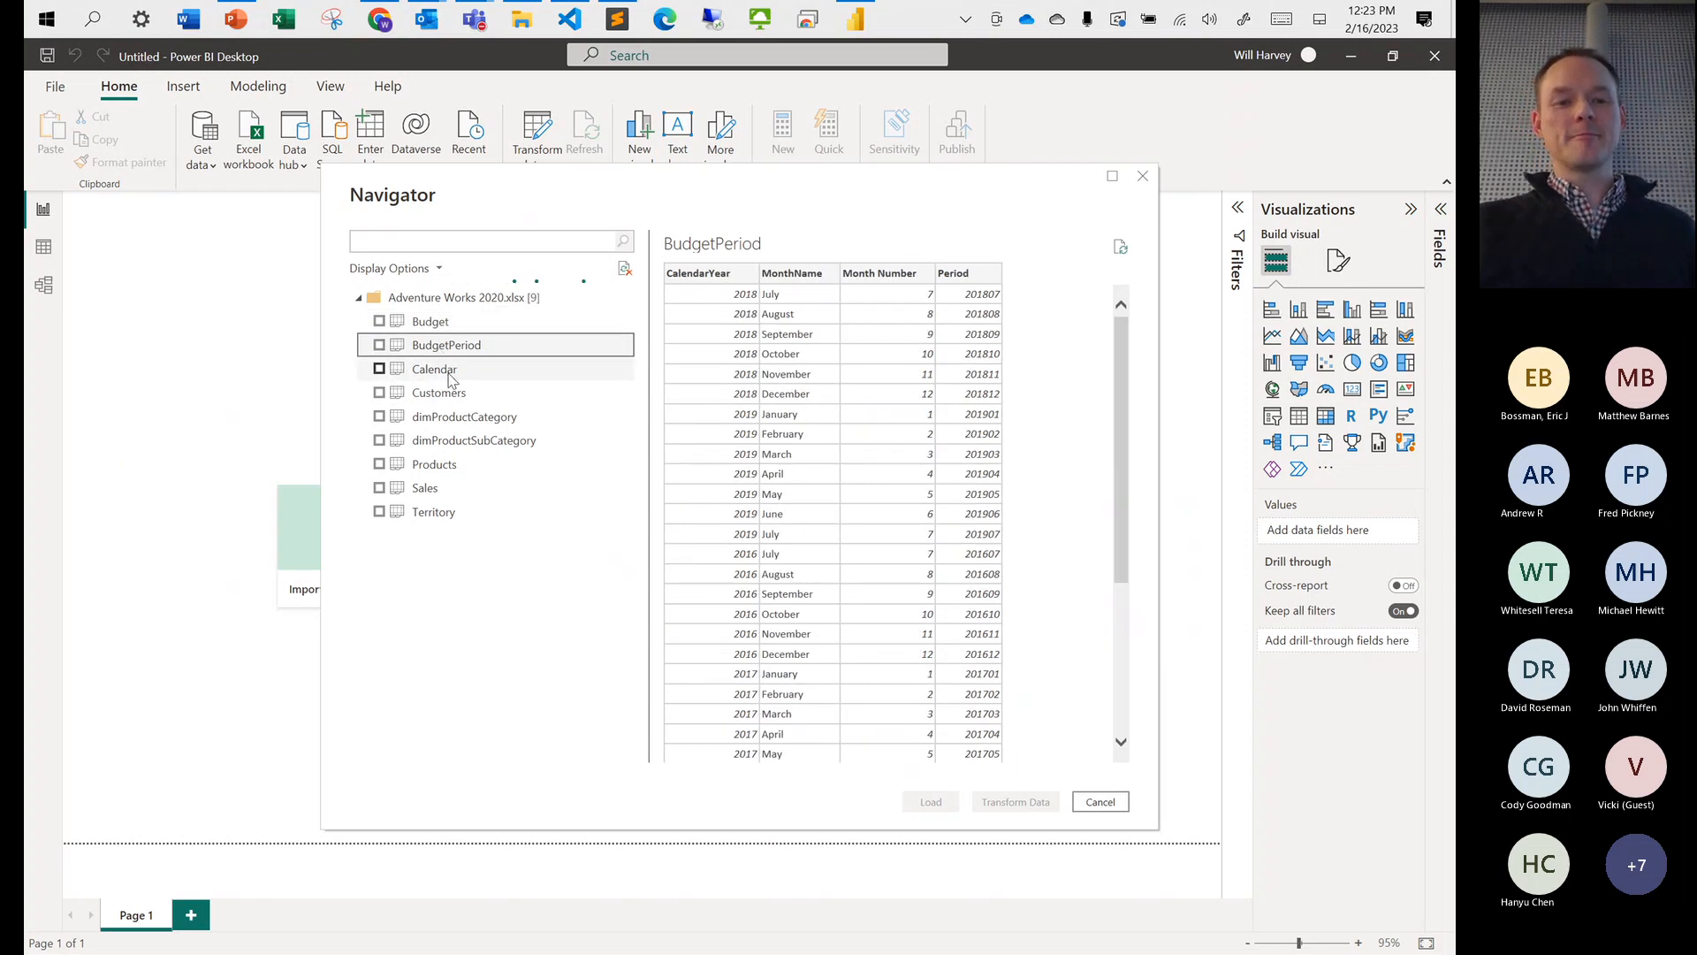
left_click(447, 378)
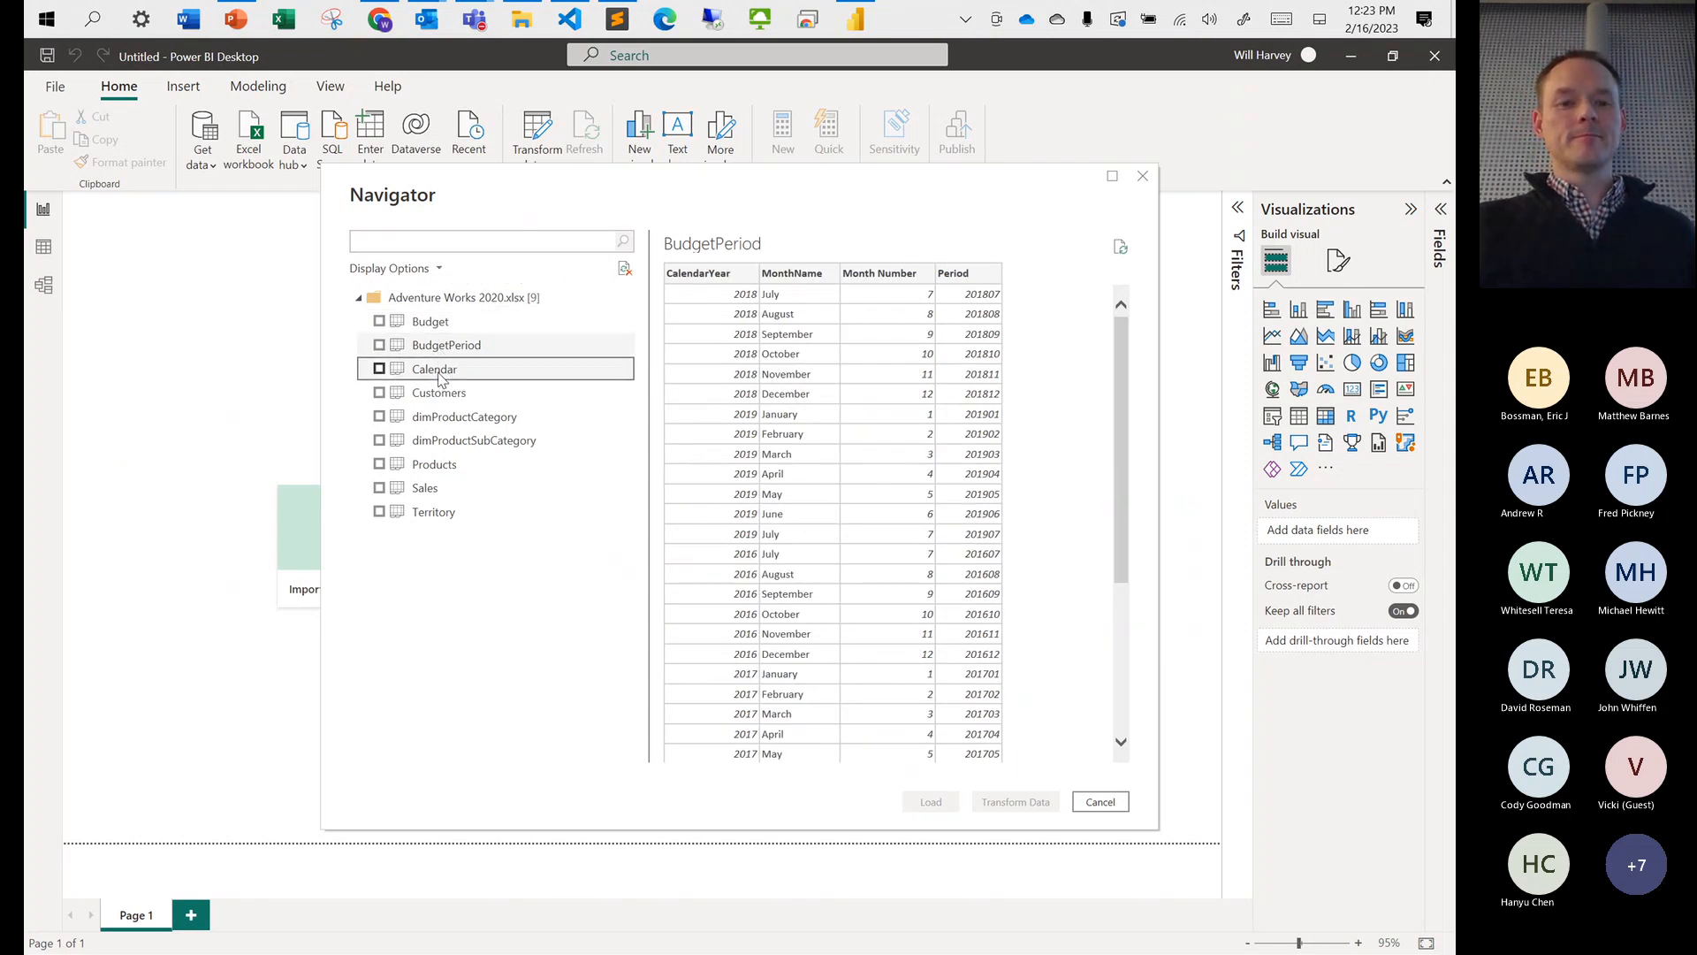
Choose Calendar, Customers, dimProductCategory, dimProductSubCategory, Products, Sales and Territory for transforming in Power Query, skipping the automatic transformations still being processed
left_click(380, 371)
left_click(433, 400)
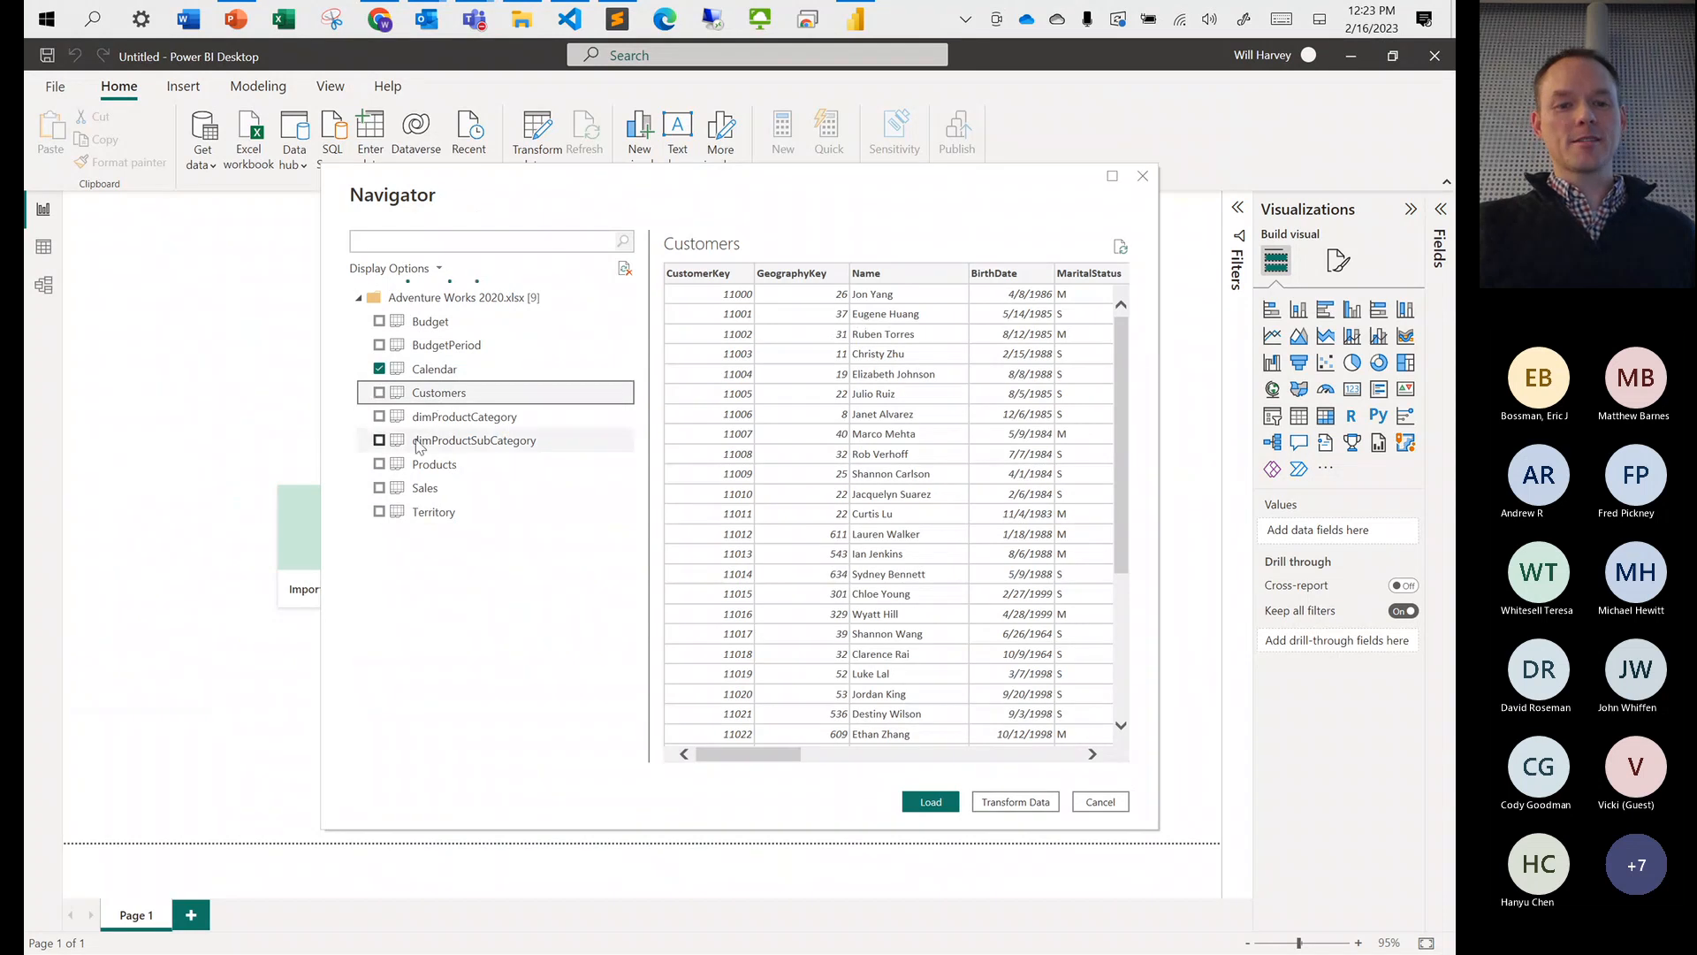
left_click(379, 393)
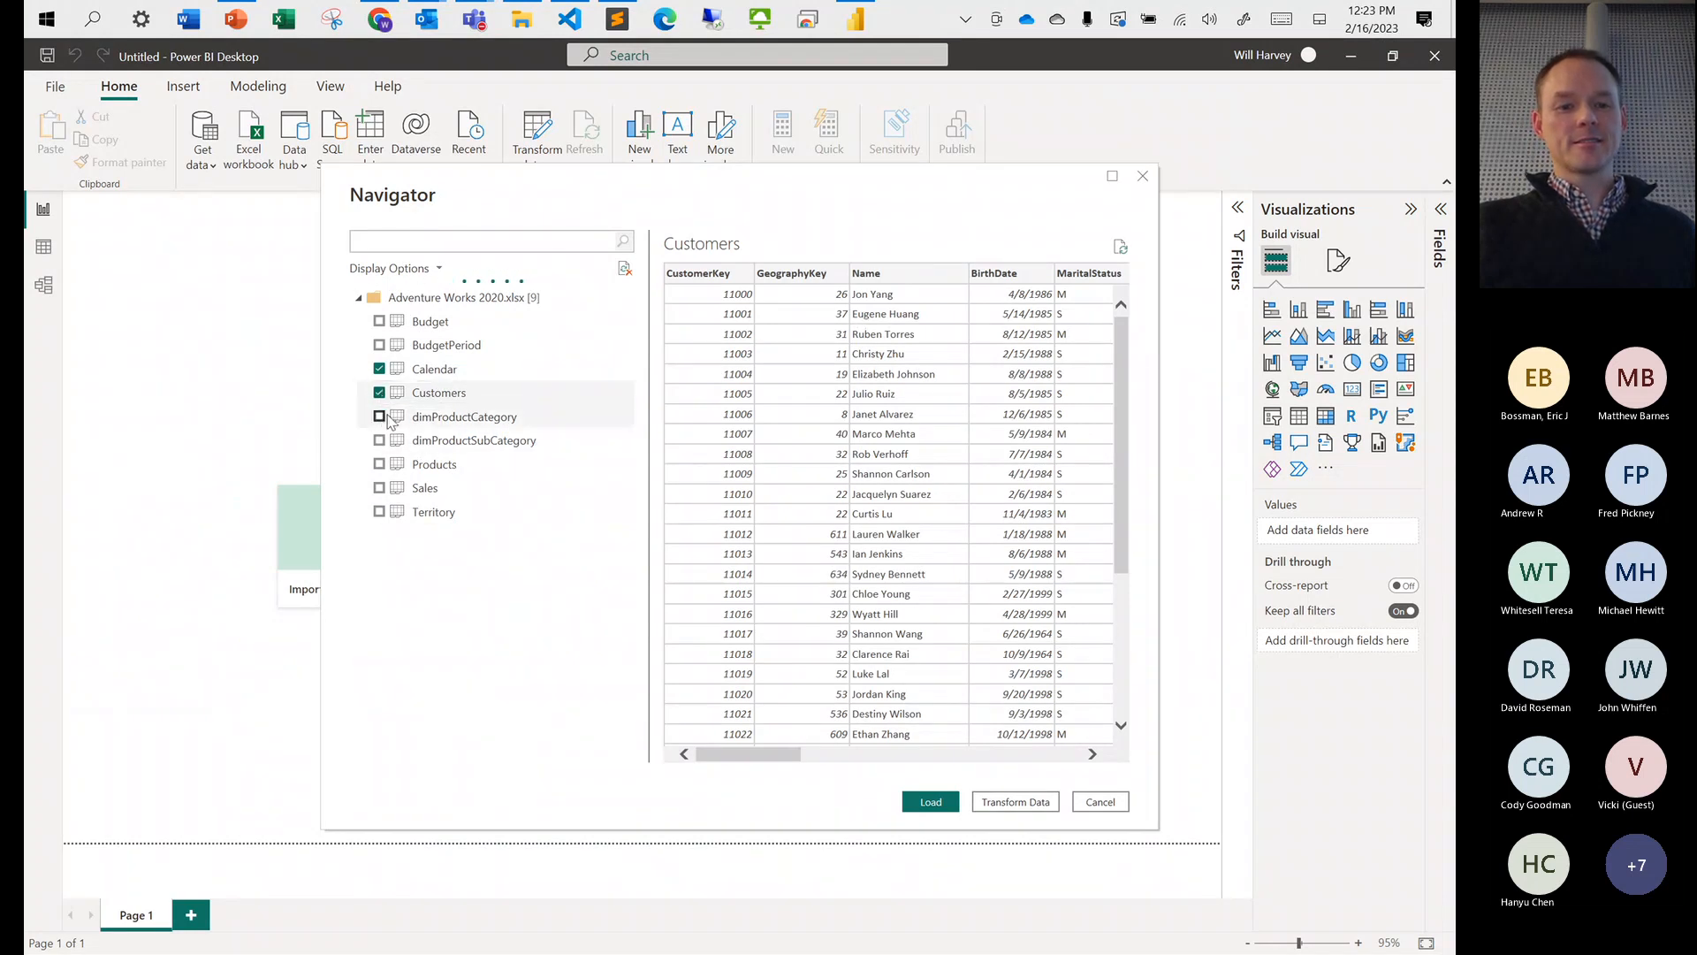
left_click(445, 421)
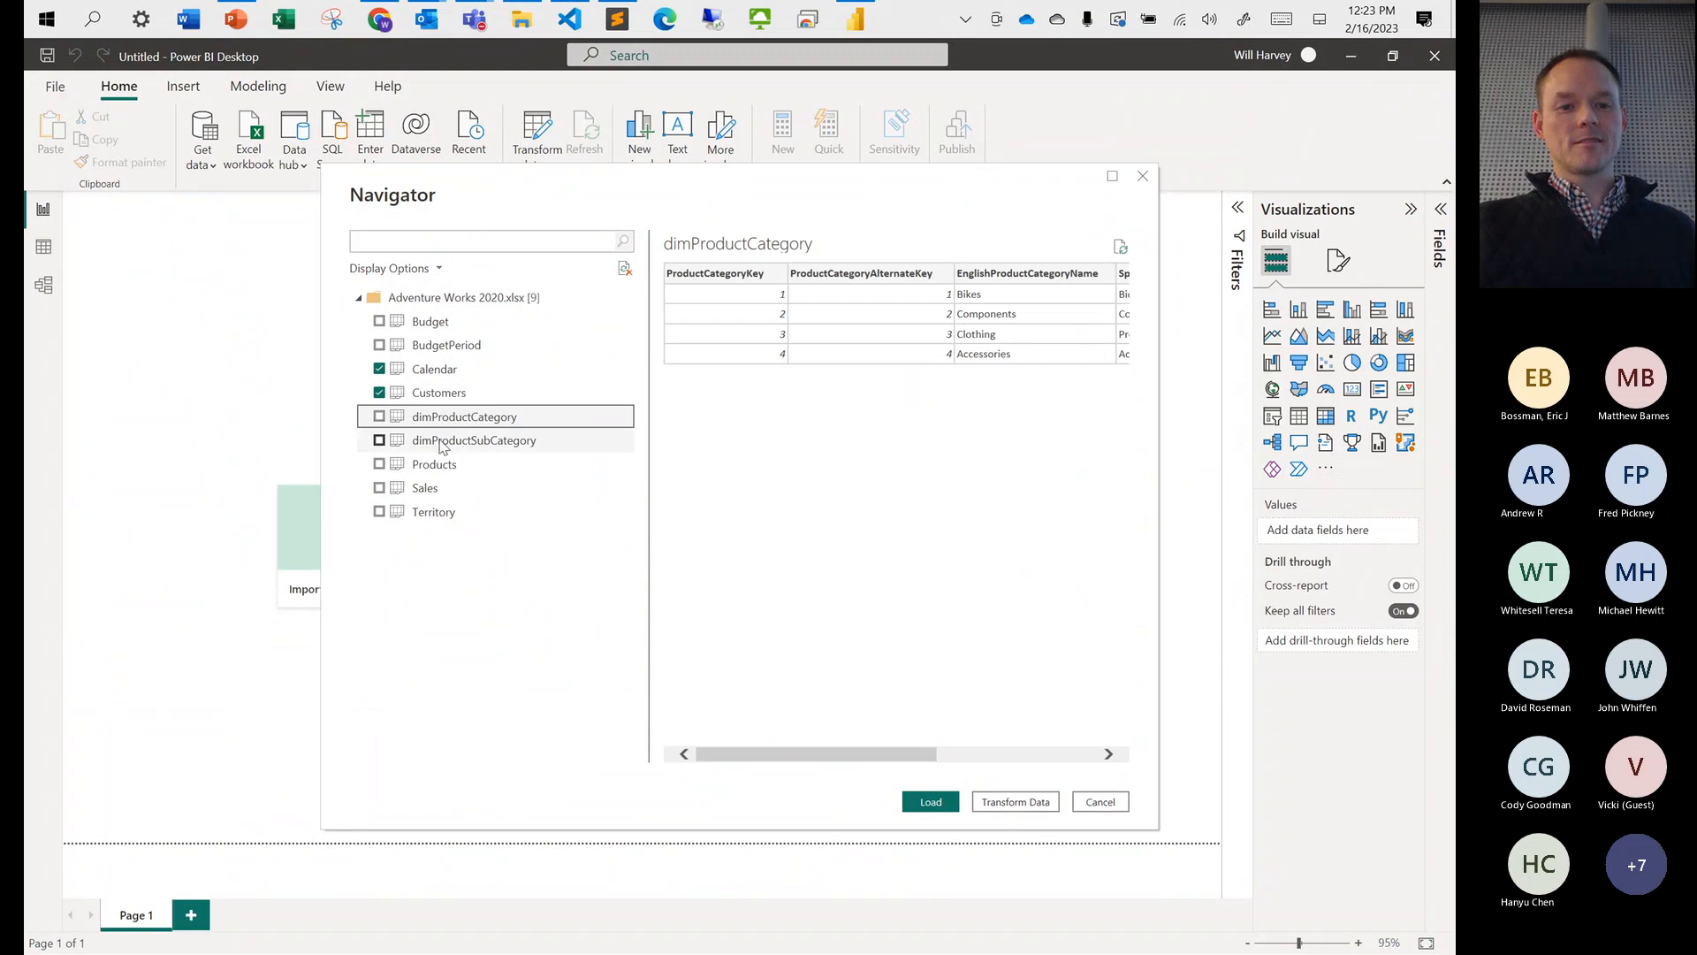
left_click(379, 416)
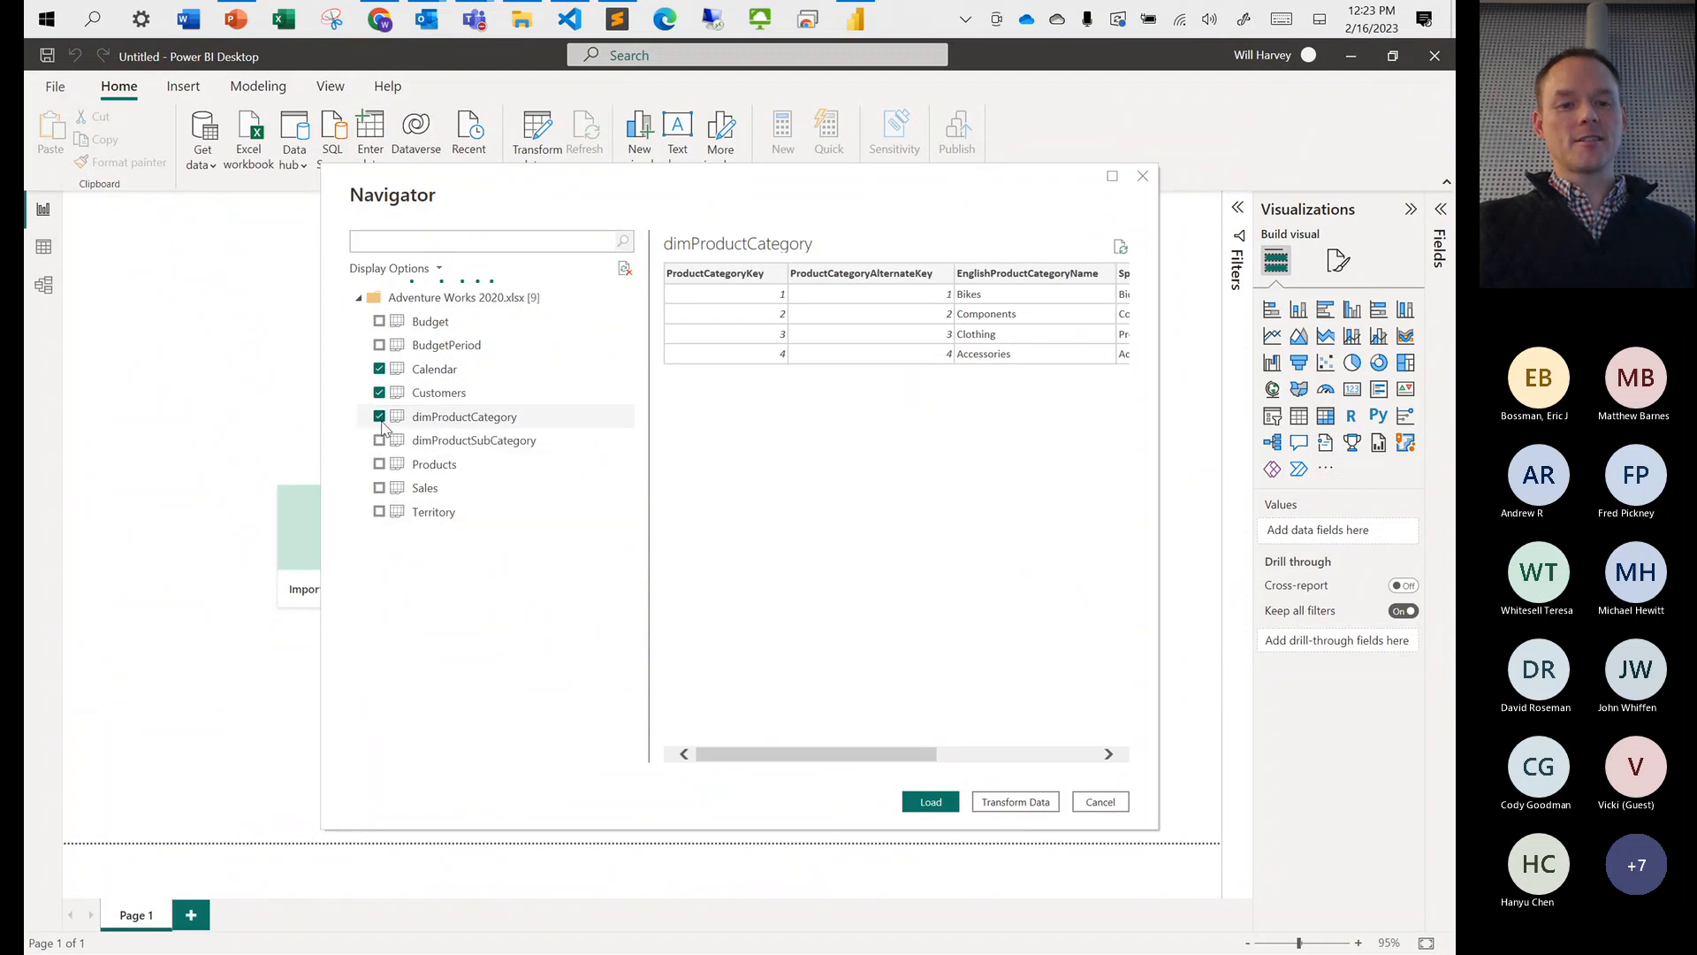
left_click(380, 440)
left_click(380, 464)
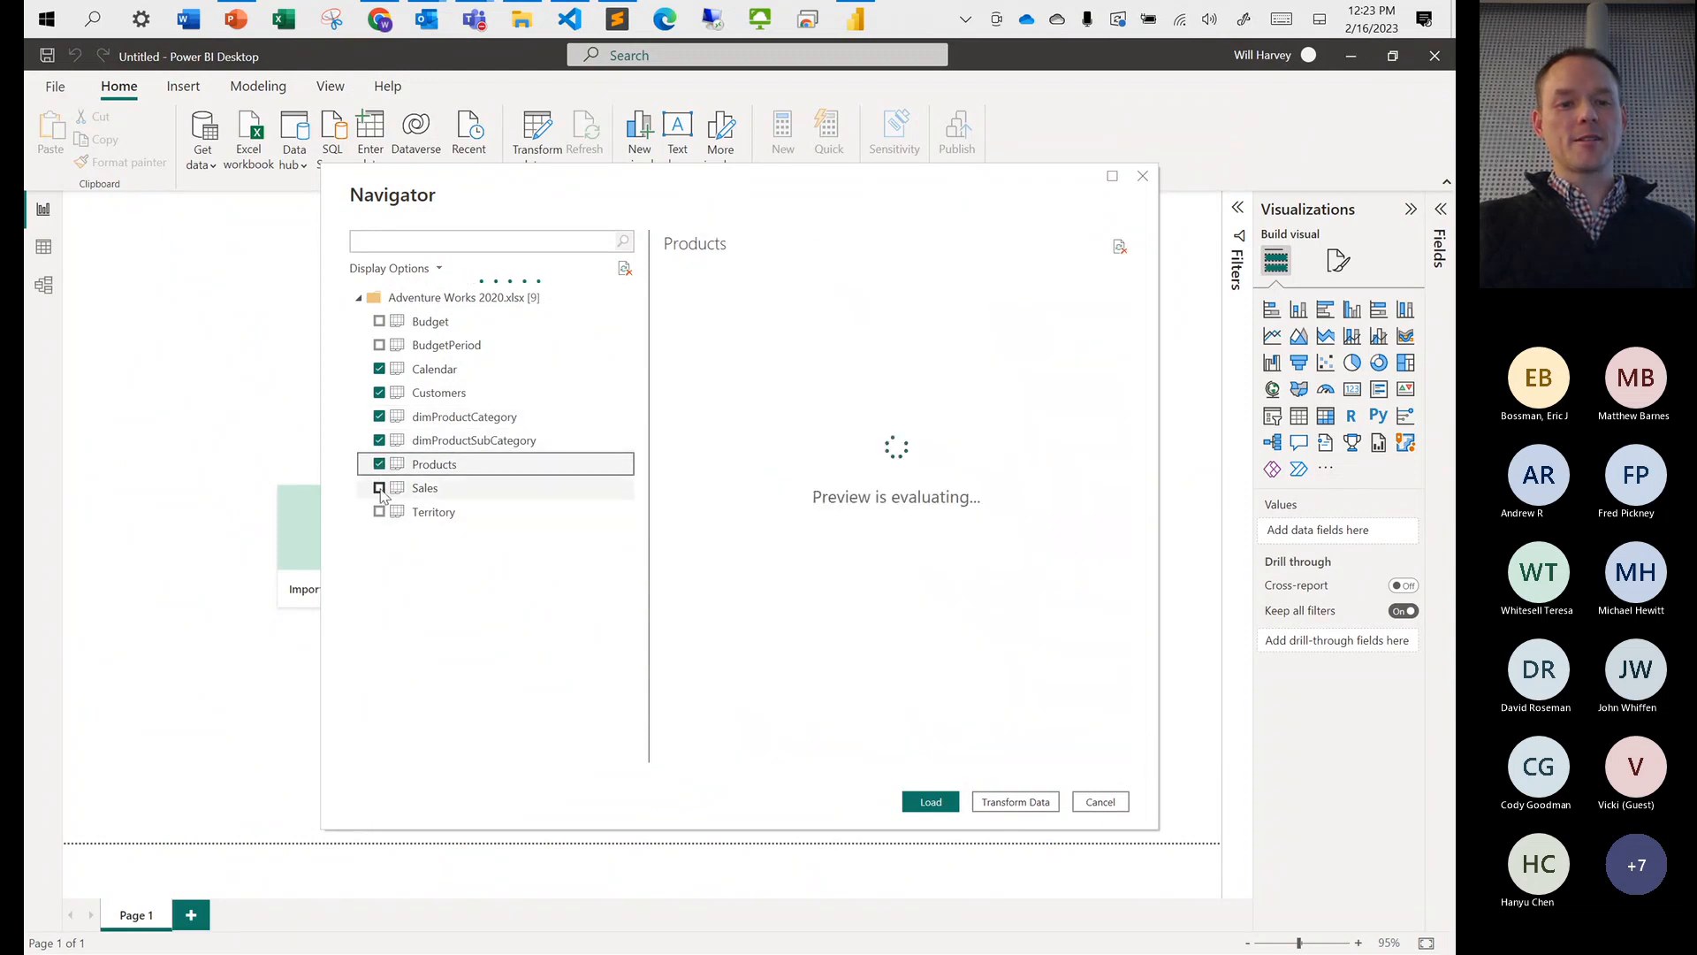
left_click(379, 488)
left_click(379, 512)
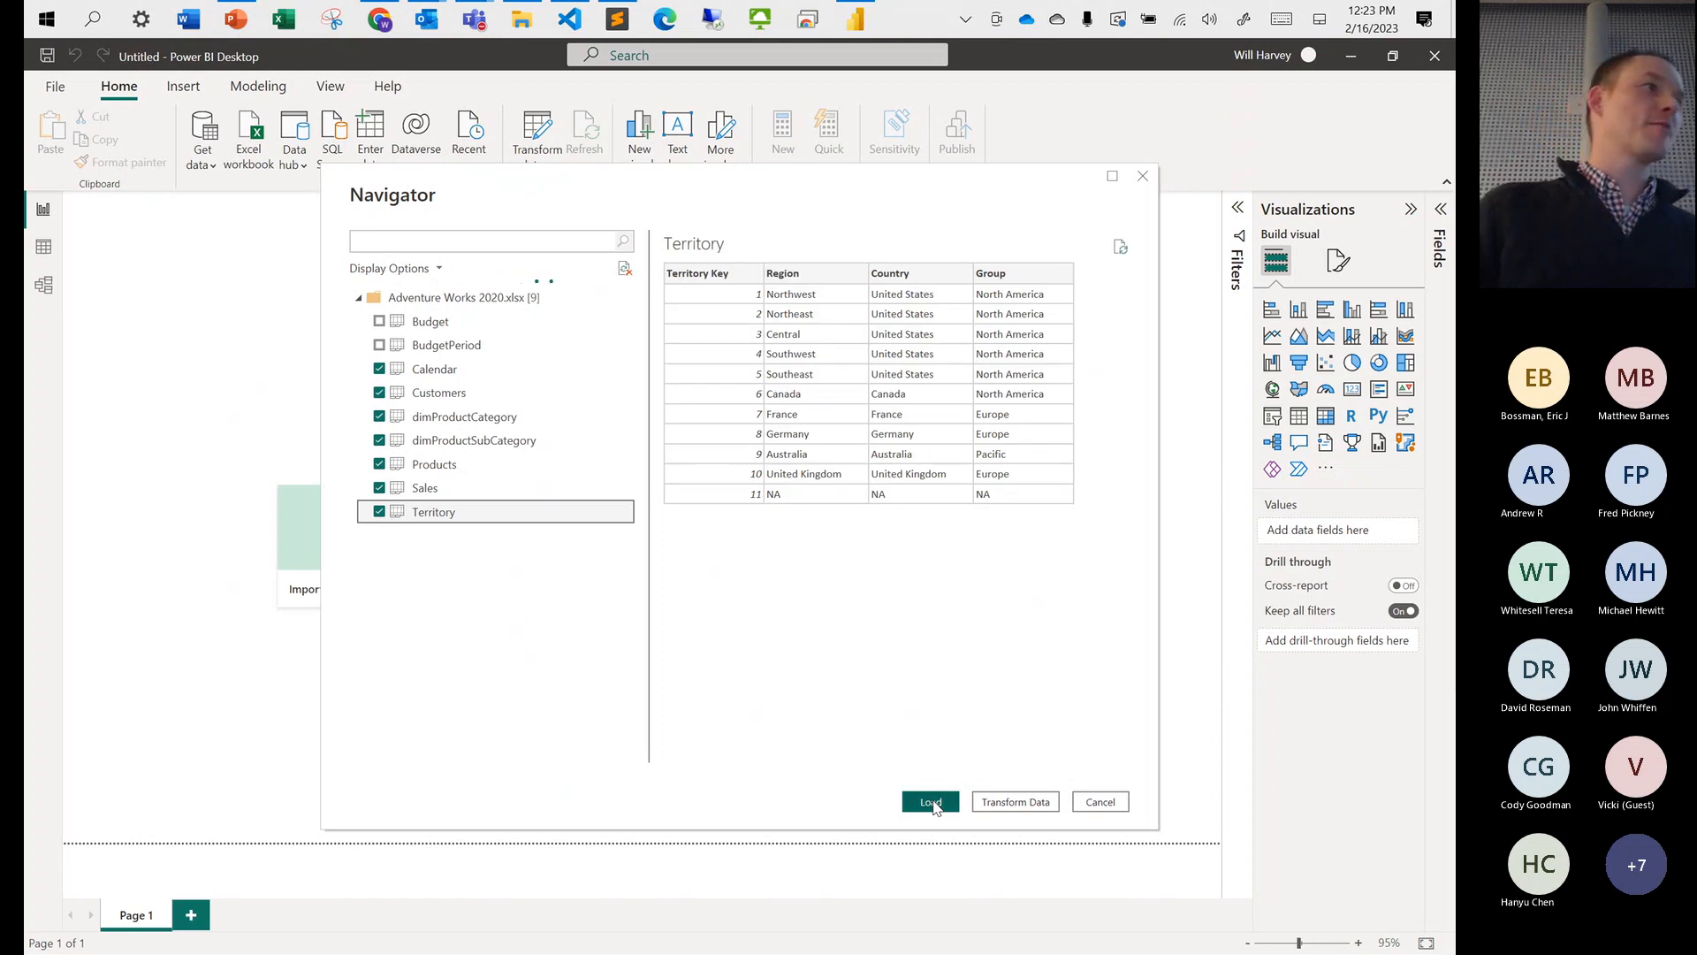
left_click(1014, 802)
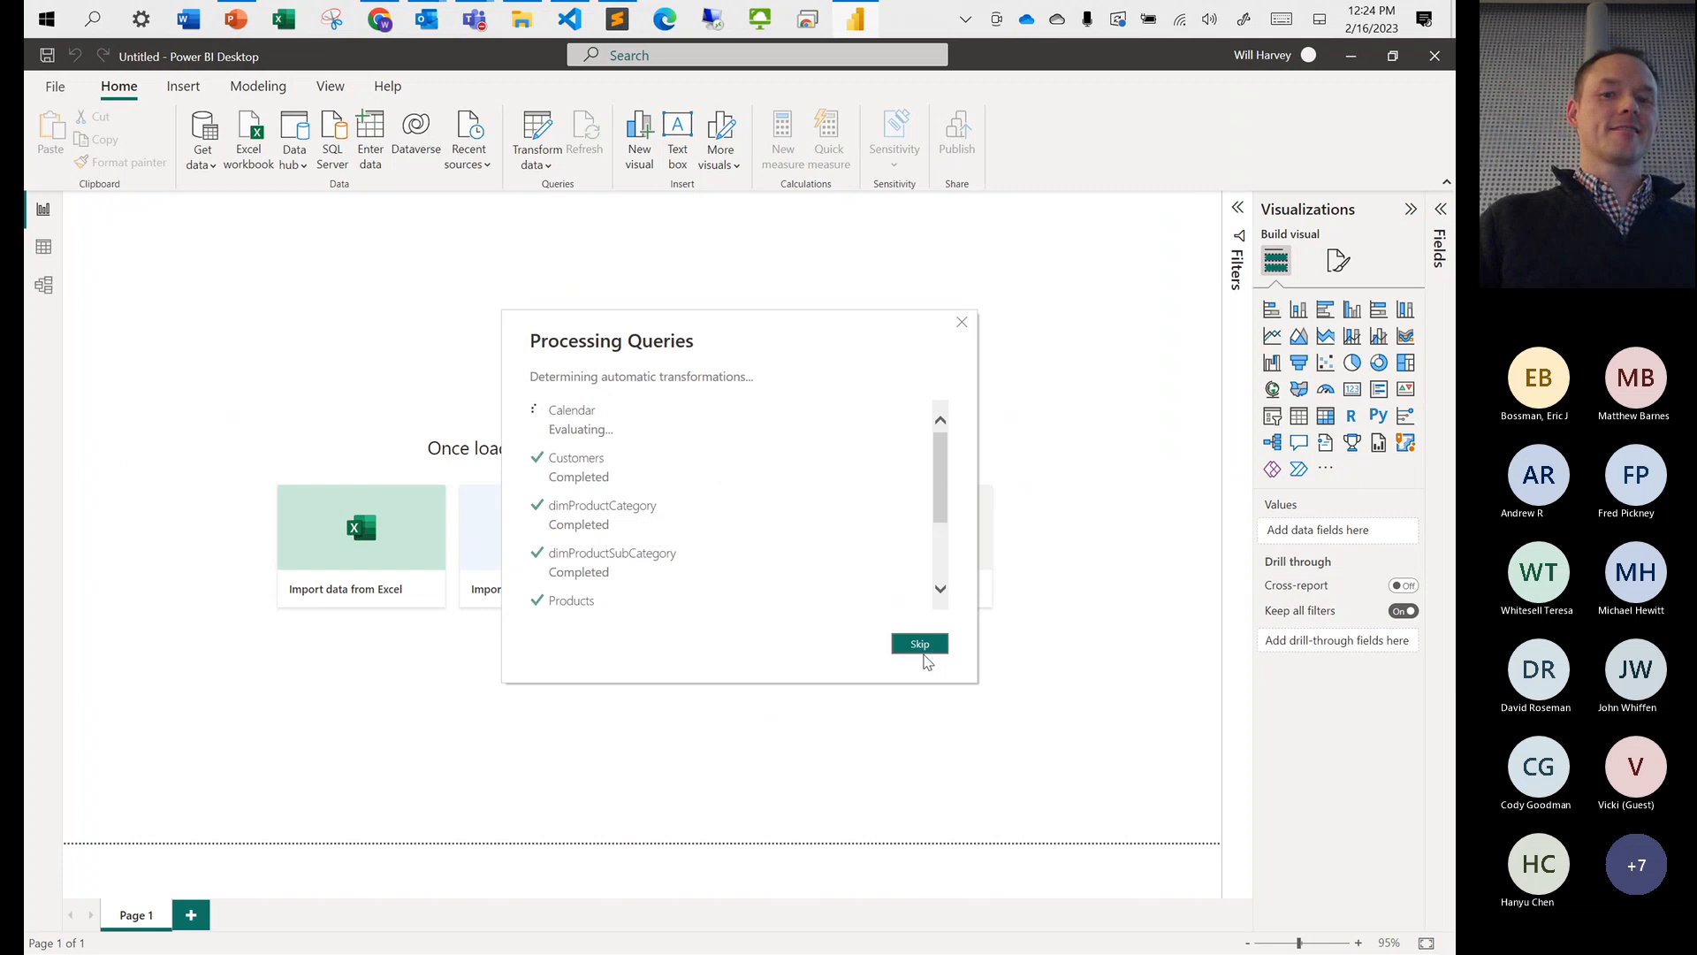
left_click(920, 644)
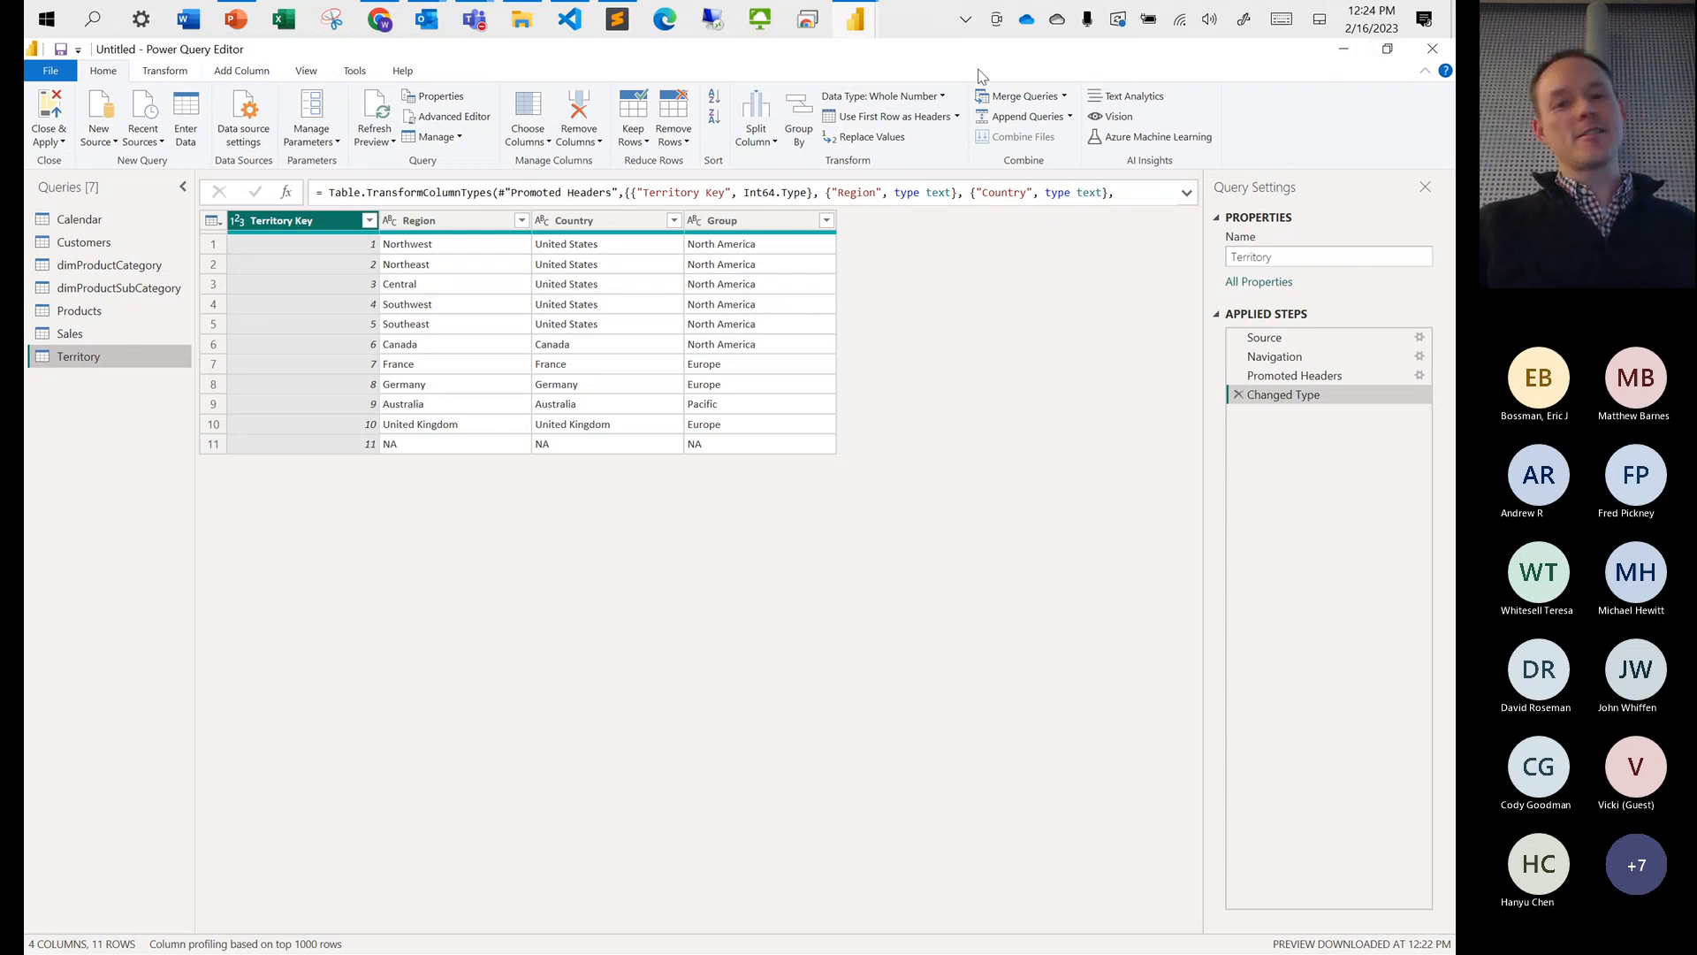
Reduce the Power Query Editor and main report windows from full screen, leaving the Power Query Editor in front
left_click(1388, 50)
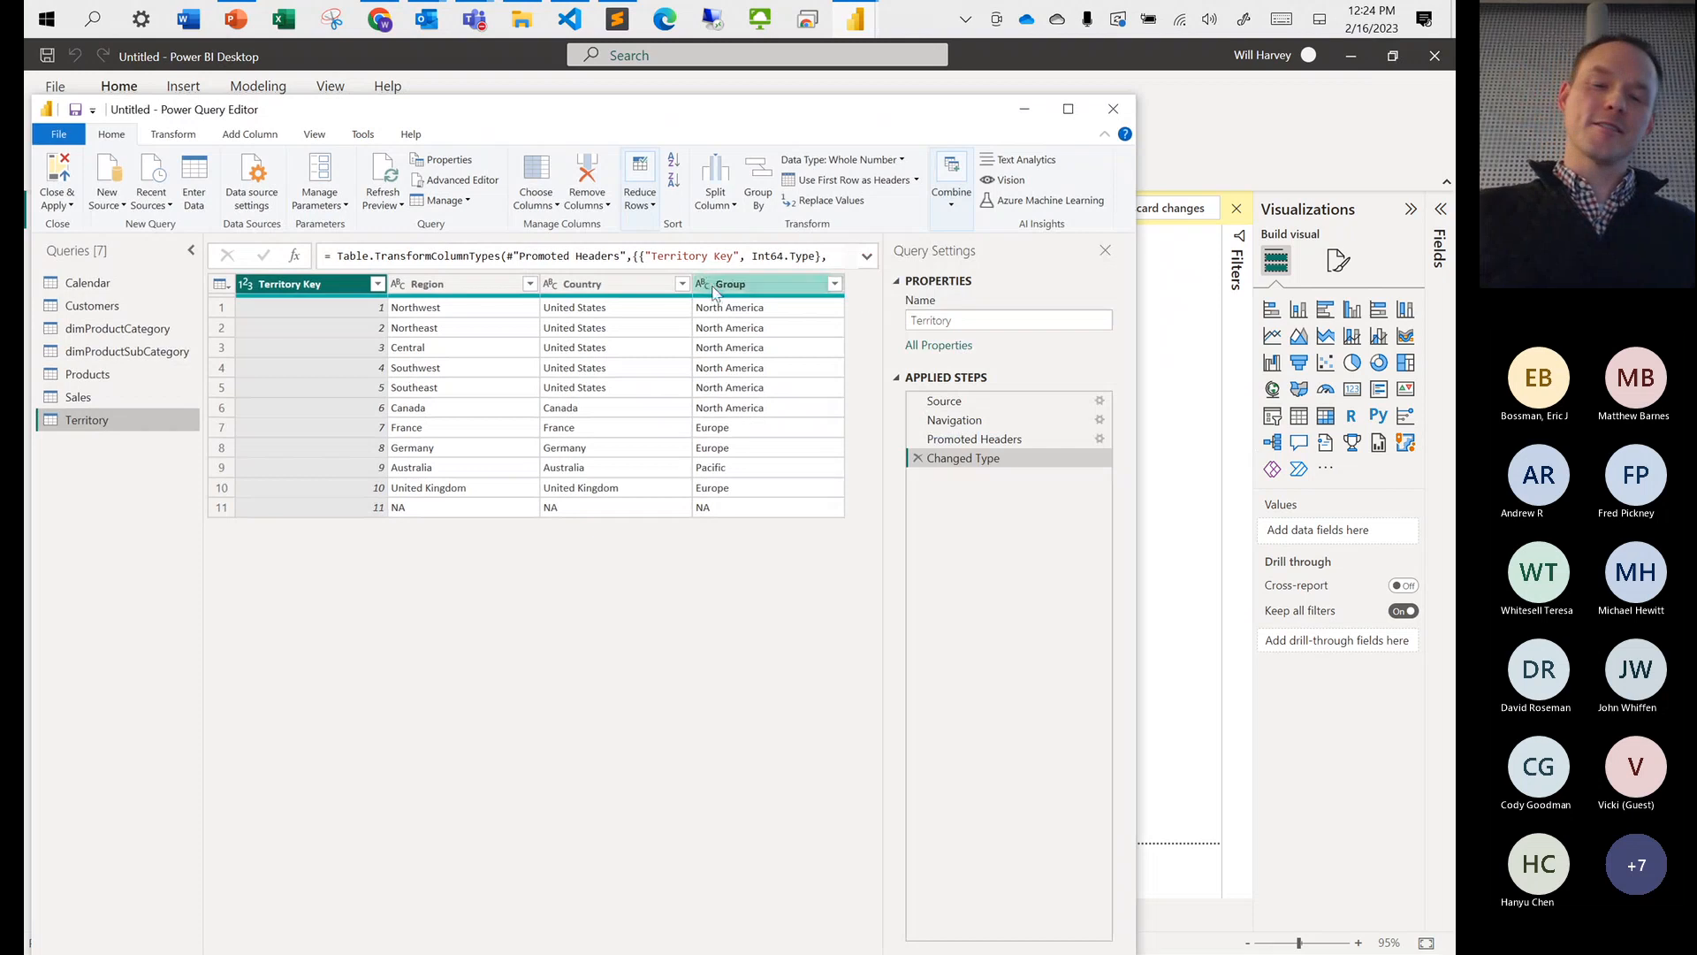
mouse_move(576, 95)
left_mouse_down()
mouse_move(586, 166)
mouse_move(608, 88)
left_mouse_up()
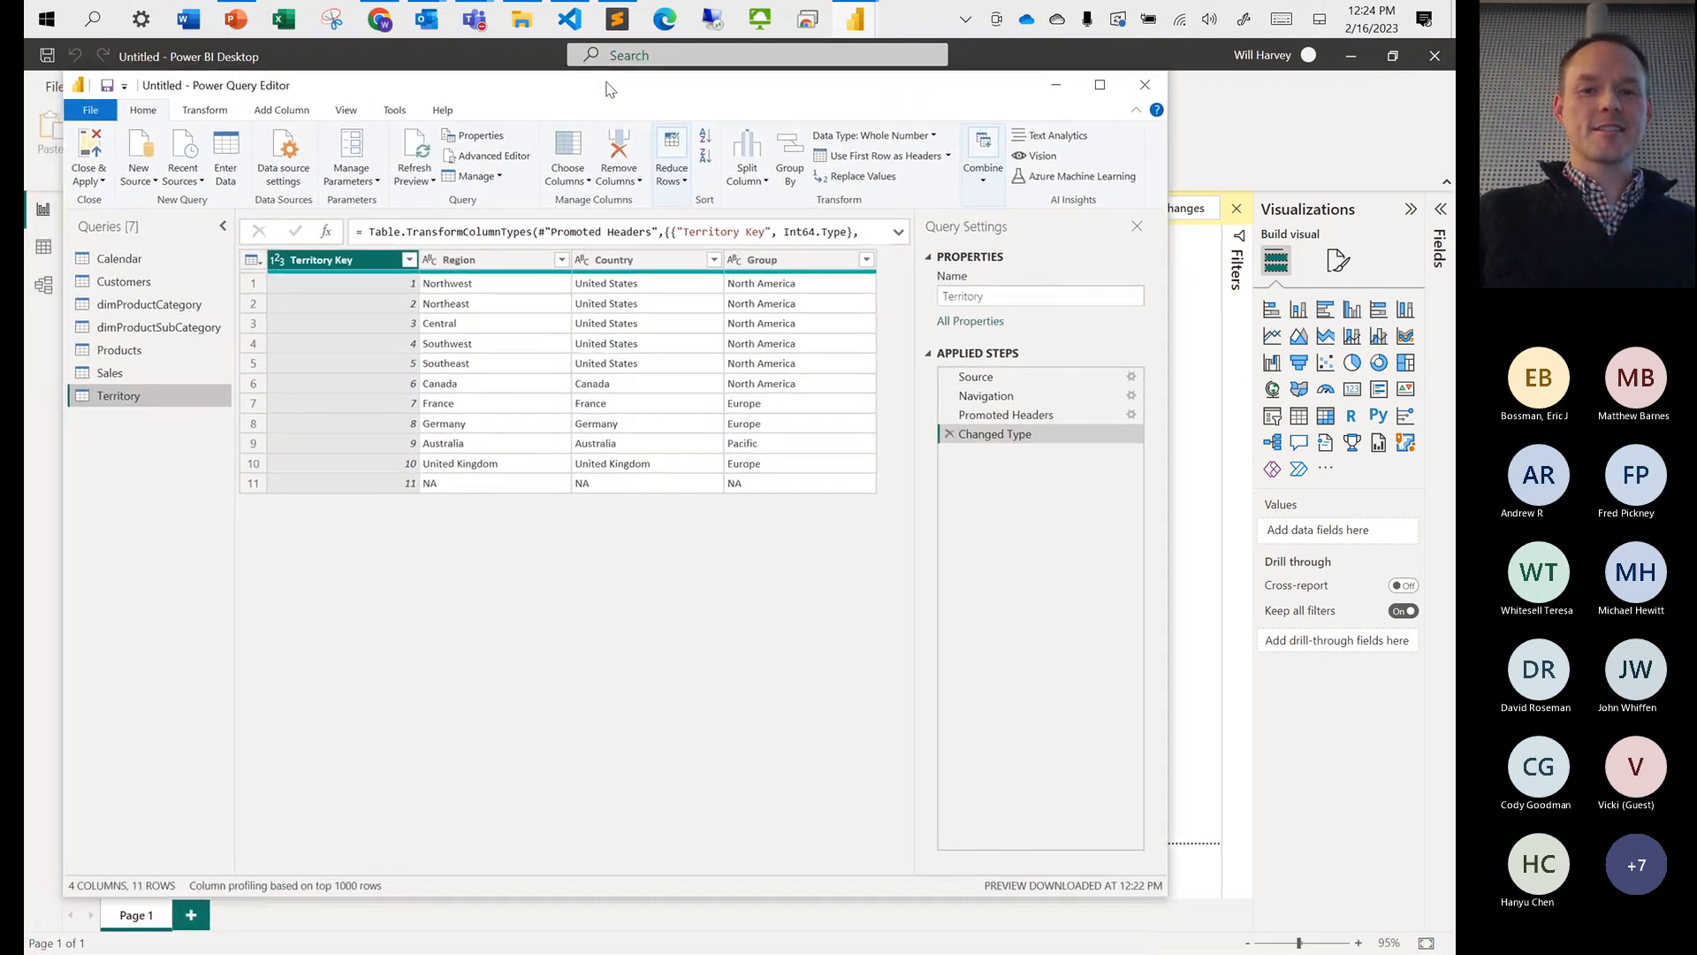
left_click(603, 62)
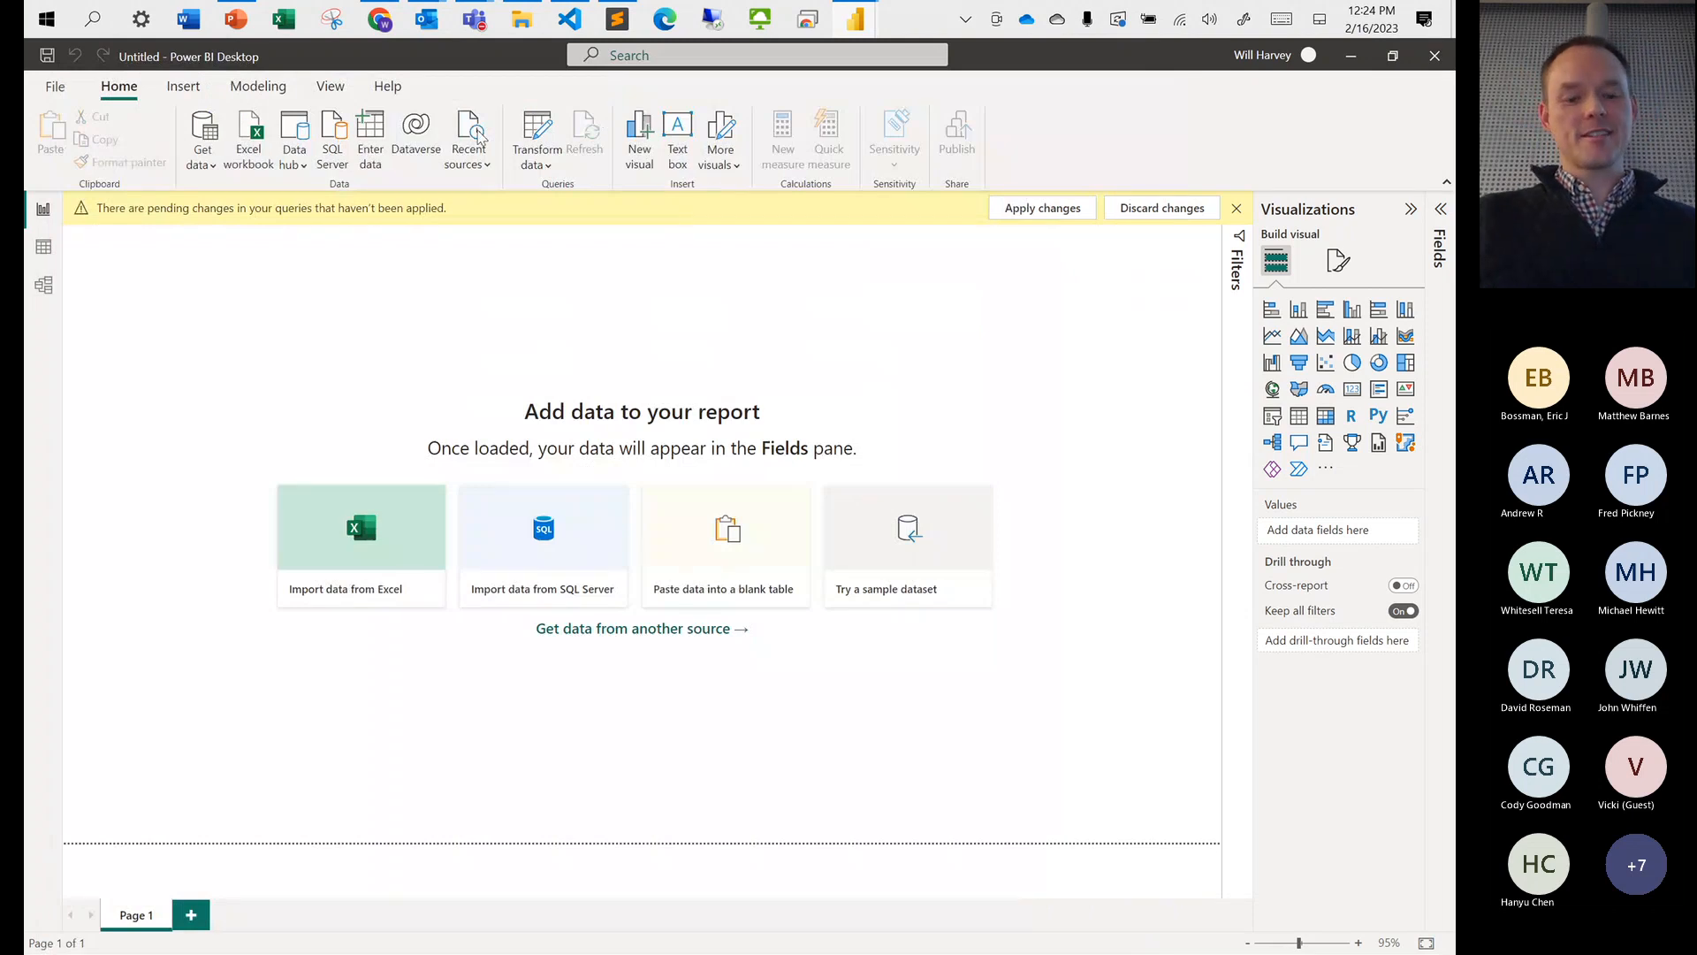
key("super+Down")
key("alt+Tab")
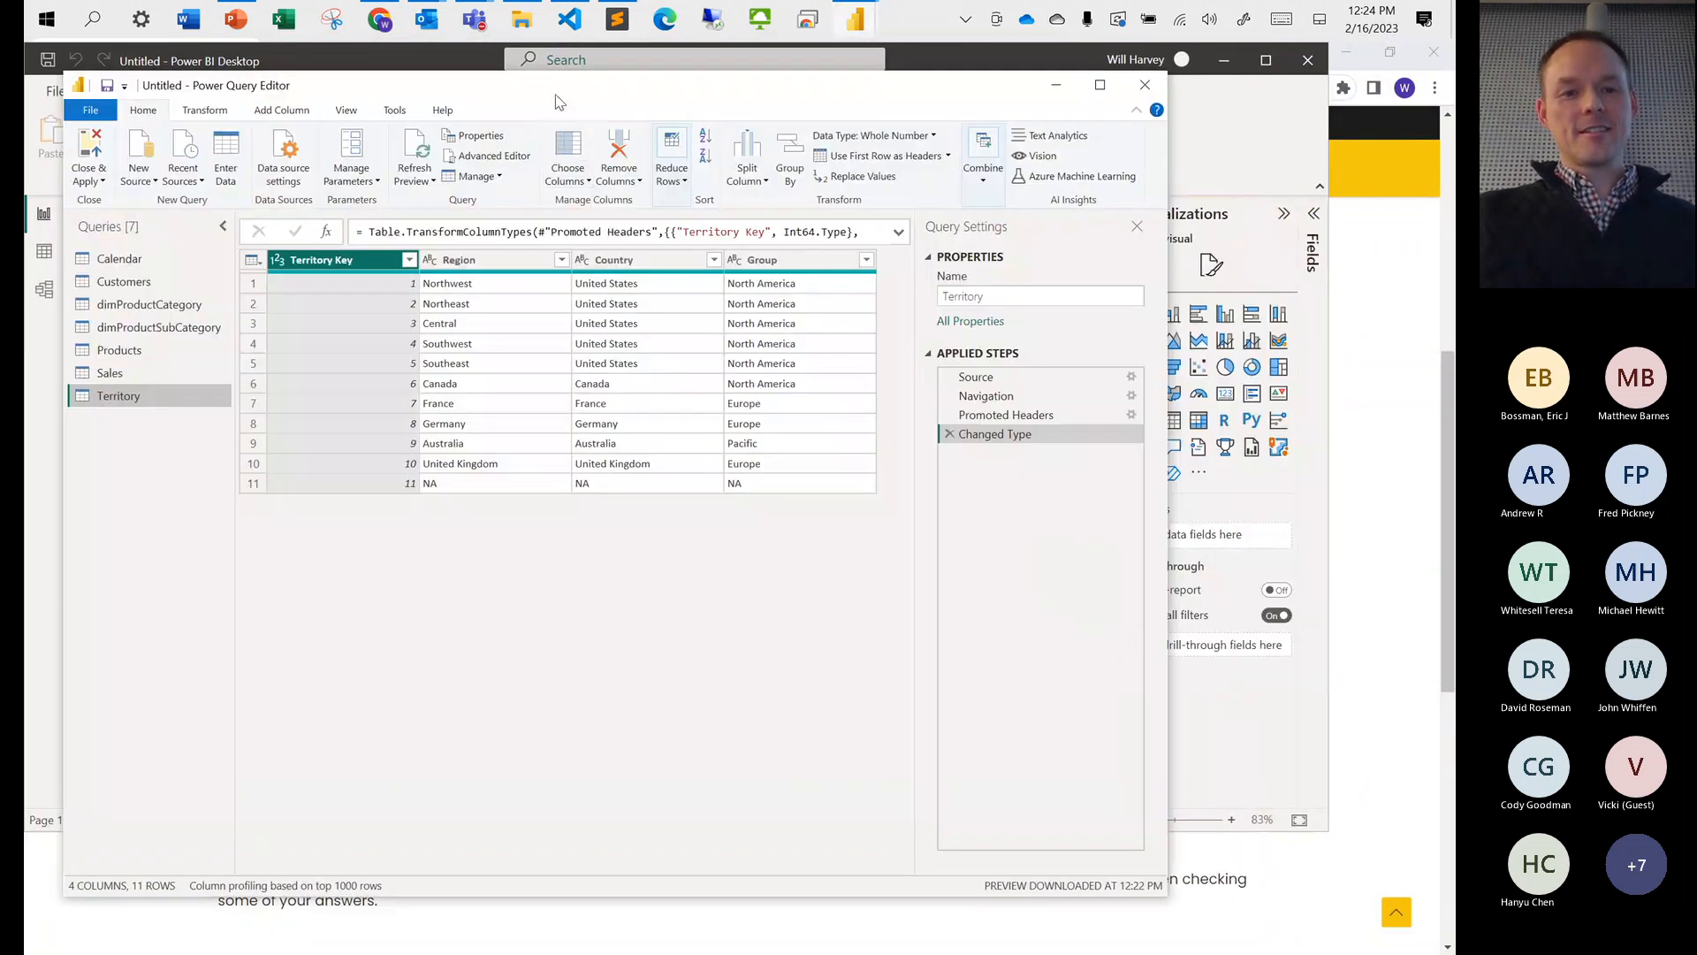
Capture the Power Query Editor window as a screenshot with Snipping Tool and bring the captured editor into view
left_click(333, 26)
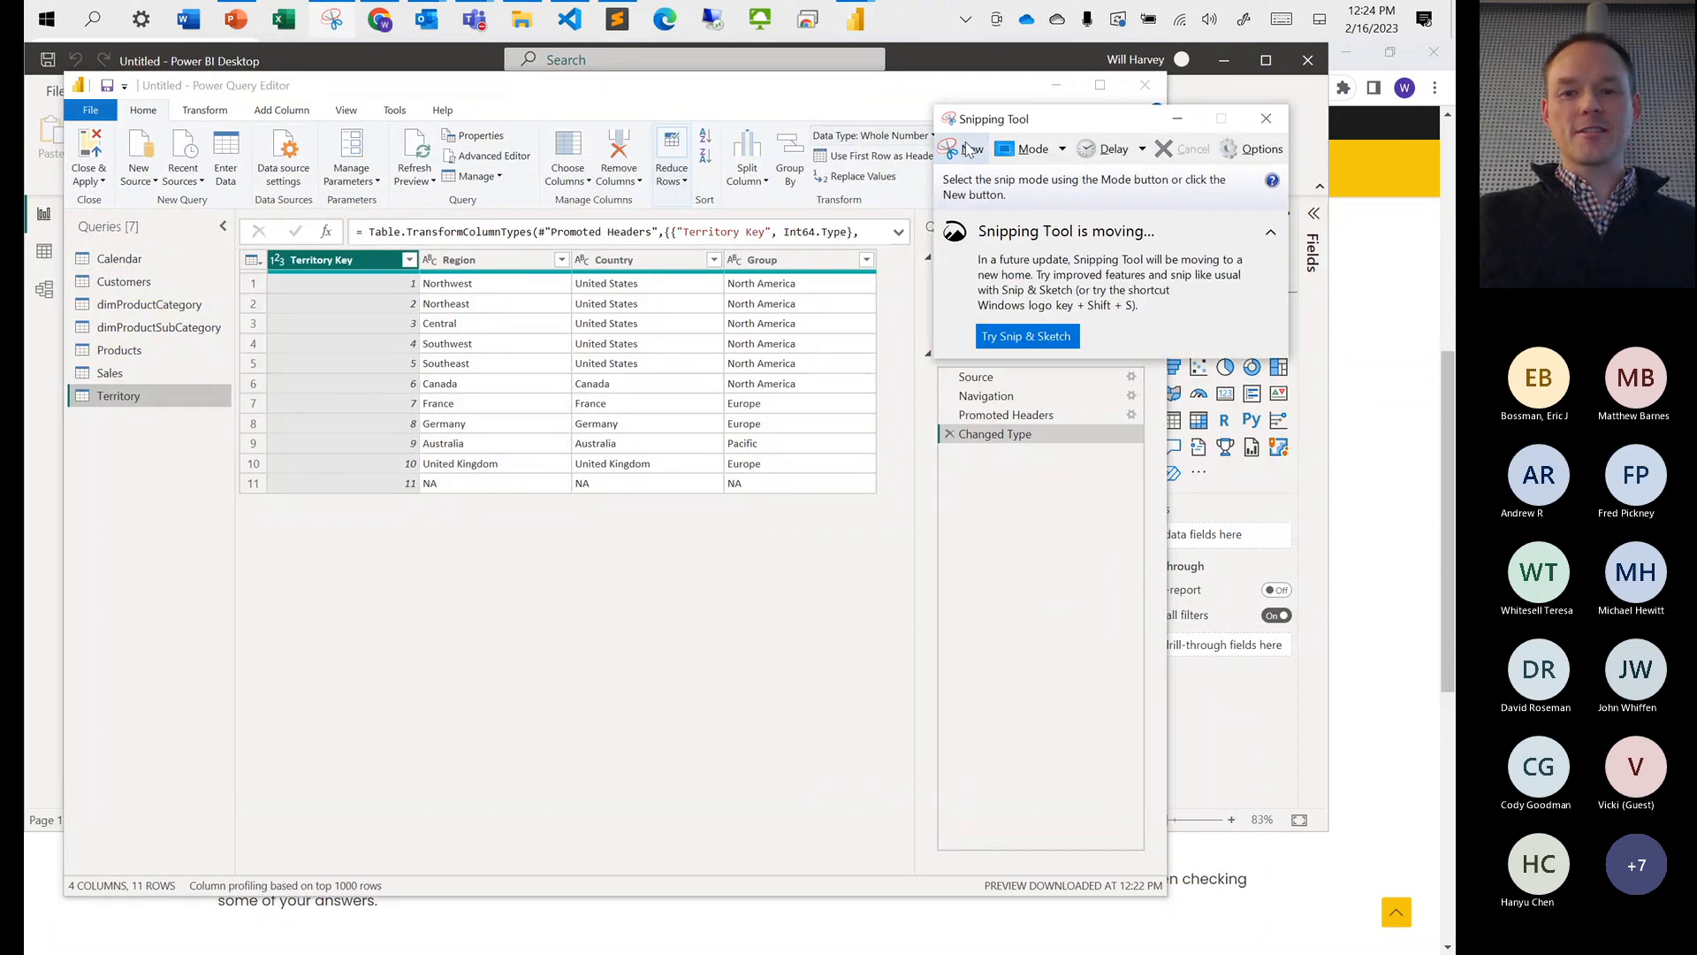
left_click(969, 149)
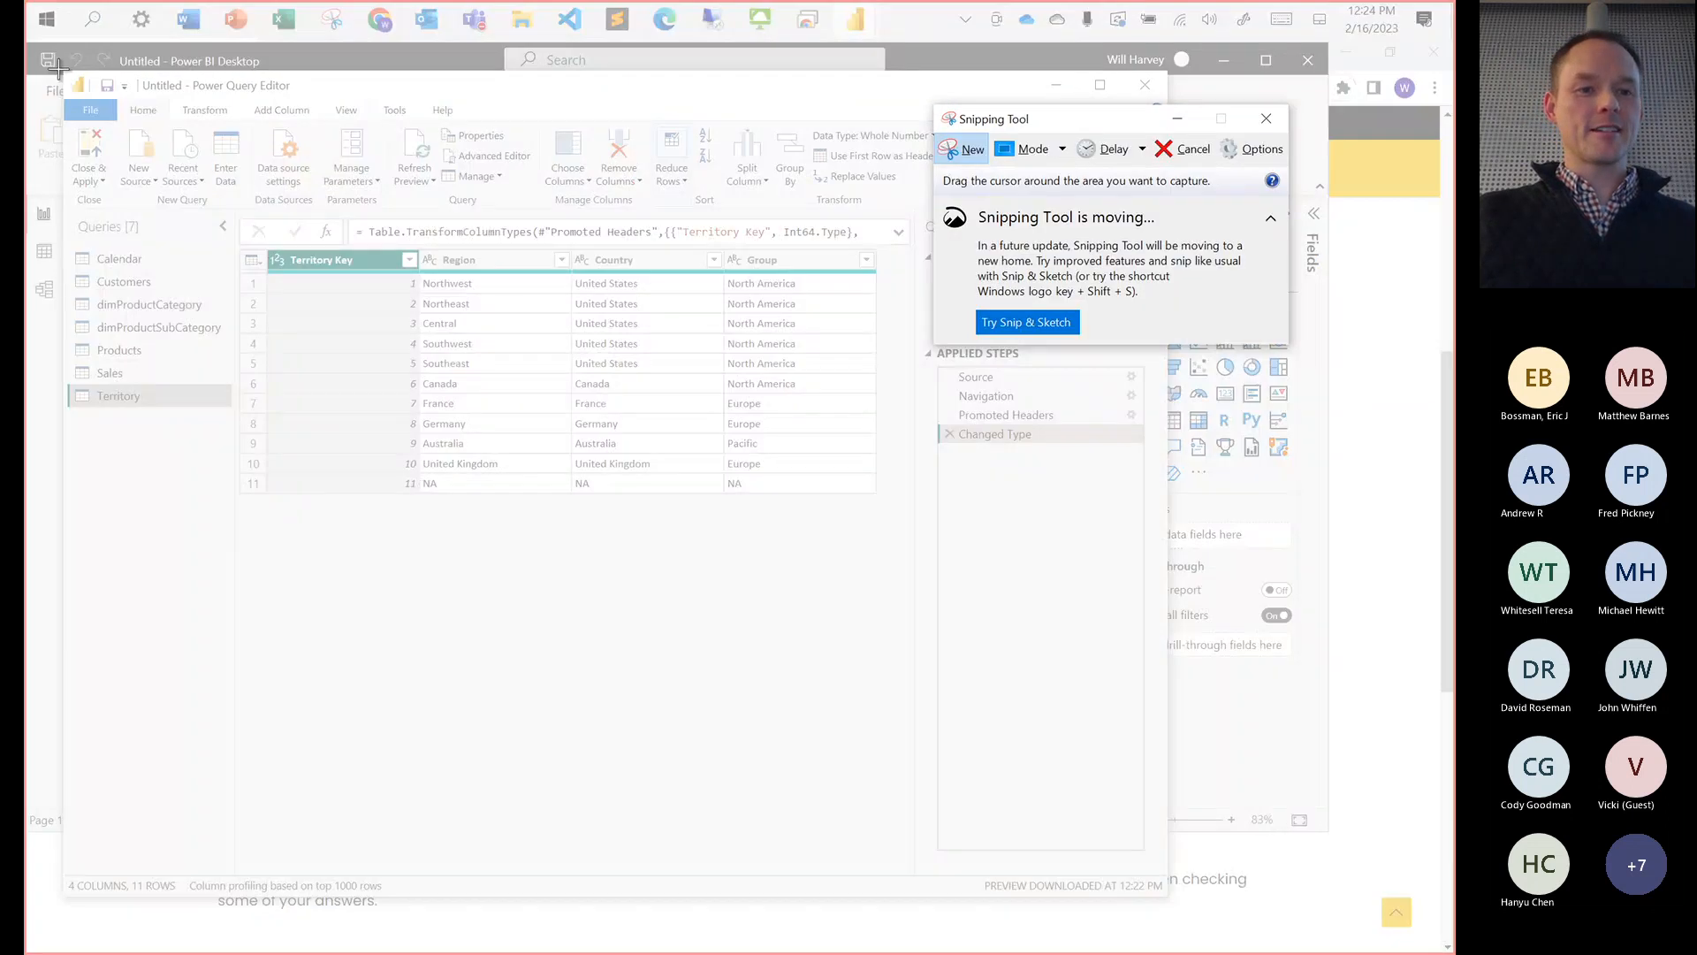
left_click_drag(57, 67, 1167, 896)
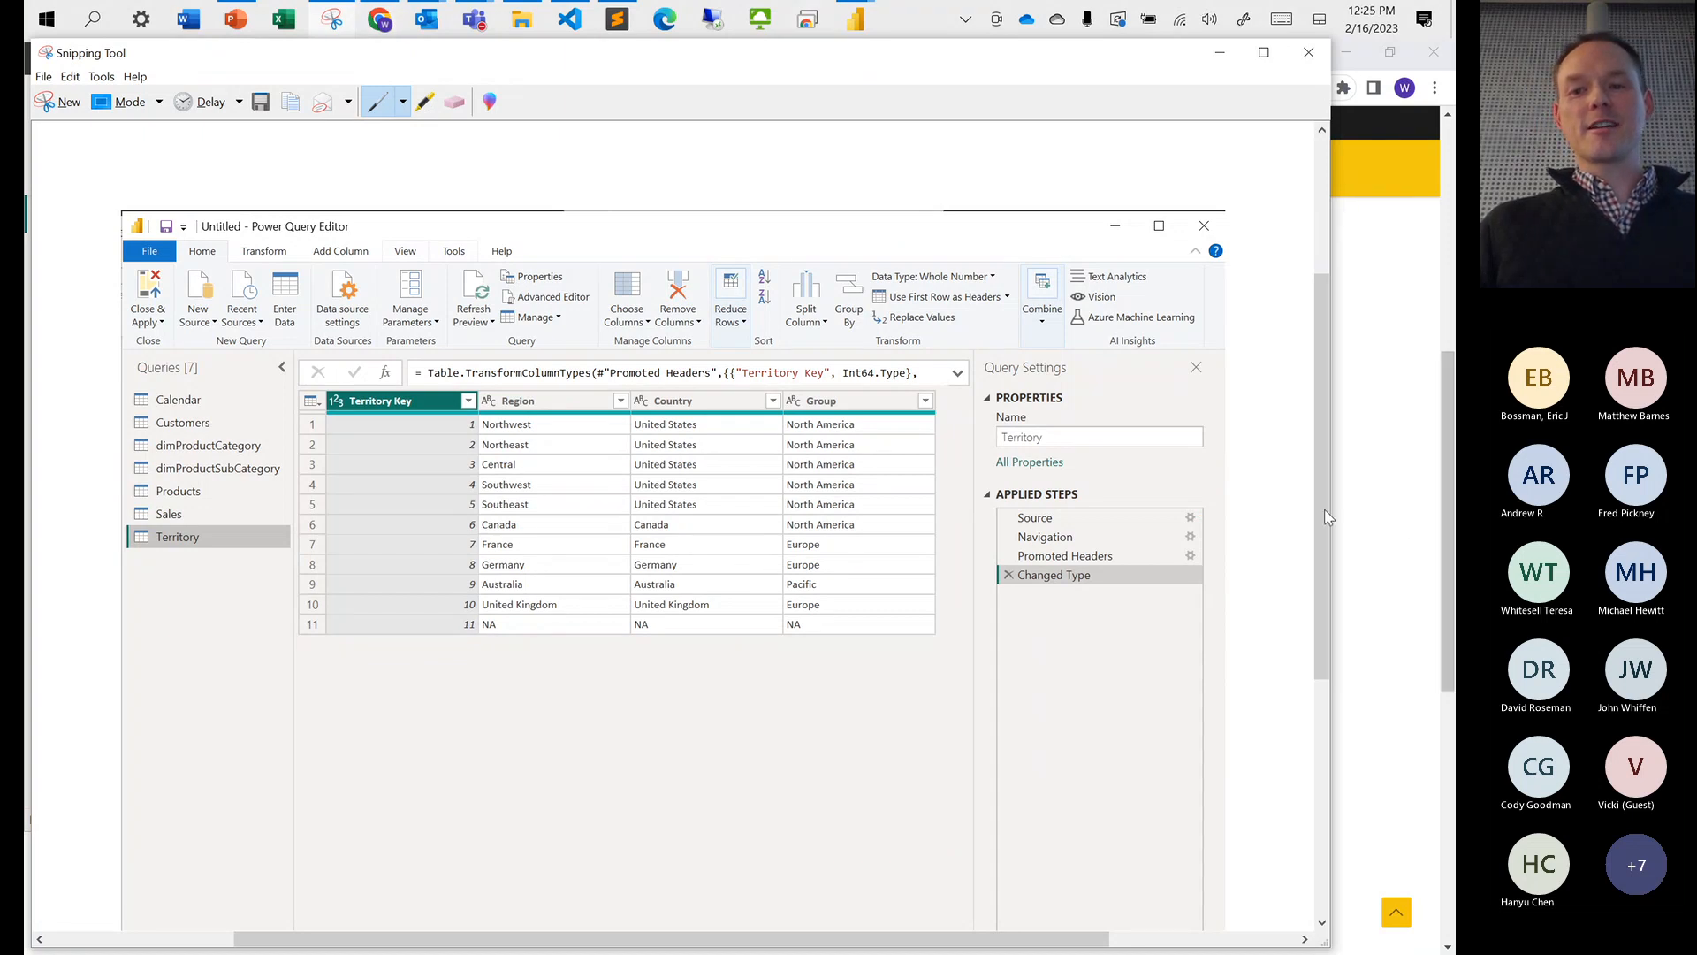
left_click_drag(1326, 517, 1332, 541)
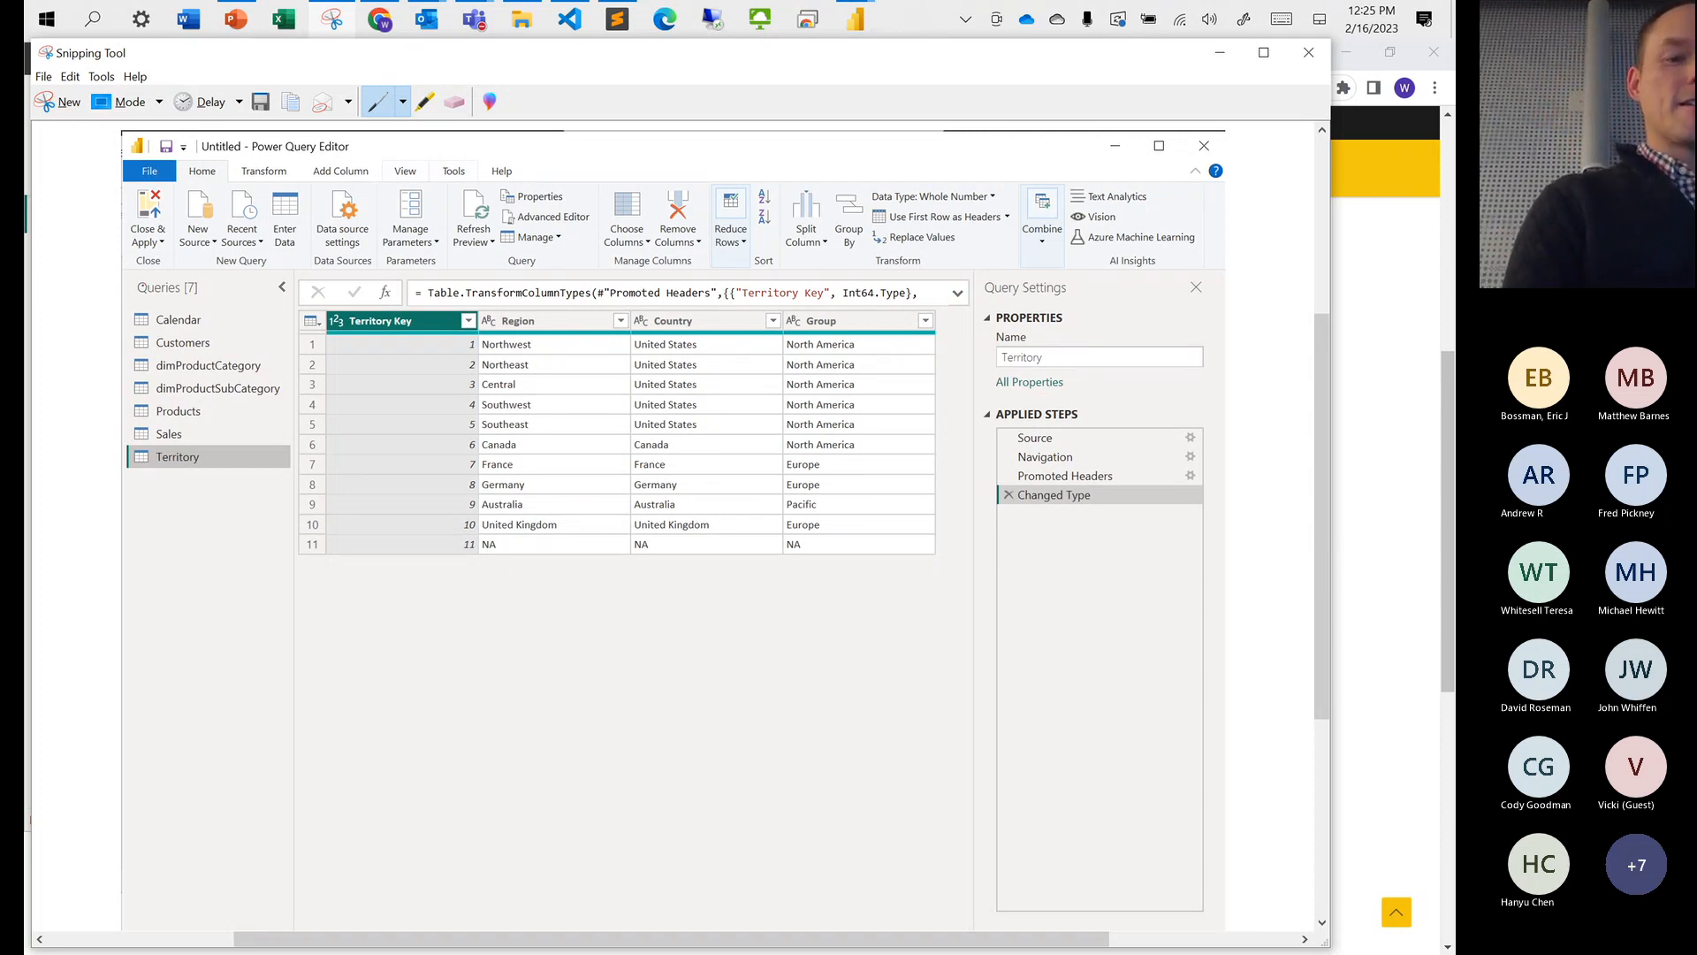
Outline the Queries pane on the captured editor image with the pen and handwrite the label "Query List" inside it
mouse_move(130, 273)
left_mouse_down()
mouse_move(199, 263)
mouse_move(299, 393)
mouse_move(293, 921)
mouse_move(125, 875)
mouse_move(130, 276)
left_mouse_up()
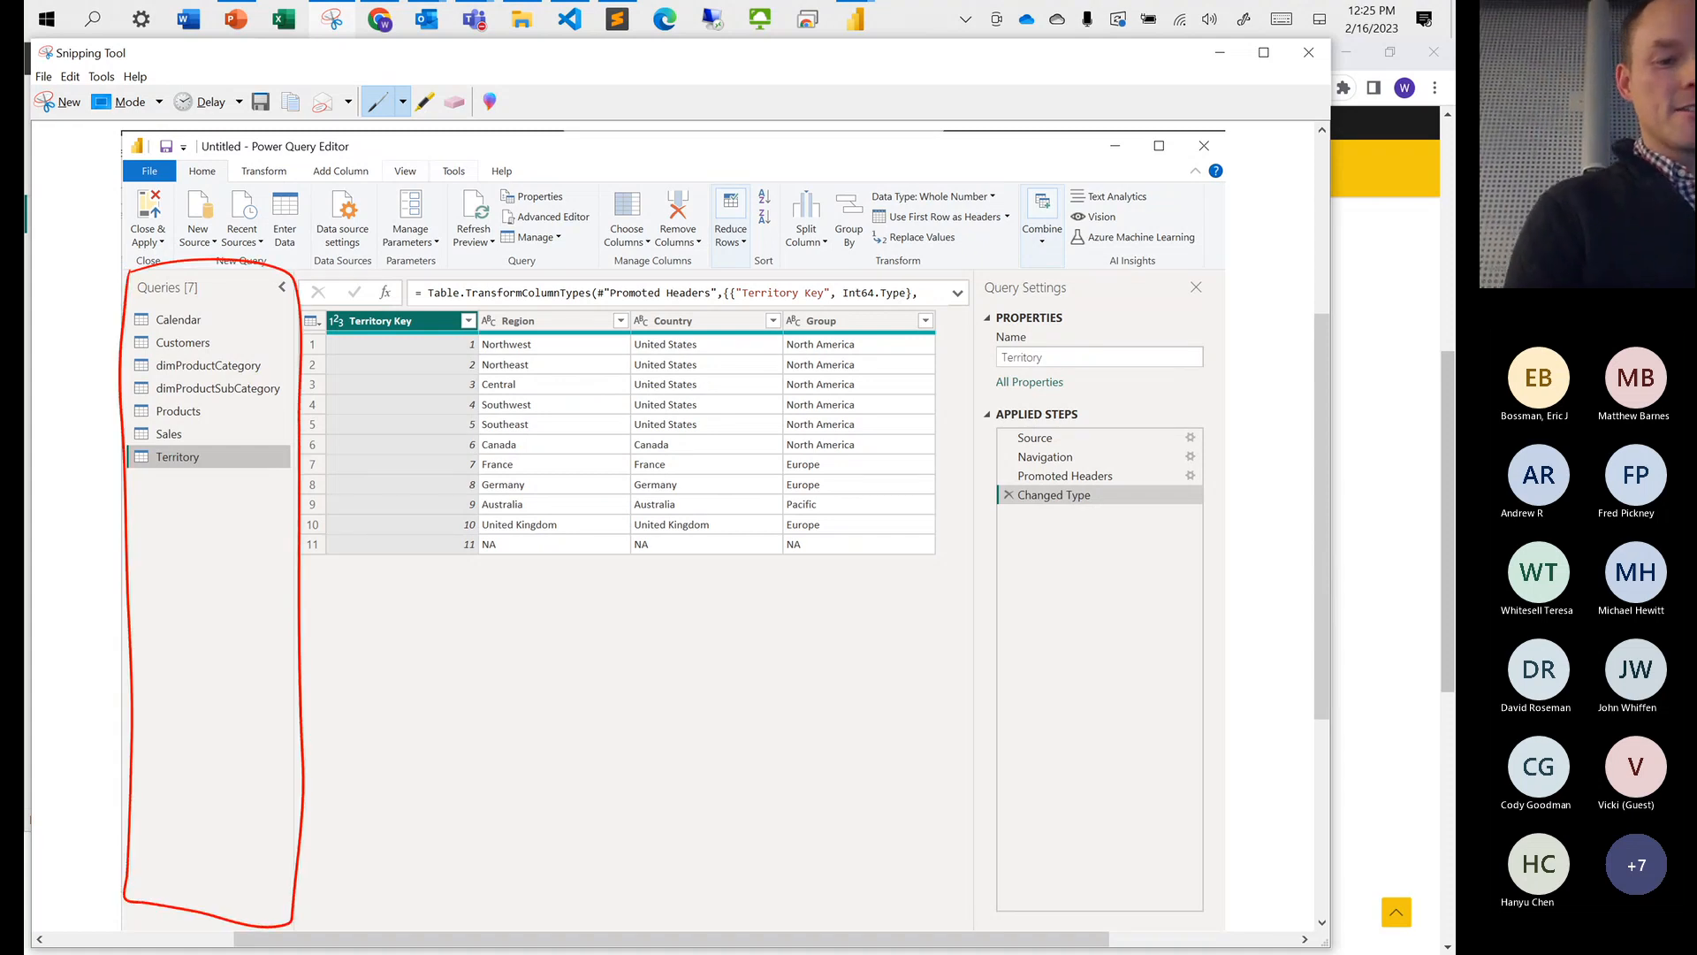
mouse_move(183, 508)
left_mouse_down()
mouse_move(175, 548)
mouse_move(218, 557)
left_mouse_up()
mouse_move(230, 557)
left_mouse_down()
mouse_move(240, 530)
mouse_move(258, 549)
mouse_move(281, 527)
left_mouse_up()
mouse_move(161, 570)
left_mouse_down()
mouse_move(193, 604)
mouse_move(238, 602)
left_mouse_up()
left_click_drag(229, 591, 254, 585)
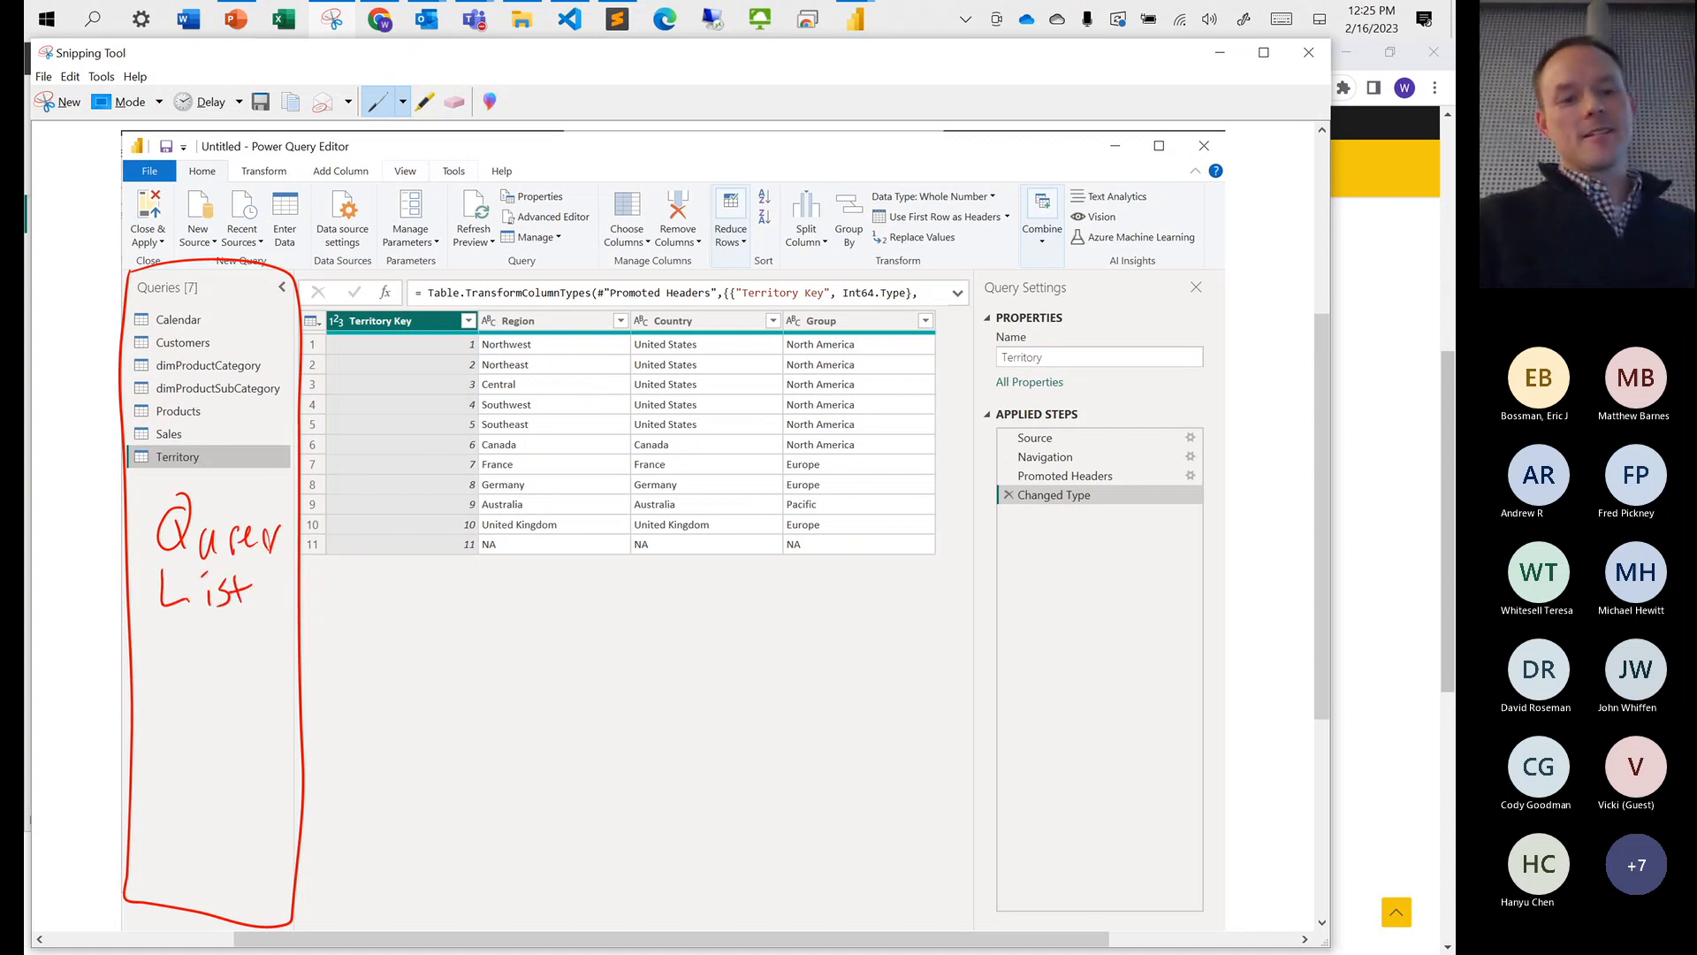
mouse_move(279, 529)
left_mouse_down()
mouse_move(261, 567)
mouse_move(273, 543)
left_mouse_up()
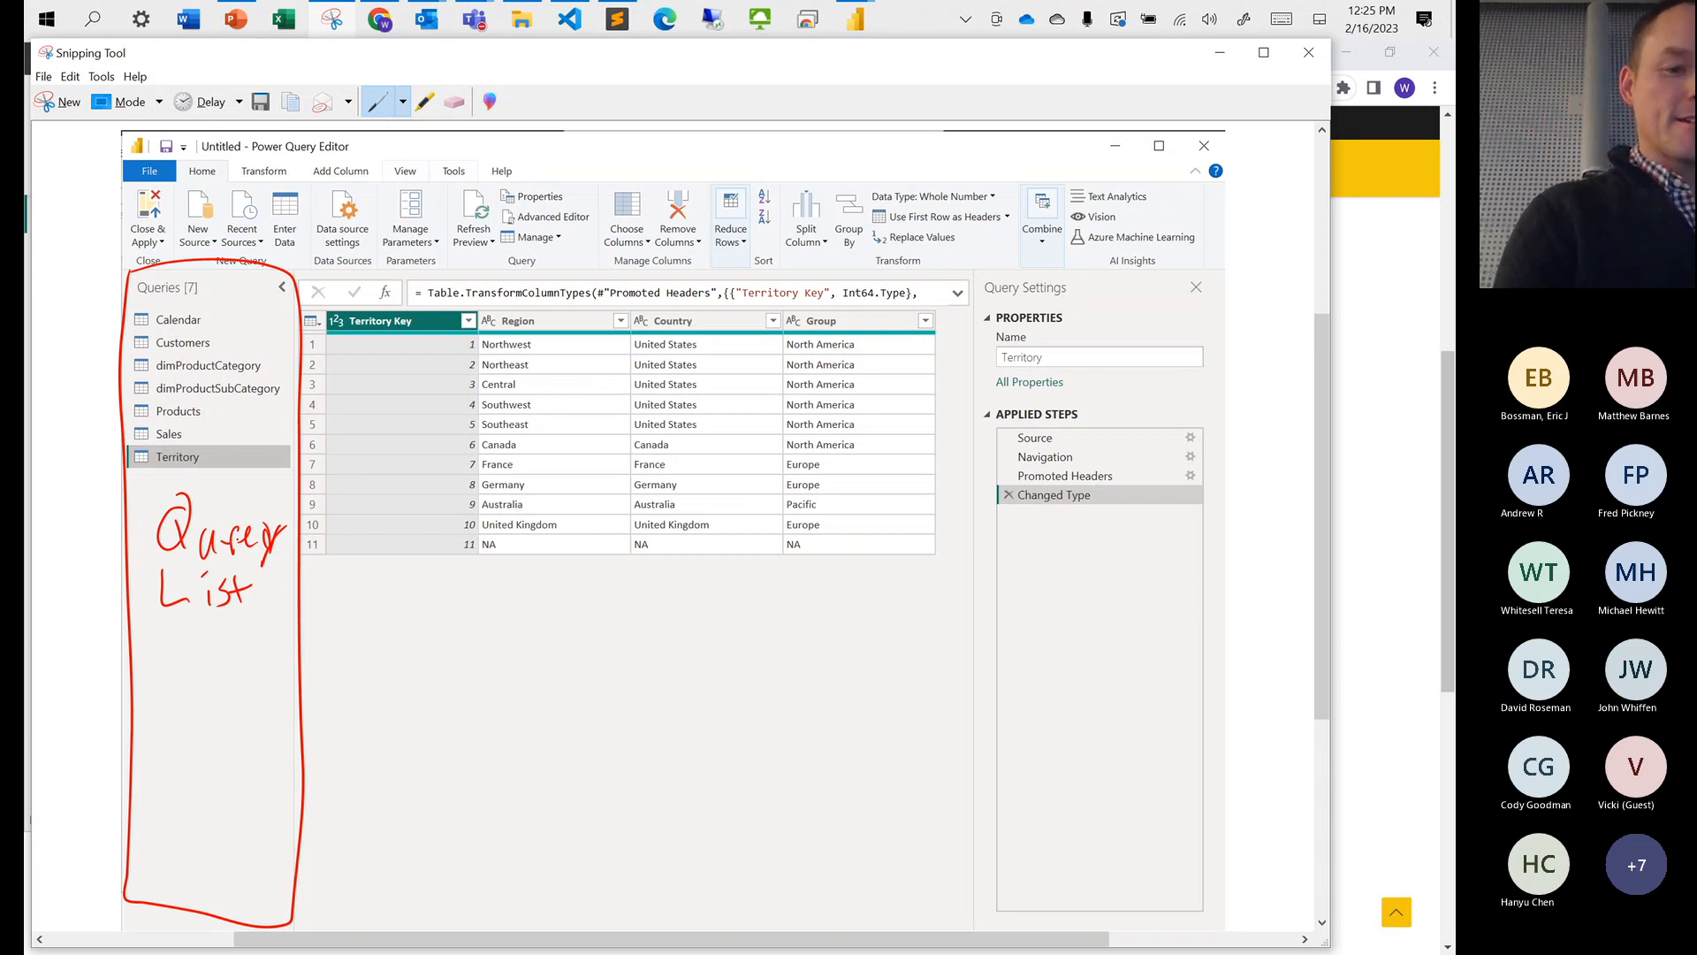
mouse_move(242, 524)
left_mouse_down()
mouse_move(228, 558)
mouse_move(261, 532)
left_mouse_up()
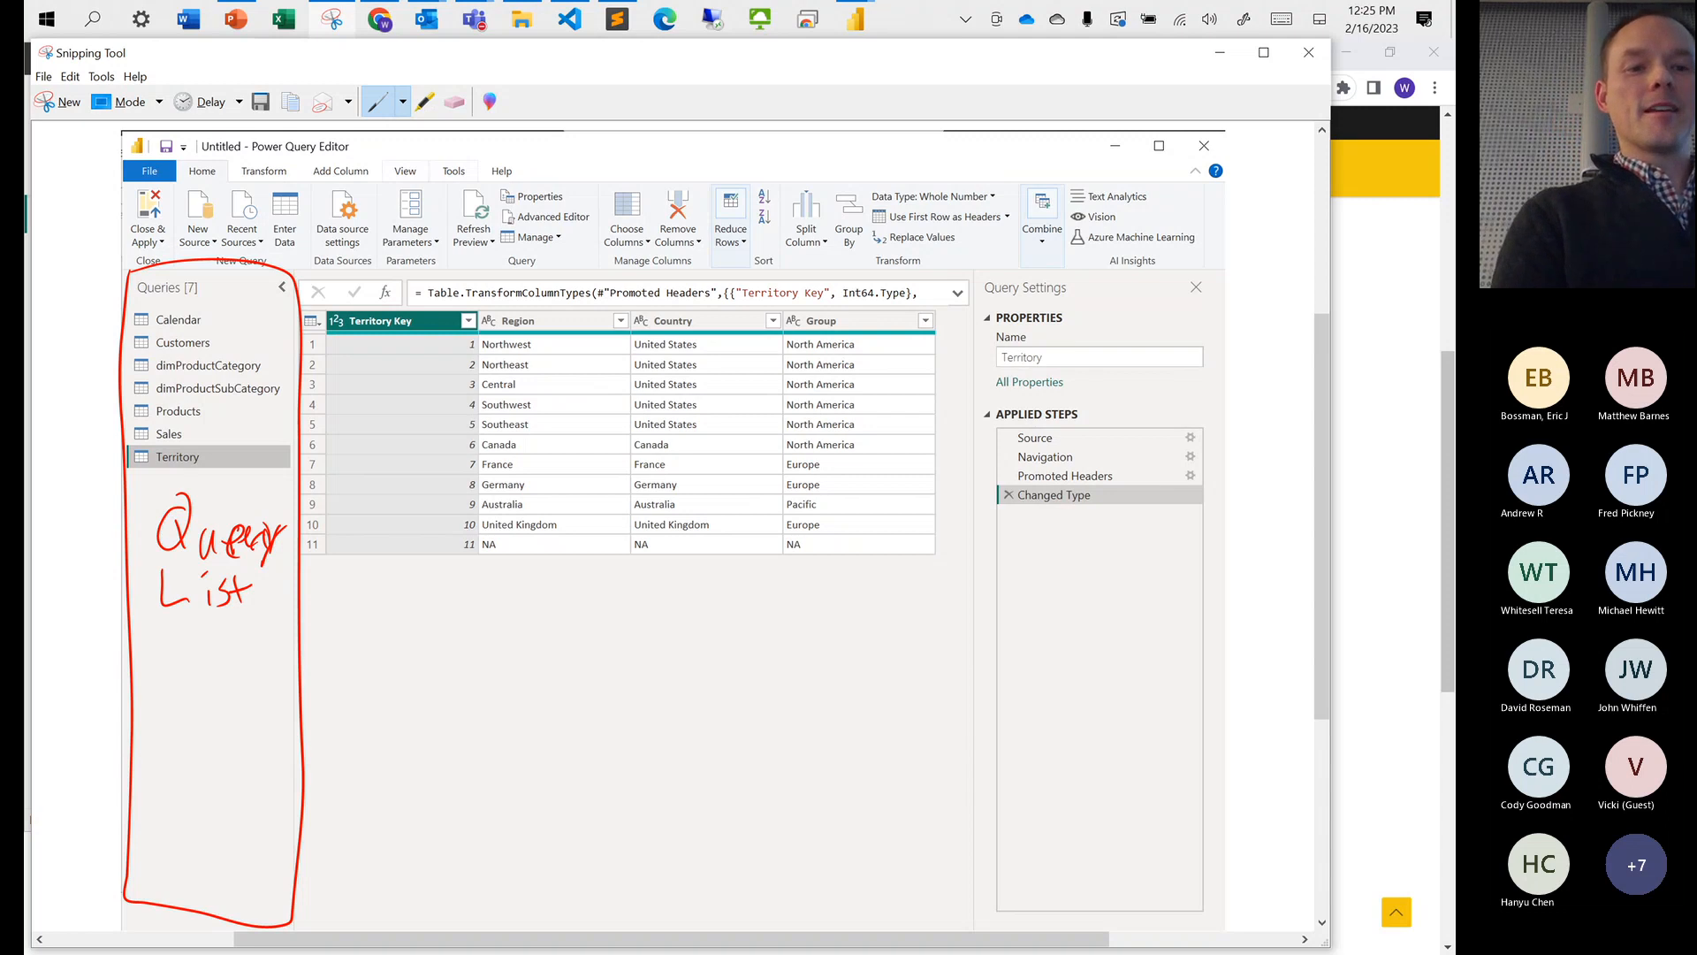
Outline the formula bar and the data preview area on the captured image, and handwrite the label "Data" in the preview
mouse_move(297, 274)
left_mouse_down()
mouse_move(996, 278)
mouse_move(811, 317)
mouse_move(302, 305)
left_mouse_up()
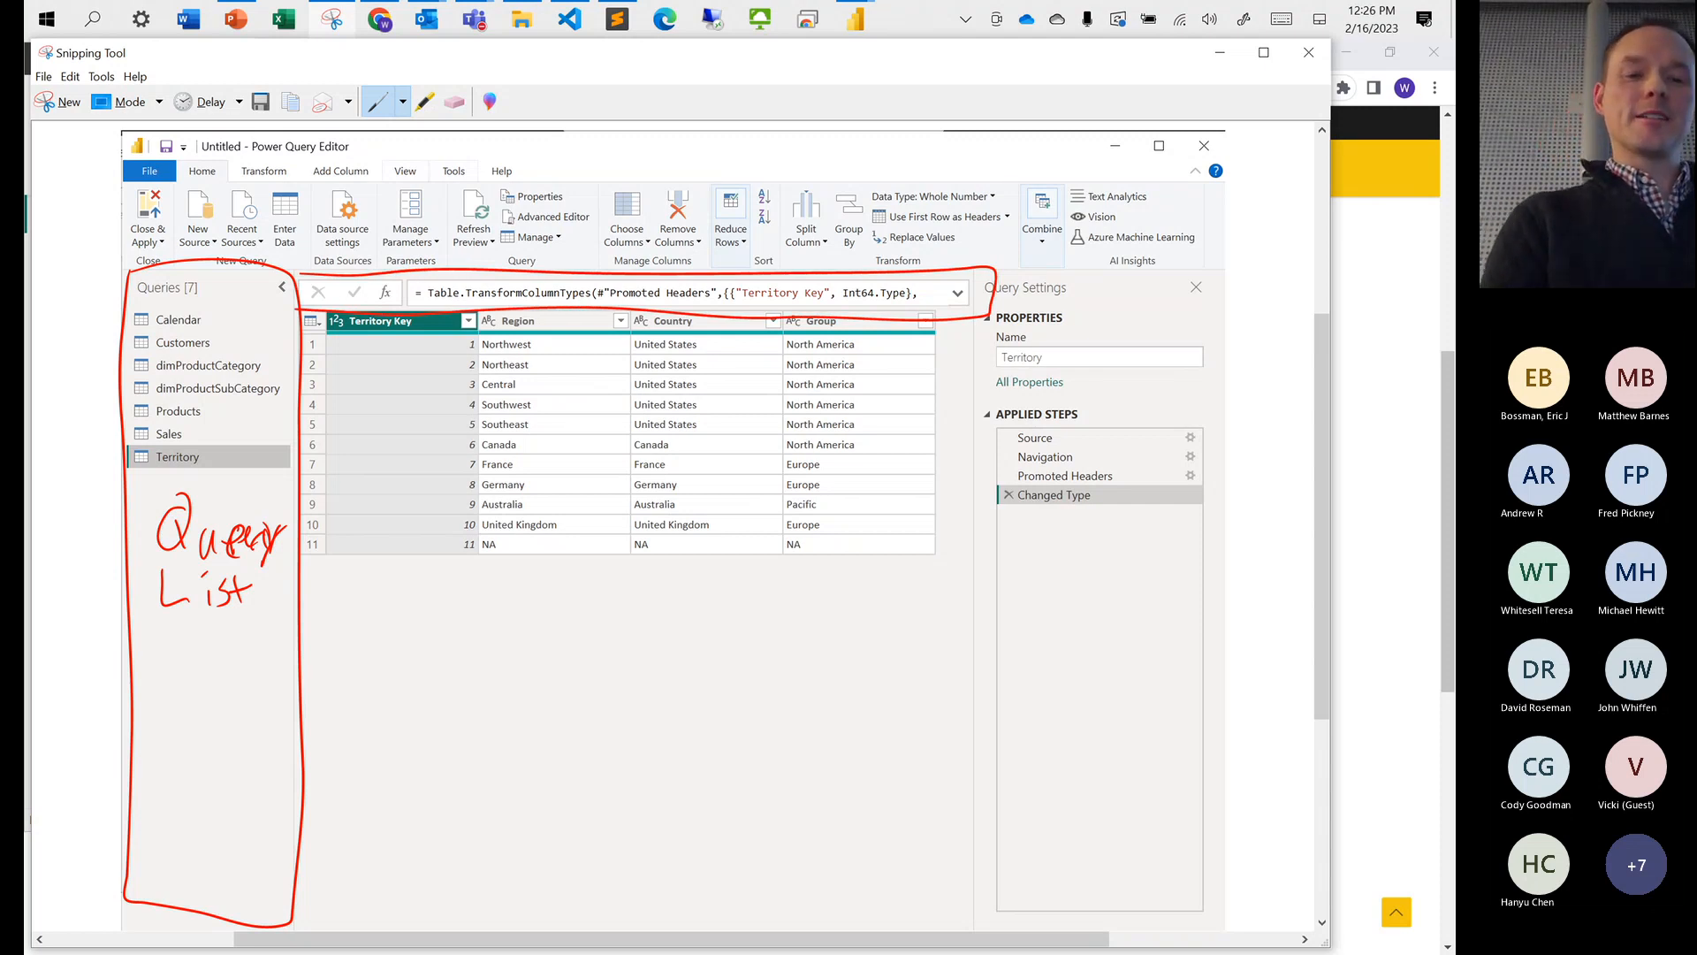
mouse_move(310, 309)
left_mouse_down()
mouse_move(989, 308)
mouse_move(1006, 909)
mouse_move(302, 924)
left_mouse_up()
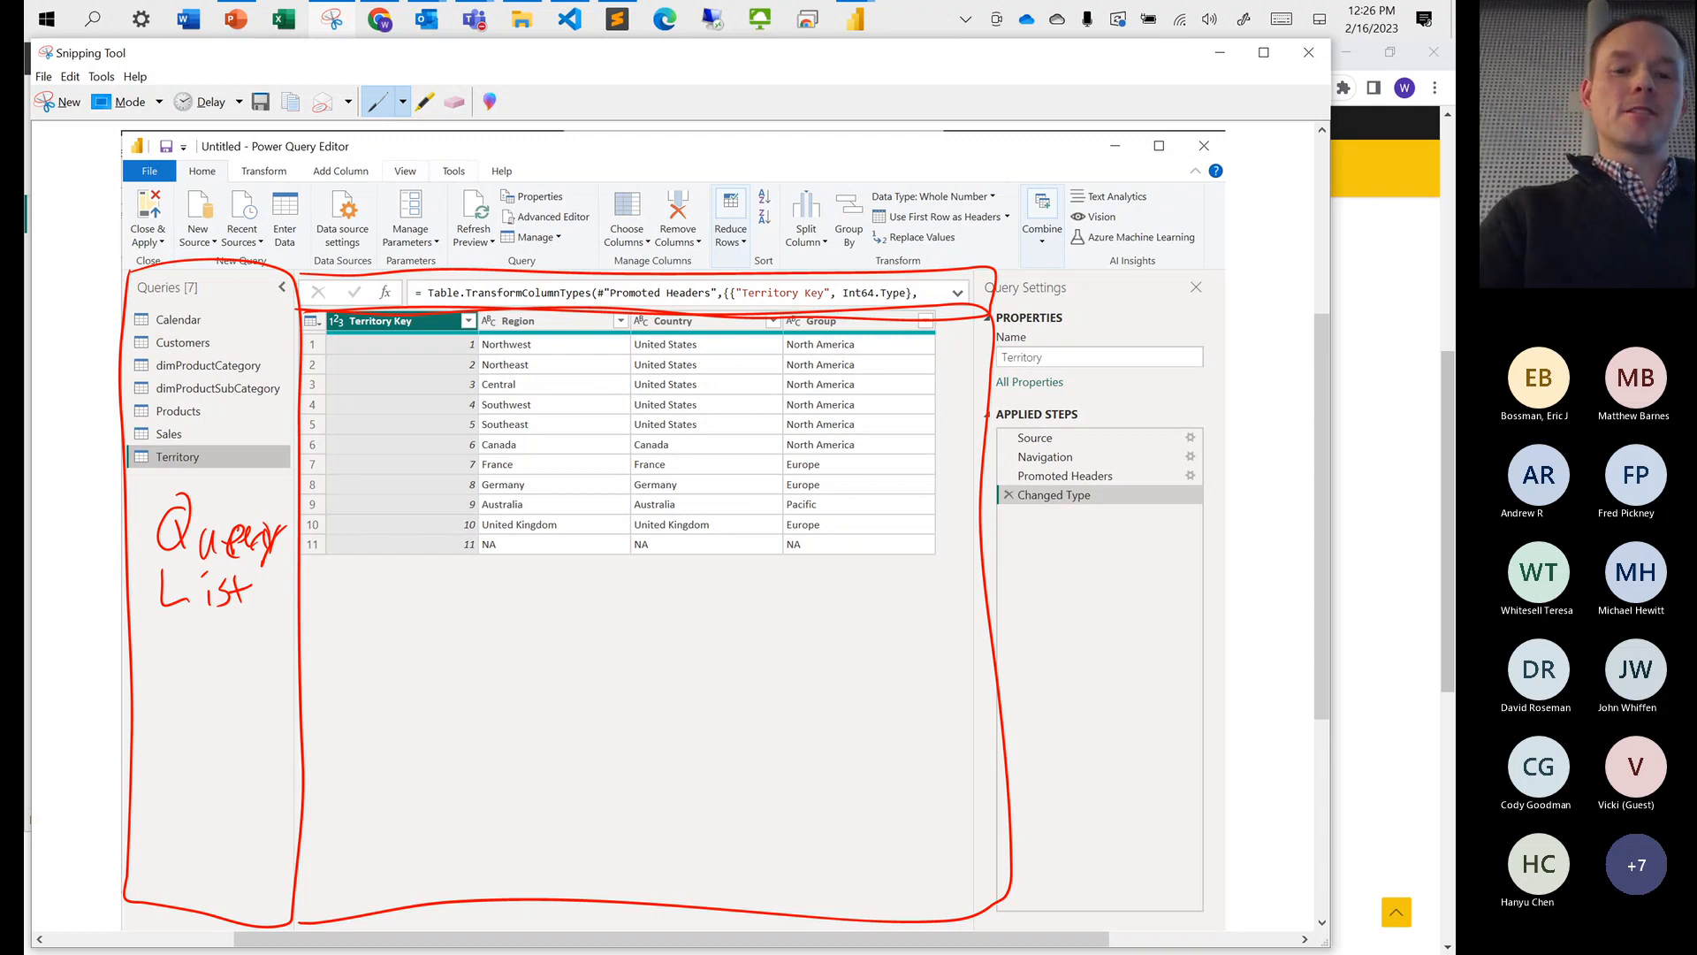
left_click_drag(549, 563, 550, 599)
mouse_move(545, 547)
left_mouse_down()
mouse_move(551, 584)
mouse_move(619, 582)
left_mouse_up()
left_click_drag(635, 522, 638, 583)
left_click_drag(619, 566, 678, 582)
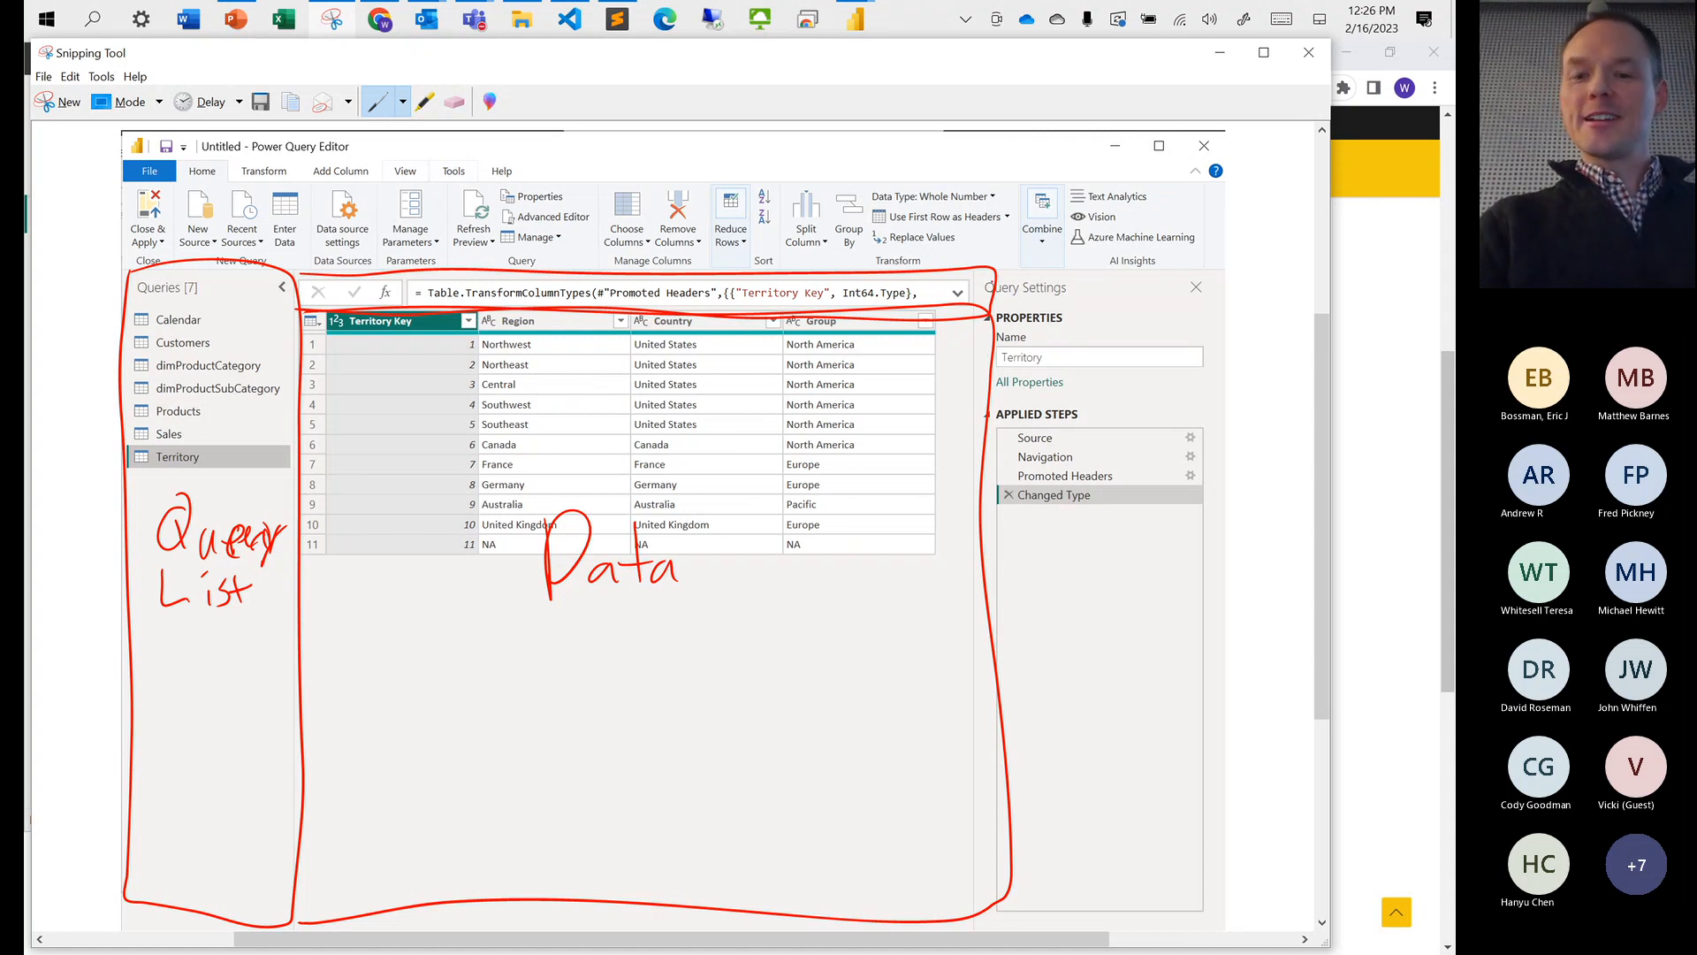
Outline the query properties, the Applied Steps list, and the ribbon with its Home, Transform and Add Column headings on the captured image
mouse_move(984, 269)
left_mouse_down()
mouse_move(1210, 265)
mouse_move(1224, 382)
mouse_move(984, 387)
left_mouse_up()
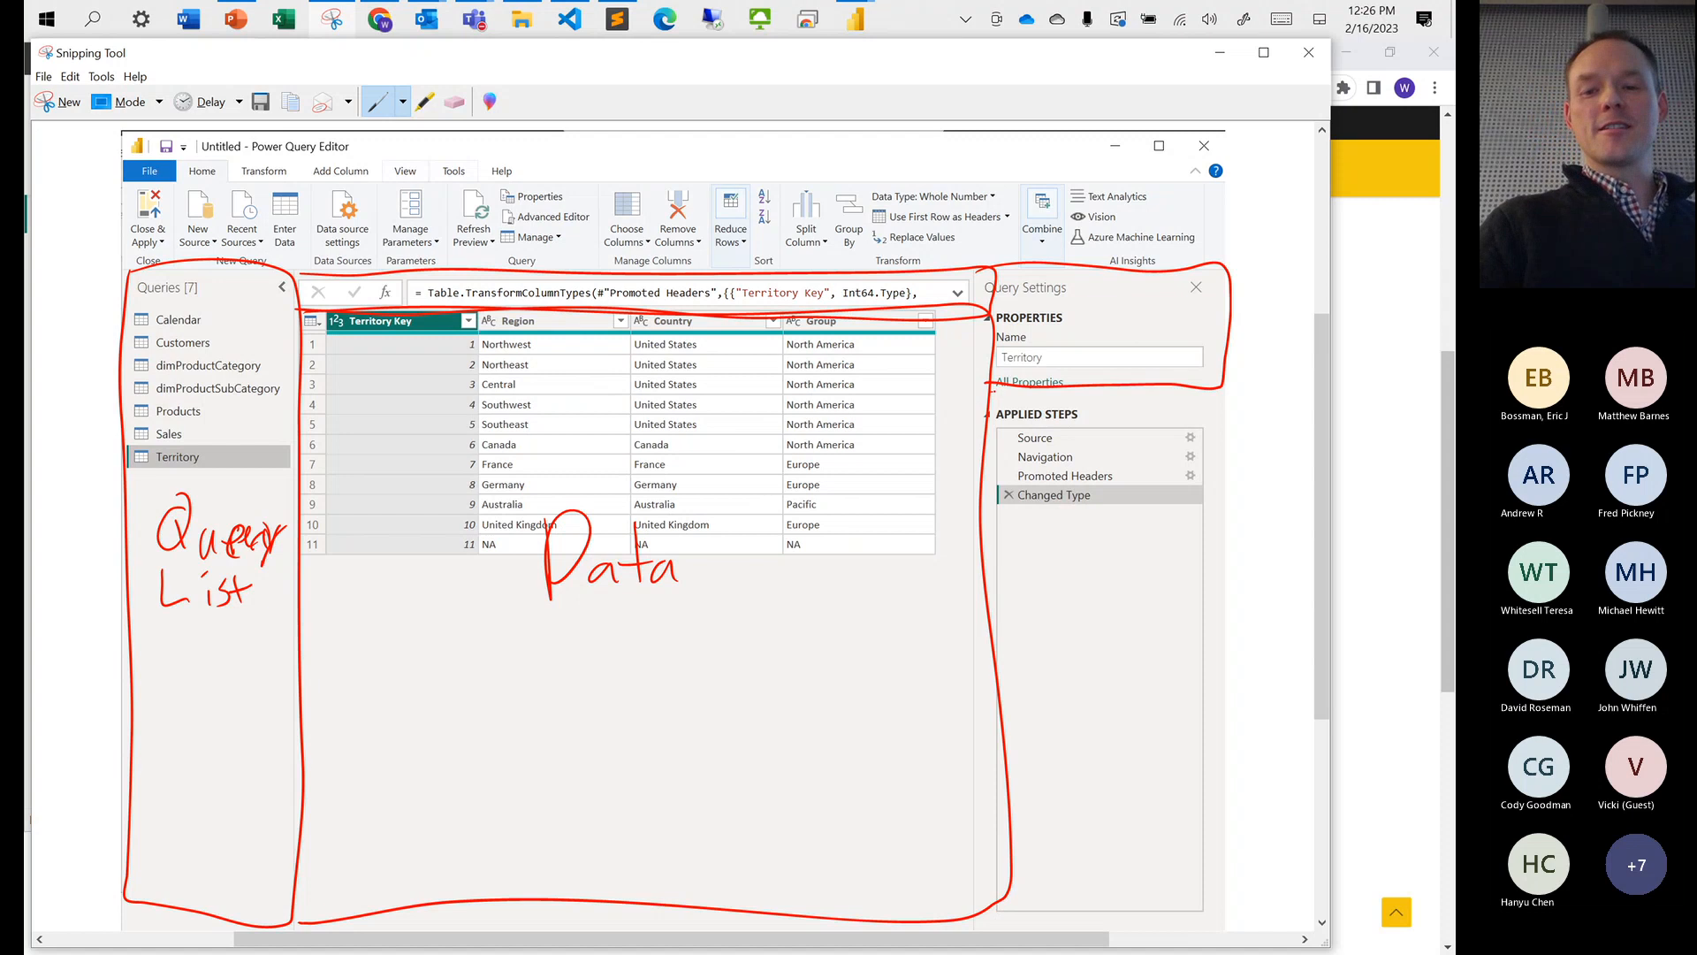
mouse_move(992, 391)
left_mouse_down()
mouse_move(1216, 396)
mouse_move(1218, 576)
mouse_move(1211, 868)
mouse_move(1140, 922)
mouse_move(992, 918)
left_mouse_up()
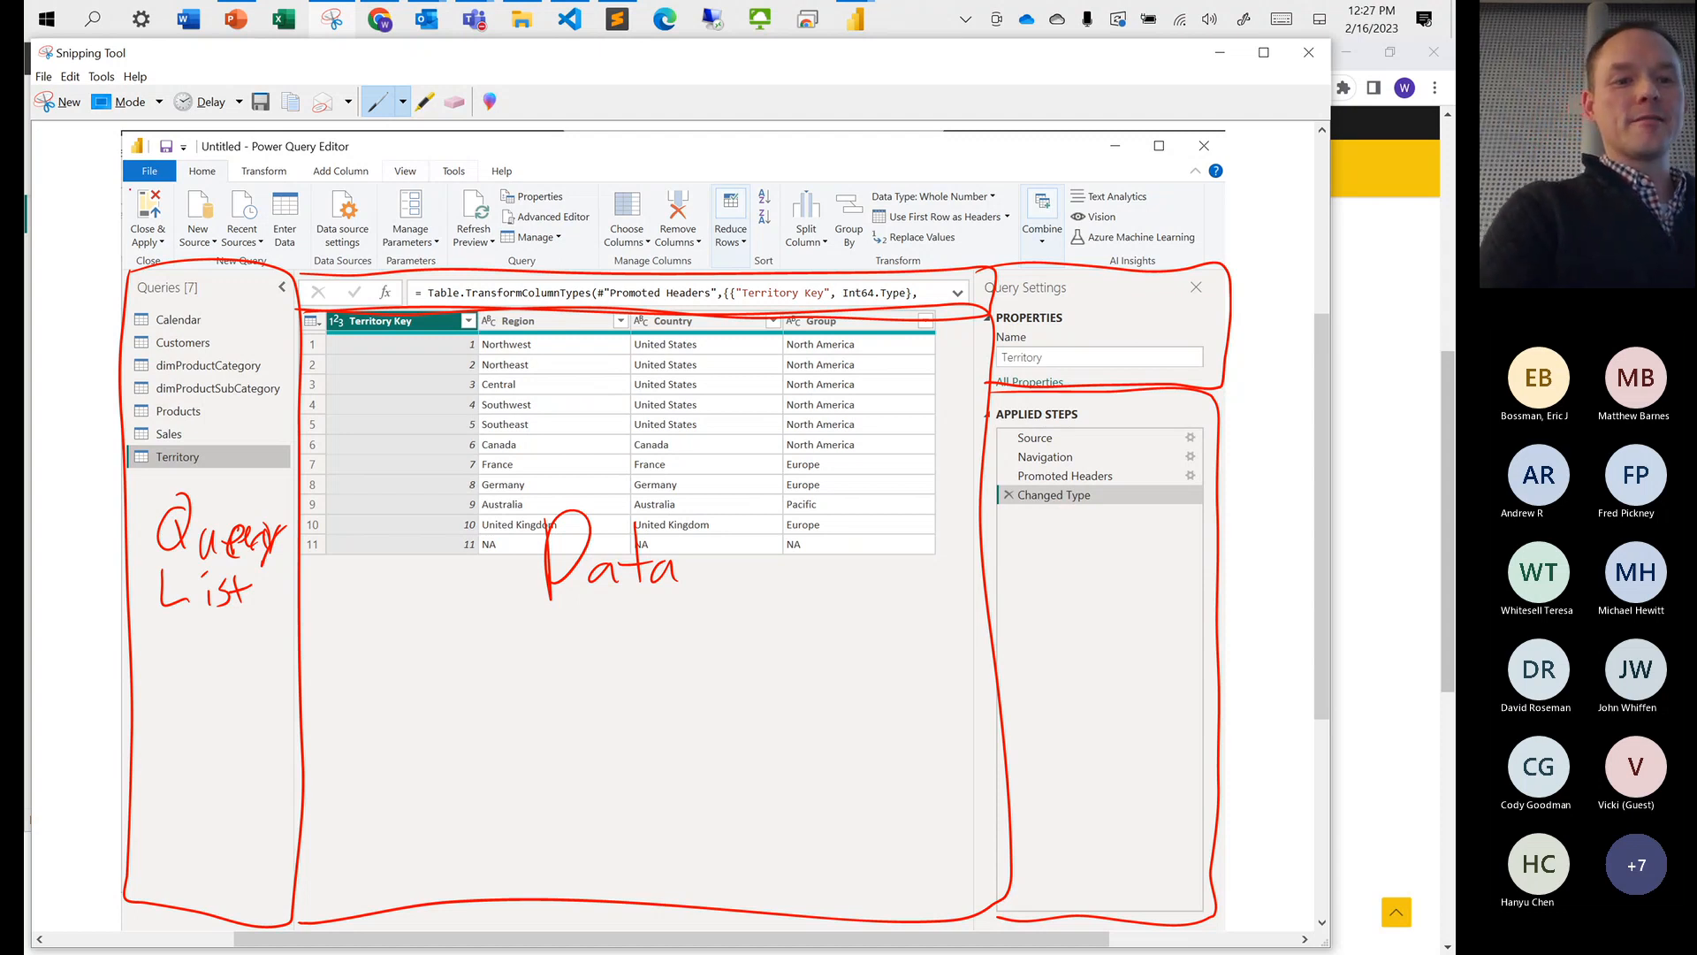
left_click_drag(132, 178, 126, 270)
mouse_move(138, 185)
left_mouse_down()
mouse_move(1204, 179)
mouse_move(1216, 267)
left_mouse_up()
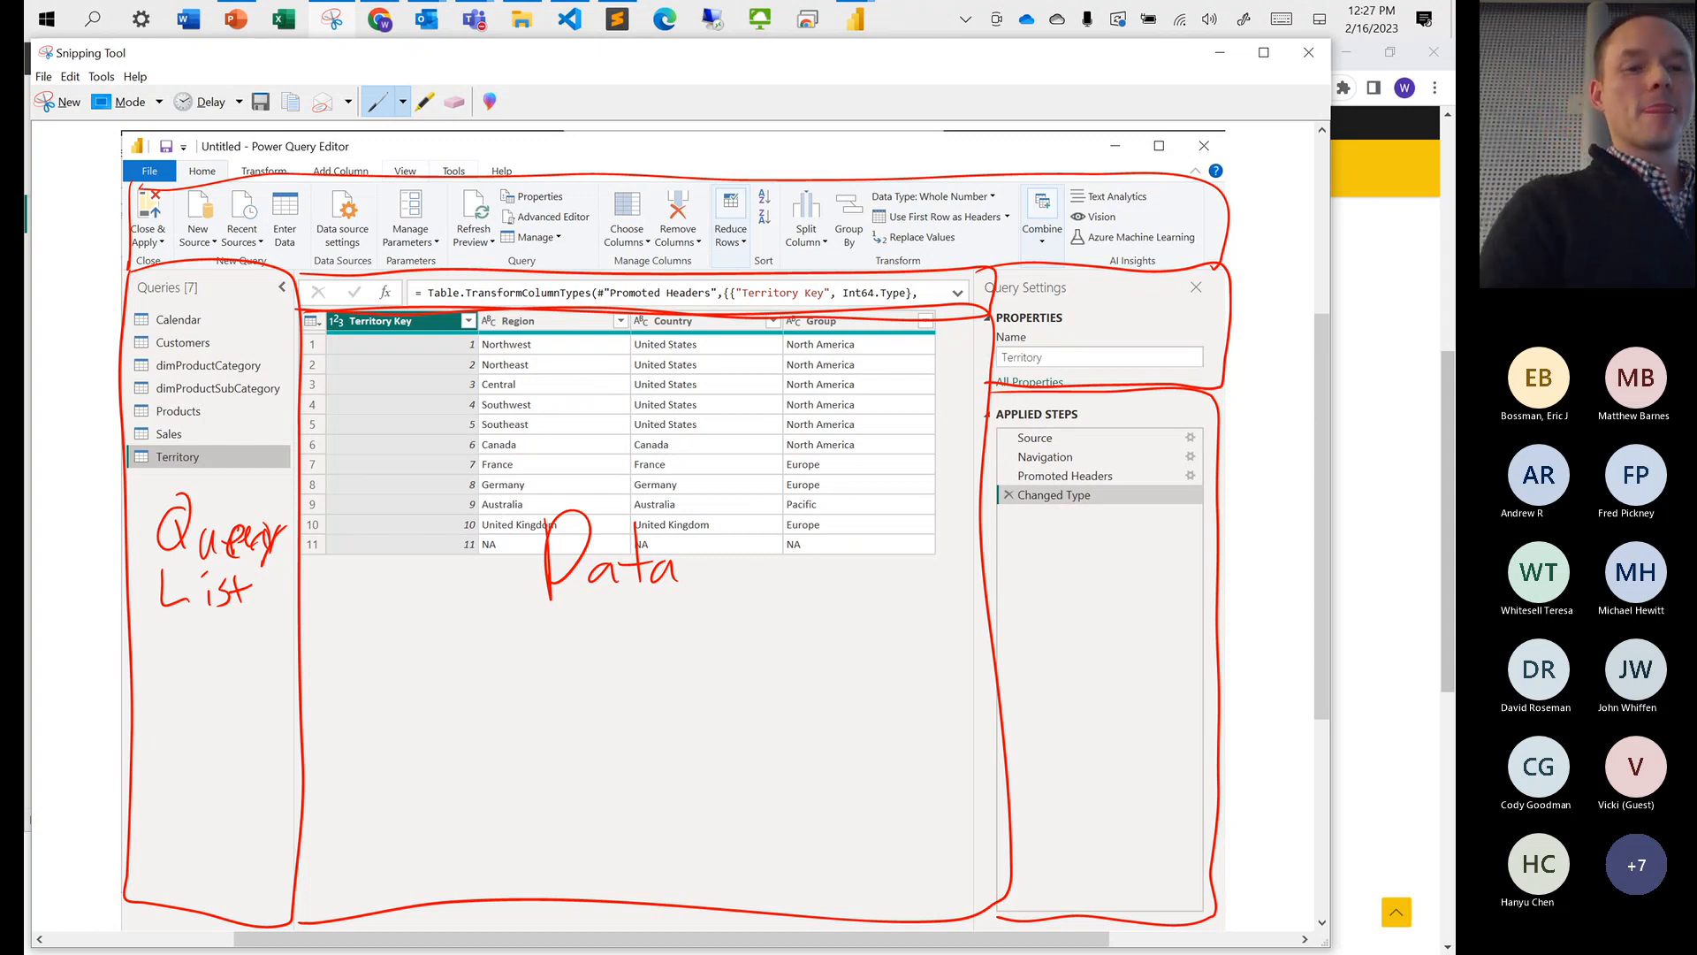
left_click_drag(177, 181, 230, 163)
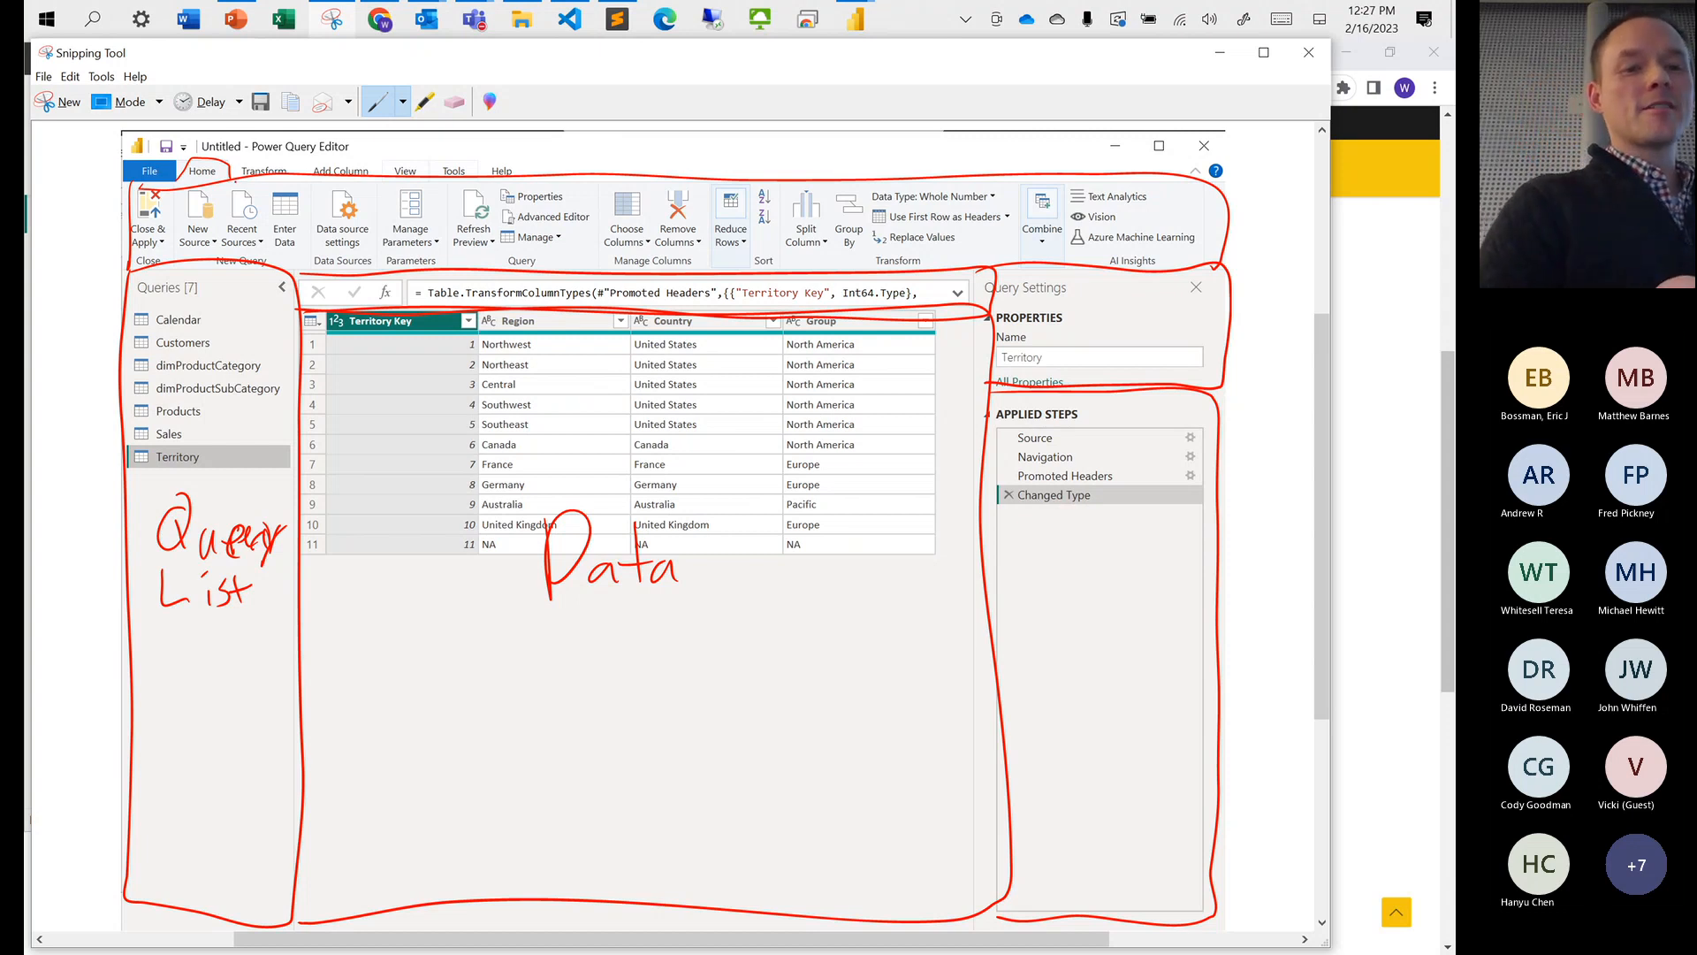
mouse_move(235, 170)
left_mouse_down()
mouse_move(269, 155)
mouse_move(297, 184)
mouse_move(375, 149)
mouse_move(380, 187)
left_mouse_up()
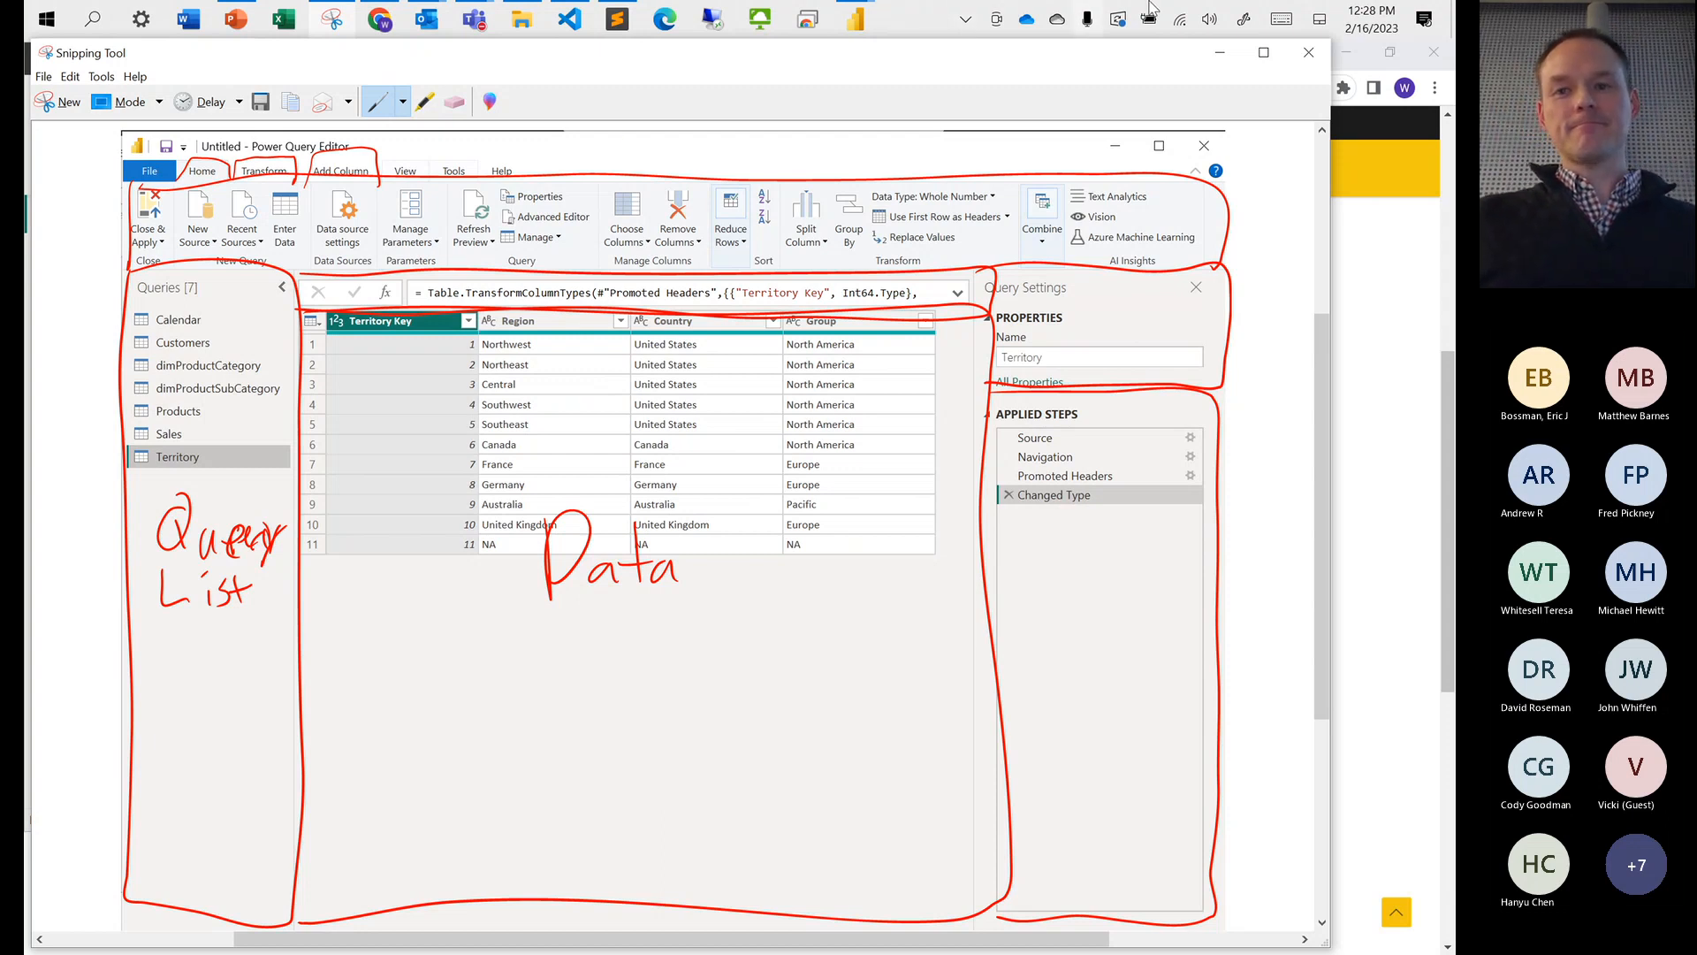
Close the annotated snip without saving it and maximize the Power Query Editor window
left_click(1309, 53)
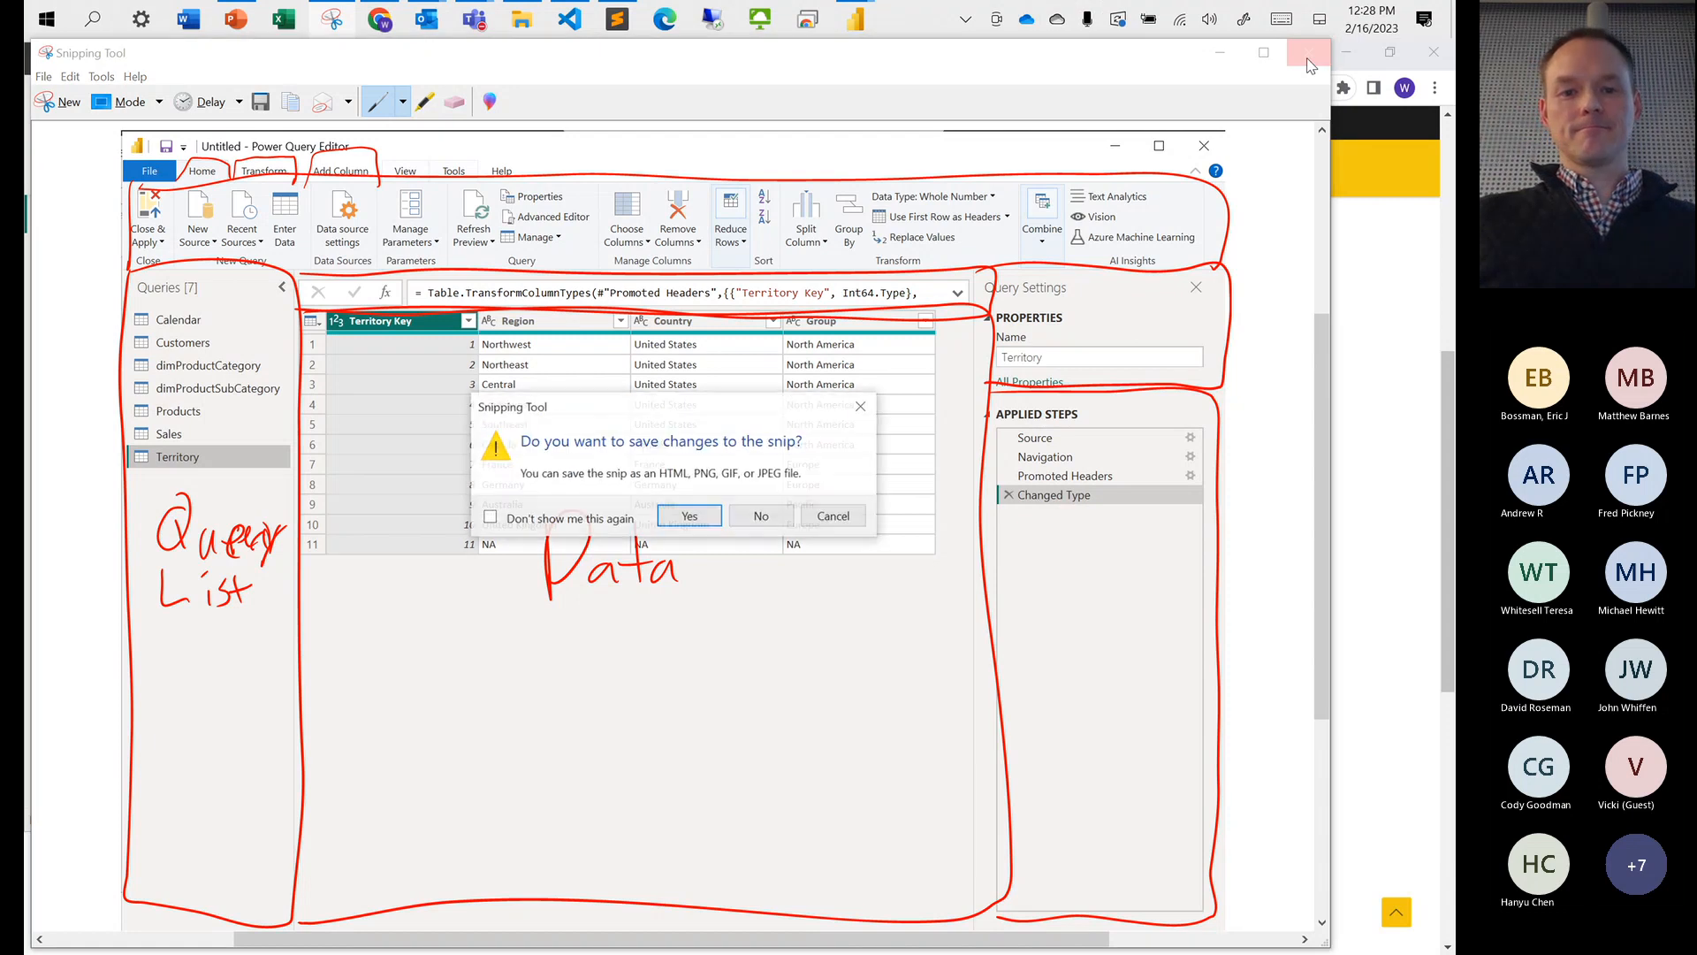
left_click(766, 518)
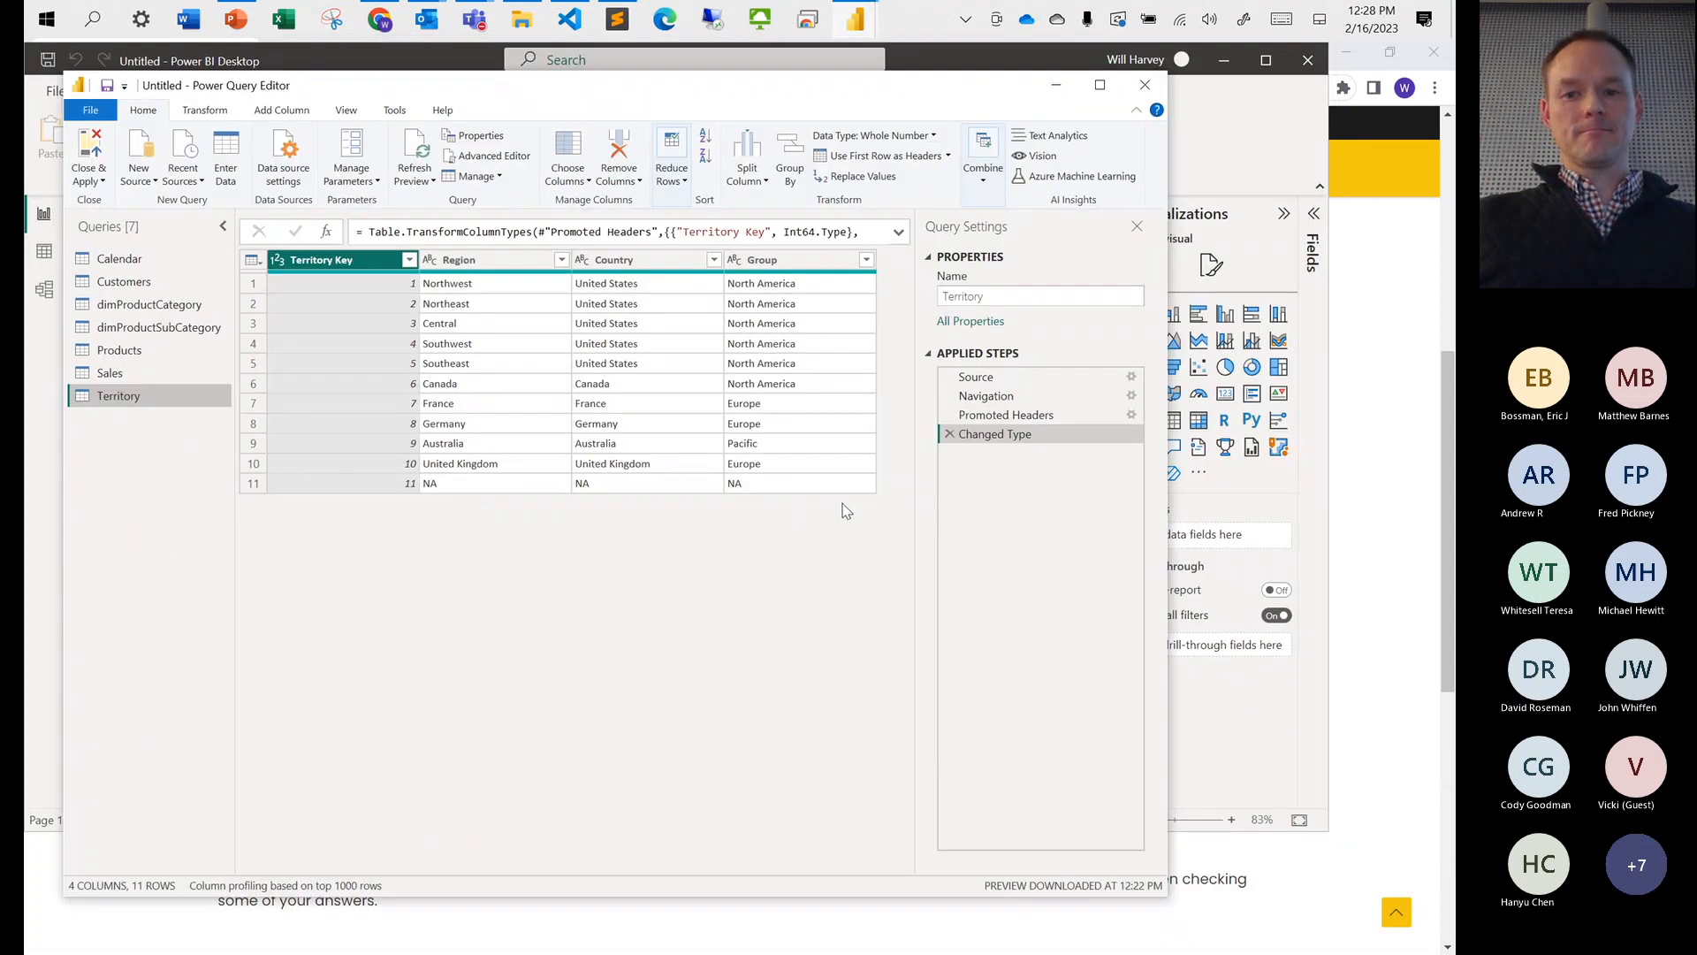
left_click(1101, 86)
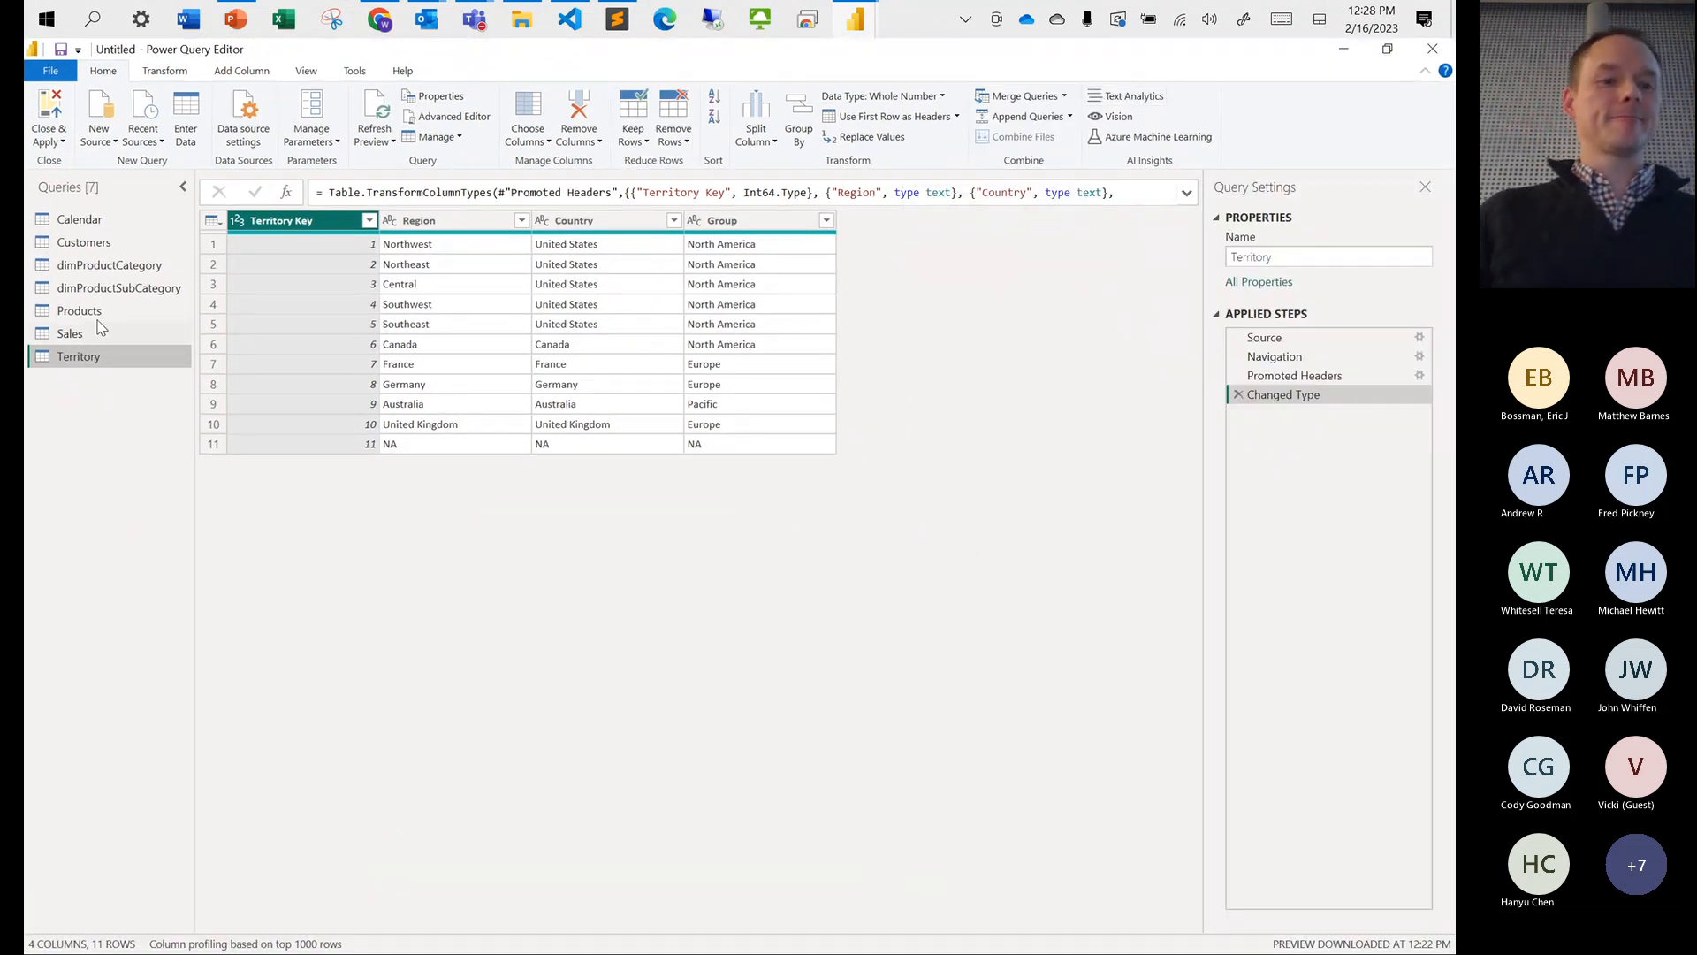
Sort the dimProductSubCategory query by its ProductSubcategoryKey column in descending order
left_click(110, 293)
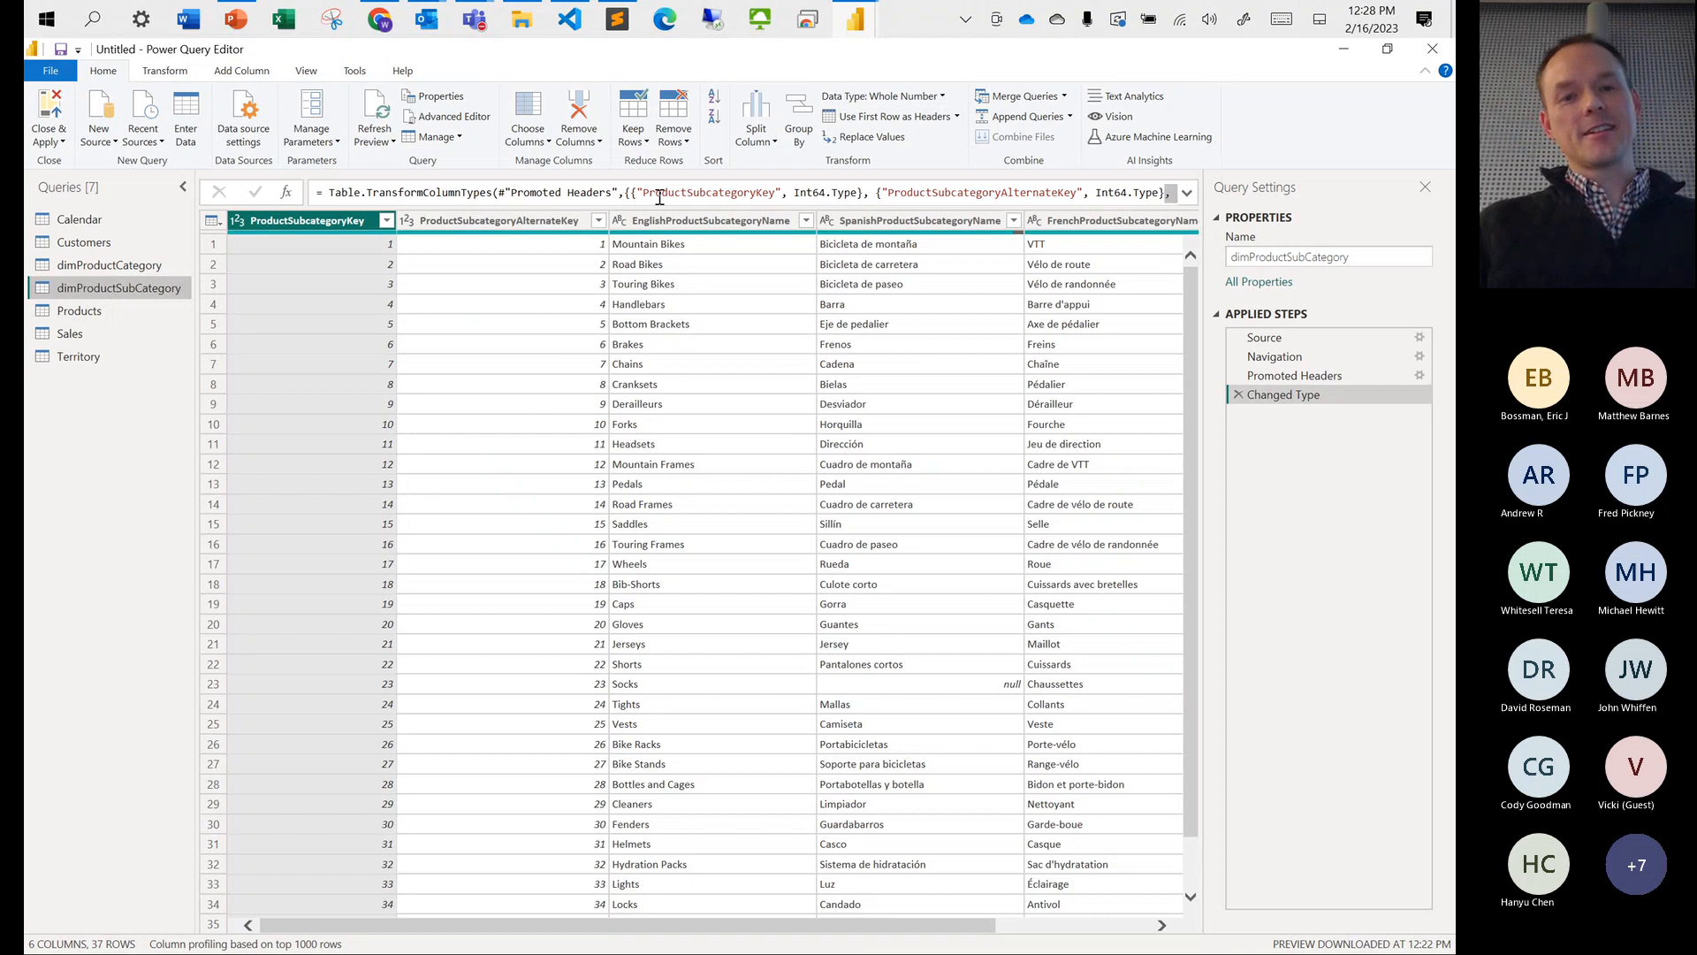
left_click(465, 304)
left_click(345, 331)
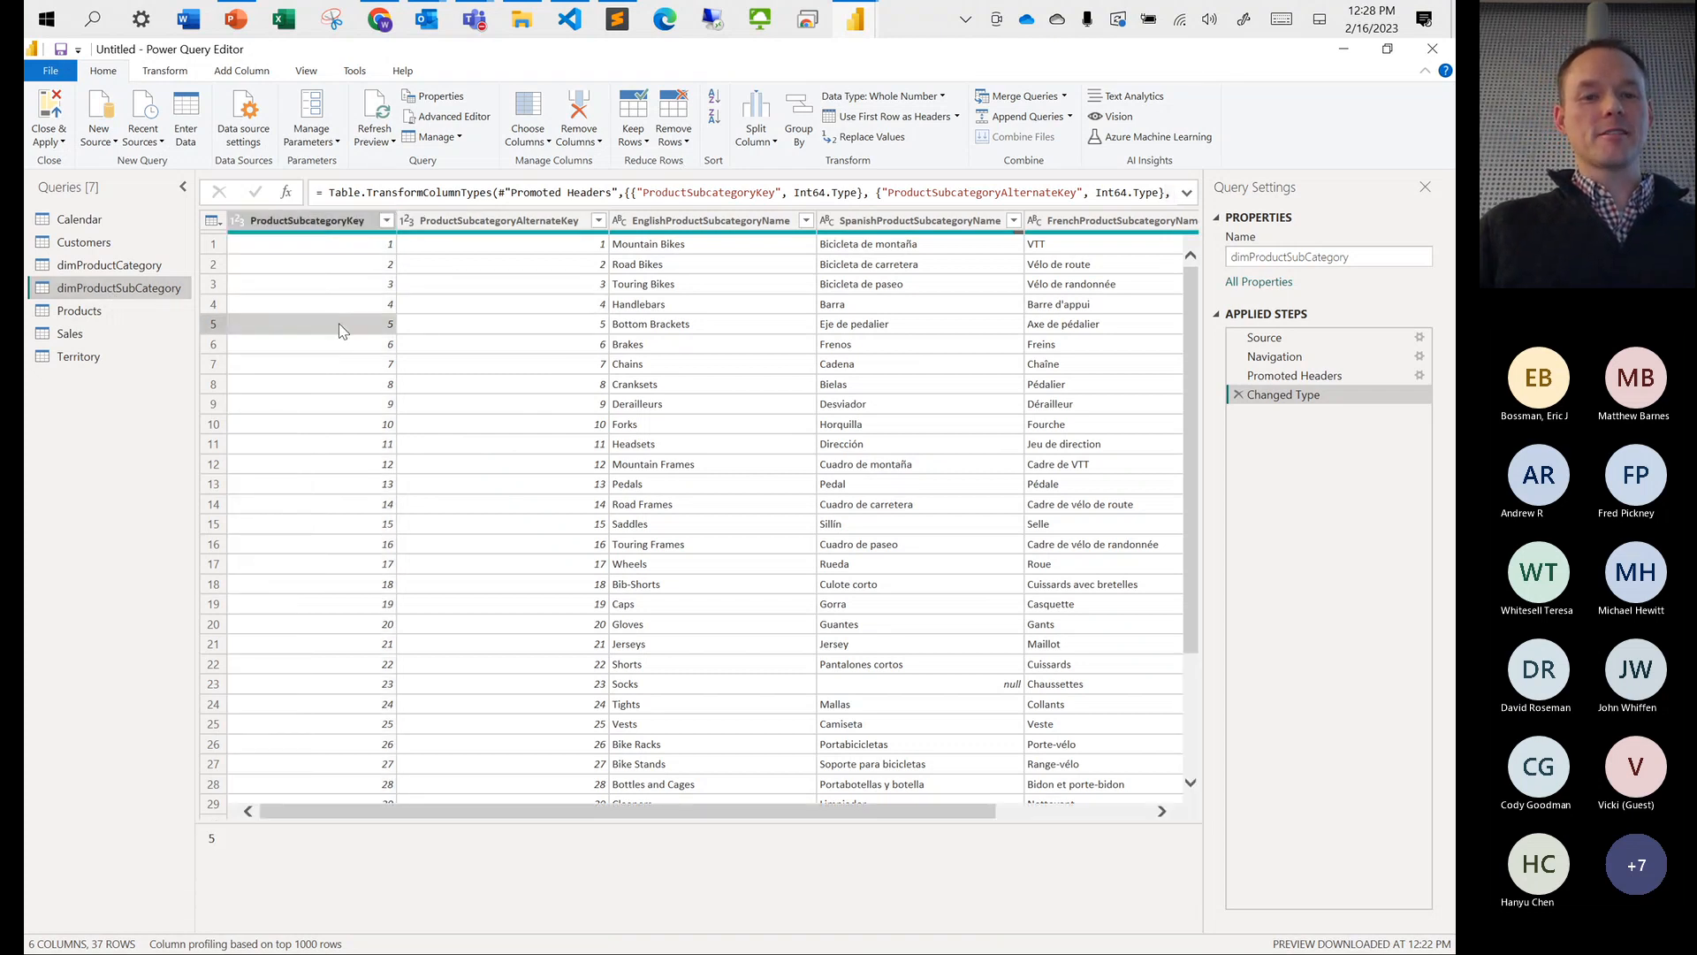
left_click(325, 227)
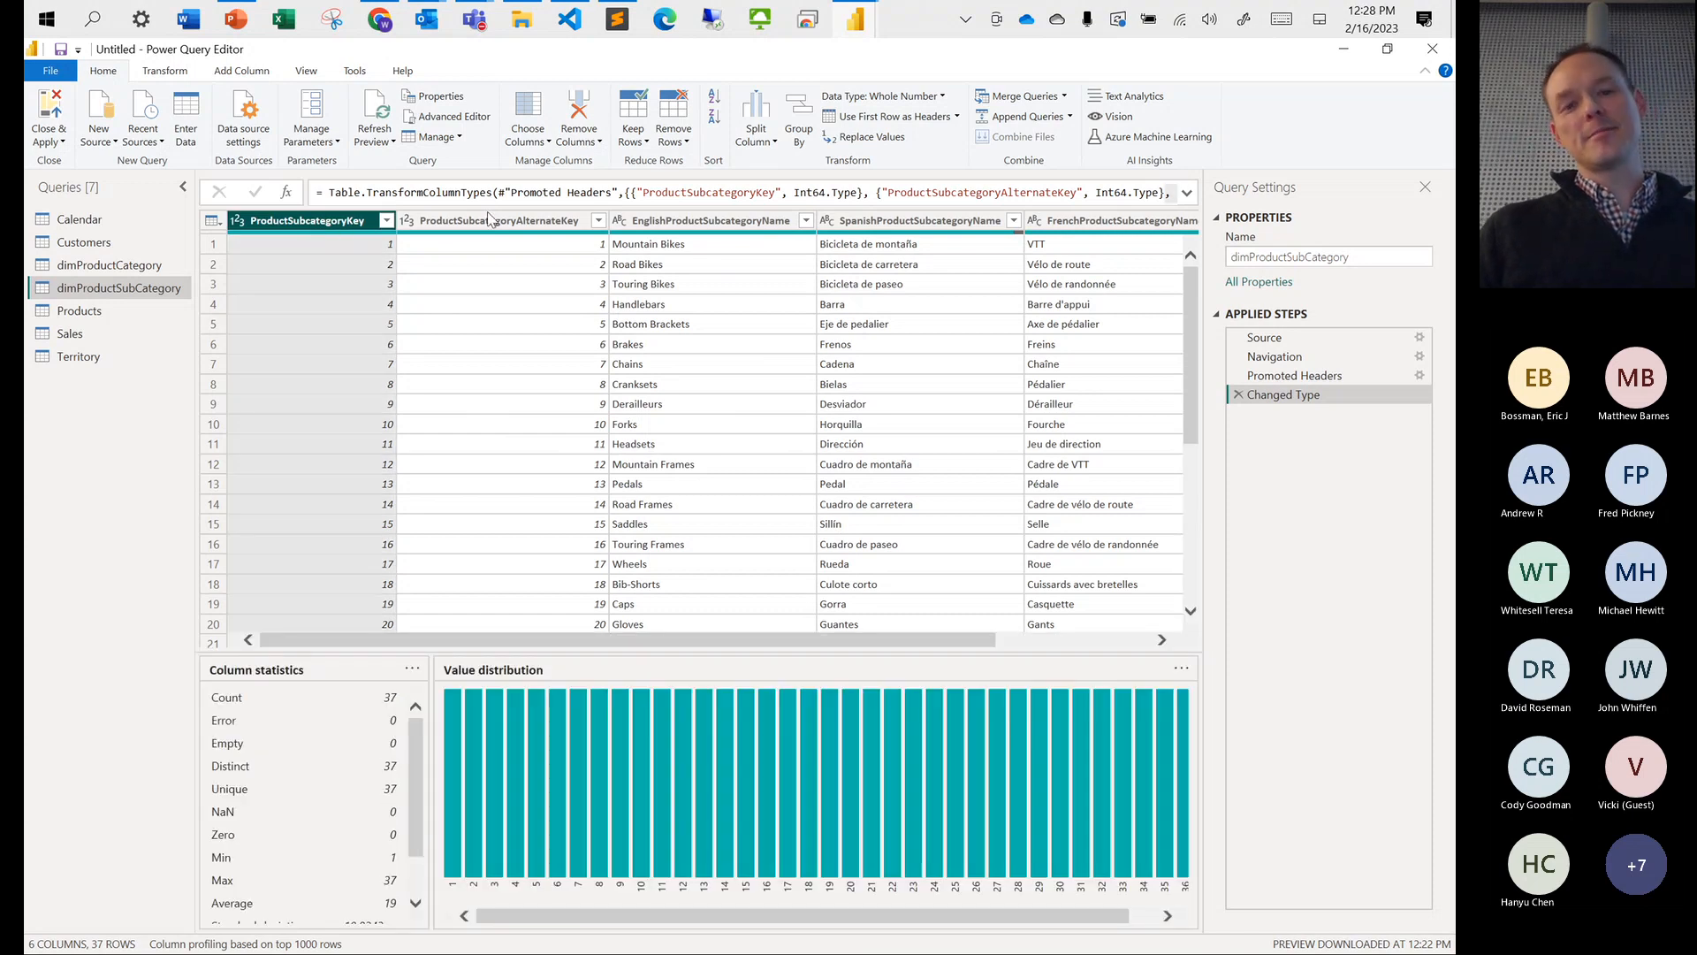
left_click(715, 118)
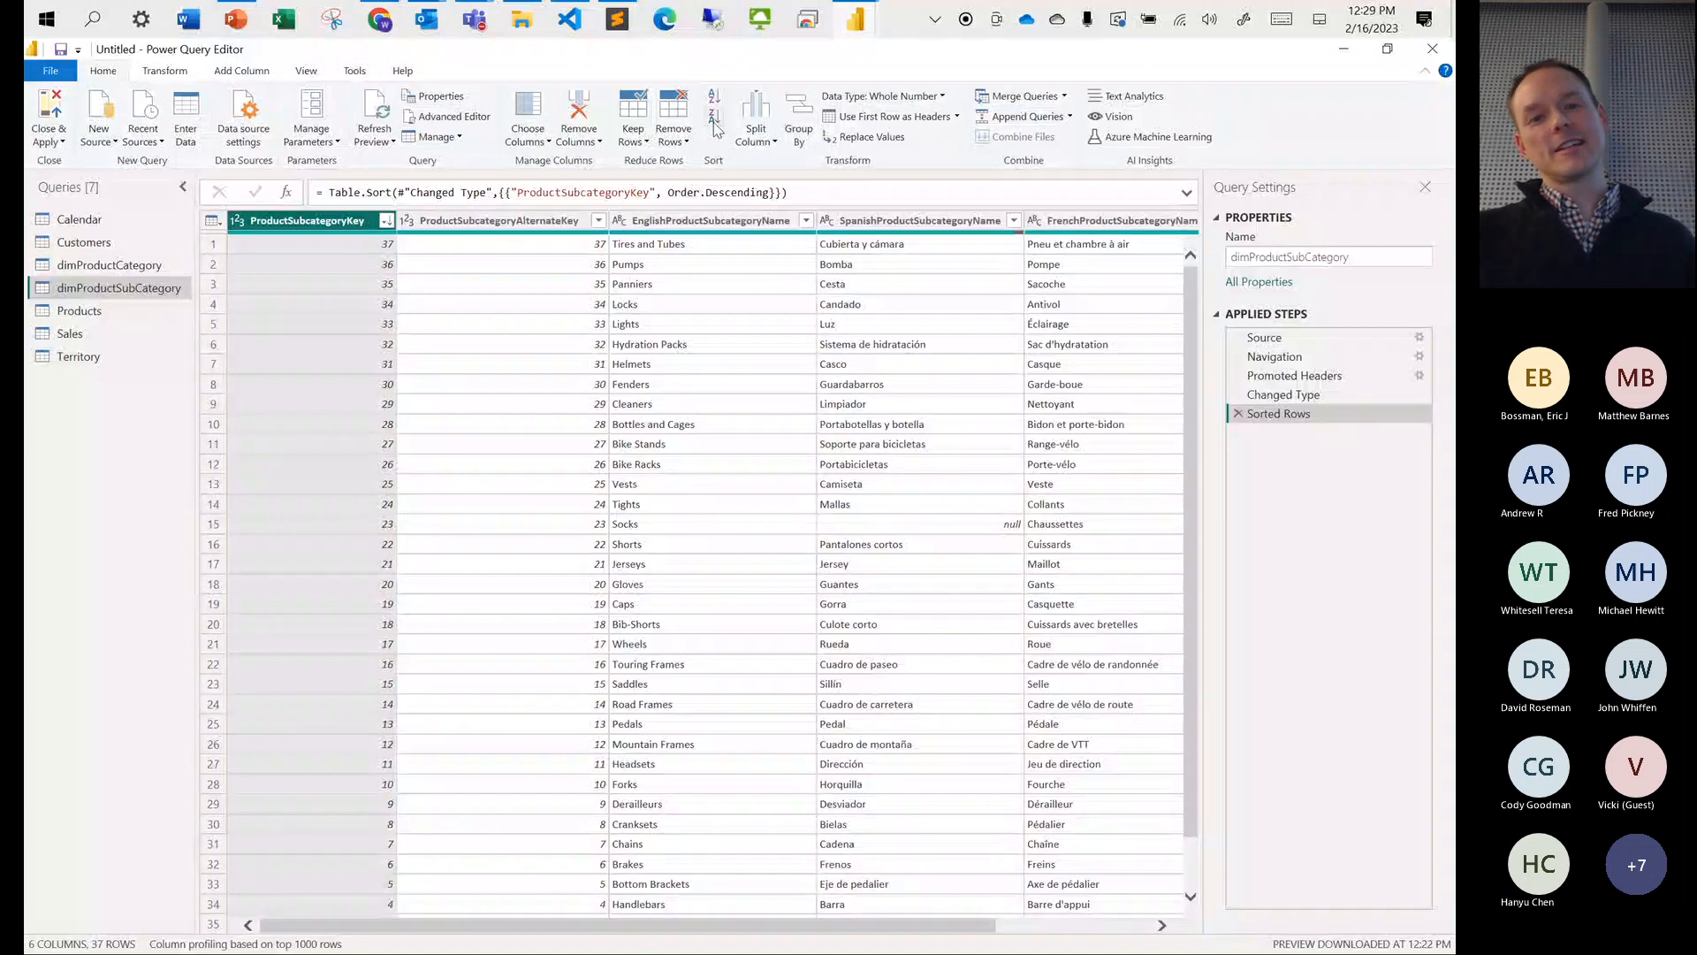
Compare the query at its Changed Type and Promoted Headers steps, and review the data types available for ProductSubcategoryKey
left_click(1286, 399)
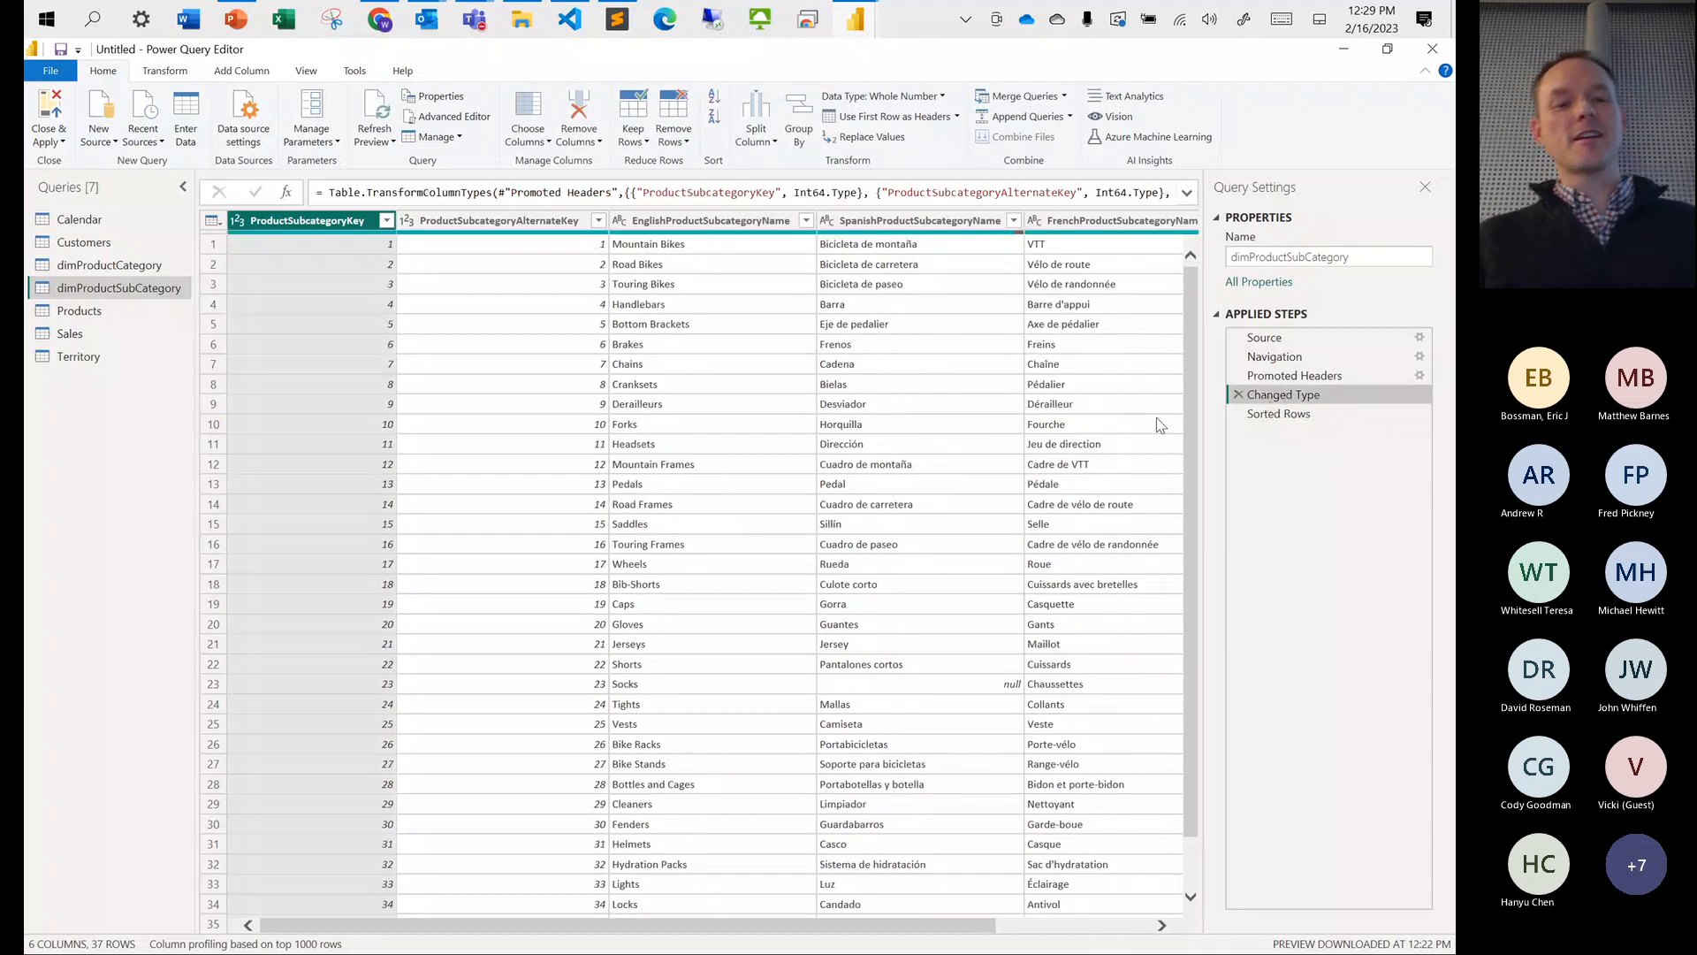
left_click(1279, 376)
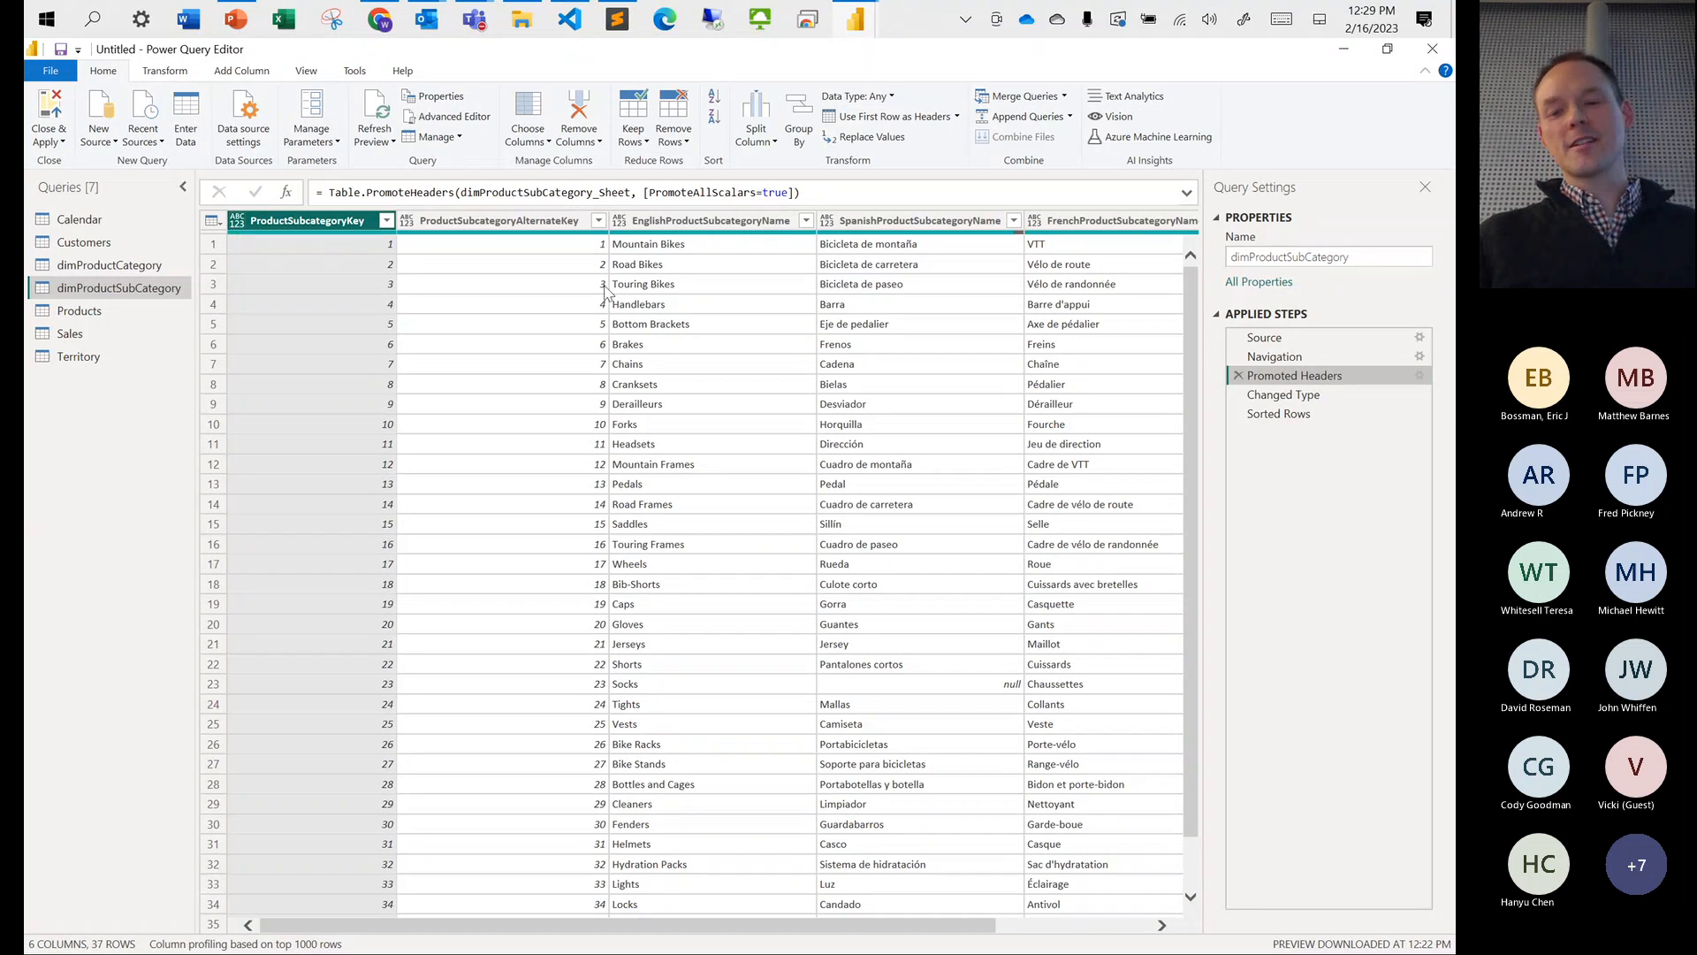
left_click(1306, 399)
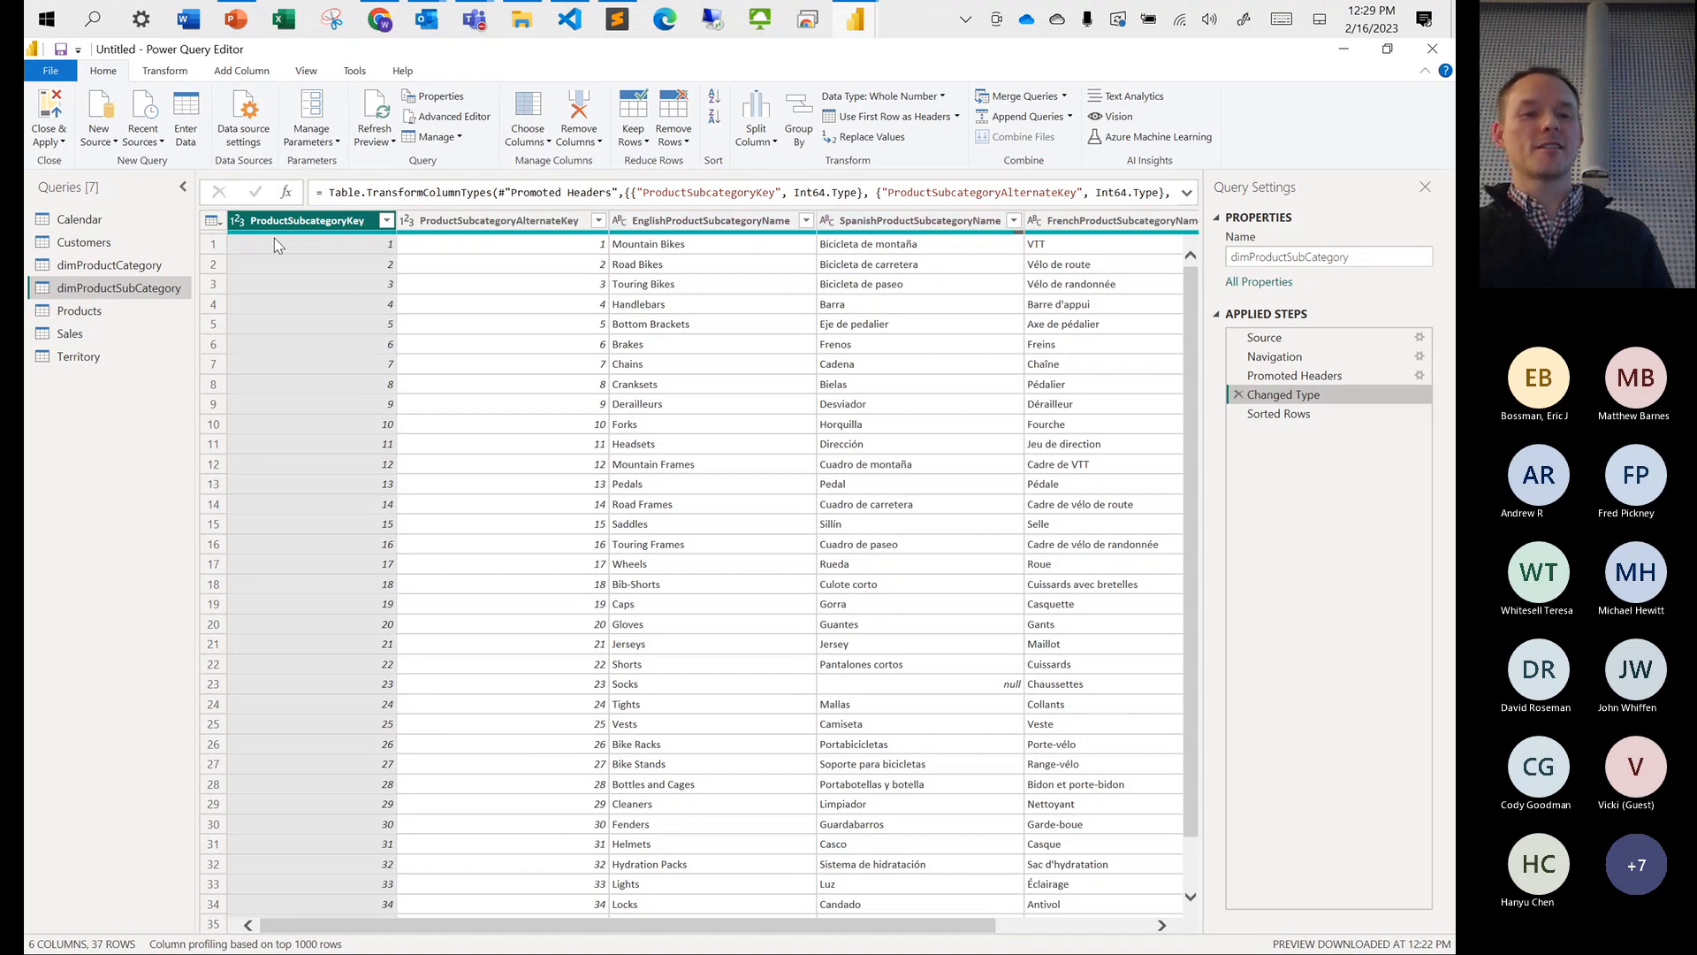
left_click(237, 221)
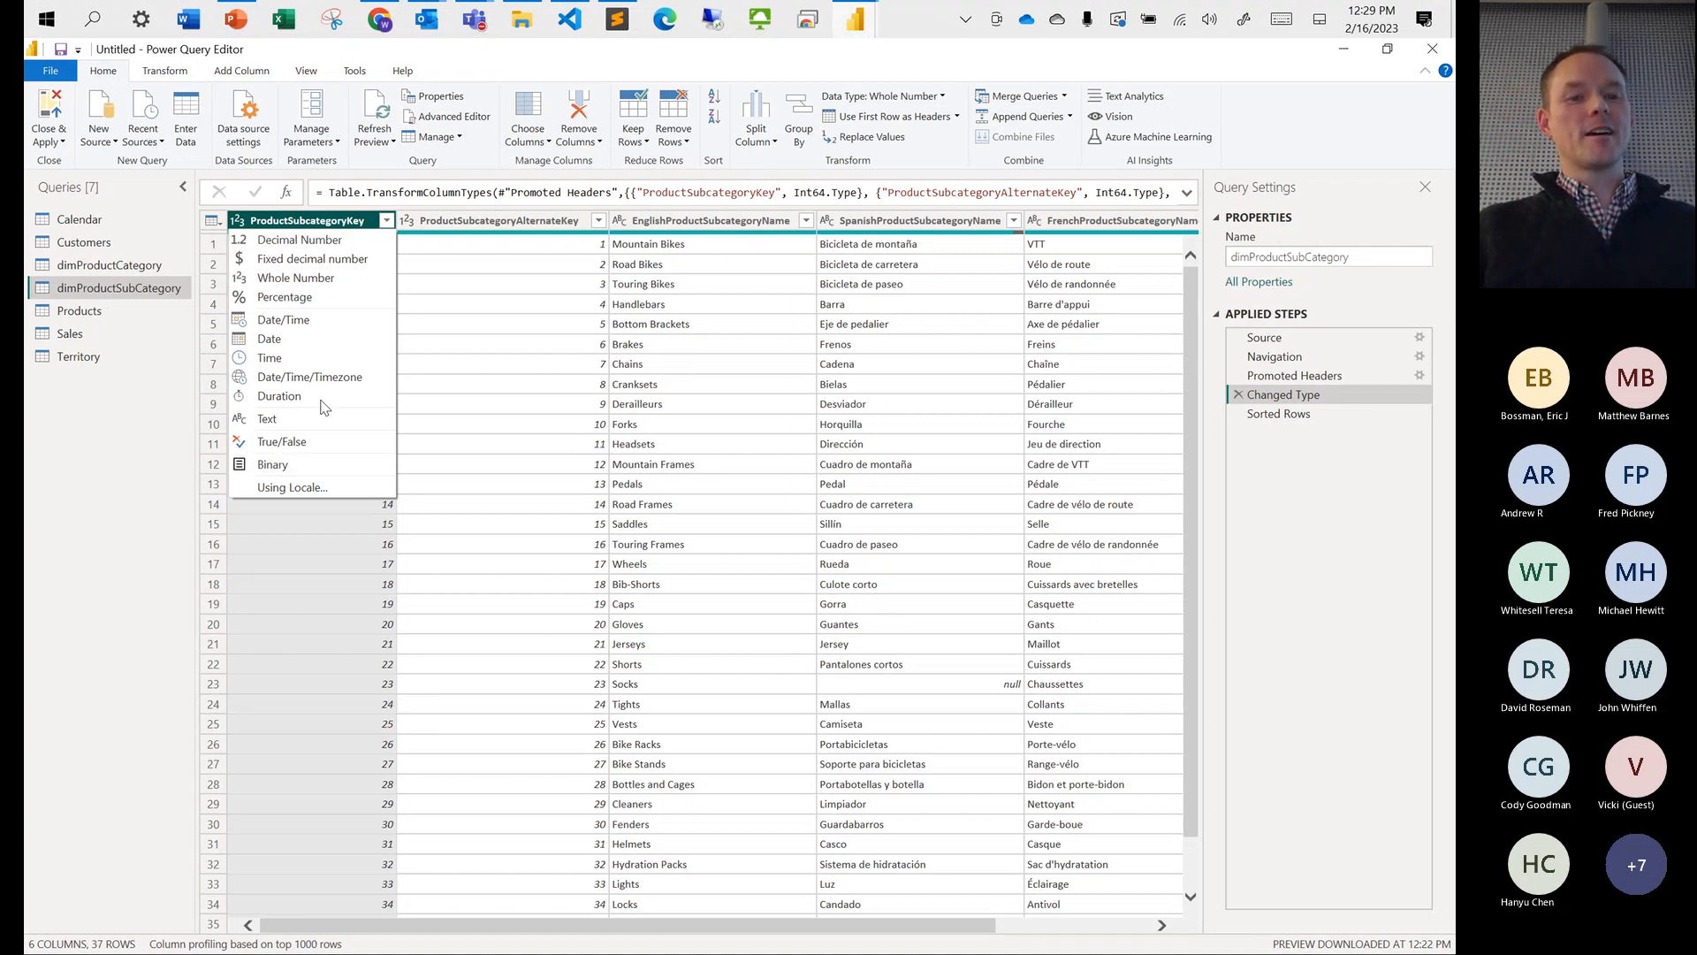
key("Escape")
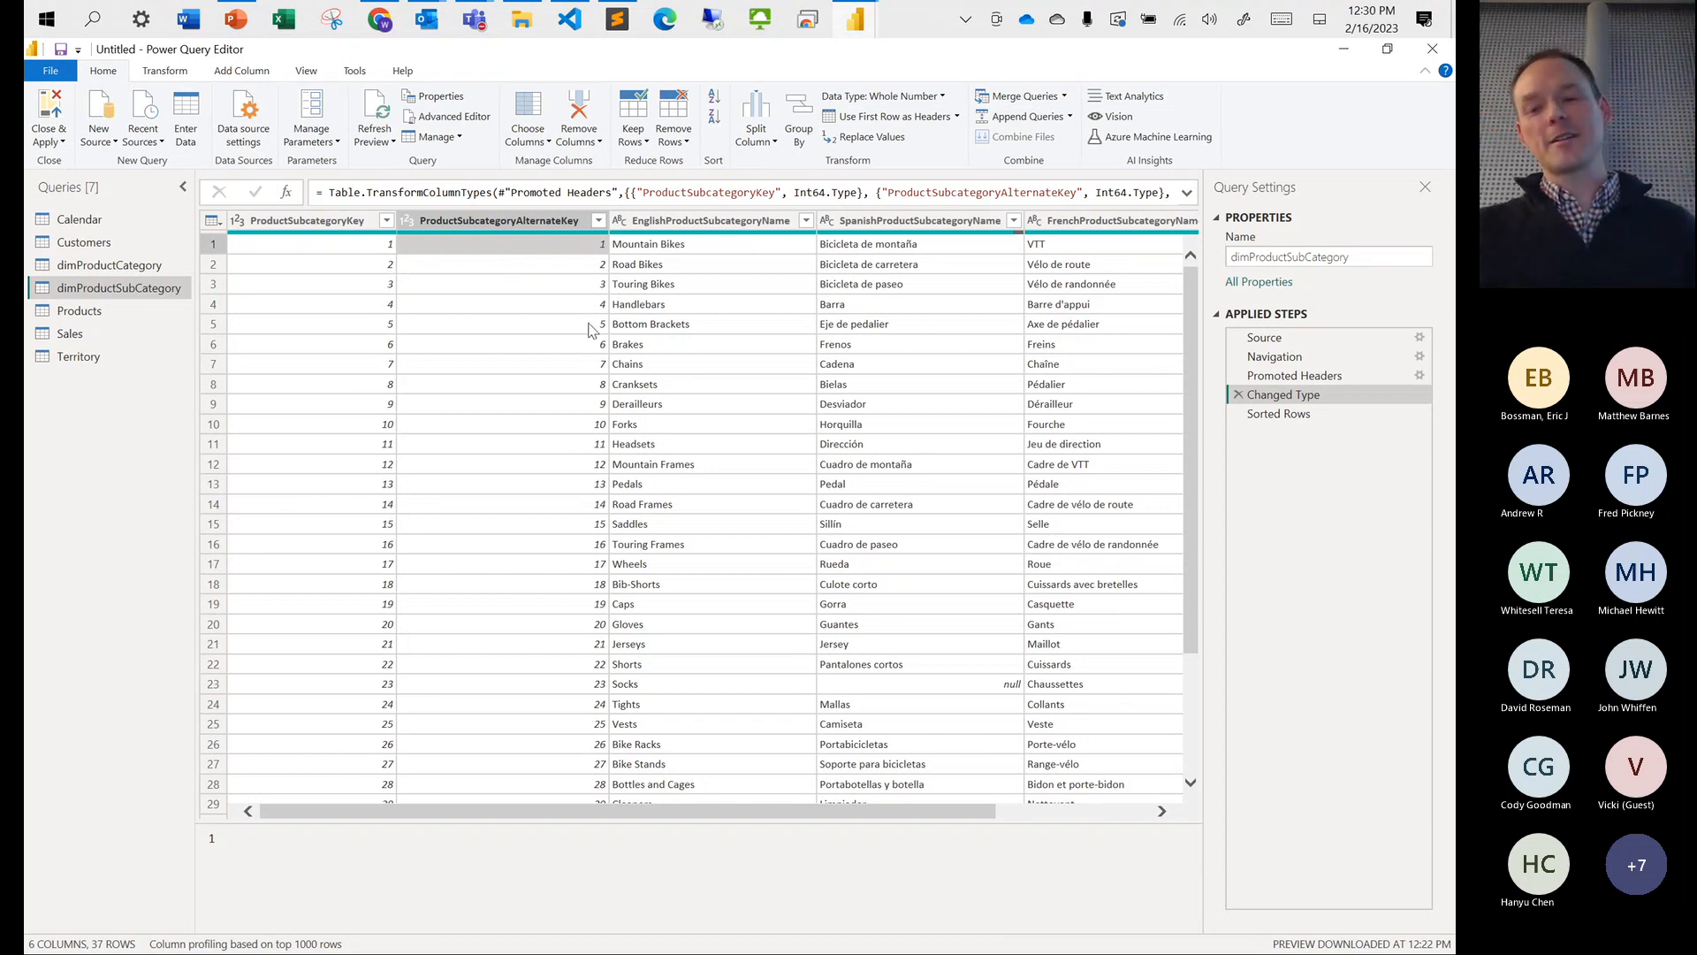
Review the table at the Navigation, Promoted Headers, Changed Type and Sorted Rows steps to compare what each one changes
left_click(1292, 378)
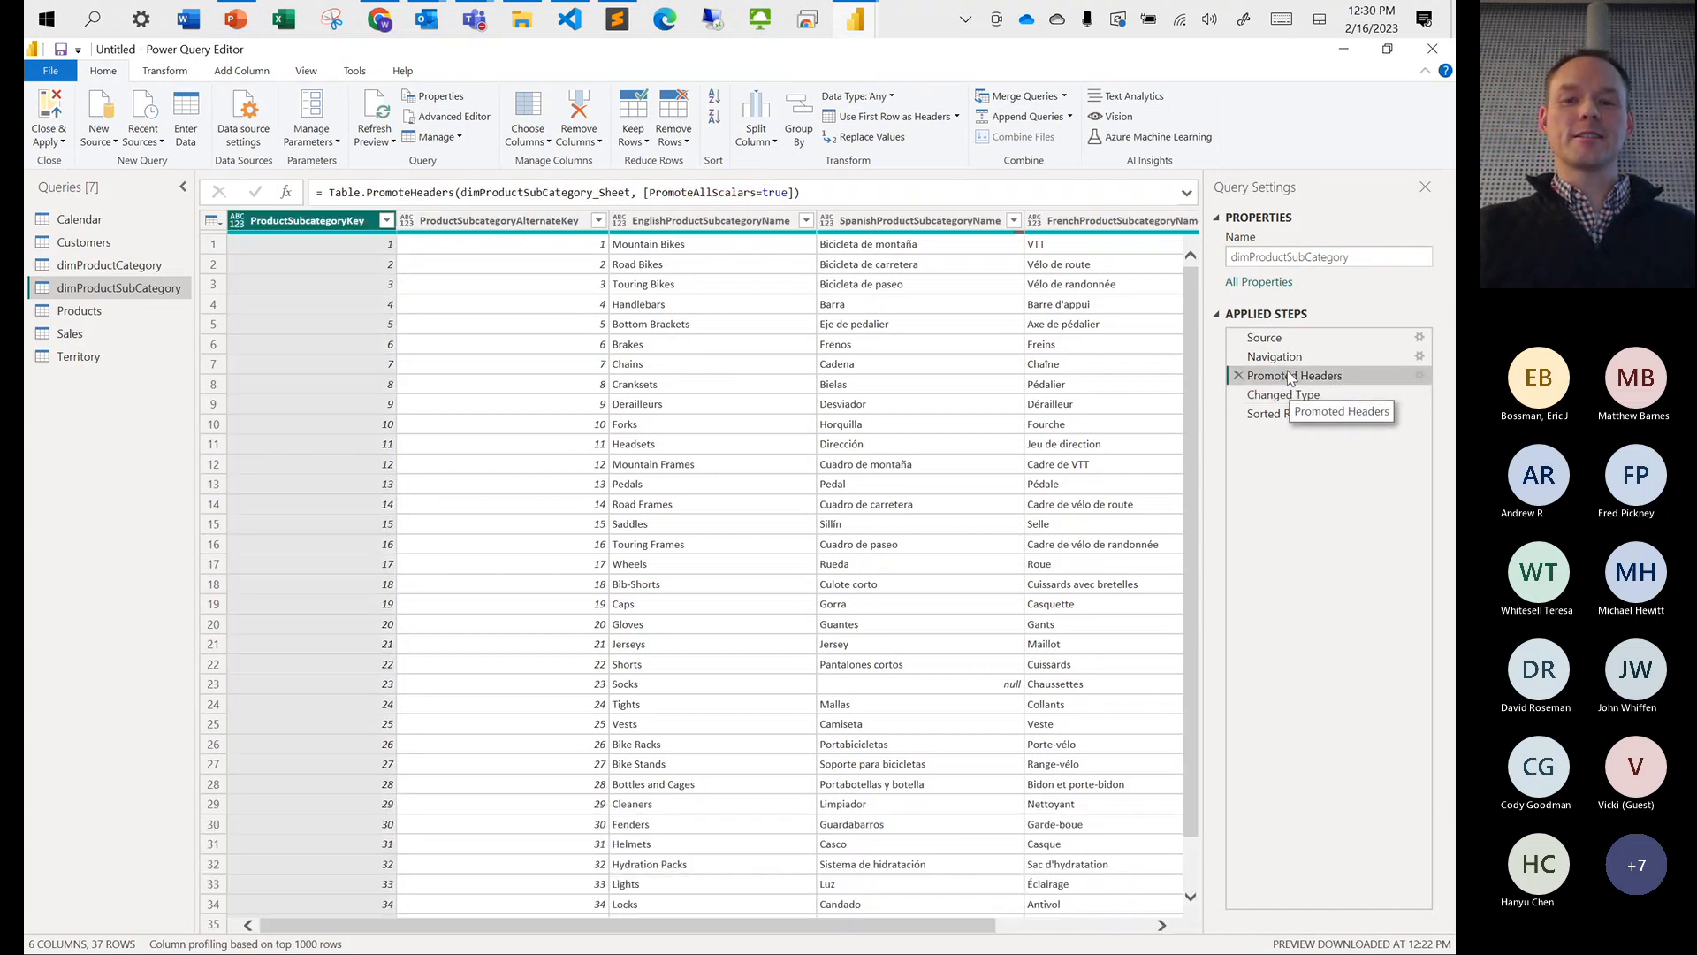
left_click(1284, 358)
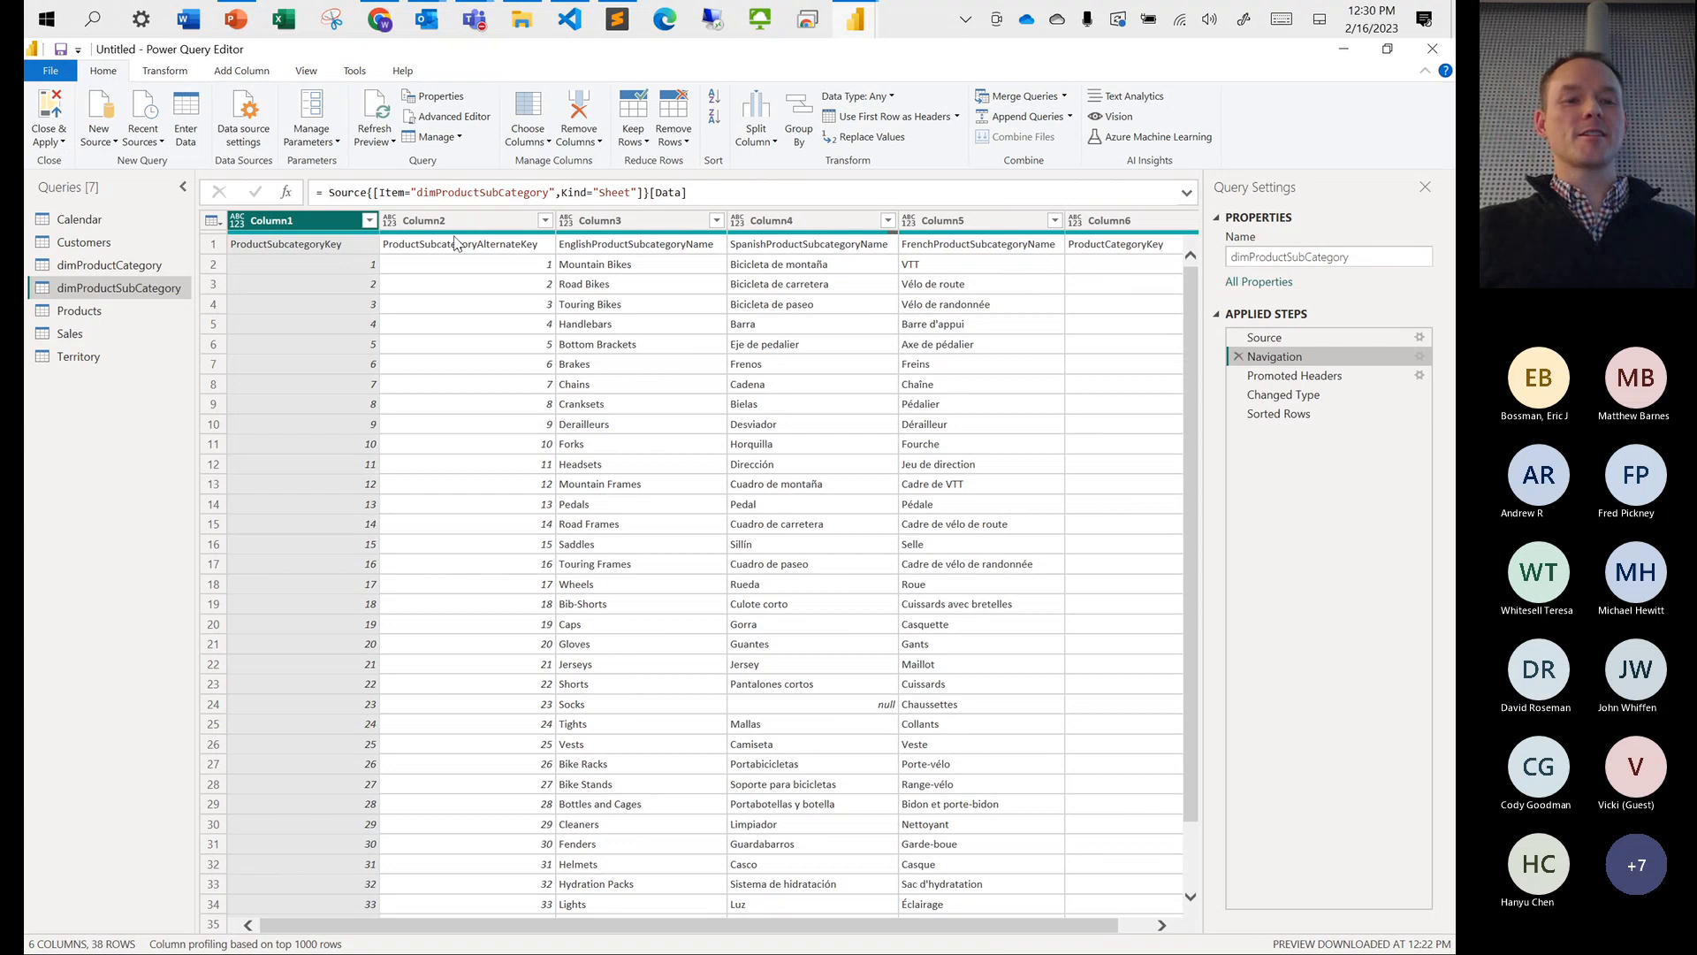
left_click(1303, 380)
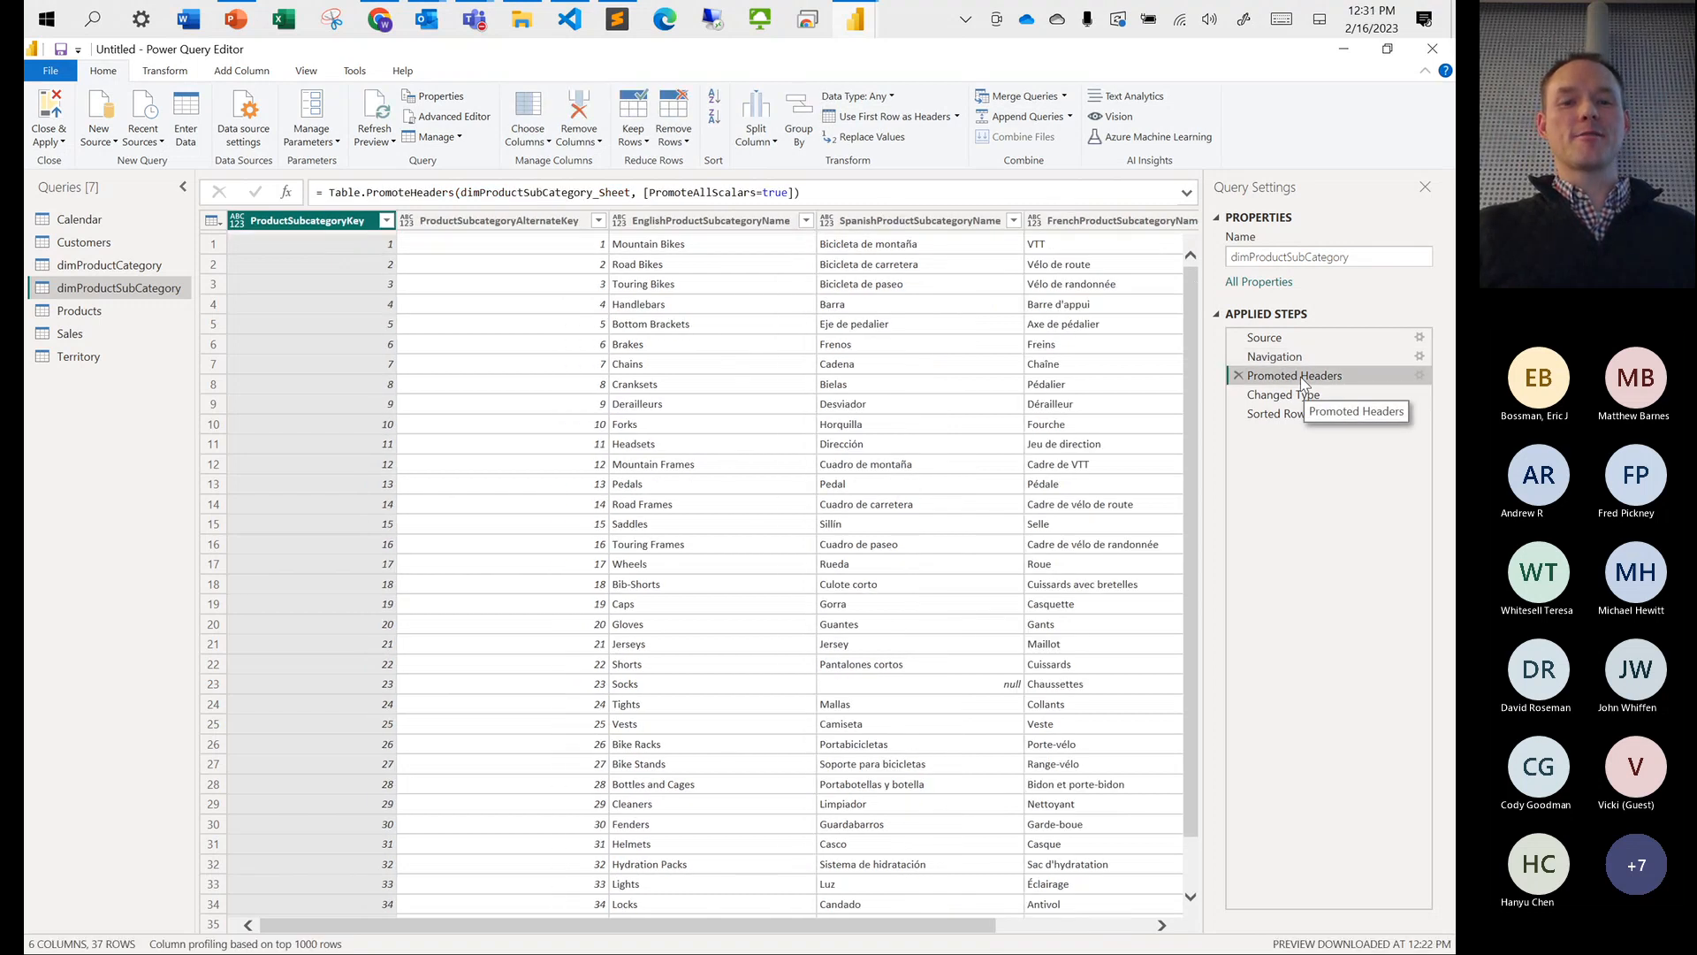
left_click(1302, 396)
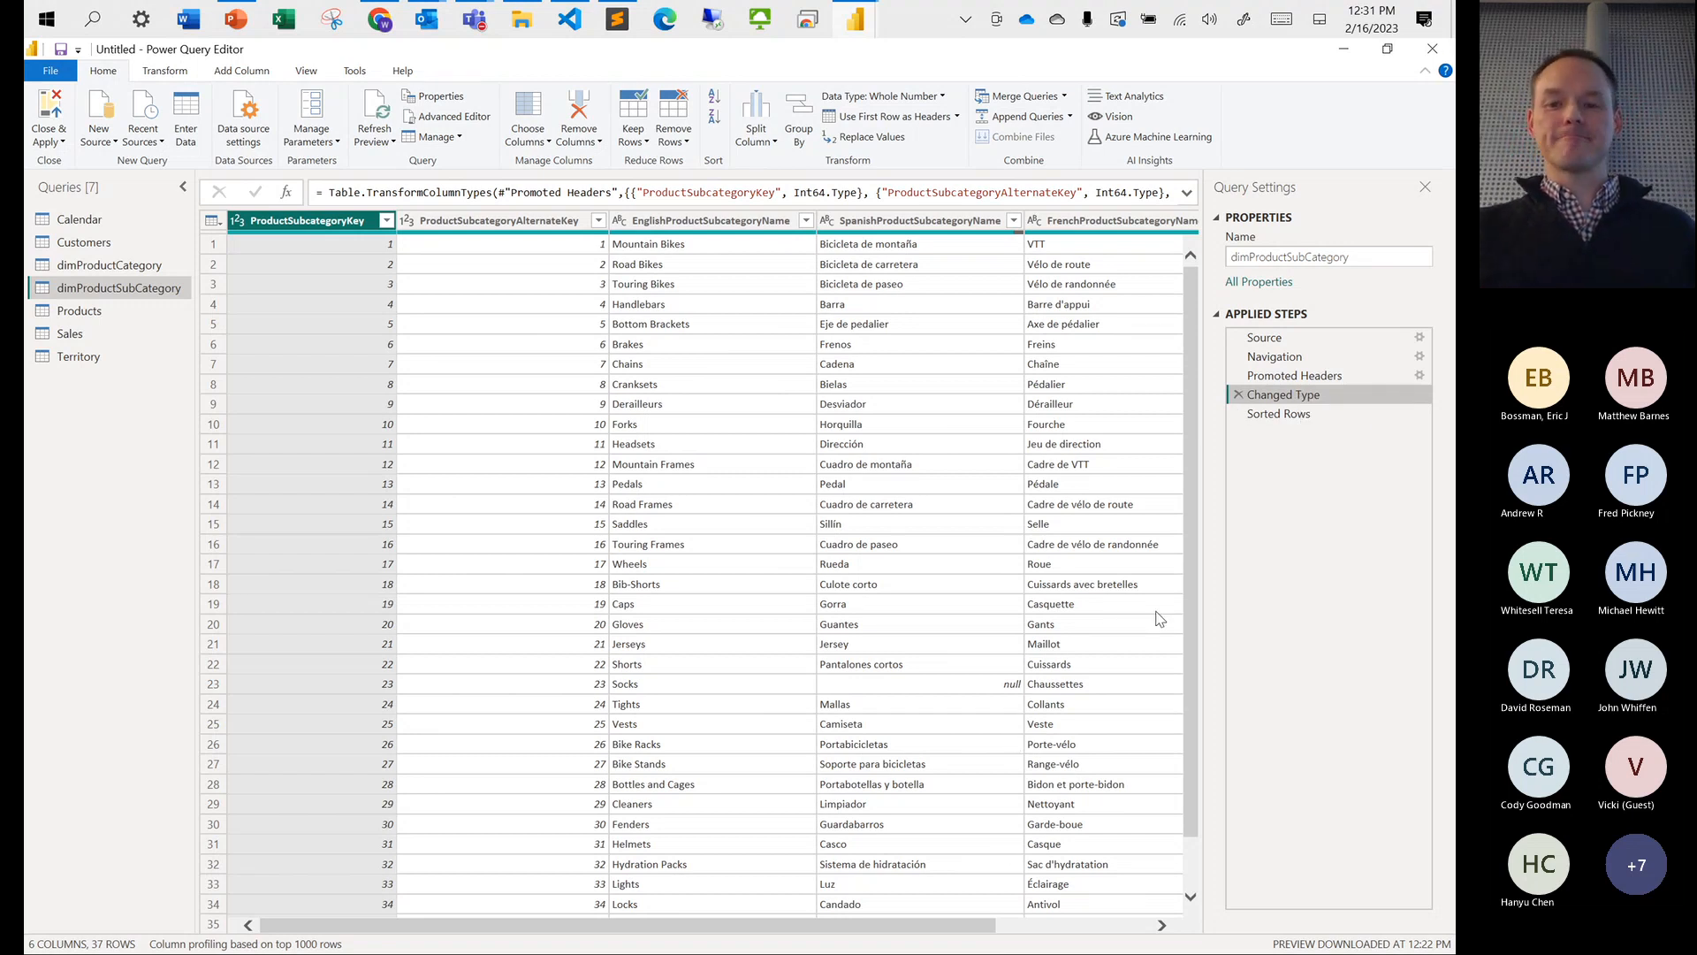
left_click(1291, 359)
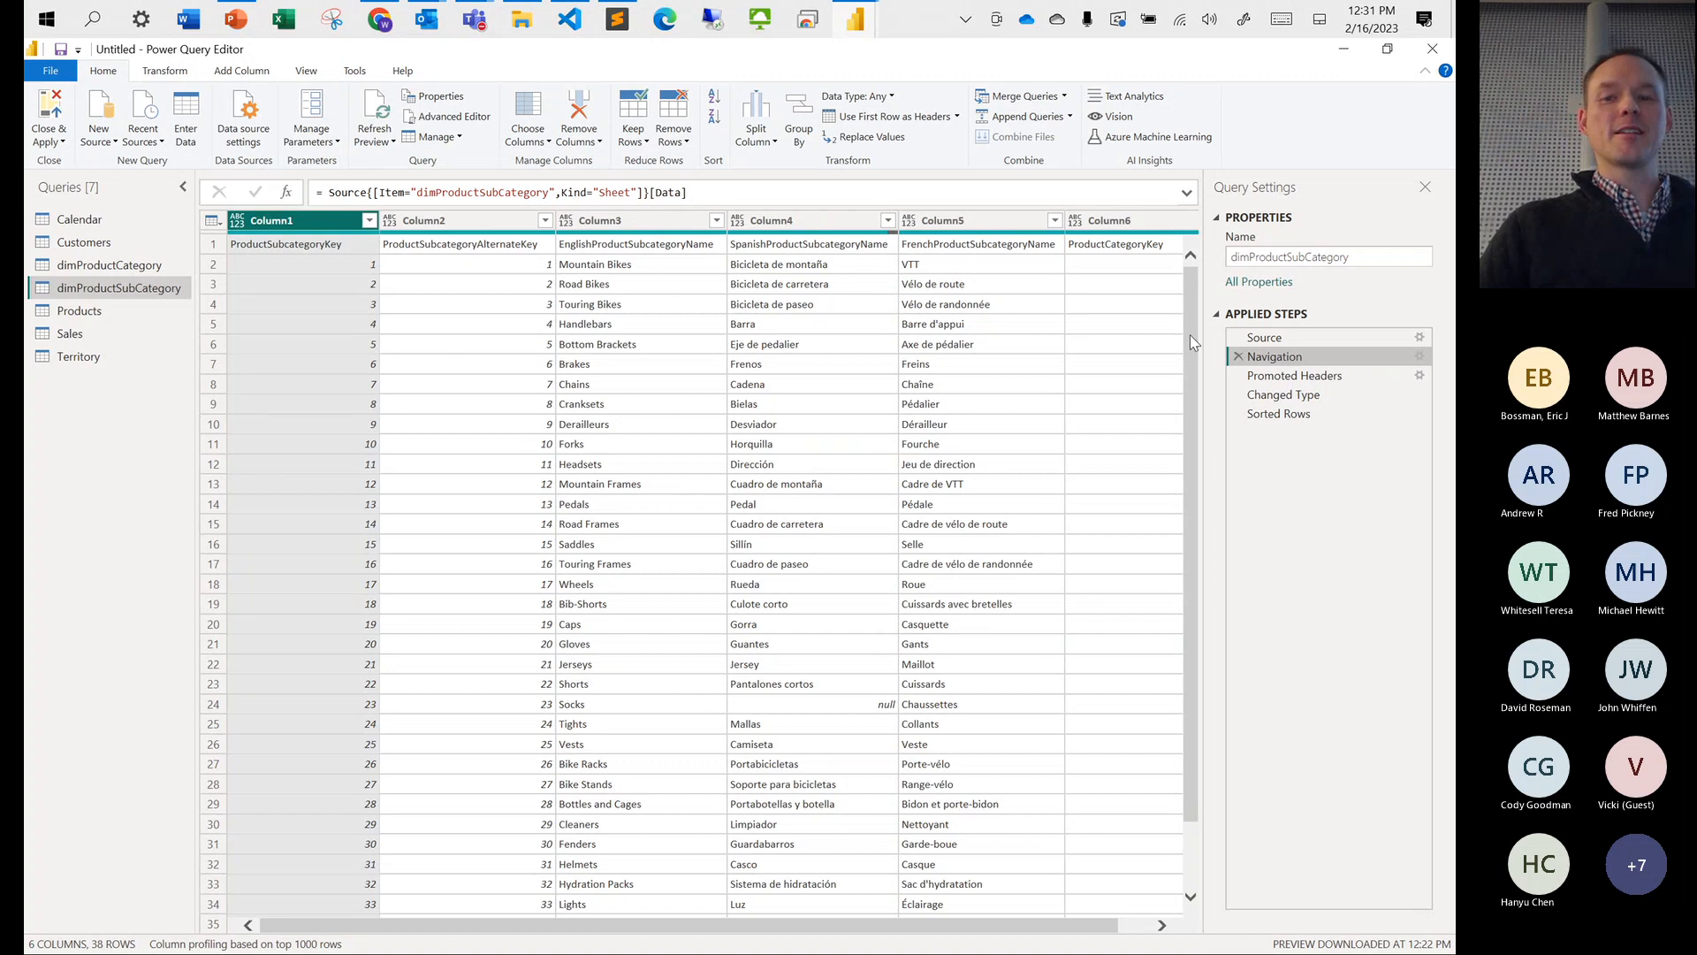
left_click(1273, 377)
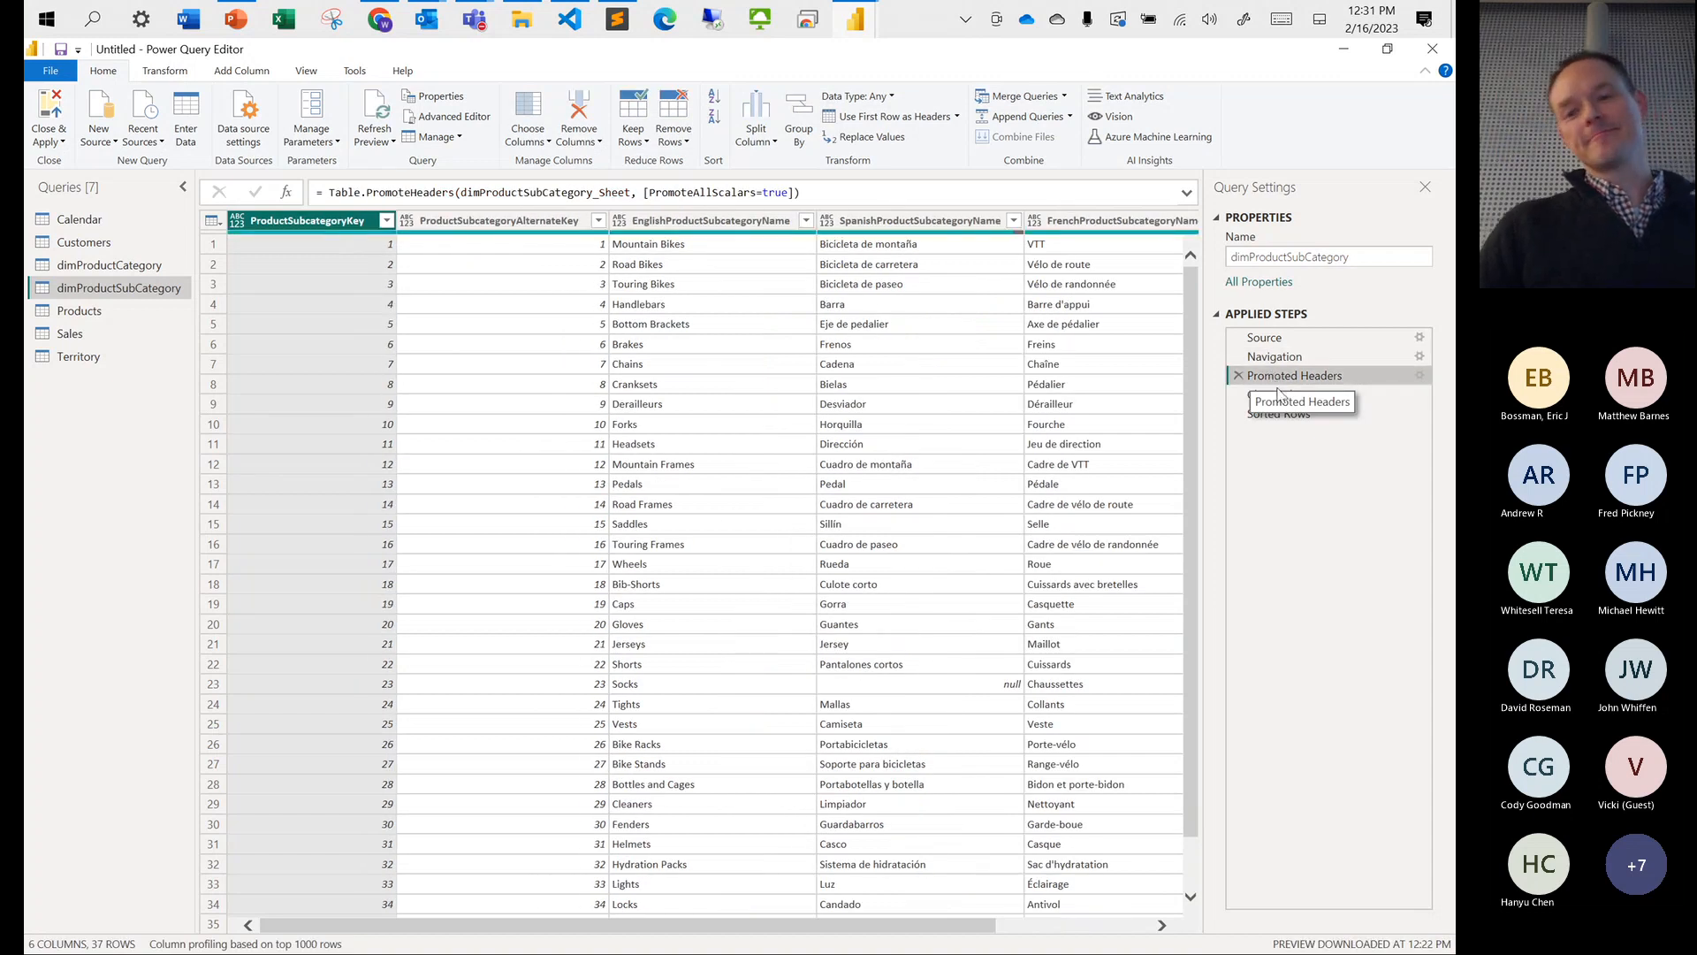
left_click(1292, 398)
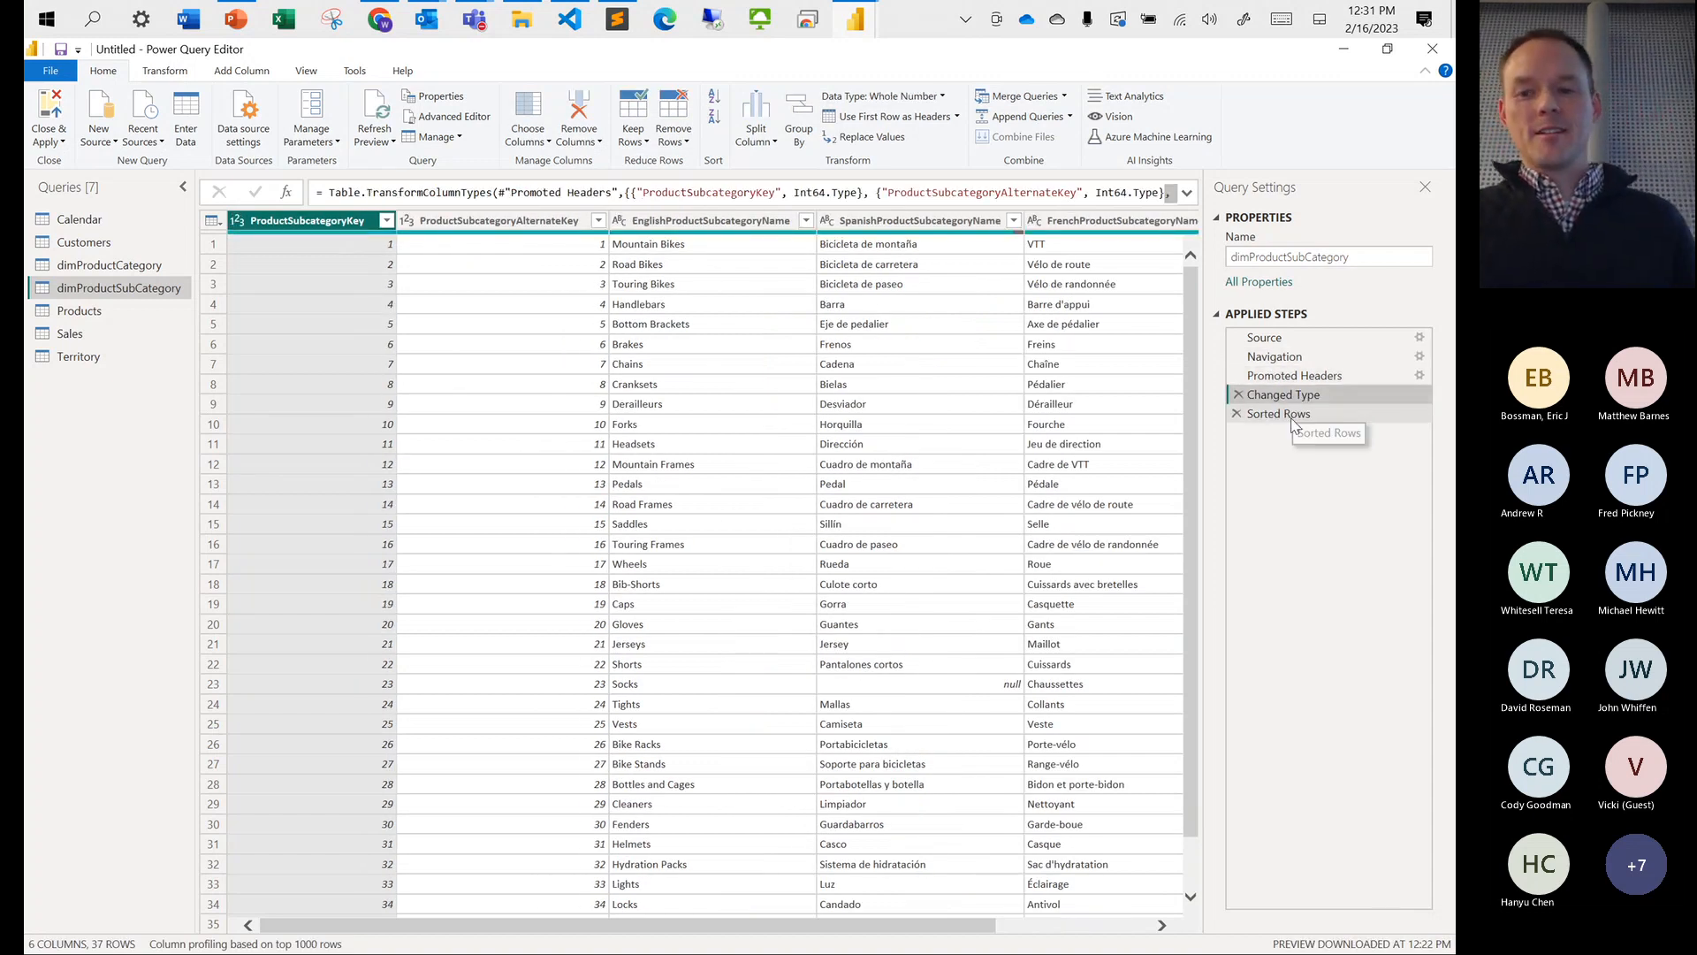
left_click(1292, 421)
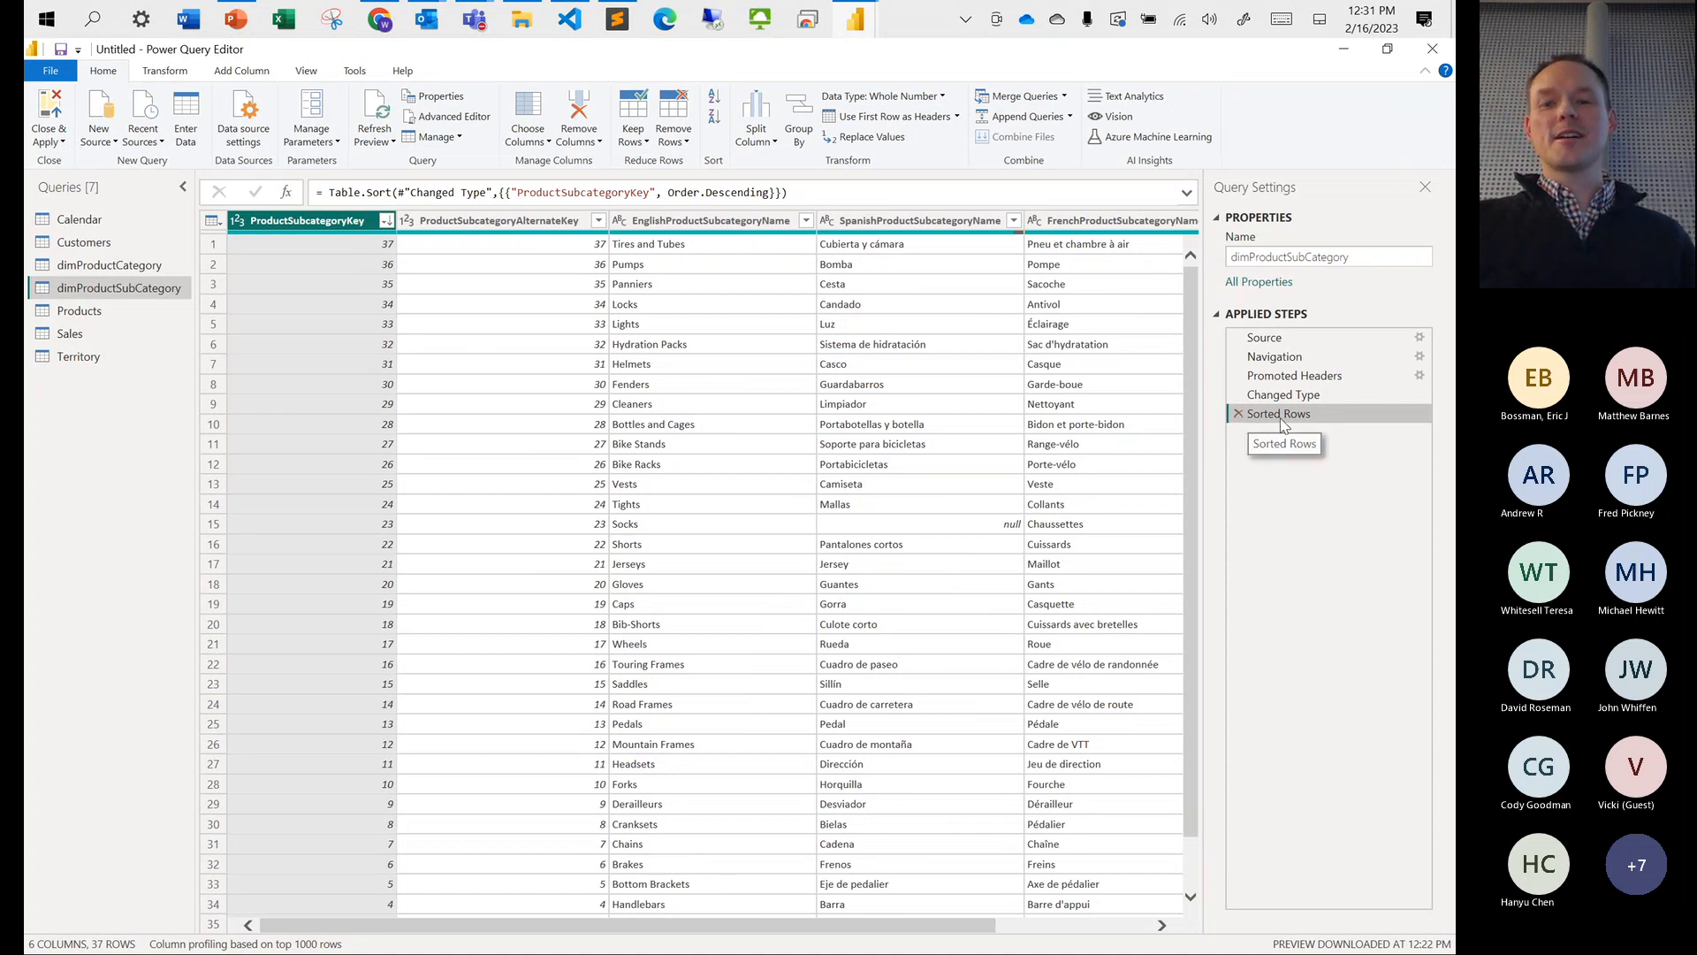
Reorder Changed Type after Sorted Rows and back again, and delete the Sorted Rows step from the query
left_click_drag(1293, 398, 1291, 424)
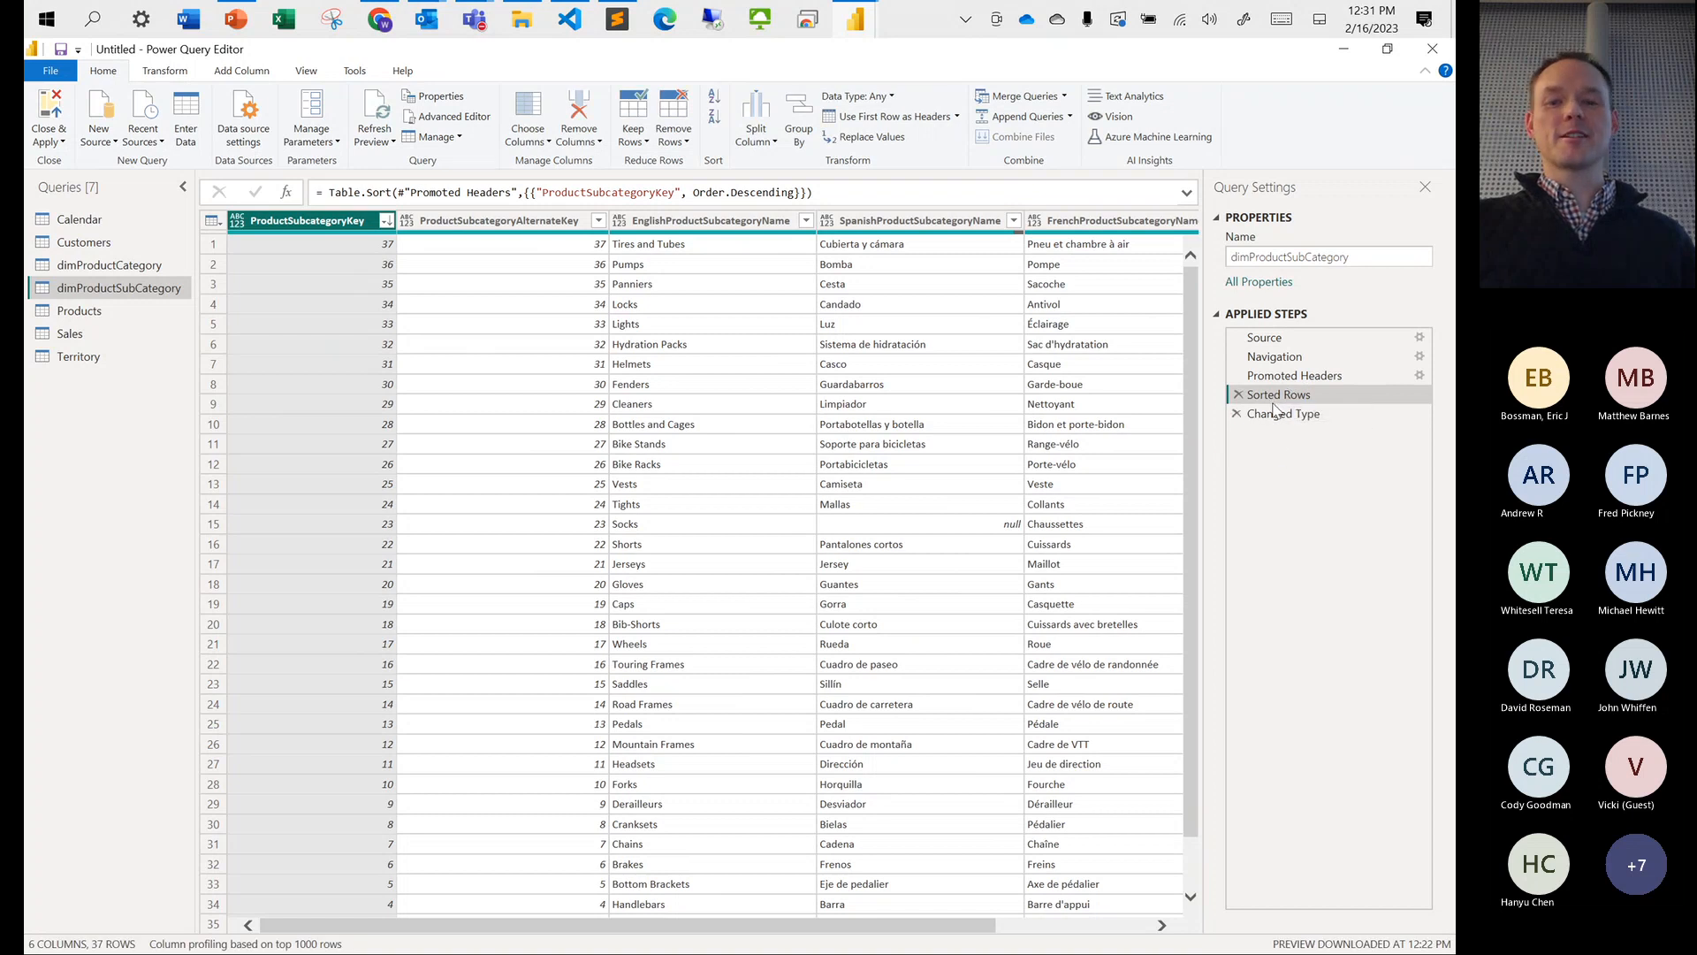
left_click_drag(1282, 395, 1282, 425)
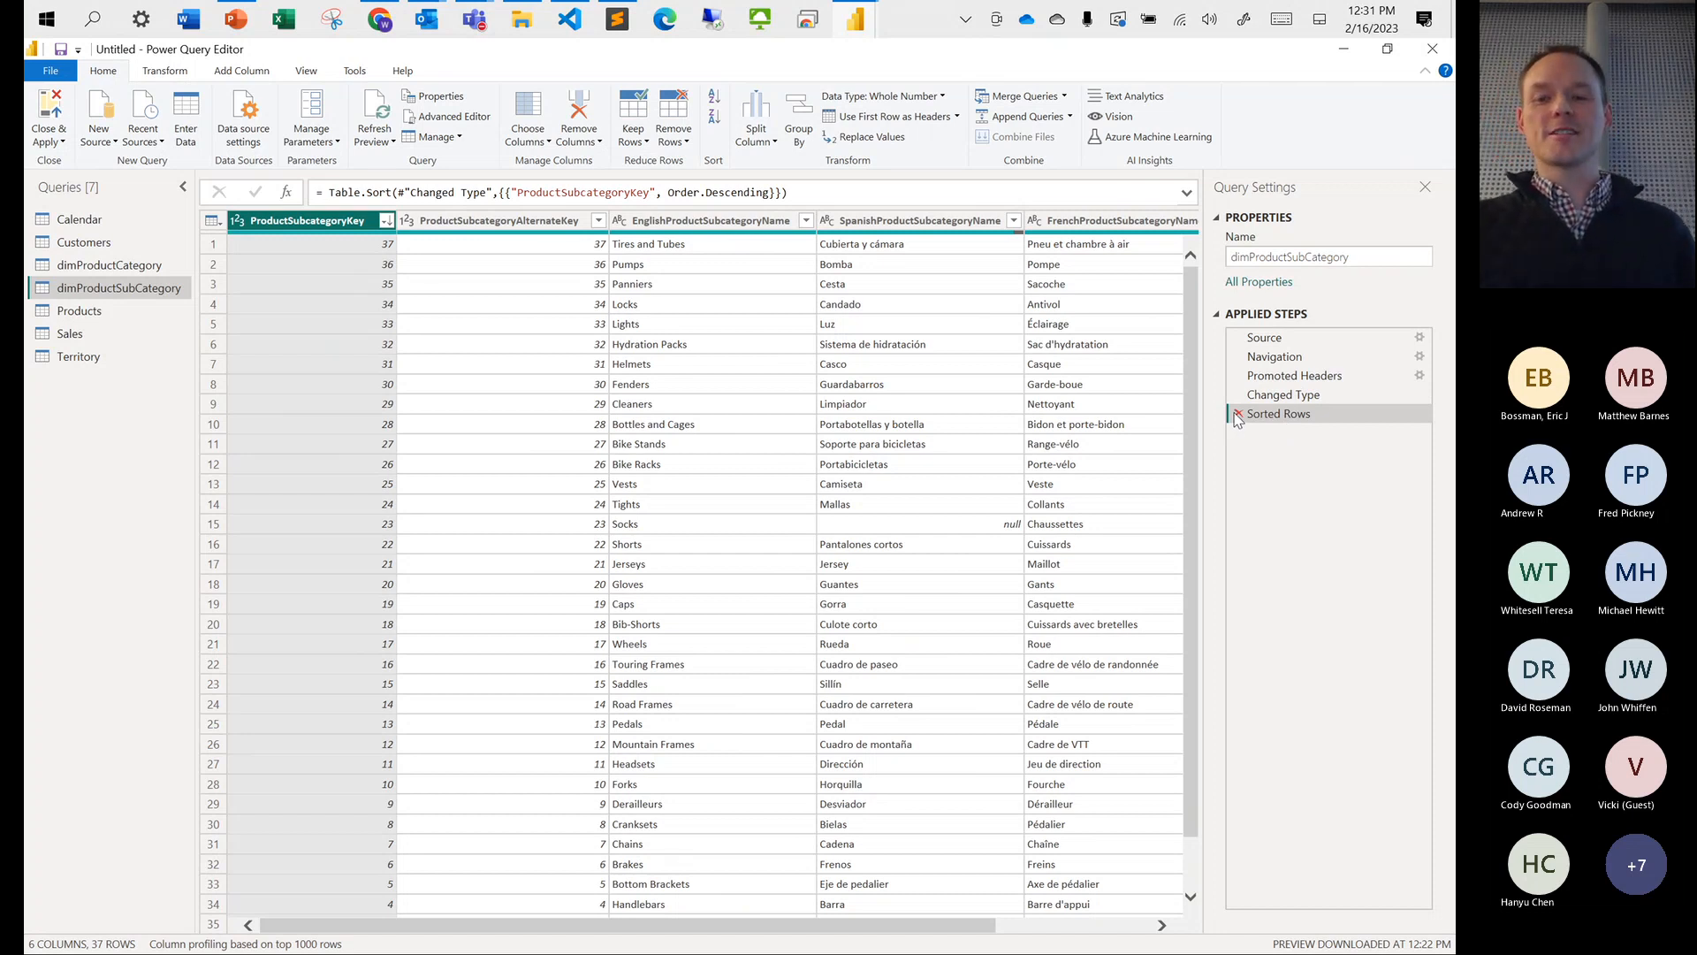
left_click(1239, 413)
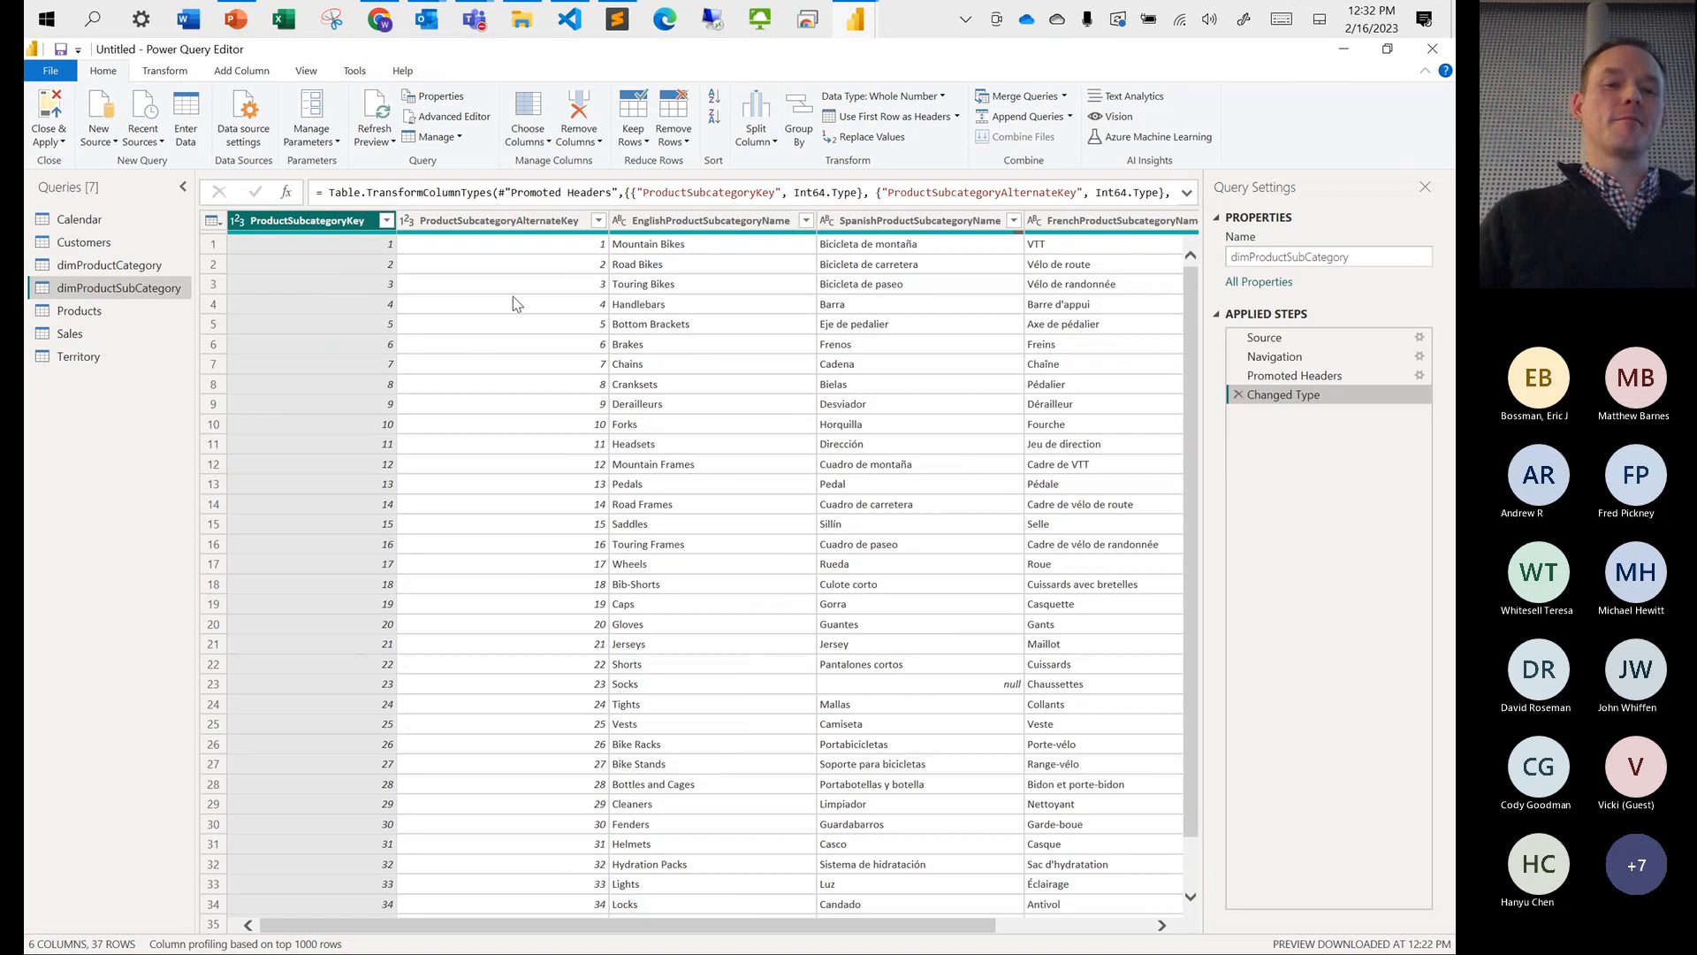
Sort dimProductSubCategory by ProductSubcategoryKey in descending order, and delete the resulting Sorted Rows step
left_click(387, 221)
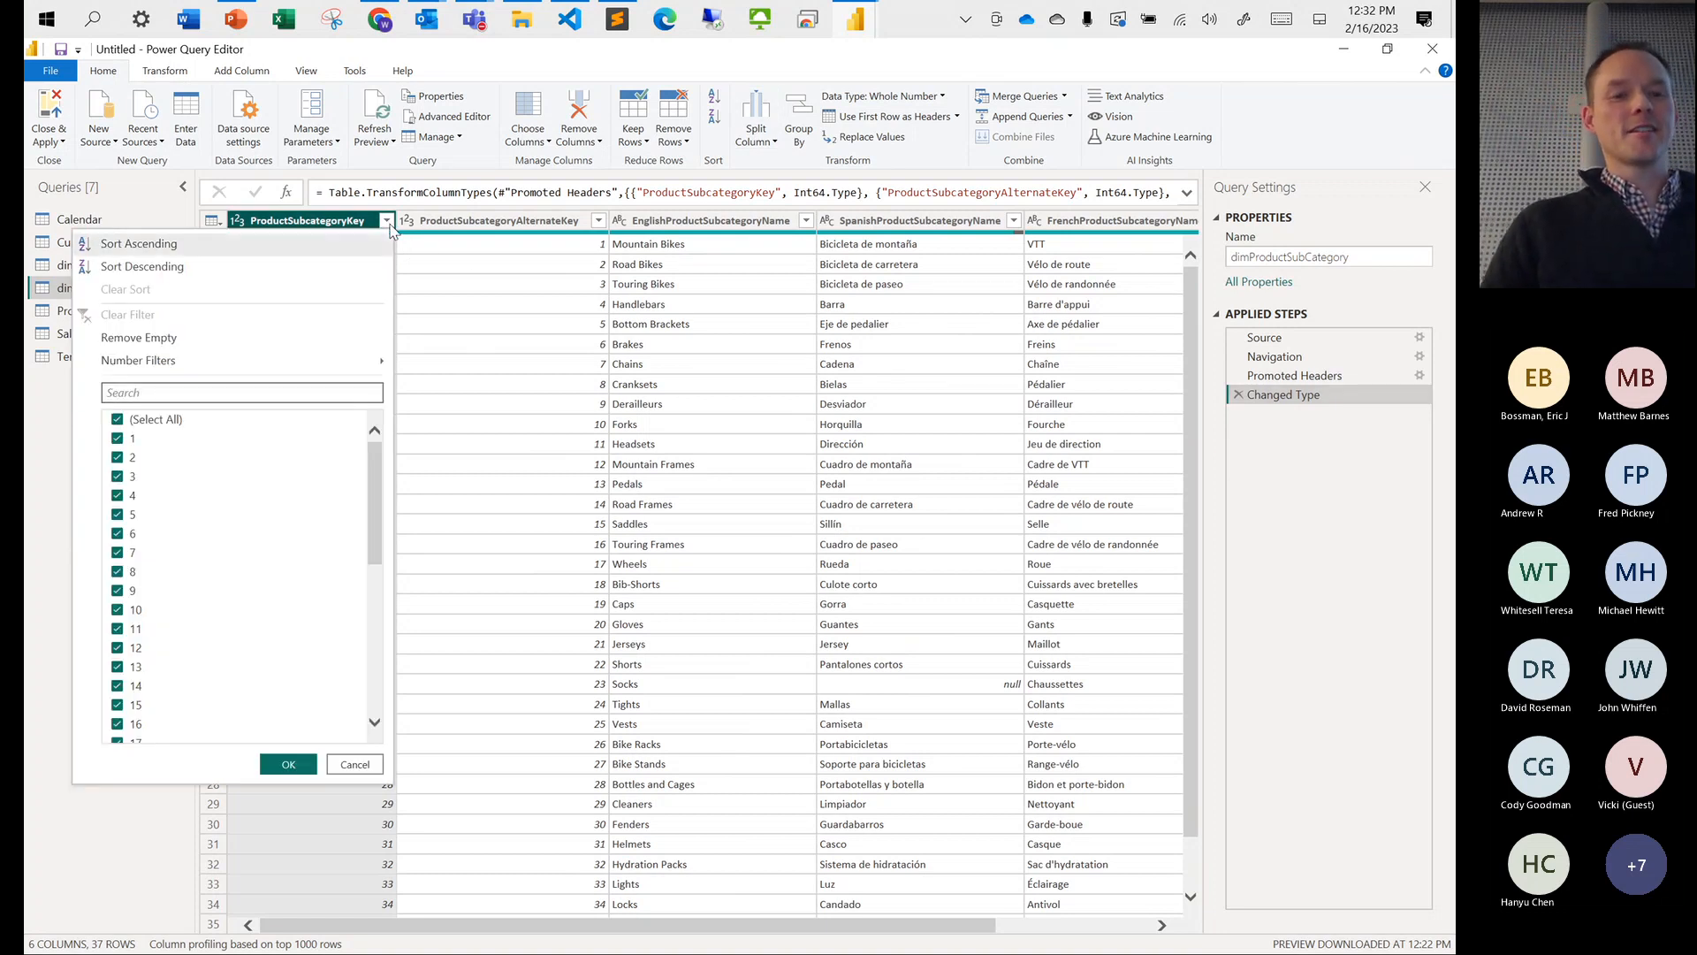
left_click(172, 269)
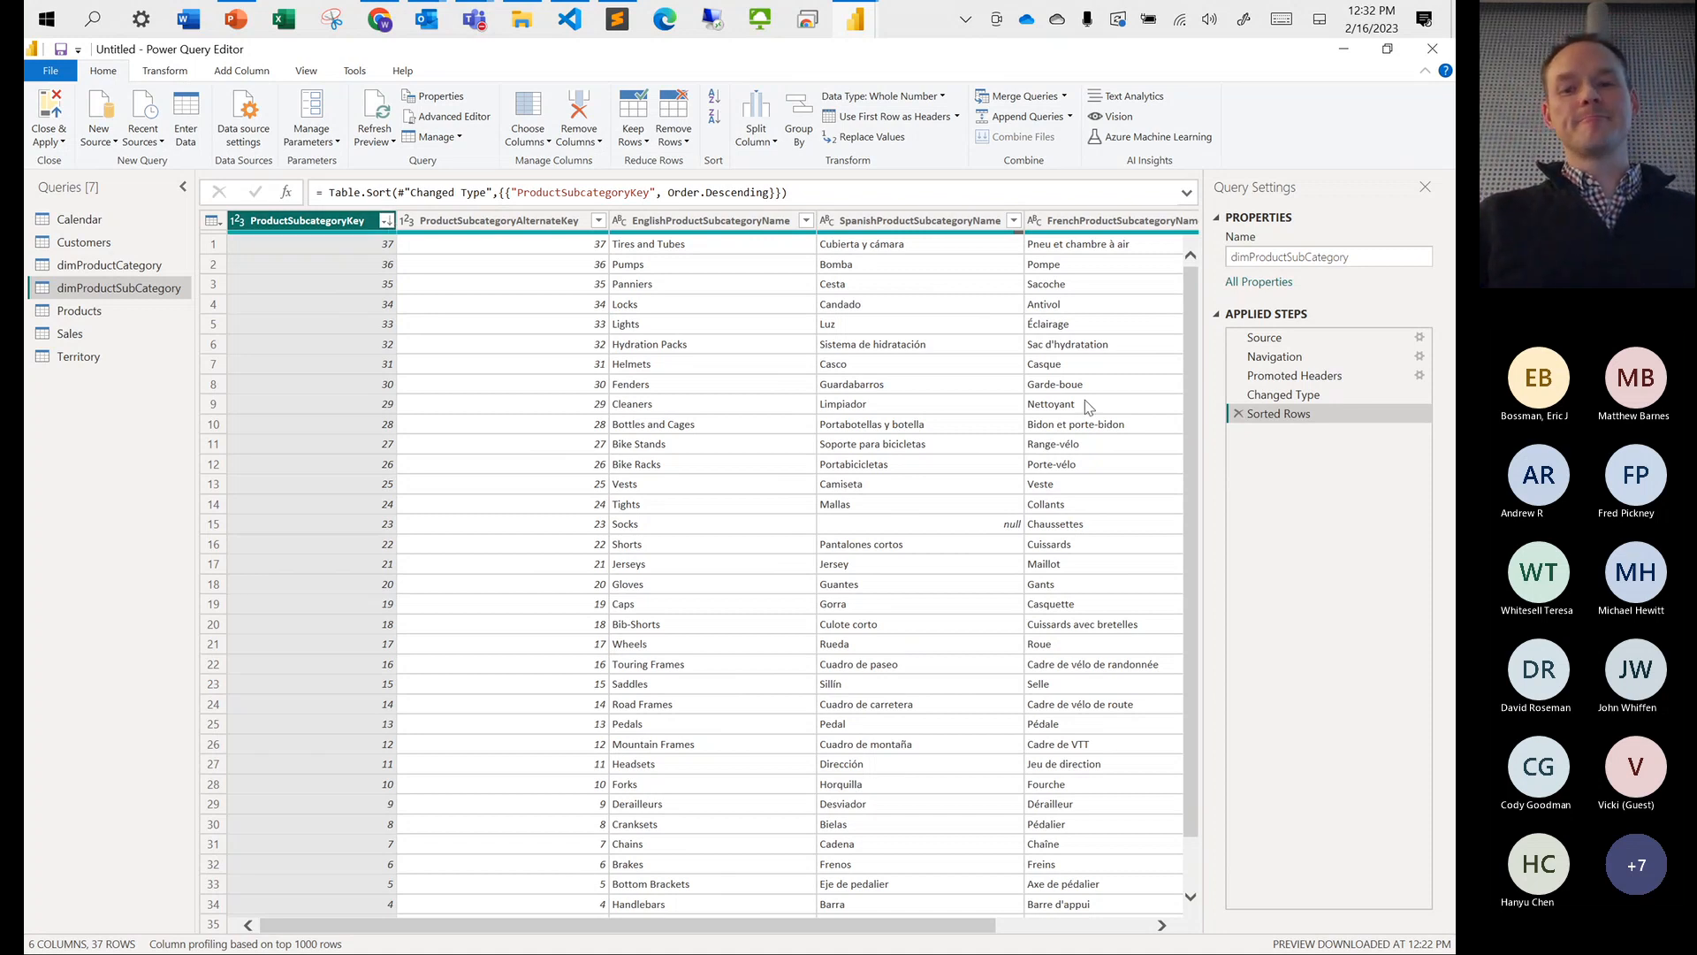
left_click(1238, 415)
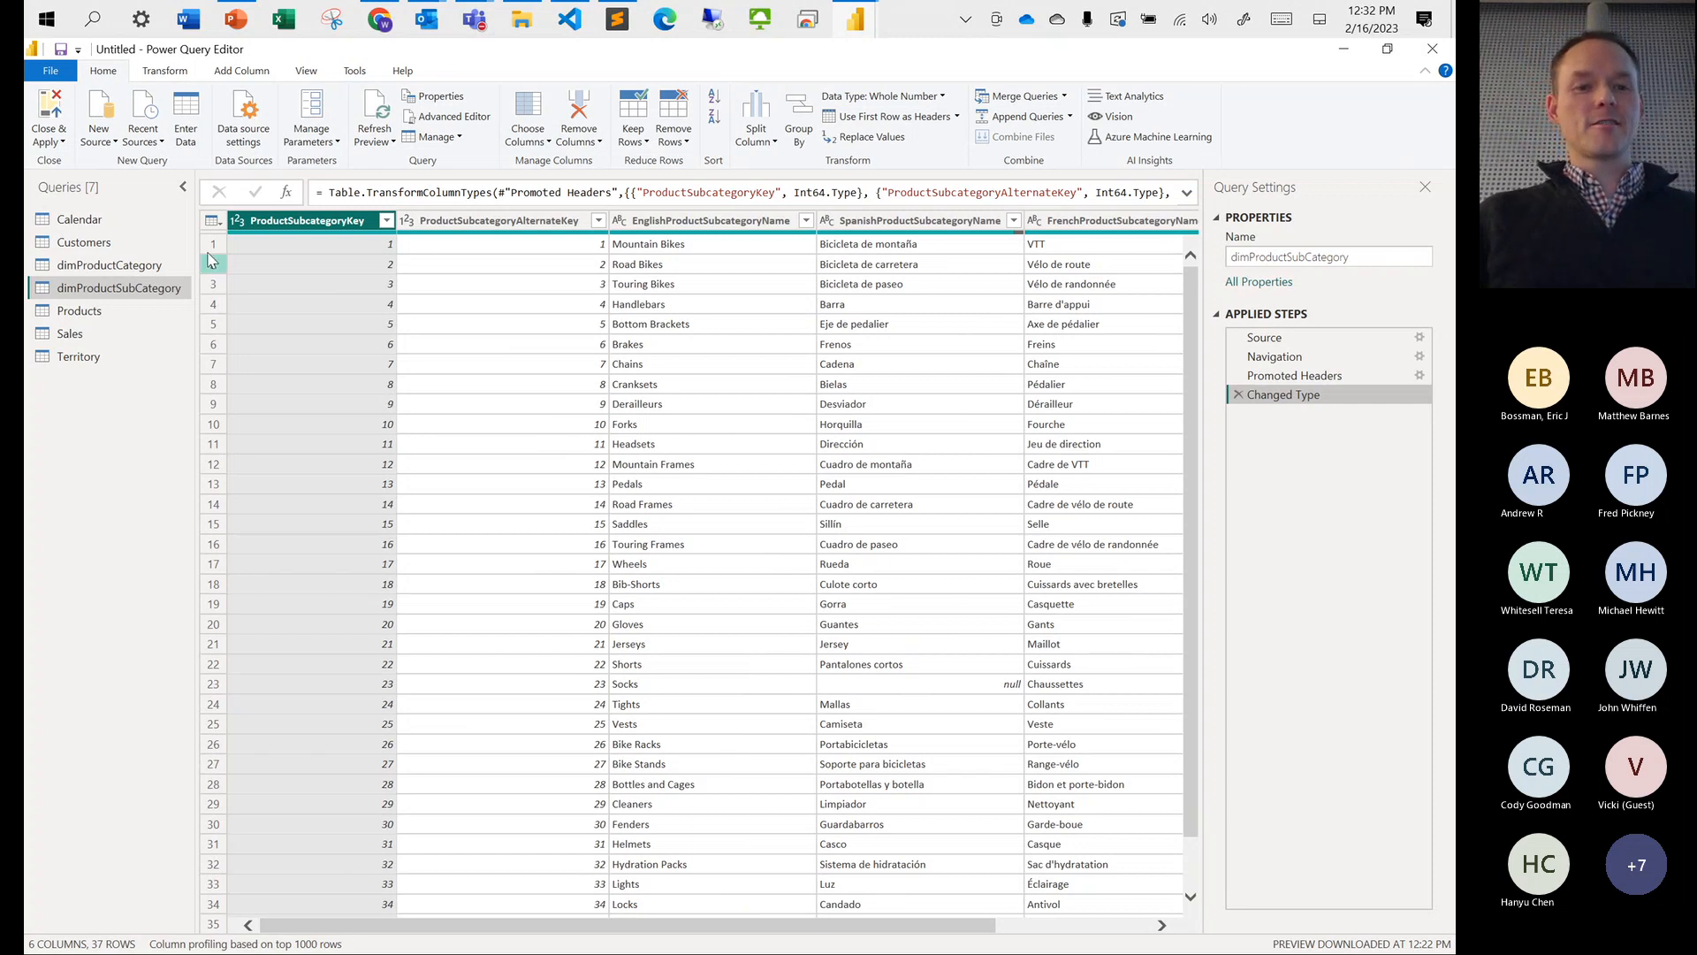
Look through the dimProductCategory and Customers queries, and return to the dimProductSubCategory data with its preview pane open
left_click(290, 251)
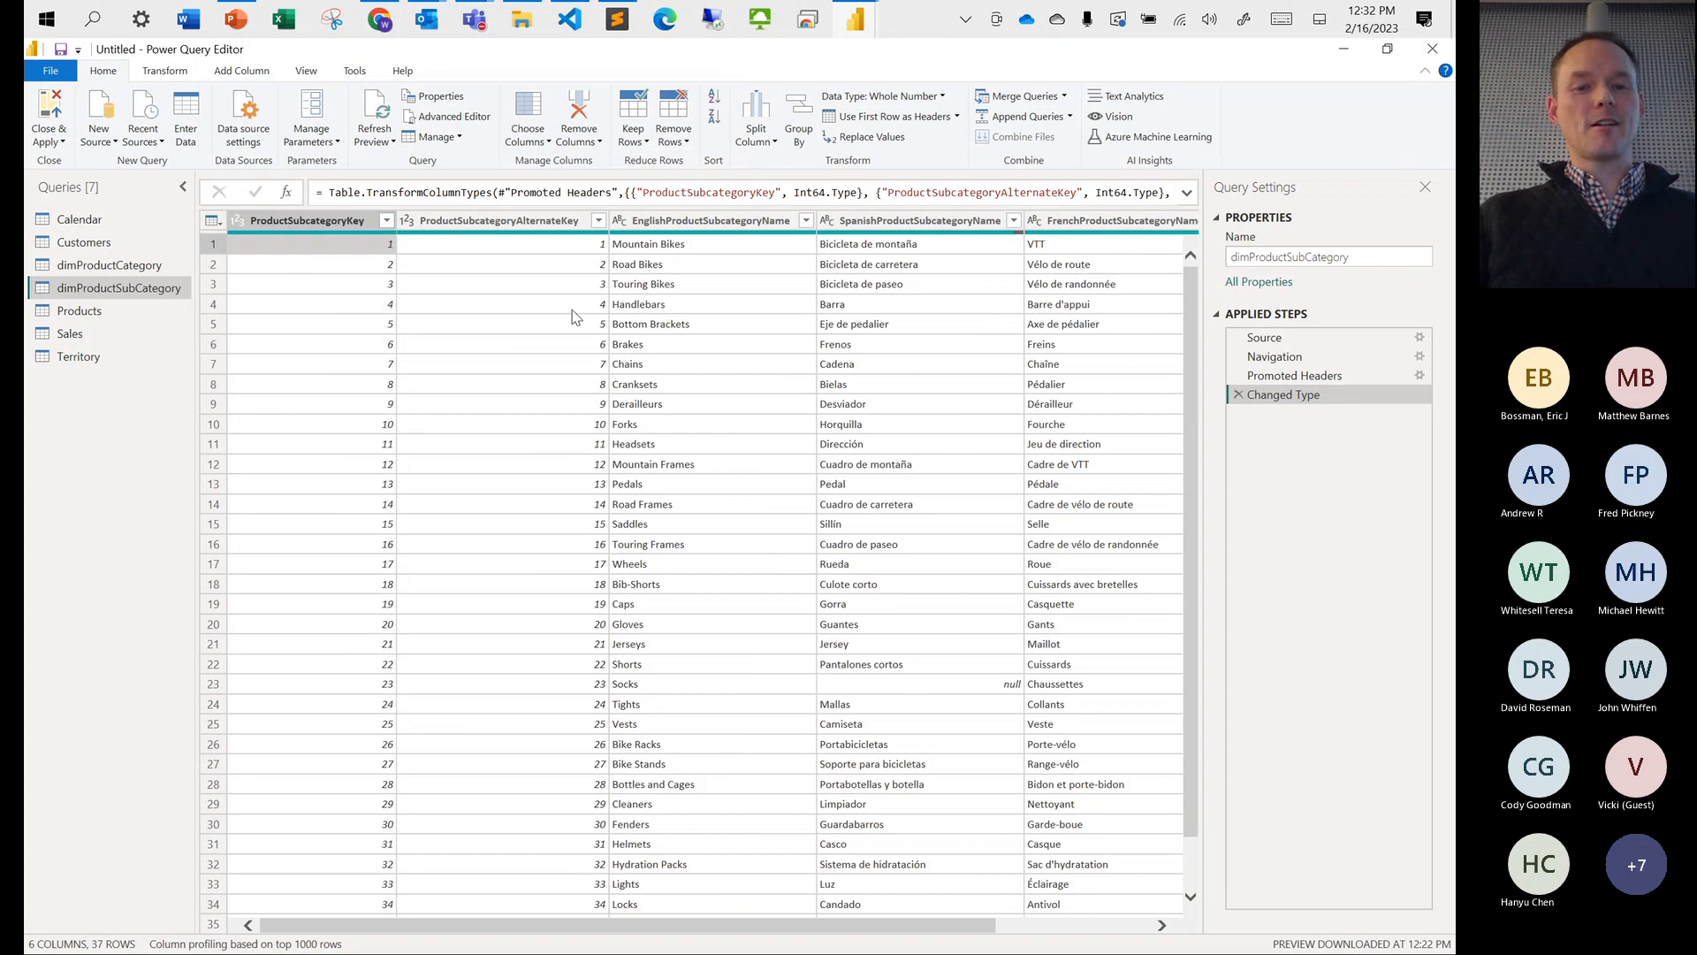
left_click_drag(434, 925, 331, 952)
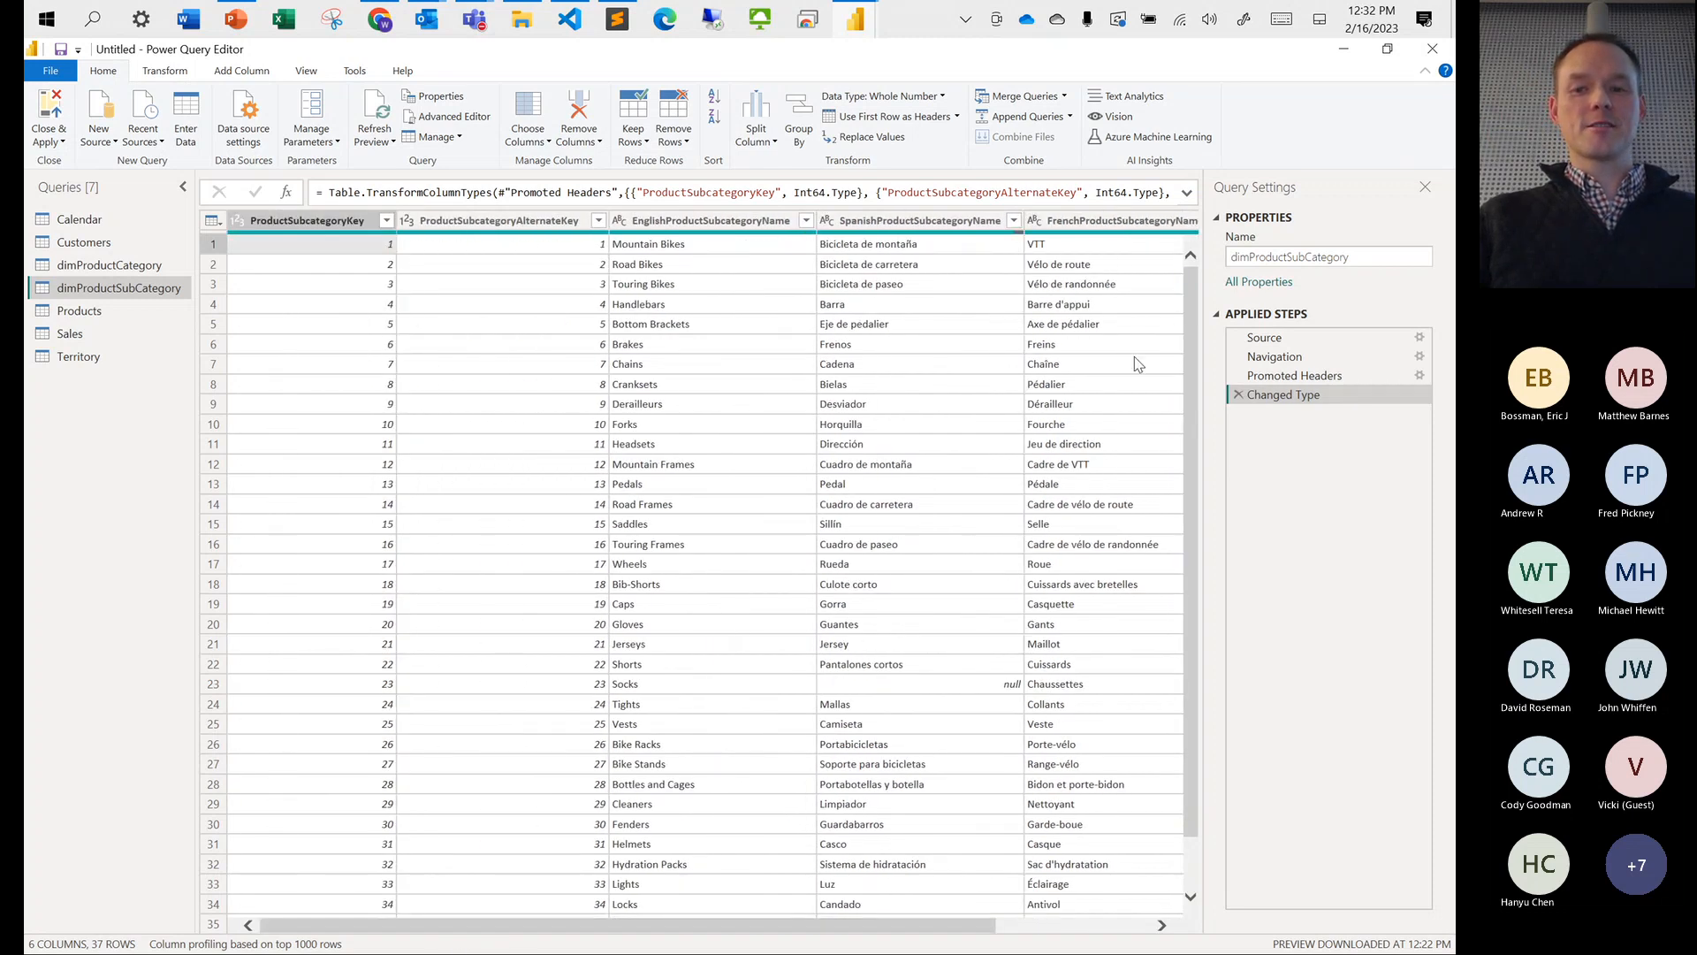
left_click_drag(1191, 397, 1167, 274)
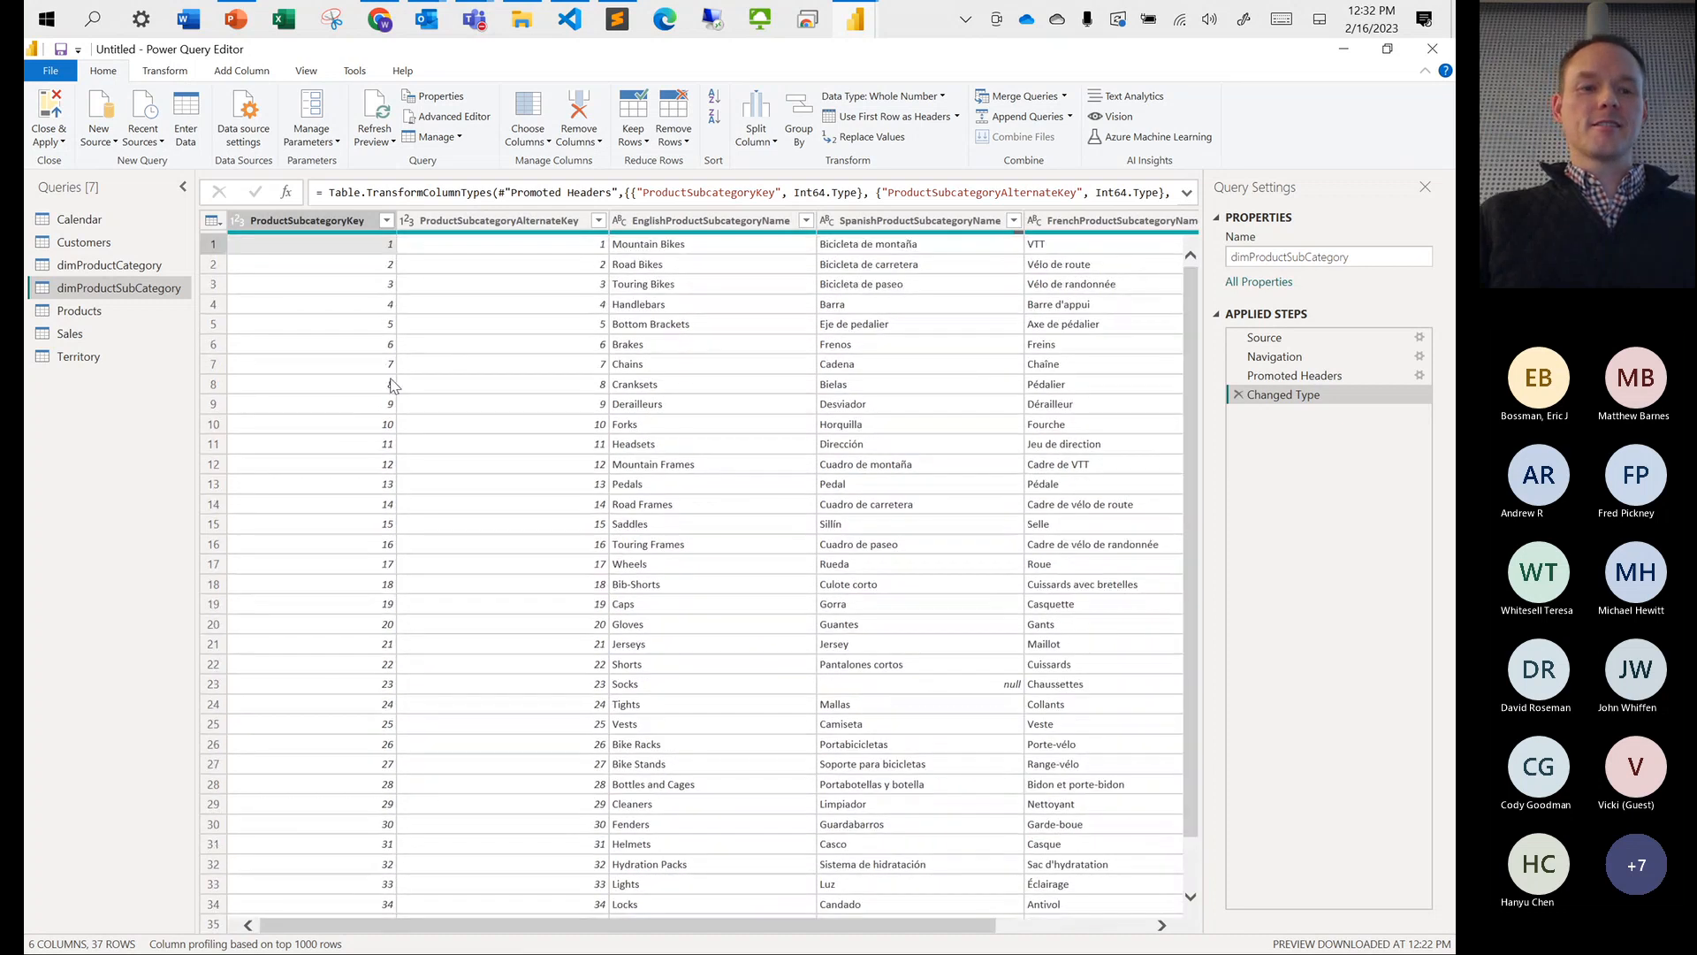
left_click(102, 267)
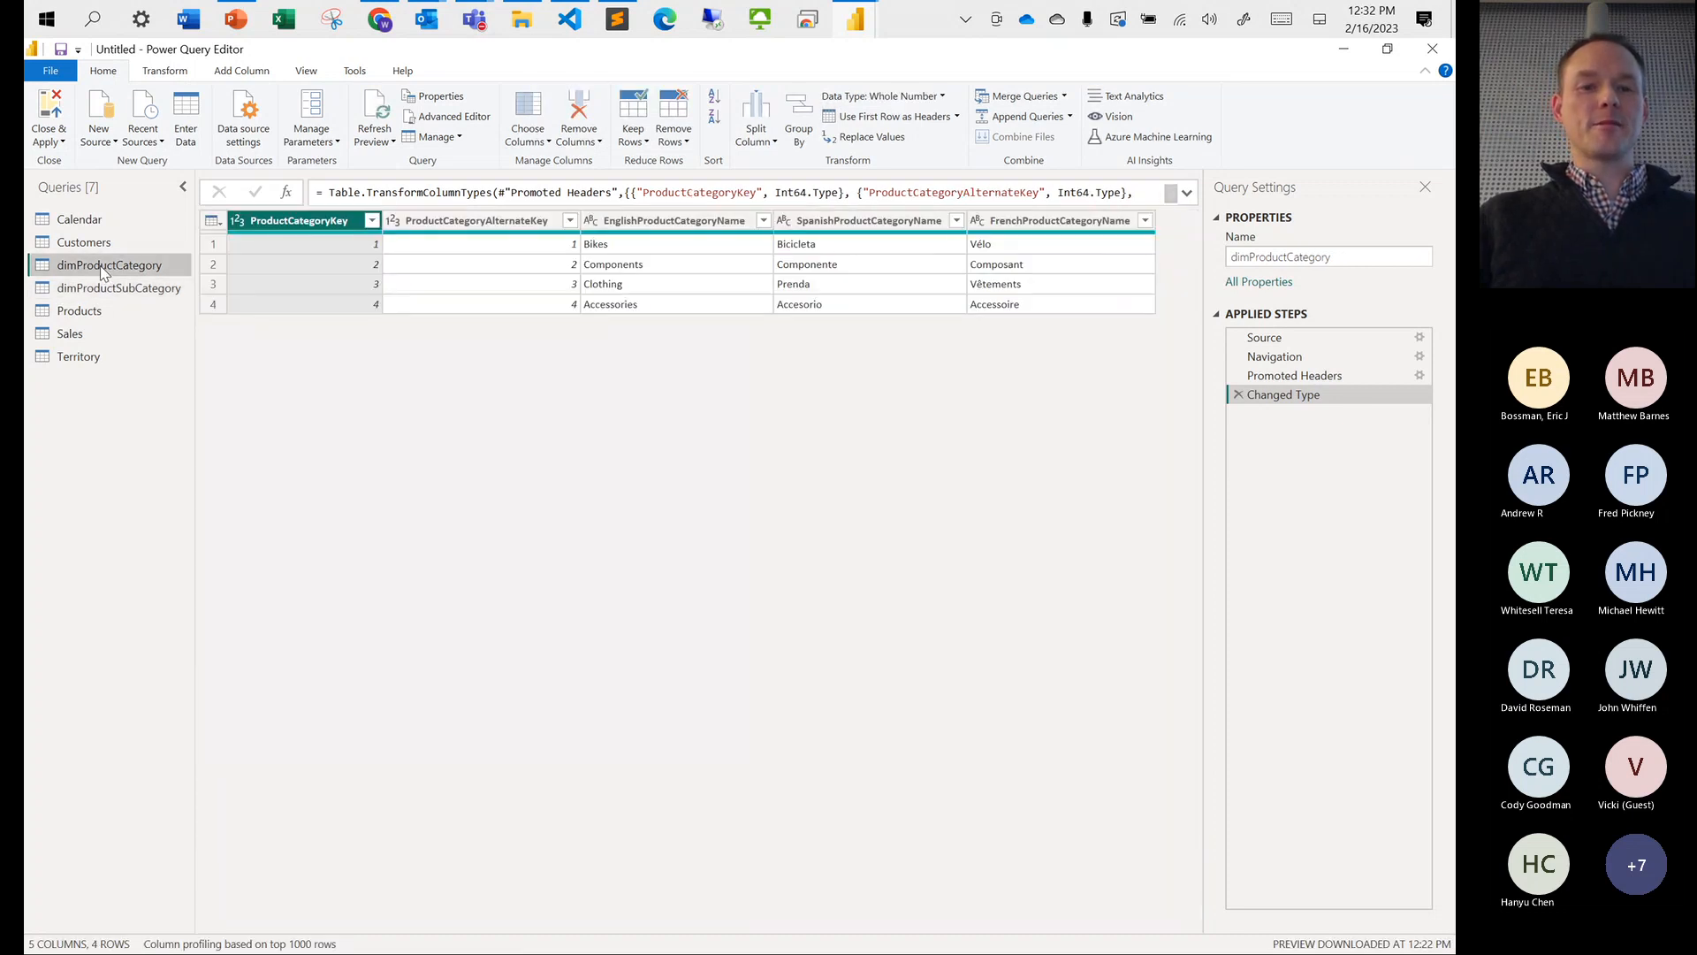
left_click(88, 246)
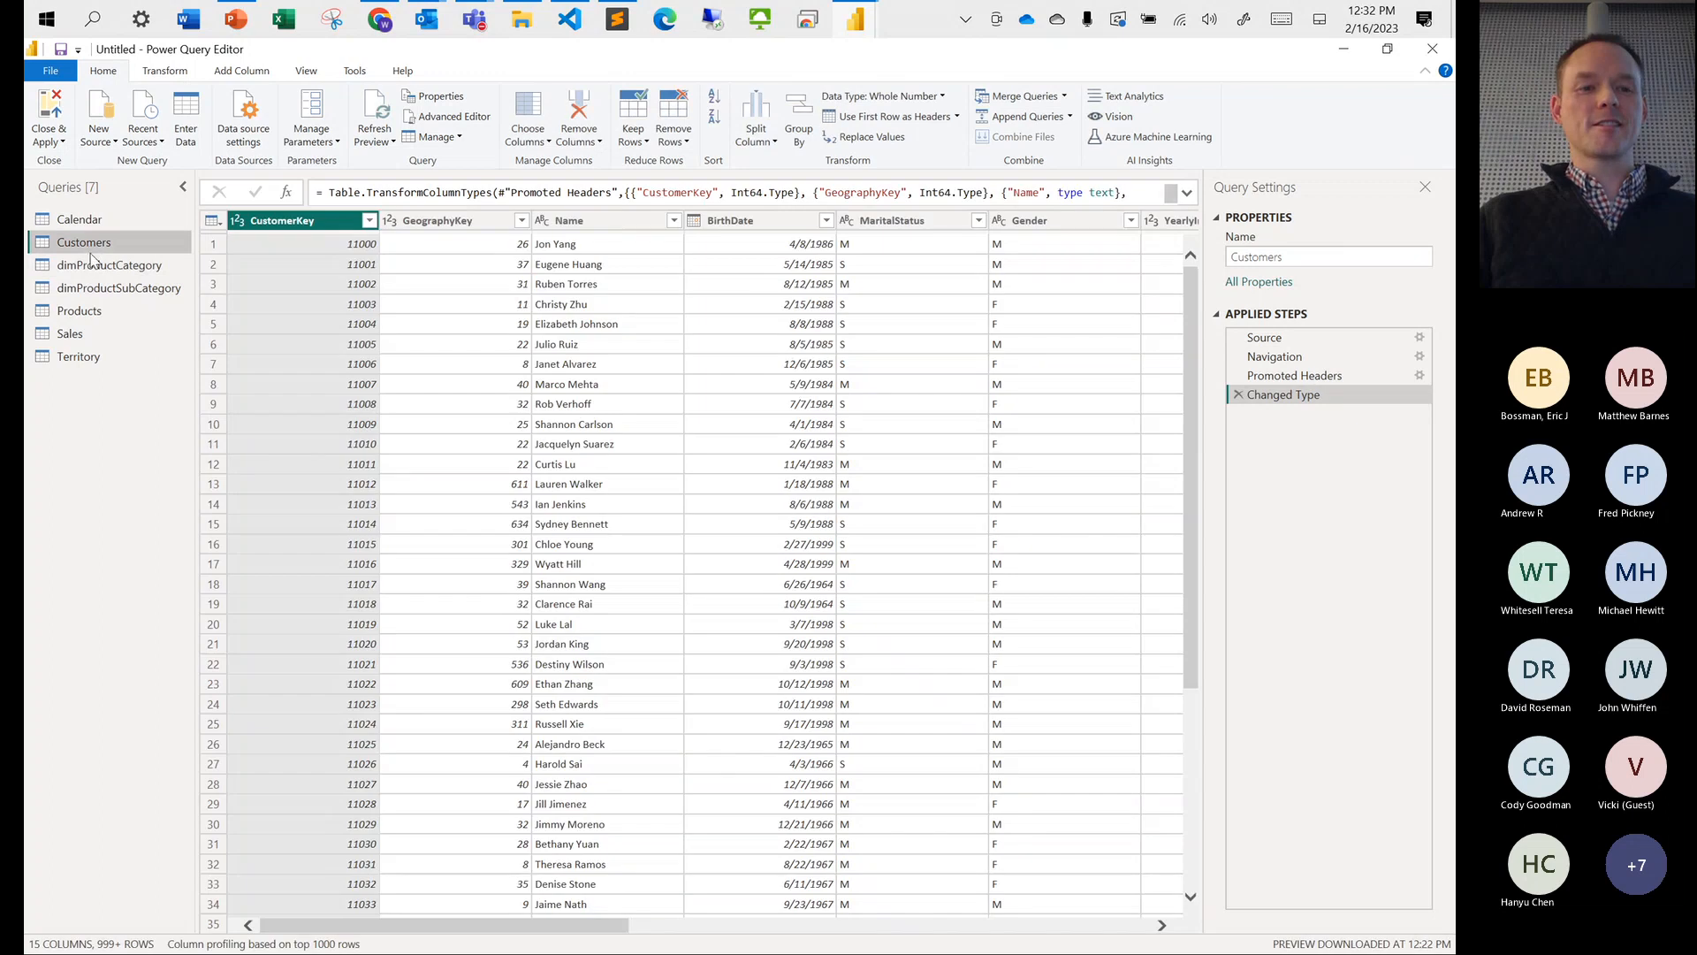
left_click(93, 266)
left_click(99, 292)
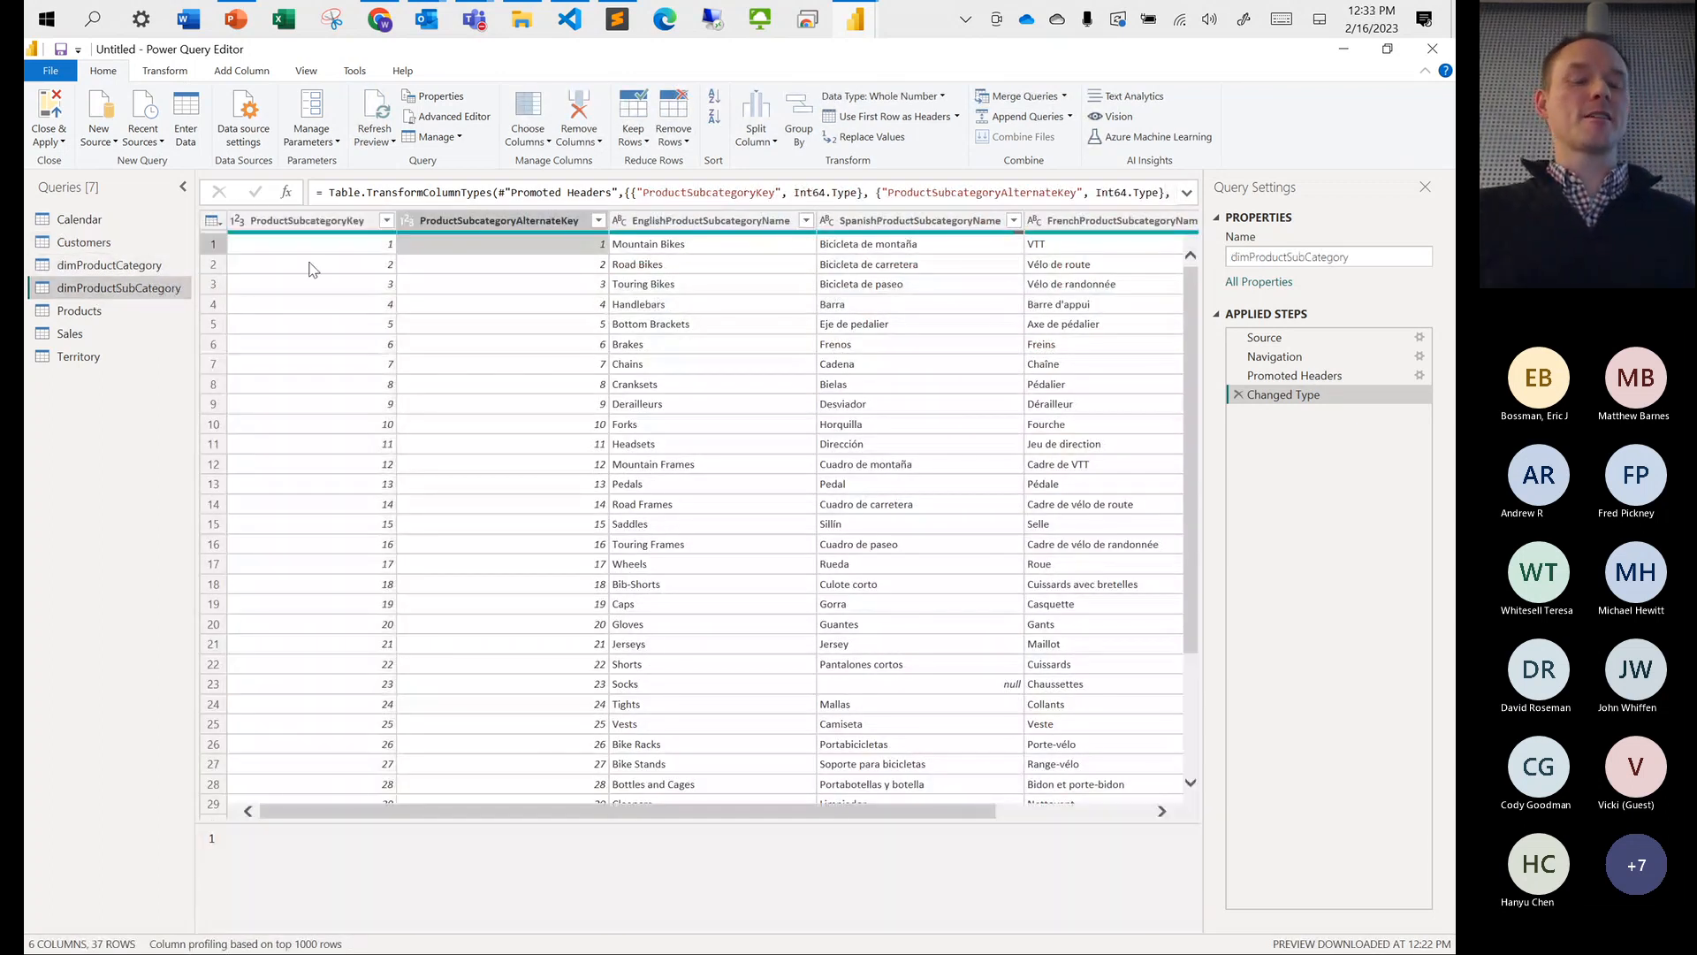
Preview the first dimProductSubCategory record in an enlarged detail pane, and preview the second row's ProductSubcategoryKey value
left_click(215, 245)
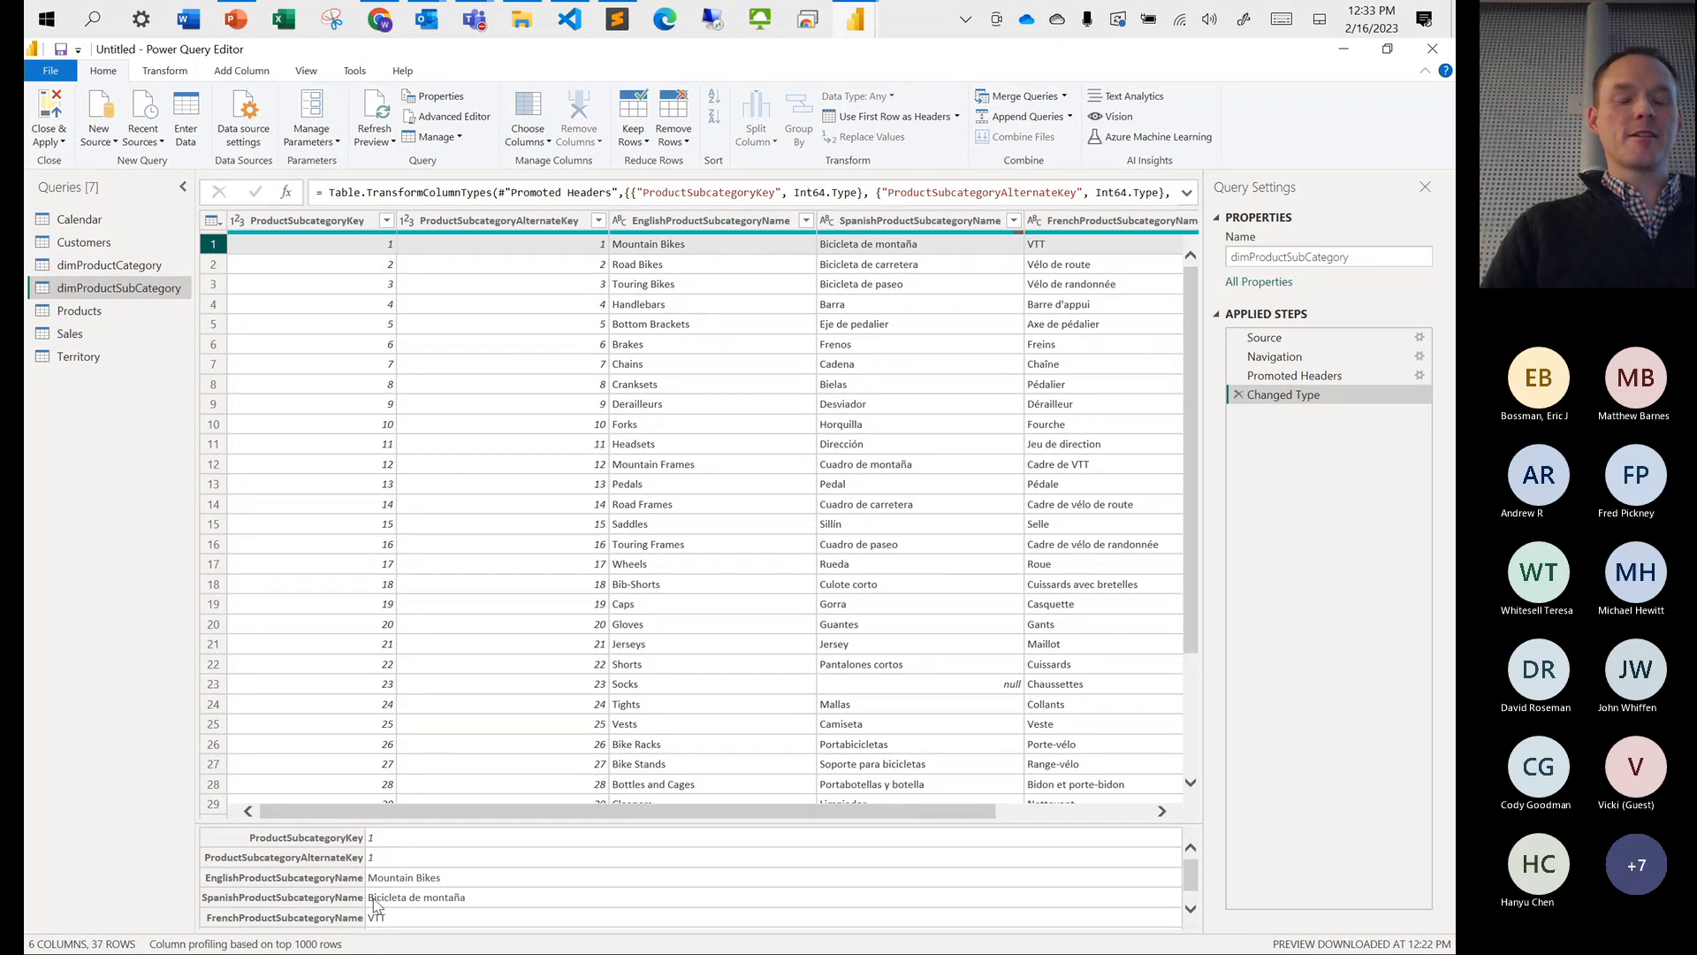
left_click_drag(389, 822, 356, 621)
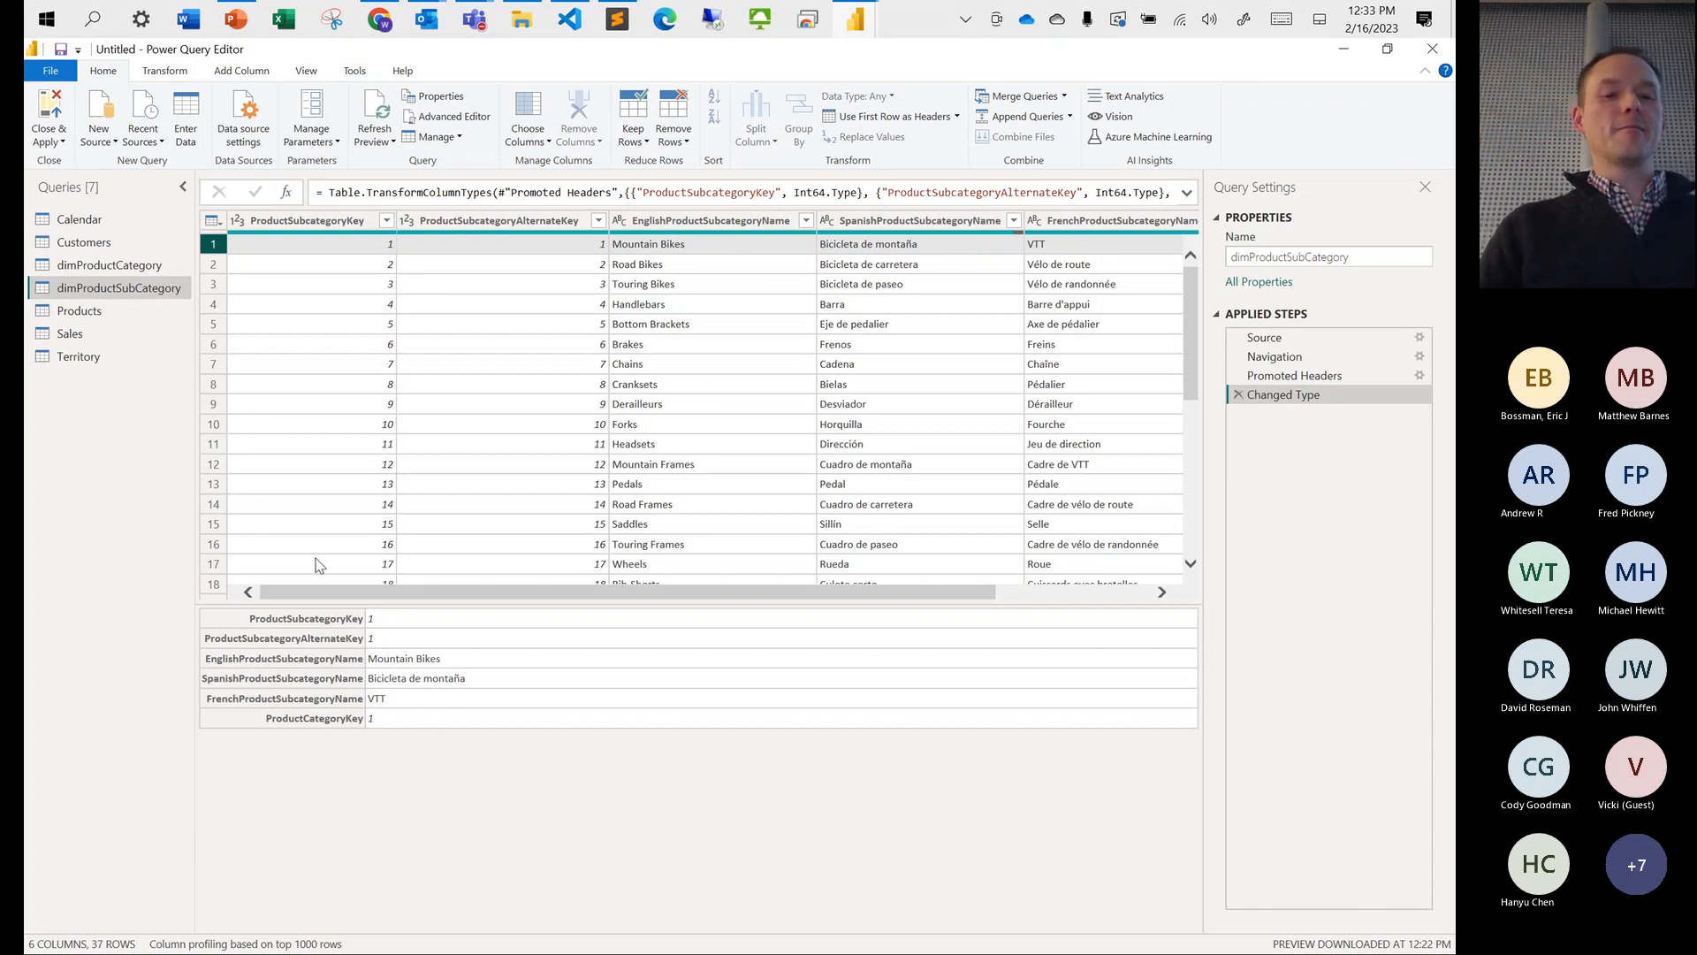
left_click(254, 267)
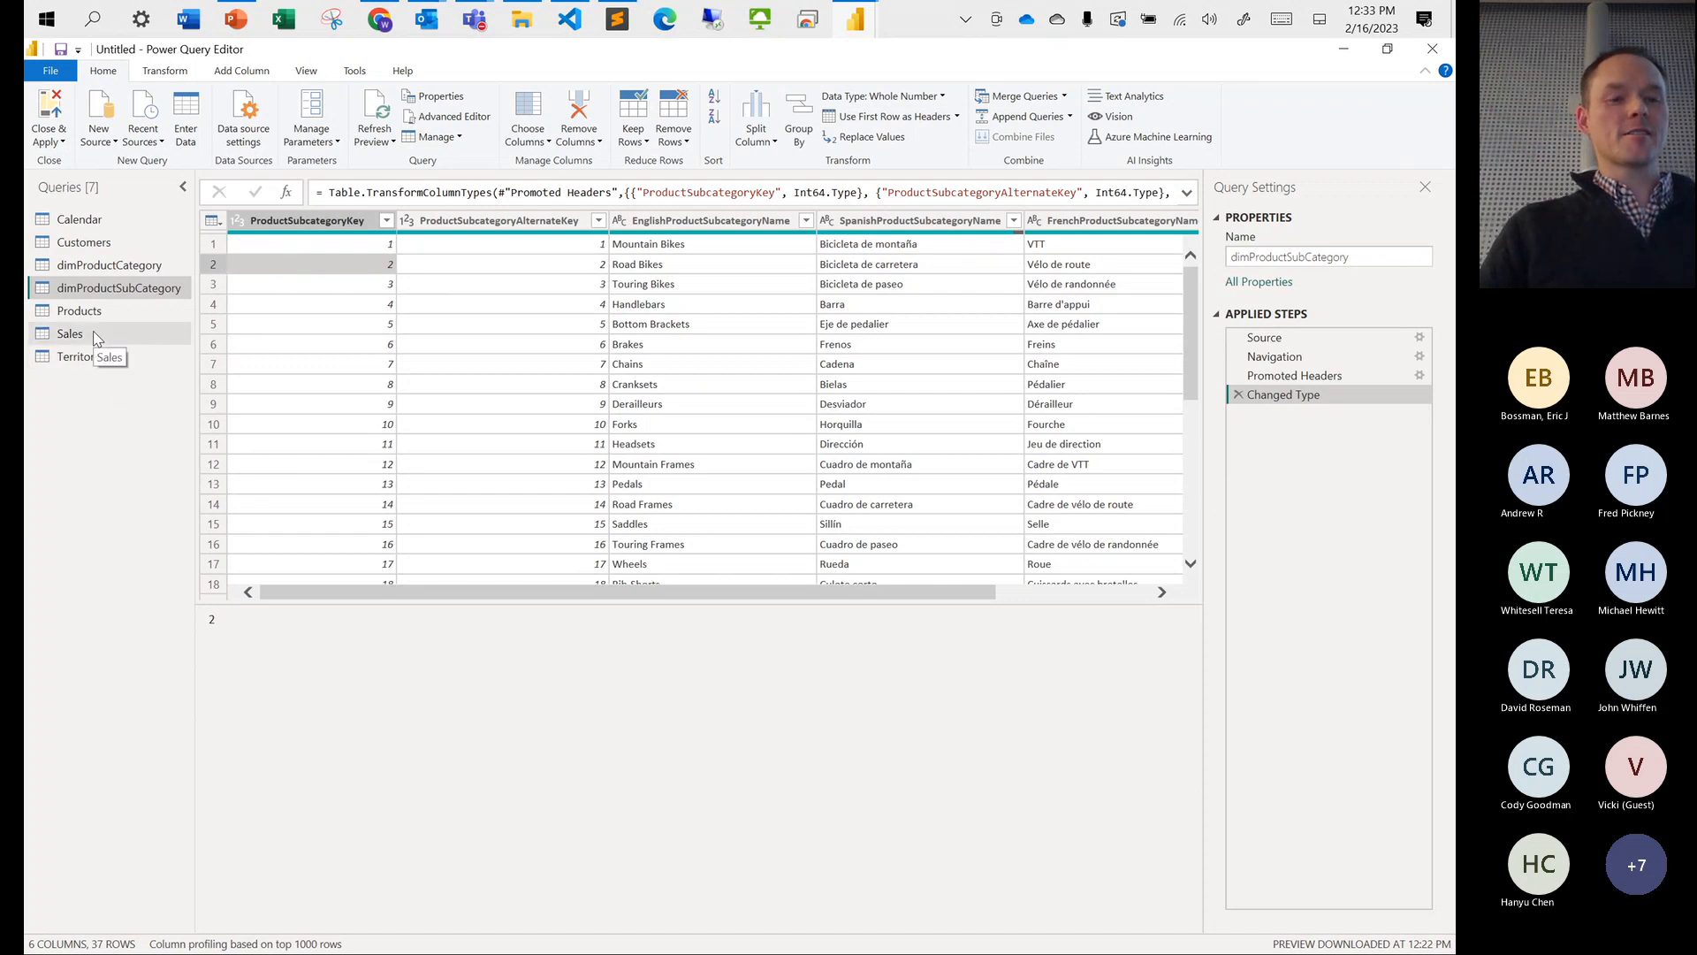
Show the full details of the first record in the Customers query and resize the preview pane beneath the table
left_click(86, 246)
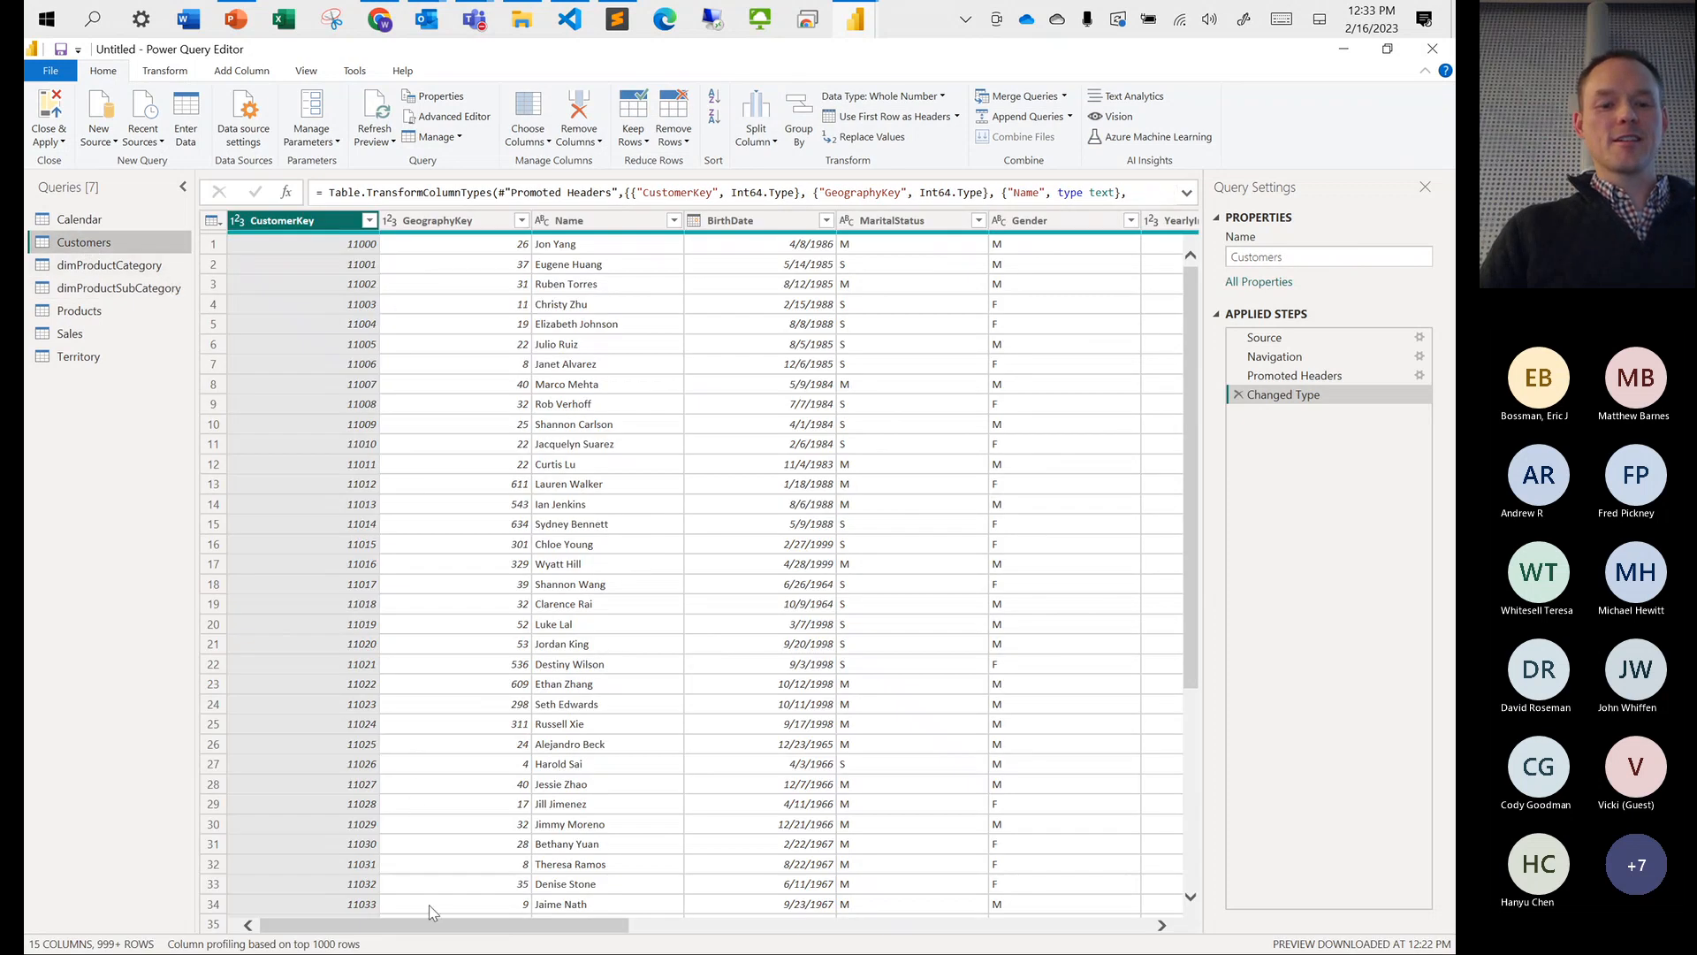
mouse_move(430, 927)
left_mouse_down()
mouse_move(936, 887)
mouse_move(414, 944)
left_mouse_up()
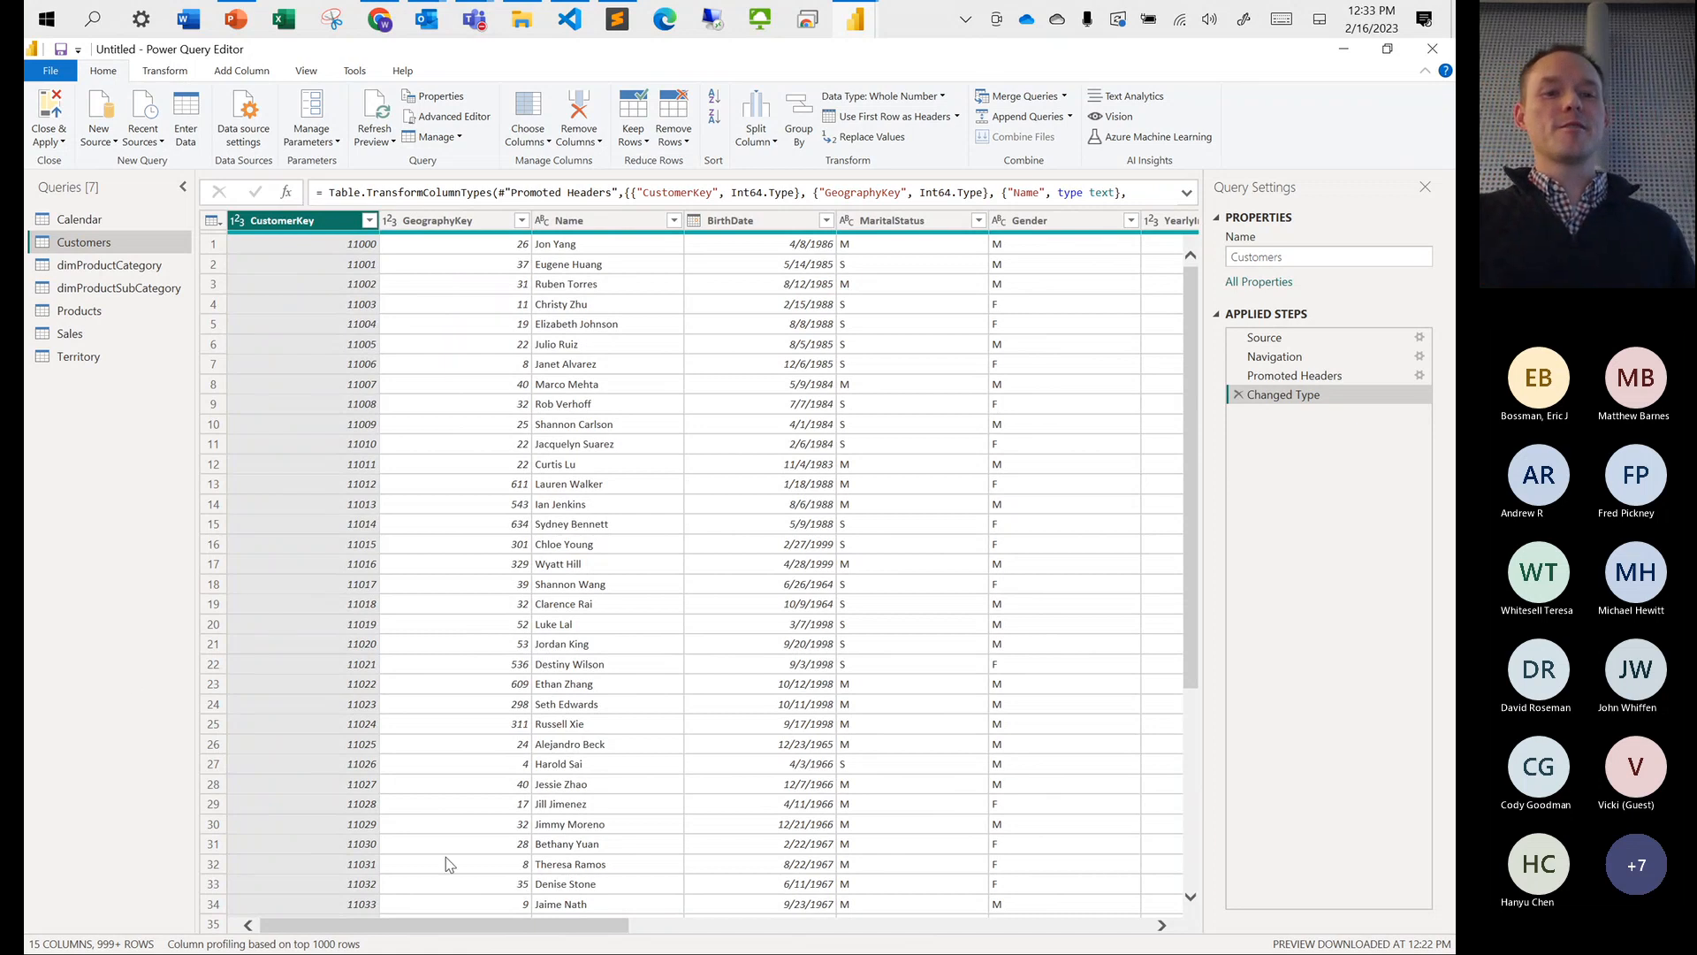
left_click(220, 245)
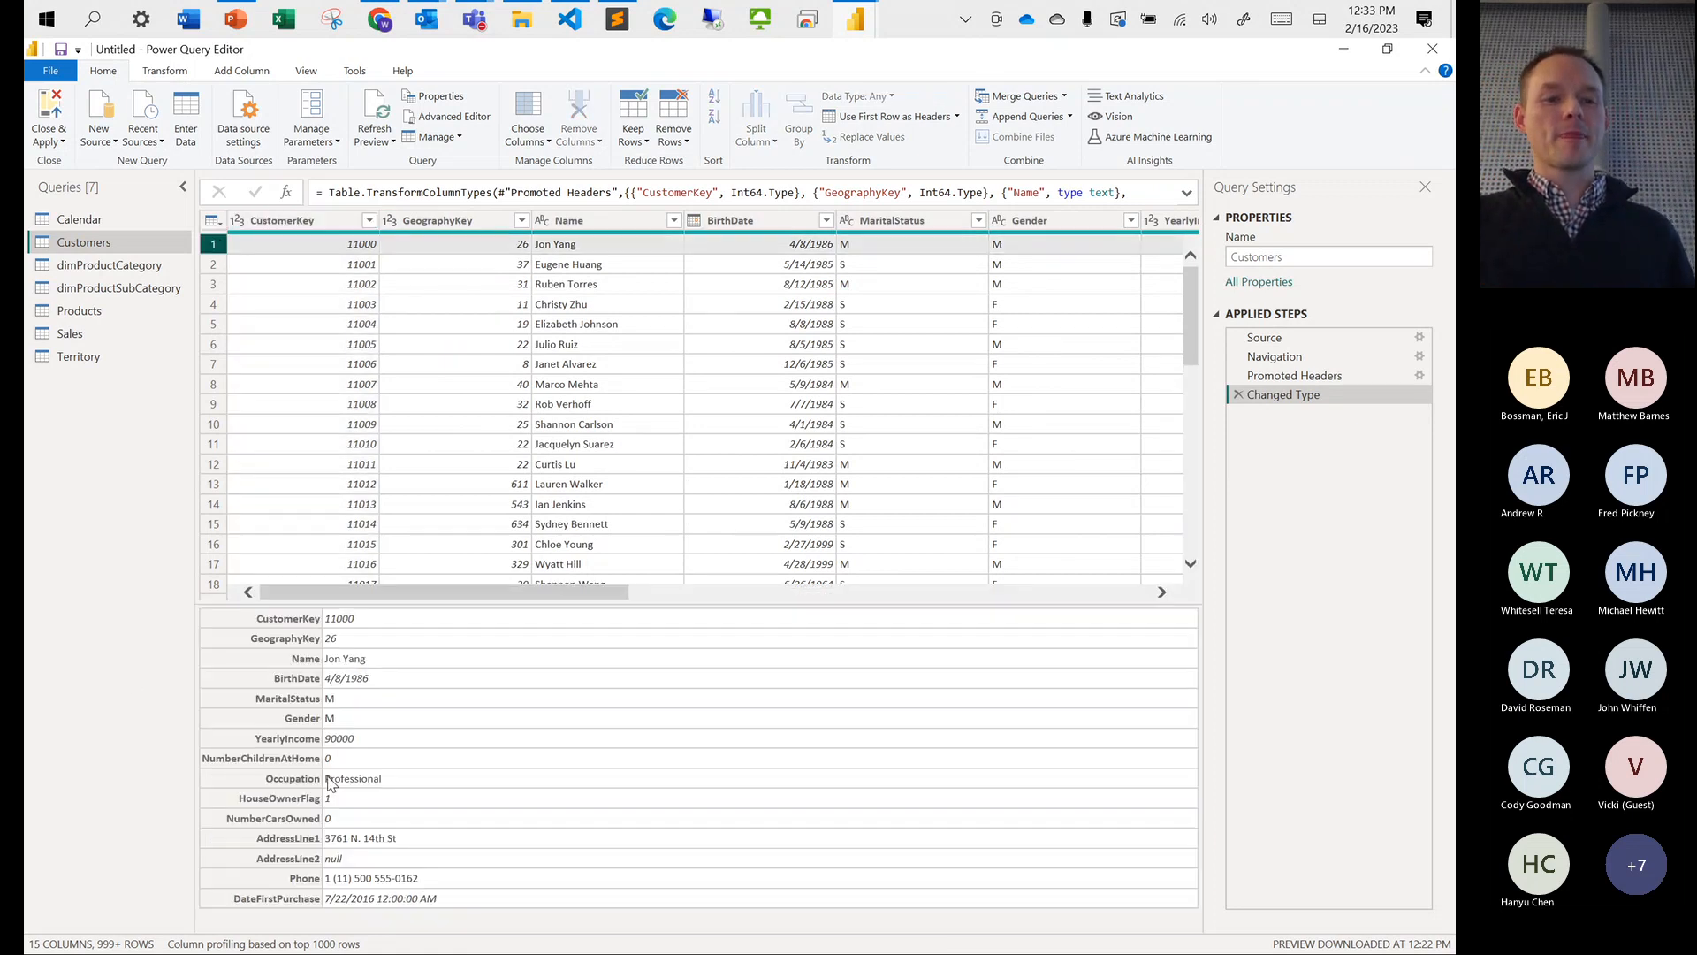
left_click_drag(371, 606, 371, 479)
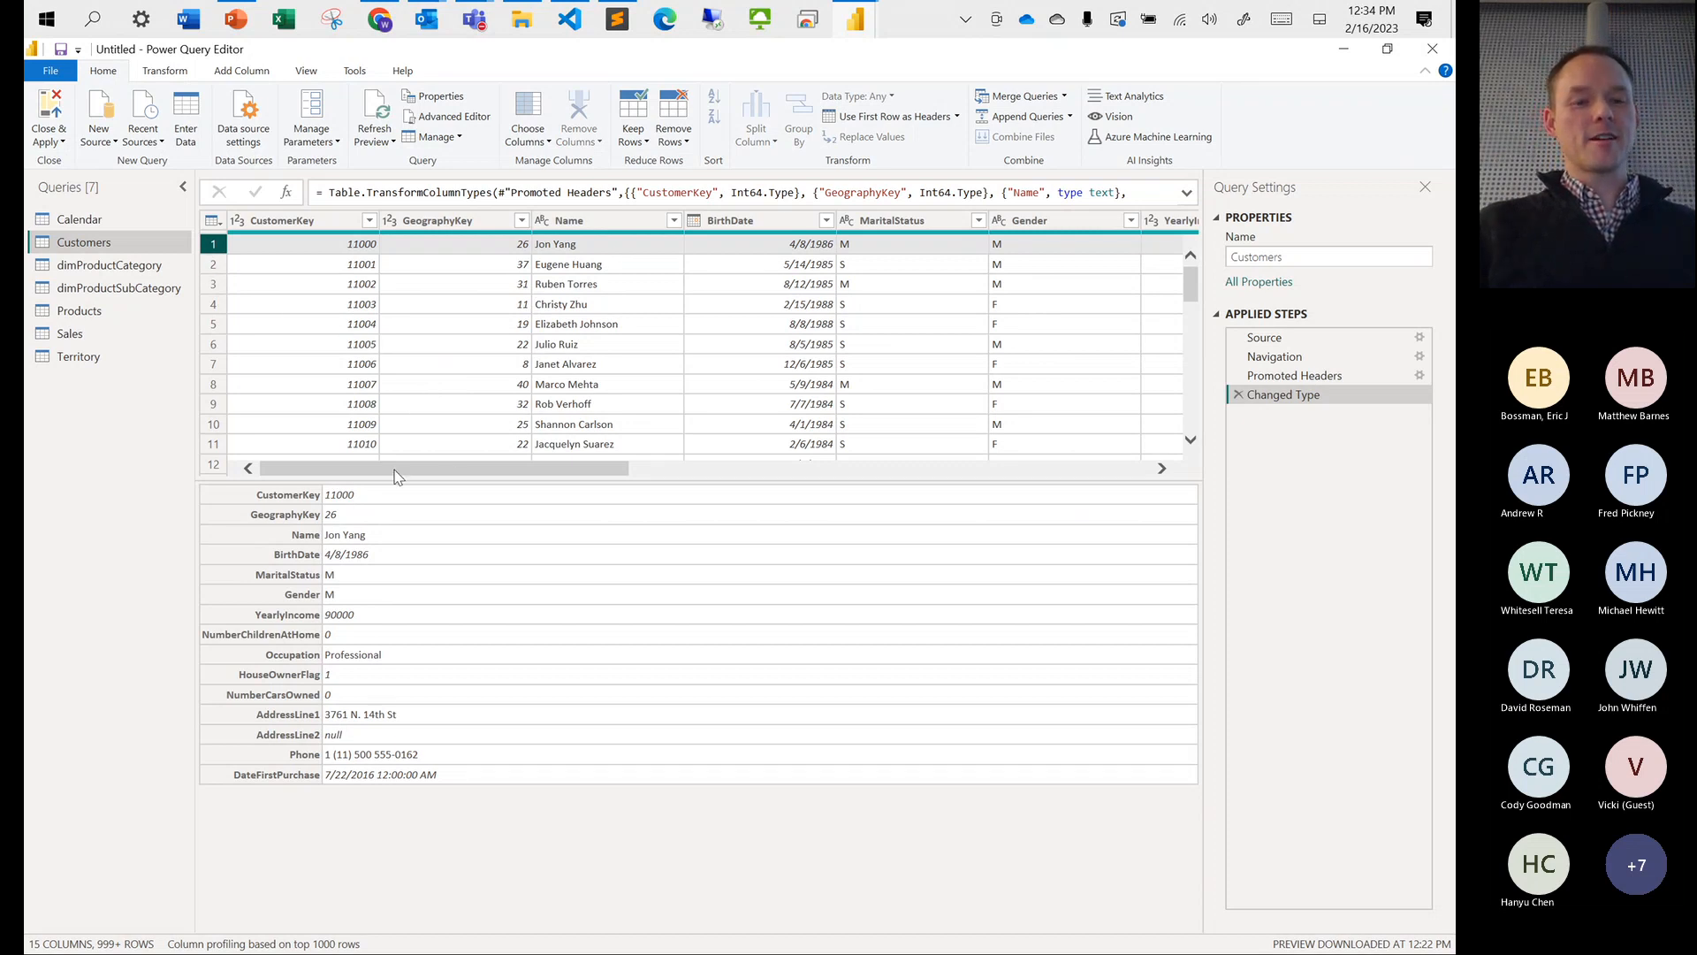
left_click_drag(472, 480, 464, 631)
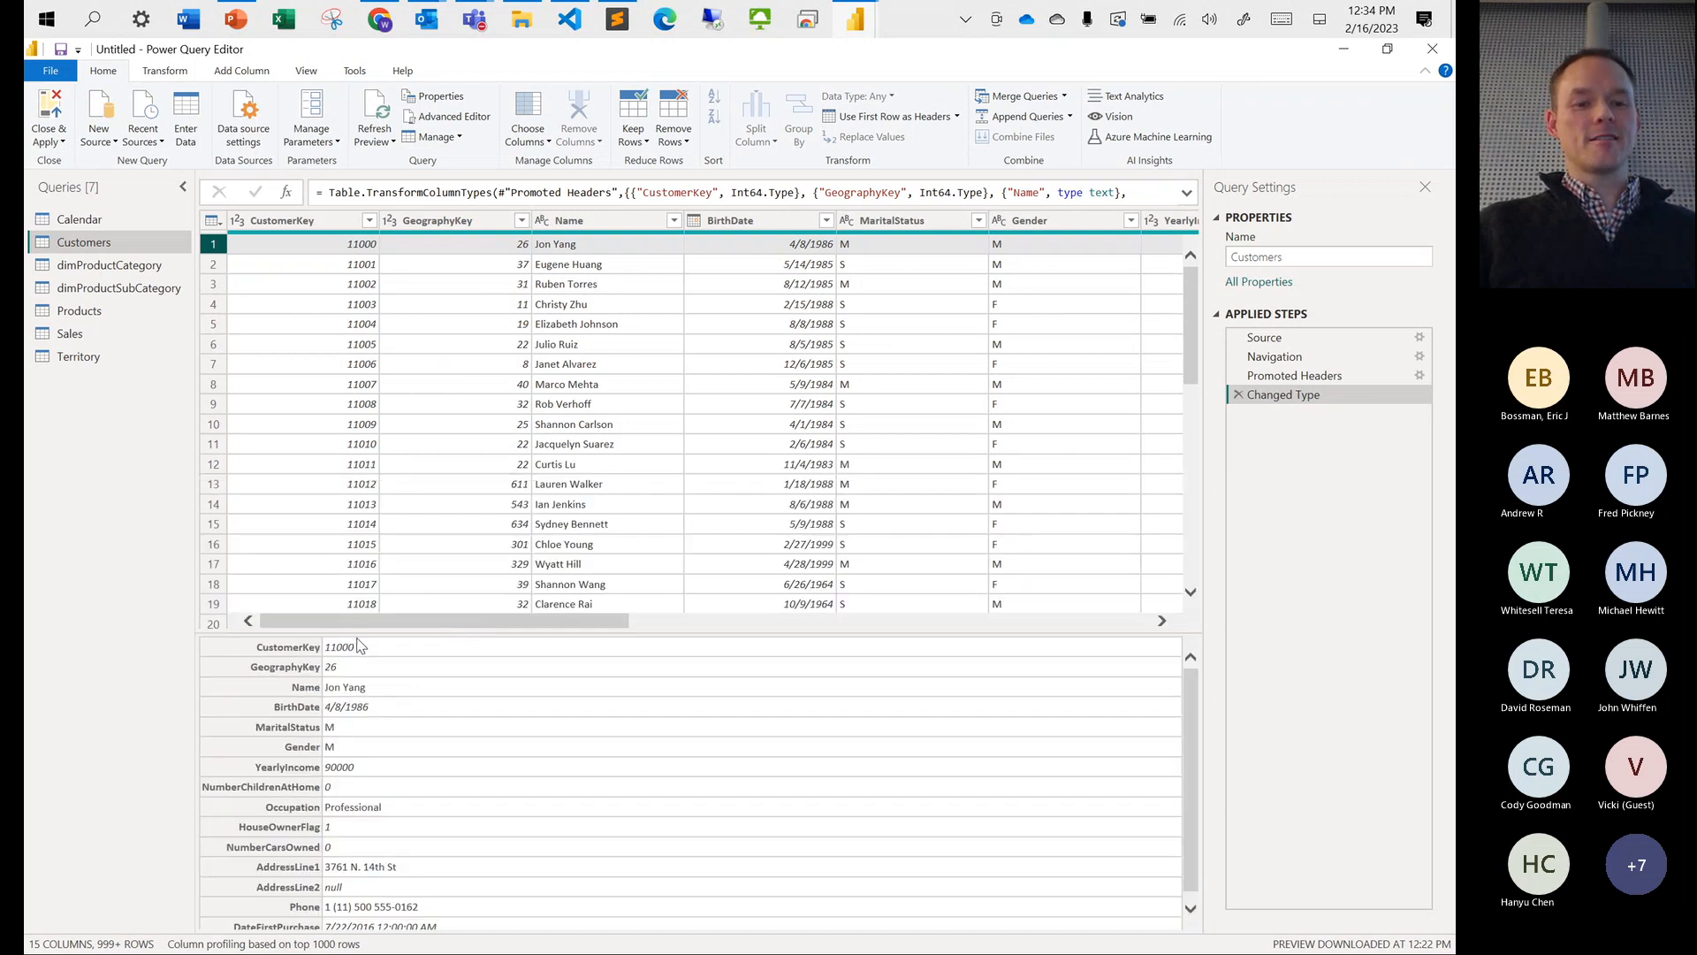
left_click_drag(359, 632, 346, 716)
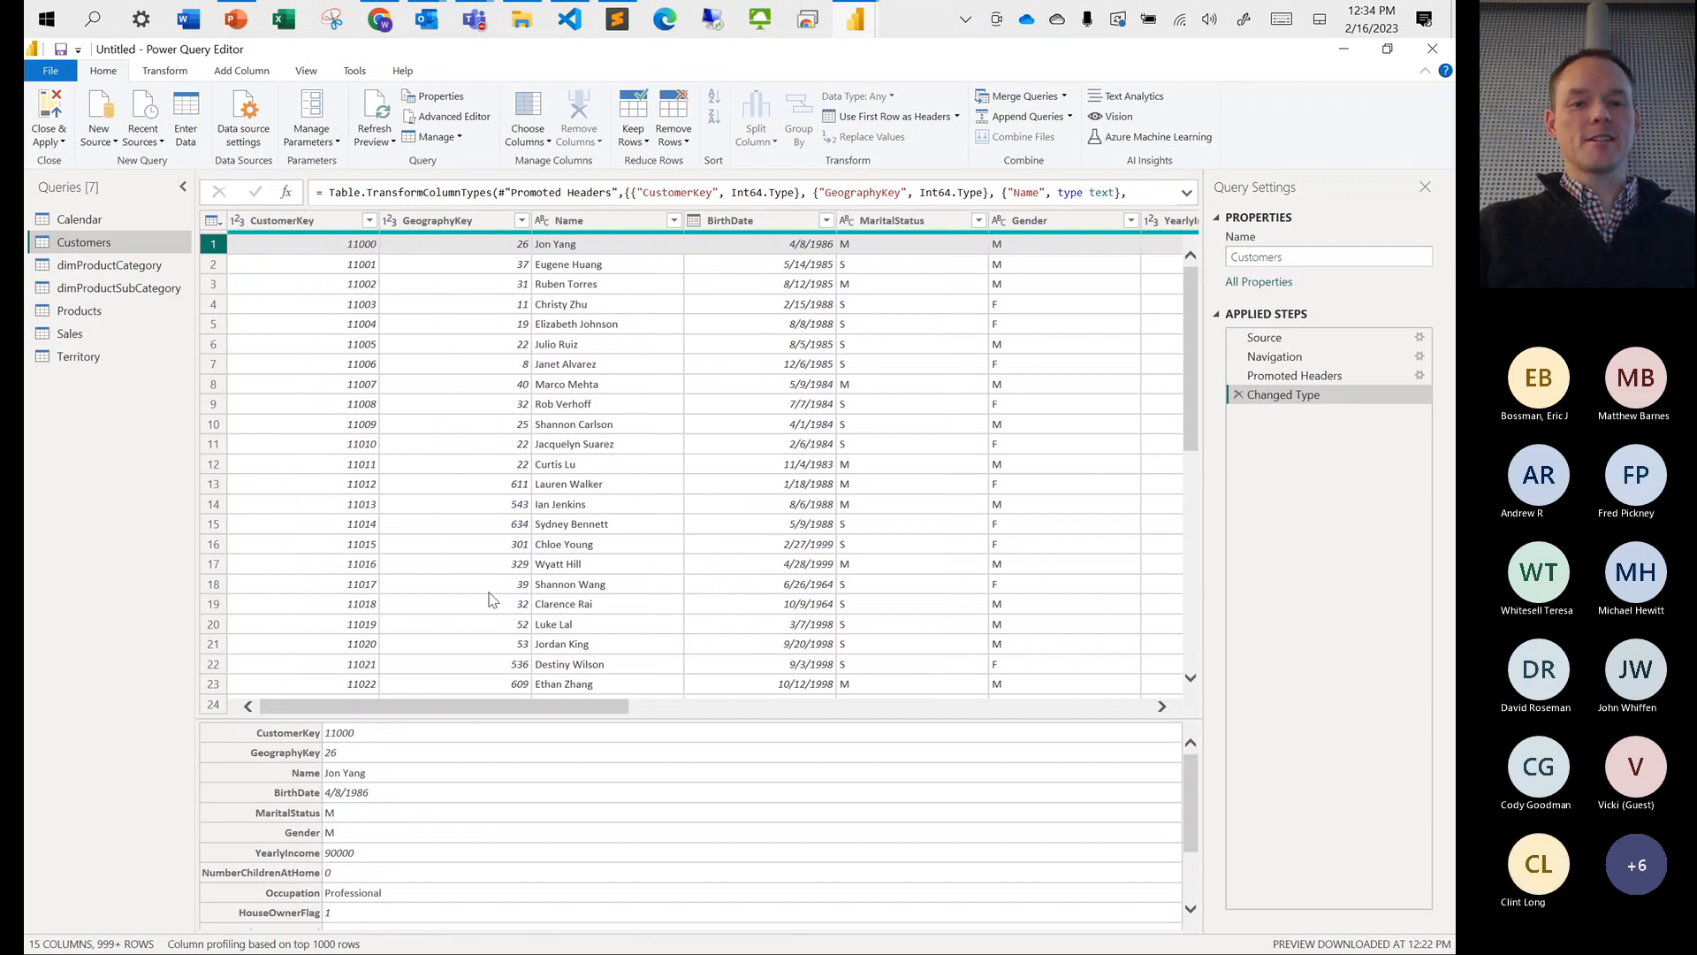
Examine the column statistics and value distribution of the MaritalStatus and GeographyKey columns in Customers
left_click(913, 227)
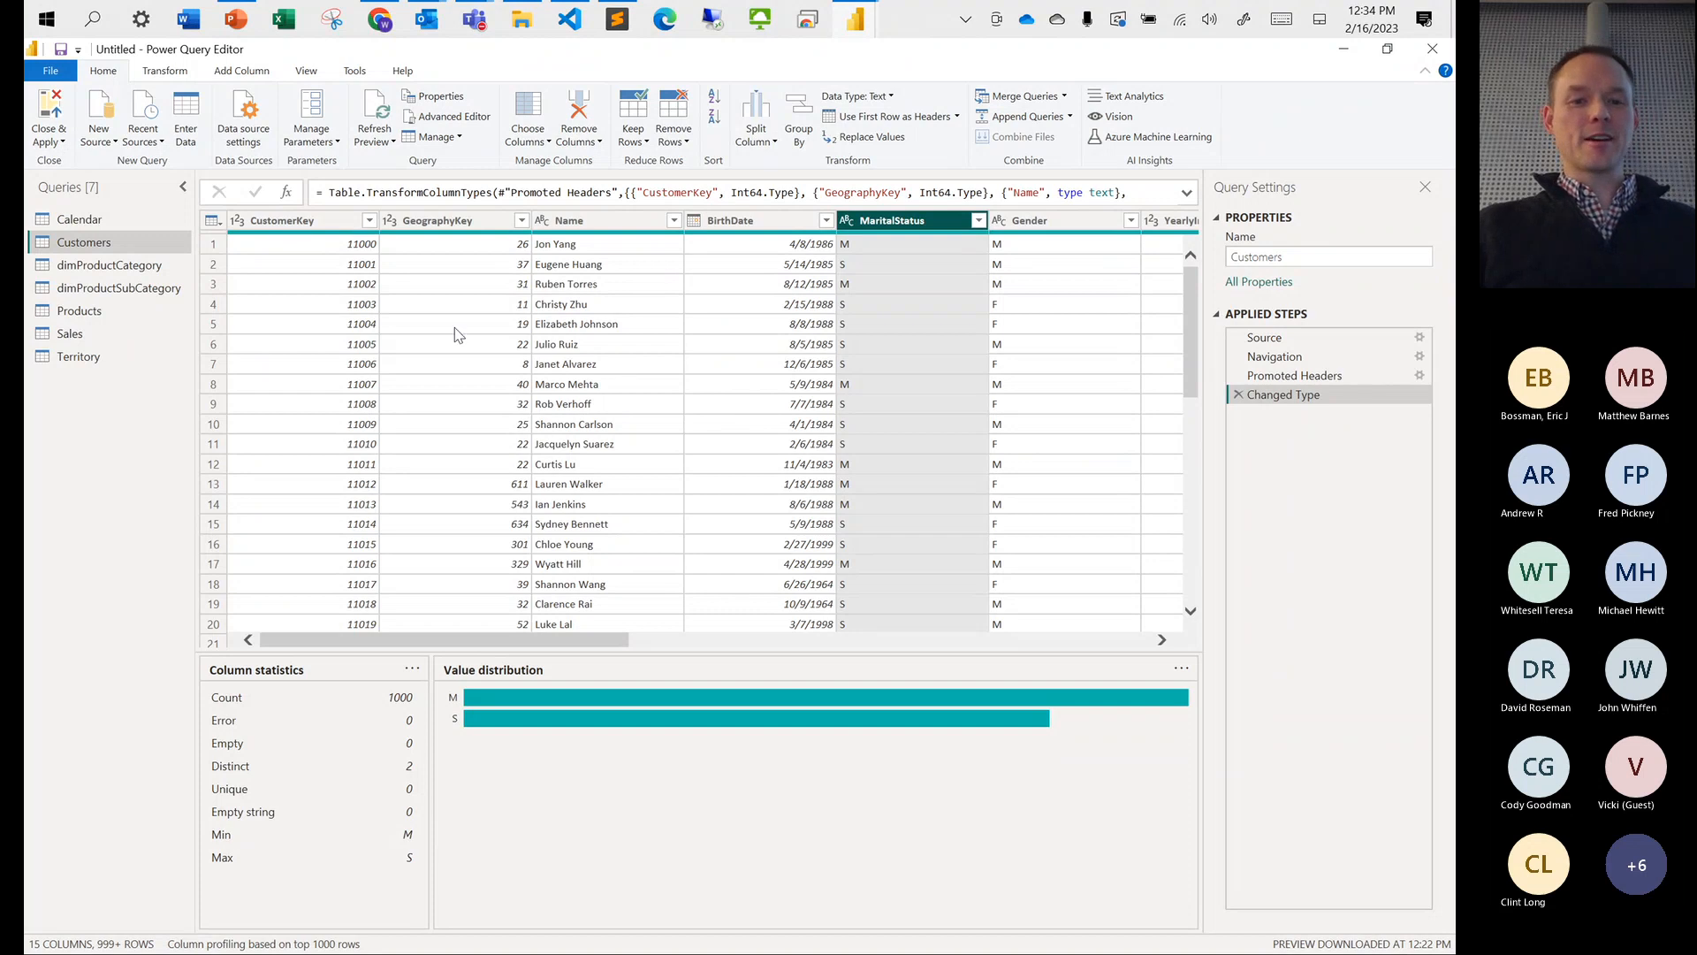
left_click(433, 222)
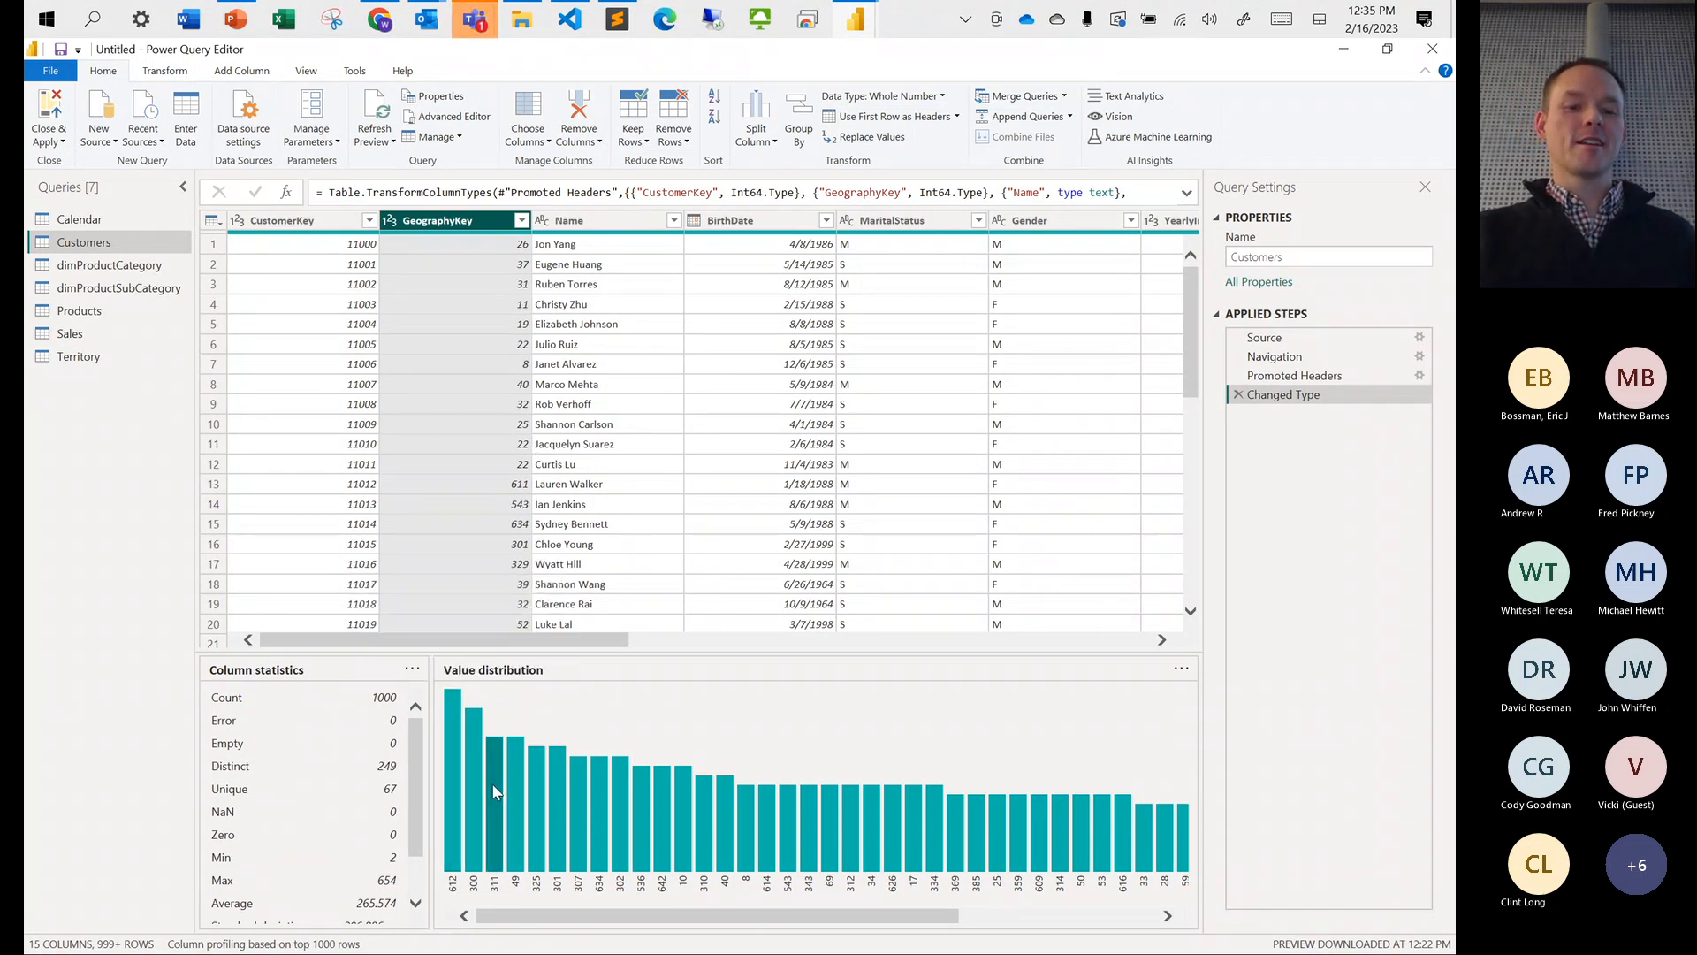
mouse_move(455, 771)
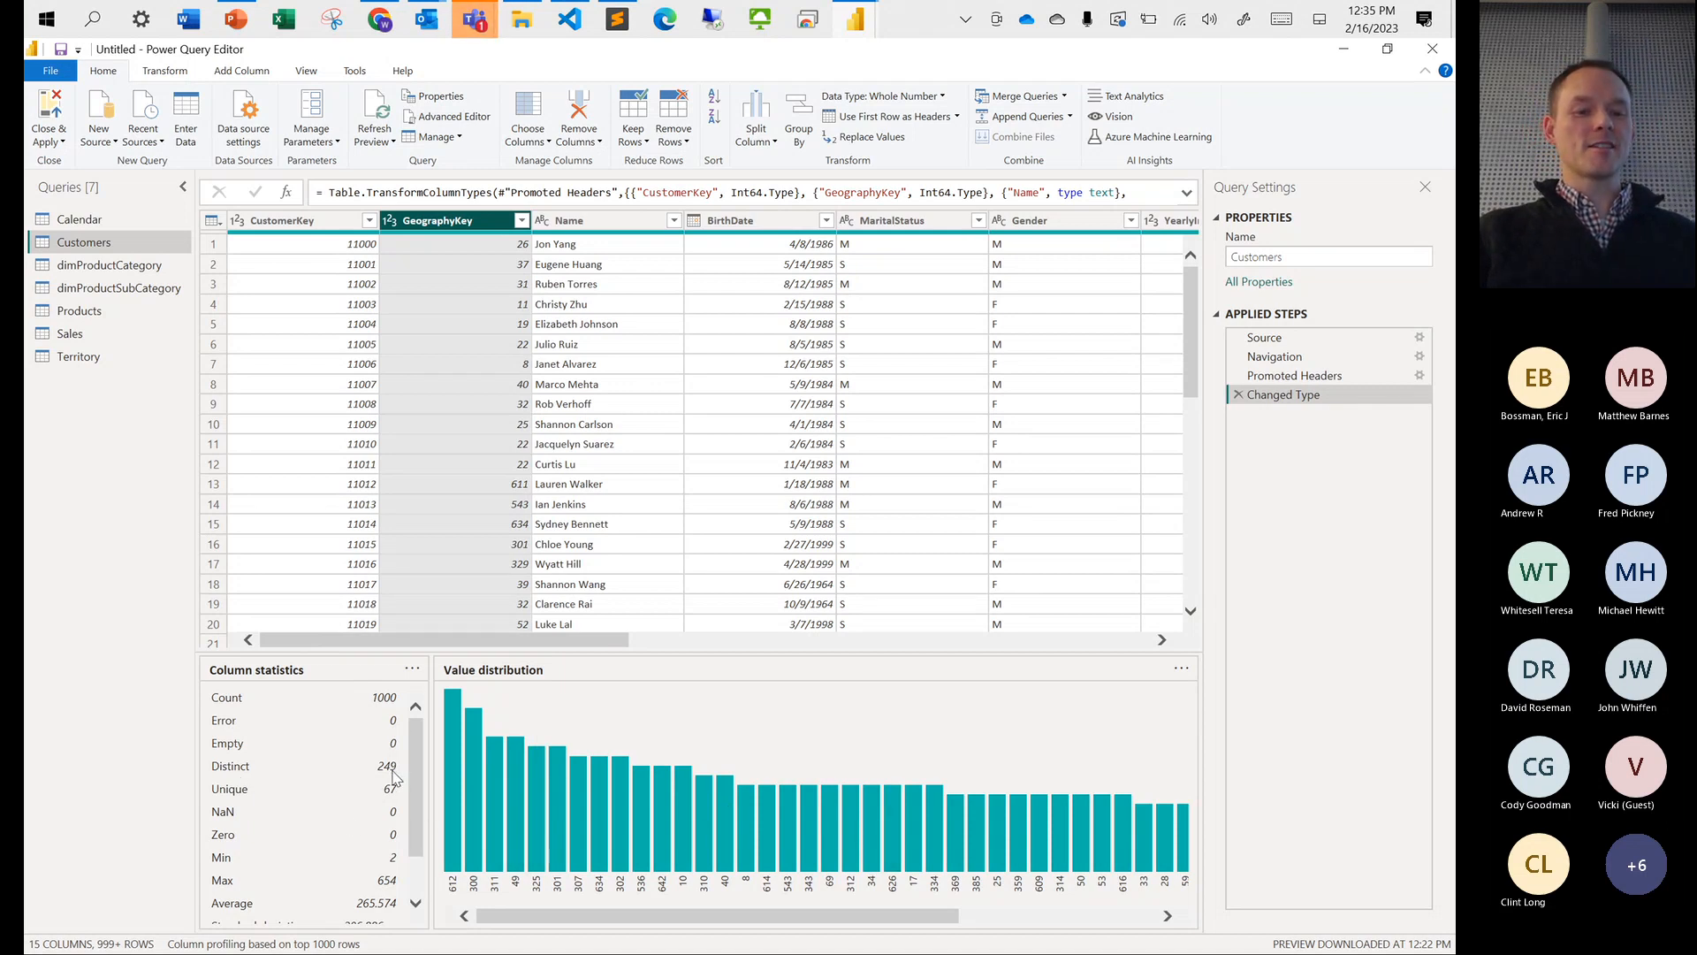
left_click(345, 853)
scroll(364, 880, "down", 2)
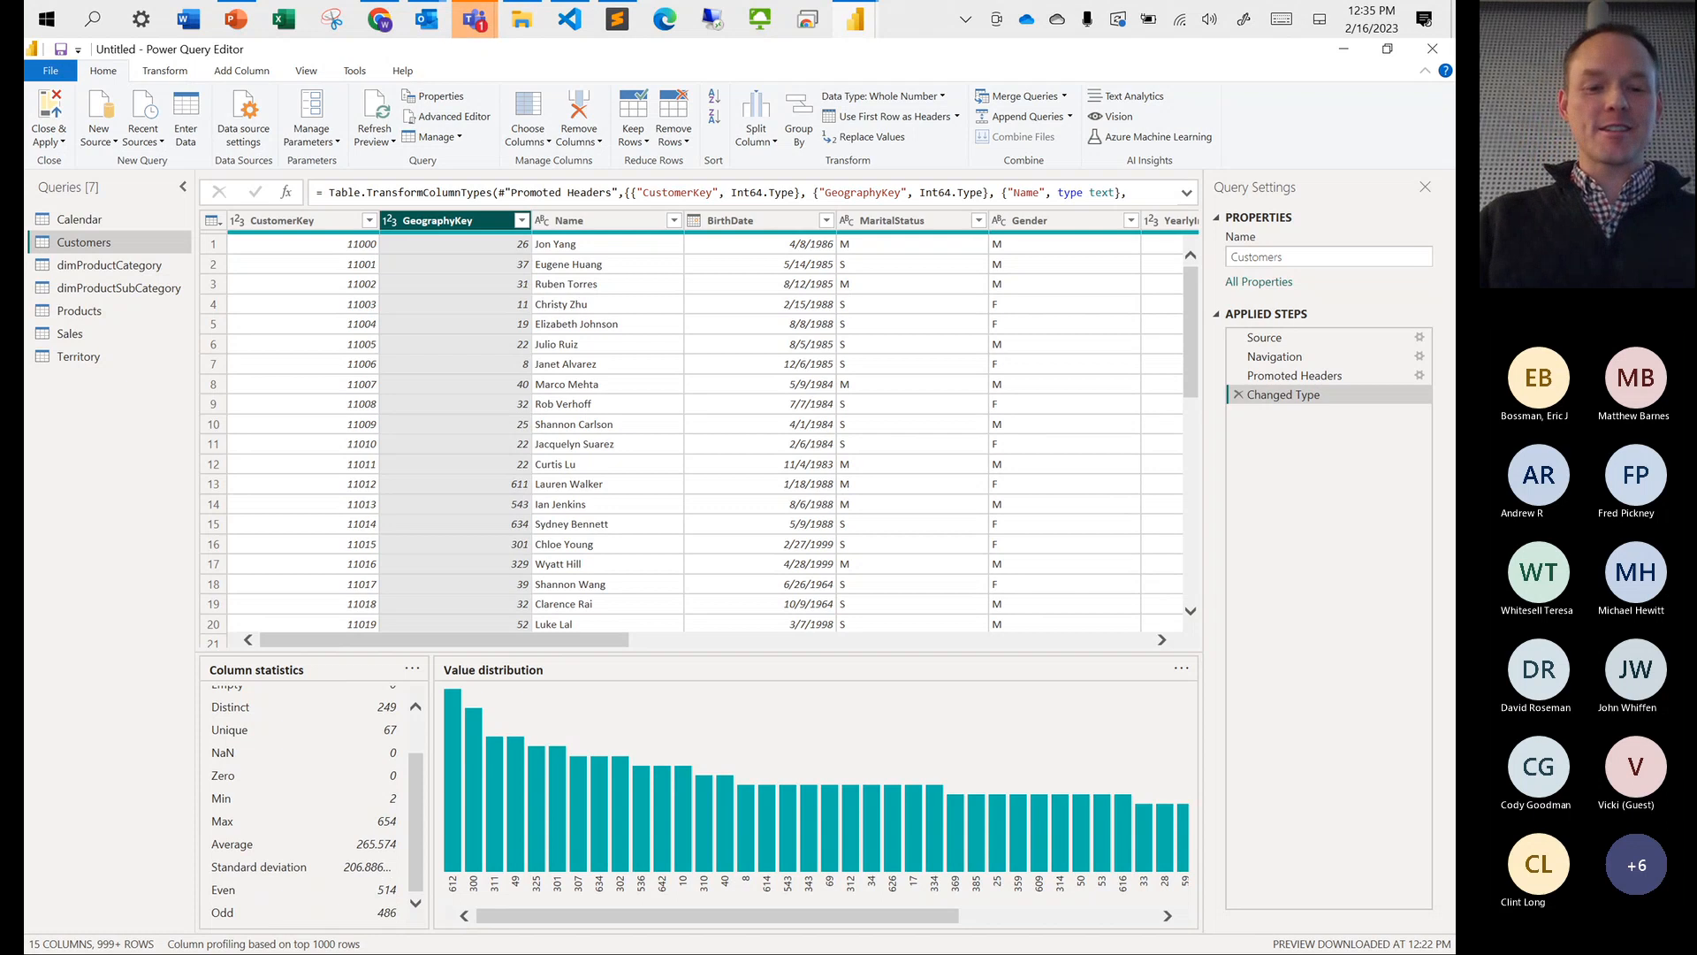
scroll(424, 752, "up", 2)
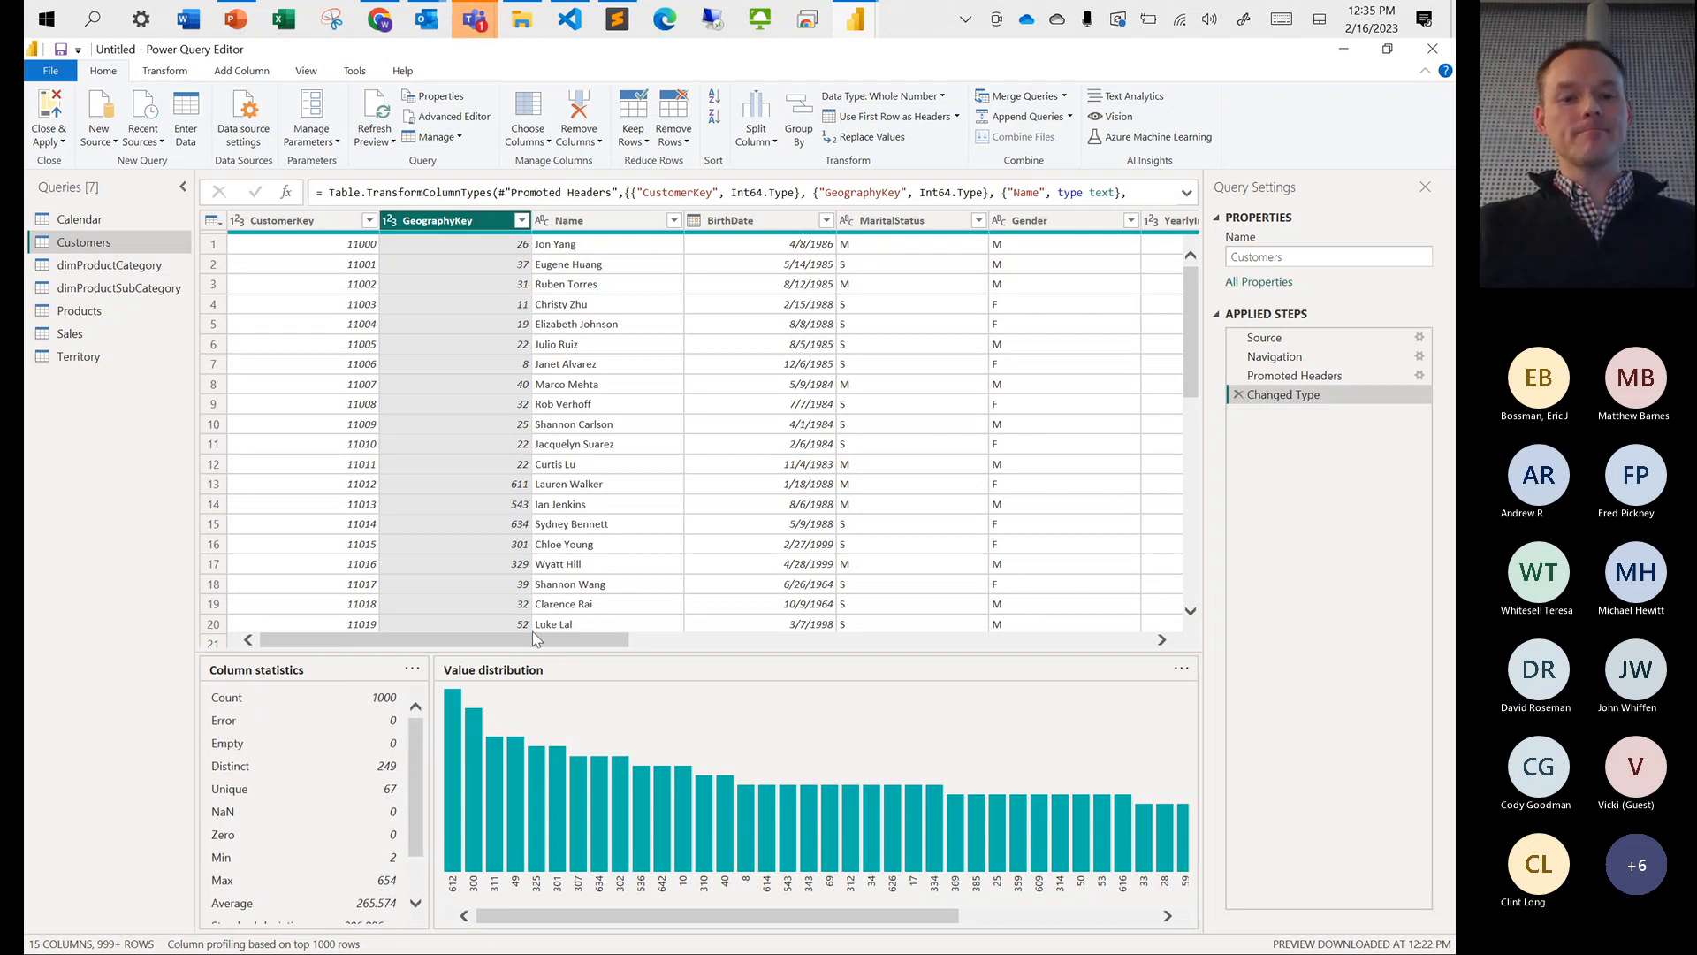
Filter the Customers query to rows whose Occupation equals Skilled Manual, using the Occupation column's value distribution
left_click_drag(494, 645, 875, 636)
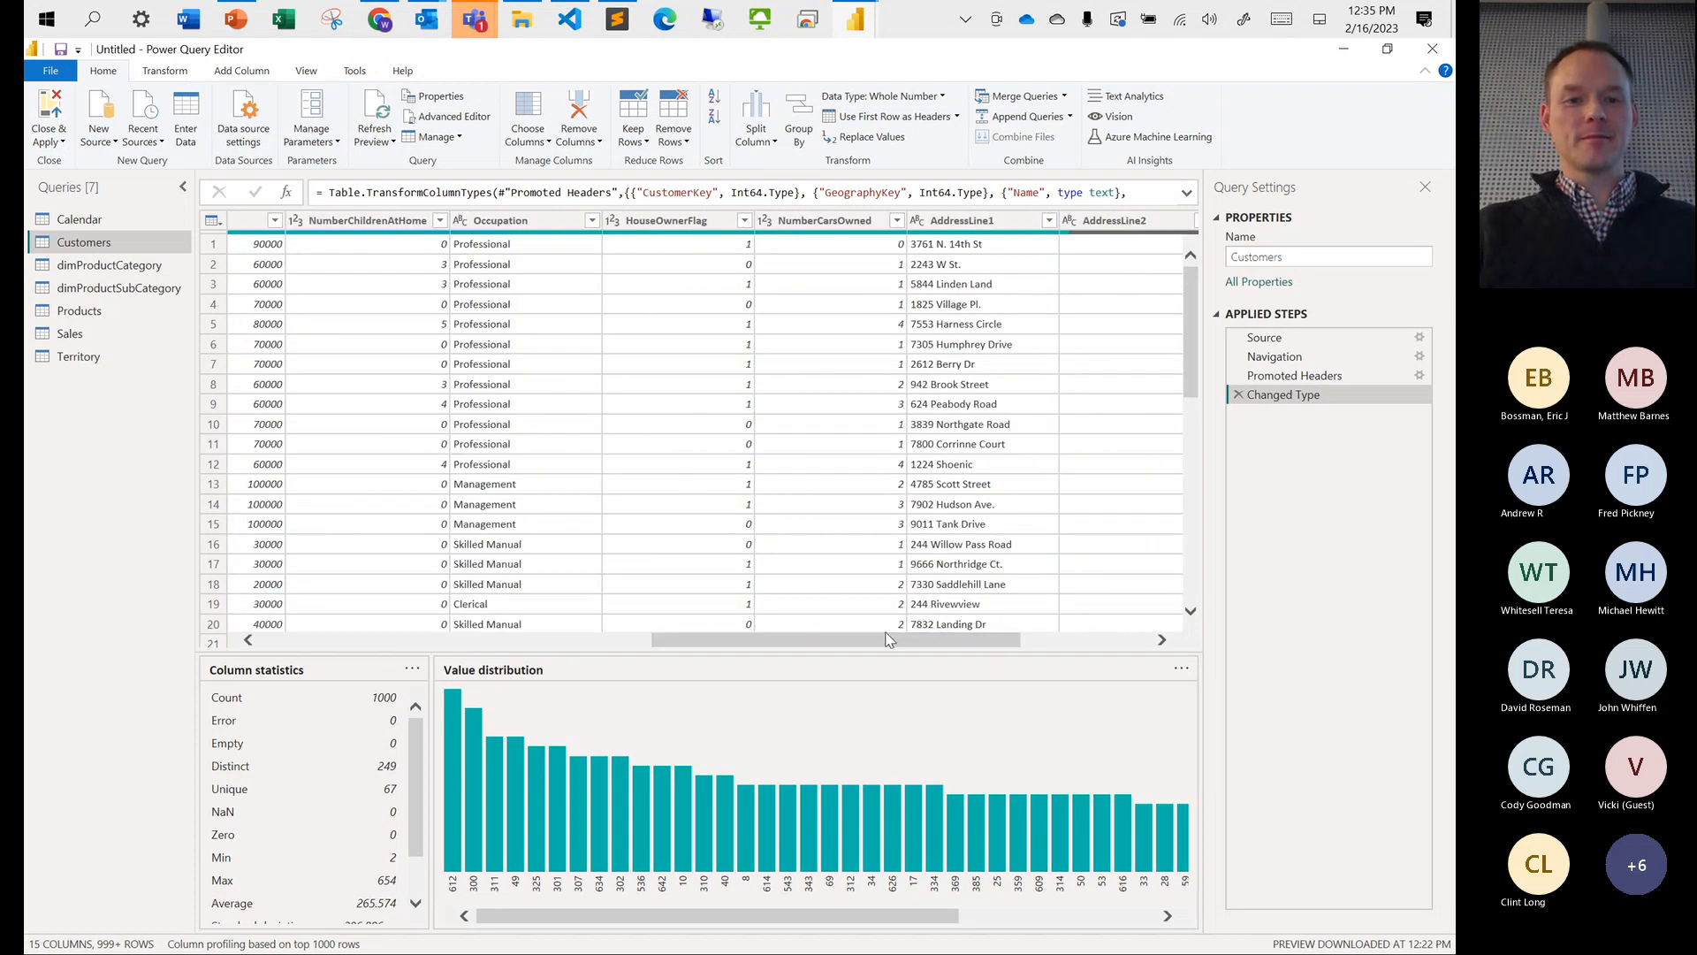
left_click(510, 226)
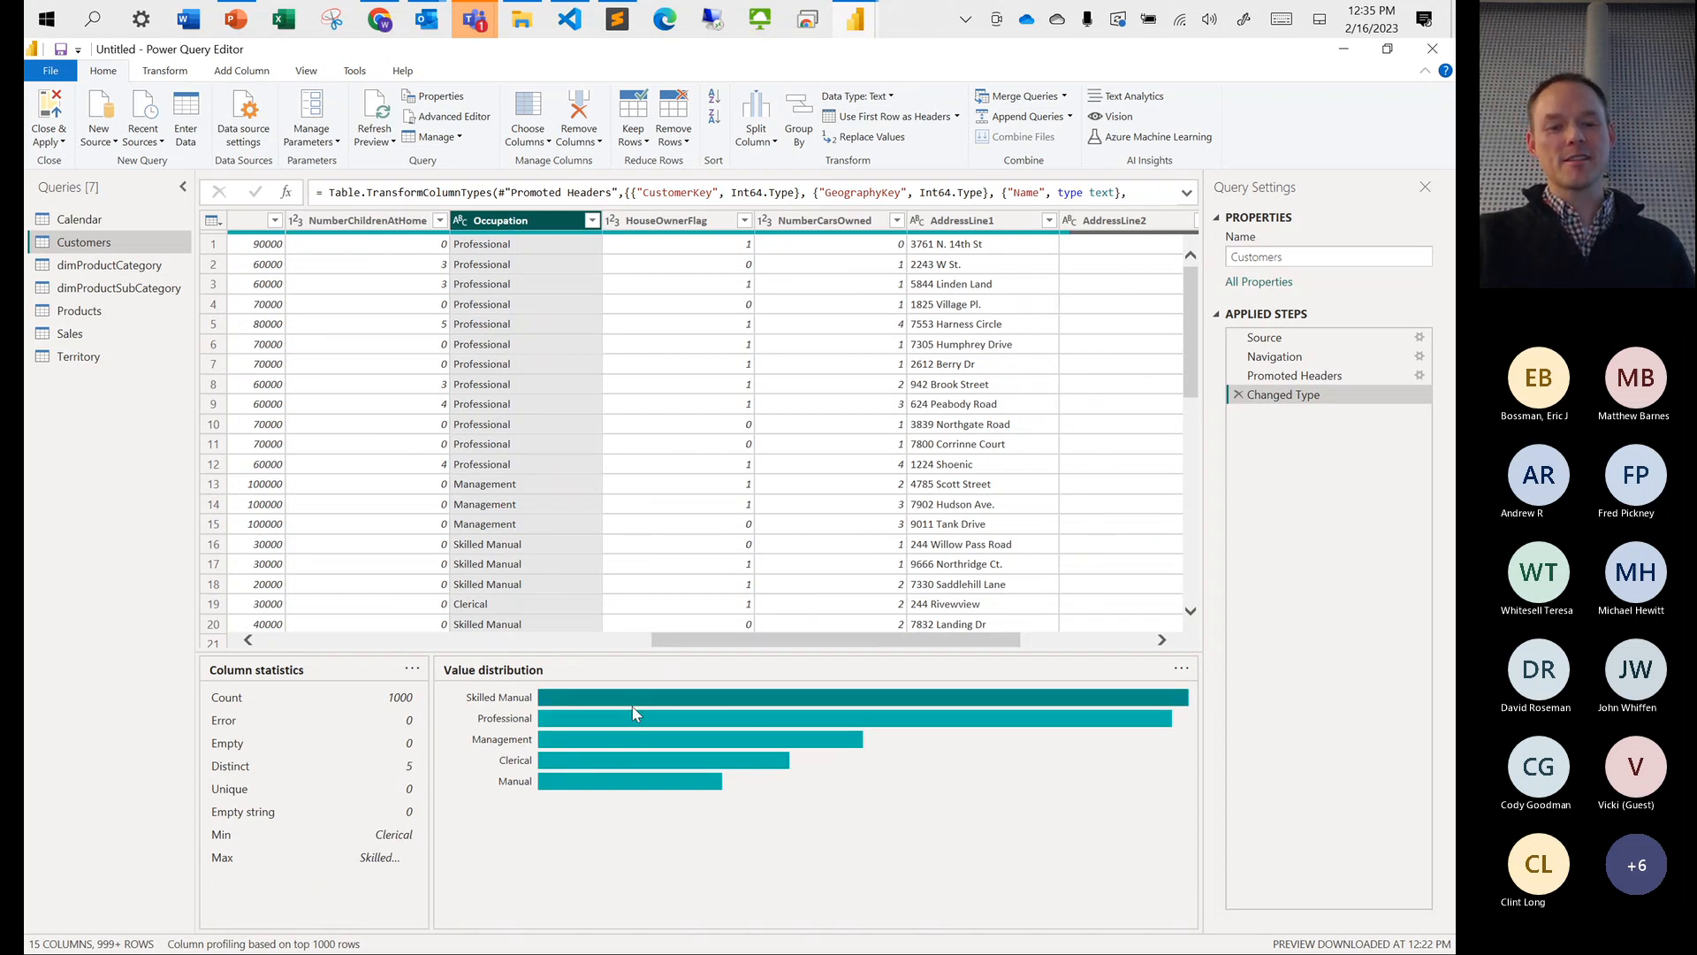
mouse_move(622, 721)
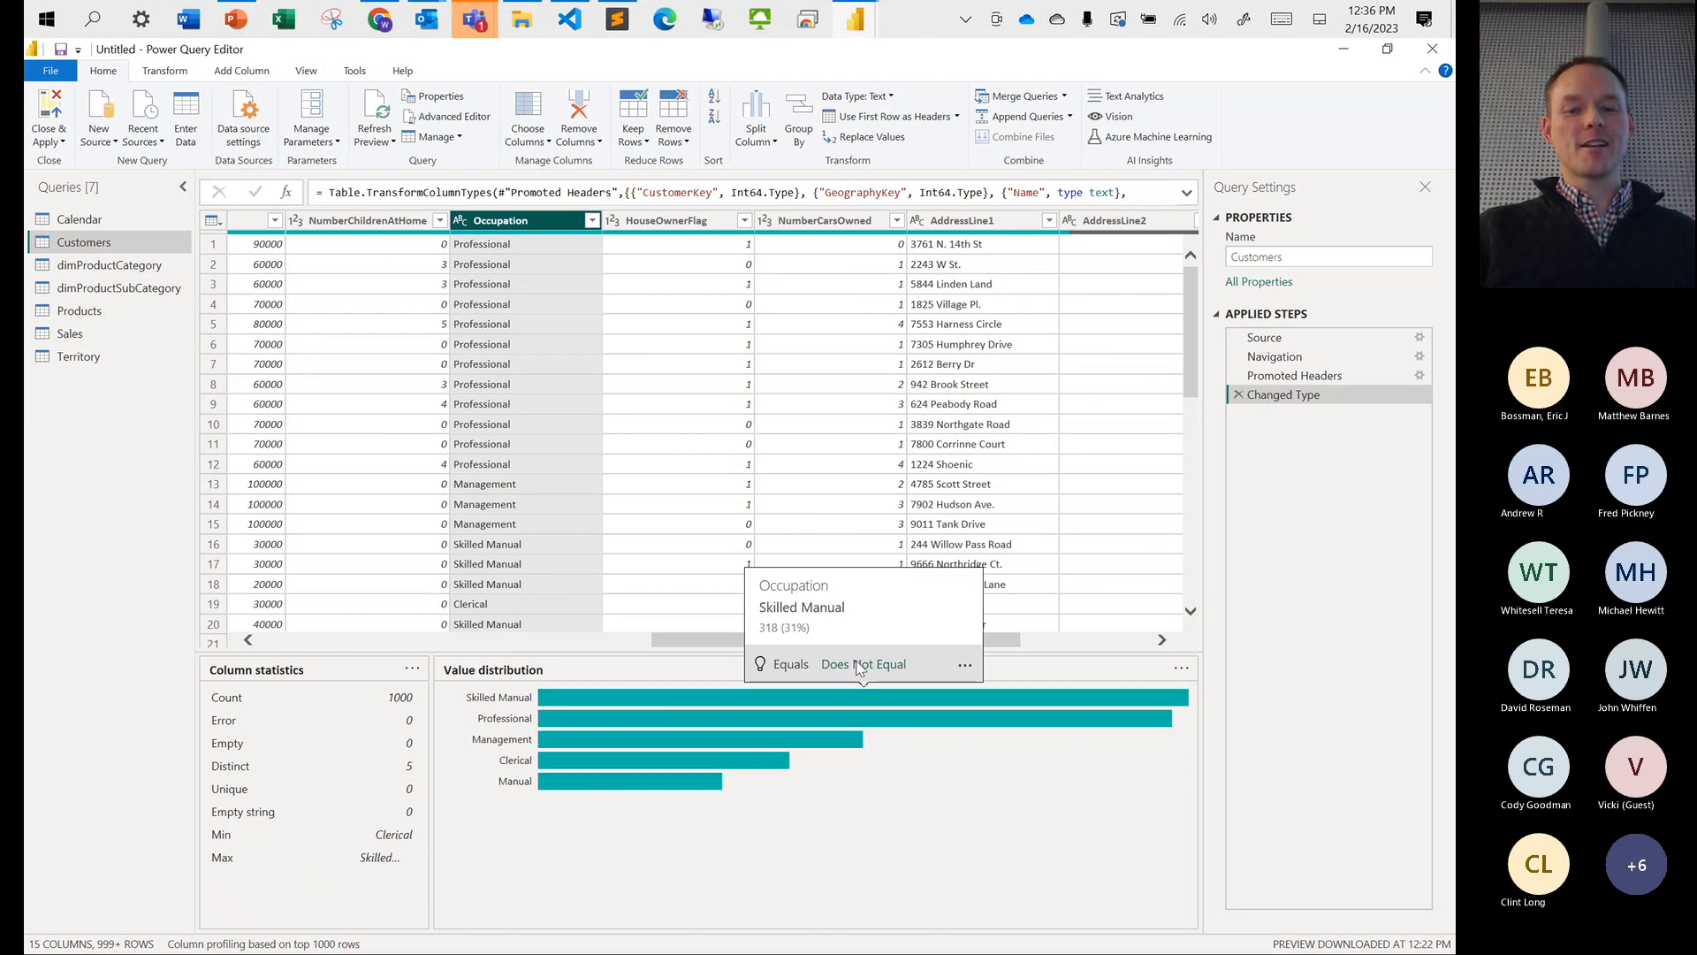
left_click(789, 668)
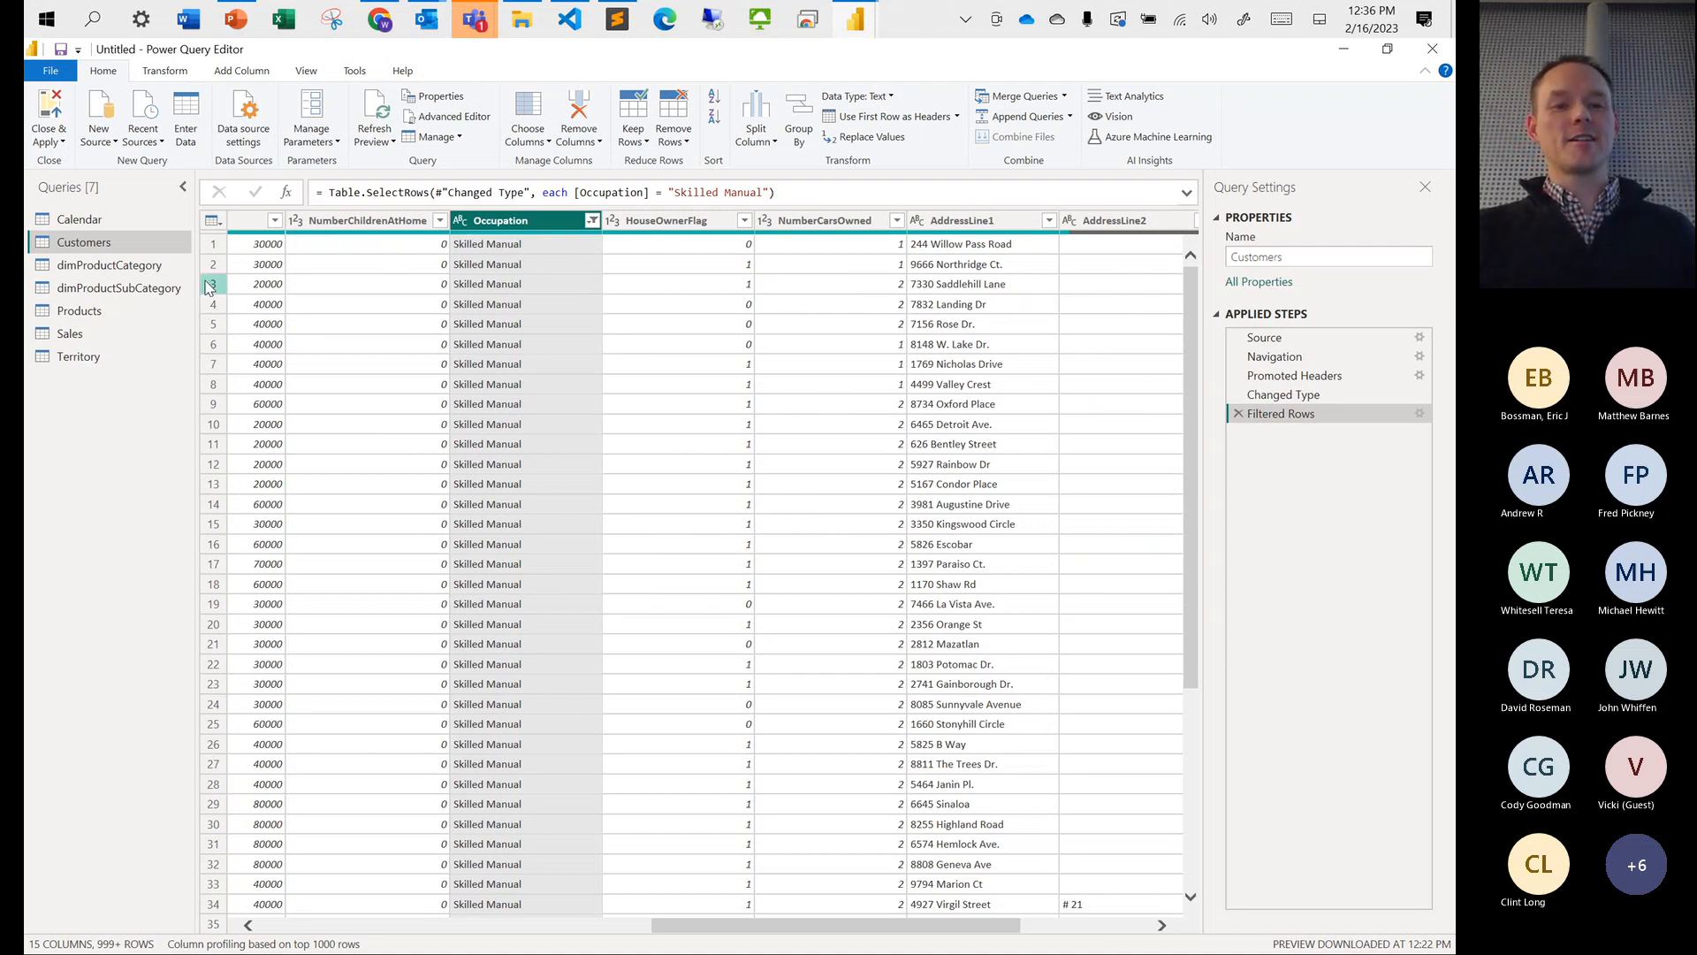
Check the MaritalStatus distribution of the filtered customers, and delete the Filtered Rows step from the query
left_click_drag(751, 925, 544, 587)
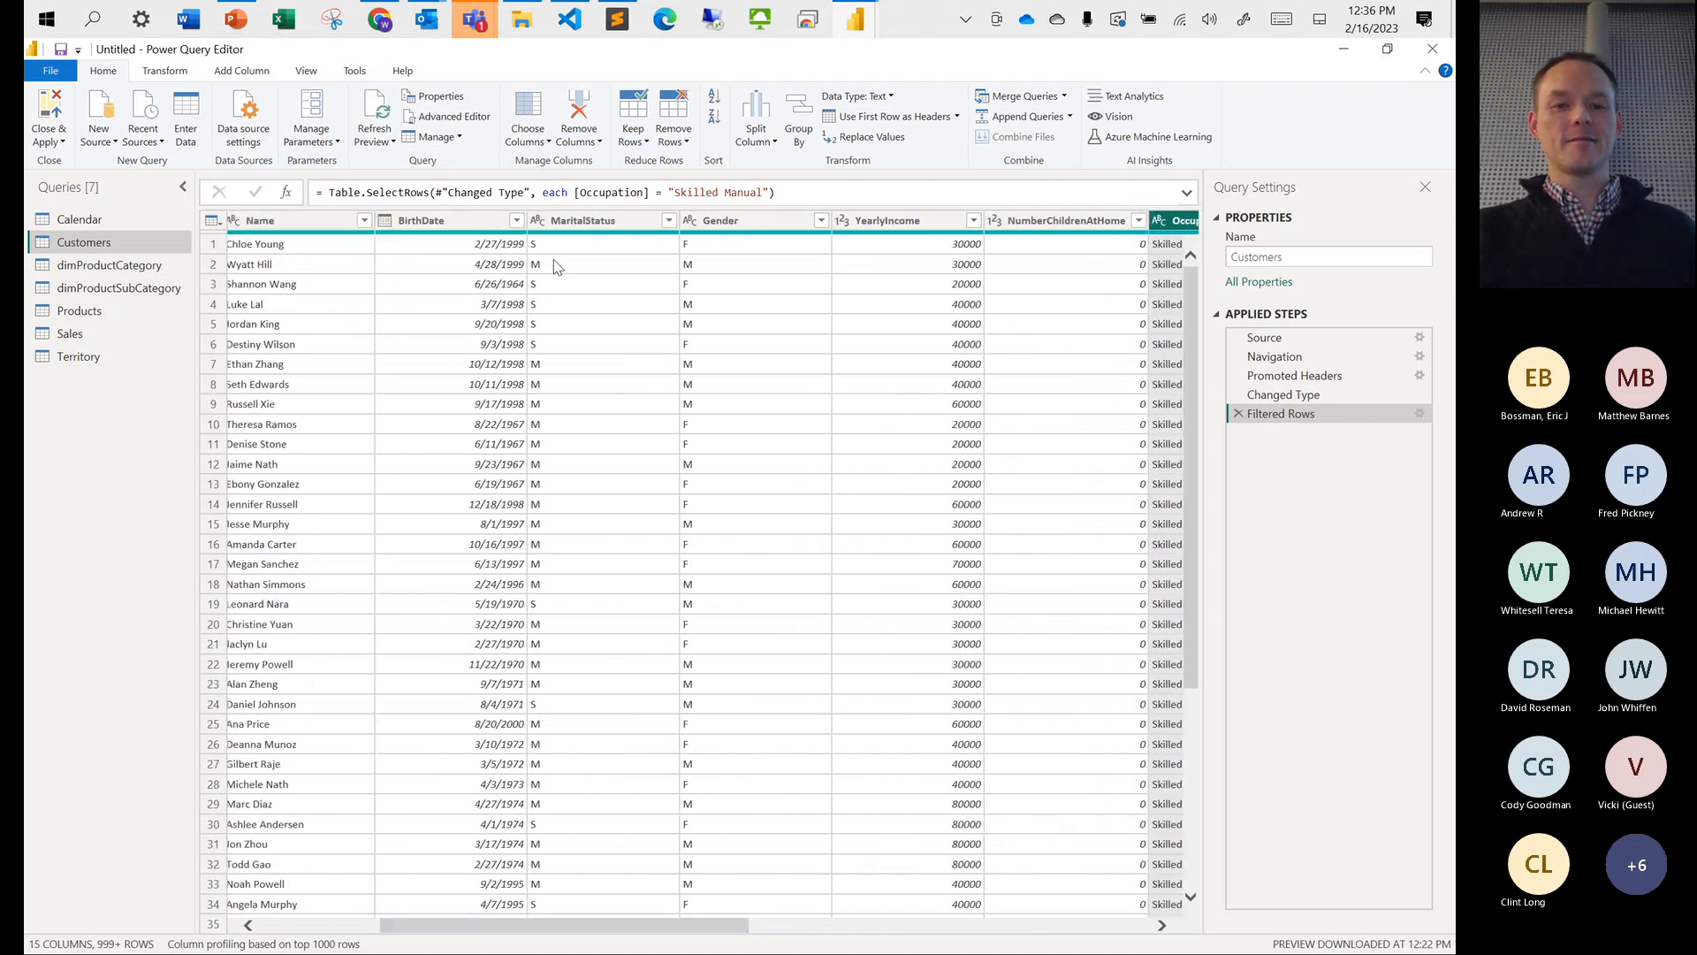
left_click(588, 222)
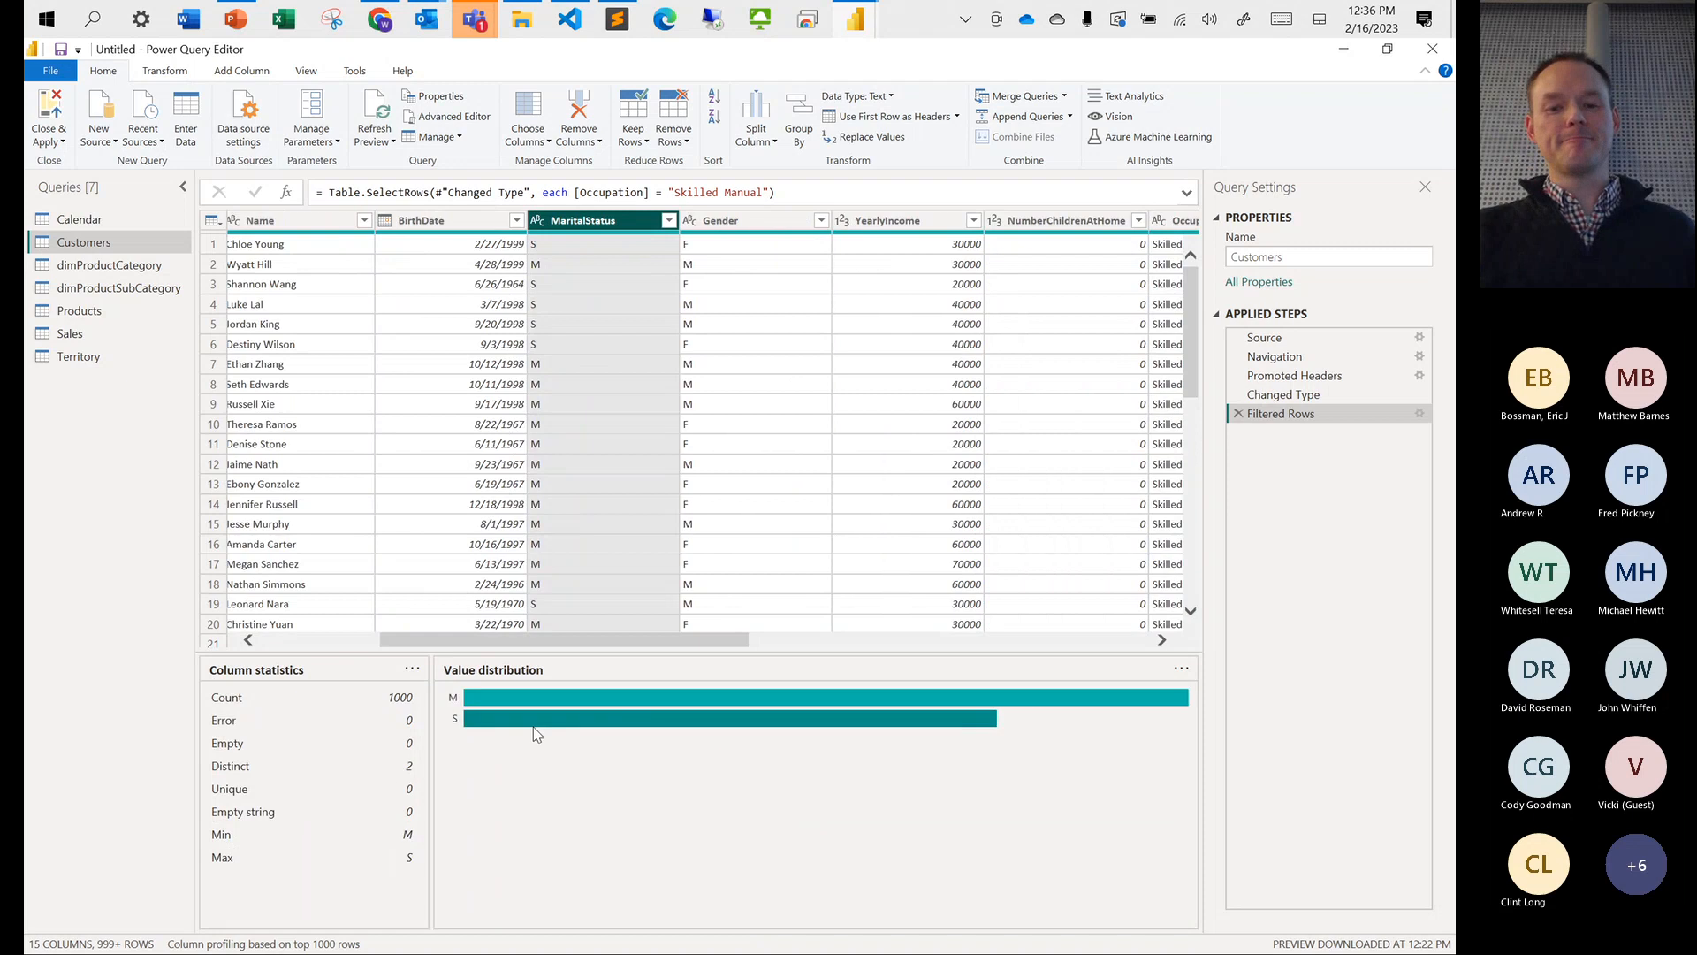
left_click_drag(508, 646, 672, 634)
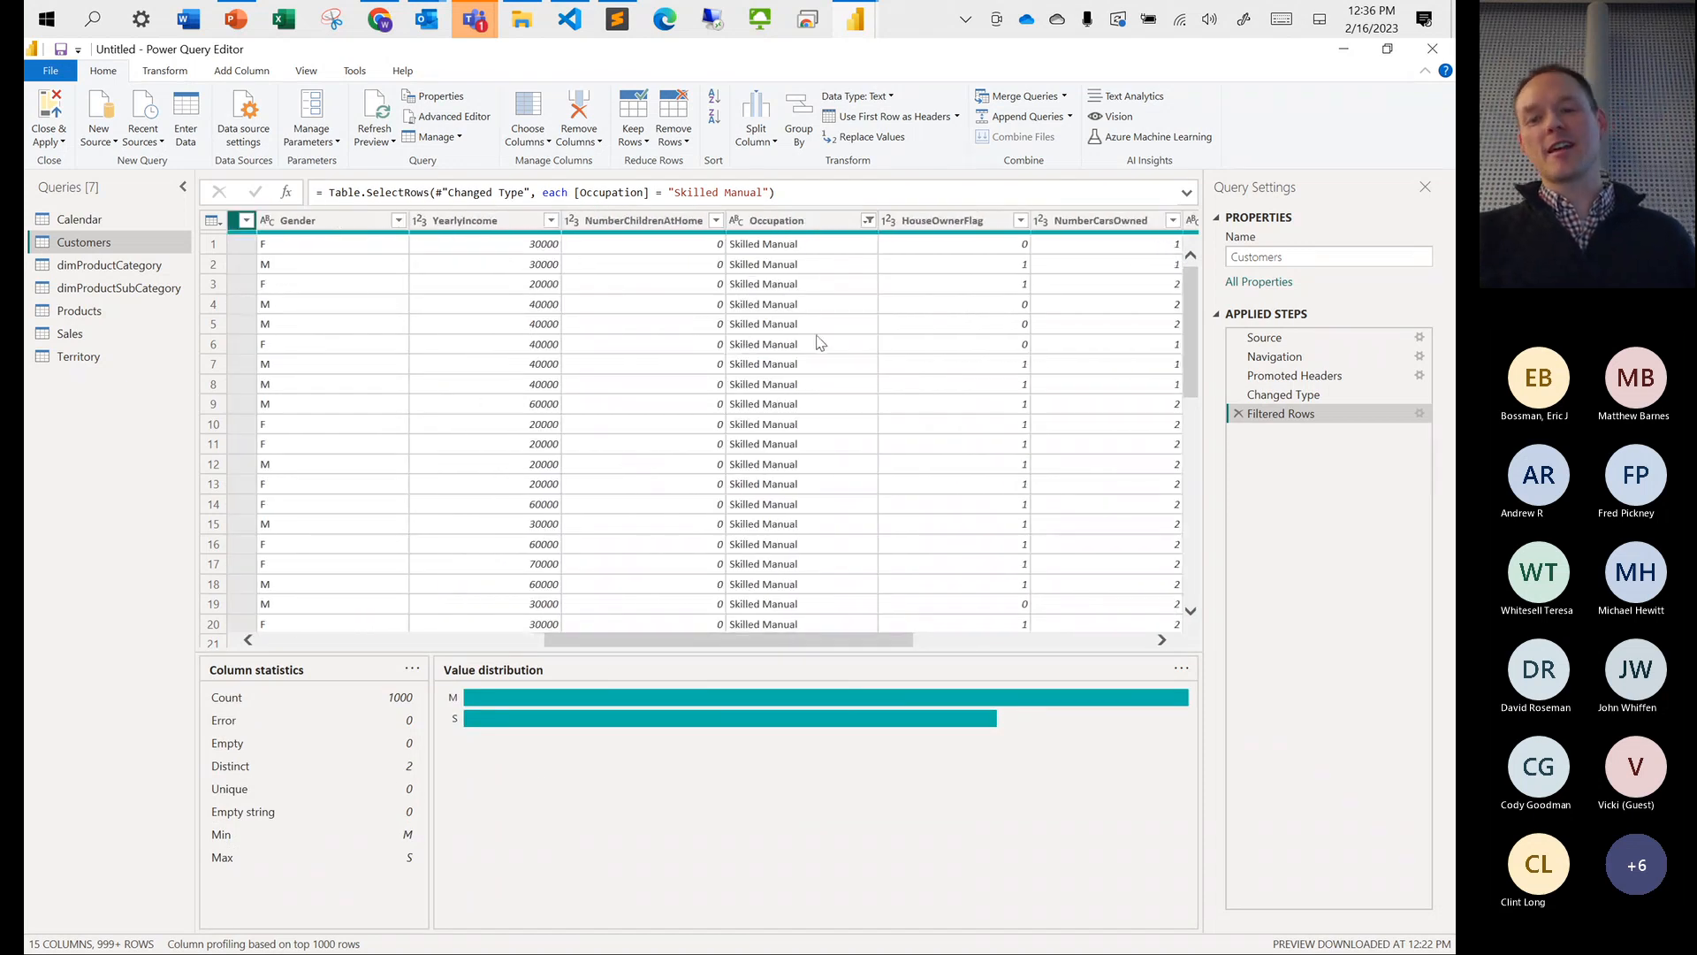
left_click(1238, 415)
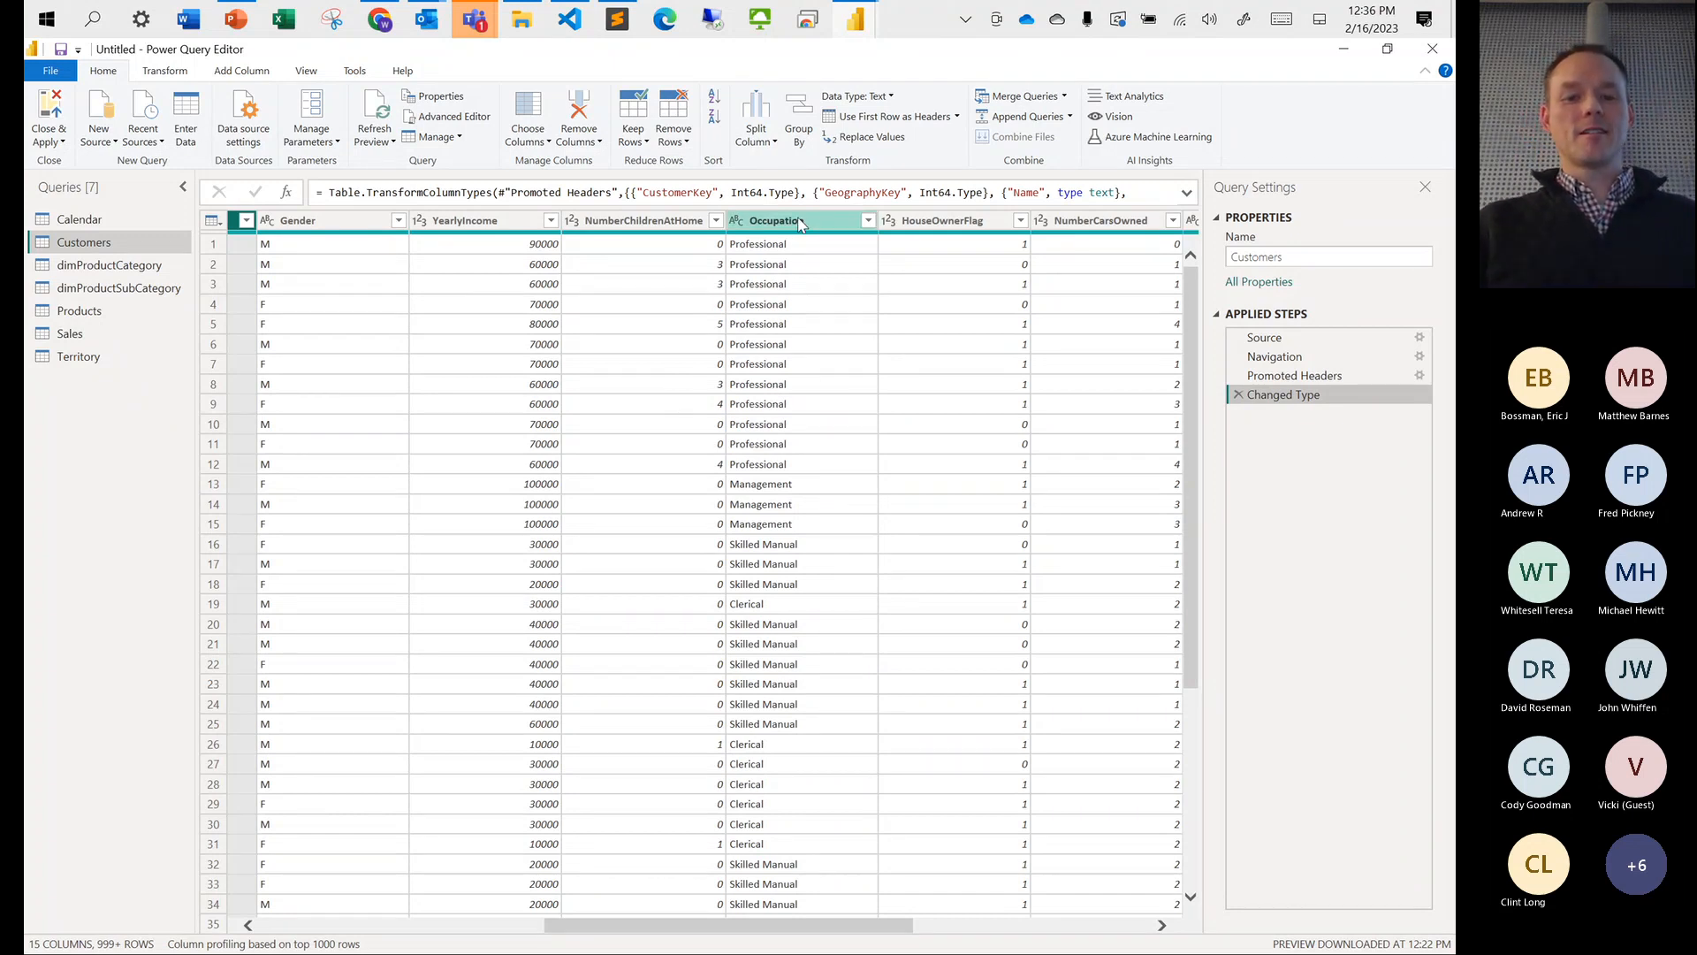
Profile the Customers query's Occupation column based on the entire data set instead of the top 1000 rows
left_click_drag(749, 925, 466, 925)
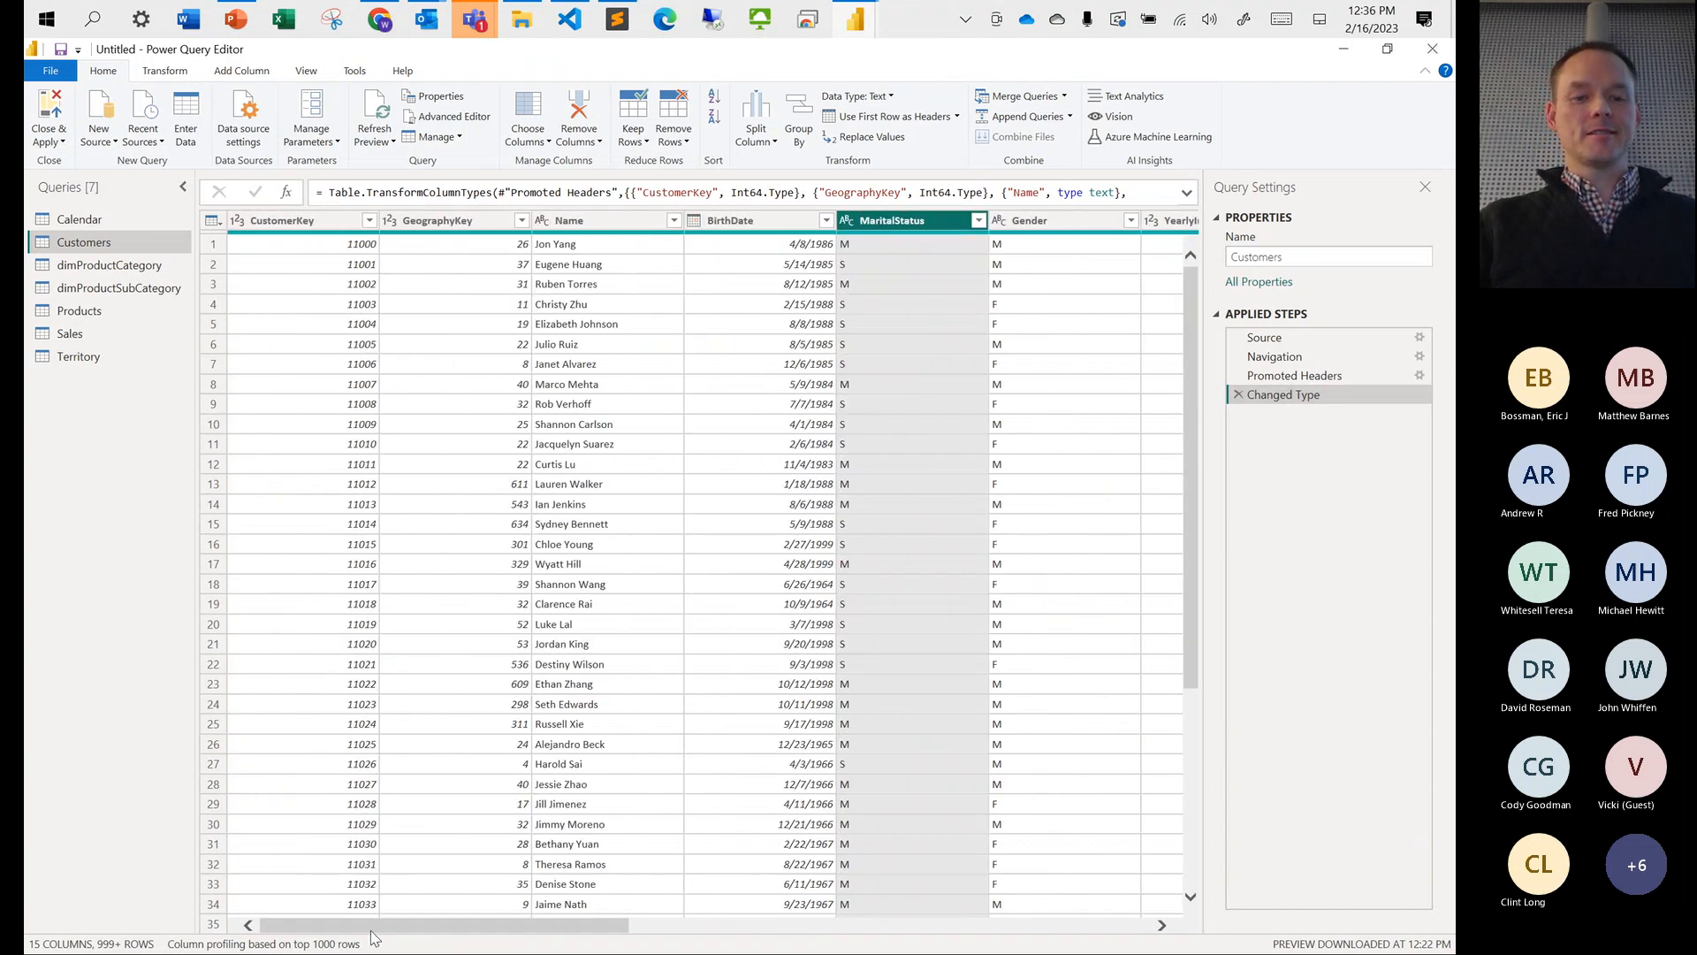
left_click_drag(358, 925, 762, 919)
left_click(608, 221)
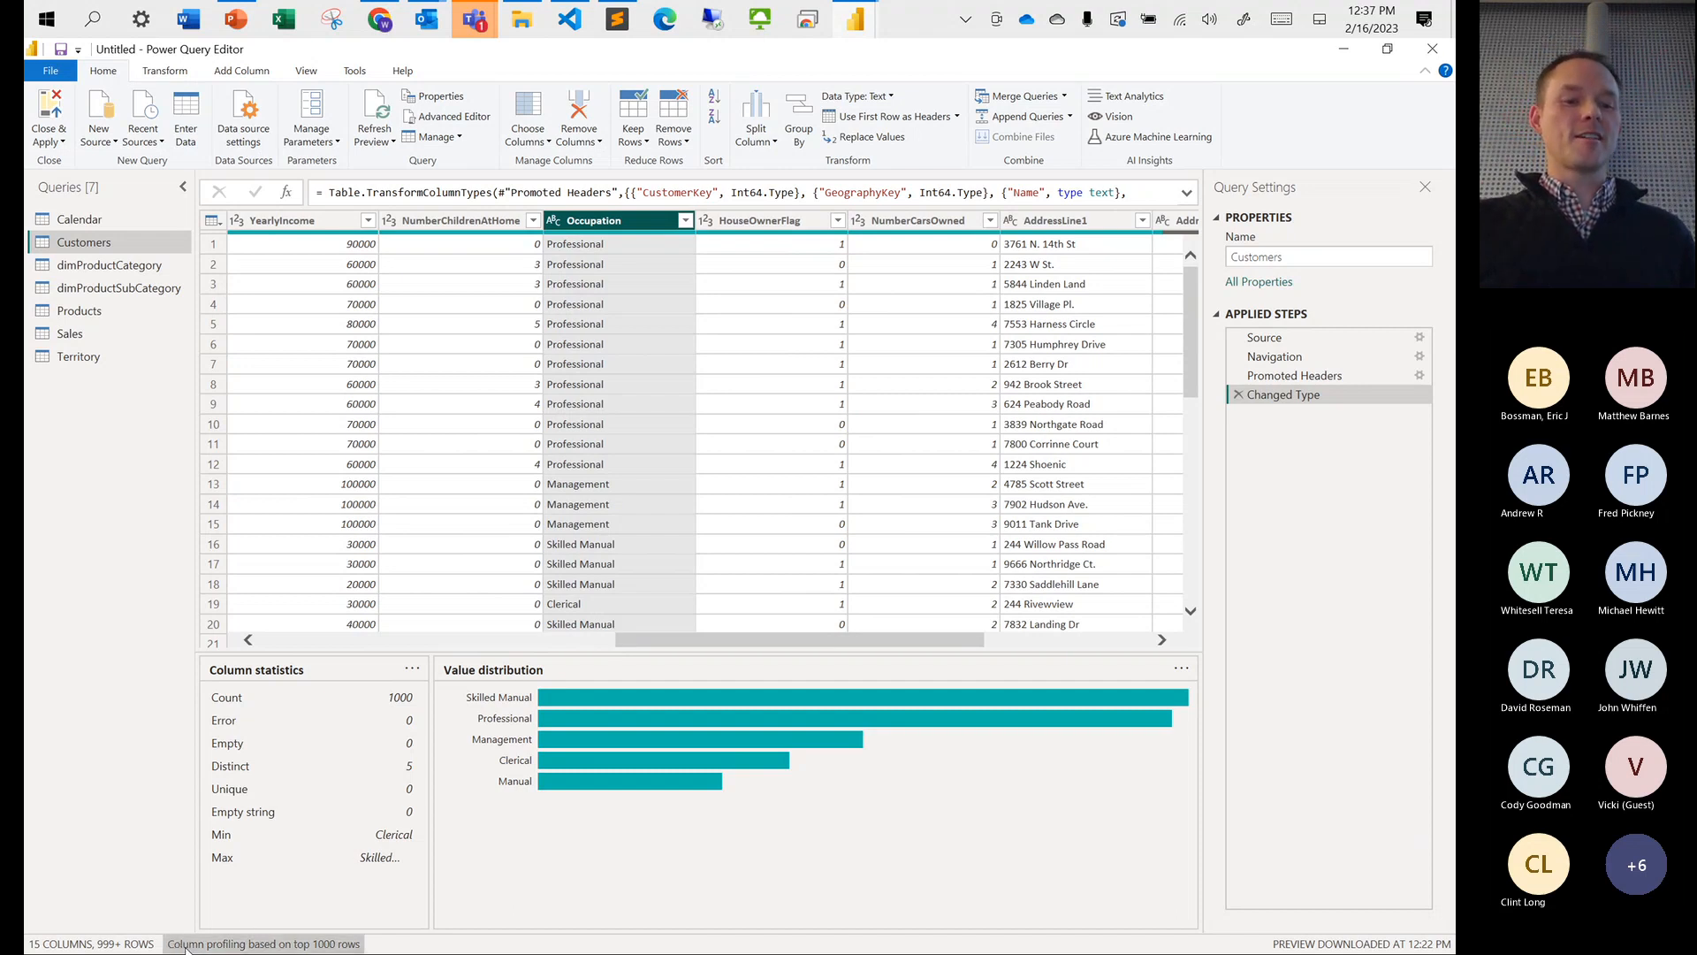
left_click(320, 944)
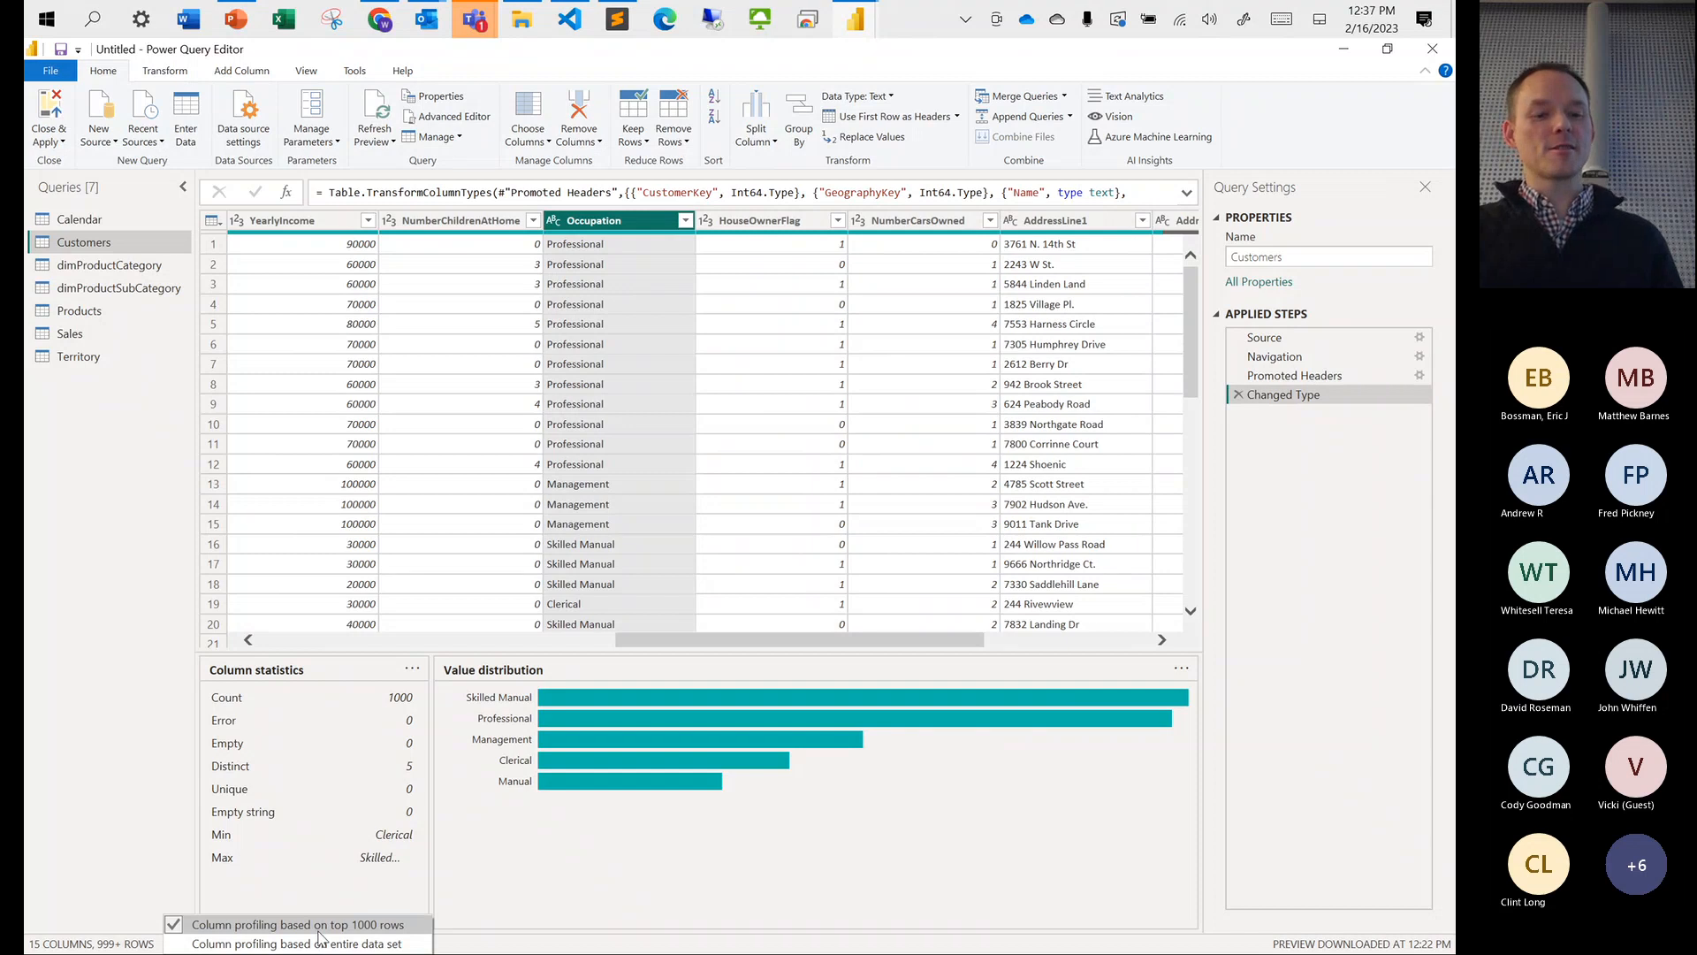
left_click(320, 943)
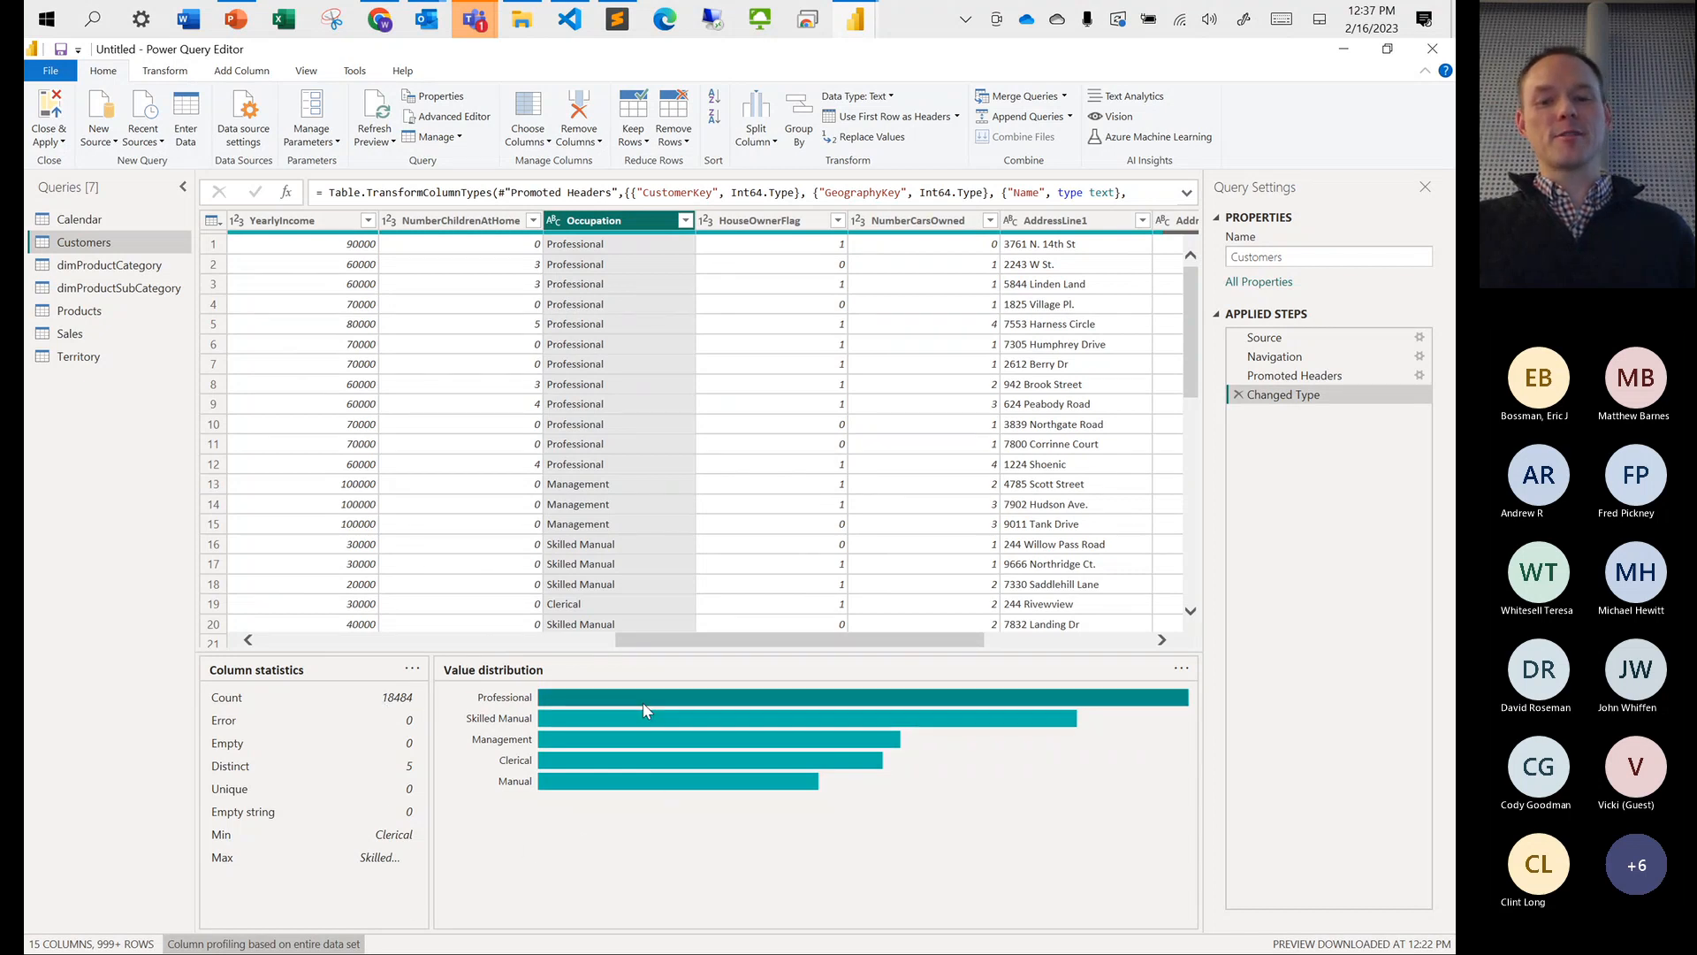
mouse_move(646, 705)
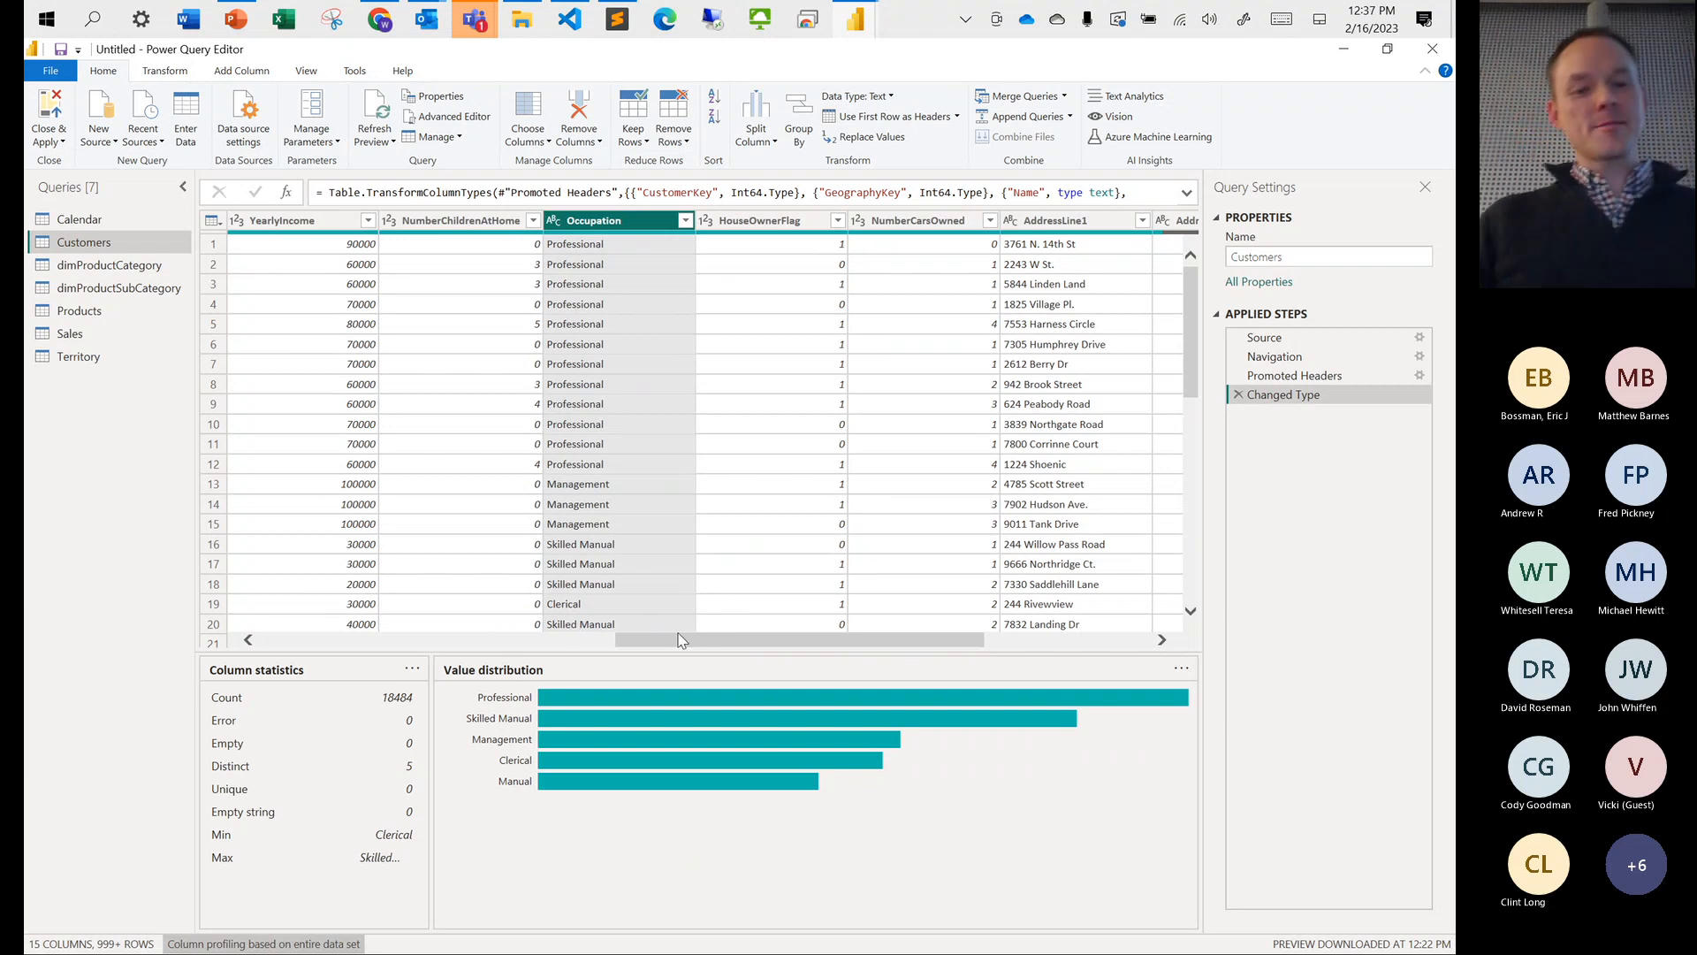
left_click_drag(649, 641, 296, 641)
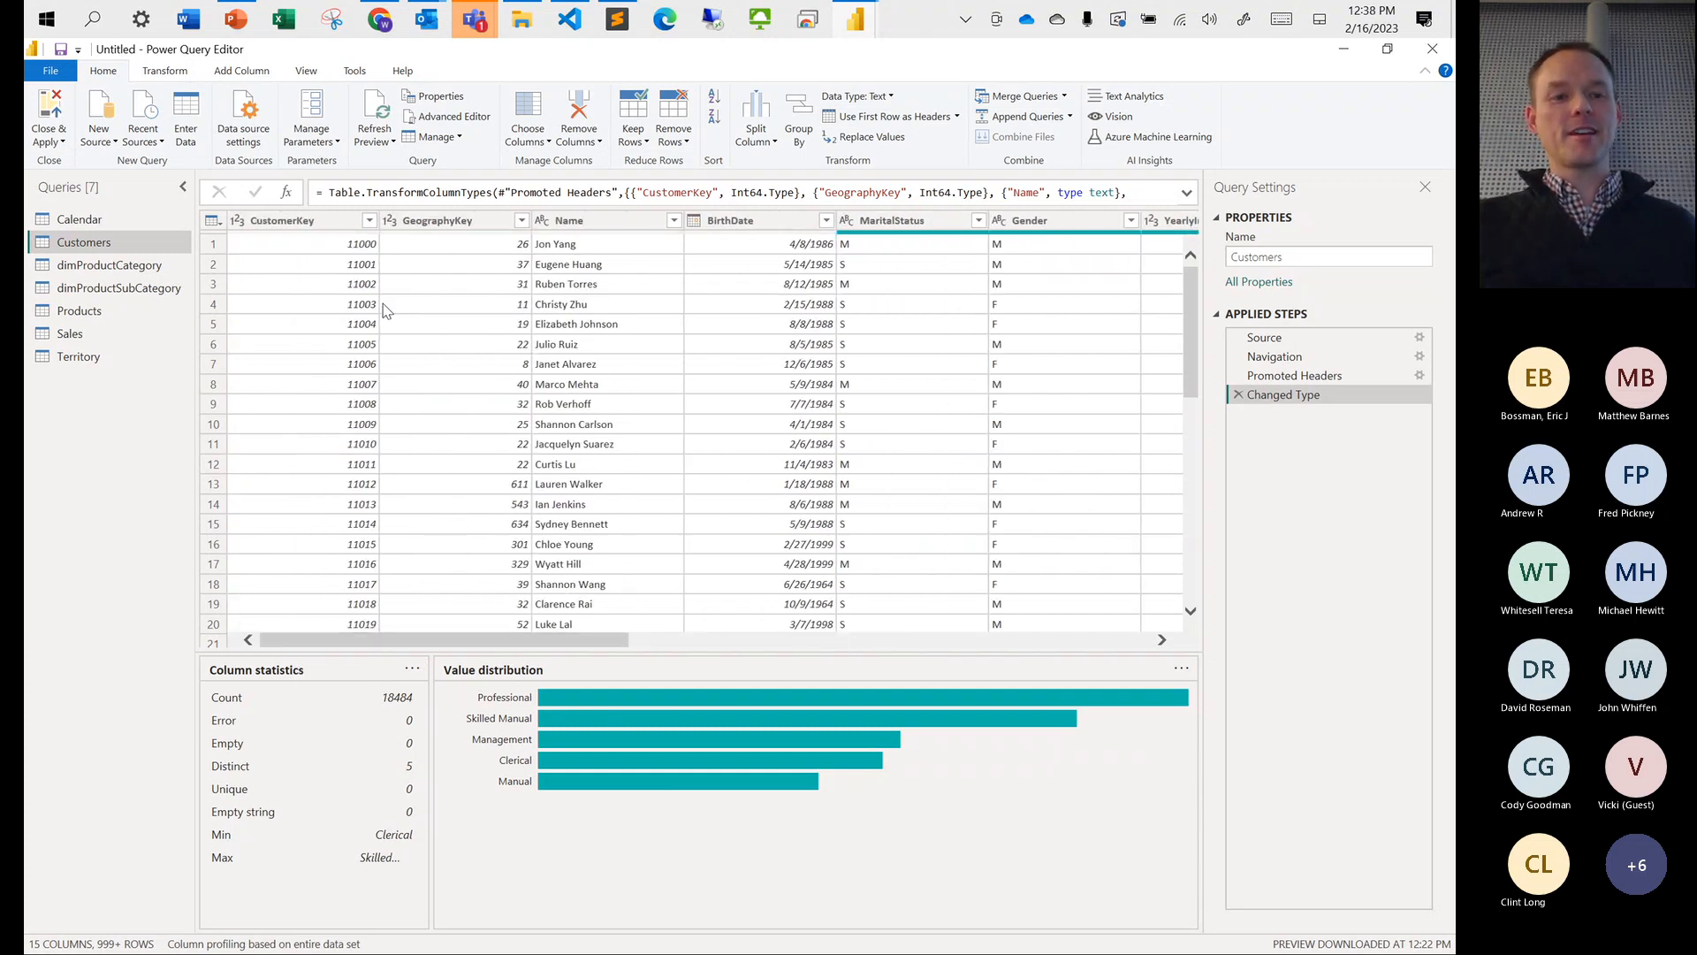
left_click(296, 265)
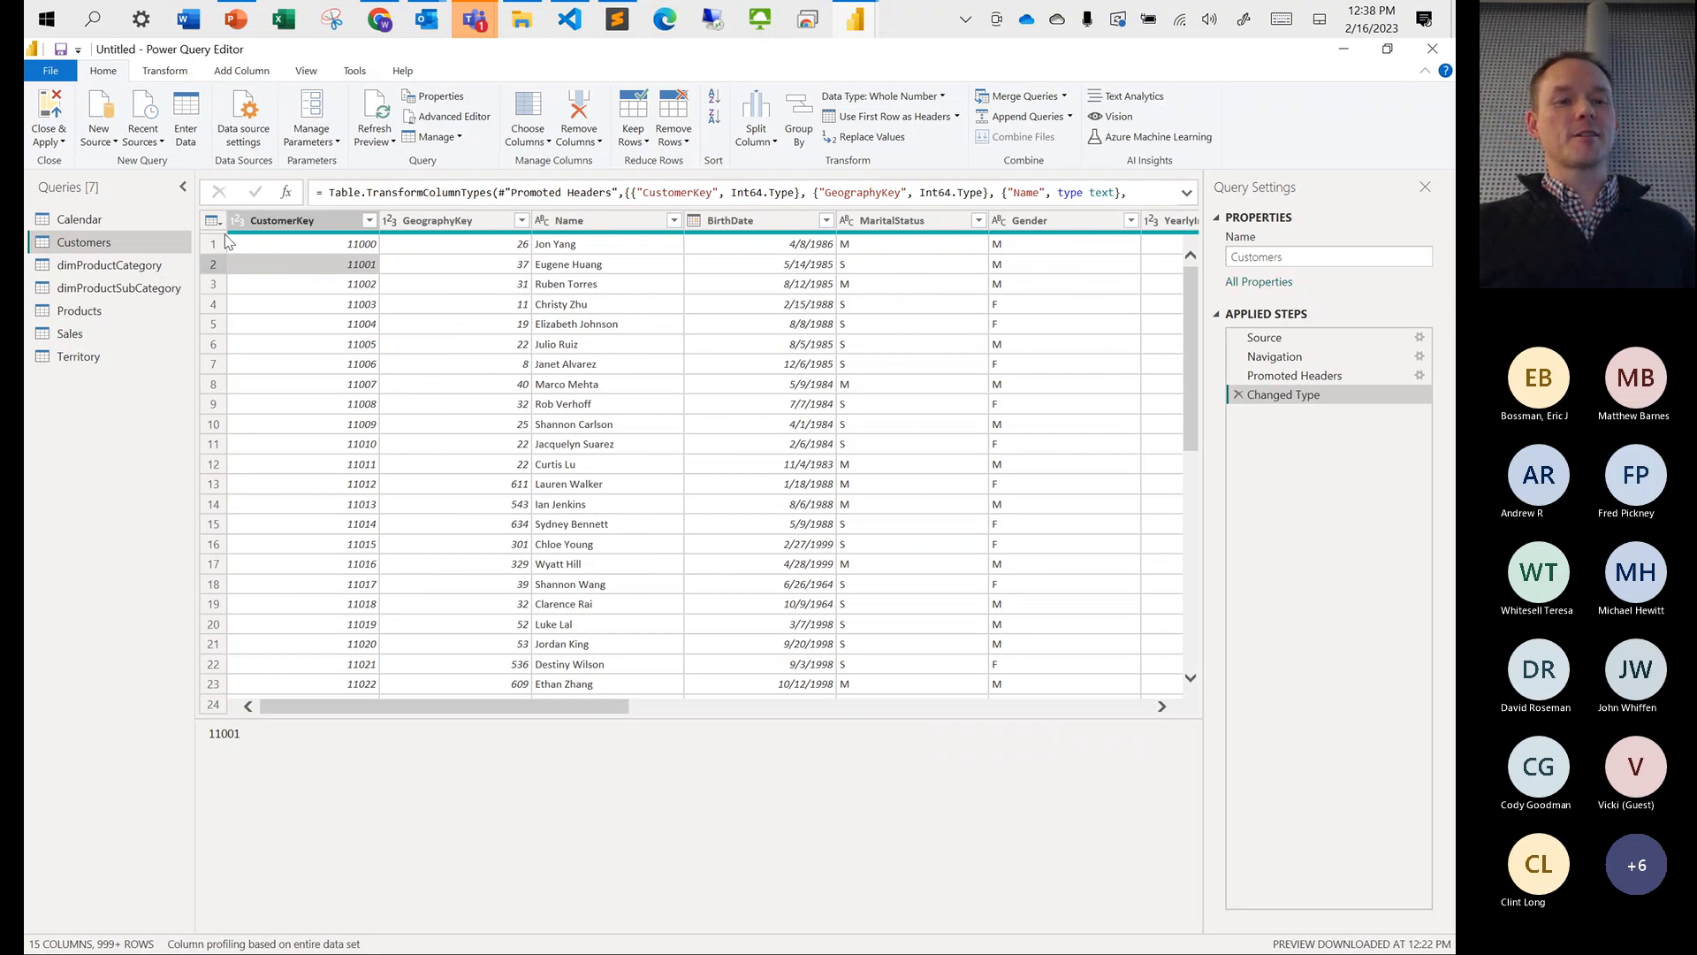
Open the Calendar query and view all fields of its first record in an enlarged preview pane
left_click(84, 223)
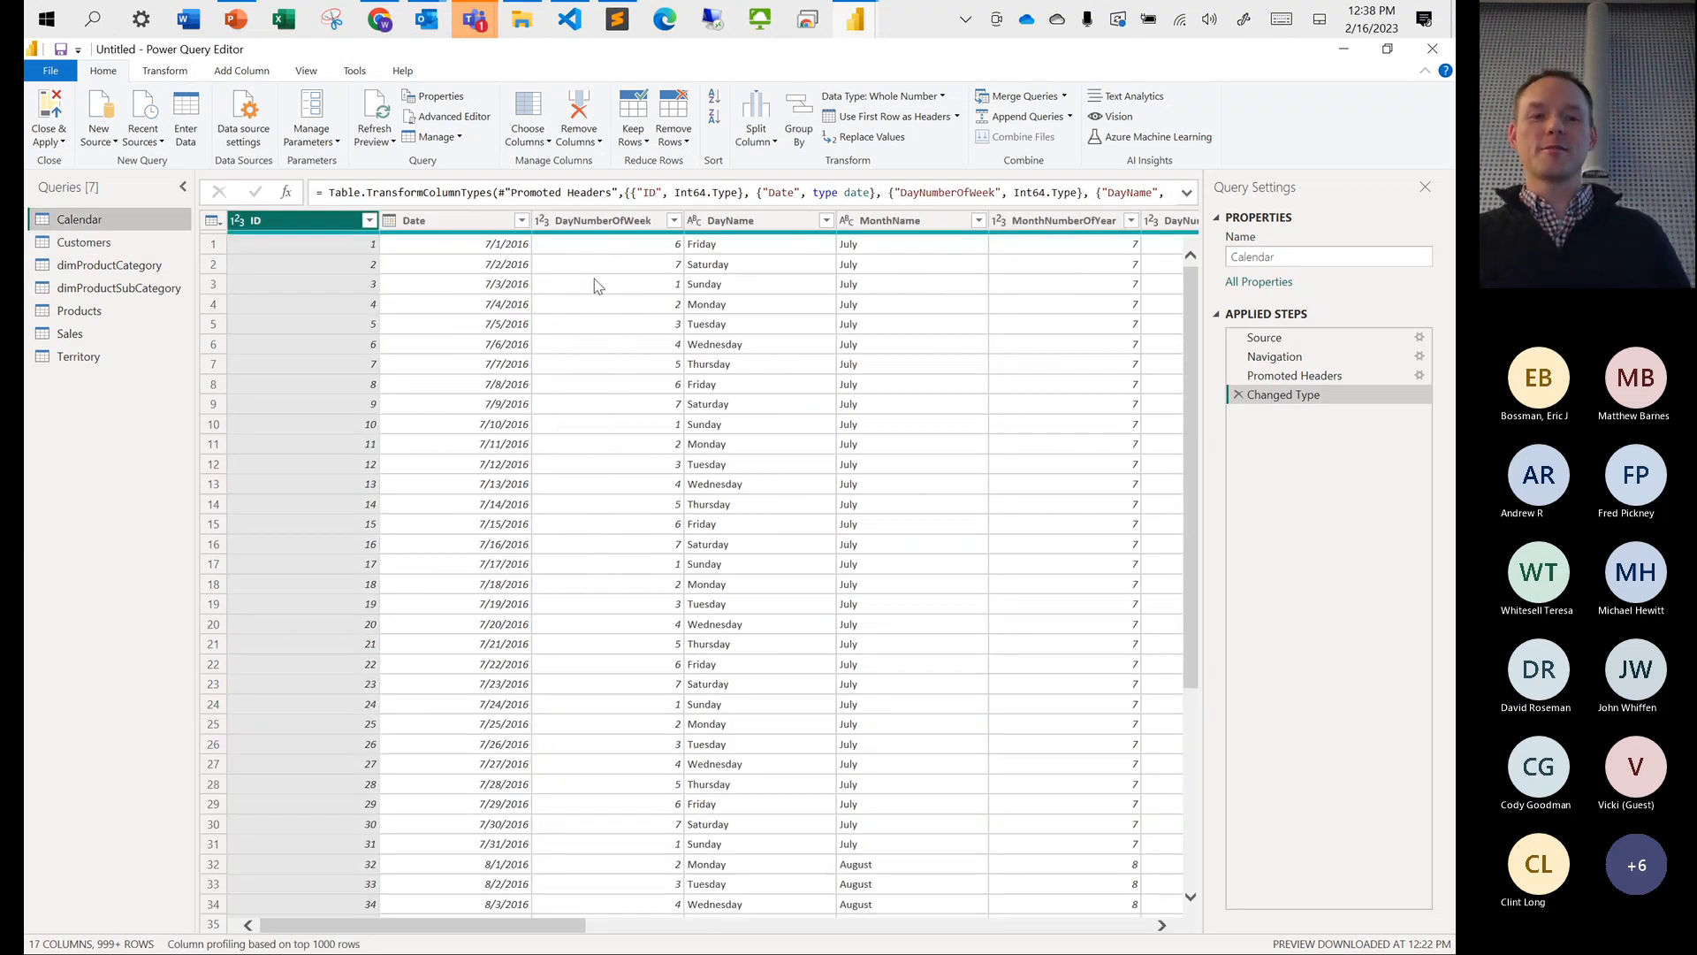
left_click(214, 247)
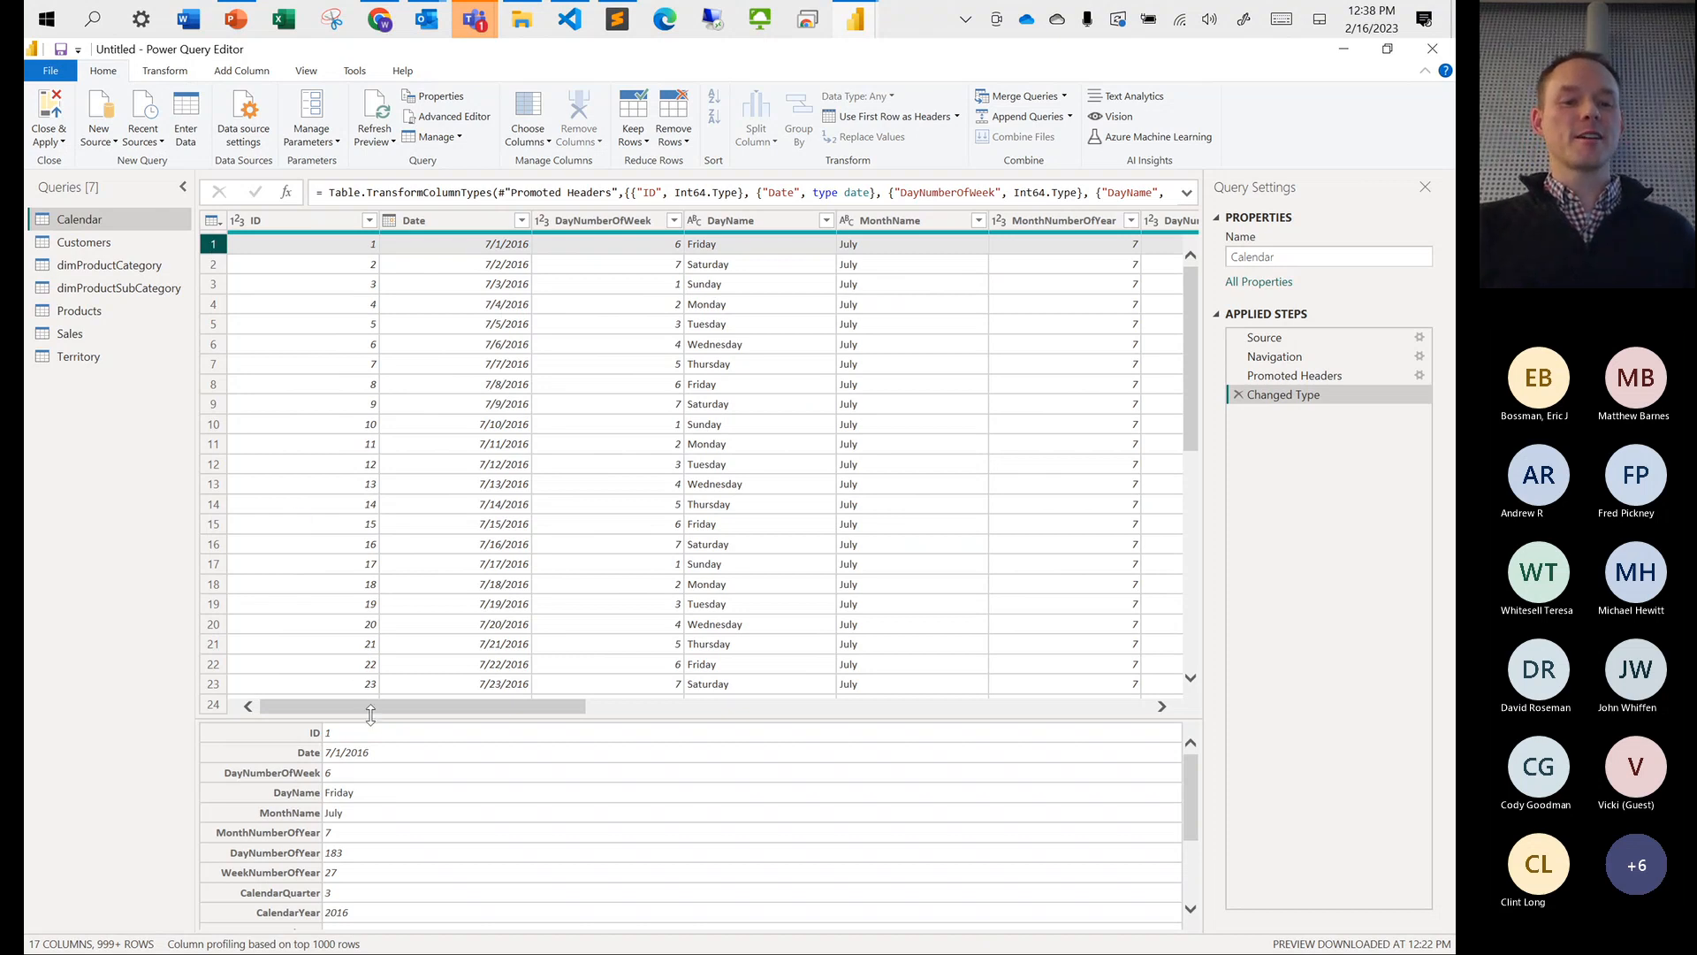
left_click_drag(373, 718, 347, 525)
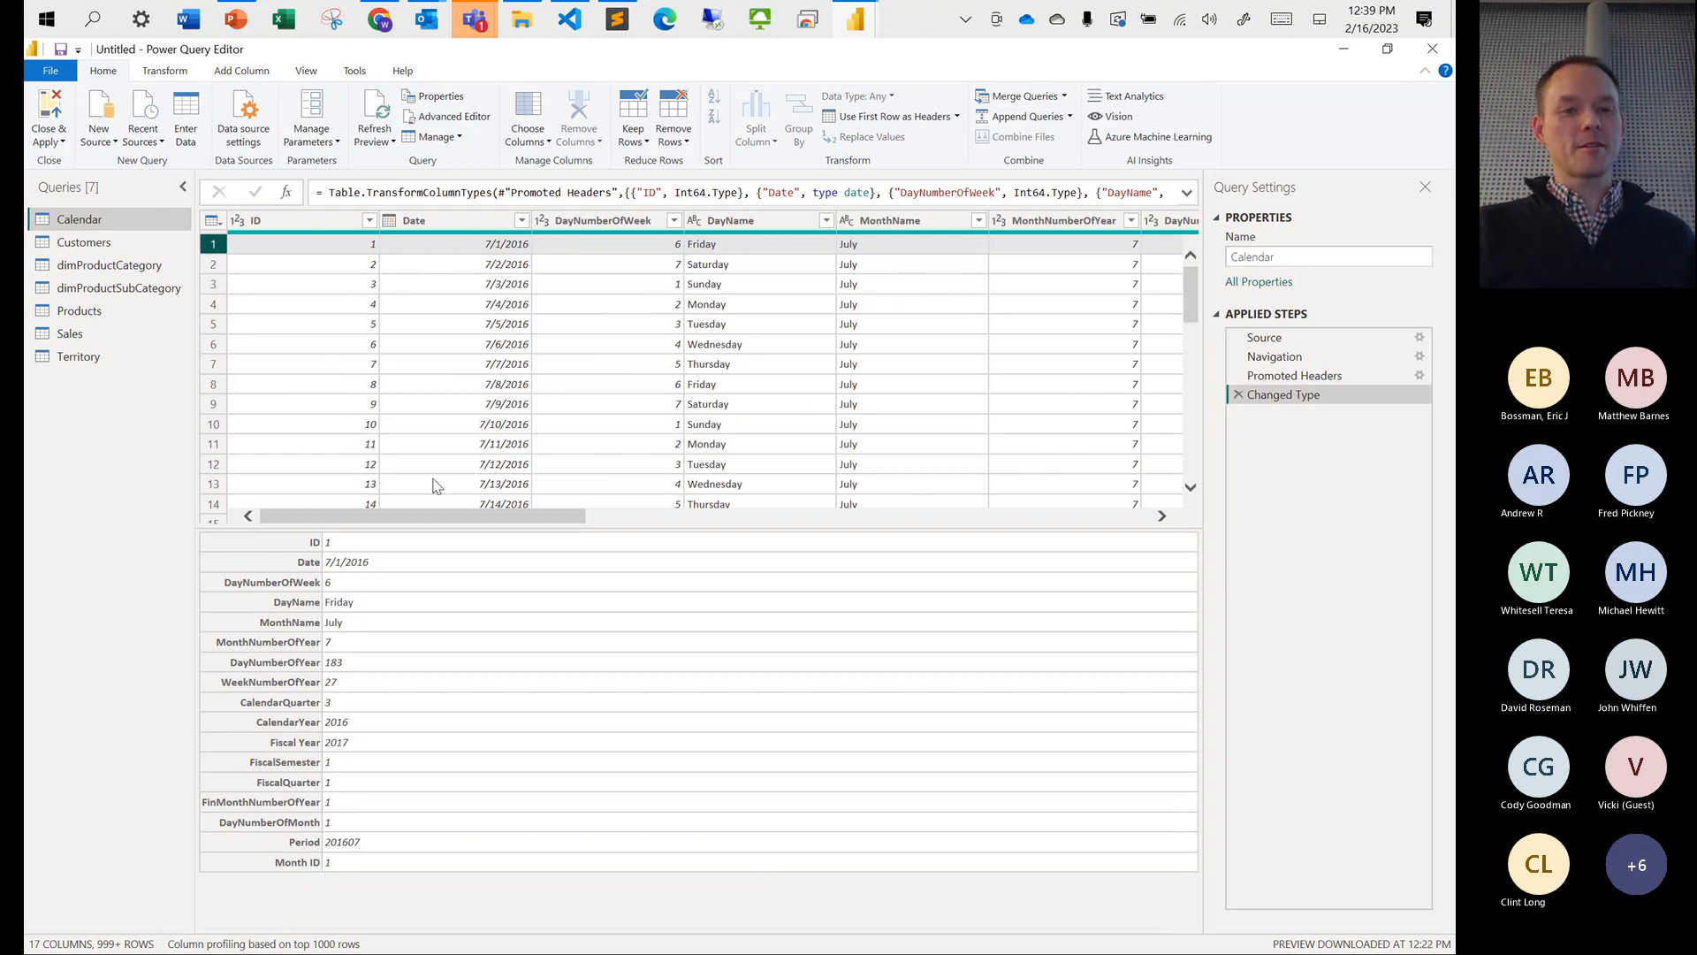
Remove the ID column from the Calendar query
left_click(461, 227)
left_click(321, 230)
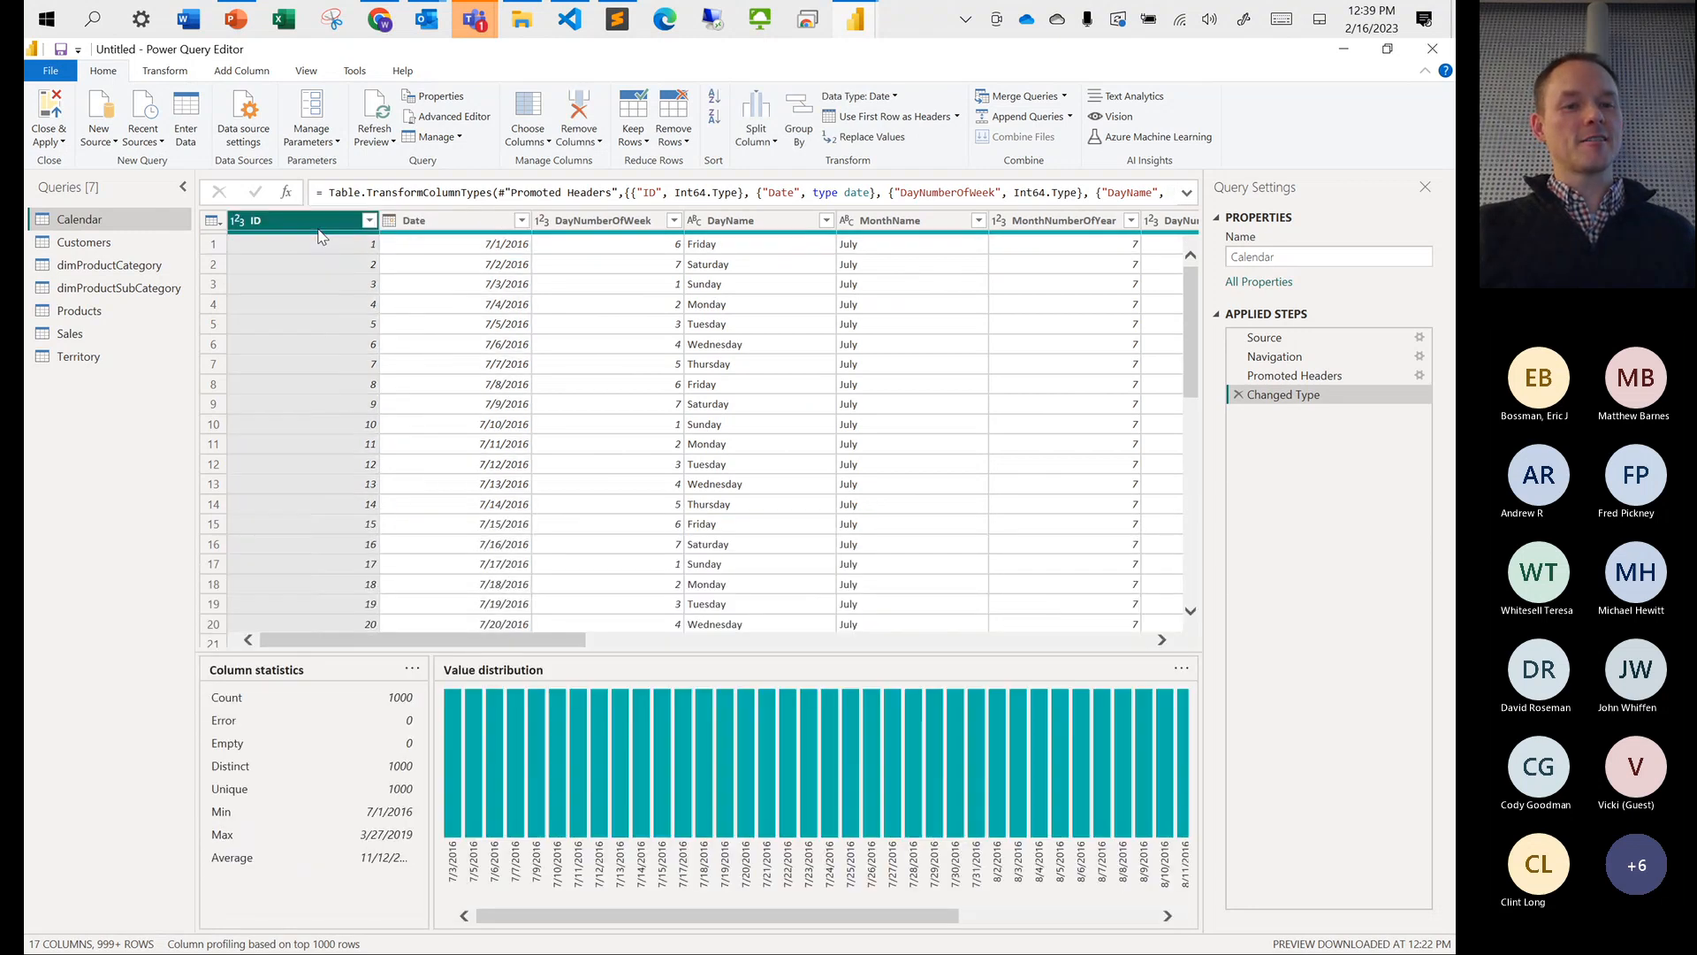
right_click(303, 225)
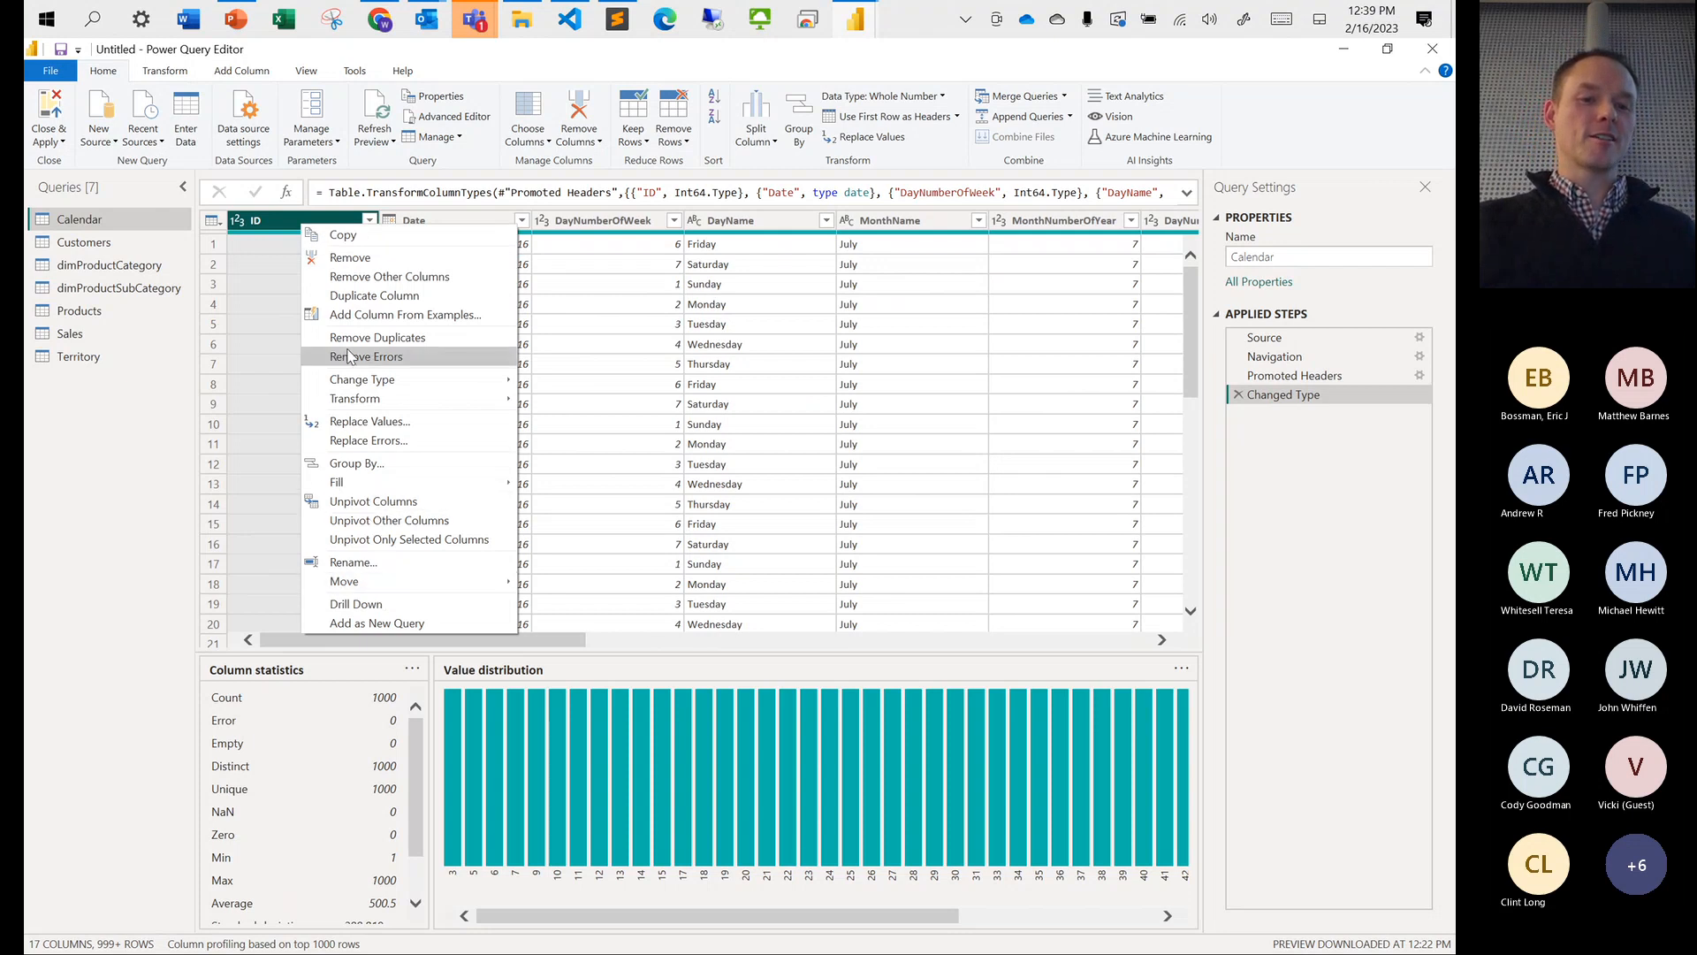
left_click(354, 258)
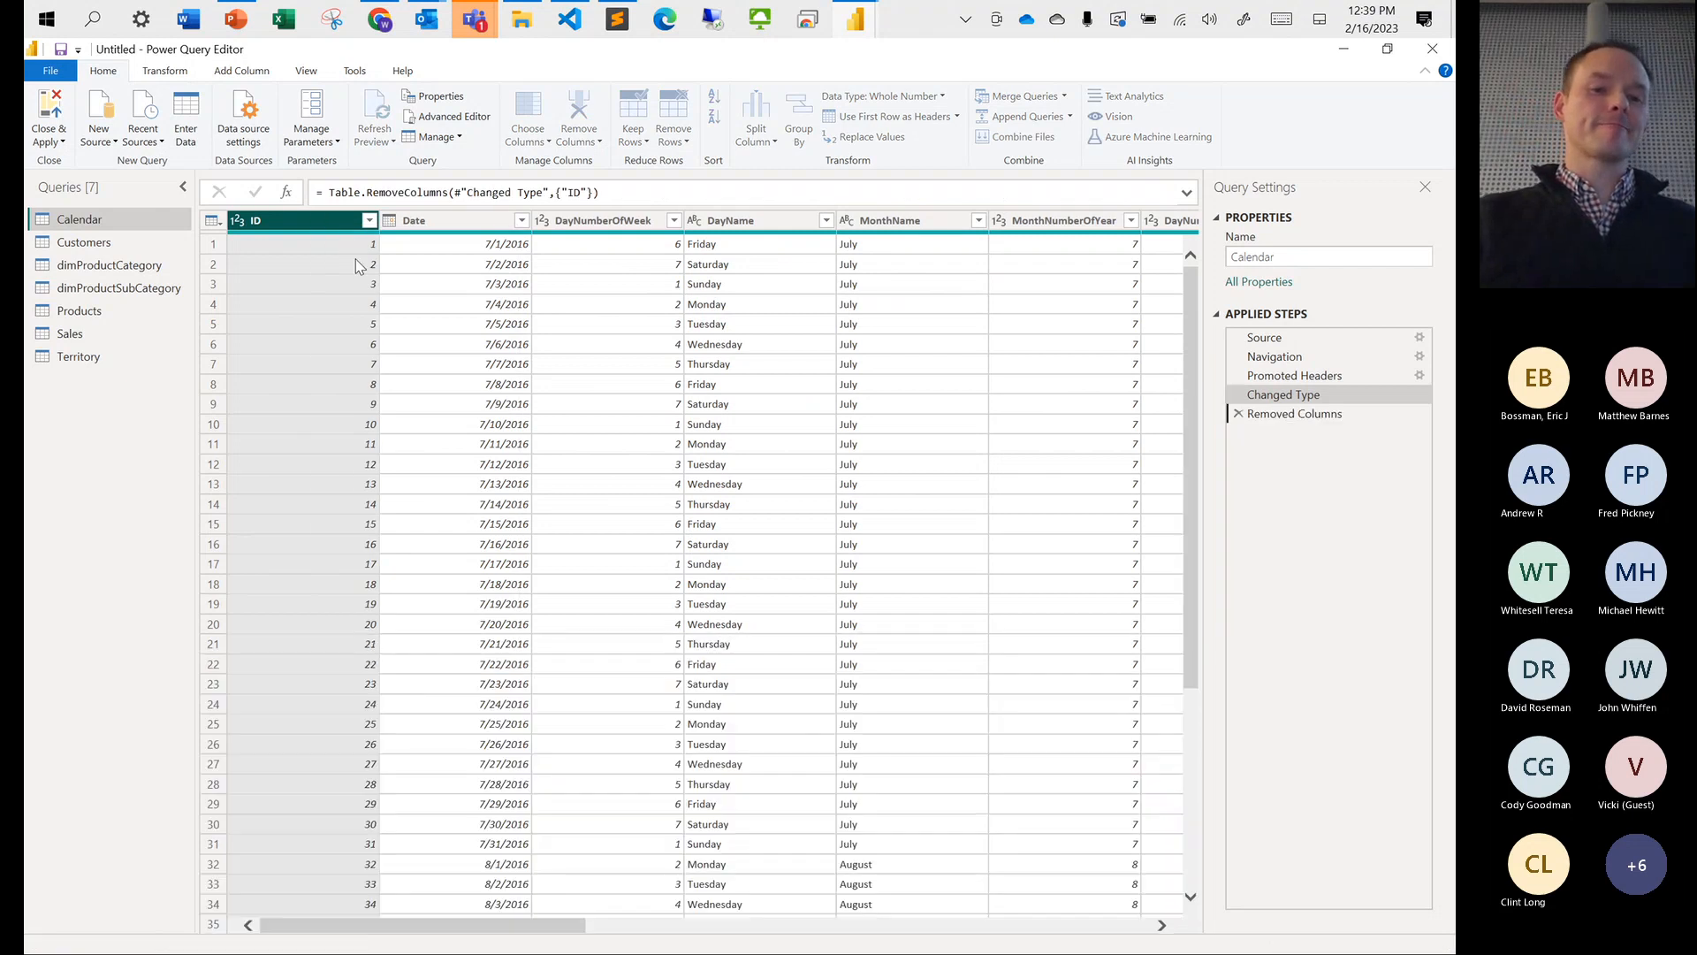
Open the Customers query and examine all fields of its first record
left_click(96, 243)
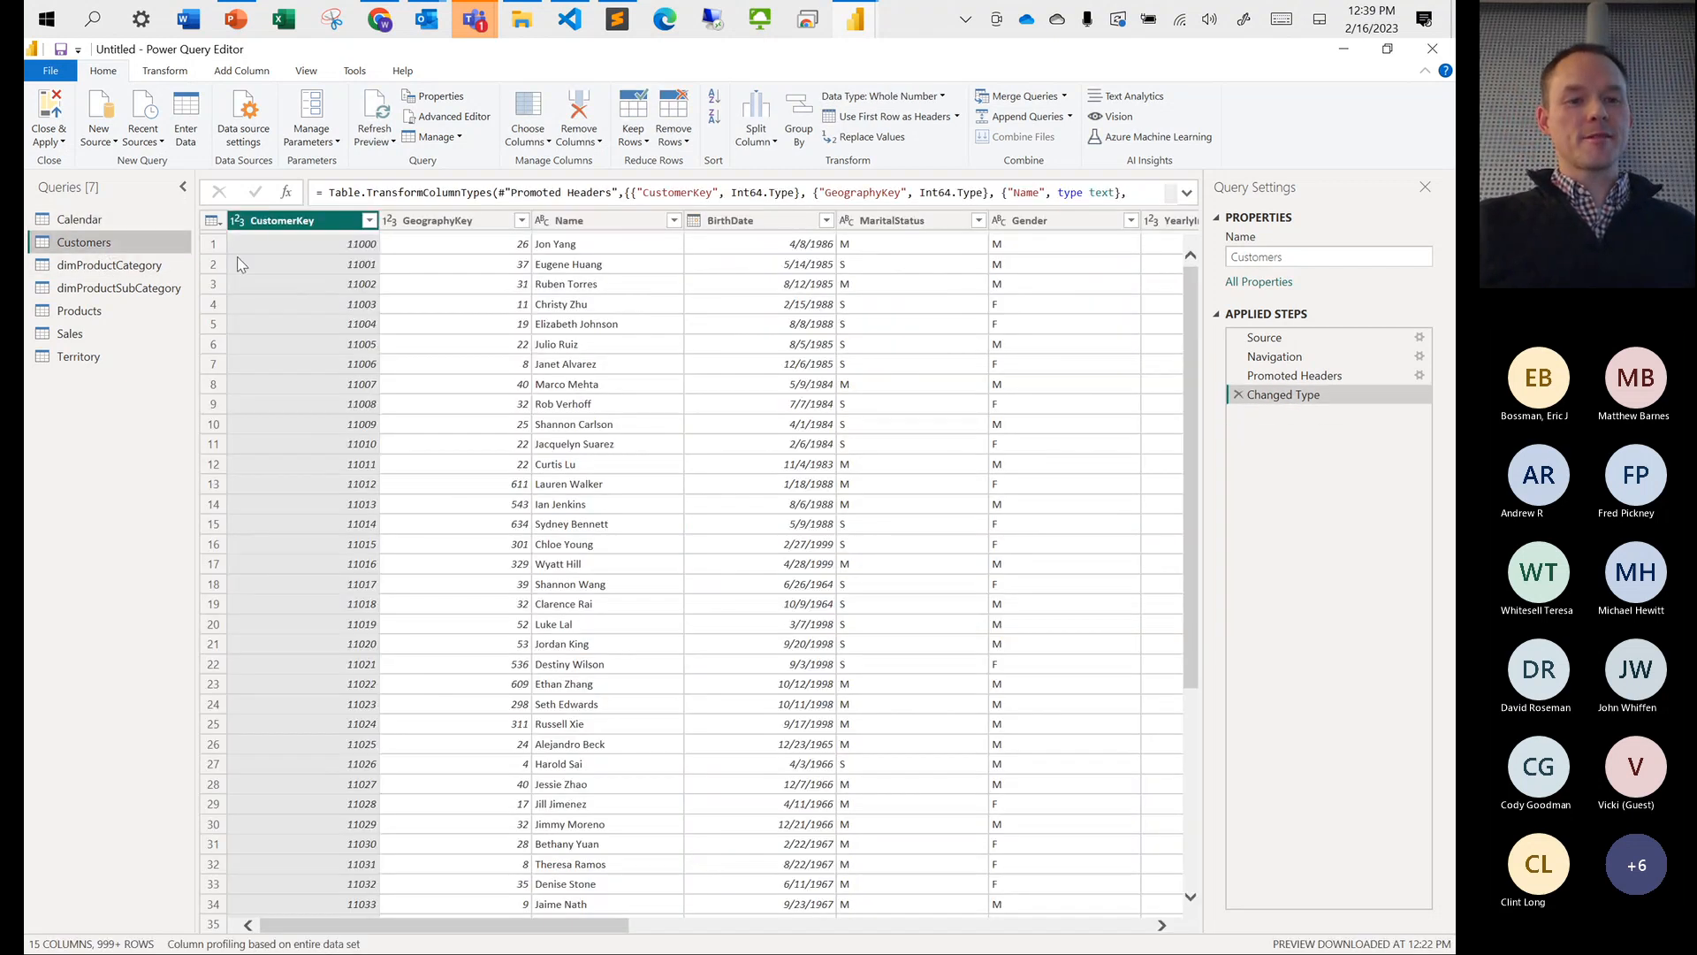
left_click(223, 249)
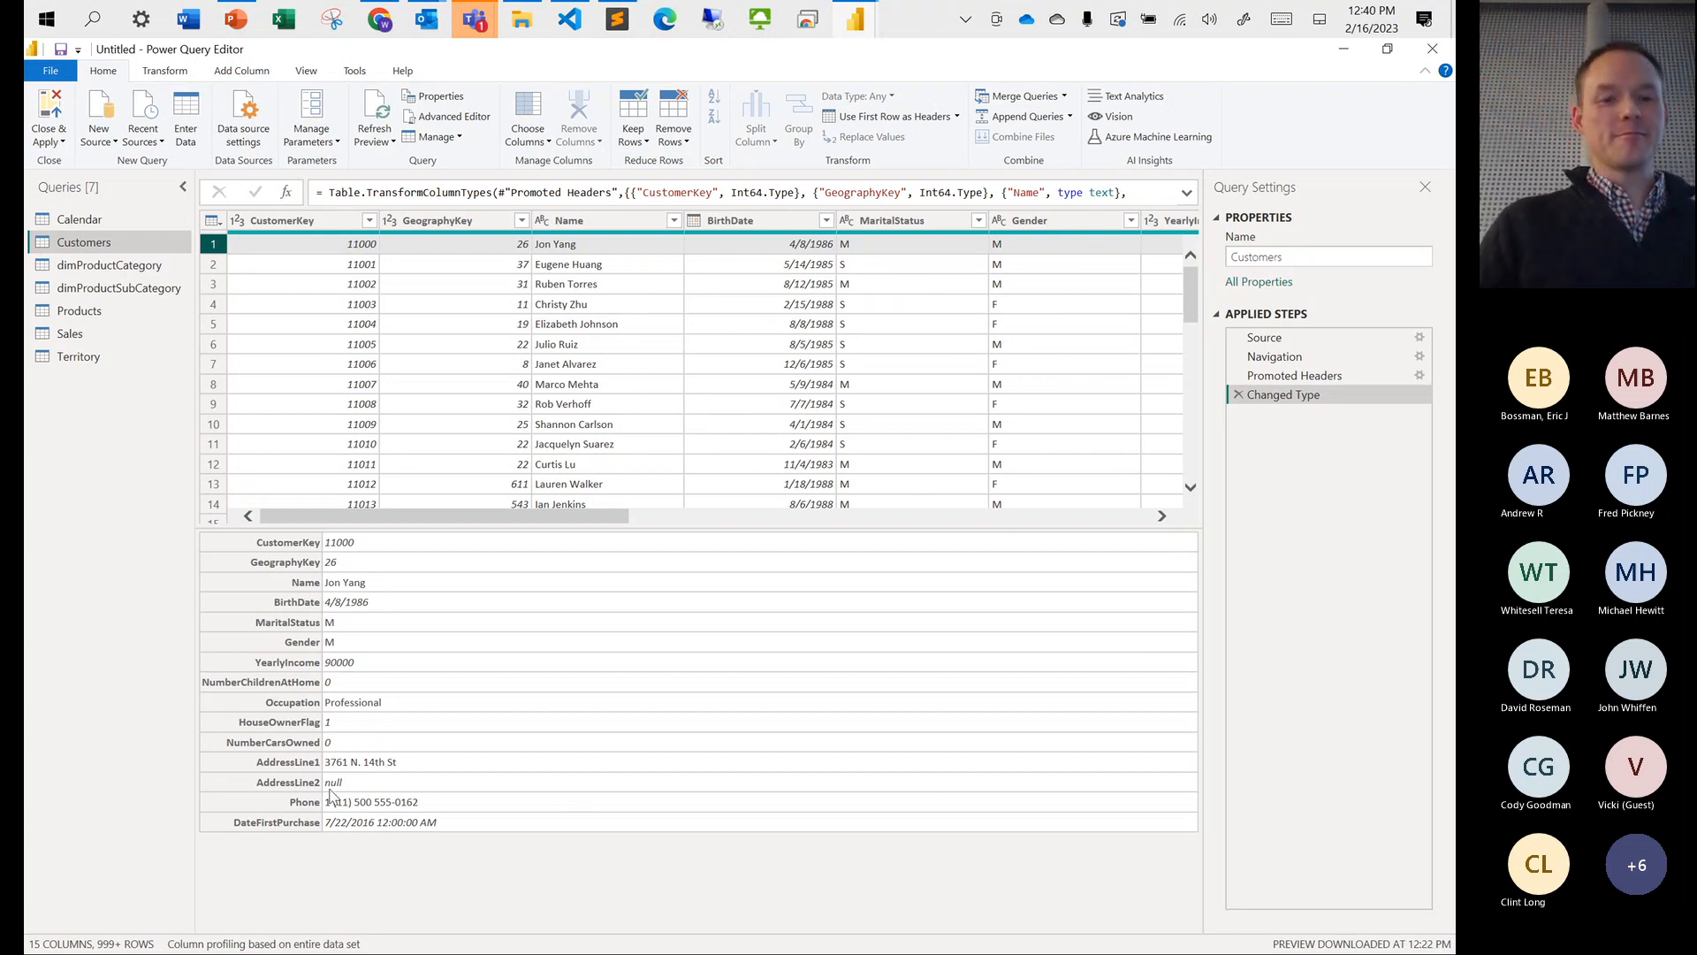
left_click(423, 264)
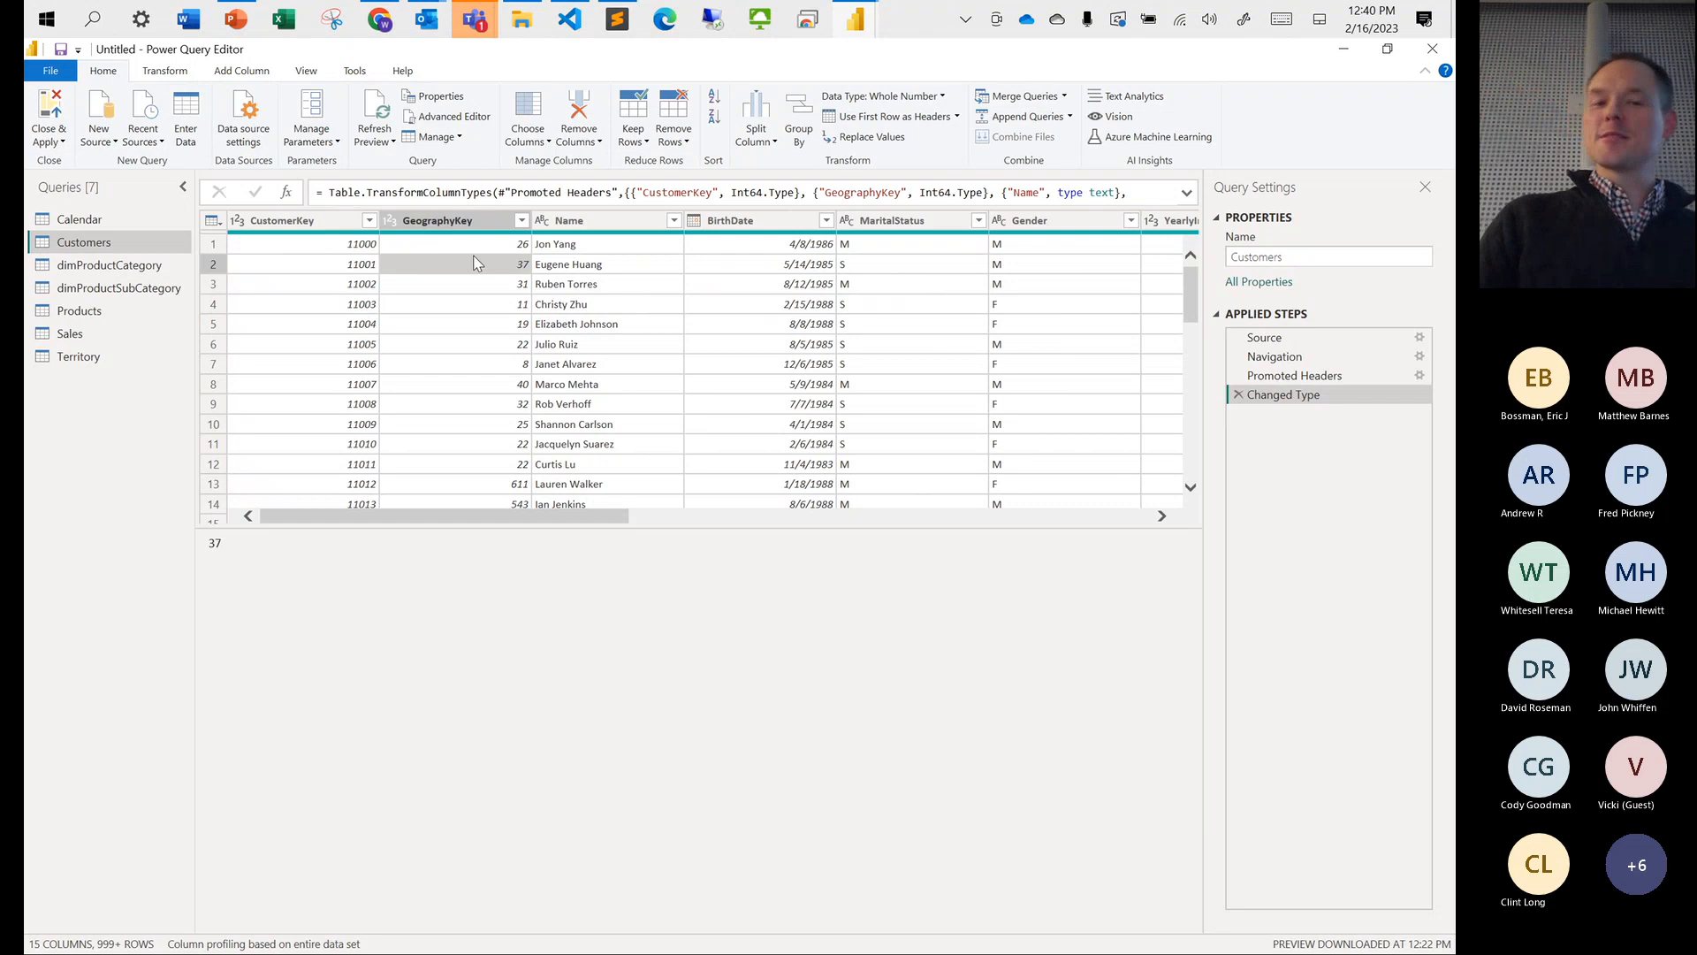
Choose the Customers columns to keep, excluding GeographyKey, Name, BirthDate, AddressLine1, AddressLine2 and Phone, and check the remaining columns
left_click(533, 109)
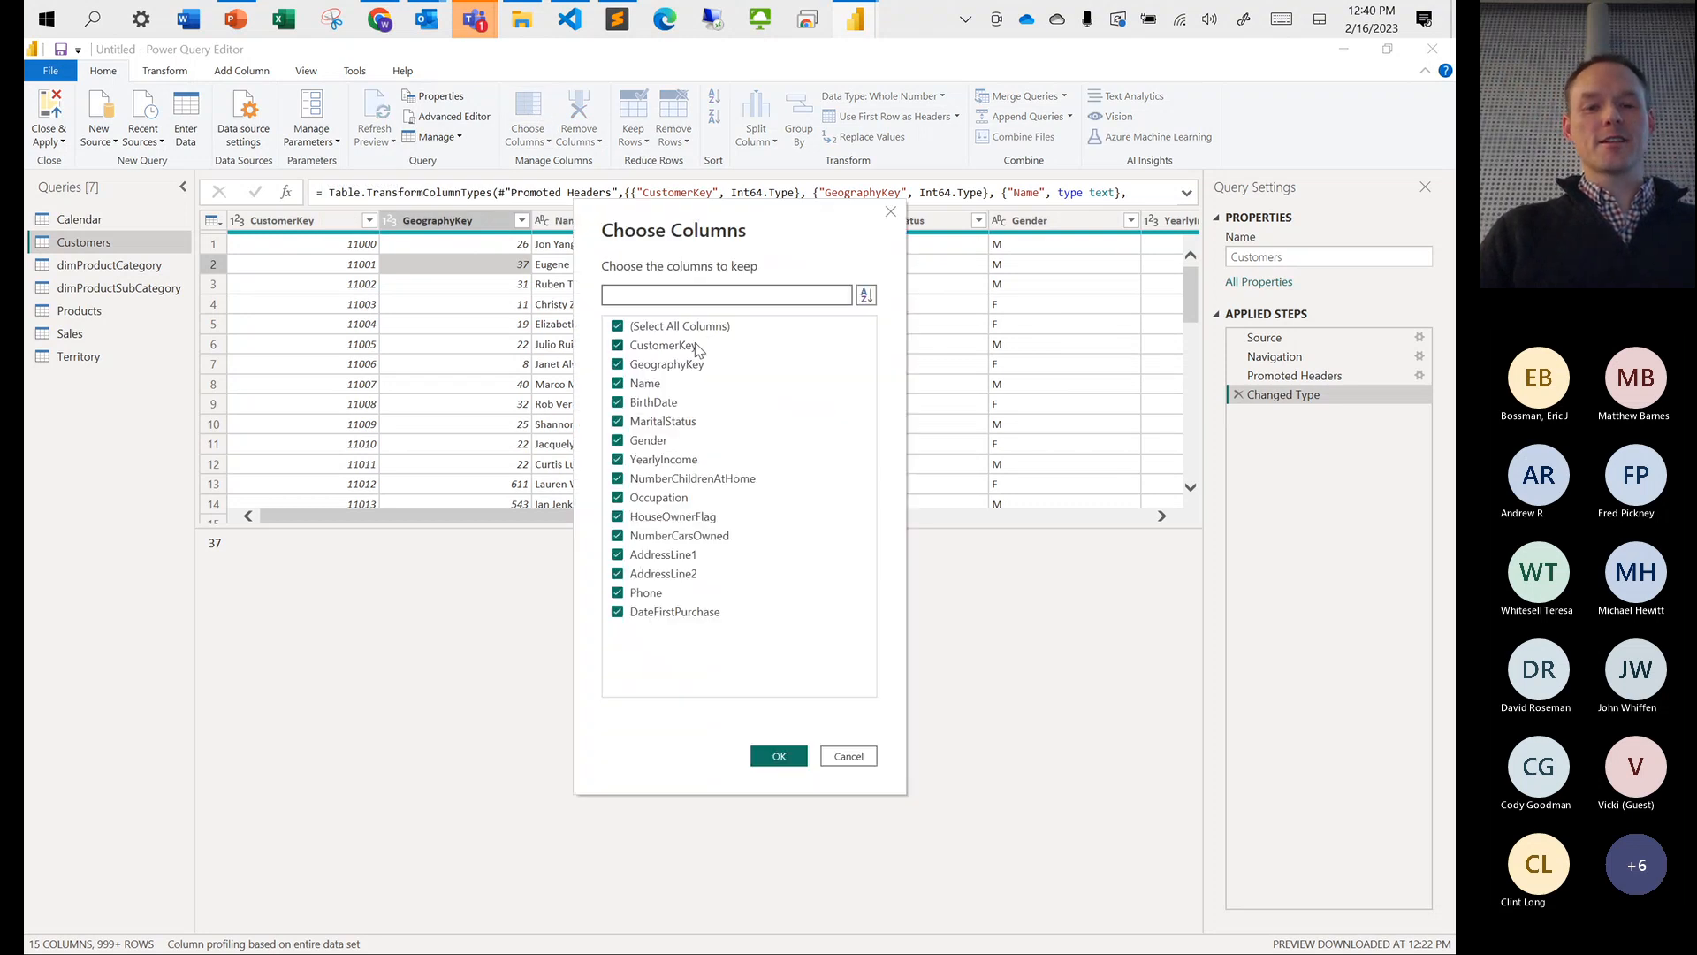
left_click(618, 365)
left_click(619, 385)
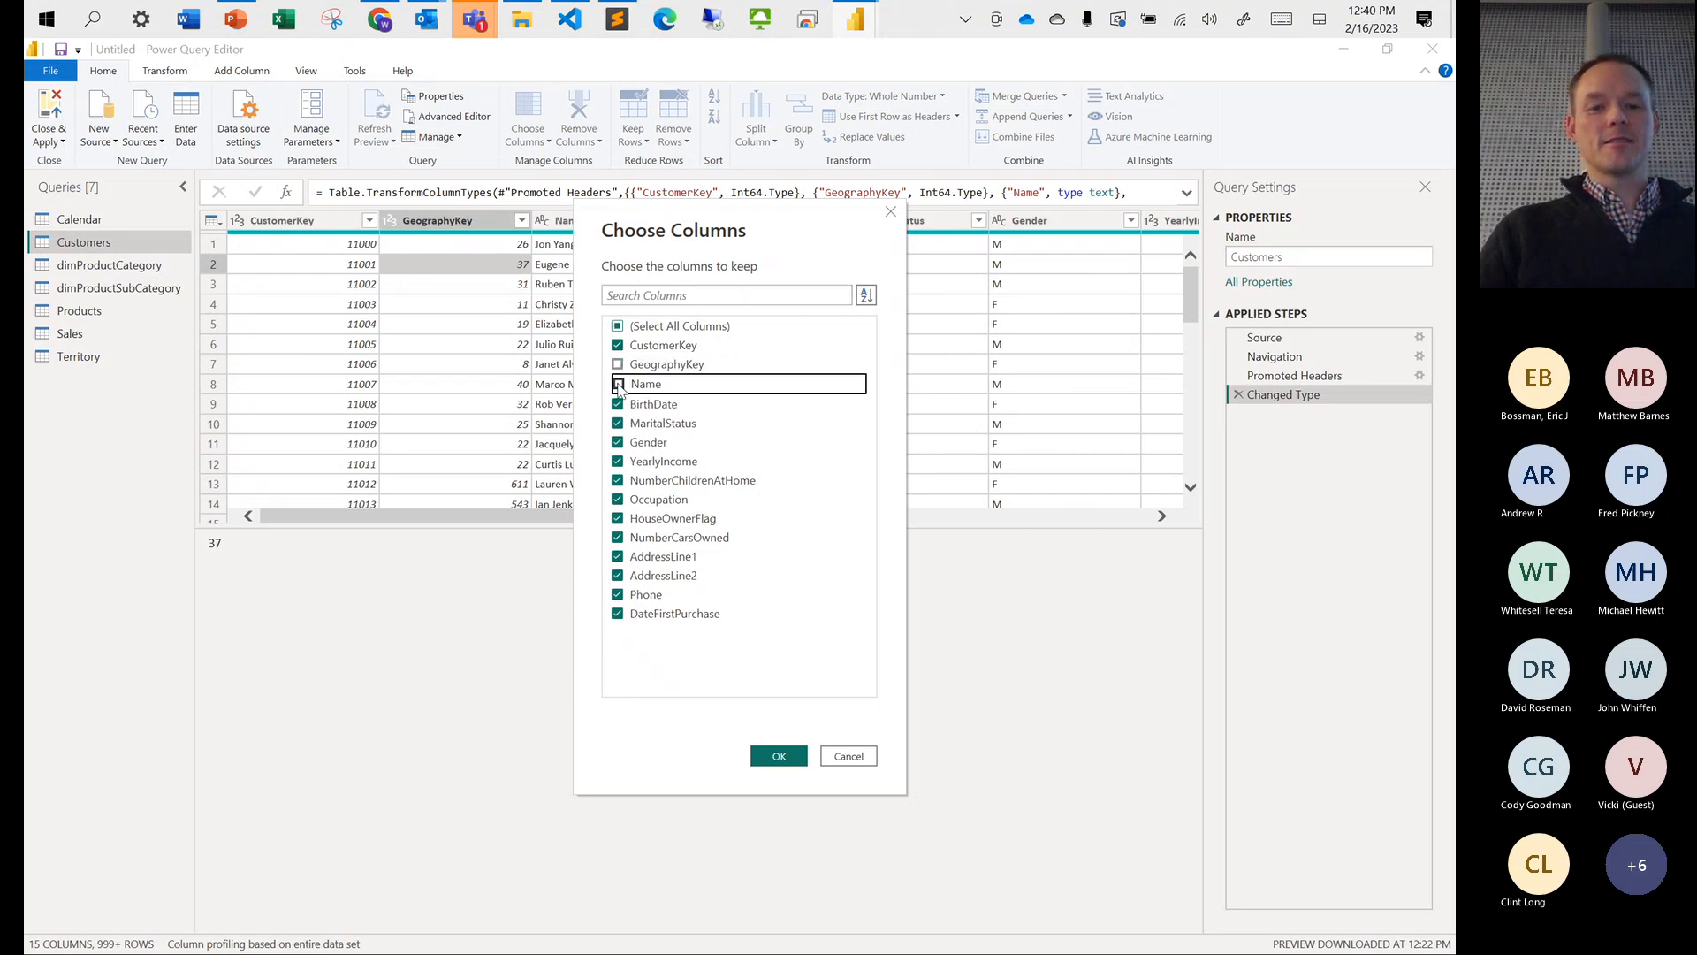
left_click(618, 404)
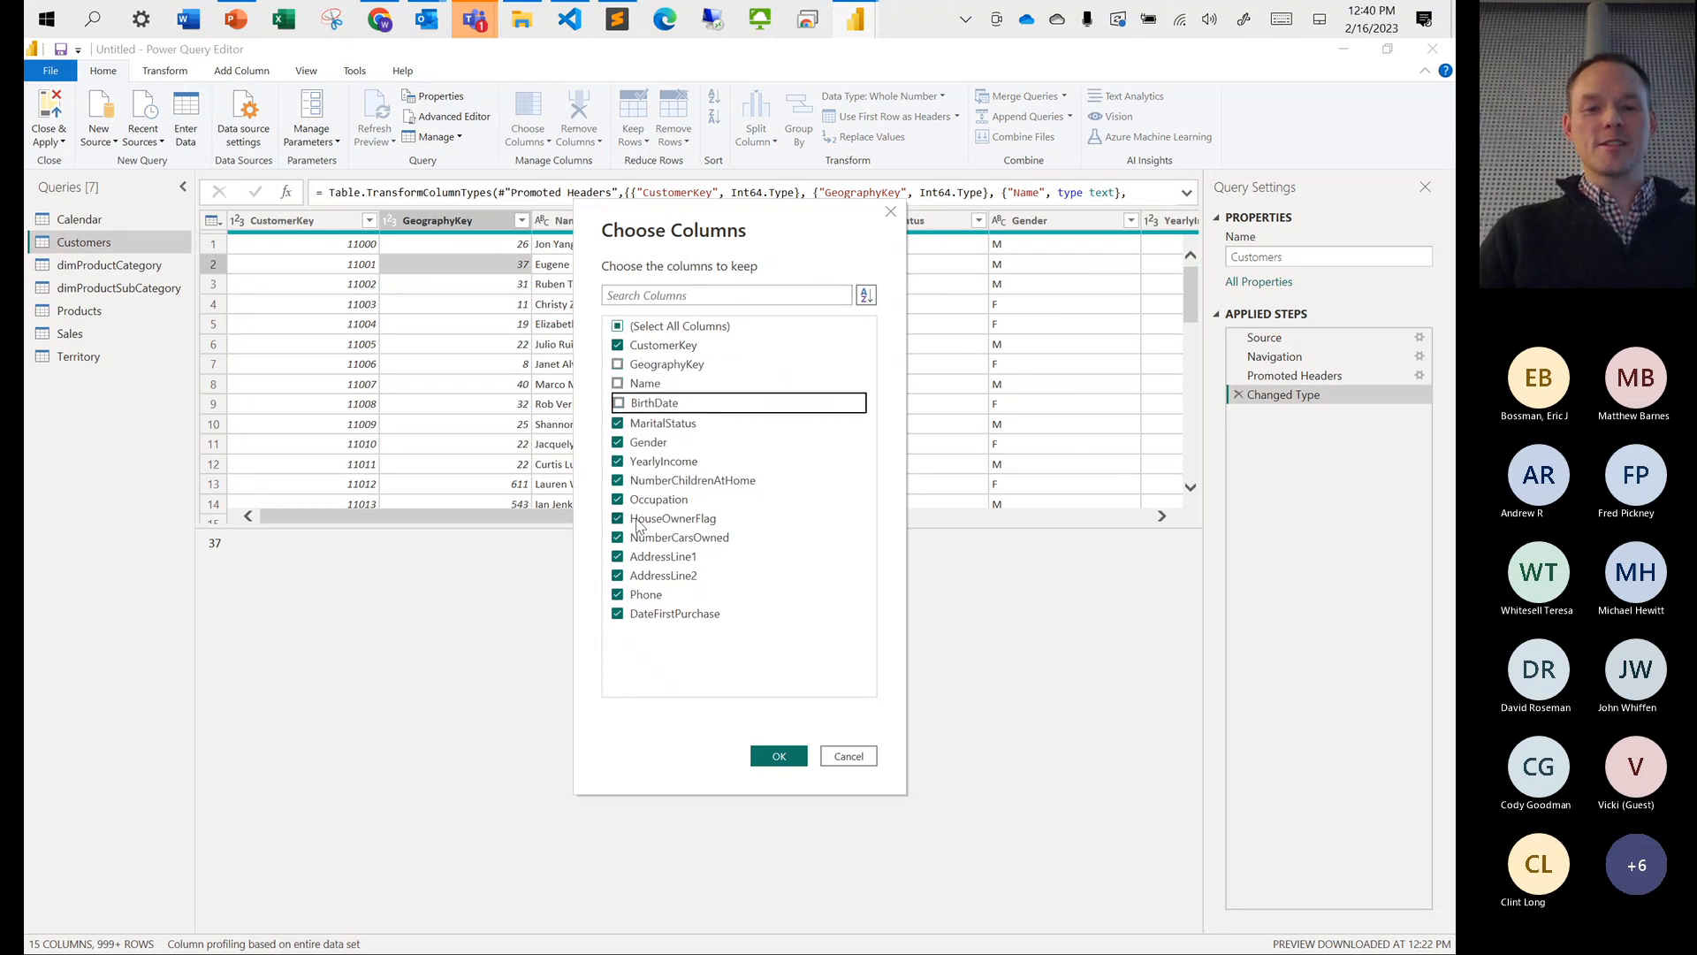
left_click(618, 595)
left_click(618, 575)
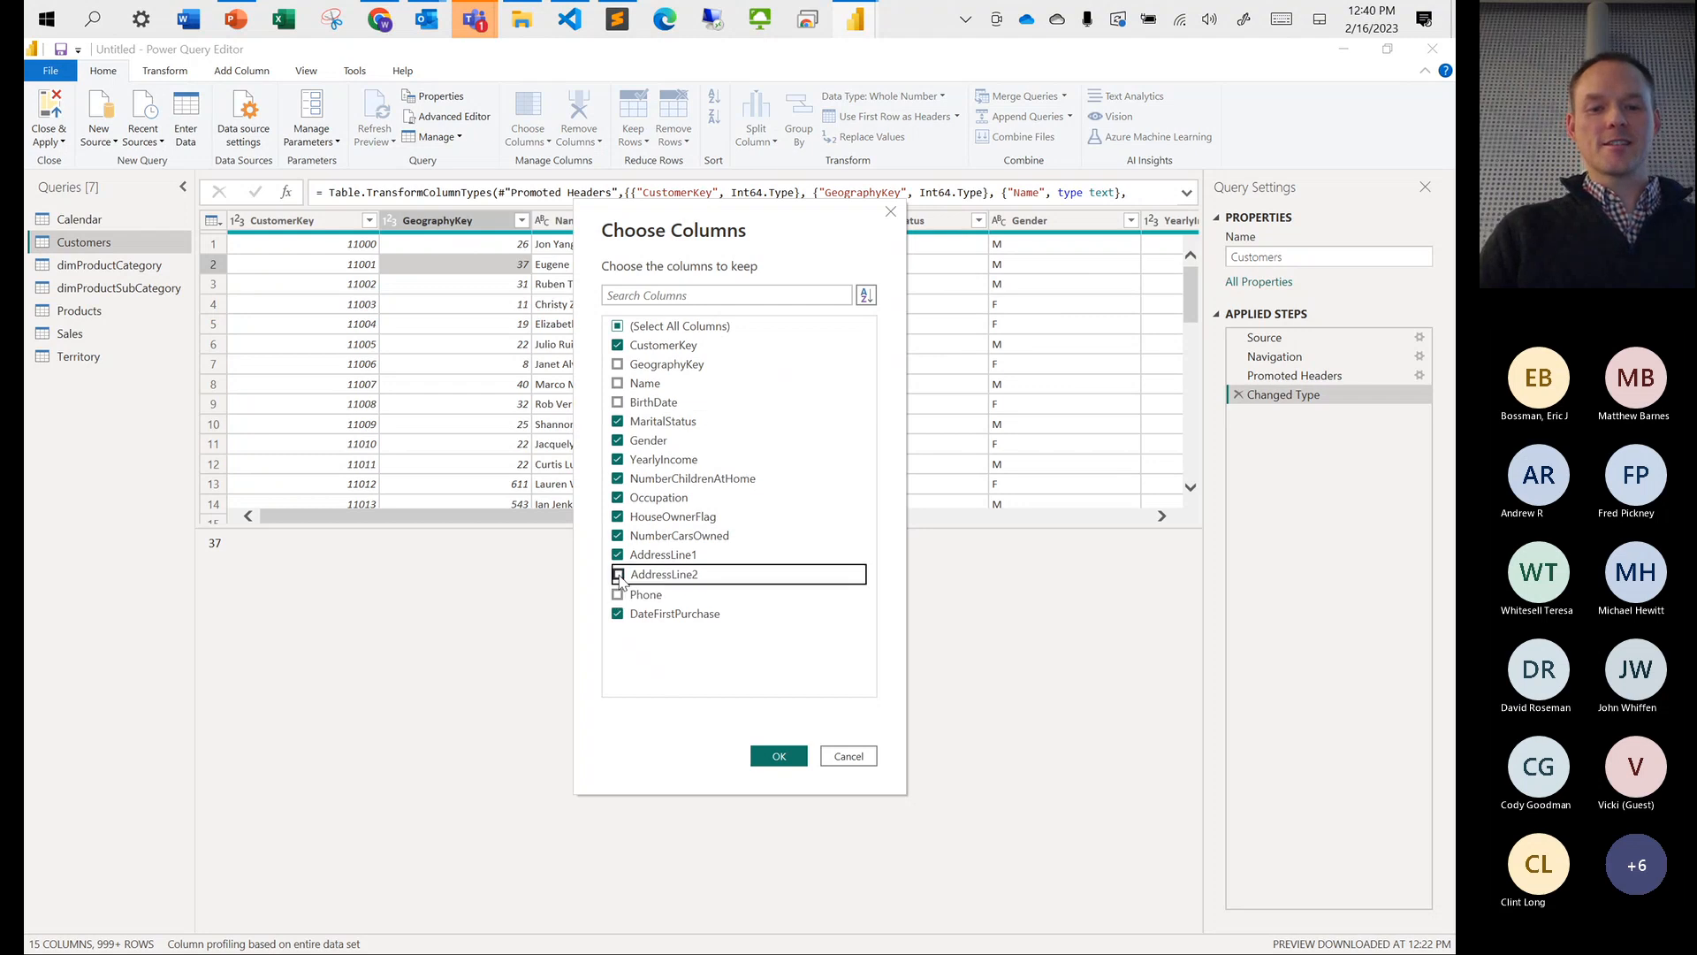
left_click(618, 555)
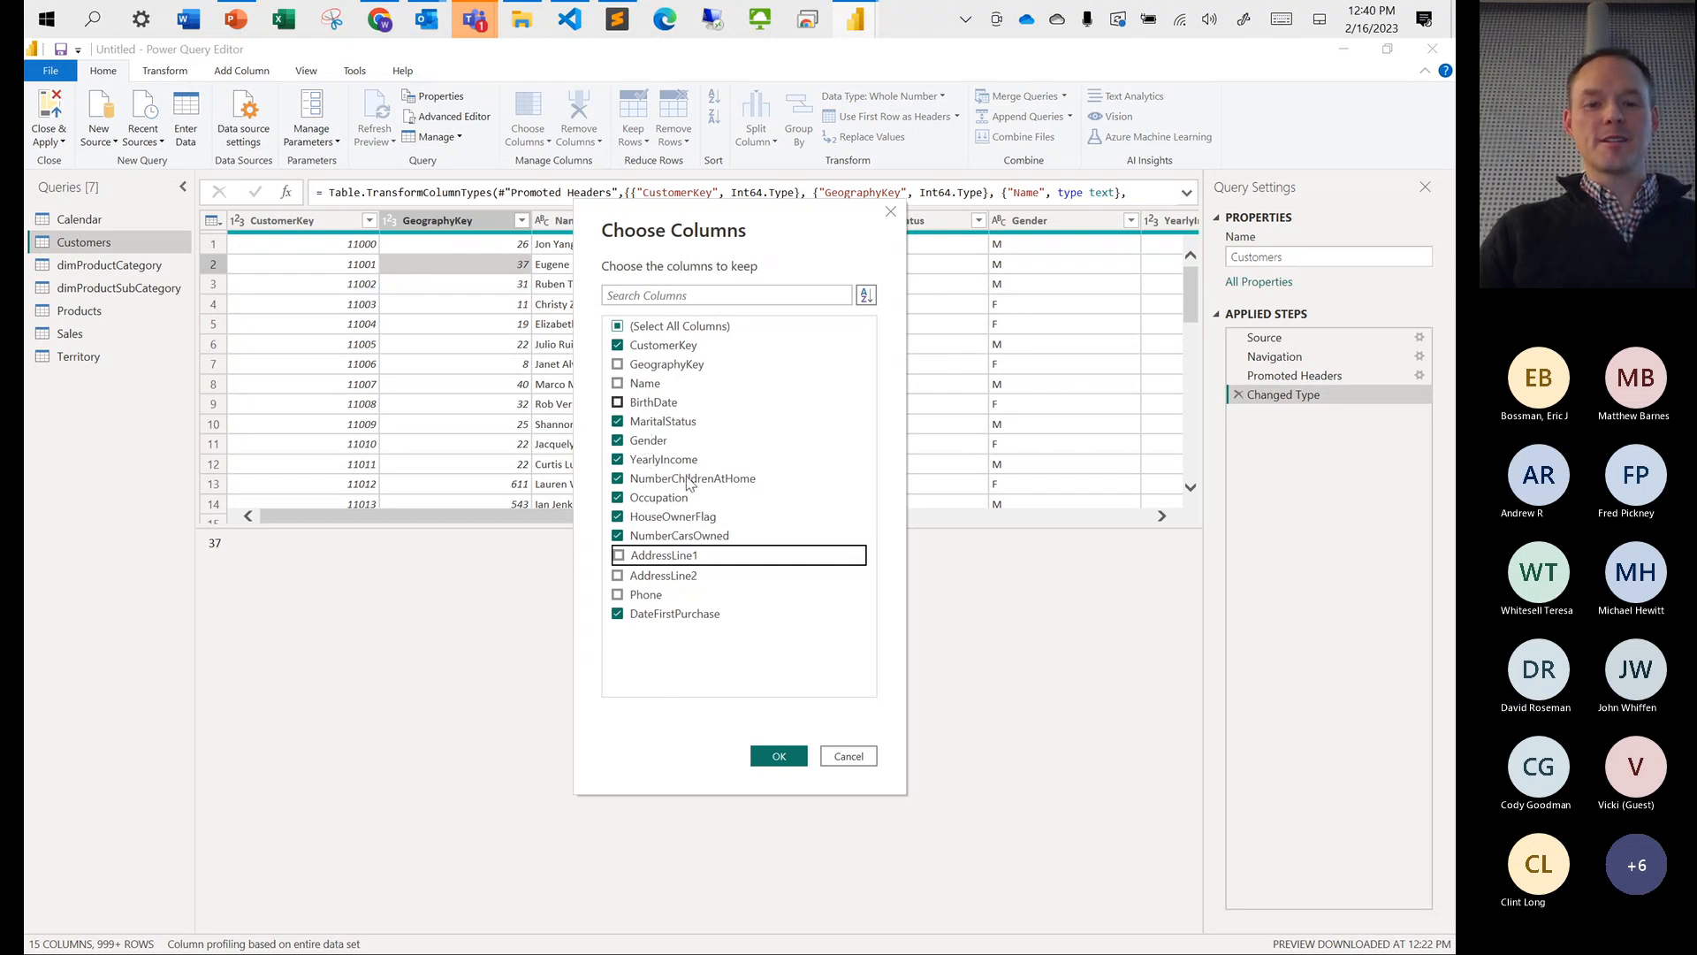
left_click(779, 756)
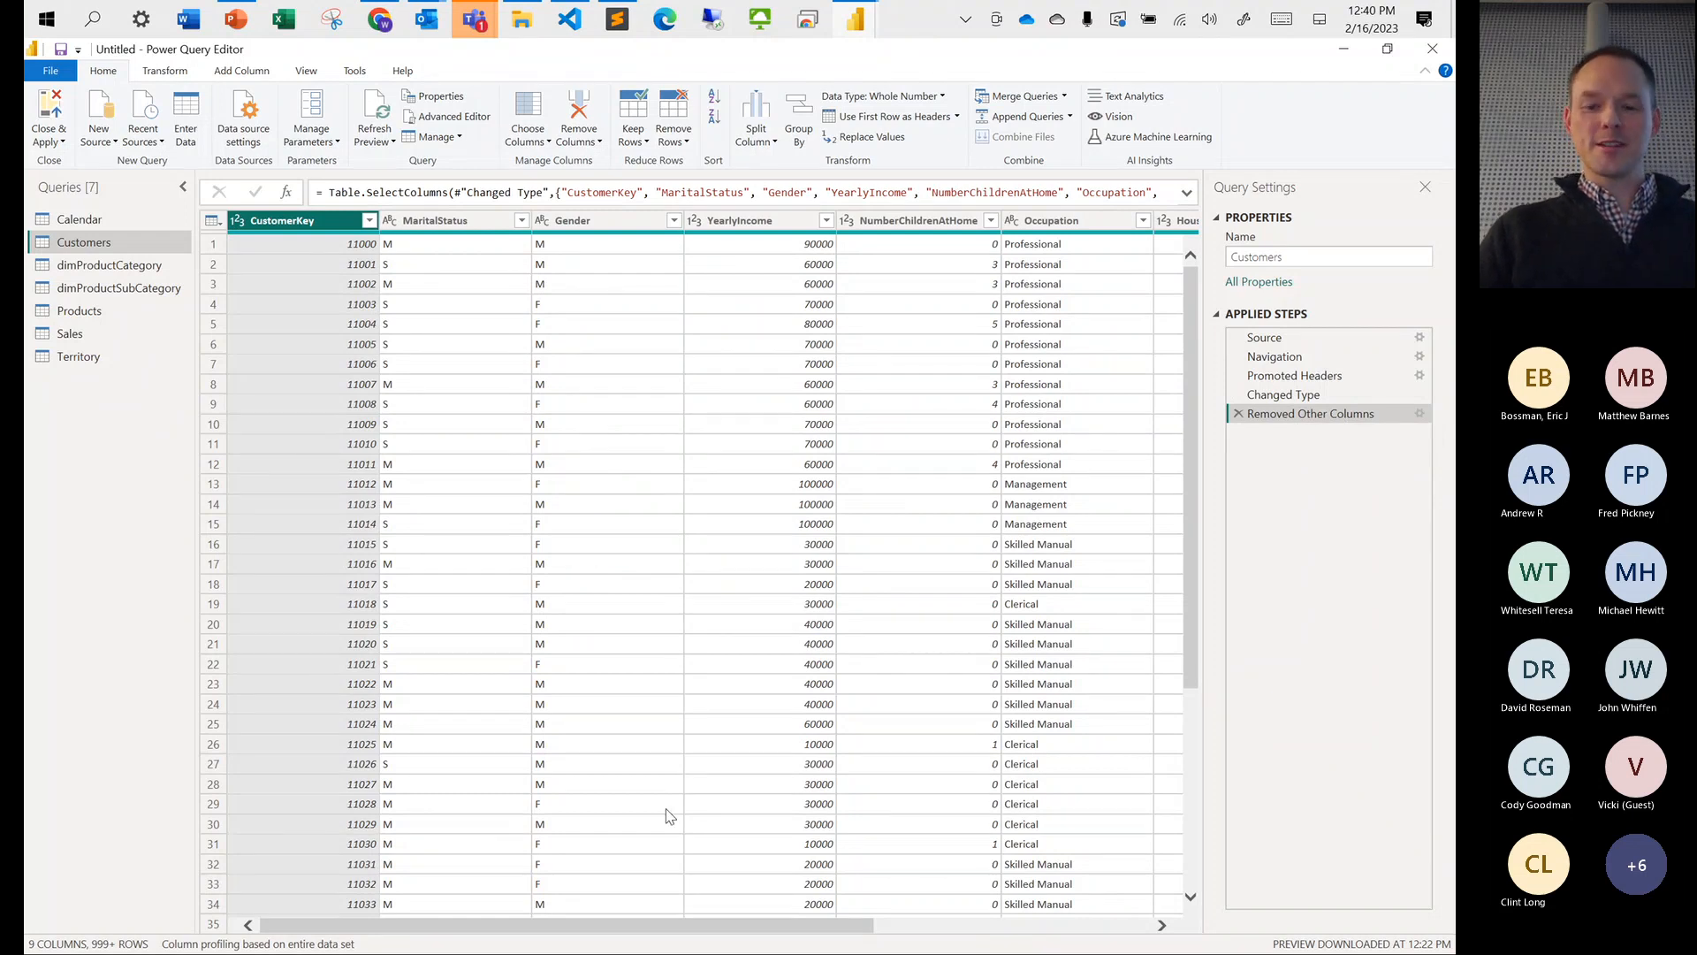
left_click_drag(604, 930, 911, 919)
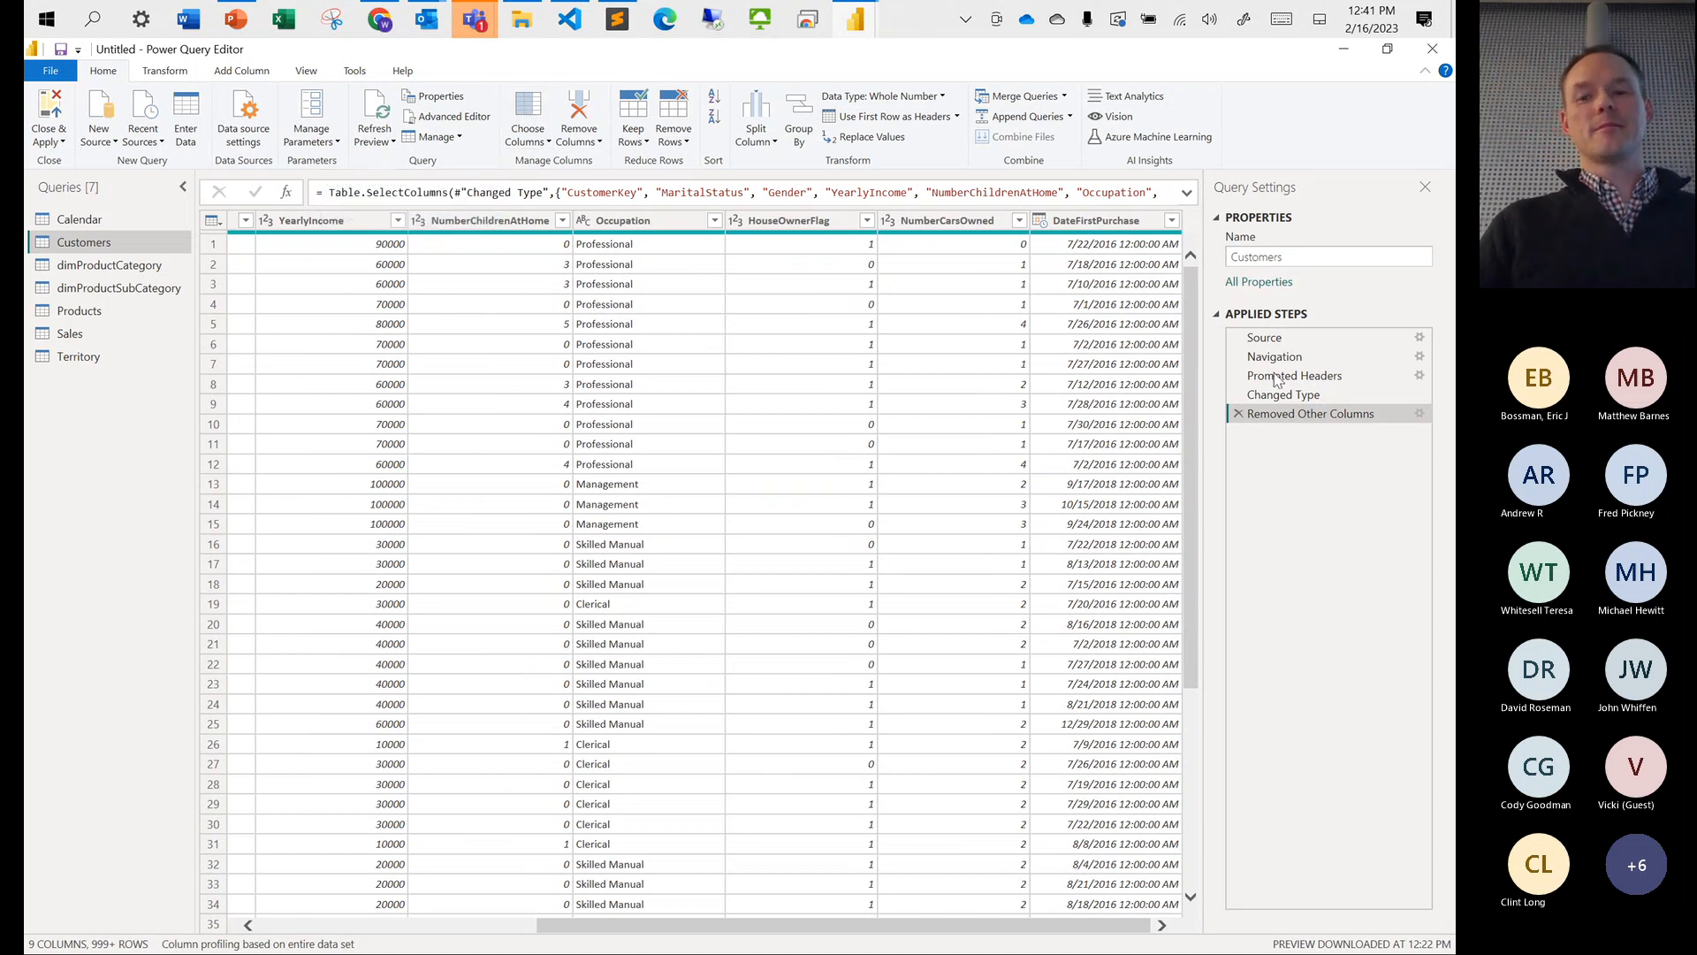
Edit the Removed Other Columns step of Customers to exclude the YearlyIncome column as well
left_click(1419, 413)
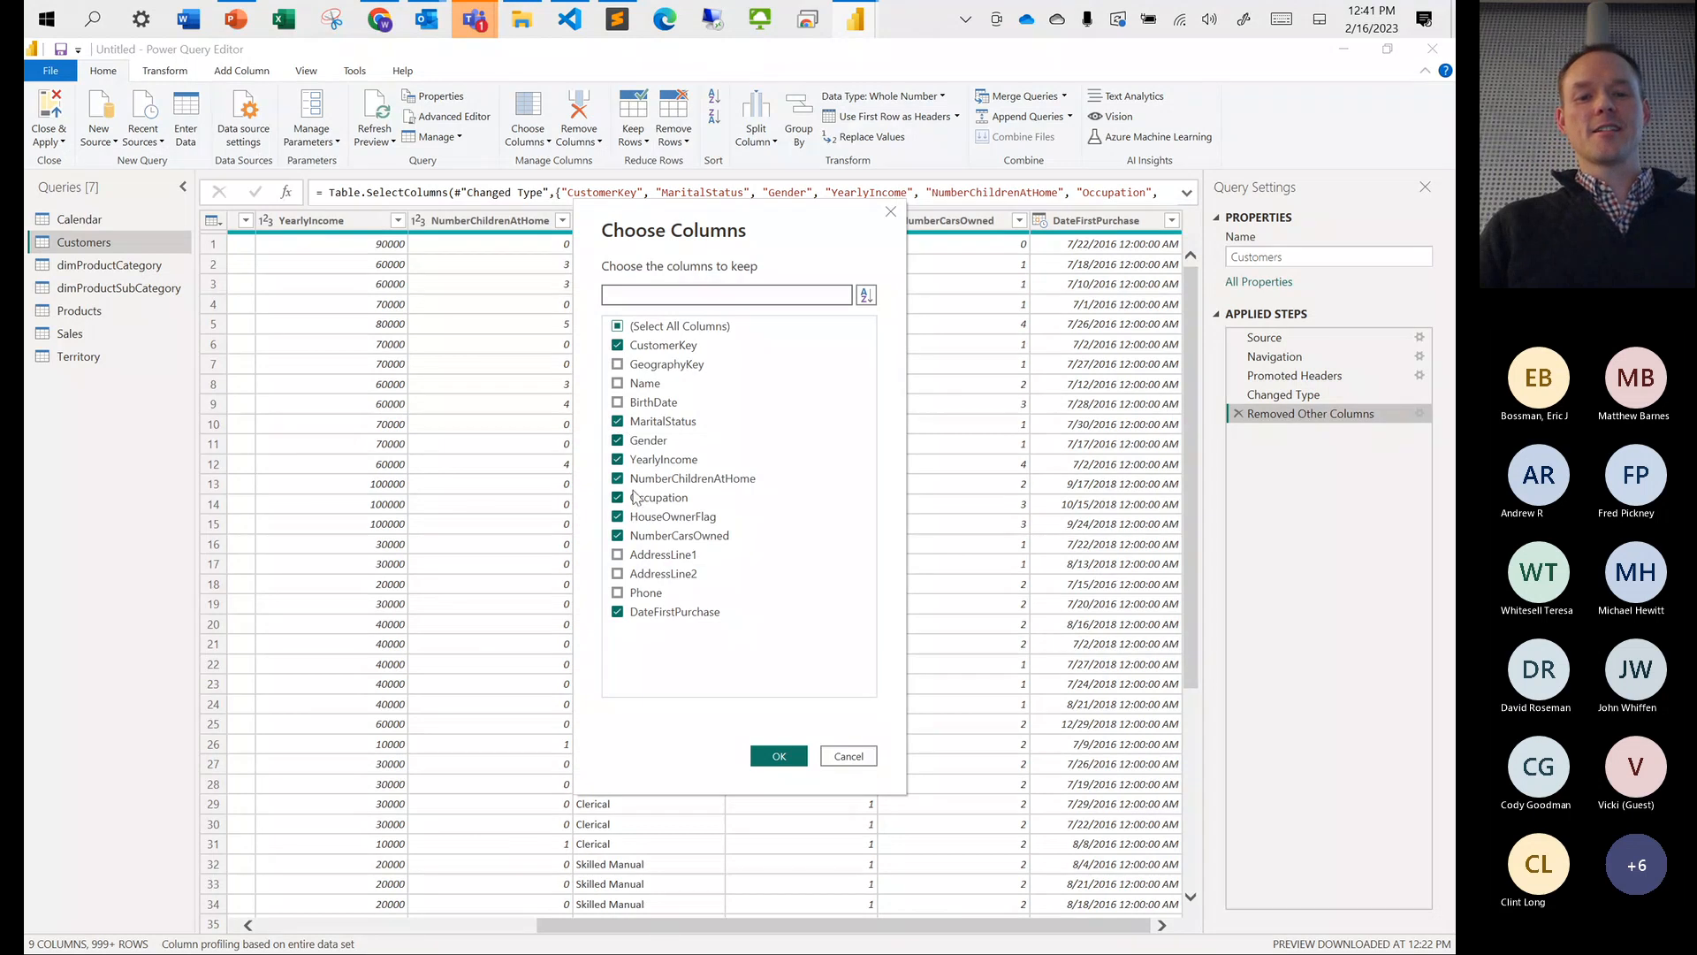
left_click(617, 460)
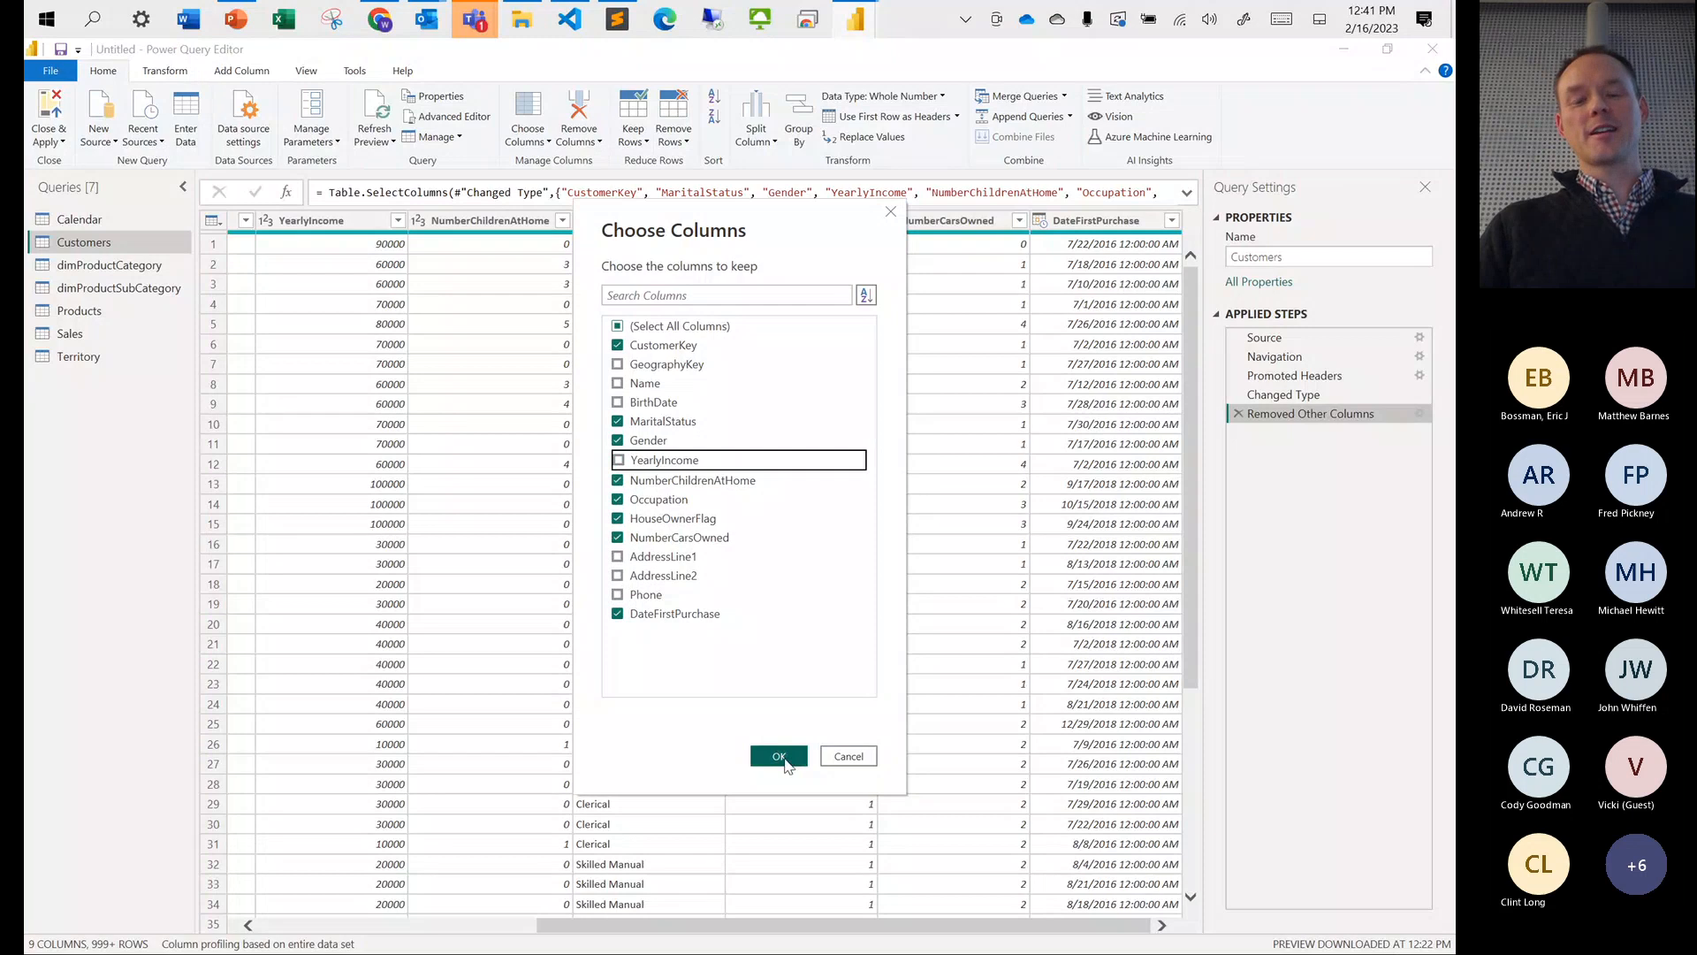
left_click(782, 757)
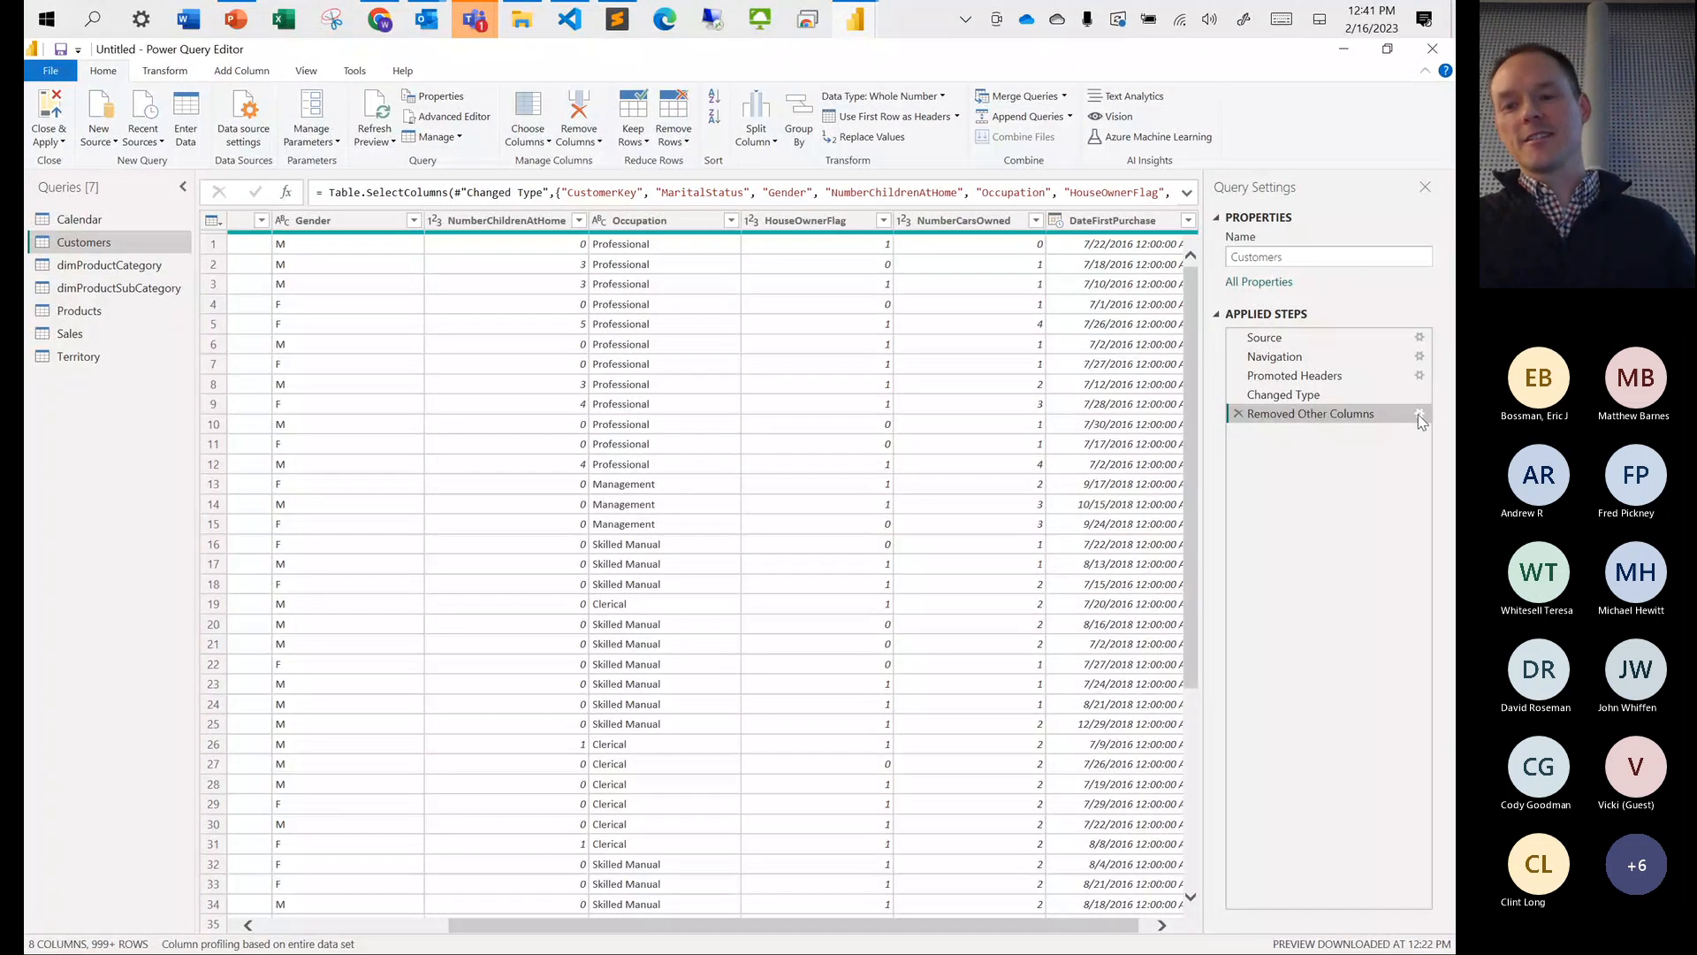
Restore the YearlyIncome column by editing the Removed Other Columns step of Customers again
left_click(1419, 414)
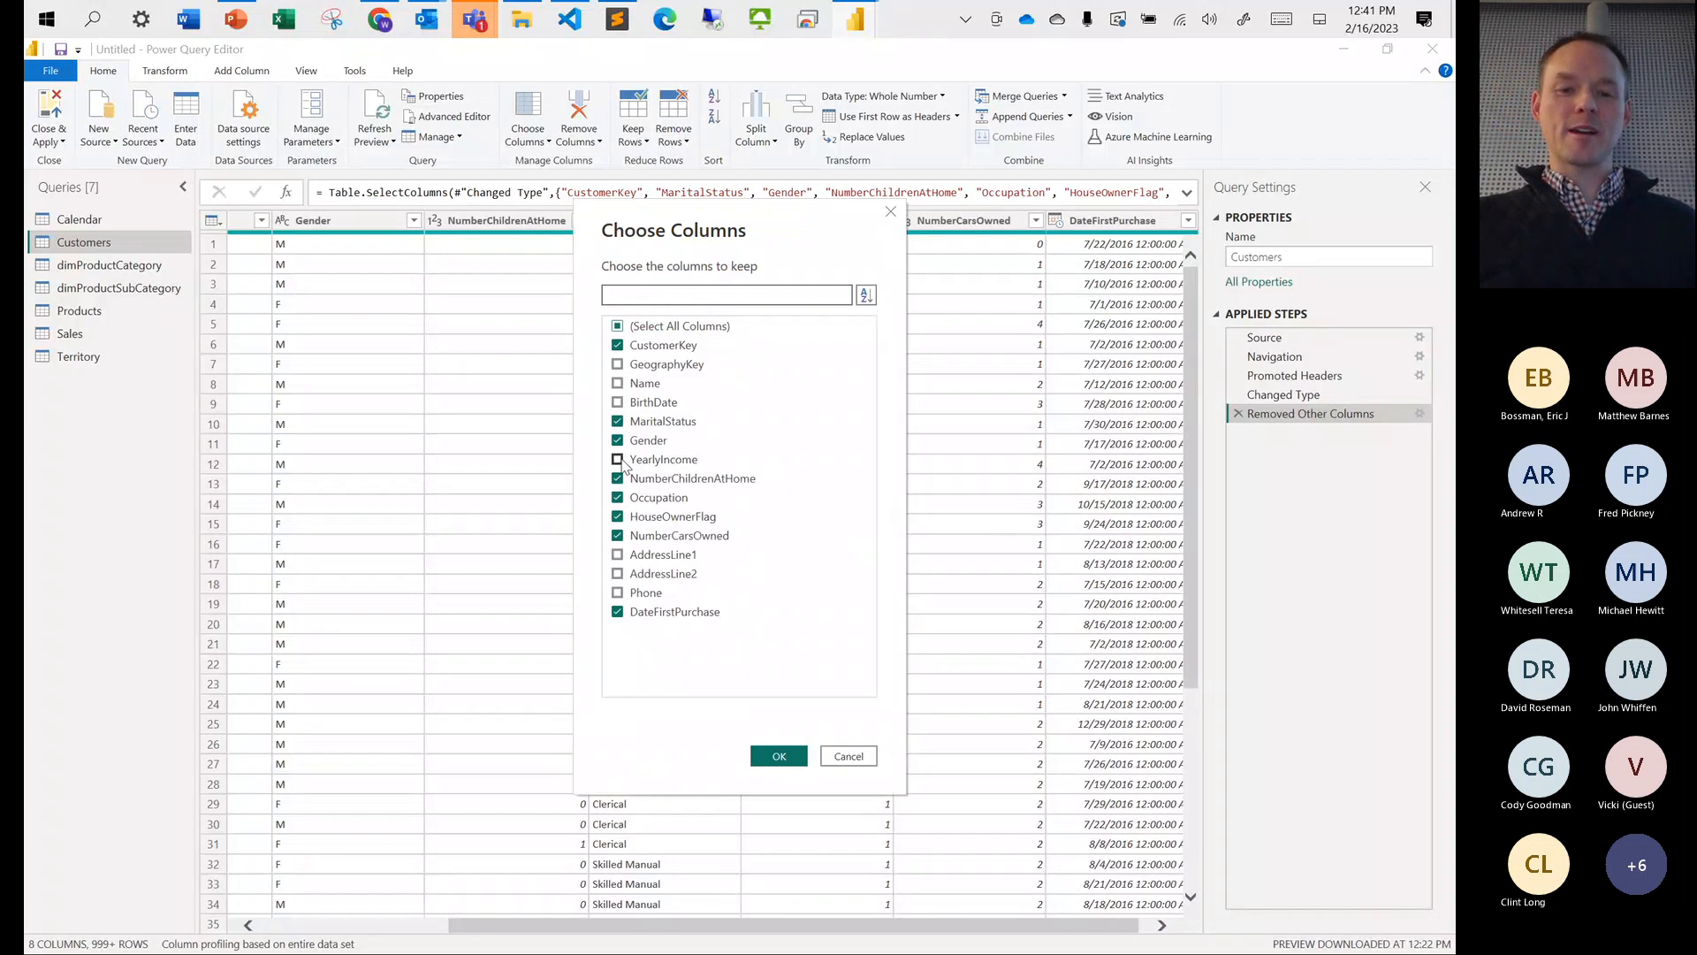
left_click(617, 460)
left_click(795, 758)
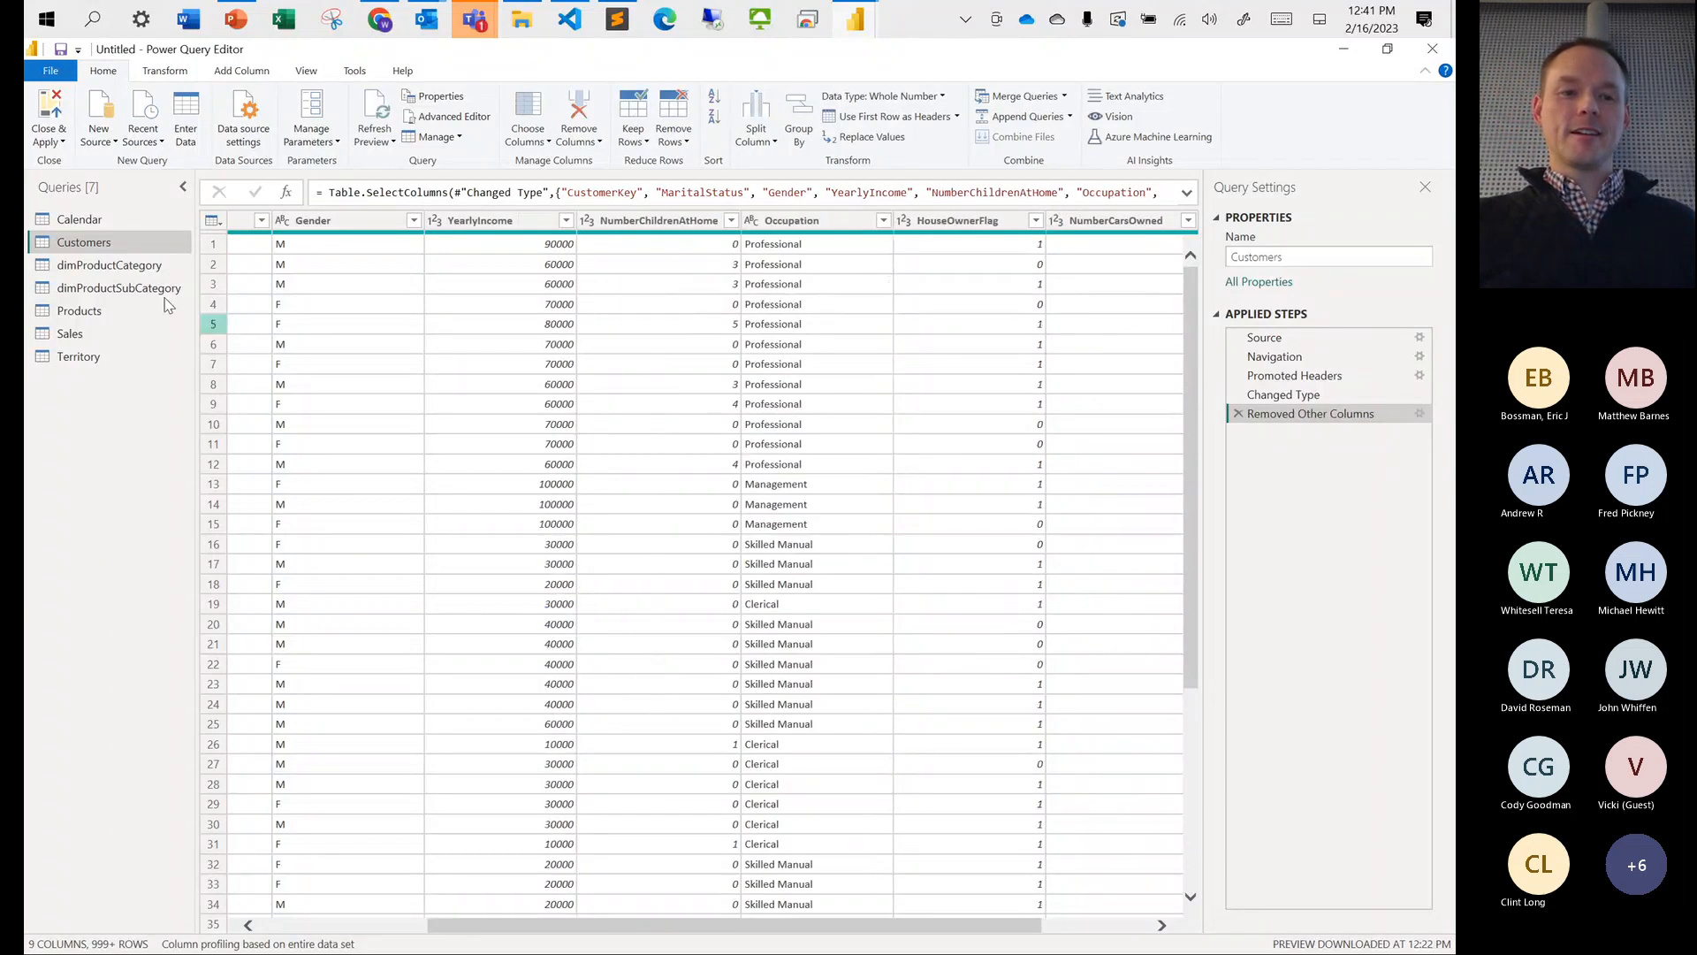
Look through the dimProductCategory and dimProductSubCategory queries, and return to the CustomerKey column of Customers
left_click(111, 266)
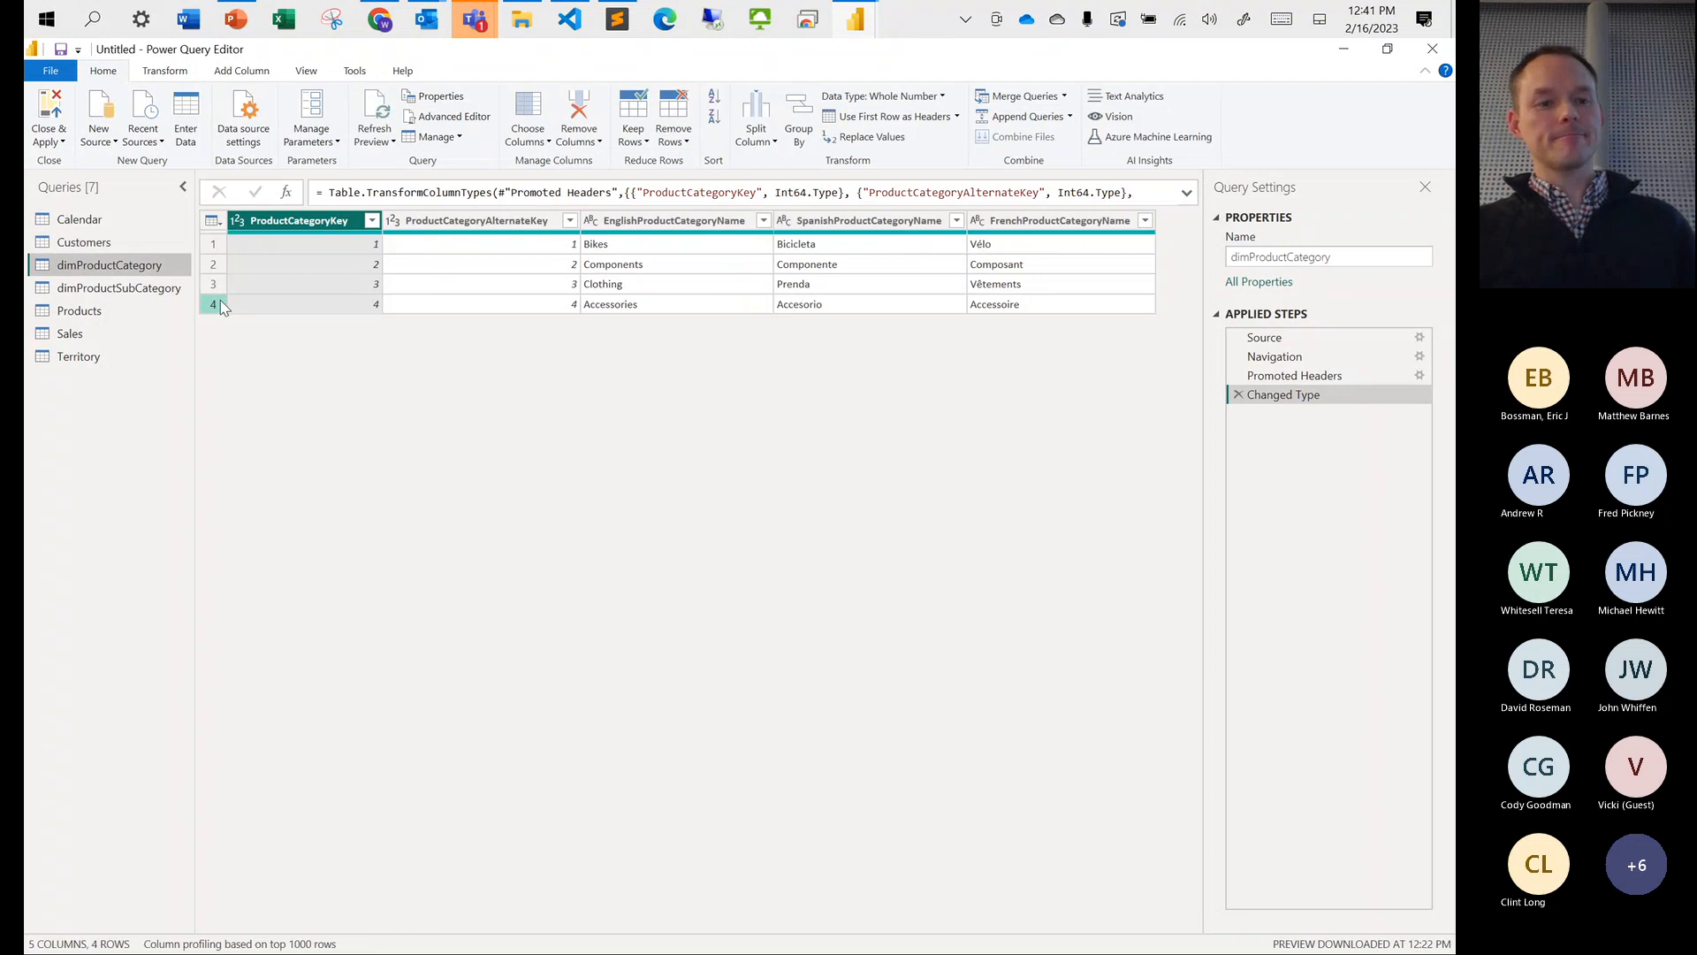
left_click(115, 288)
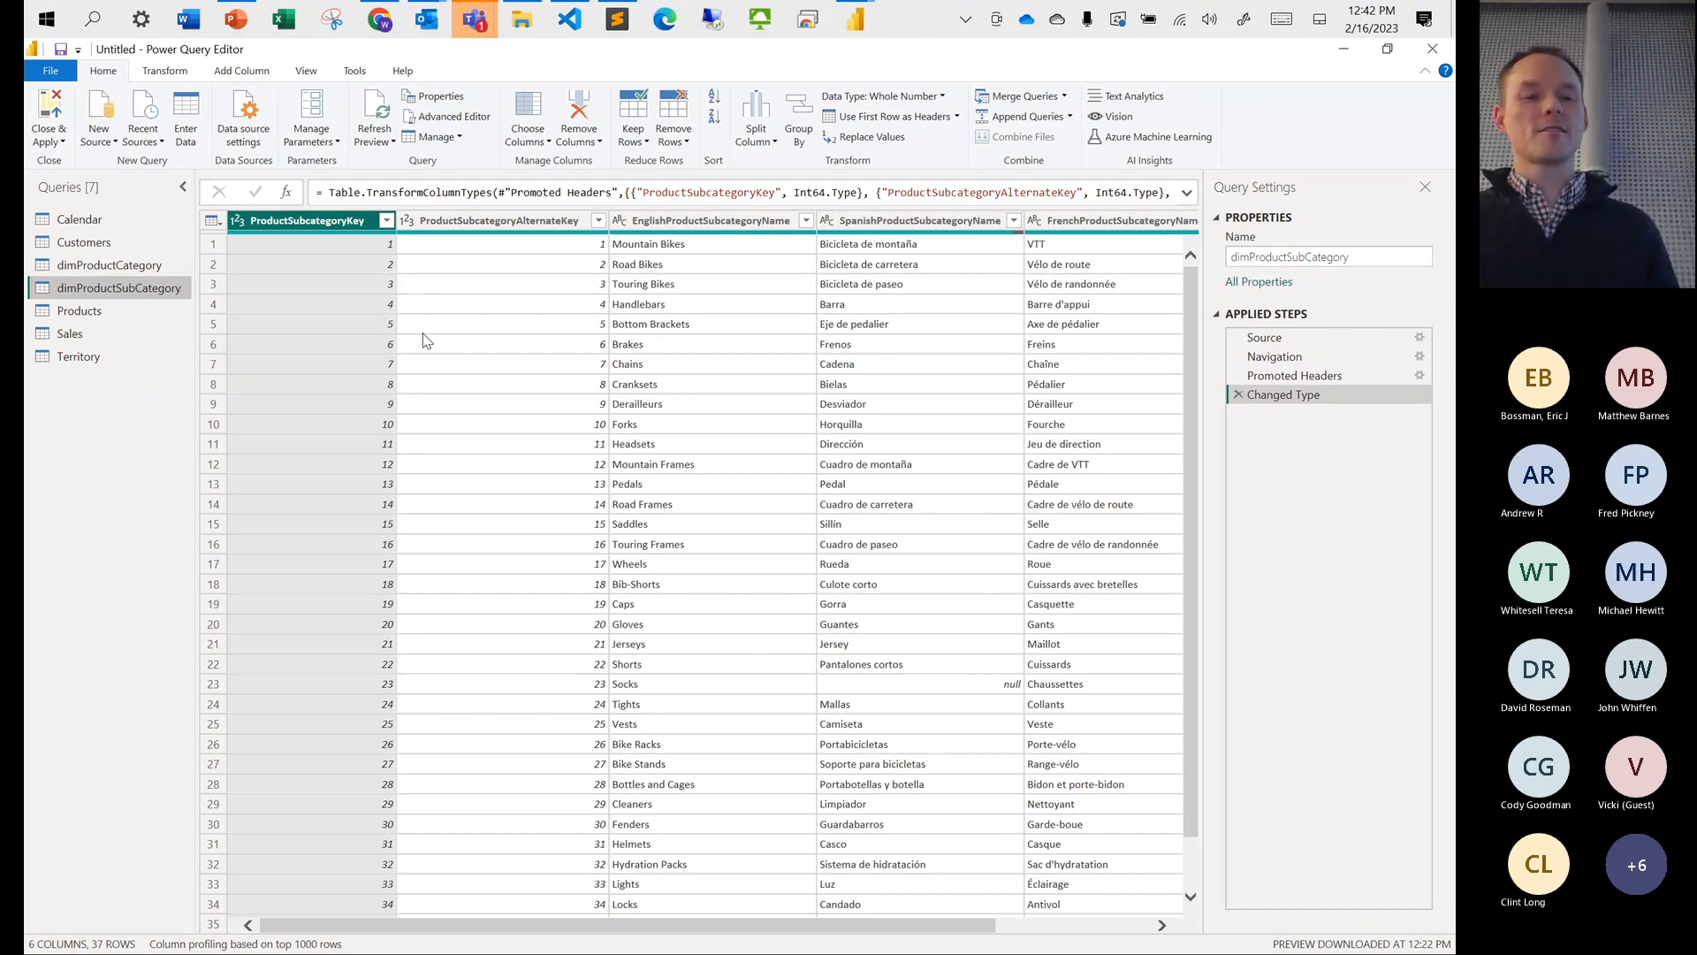
left_click(113, 242)
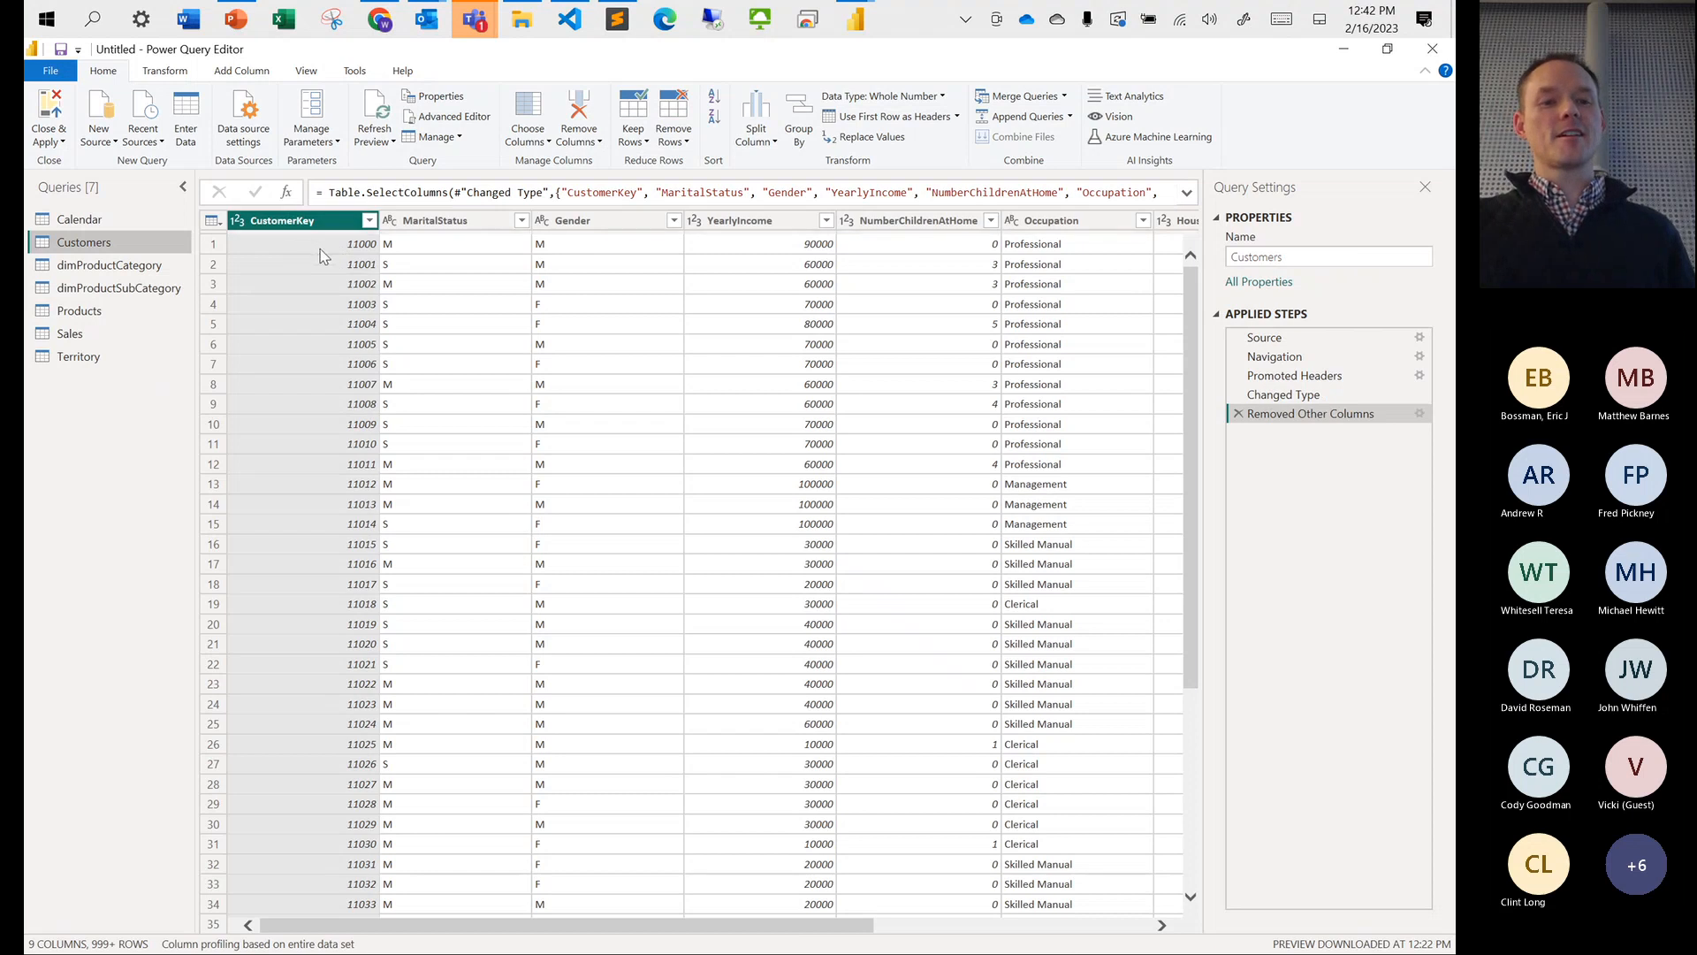
left_click(321, 248)
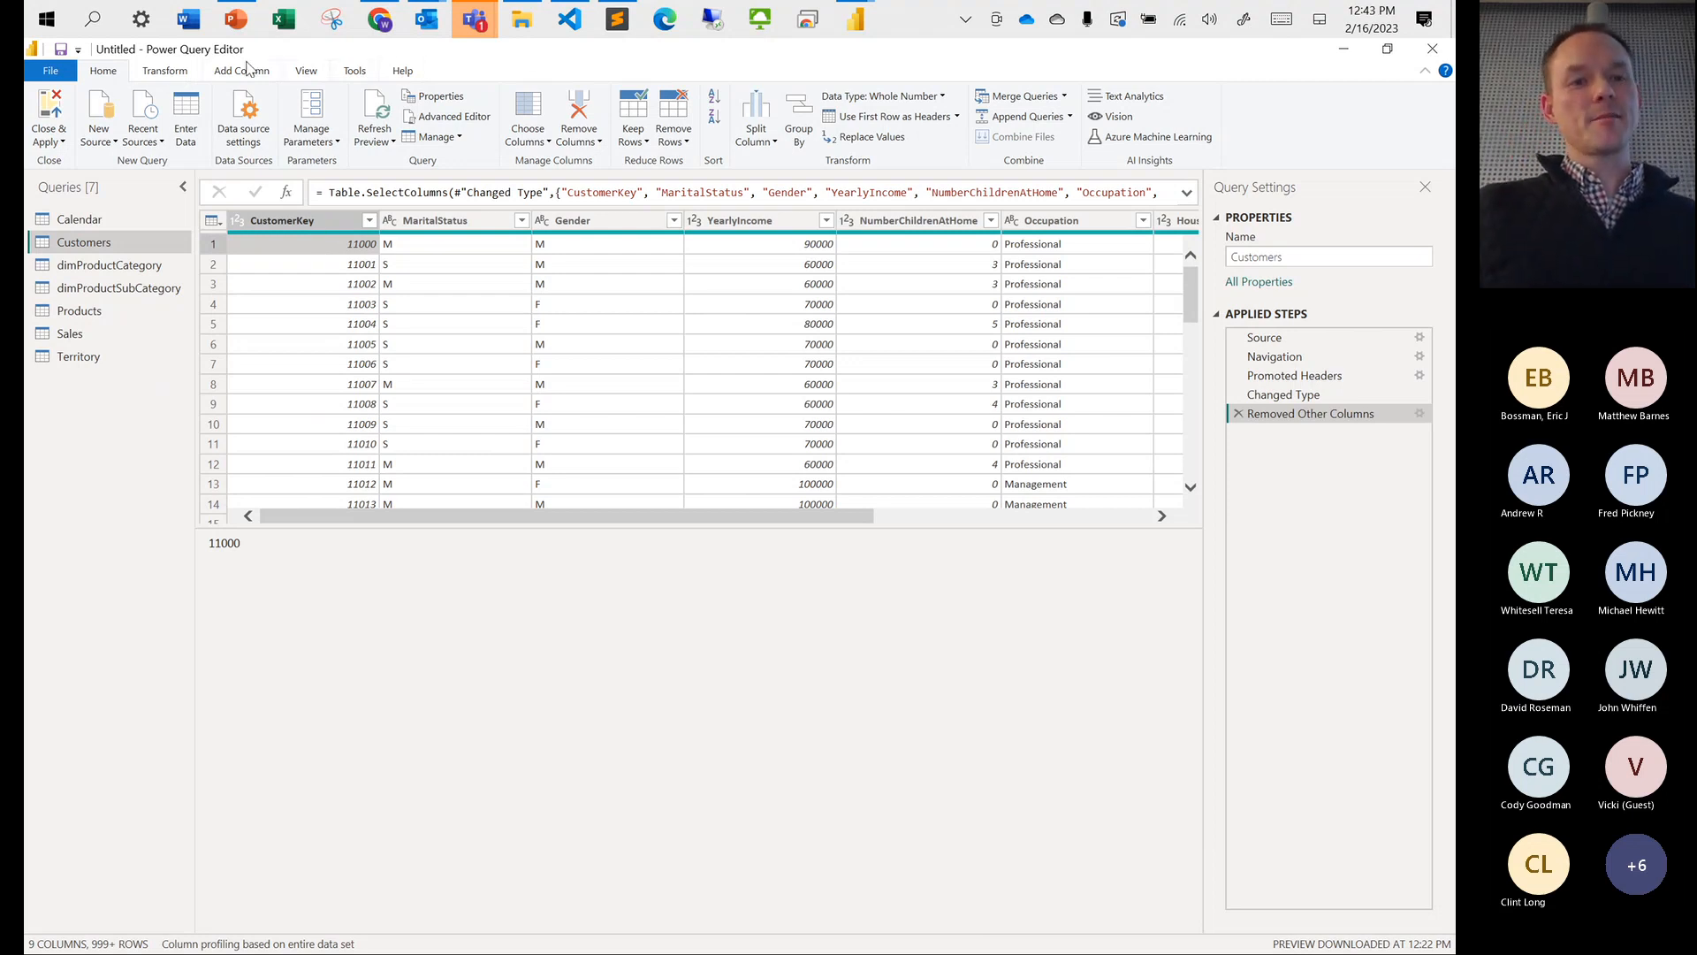
Switch to the PowerPoint deck and capture the data model diagram on slide 5 with Snipping Tool
left_click(234, 21)
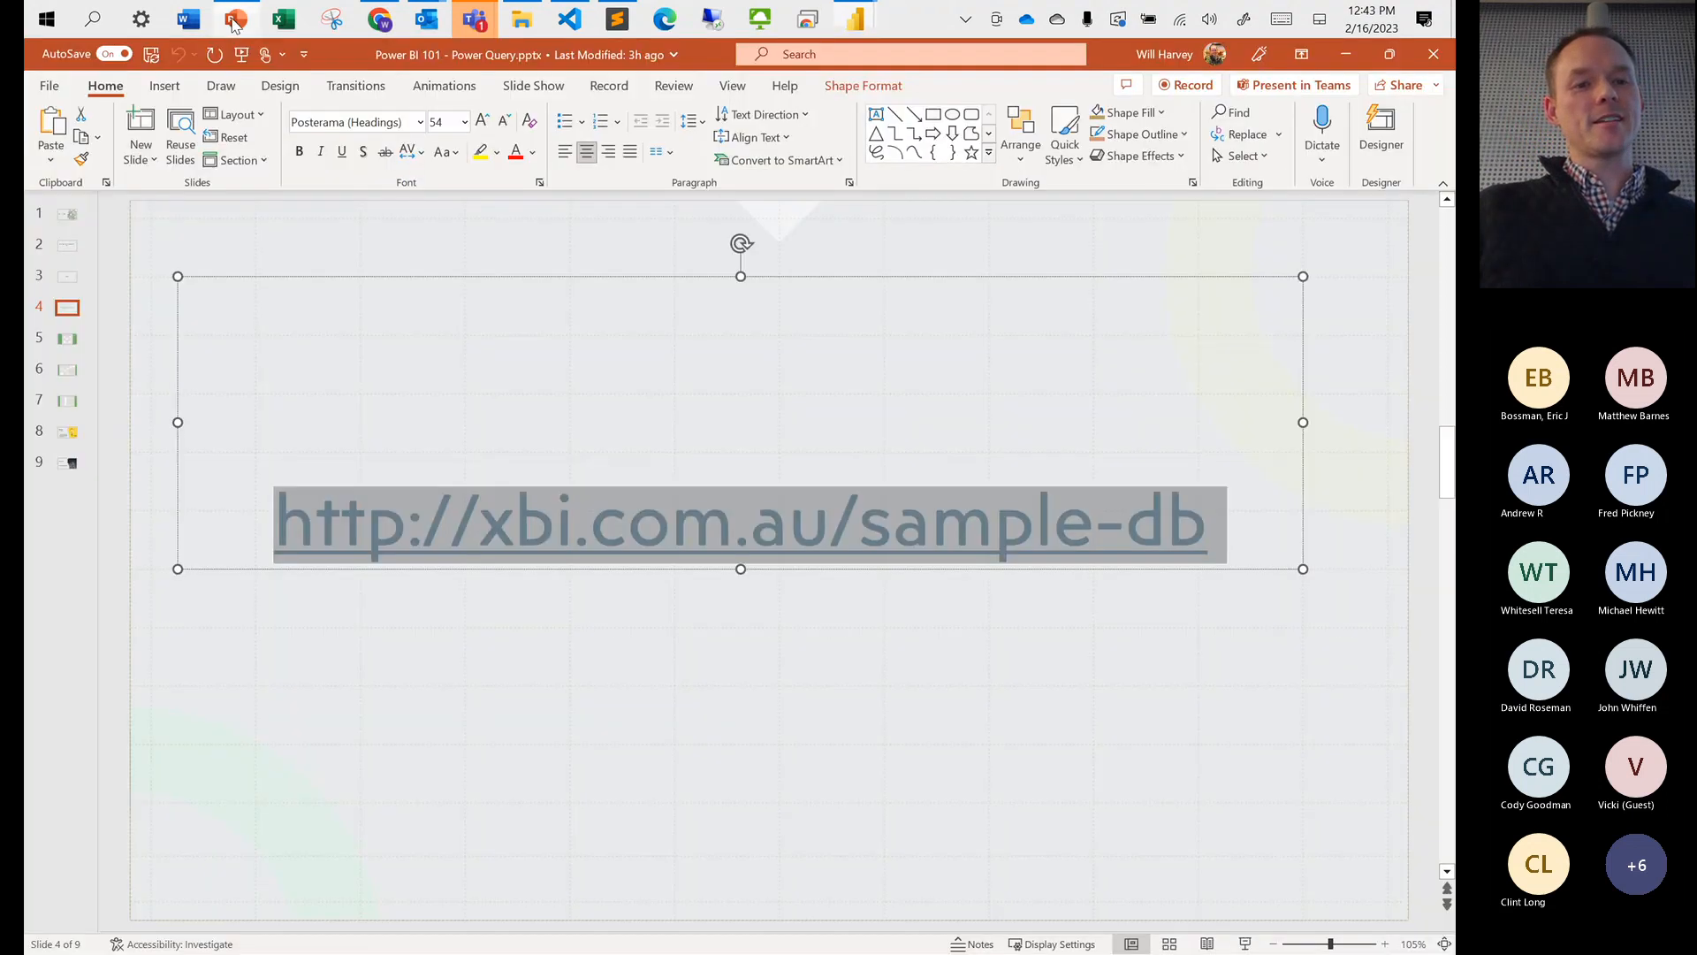
left_click(67, 341)
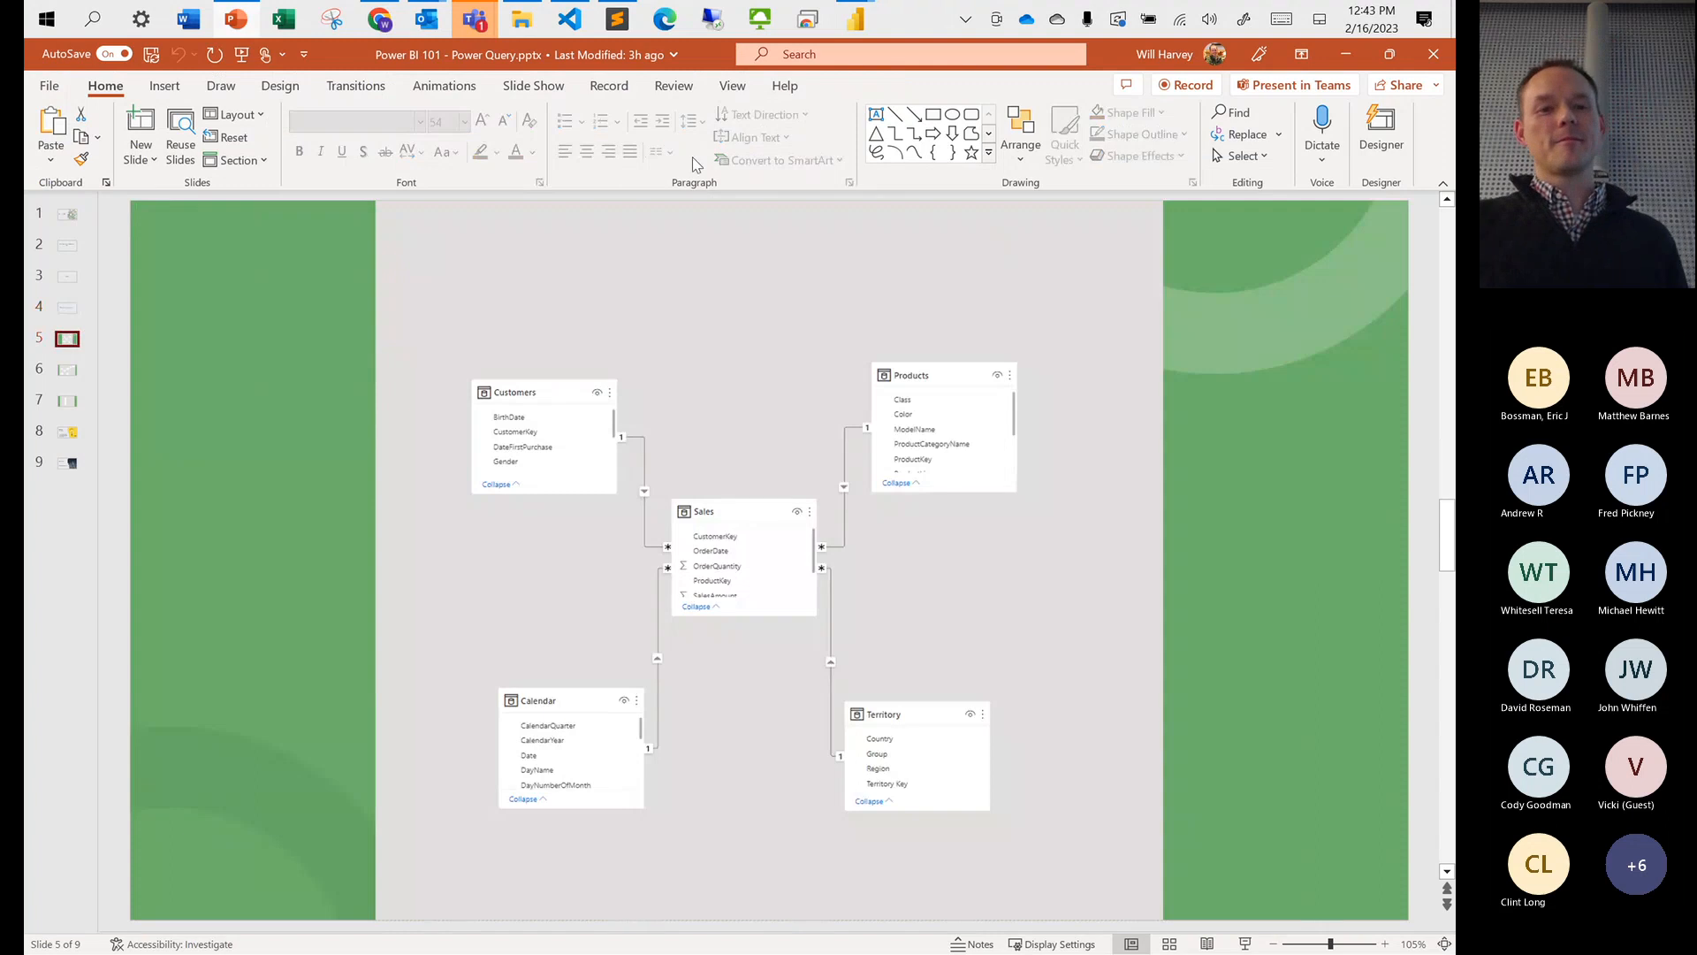
left_click(337, 31)
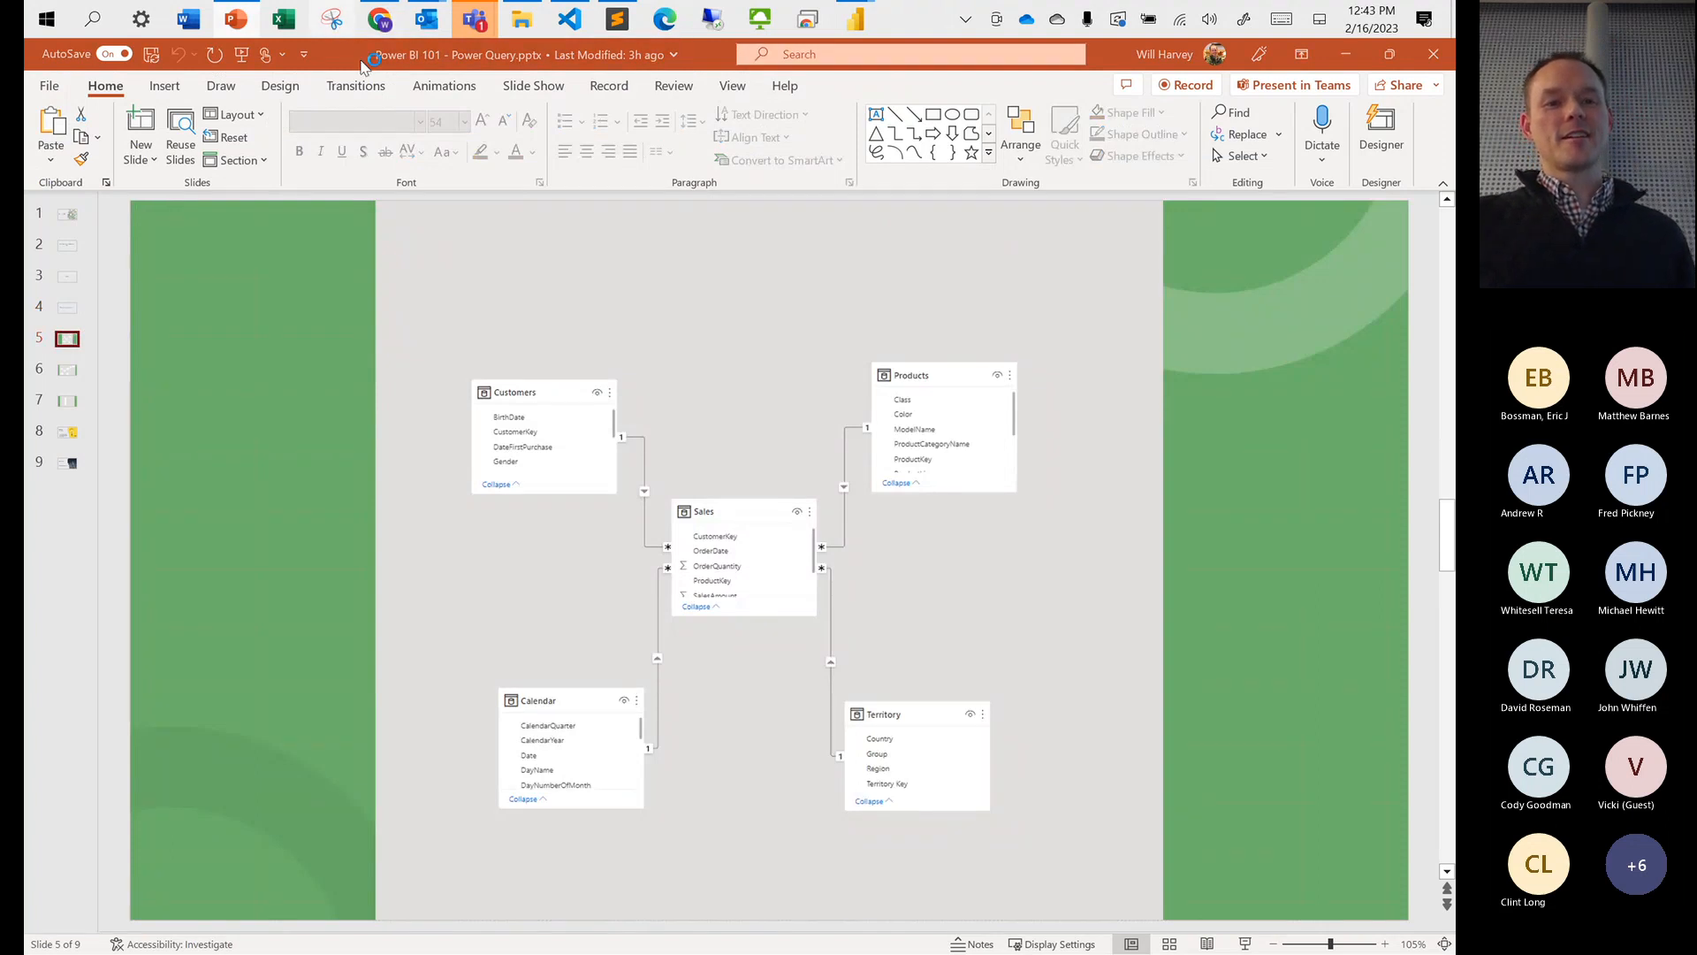
left_click(955, 153)
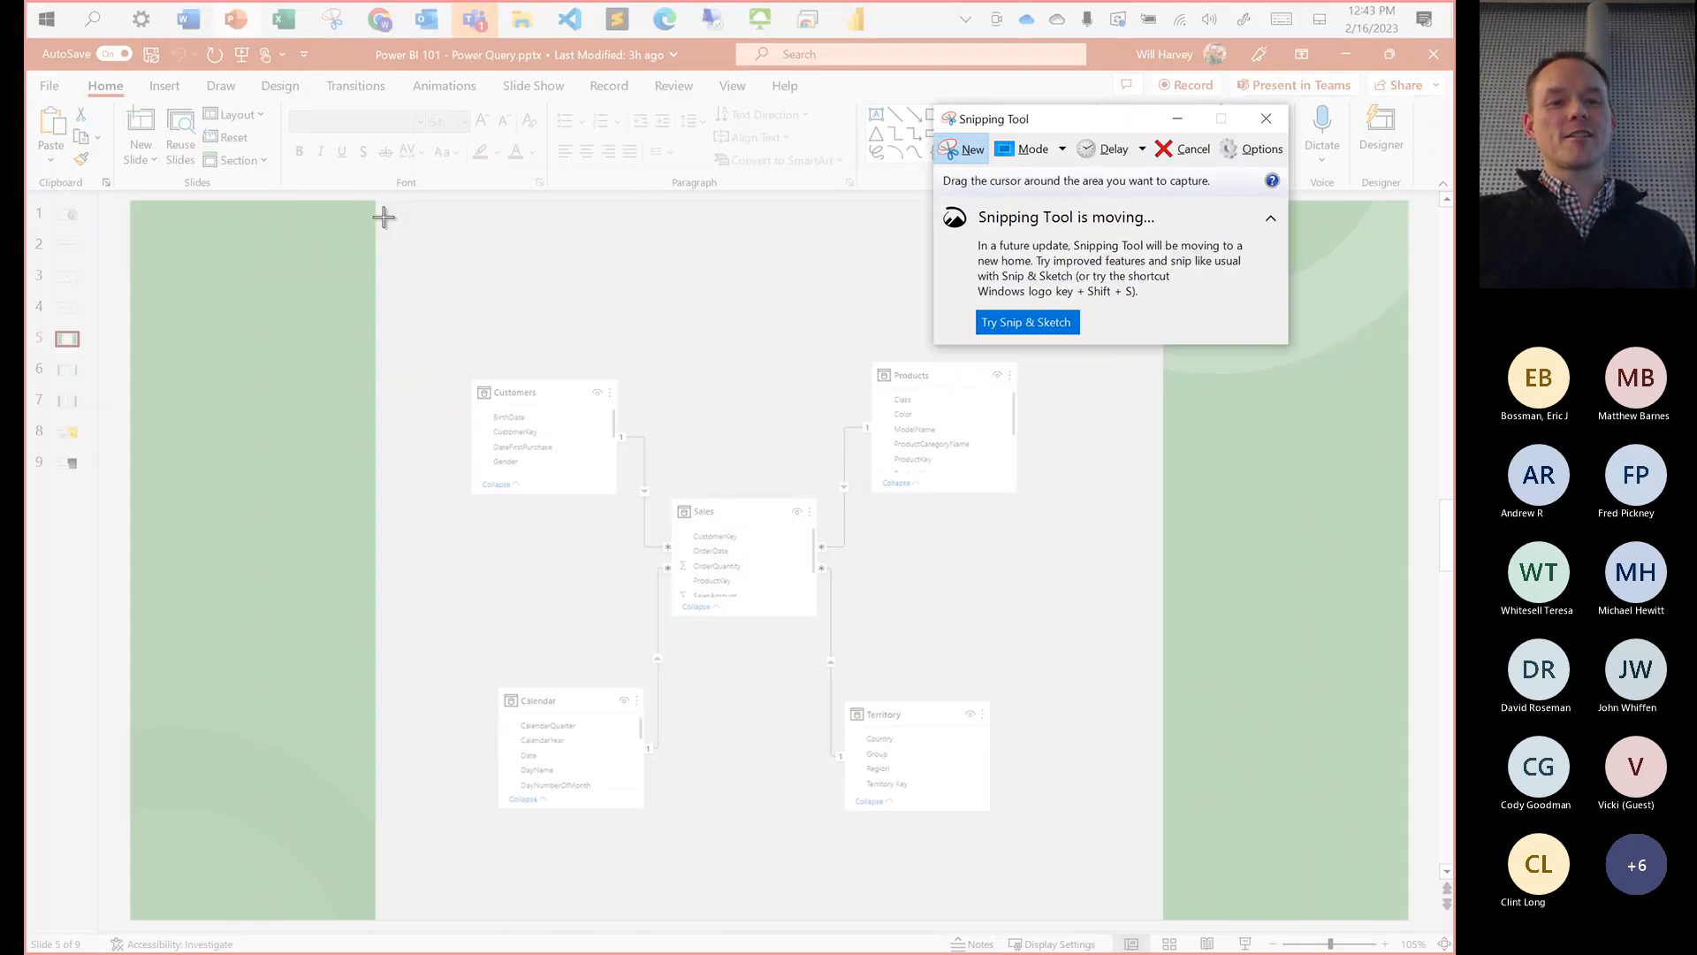
left_click_drag(376, 202, 1160, 917)
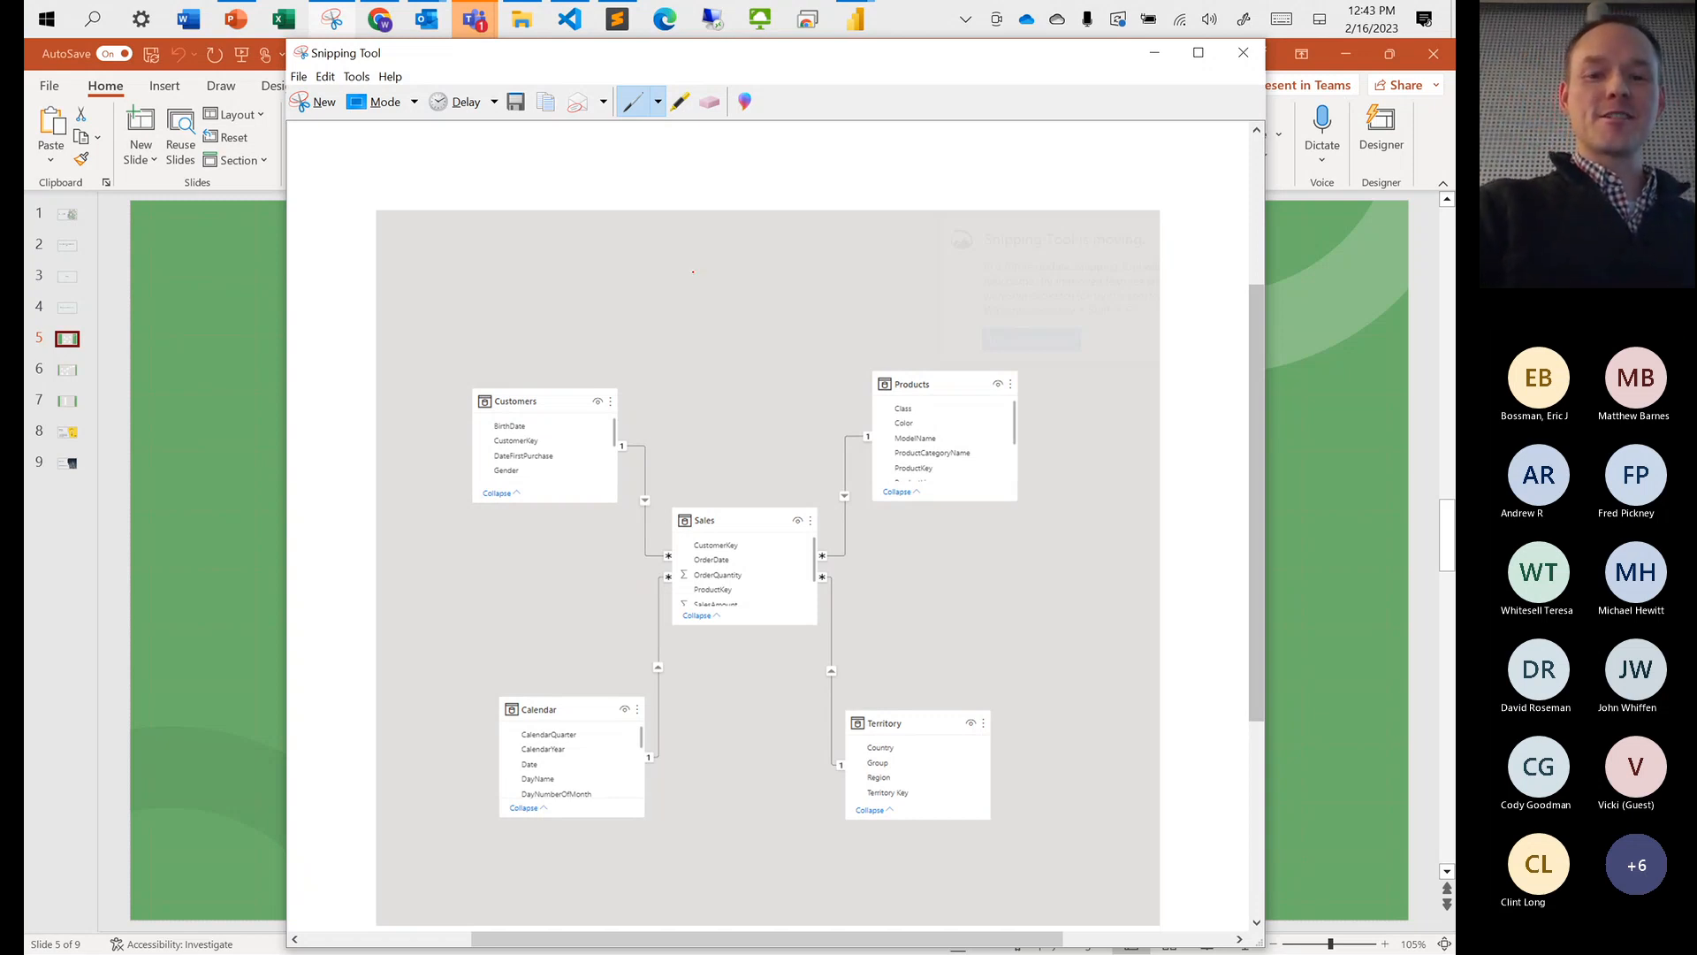
Sketch an extra table box in red above the Sales table, and draw a five-pointed star through the five outer tables
mouse_move(697, 258)
left_mouse_down()
mouse_move(693, 371)
mouse_move(822, 258)
mouse_move(702, 279)
mouse_move(793, 282)
left_mouse_up()
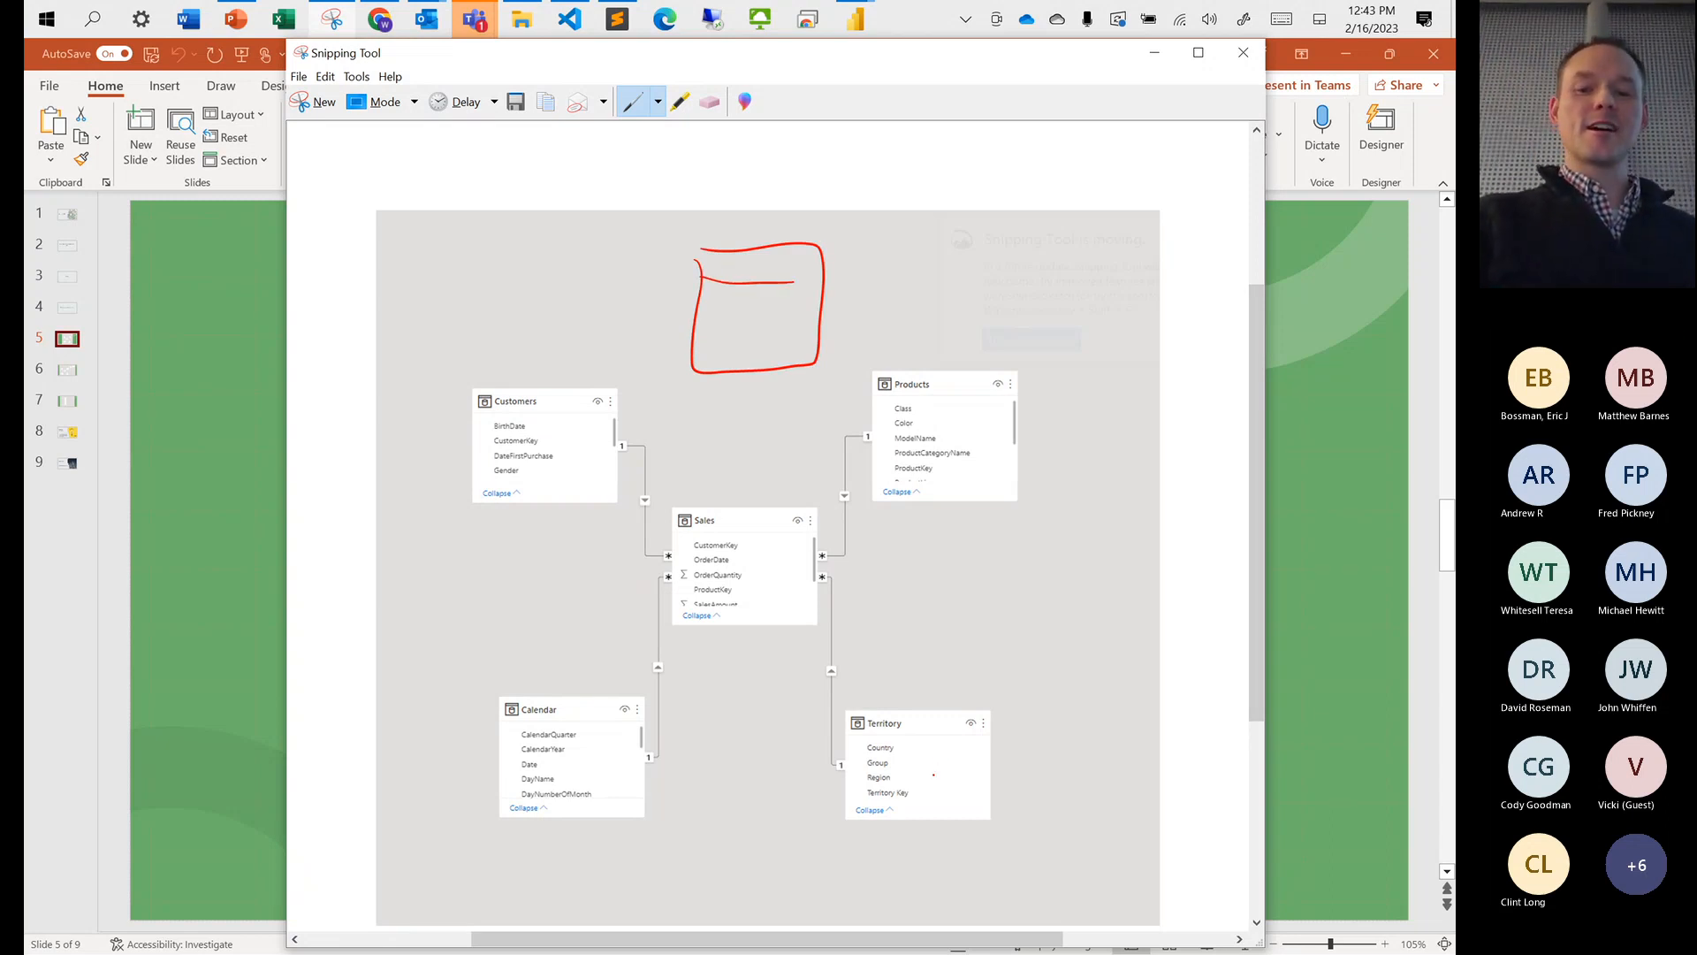
mouse_move(935, 786)
left_mouse_down()
mouse_move(835, 473)
mouse_move(668, 523)
mouse_move(672, 686)
mouse_move(863, 448)
mouse_move(550, 440)
mouse_move(921, 769)
left_mouse_up()
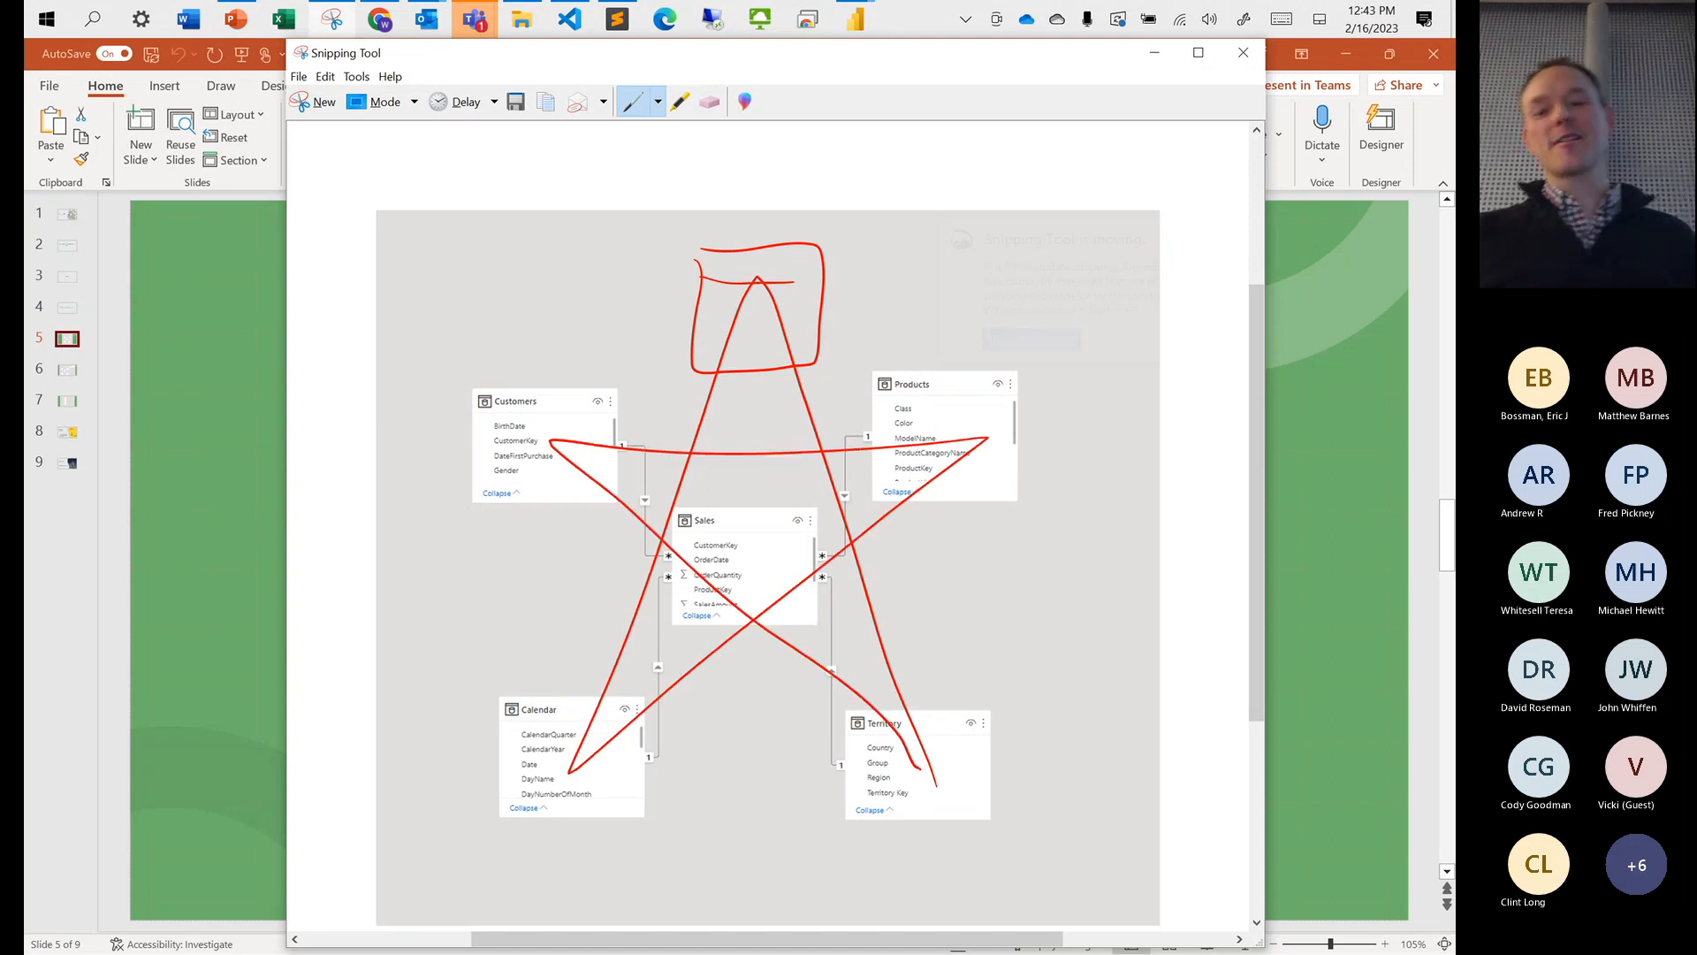
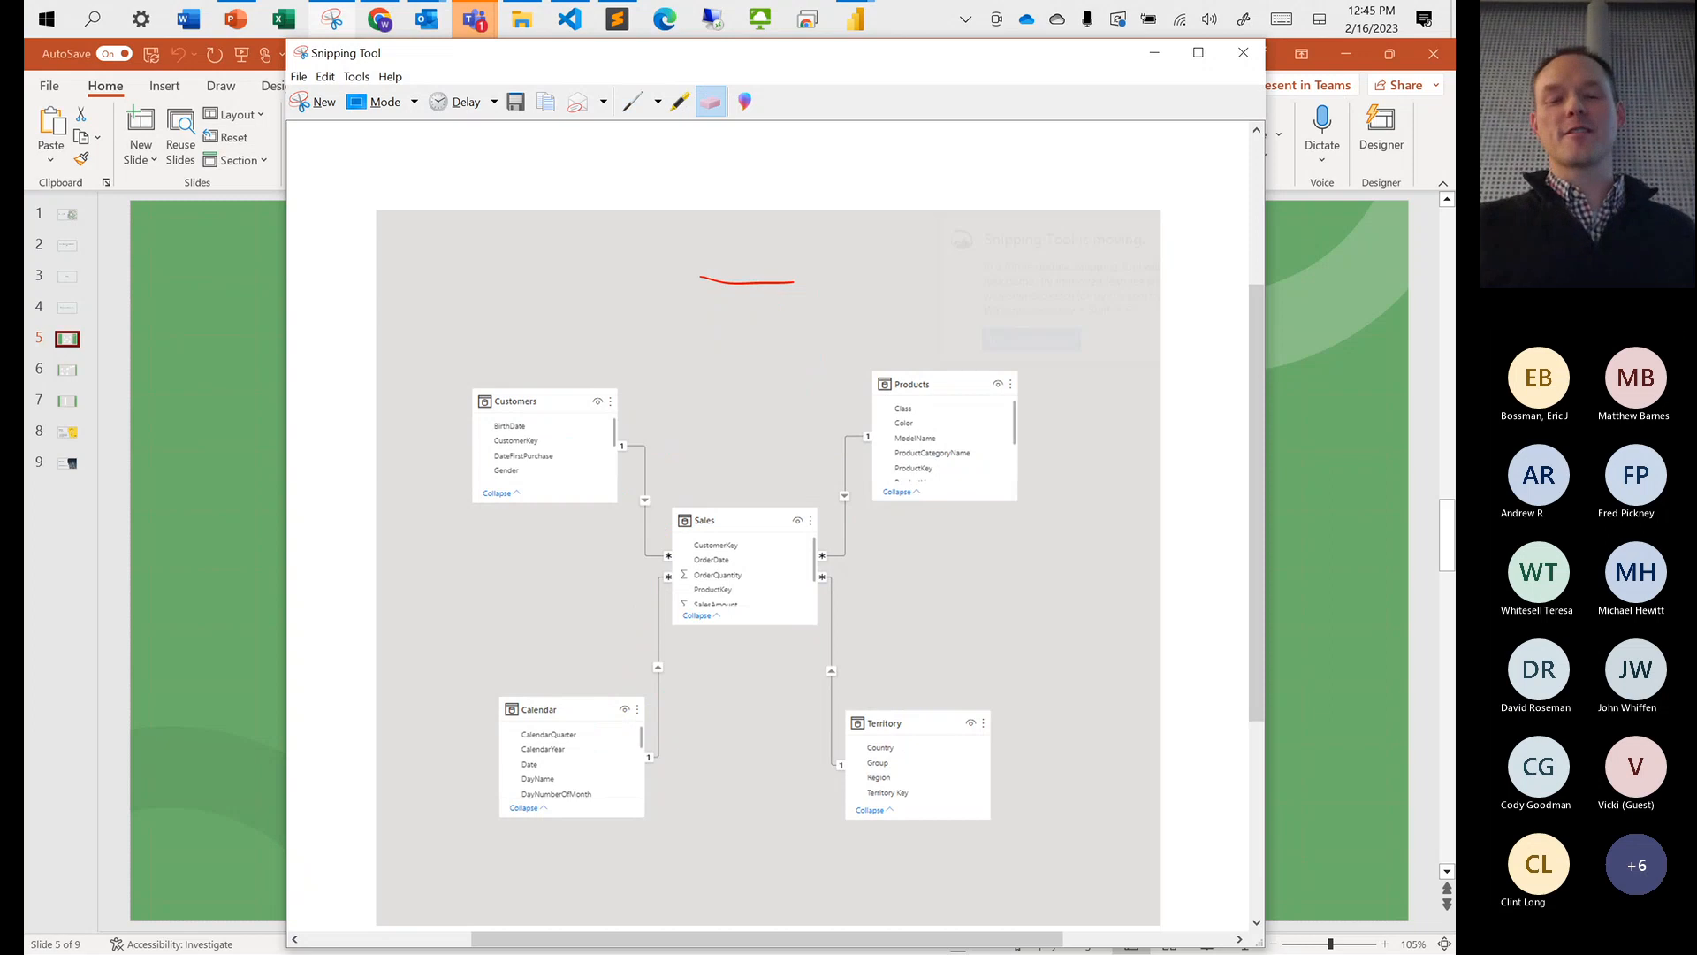
Close the annotated slide 5 snip without saving it
left_click(633, 101)
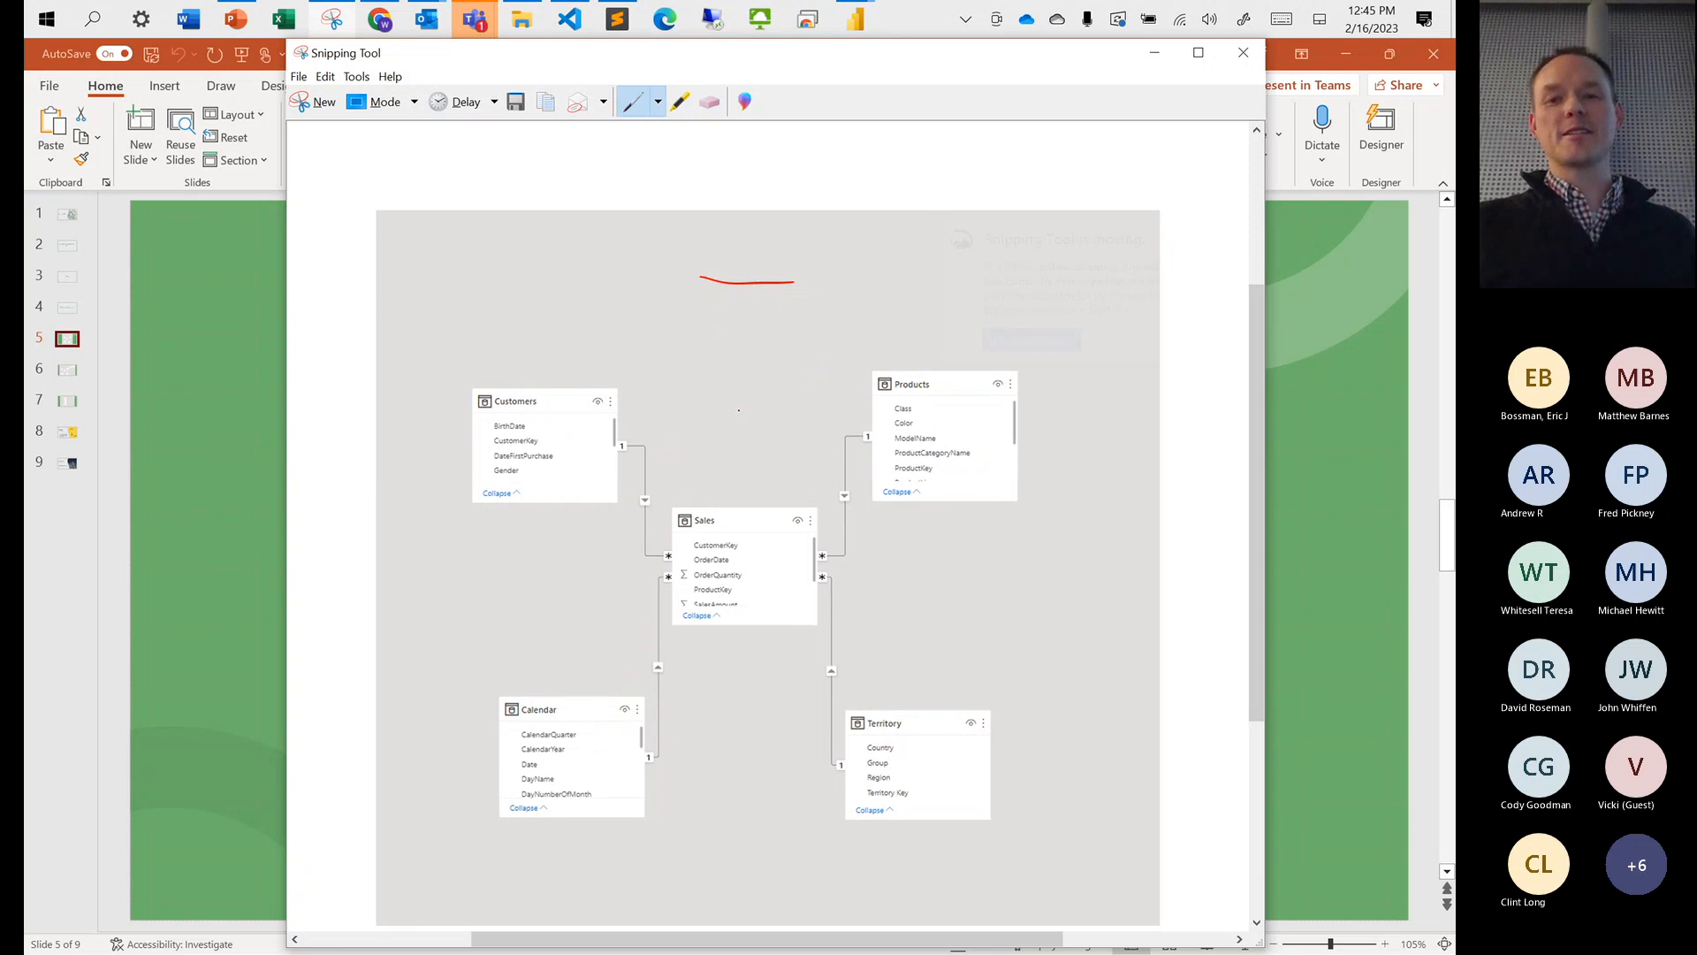
left_click(1243, 53)
left_click(850, 521)
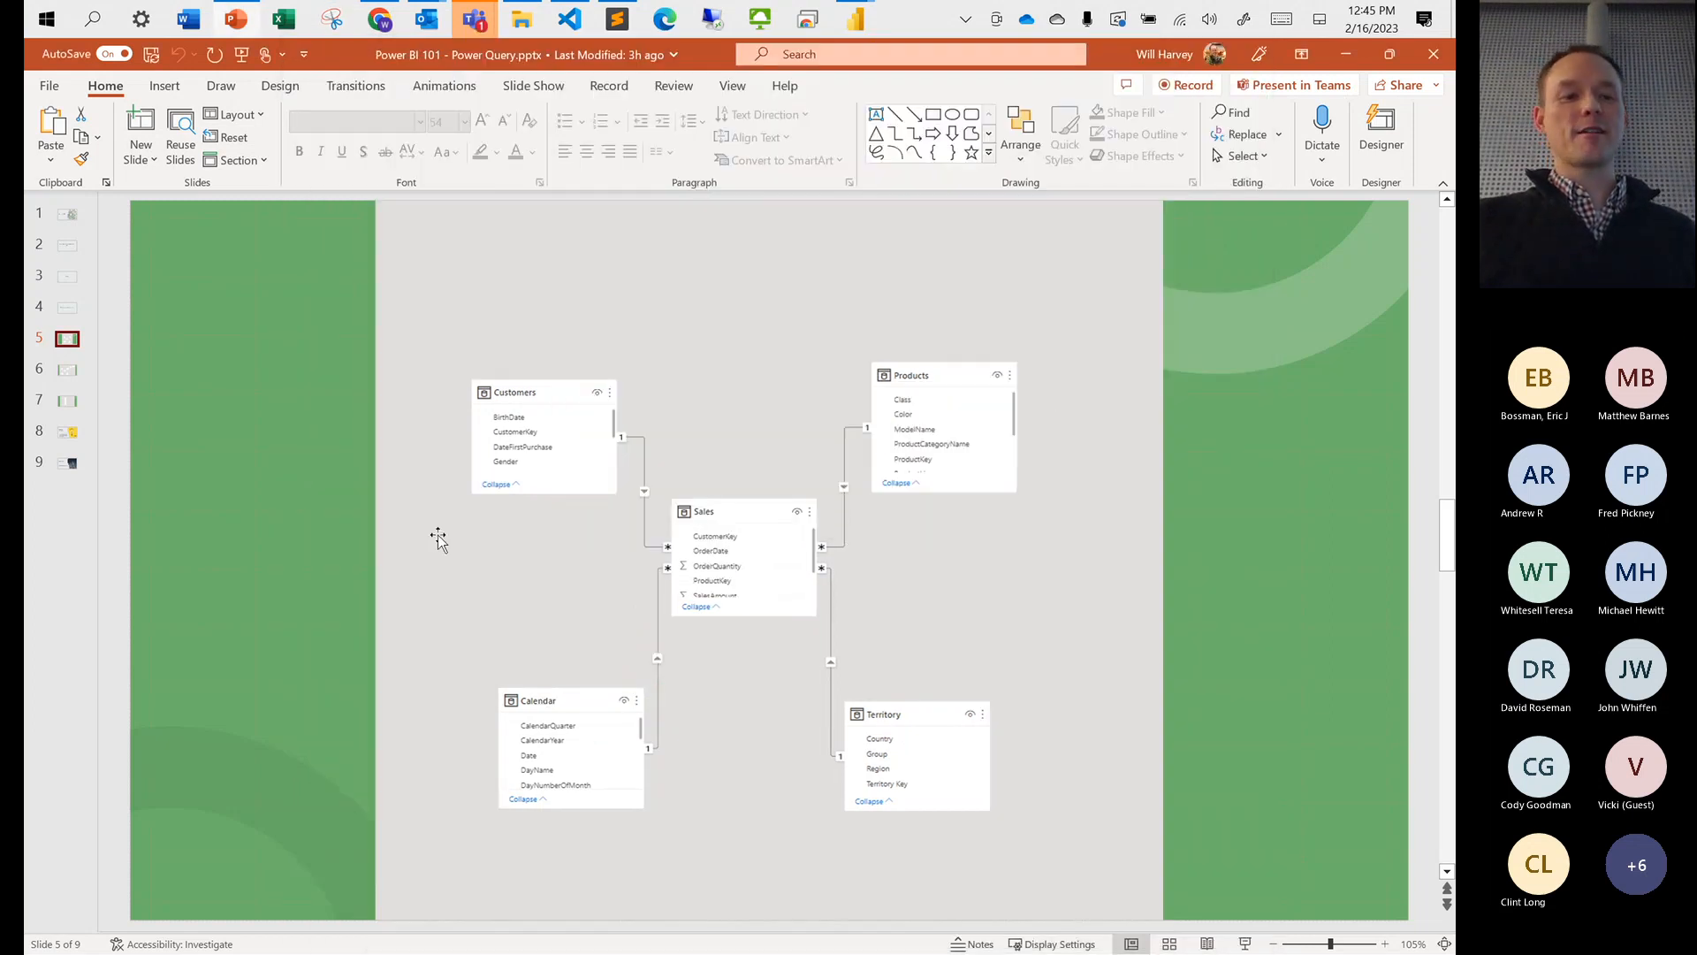
Show slide 6 of the deck and capture its data model diagram as a new snip
left_click(68, 372)
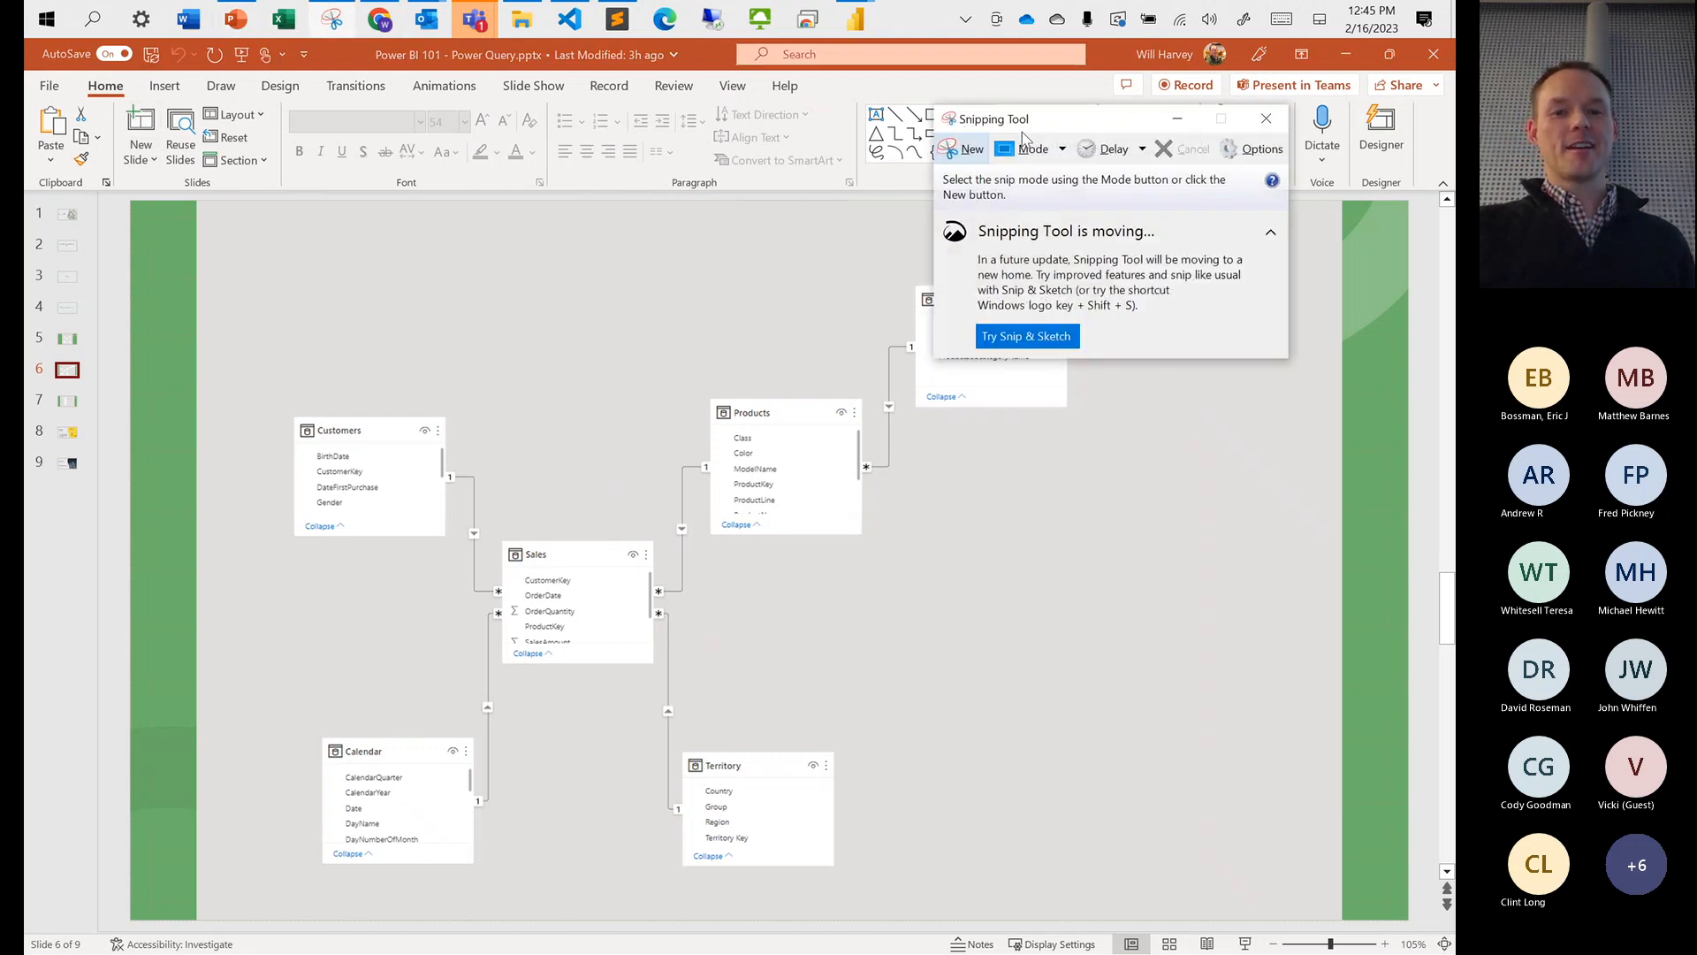
left_click(961, 148)
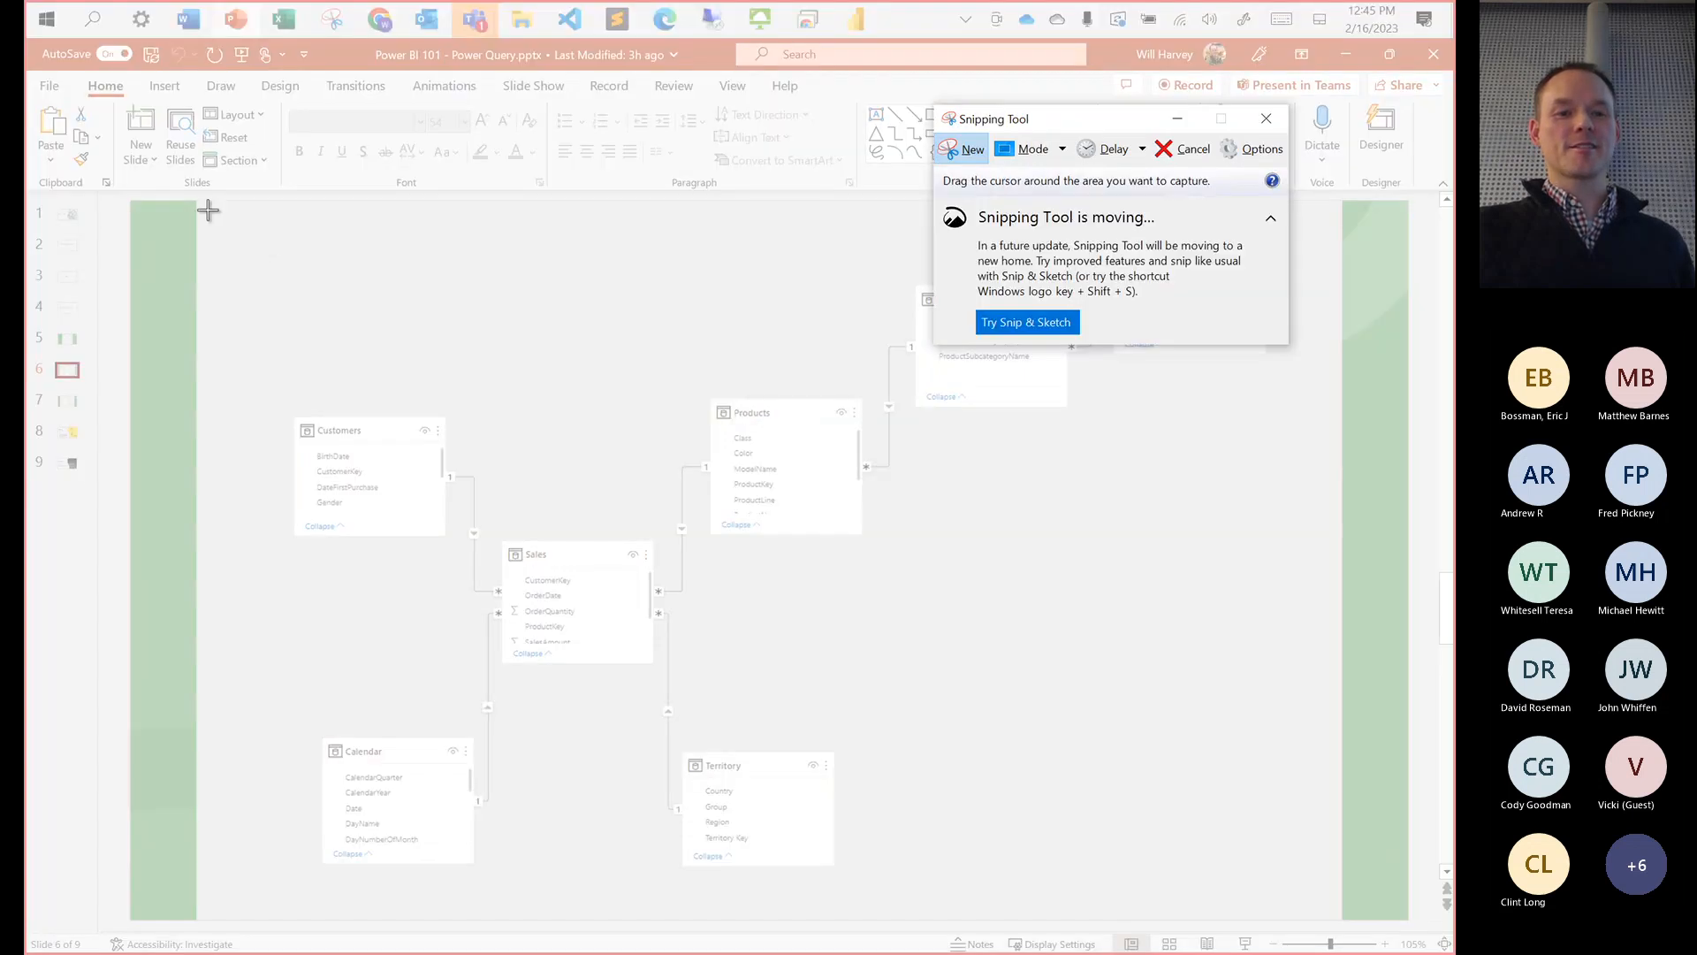
left_click_drag(203, 208, 1336, 920)
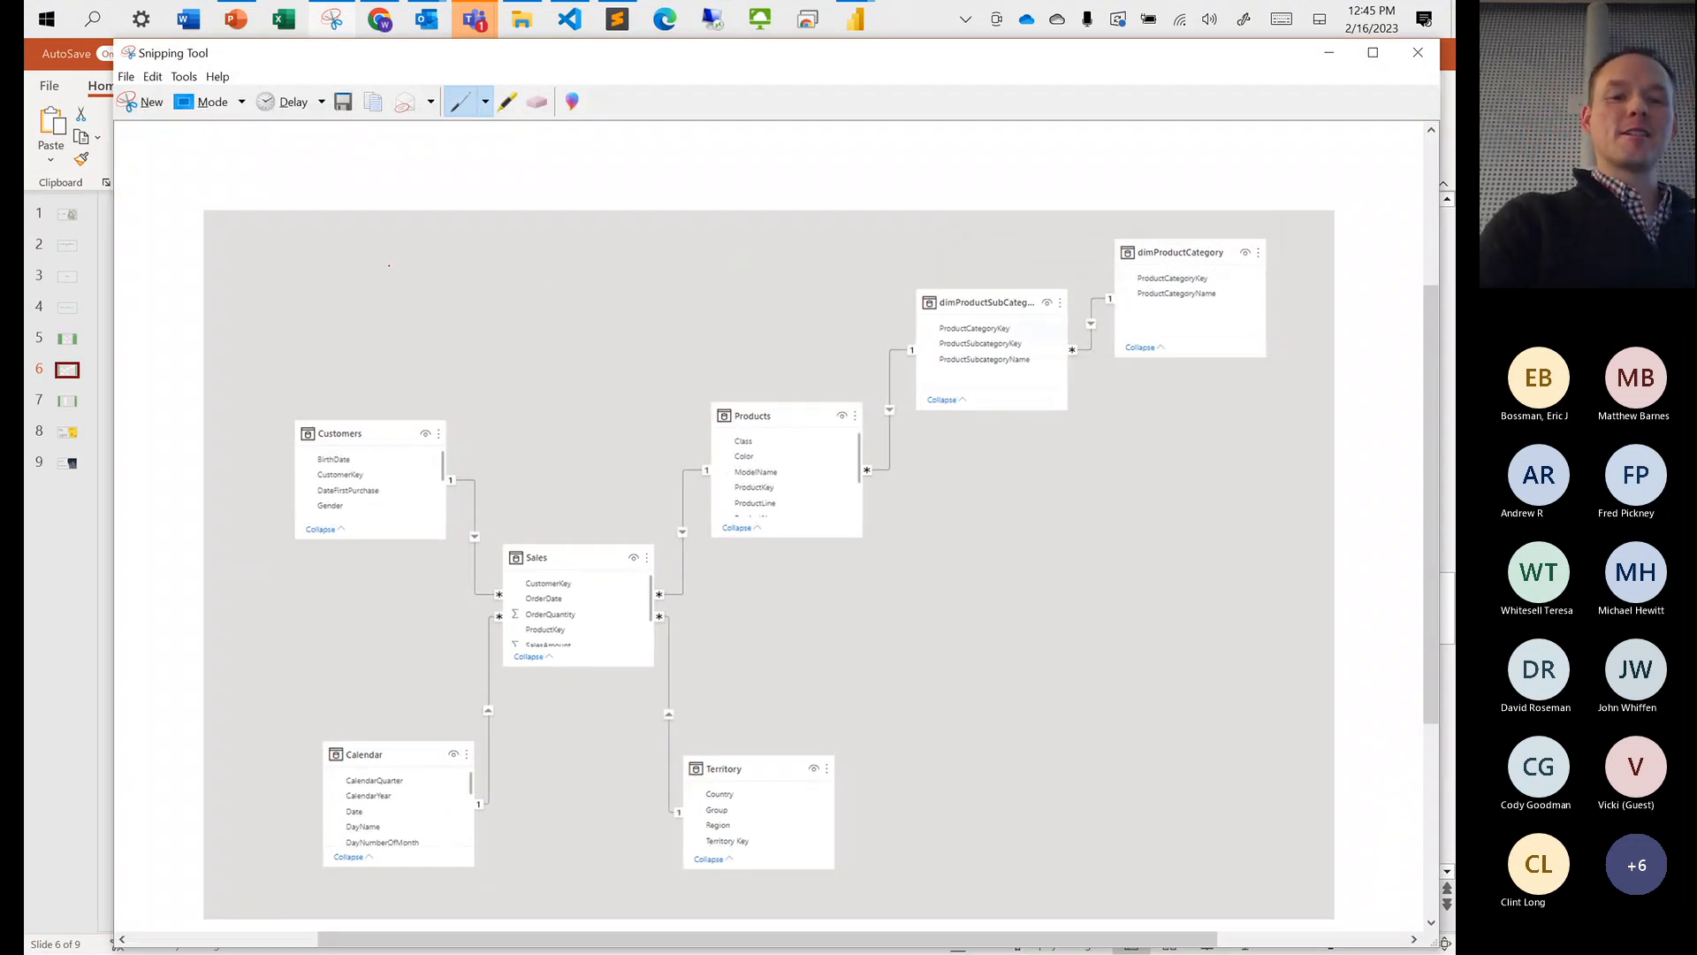
Sketch two extra table boxes in red chained to Customers, and draw a wavy snowflake outline around the whole diagram
mouse_move(351, 228)
left_mouse_down()
mouse_move(352, 256)
mouse_move(422, 223)
mouse_move(351, 226)
left_mouse_up()
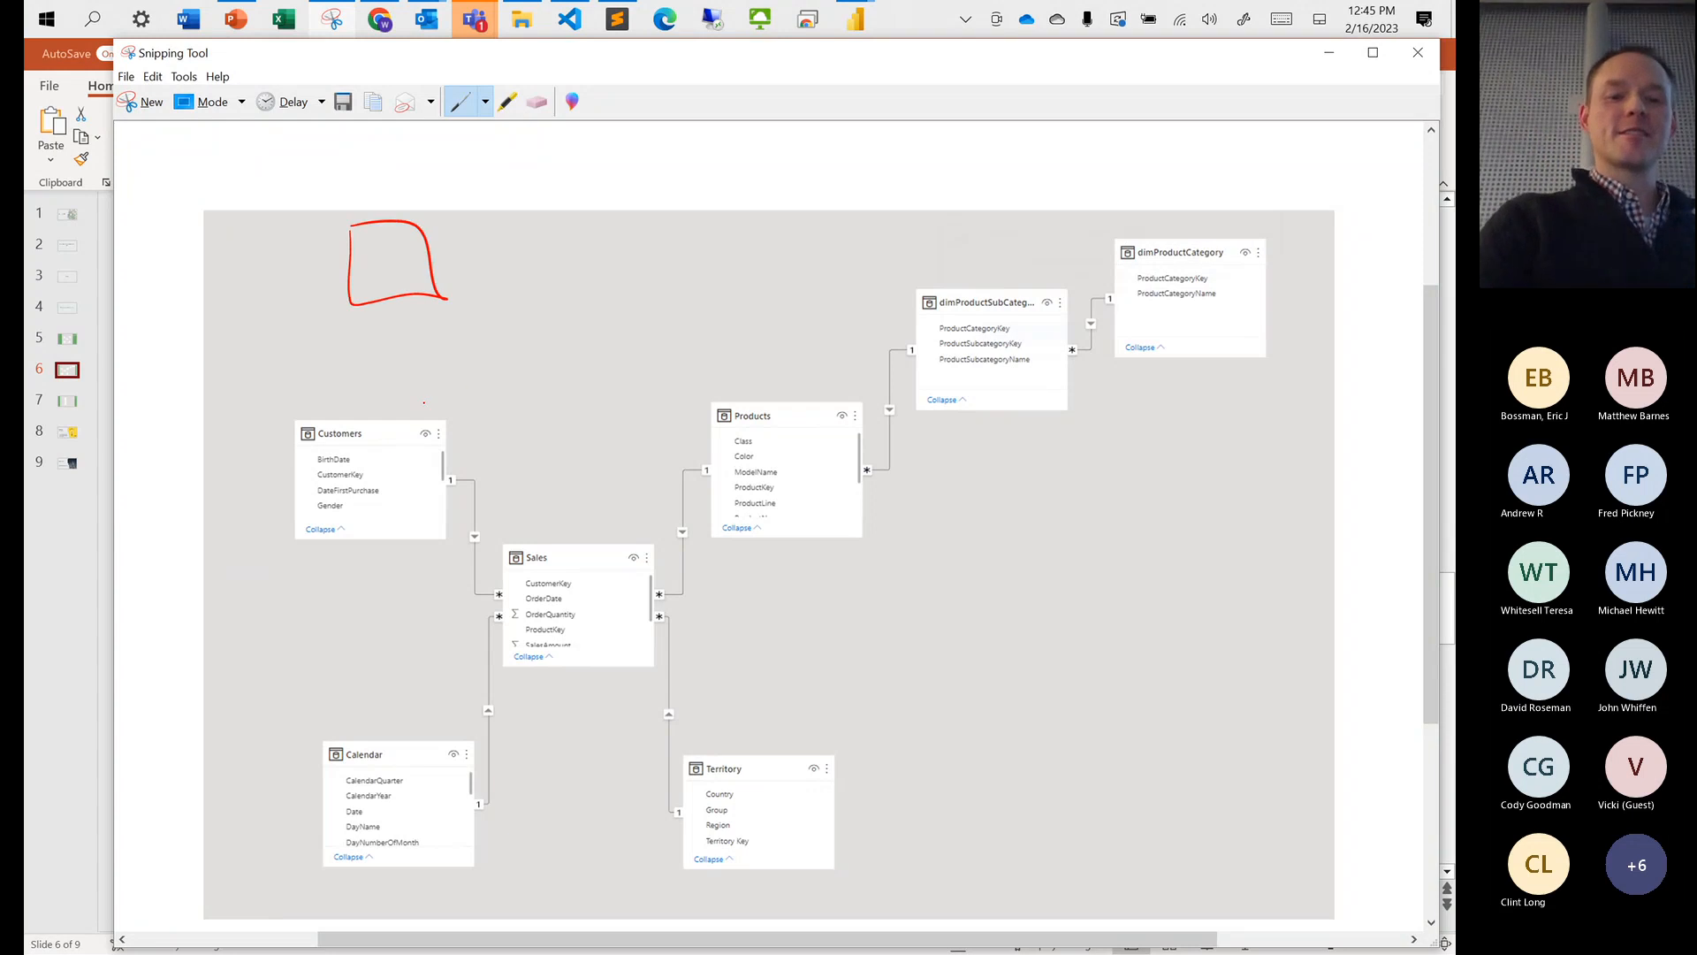
mouse_move(533, 310)
left_mouse_down()
mouse_move(608, 361)
mouse_move(539, 304)
left_mouse_up()
left_click_drag(521, 371, 397, 440)
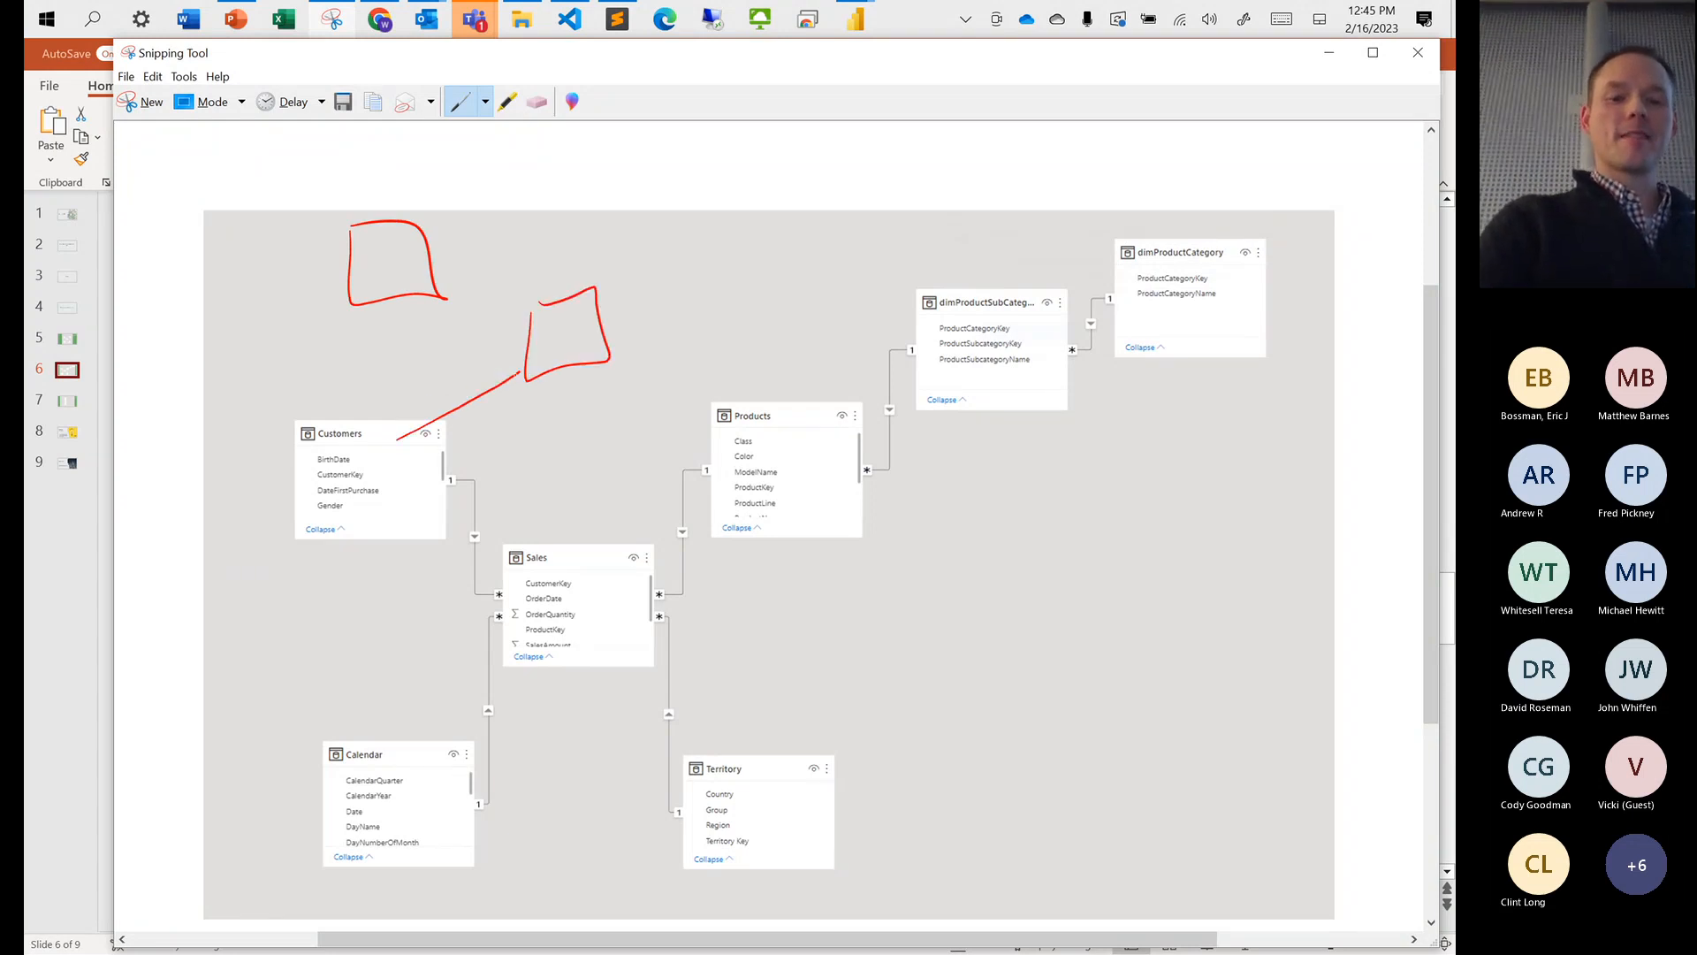
left_click_drag(511, 314, 416, 278)
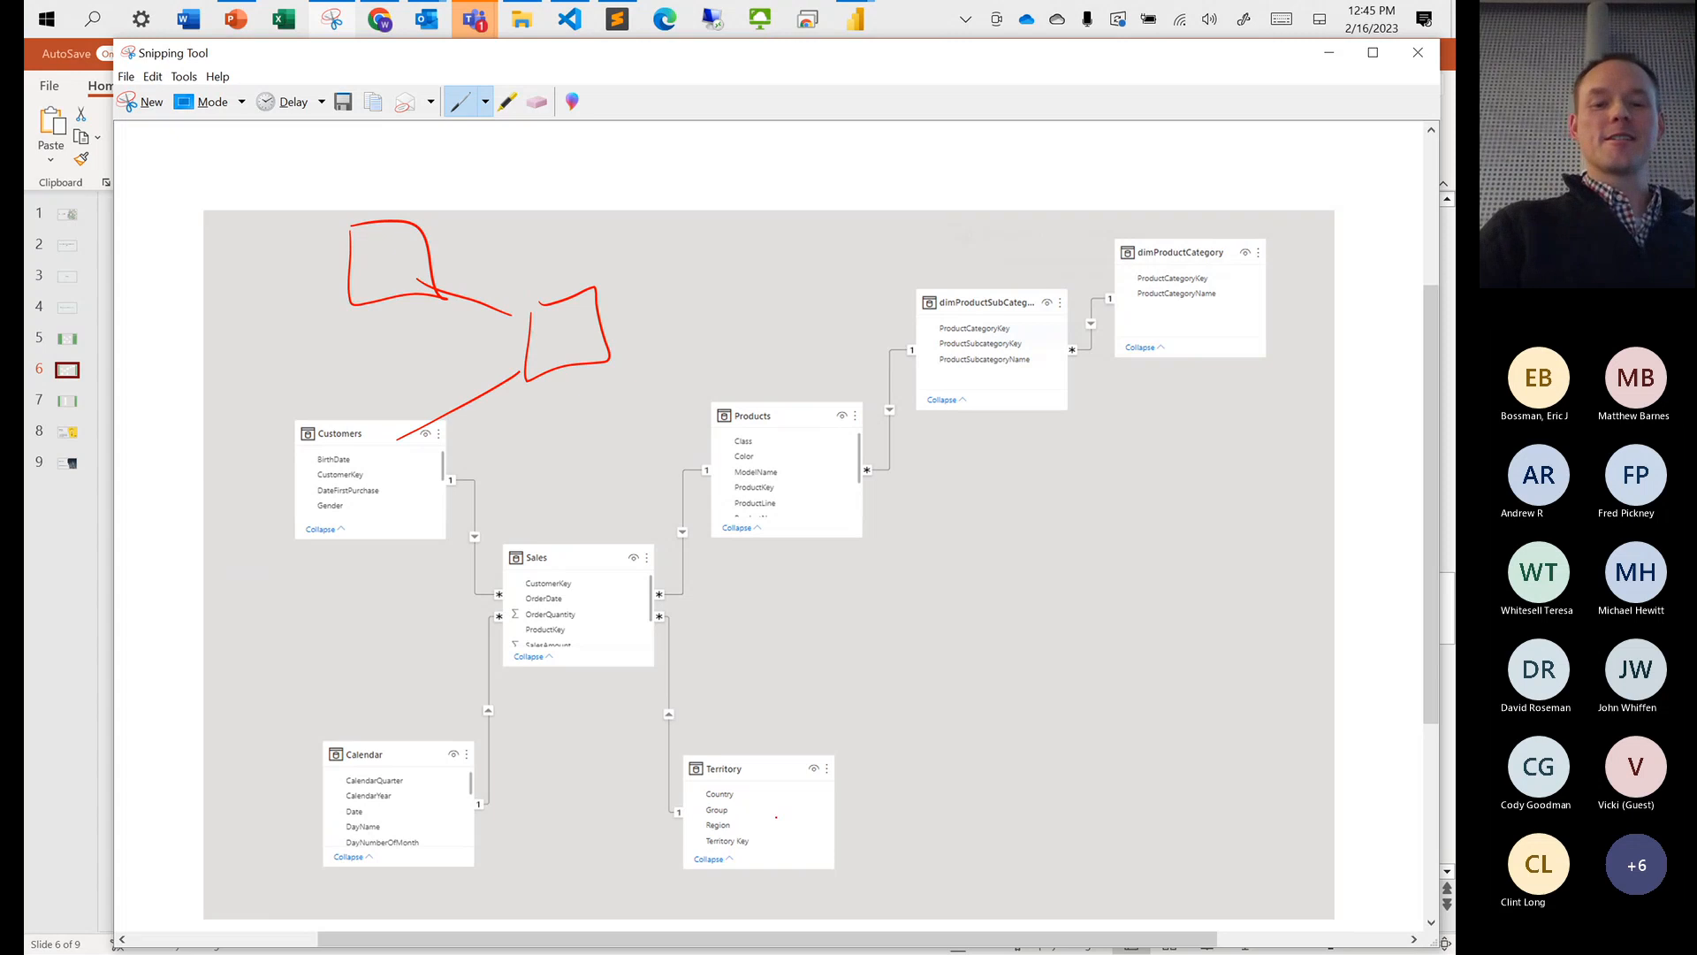
mouse_move(860, 826)
left_mouse_down()
mouse_move(774, 706)
mouse_move(817, 547)
mouse_move(1237, 257)
mouse_move(920, 302)
mouse_move(649, 428)
mouse_move(276, 327)
mouse_move(375, 597)
mouse_move(556, 911)
mouse_move(898, 793)
left_mouse_up()
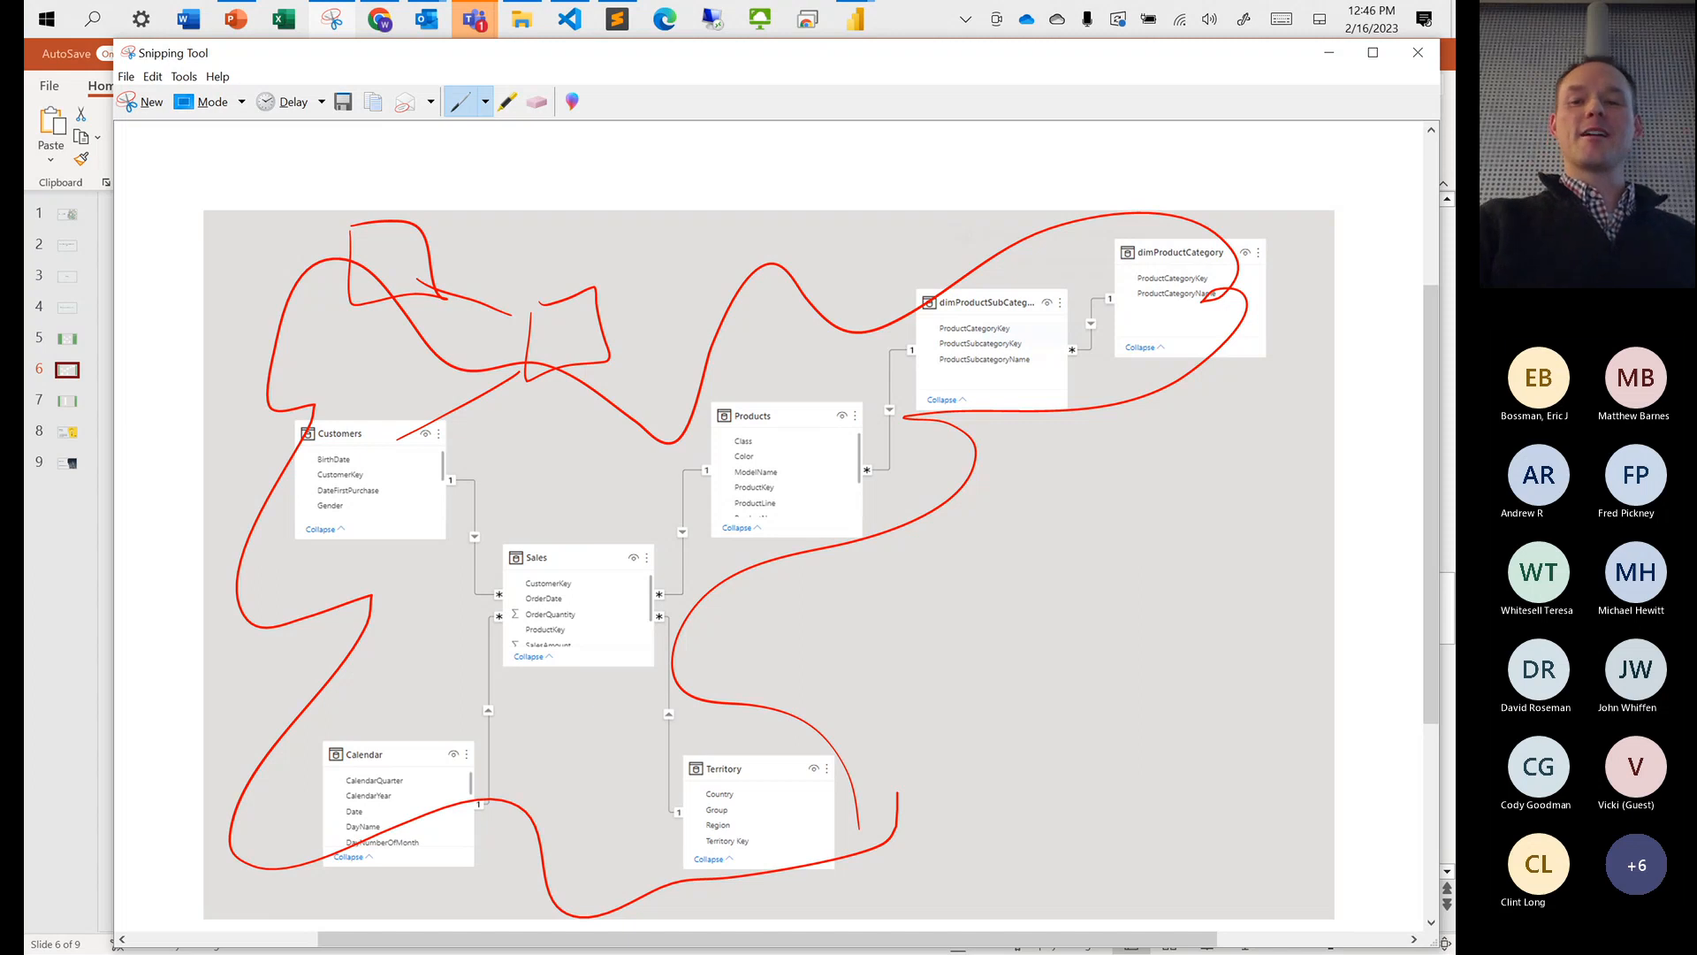
Draw red lines linking dimProductCategory, dimProductSubCategory, Products and Sales in sequence, and circle the Sales table name
left_click_drag(1121, 289, 1056, 350)
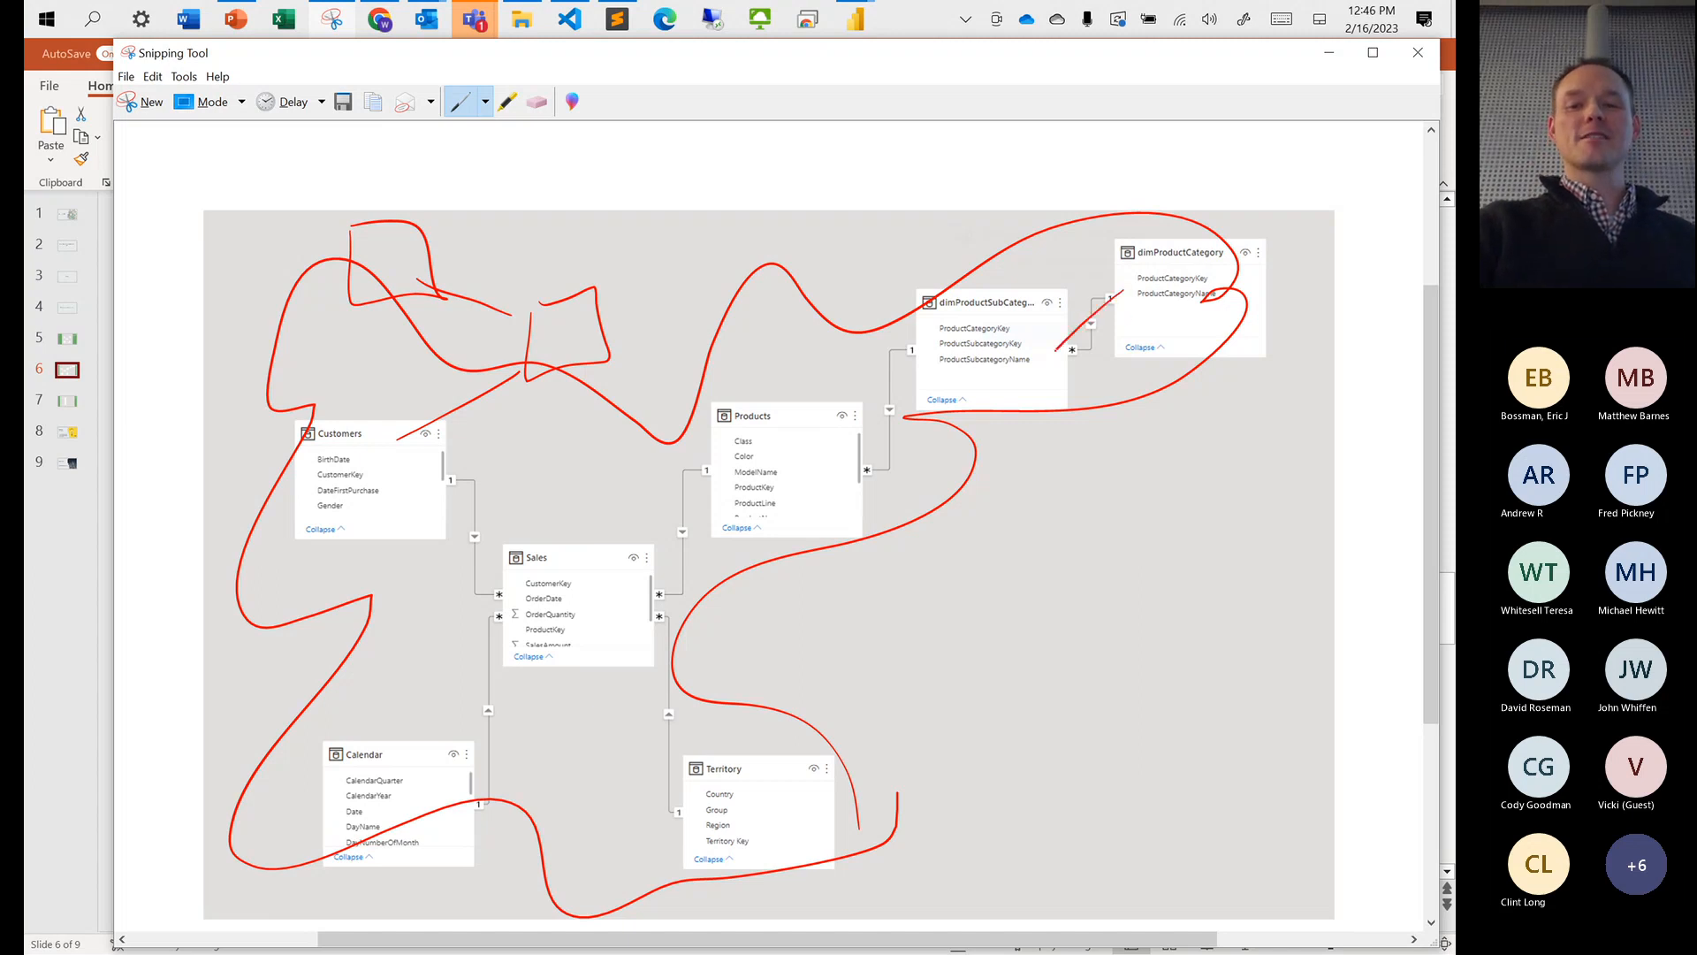
left_click_drag(914, 348, 843, 437)
left_click_drag(707, 469, 630, 576)
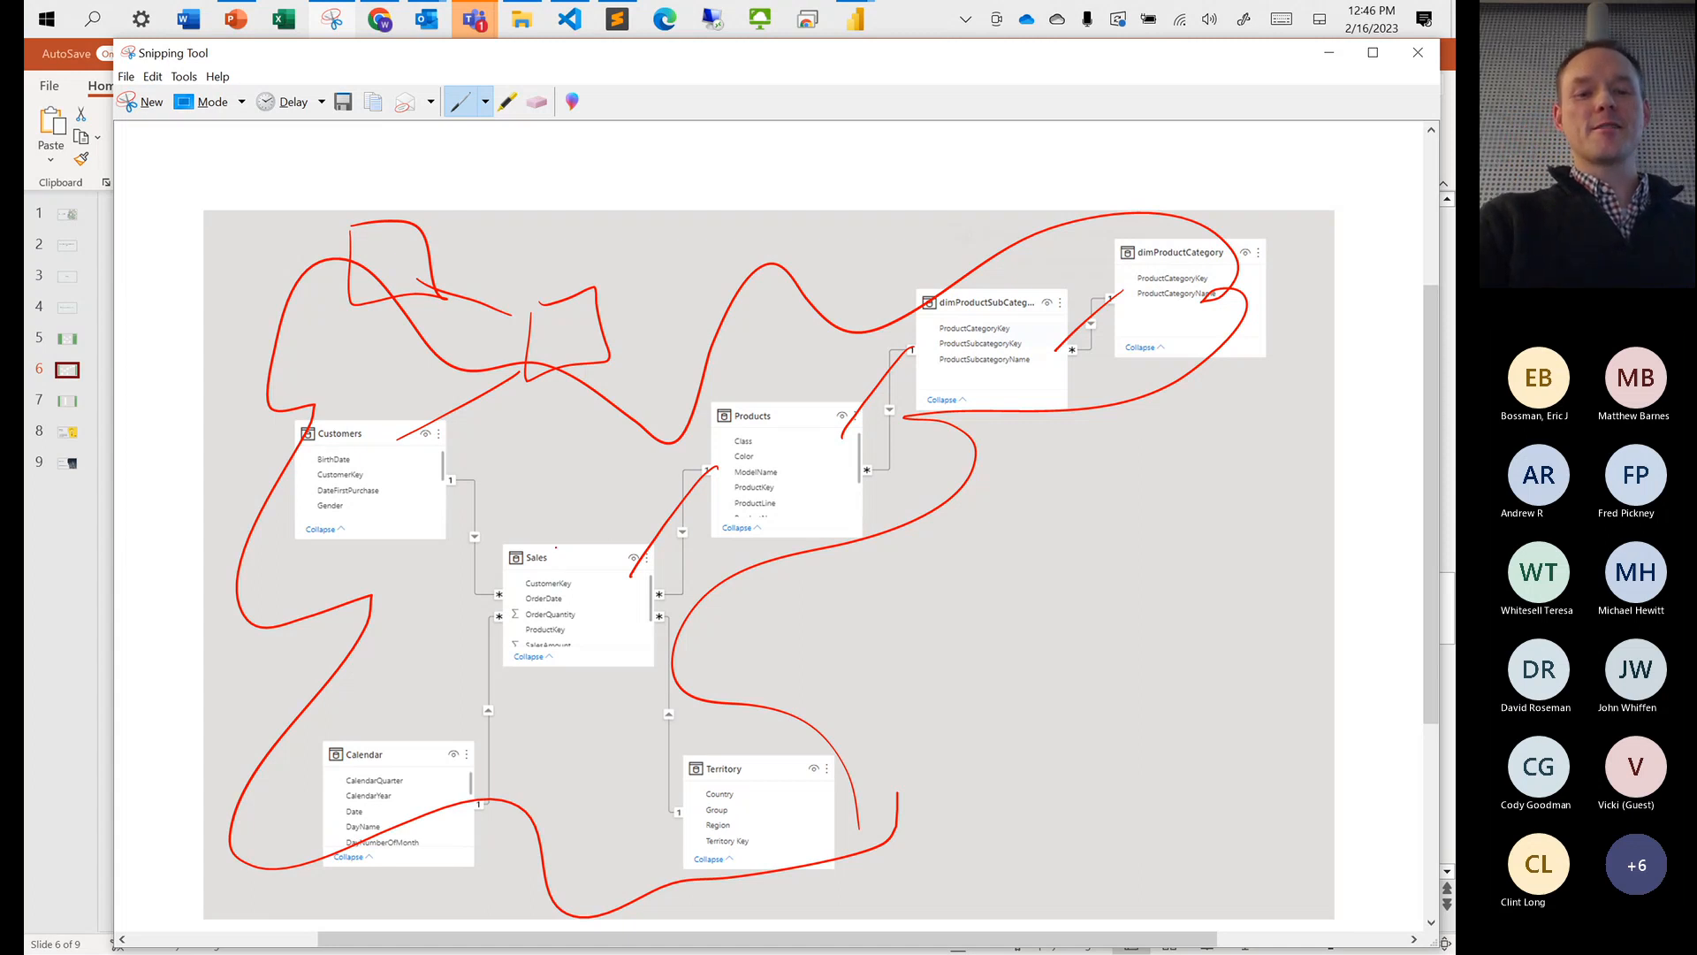
mouse_move(555, 533)
left_mouse_down()
mouse_move(587, 566)
mouse_move(534, 535)
left_mouse_up()
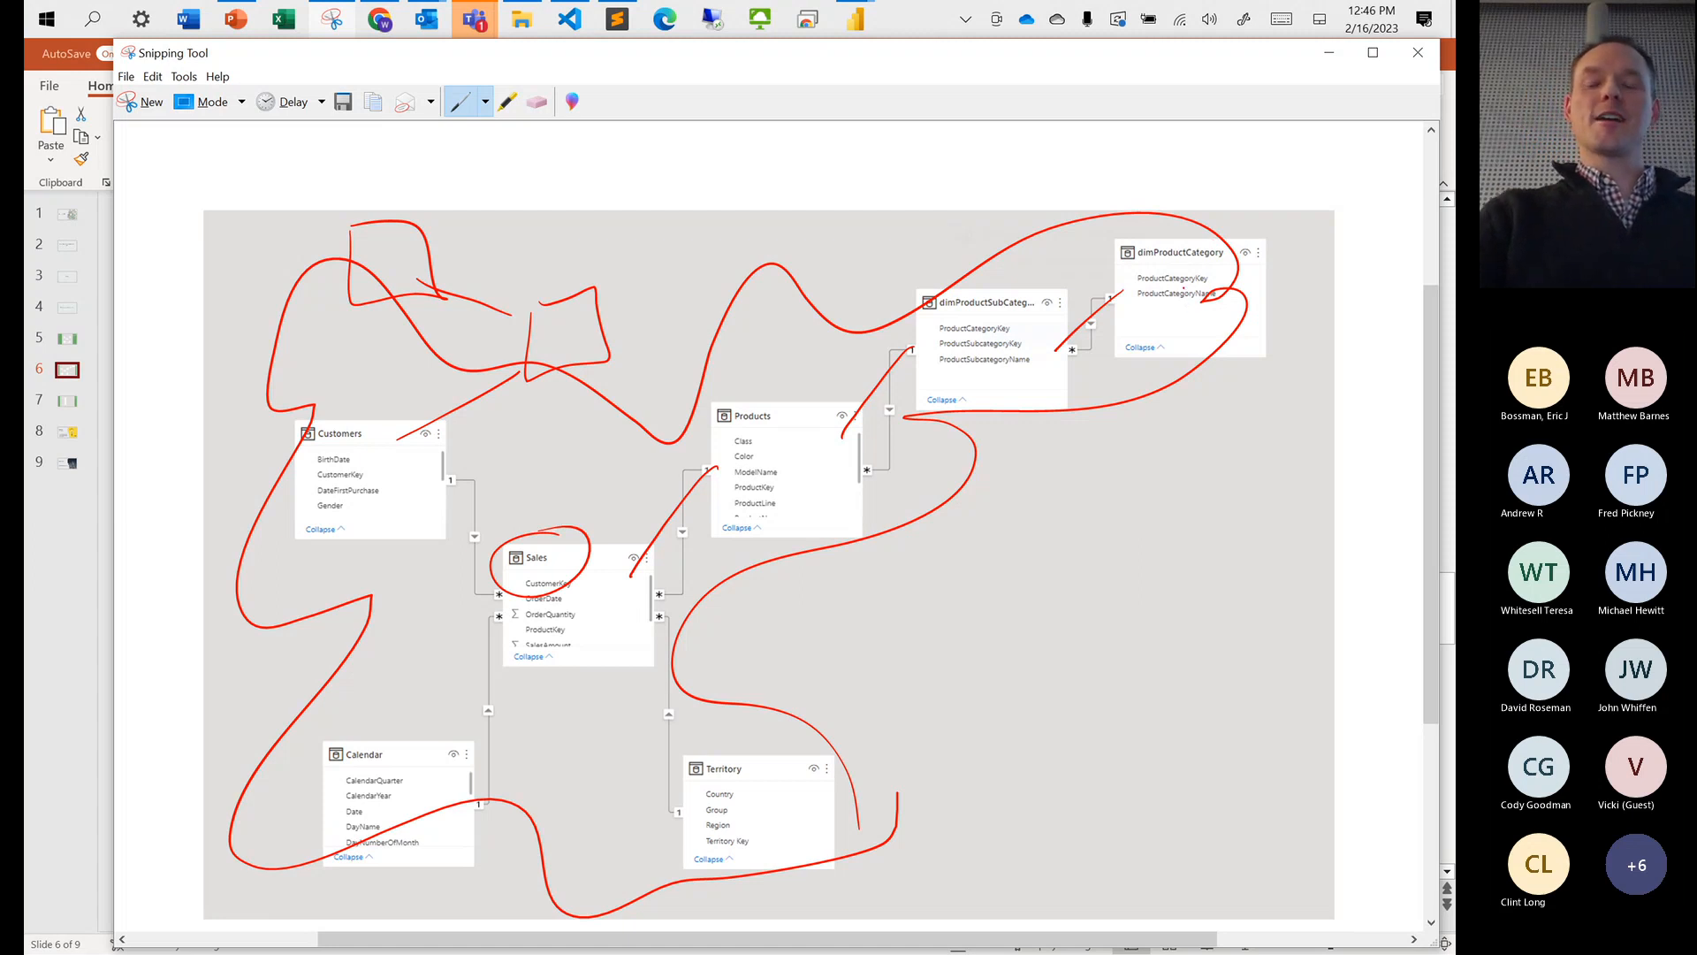
Turn the red lines from dimProductCategory down to Sales into arrows pointing towards the Sales table
left_click_drag(1124, 285, 1049, 355)
mouse_move(1053, 322)
left_mouse_down()
mouse_move(1055, 355)
mouse_move(1088, 352)
left_mouse_up()
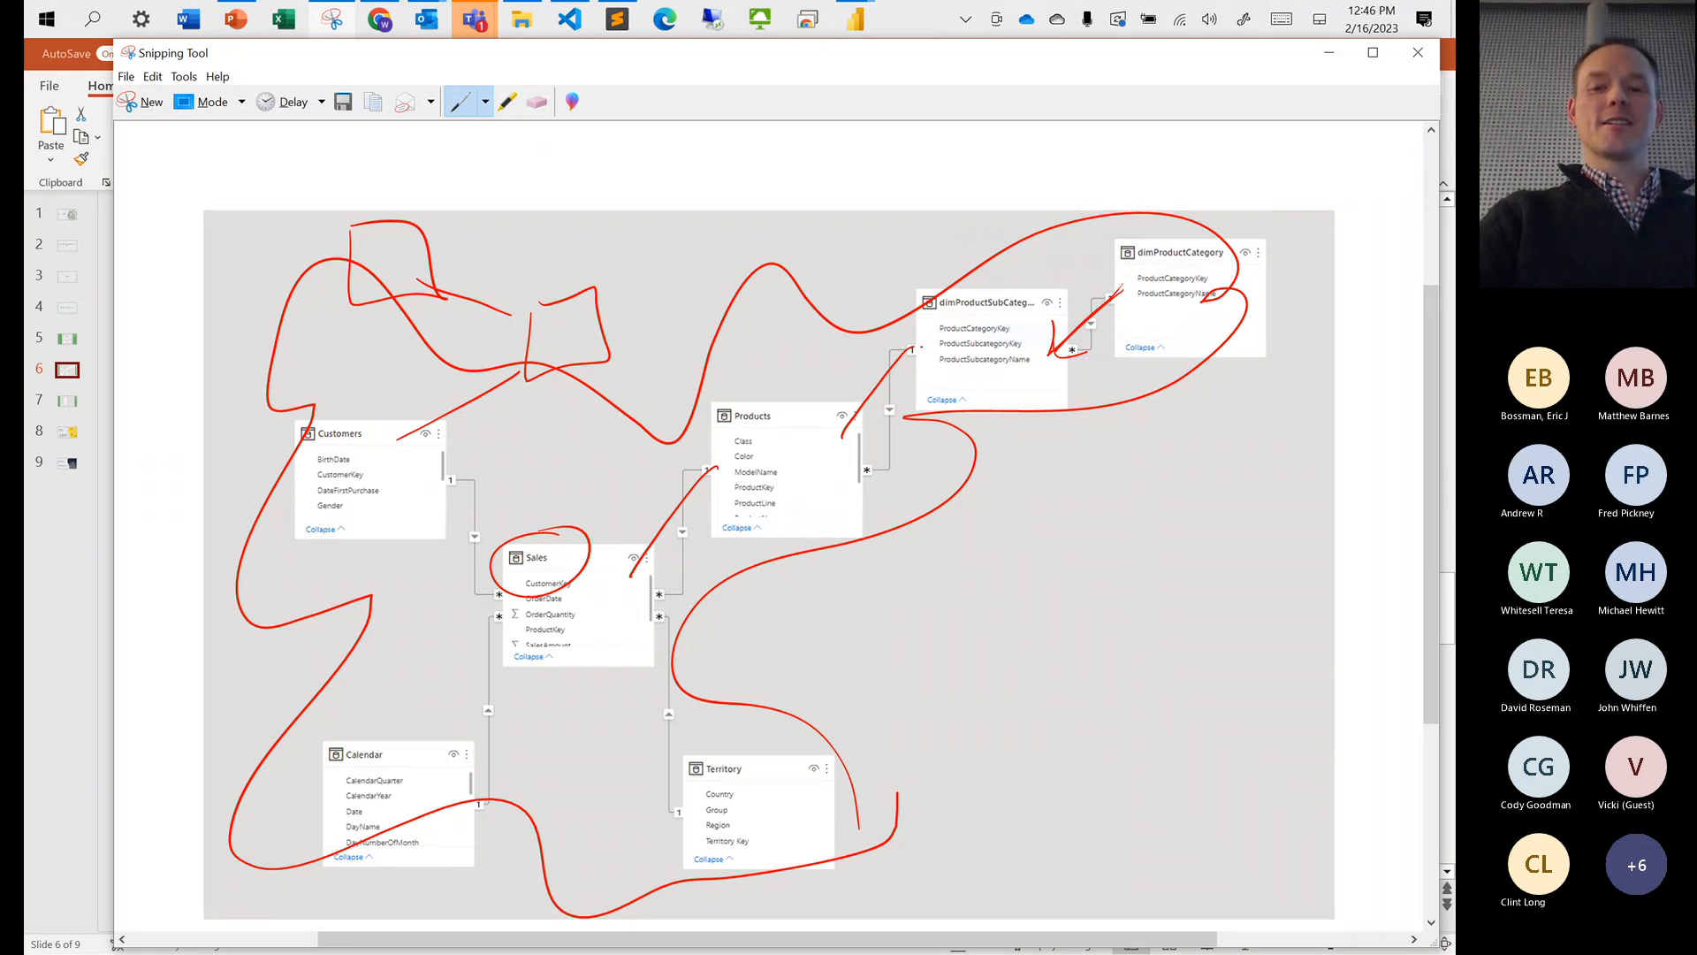
mouse_move(924, 341)
left_mouse_down()
mouse_move(822, 440)
mouse_move(865, 433)
left_mouse_up()
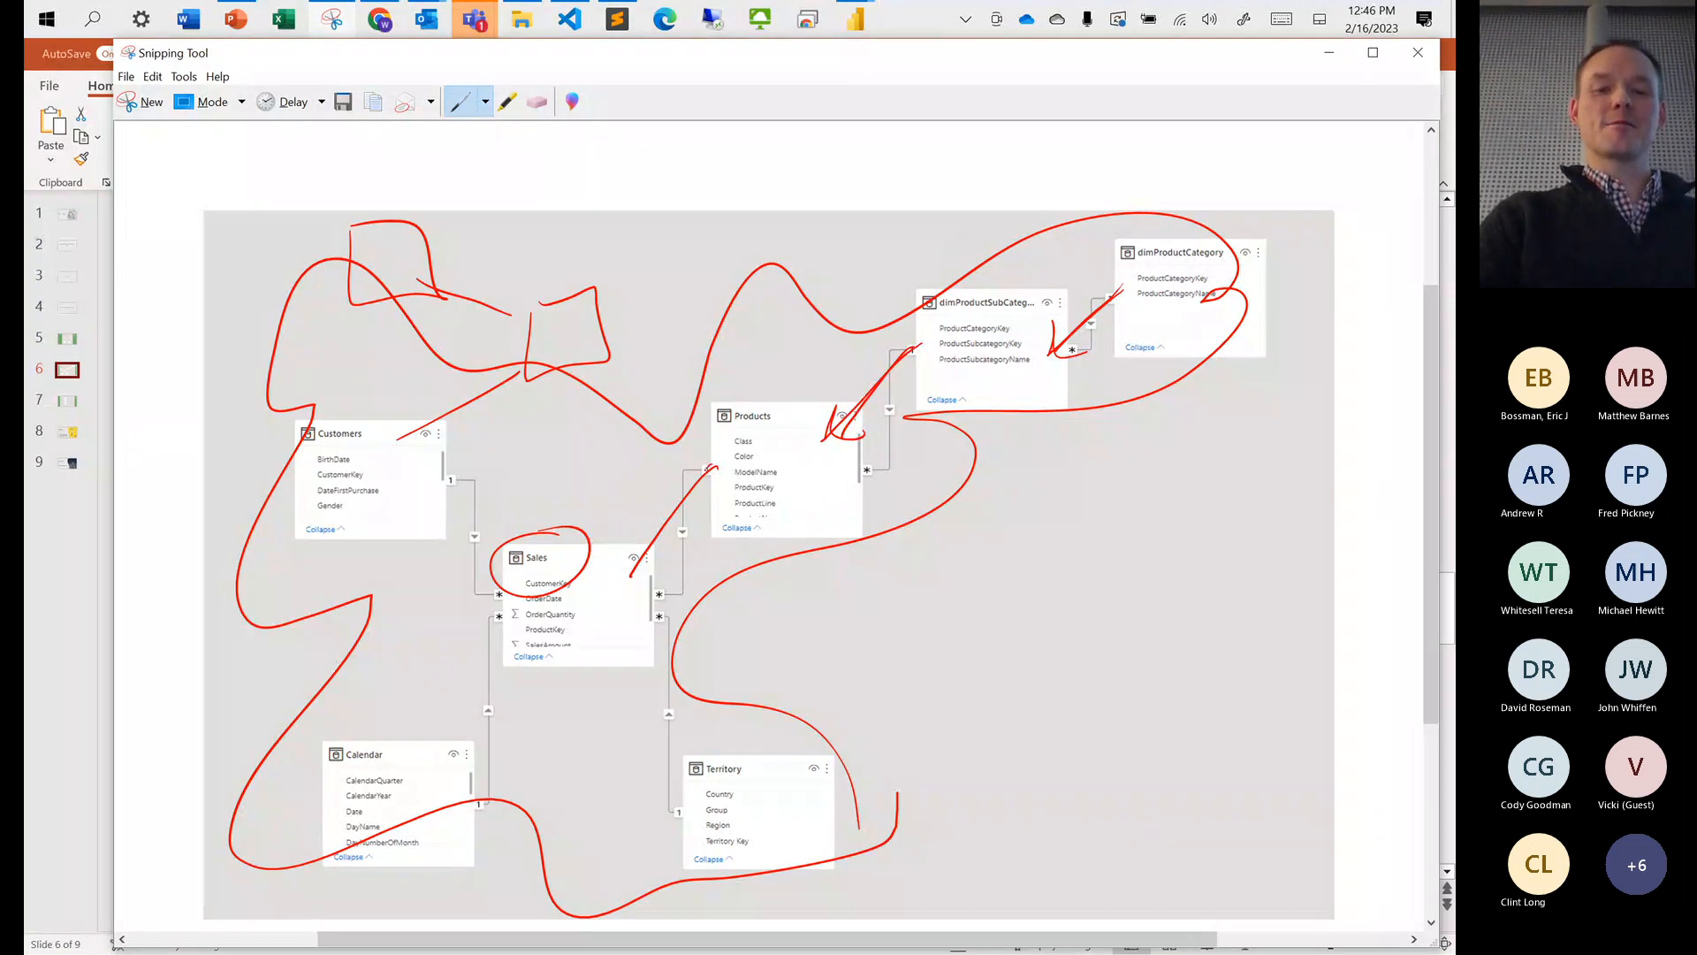
mouse_move(713, 465)
left_mouse_down()
mouse_move(635, 573)
mouse_move(650, 559)
left_mouse_up()
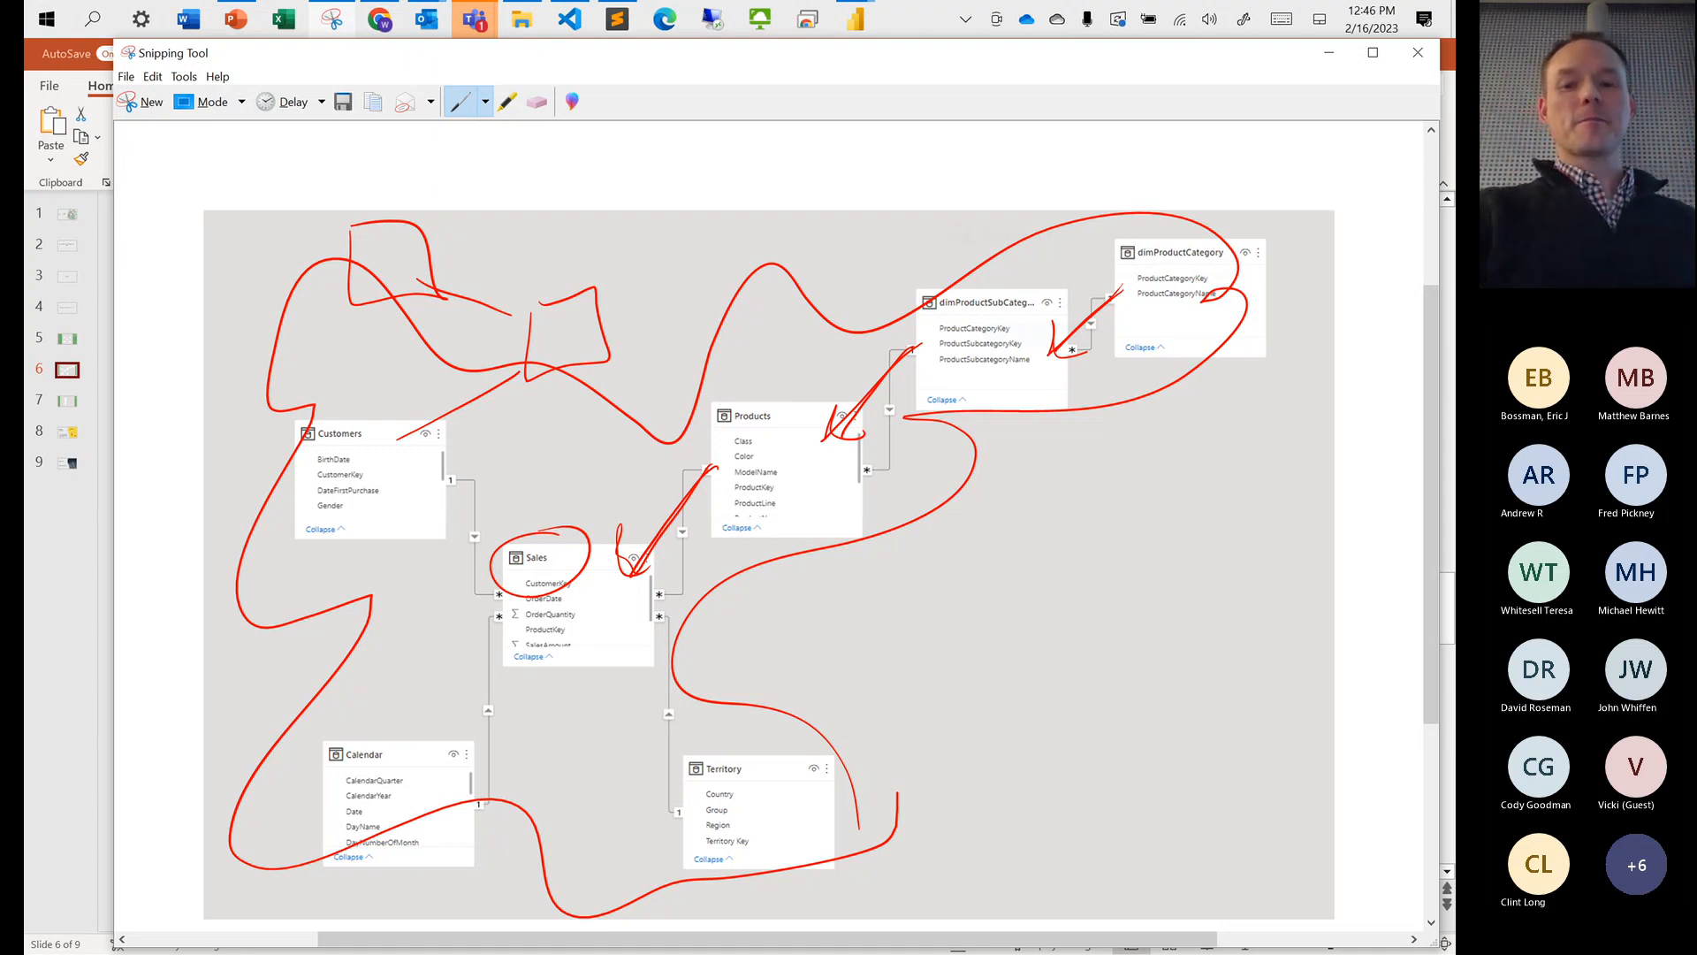
Erase all red ink from the slide 6 snip and close it without saving
left_click(537, 102)
mouse_move(1105, 301)
left_mouse_down()
mouse_move(939, 361)
mouse_move(633, 566)
mouse_move(701, 376)
mouse_move(436, 410)
mouse_move(442, 296)
mouse_move(398, 265)
left_mouse_up()
left_click(459, 102)
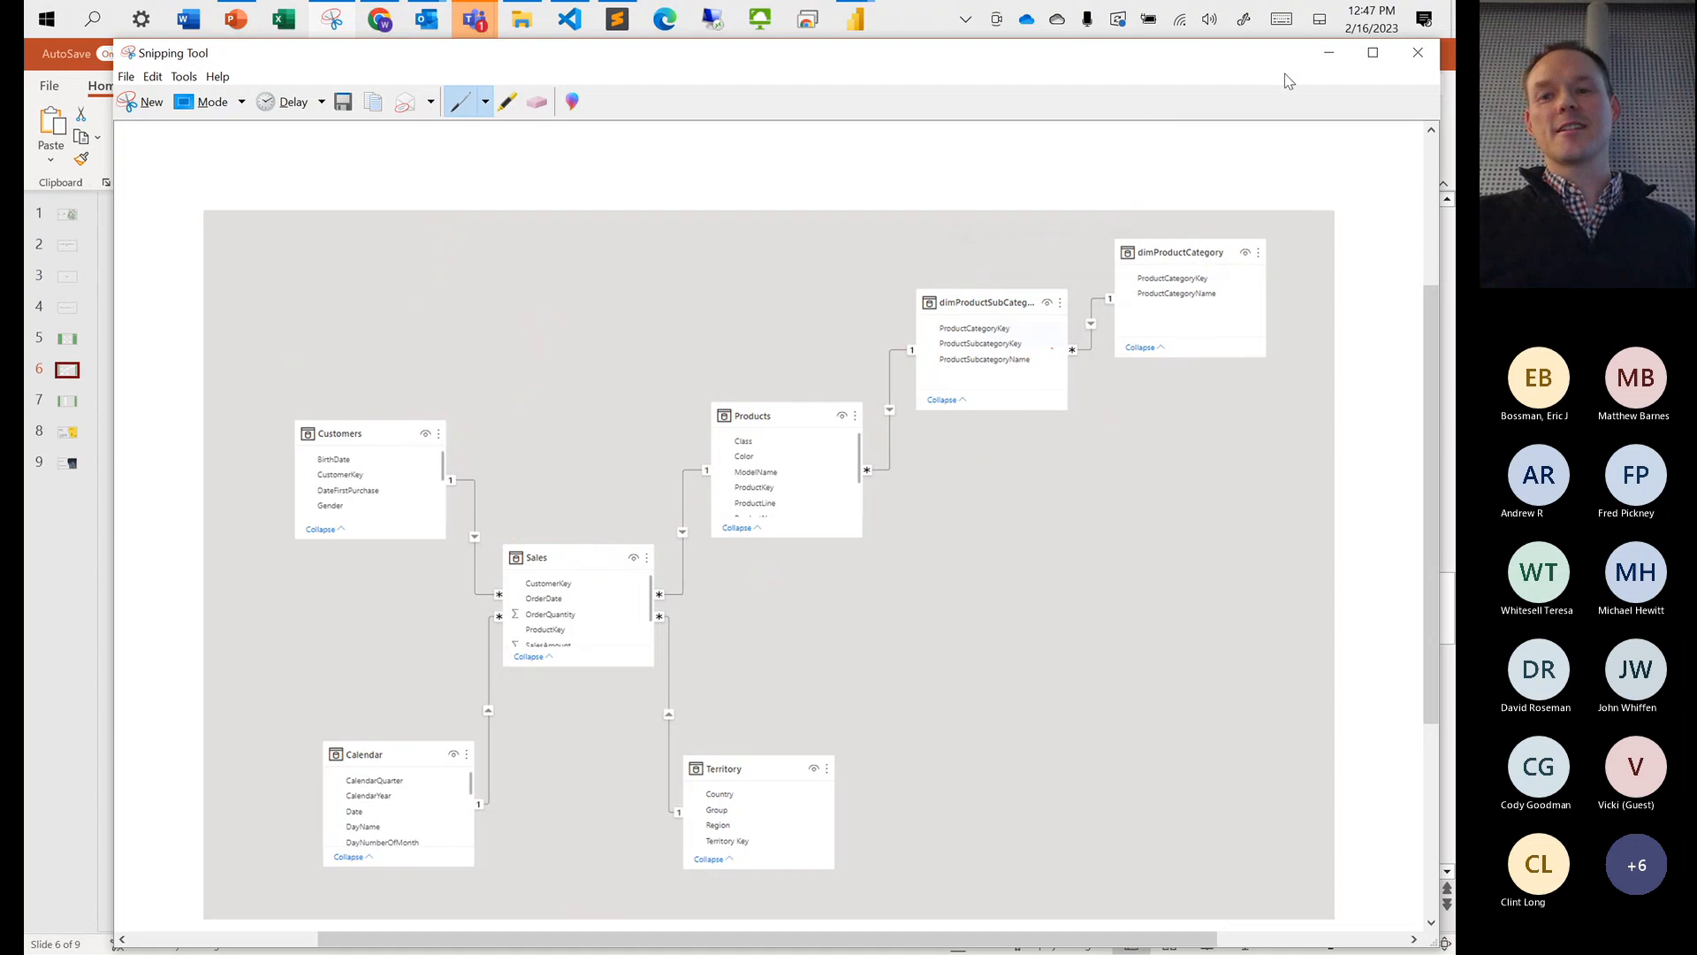
left_click(1411, 54)
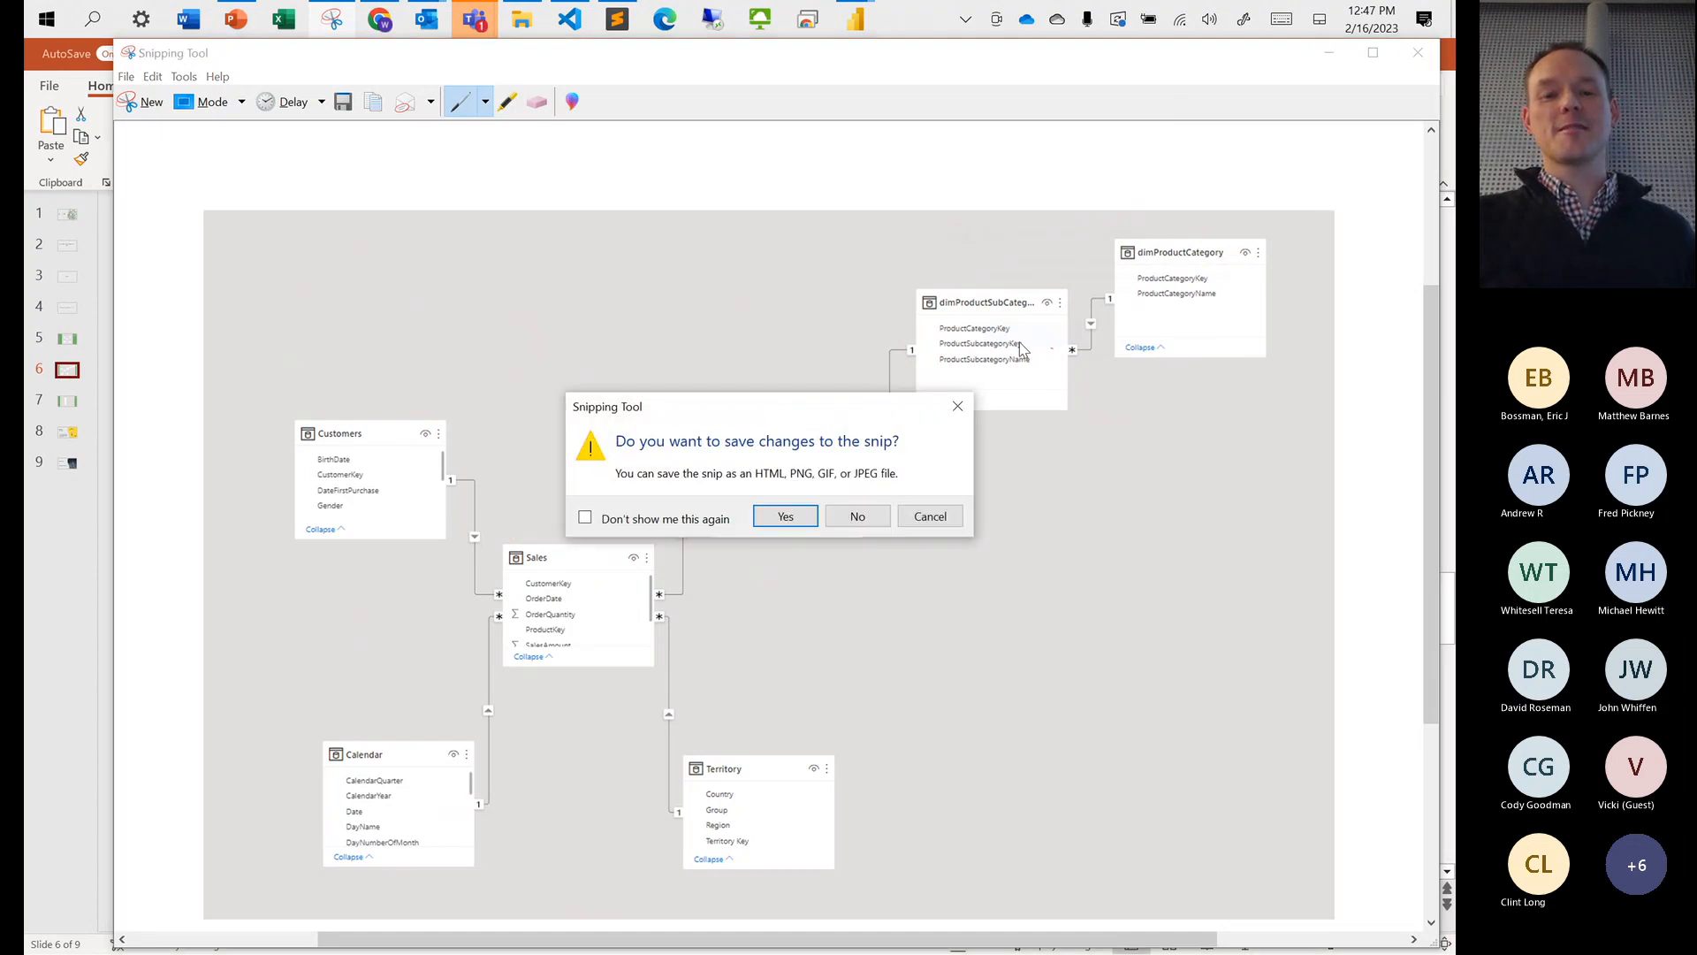
left_click(857, 516)
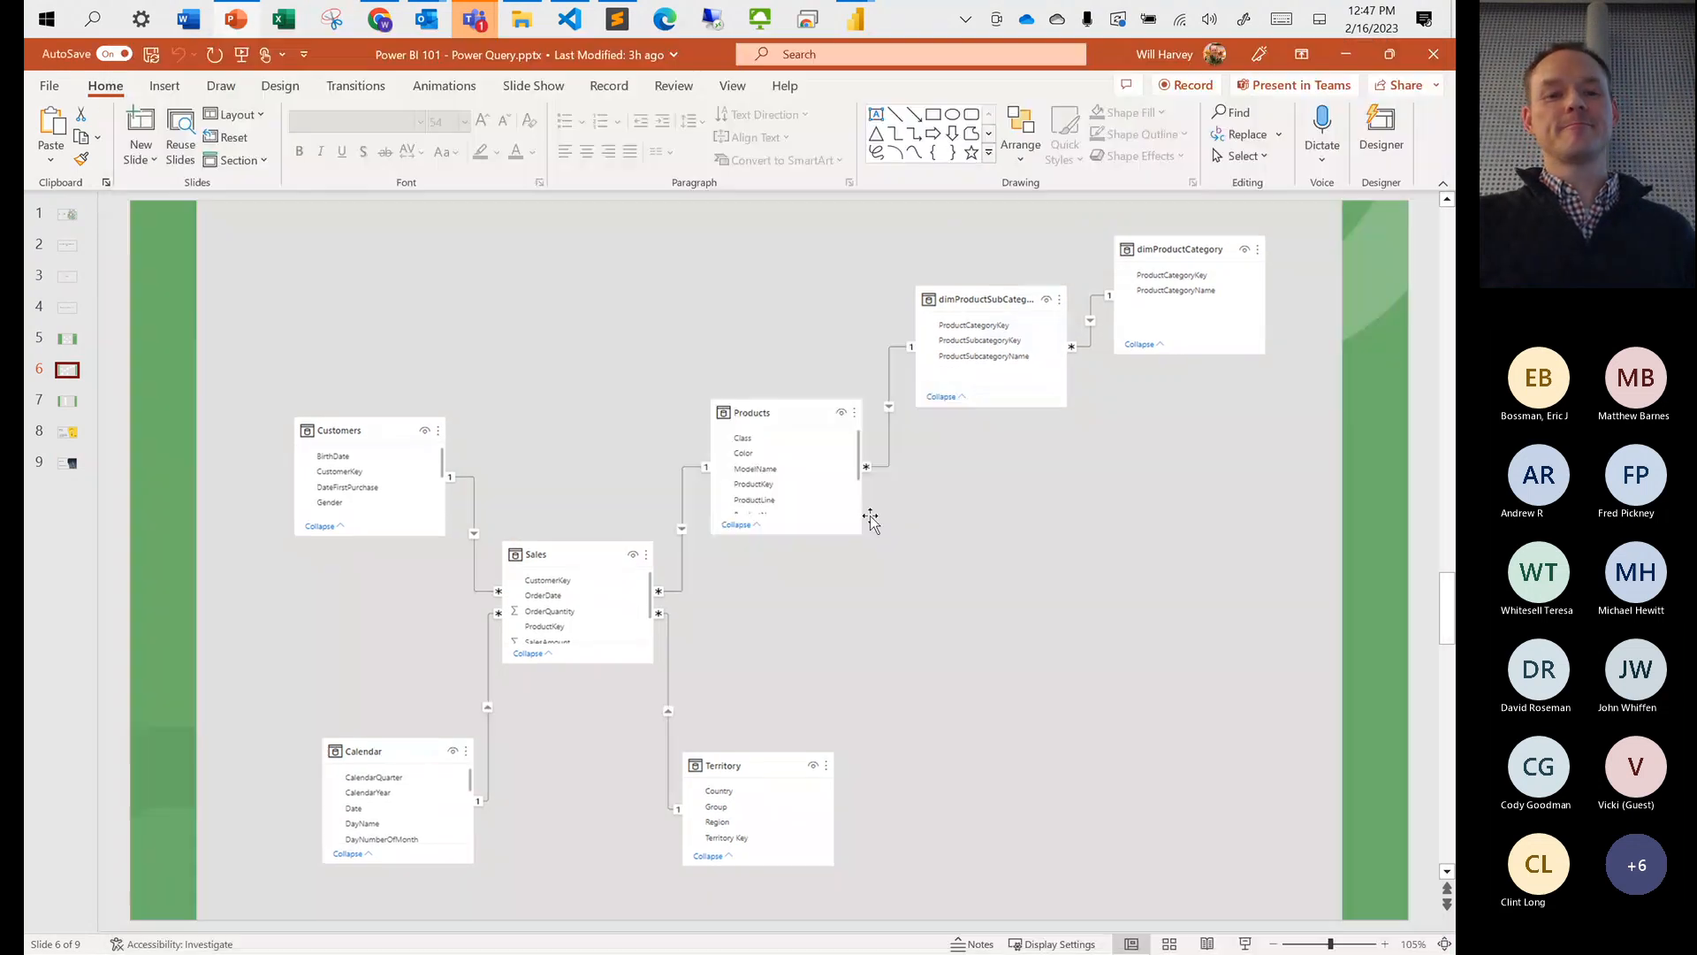
Show slide 7 with the single flat Sales table, and switch to the Power Query Editor window
left_click(68, 402)
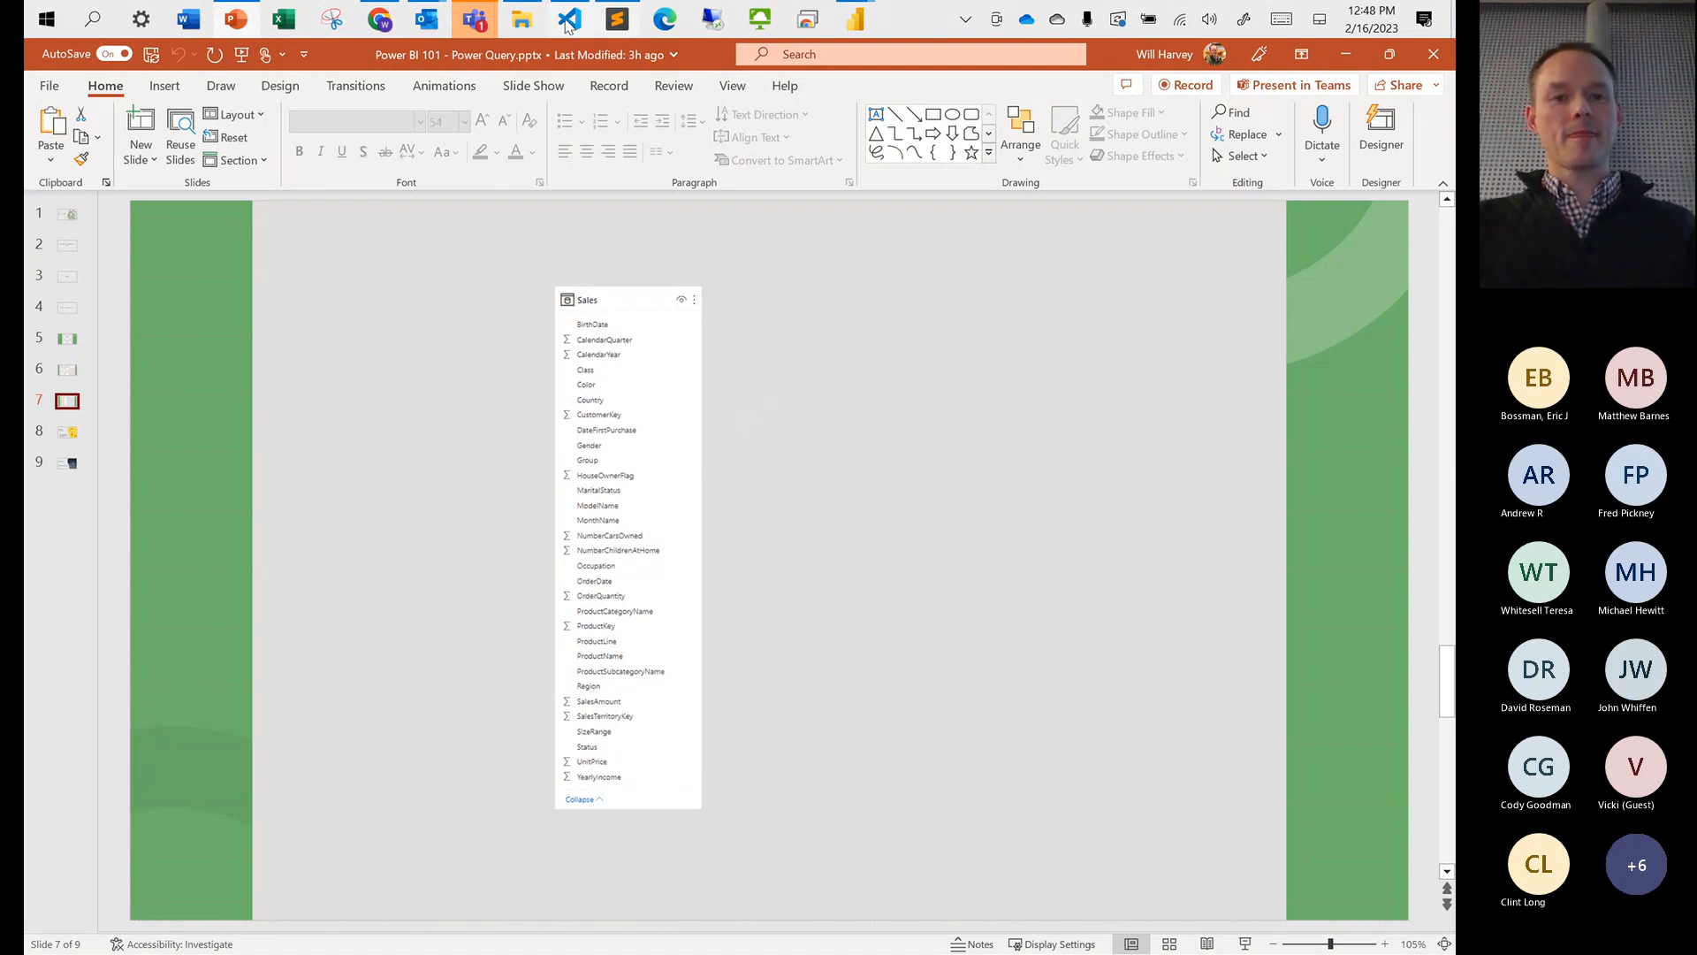
mouse_move(858, 22)
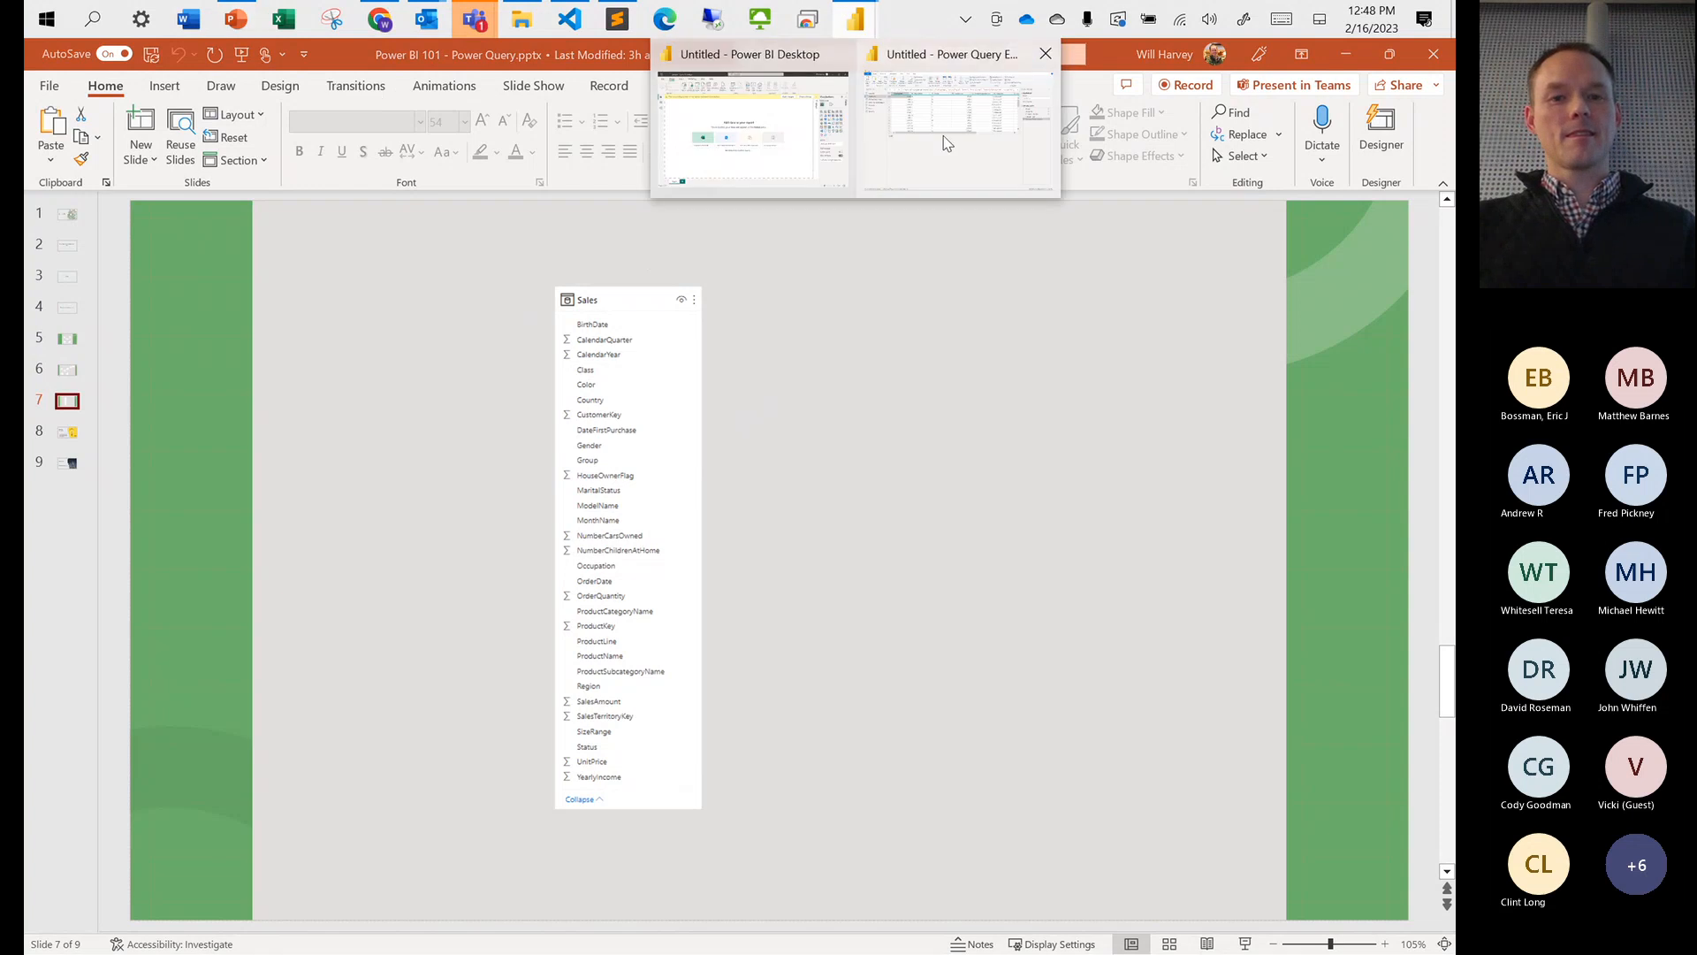
left_click(963, 115)
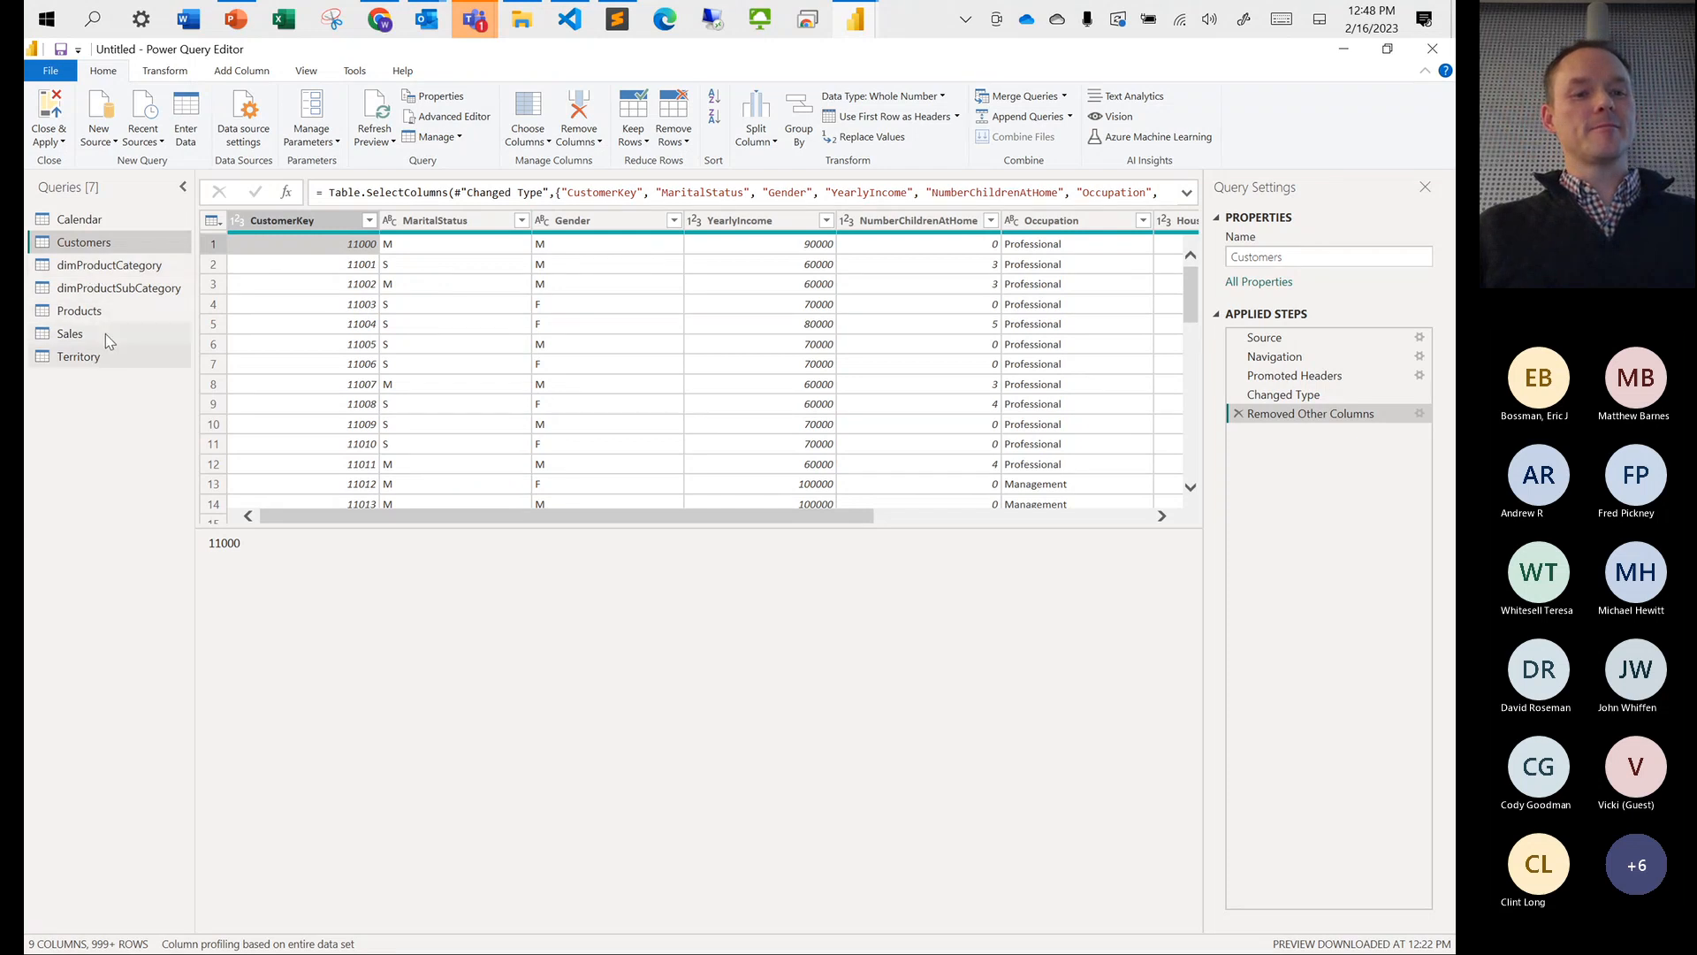
Open the Products query and show all field values of its first row in an enlarged detail pane
left_click(108, 267)
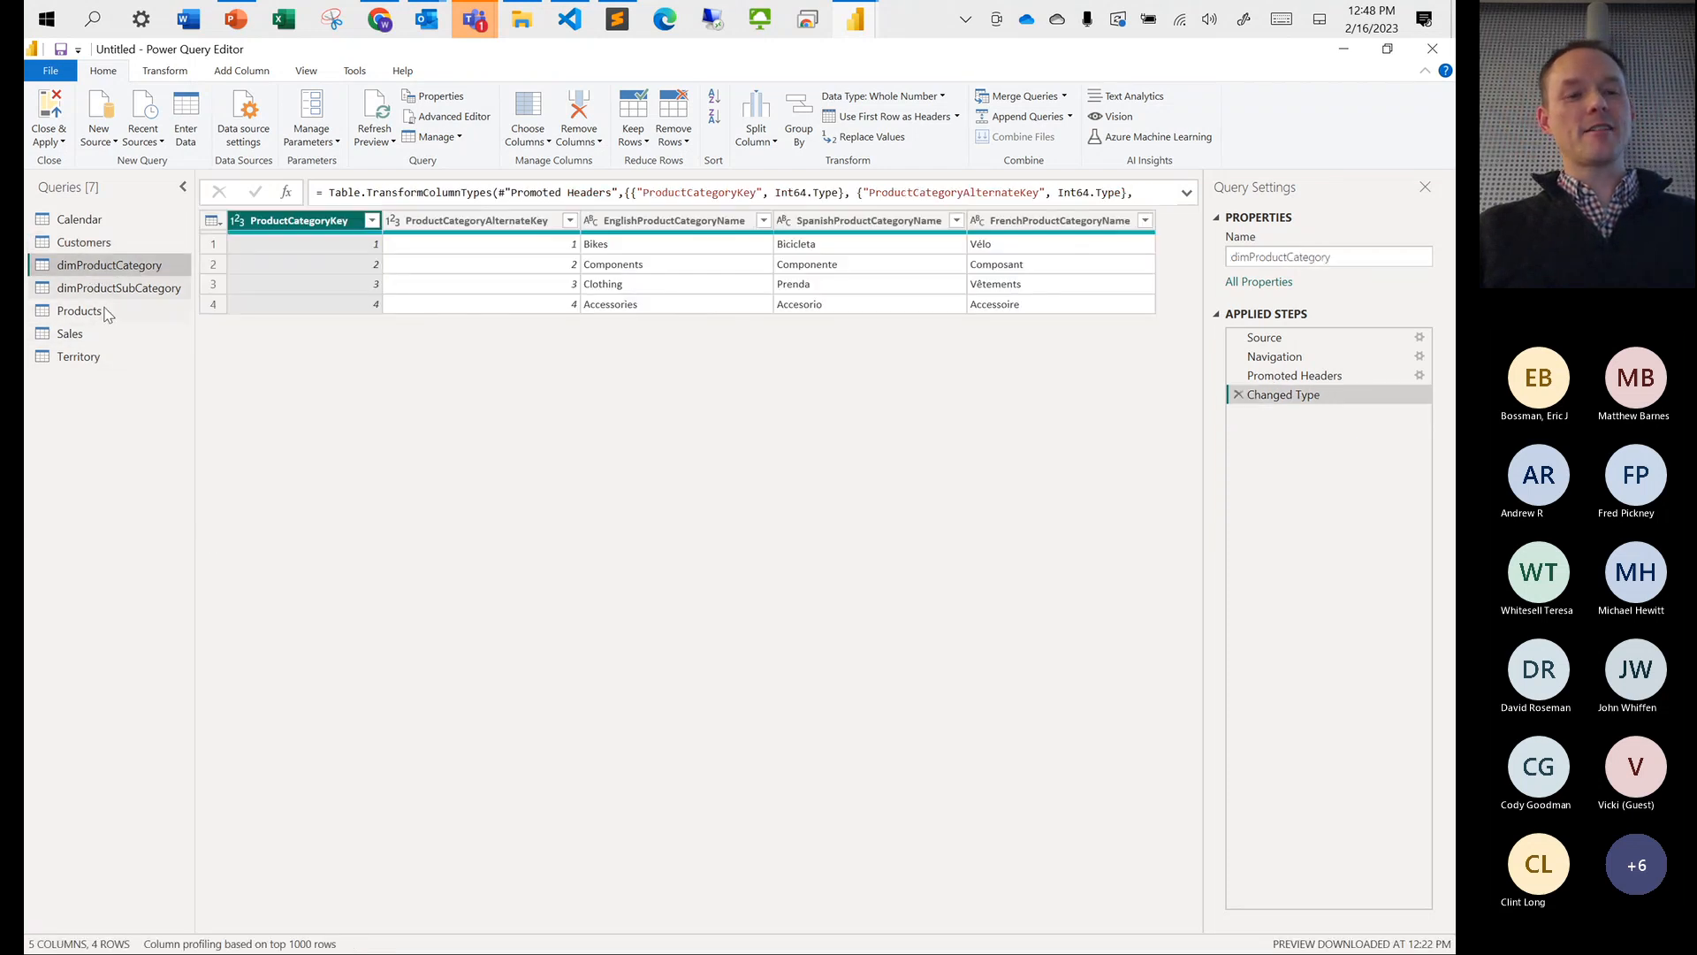
left_click(88, 243)
left_click(100, 312)
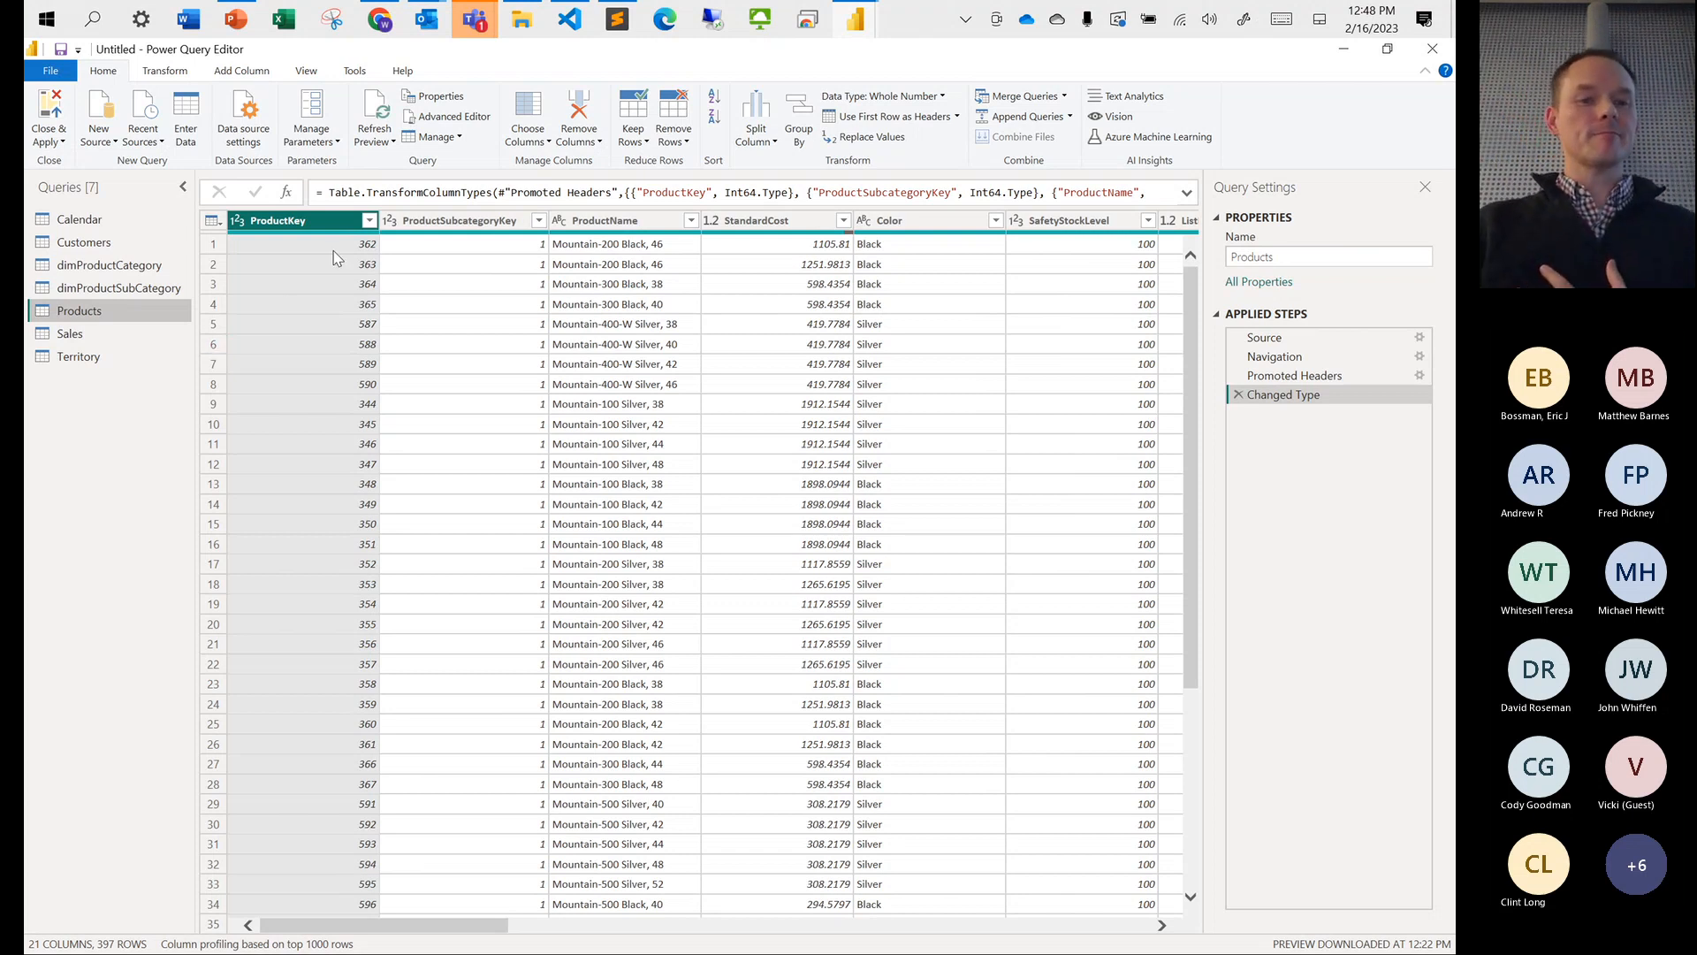
left_click(218, 248)
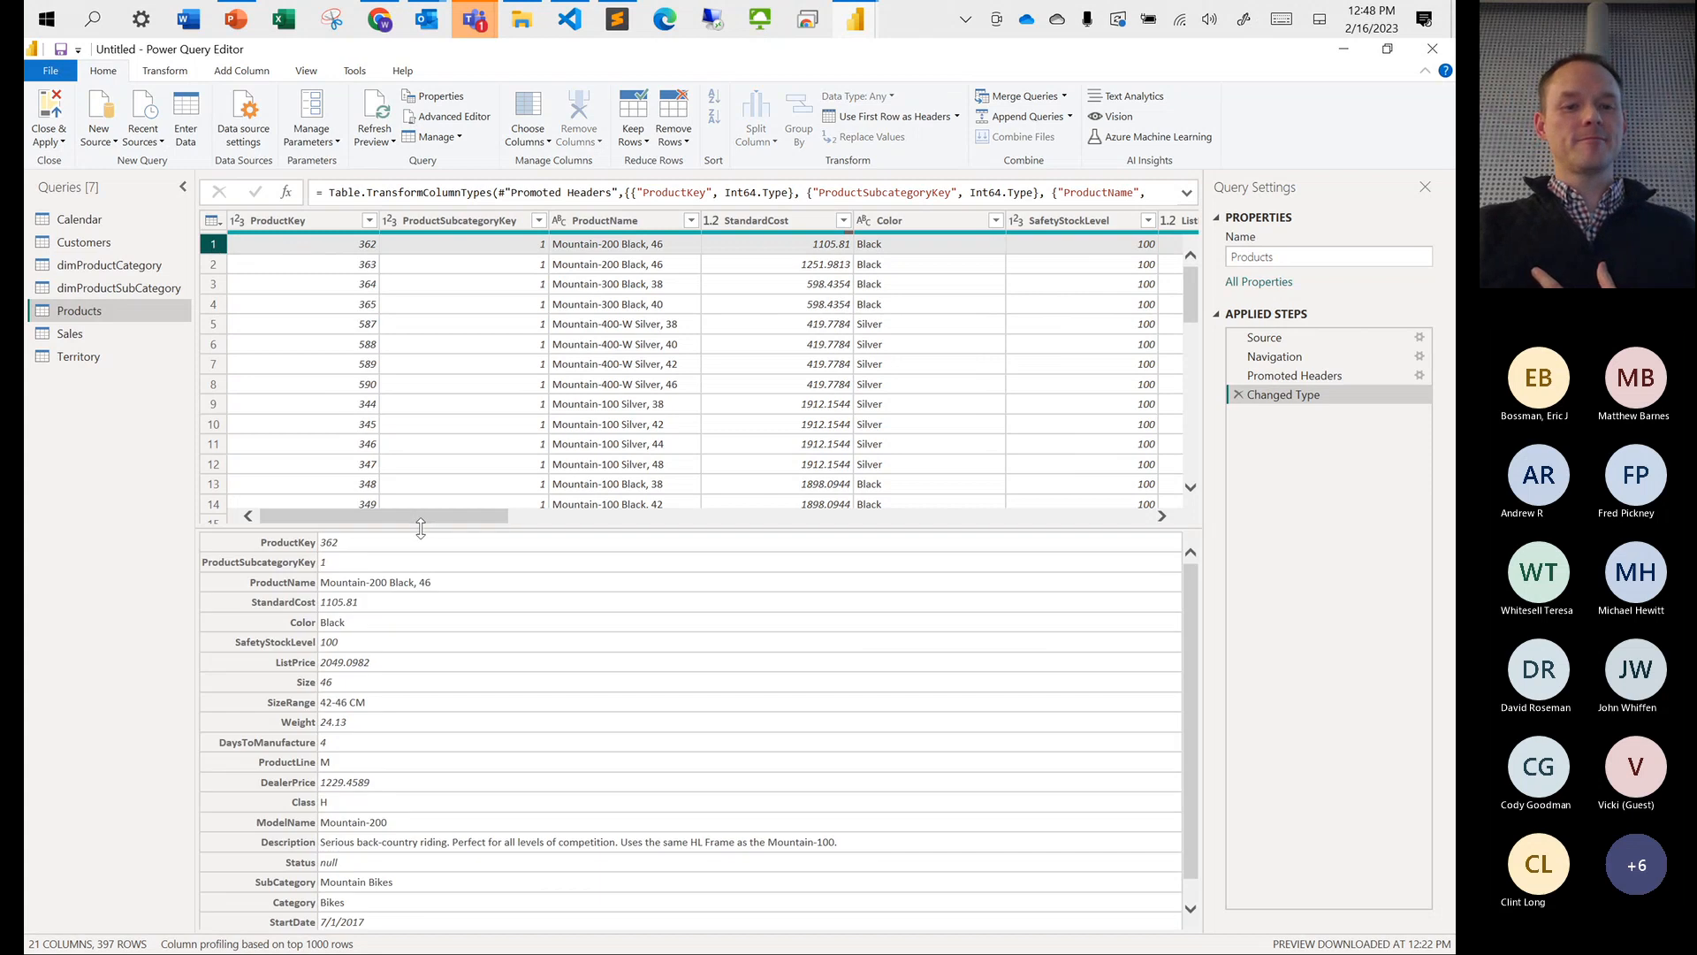
left_click_drag(420, 528, 396, 325)
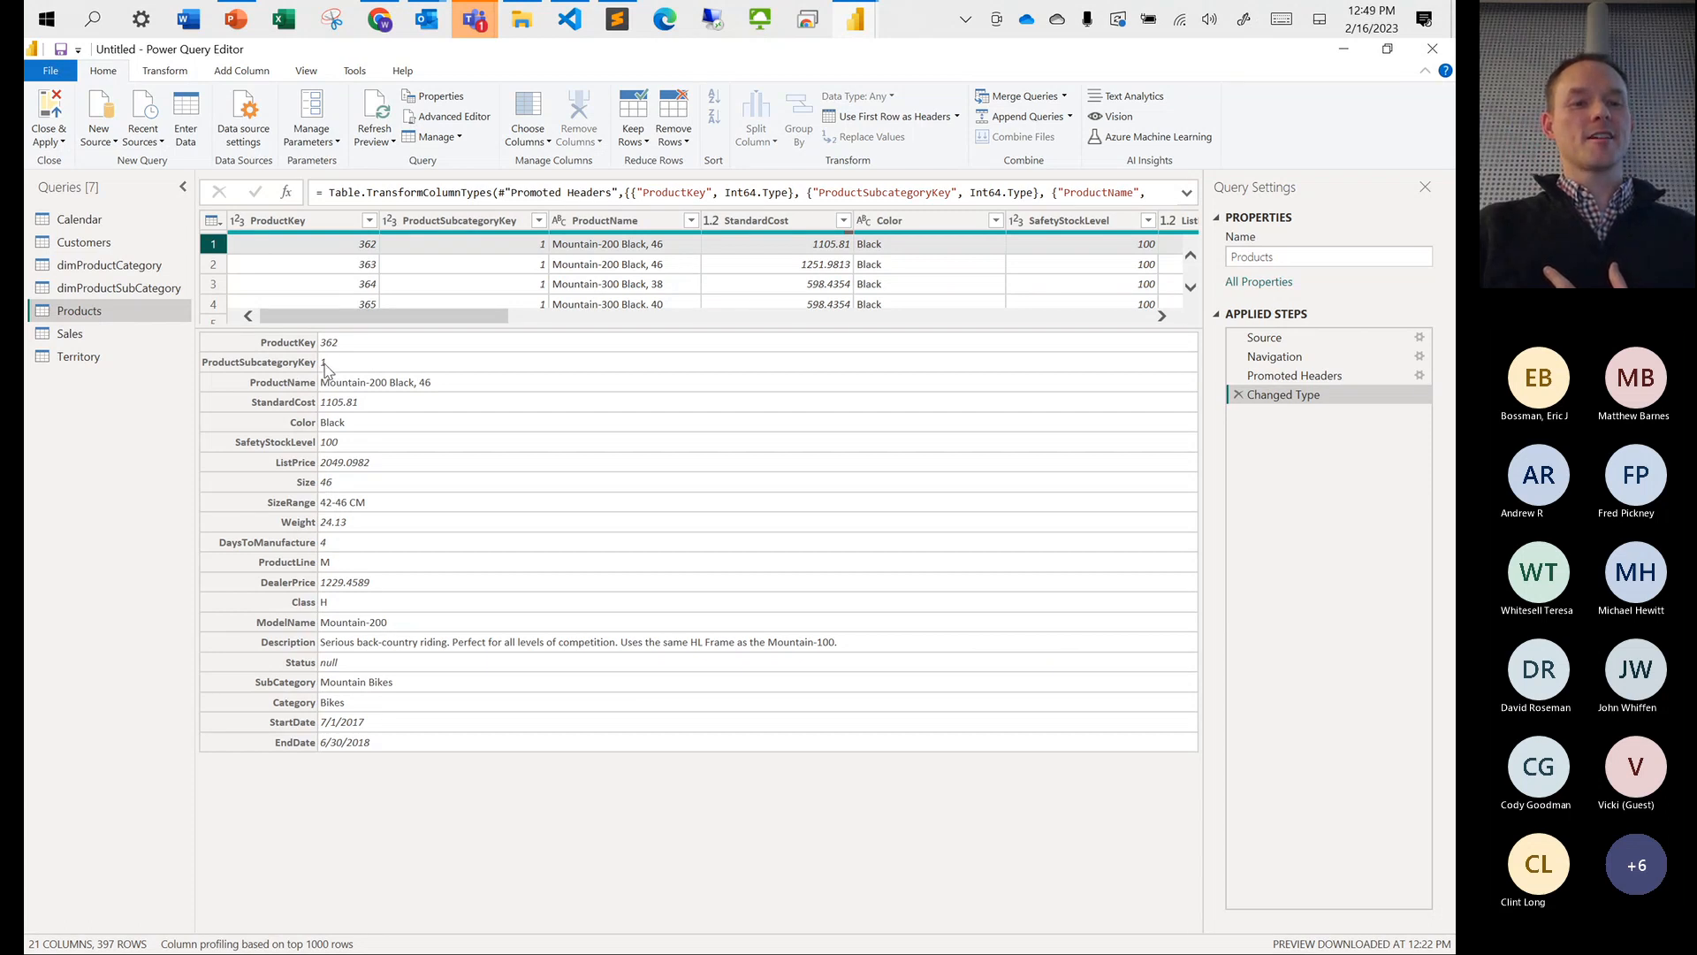
Examine the first row's keys and names in dimProductSubCategory, and open the dimProductCategory query
left_click(121, 289)
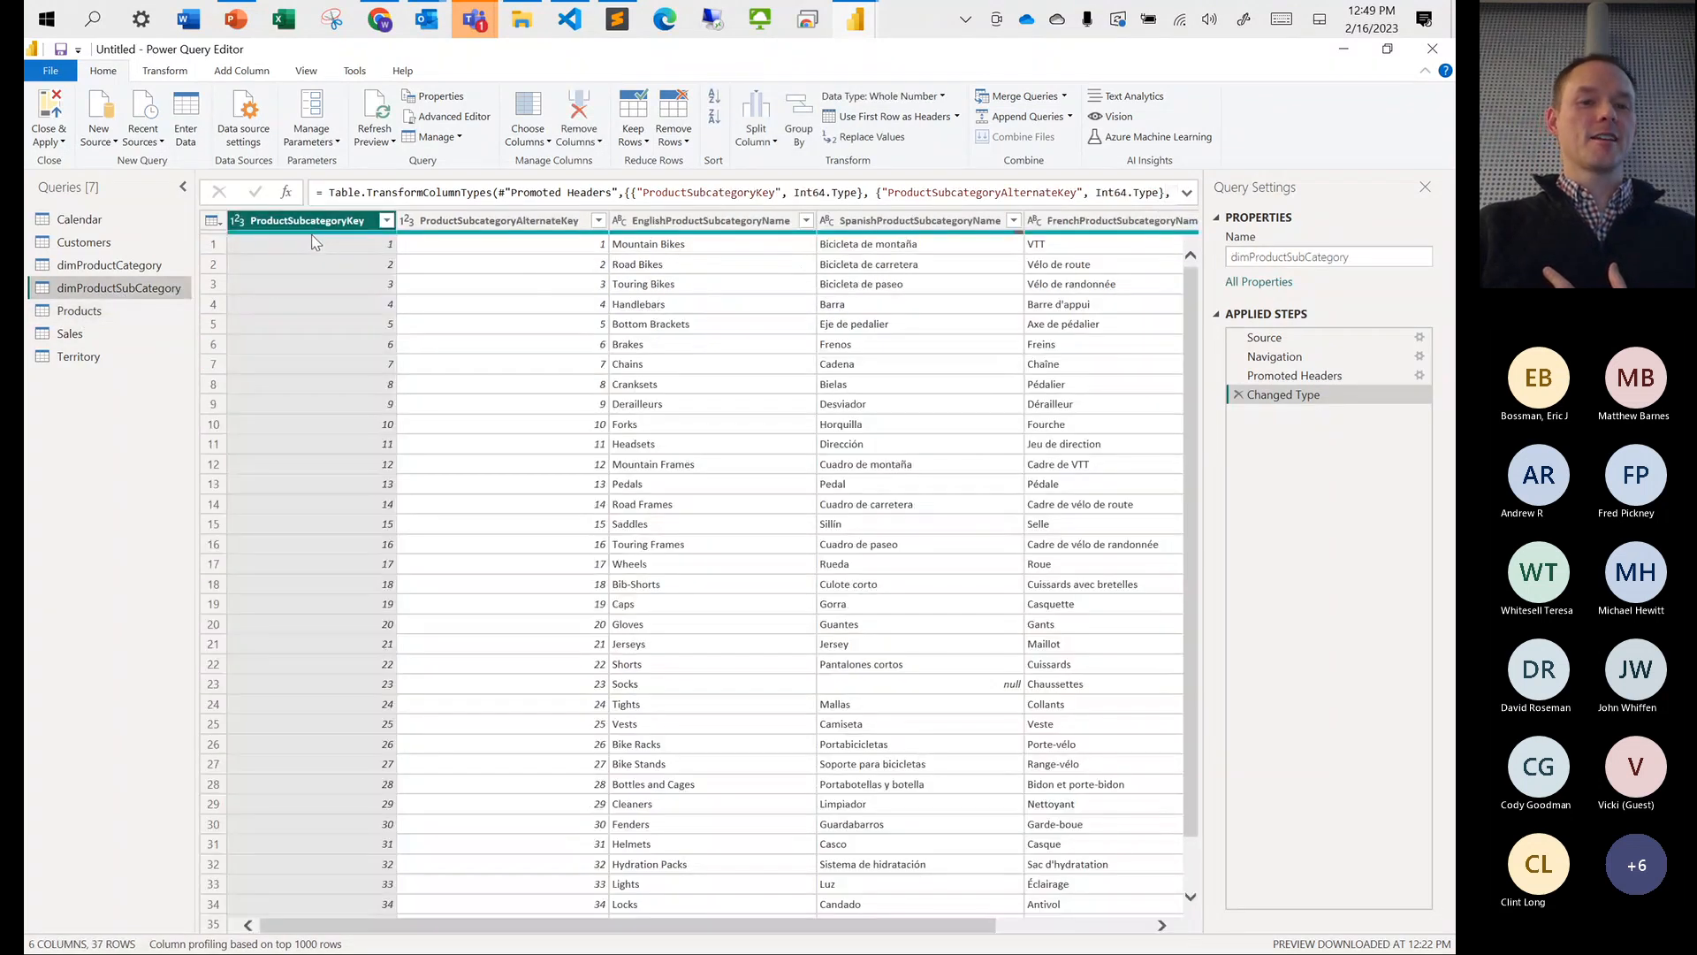
left_click(212, 248)
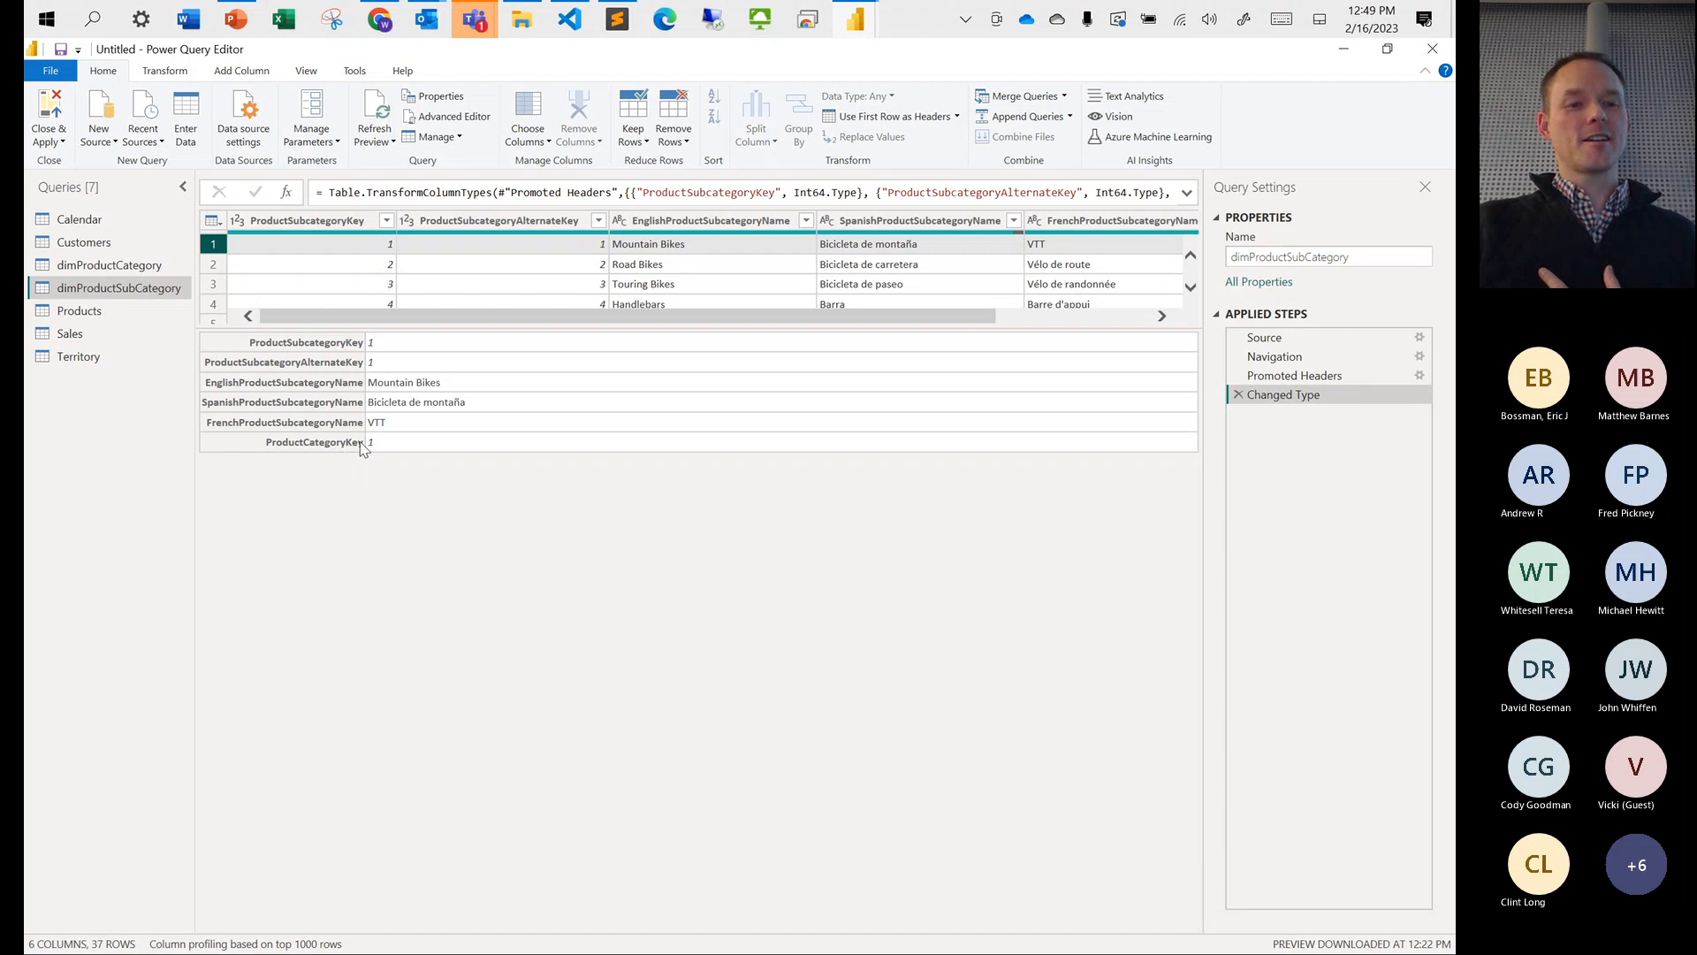
left_click(131, 267)
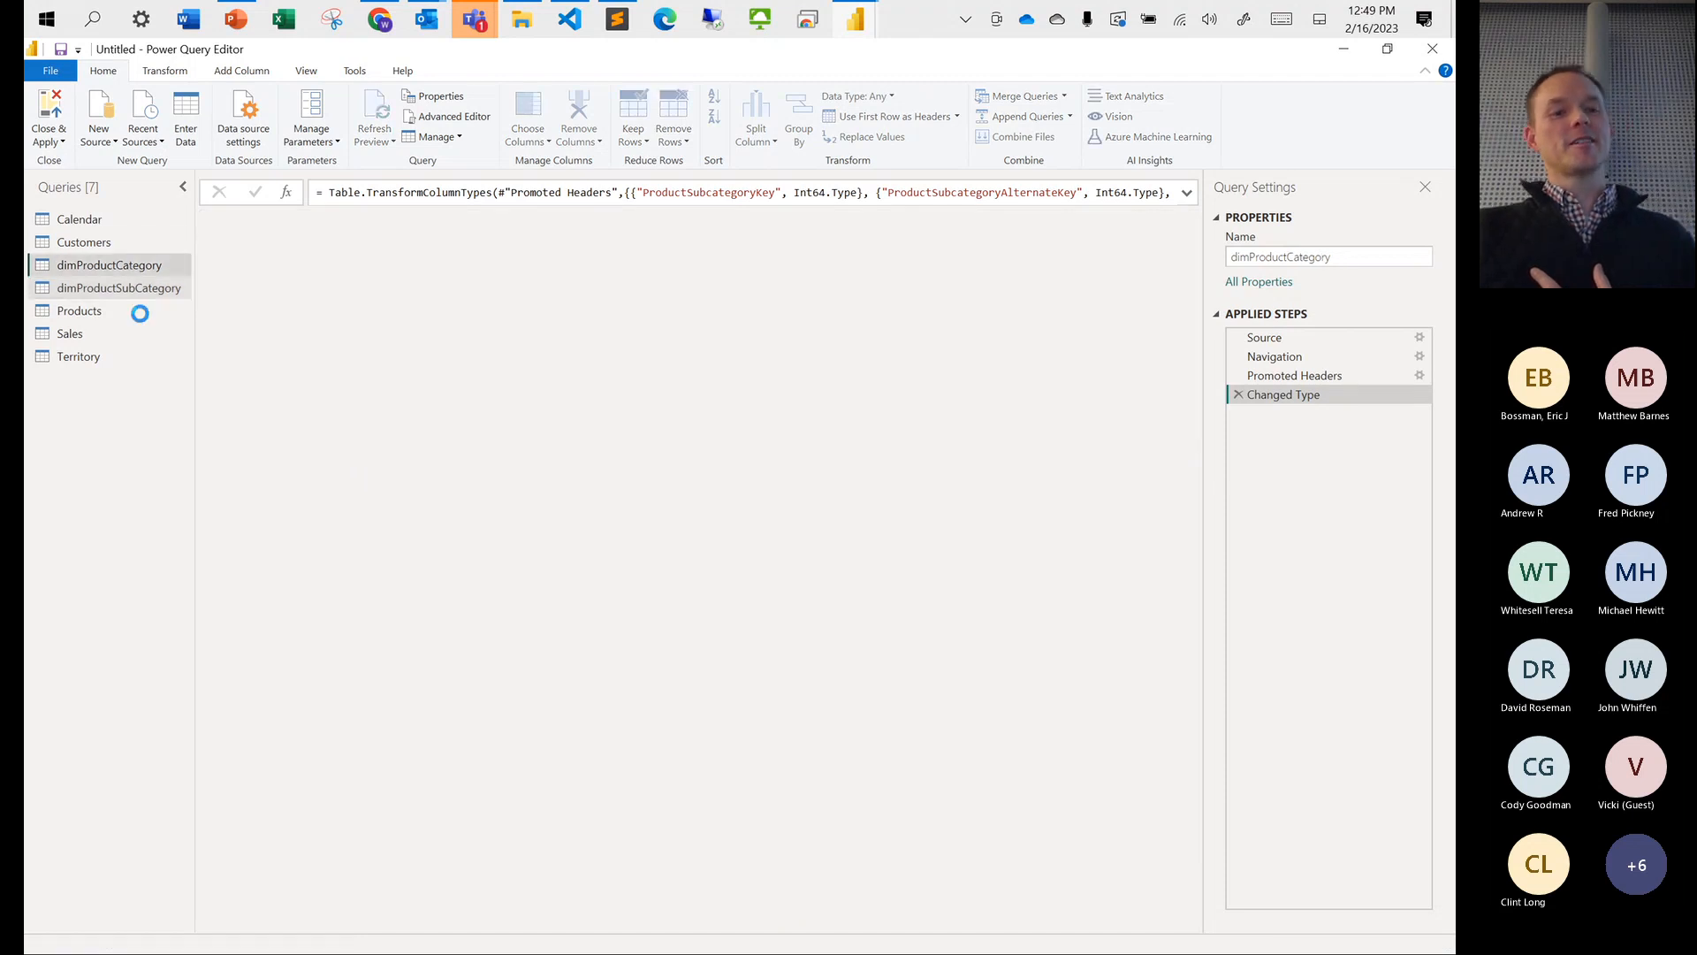
In the Products query, start choosing columns to keep, excluding StandardCost, SafetyStockLevel, ListPrice, Size and Weight
left_click(109, 315)
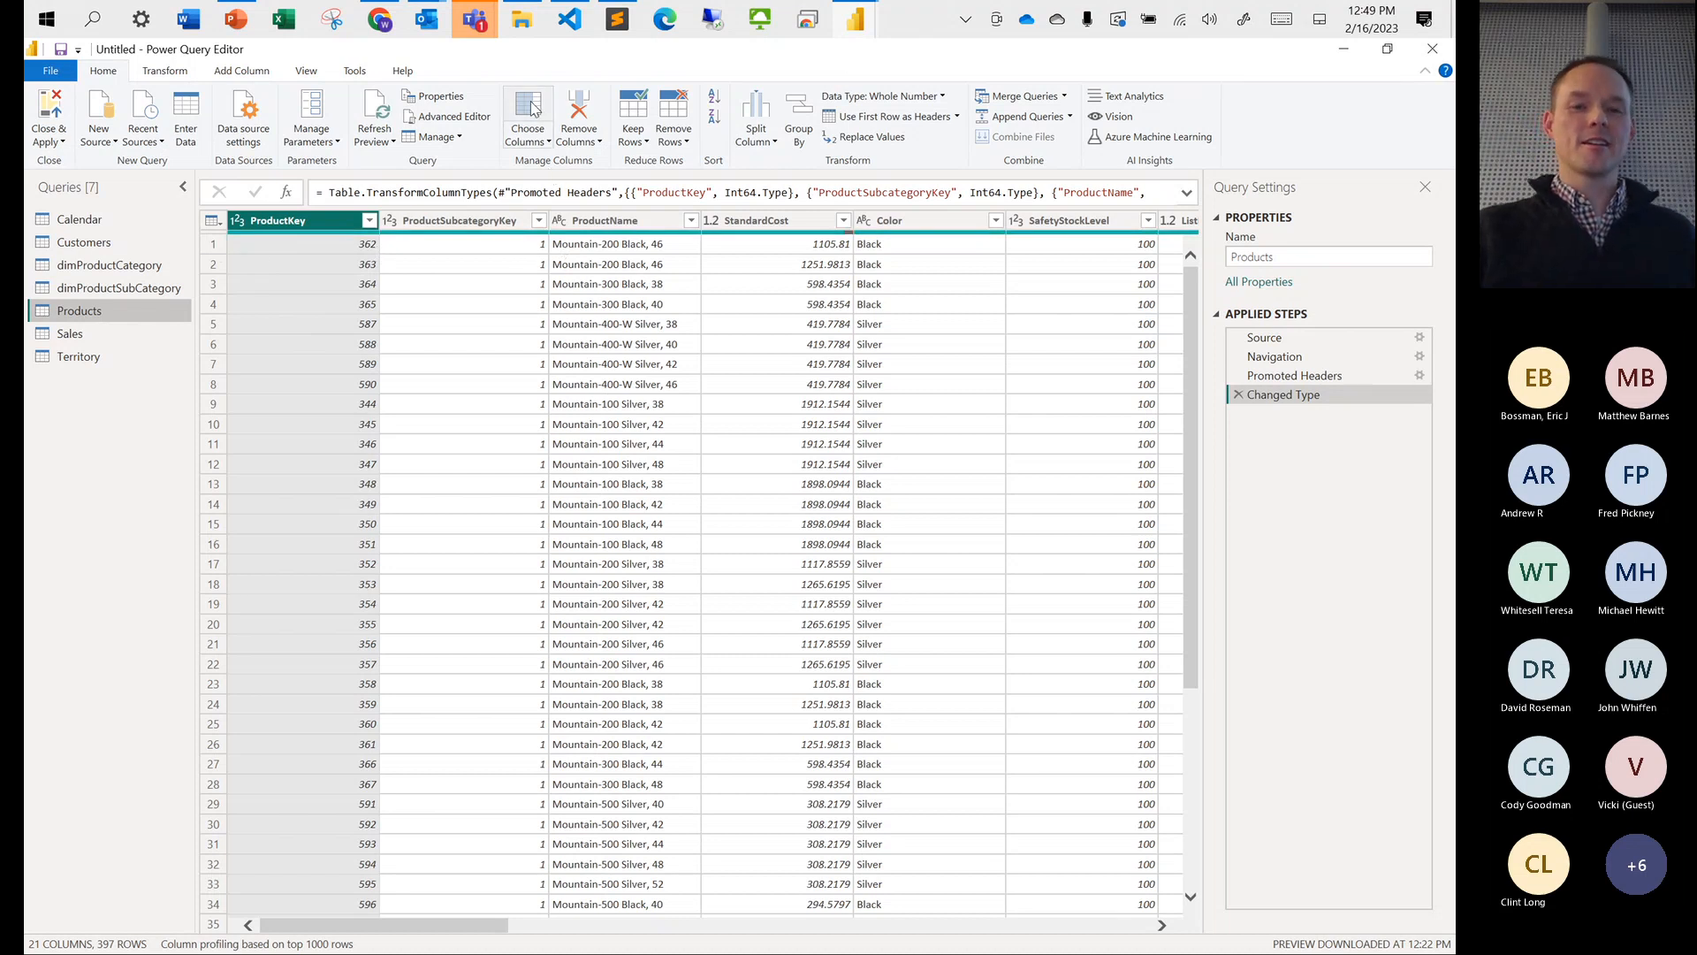
left_click(528, 135)
left_click(371, 187)
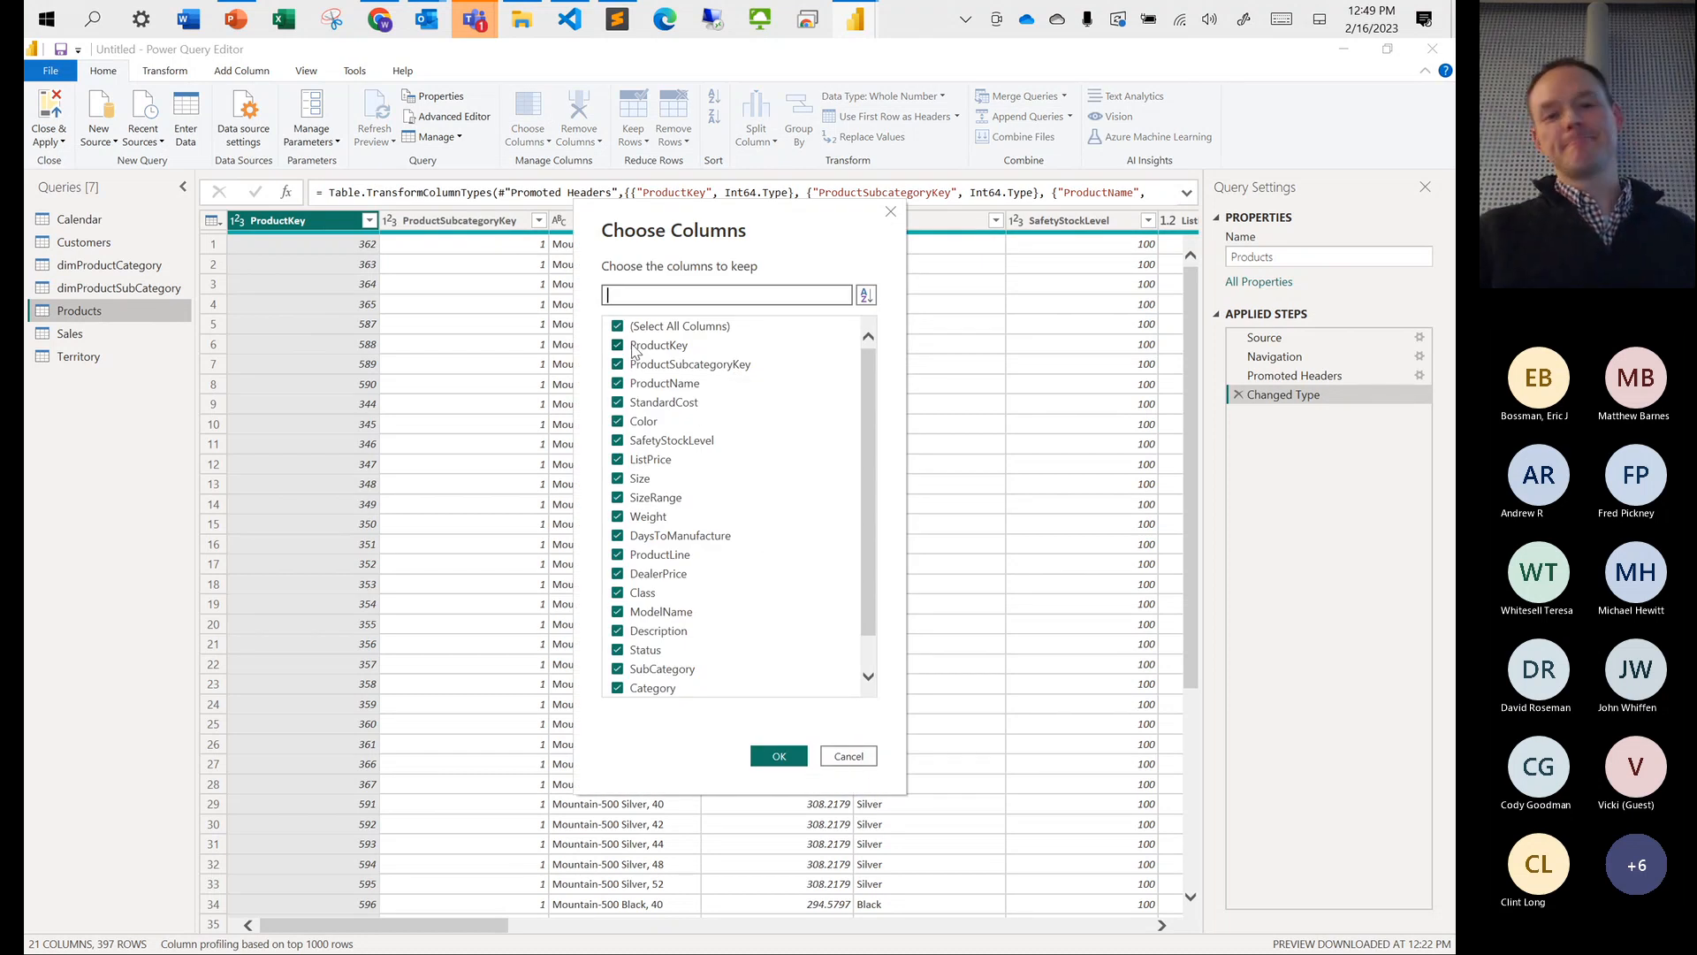
left_click(618, 404)
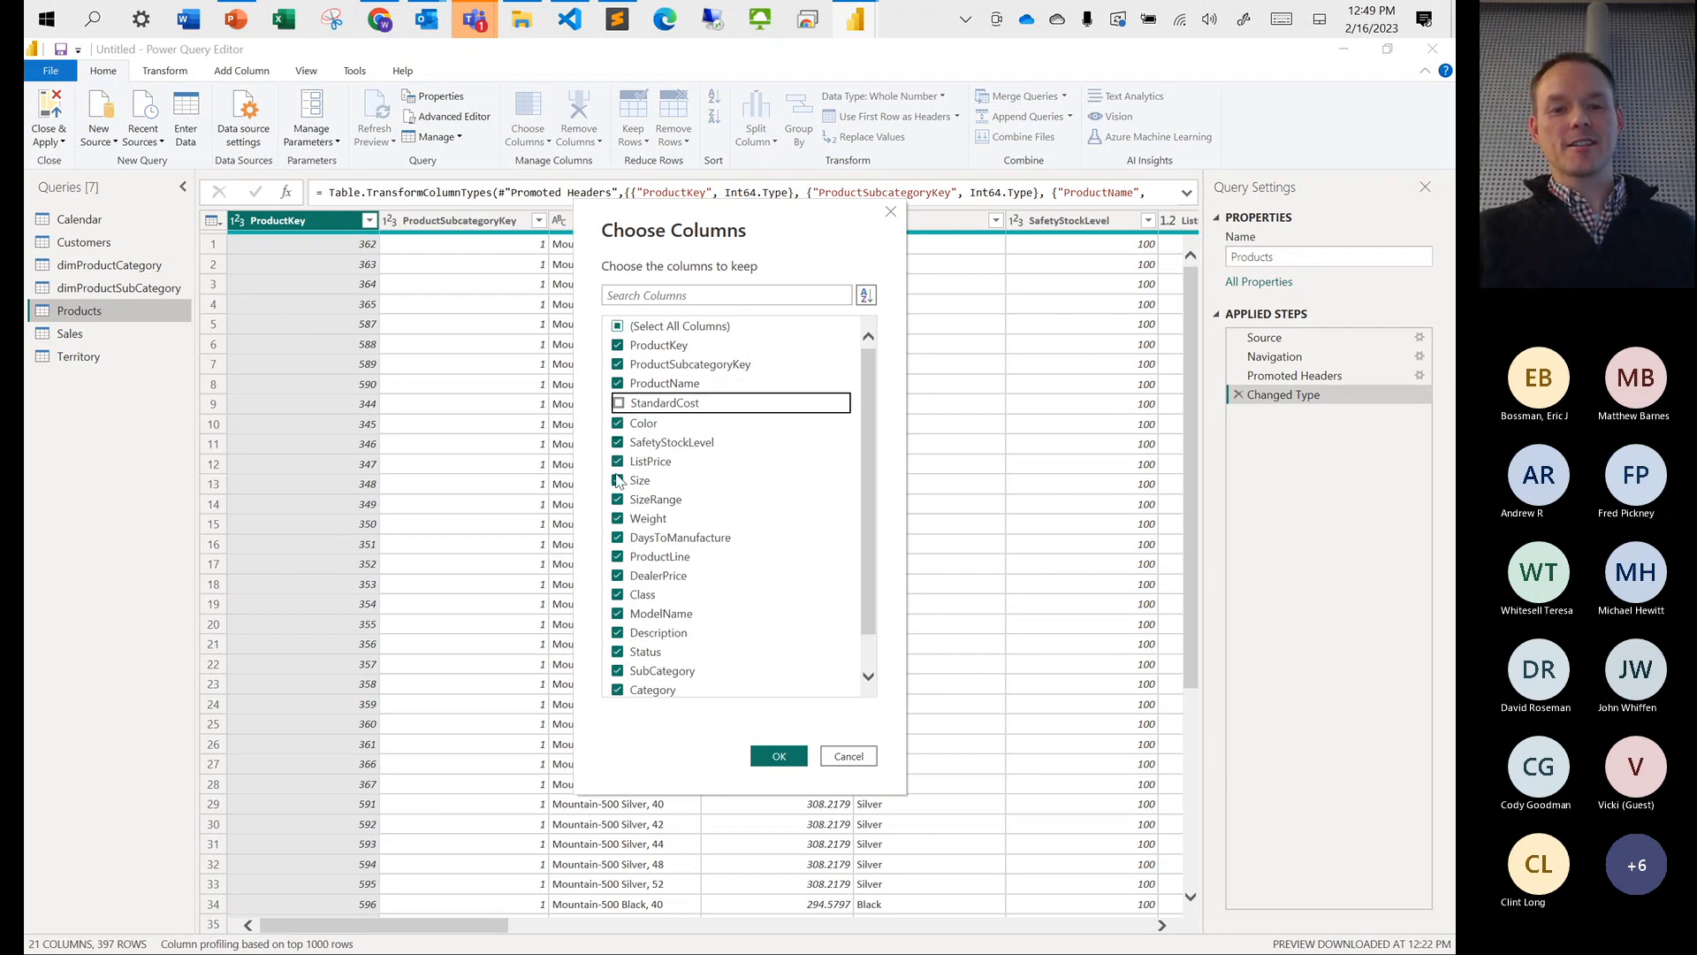
left_click(617, 442)
left_click(618, 461)
left_click(618, 479)
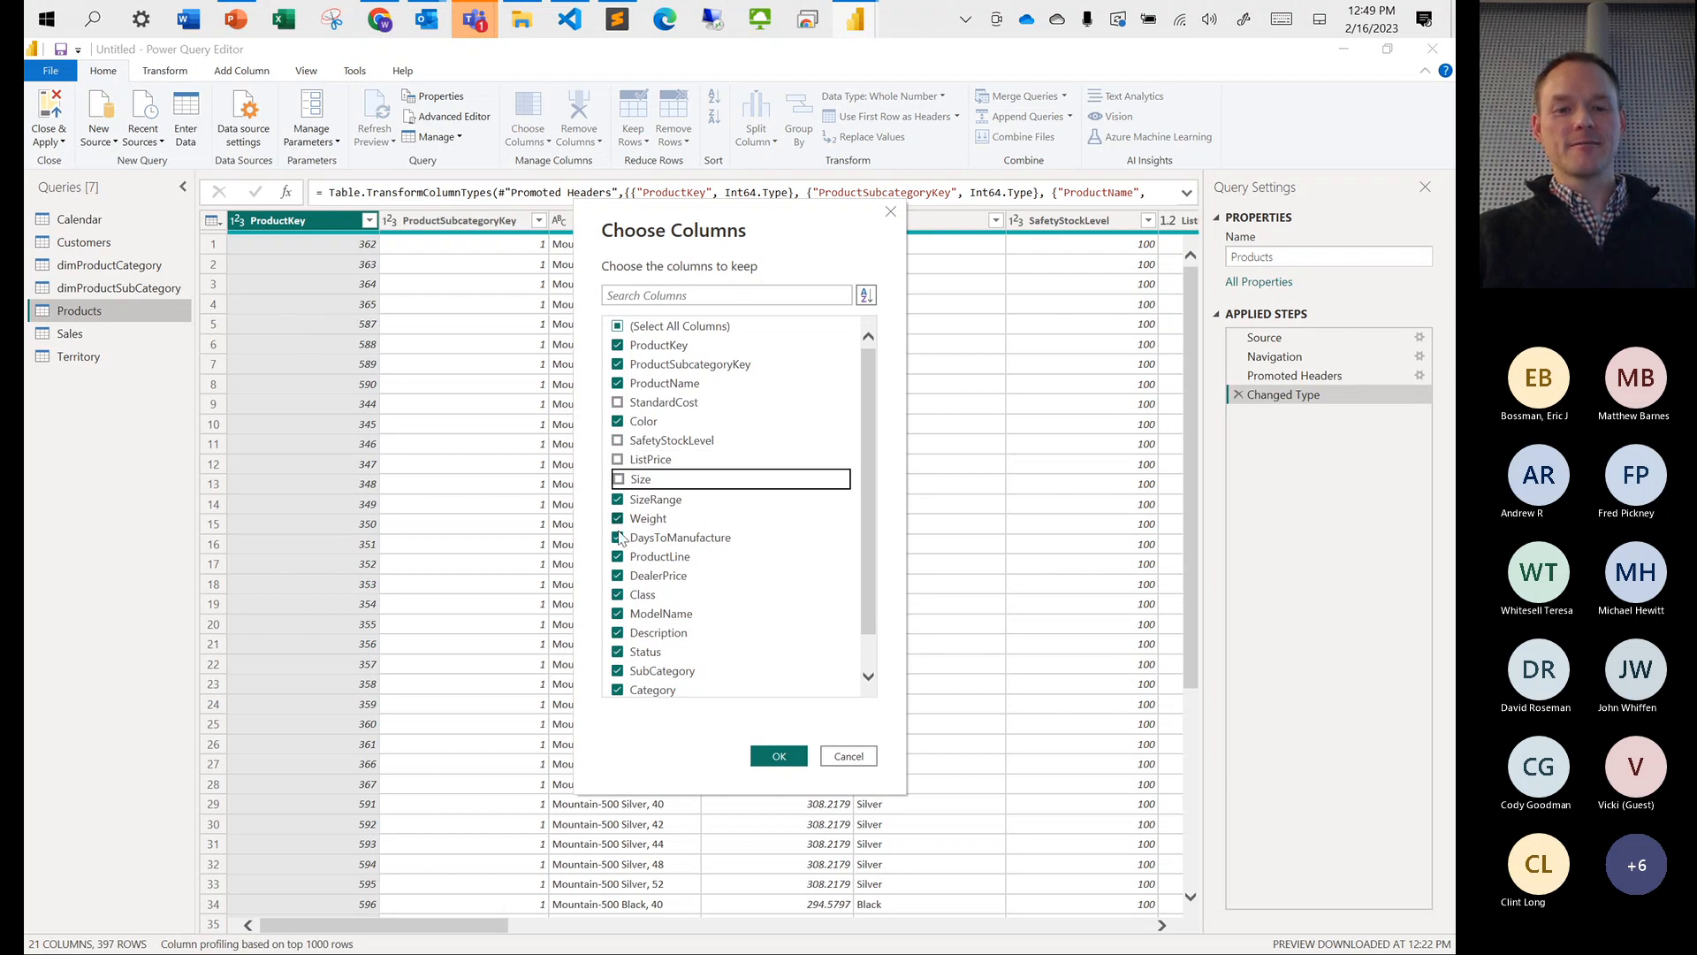
left_click(618, 520)
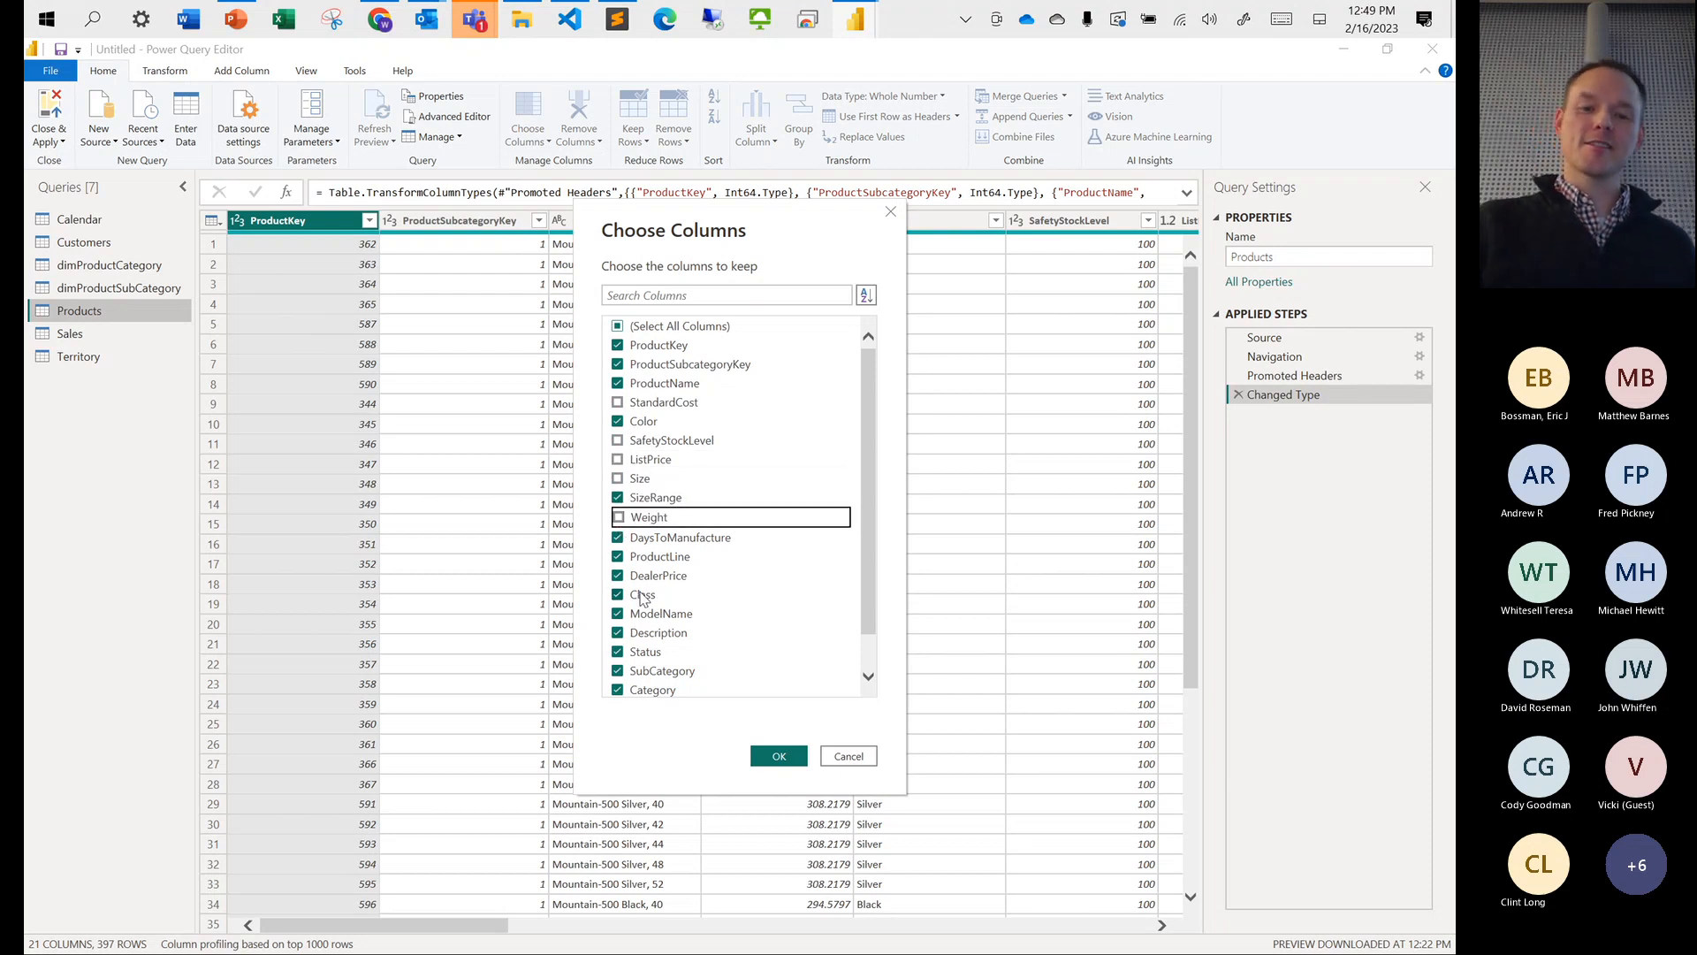
Also exclude EndDate, StartDate, Category, SubCategory, Description and DealerPrice from the columns to keep, and apply the selection
scroll(868, 575, "down", 1)
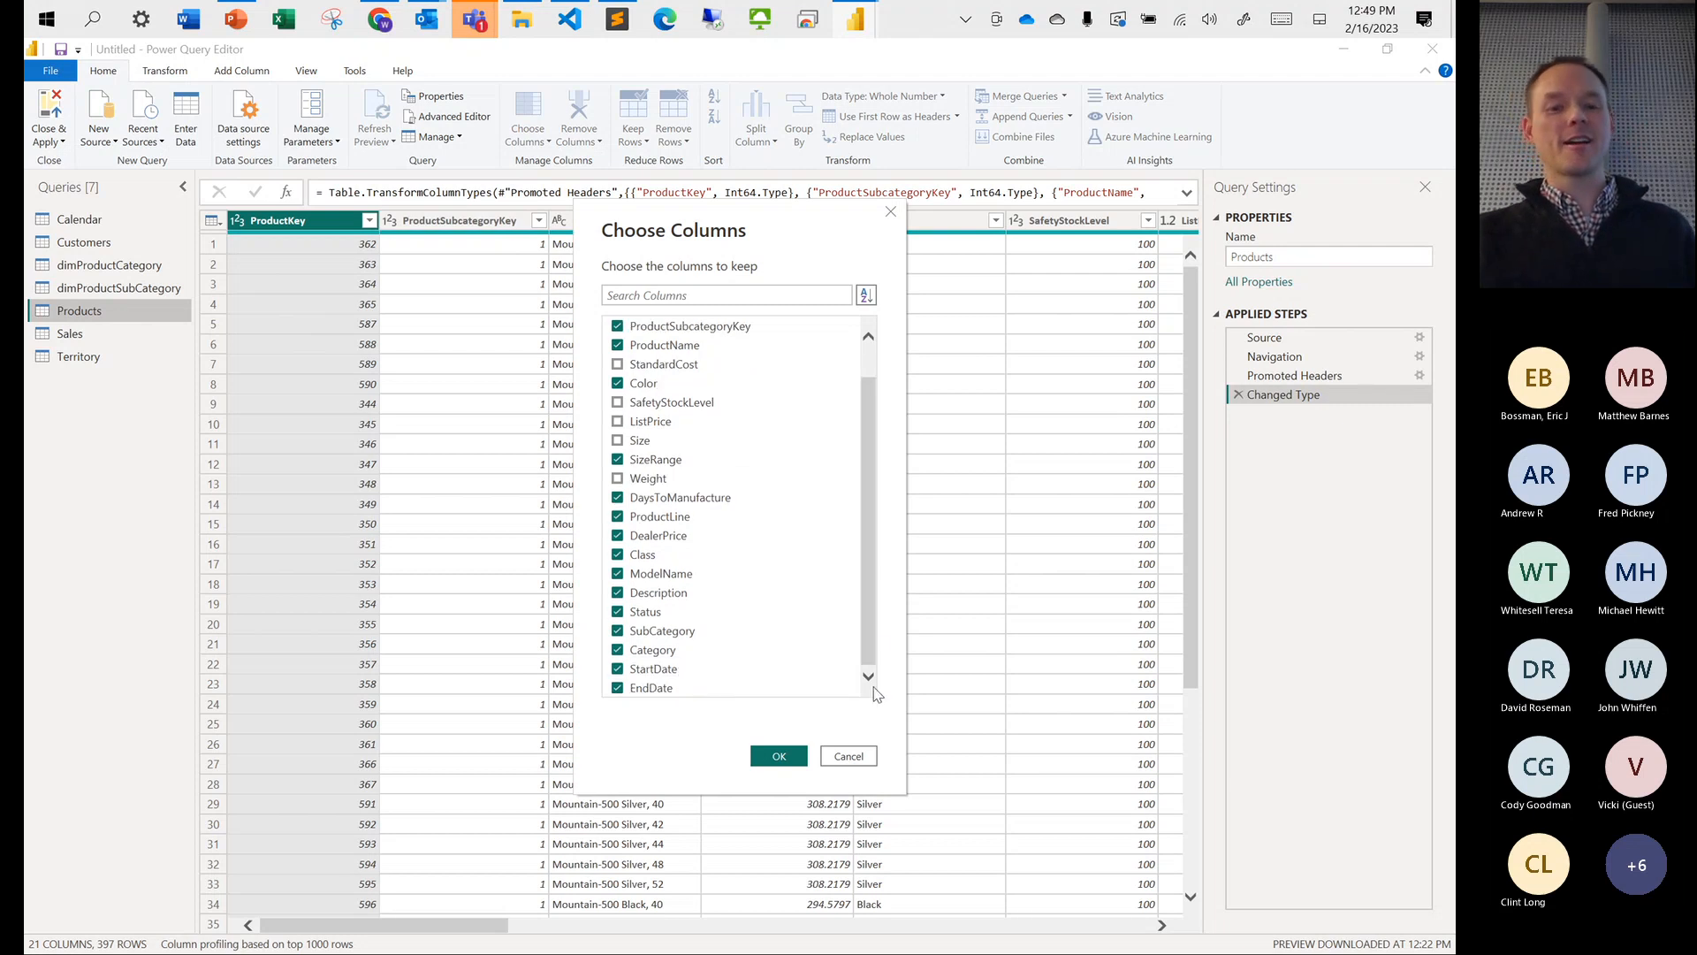
left_click(618, 689)
left_click(619, 670)
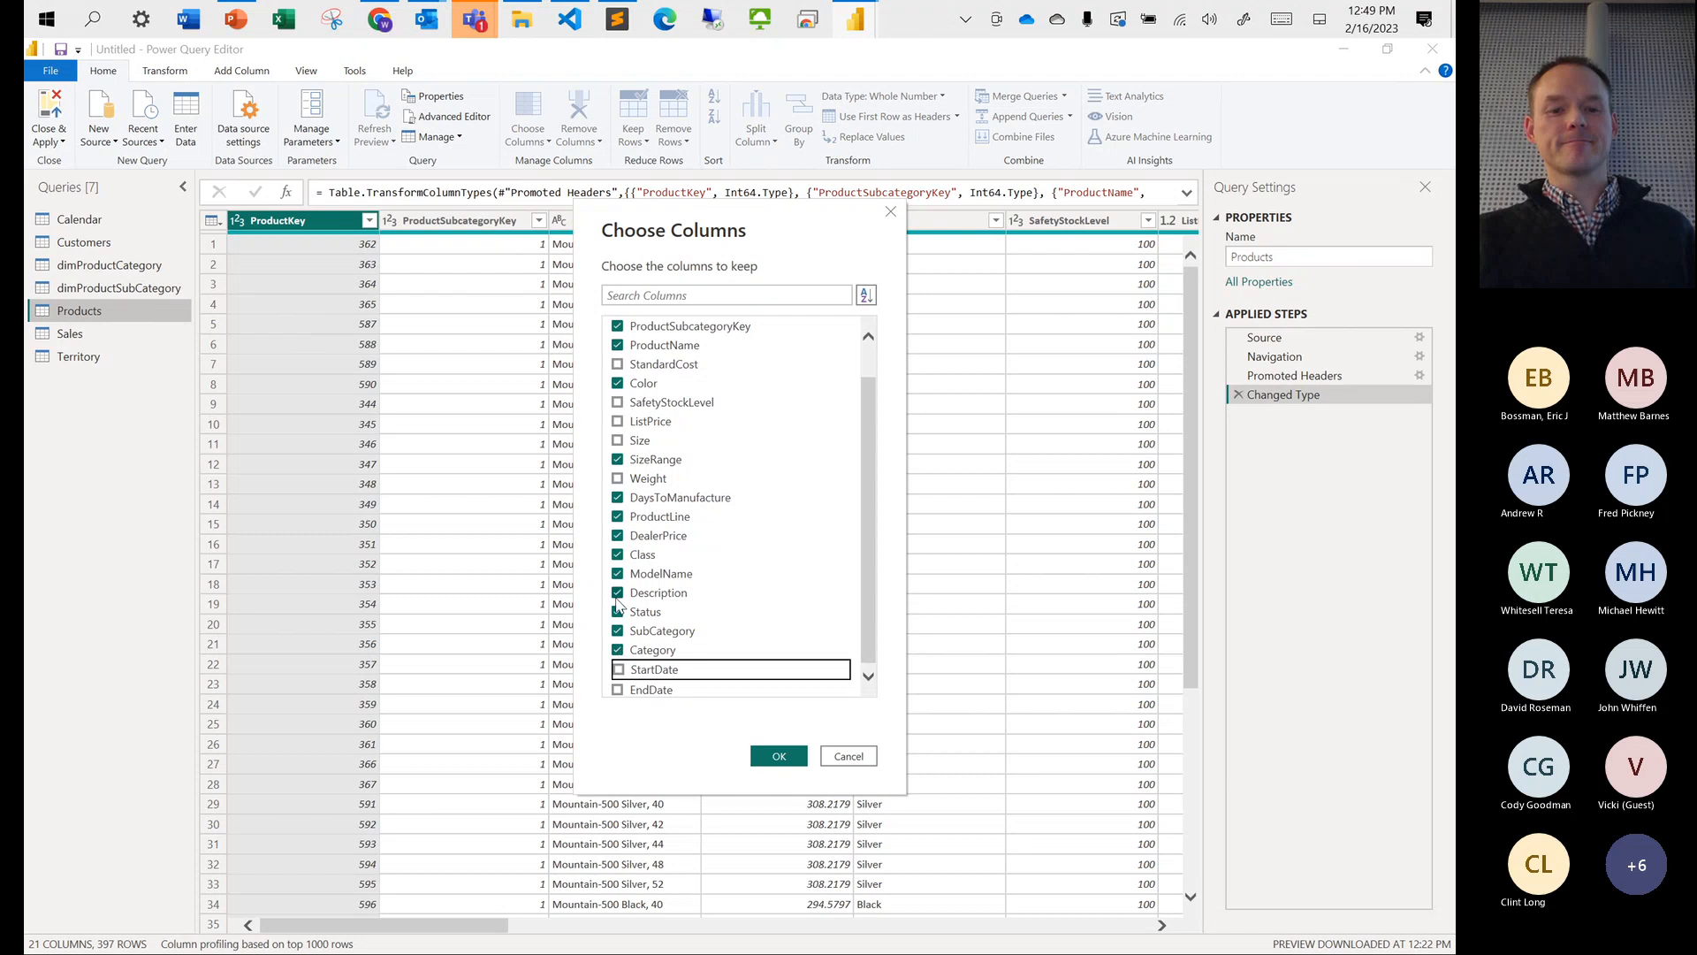
left_click(618, 650)
left_click(618, 631)
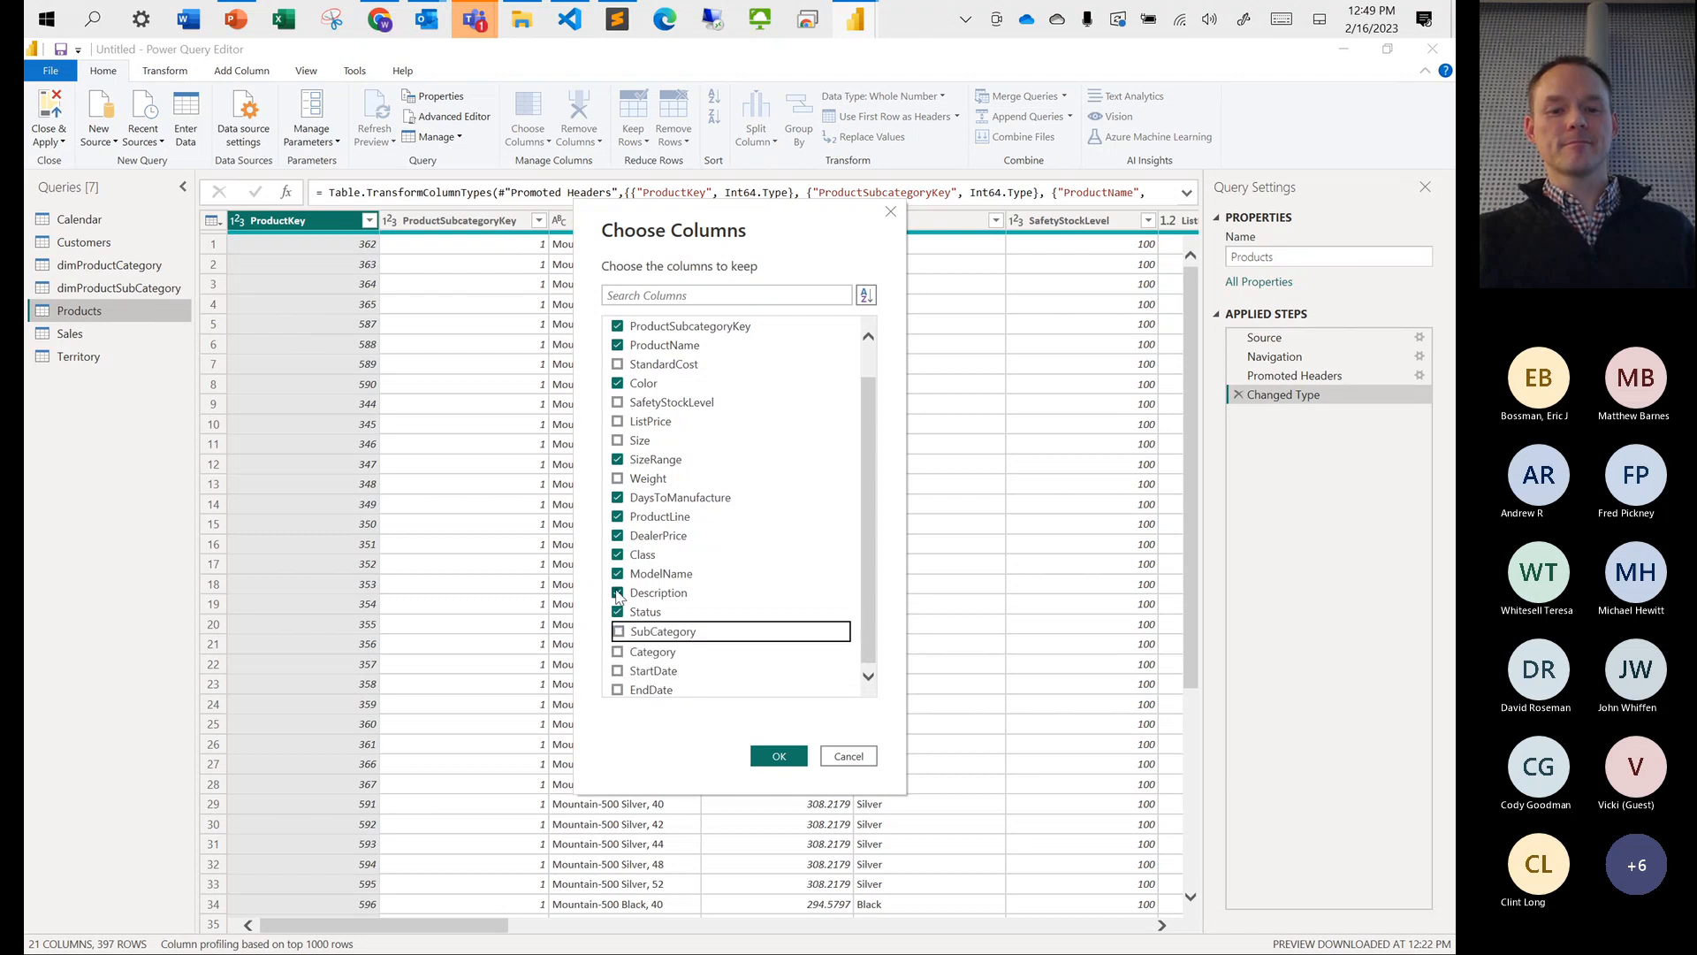
left_click(618, 594)
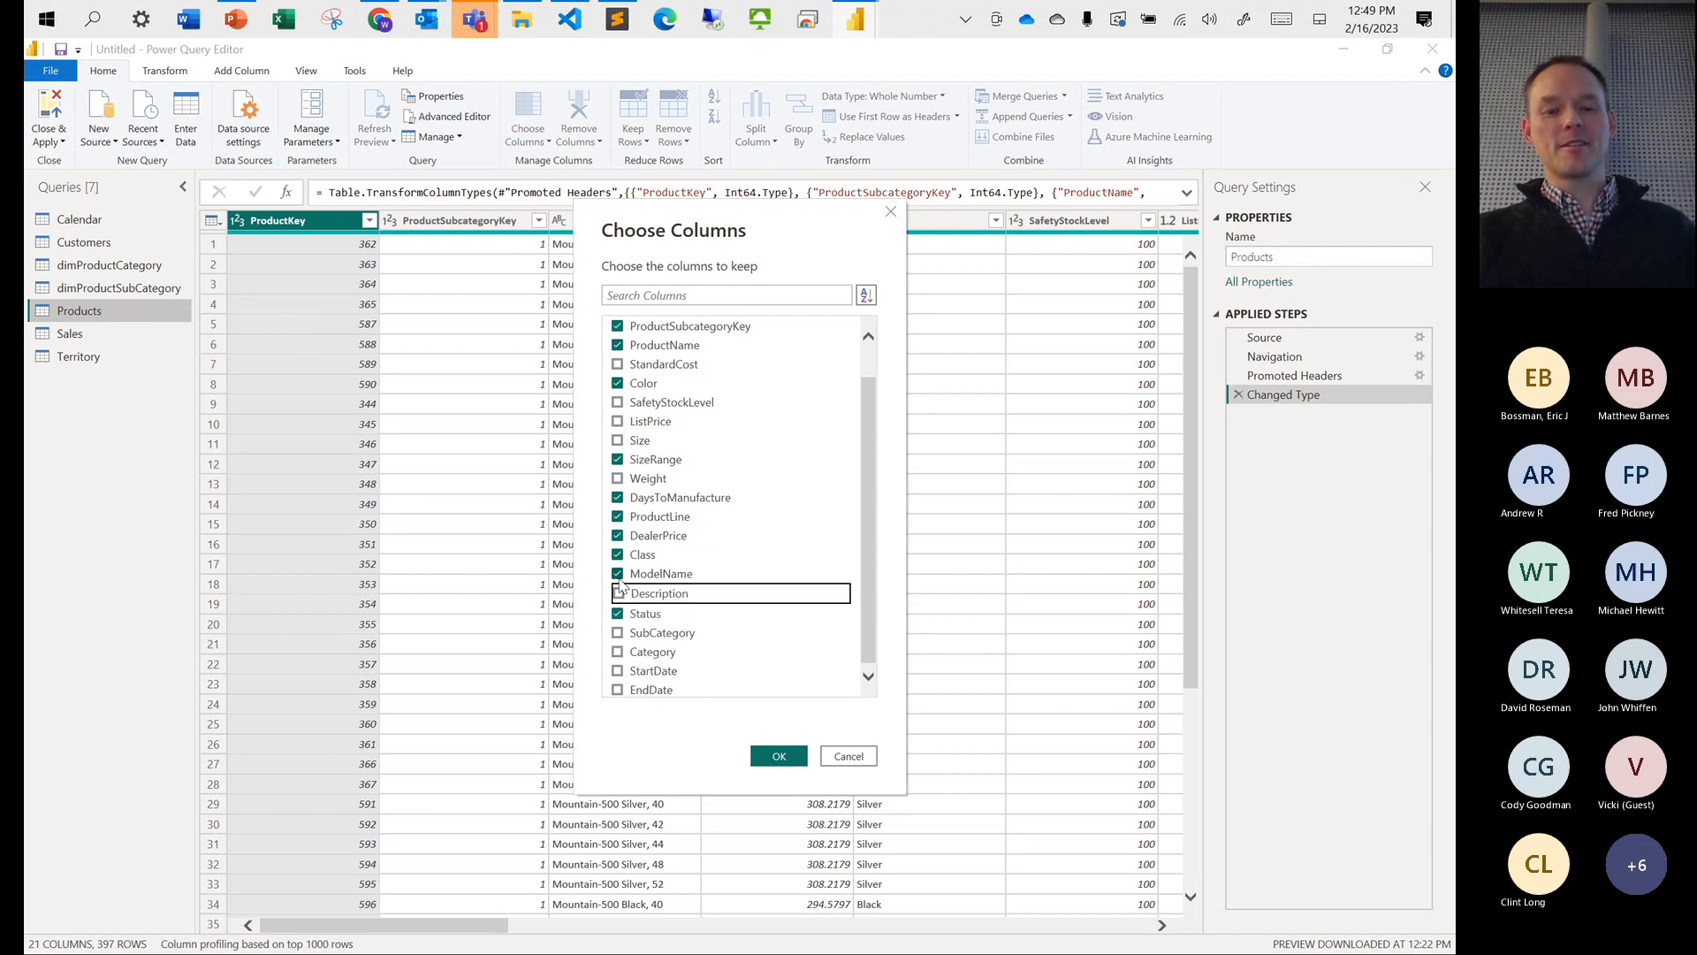
left_click(618, 535)
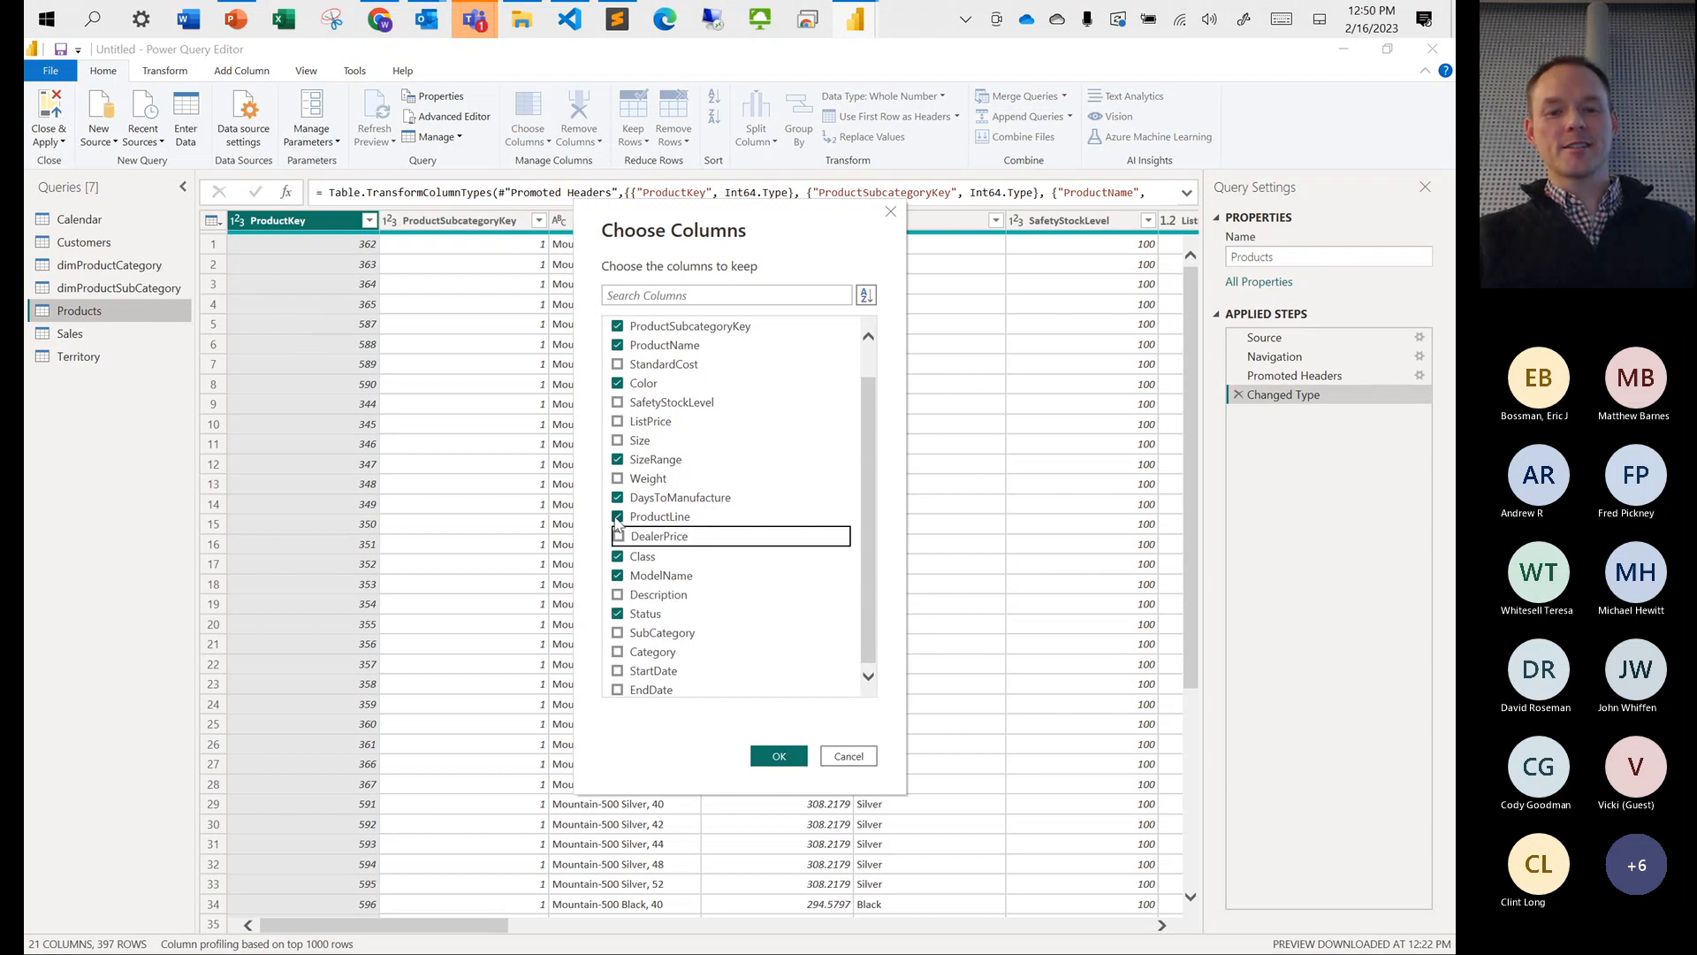
left_click(778, 756)
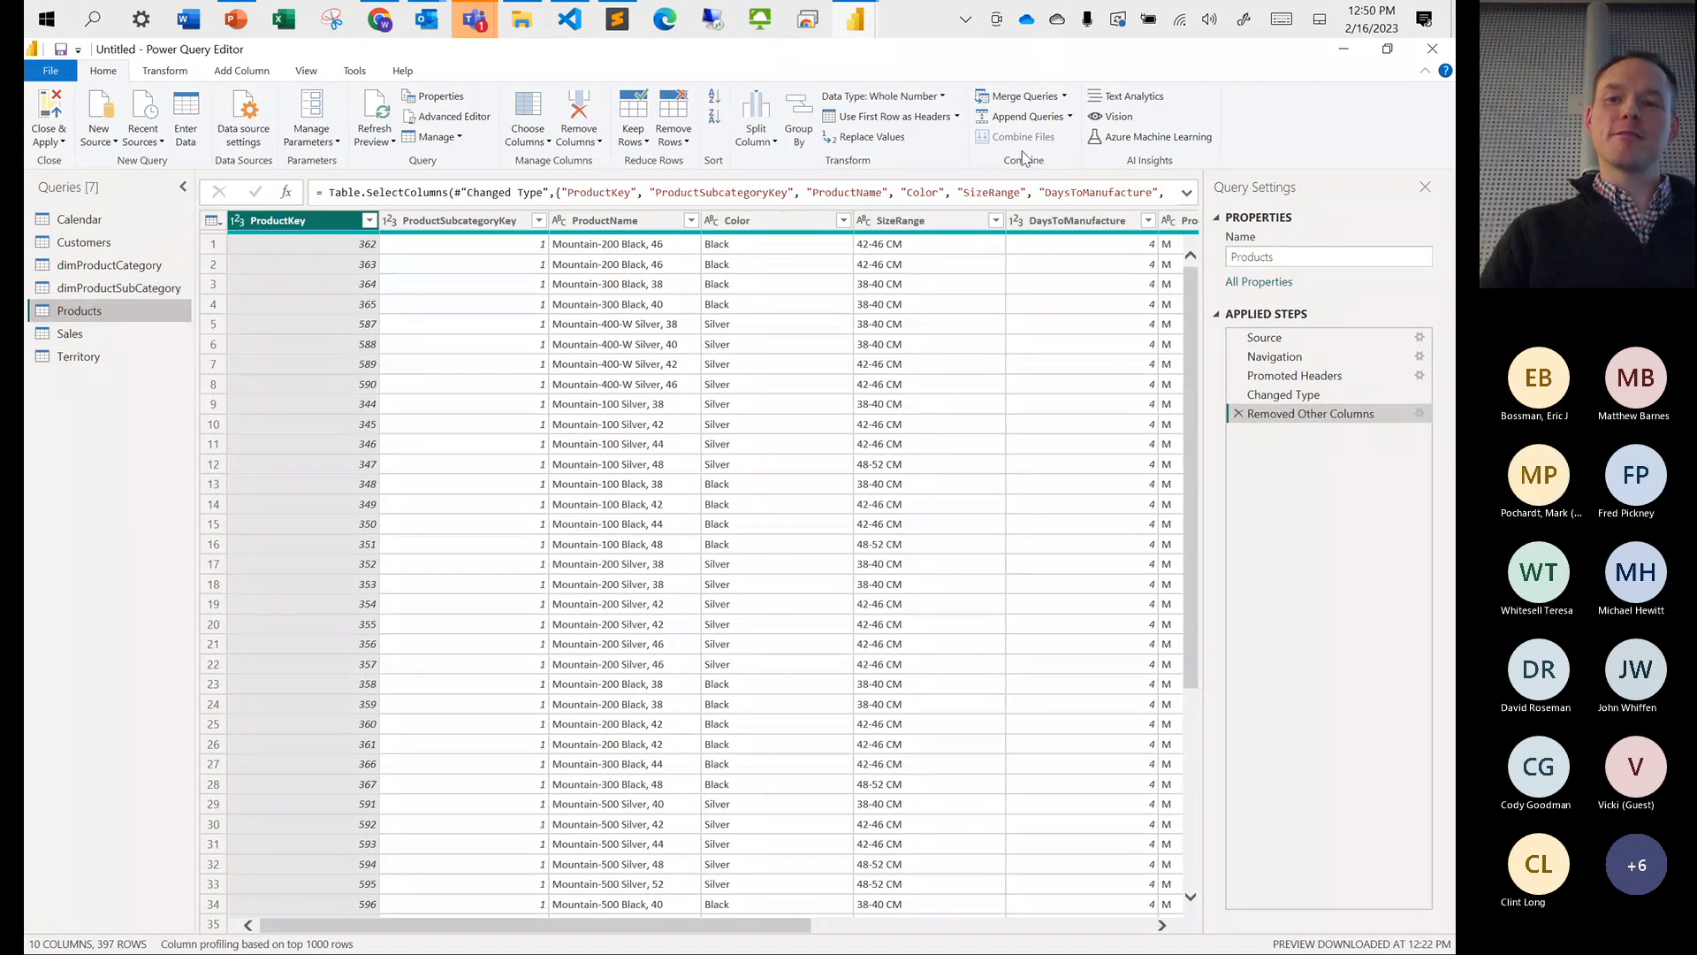
Merge the Products query with dimProductSubCategory, matching on ProductSubcategoryKey in both tables with a left outer join
left_click(1028, 102)
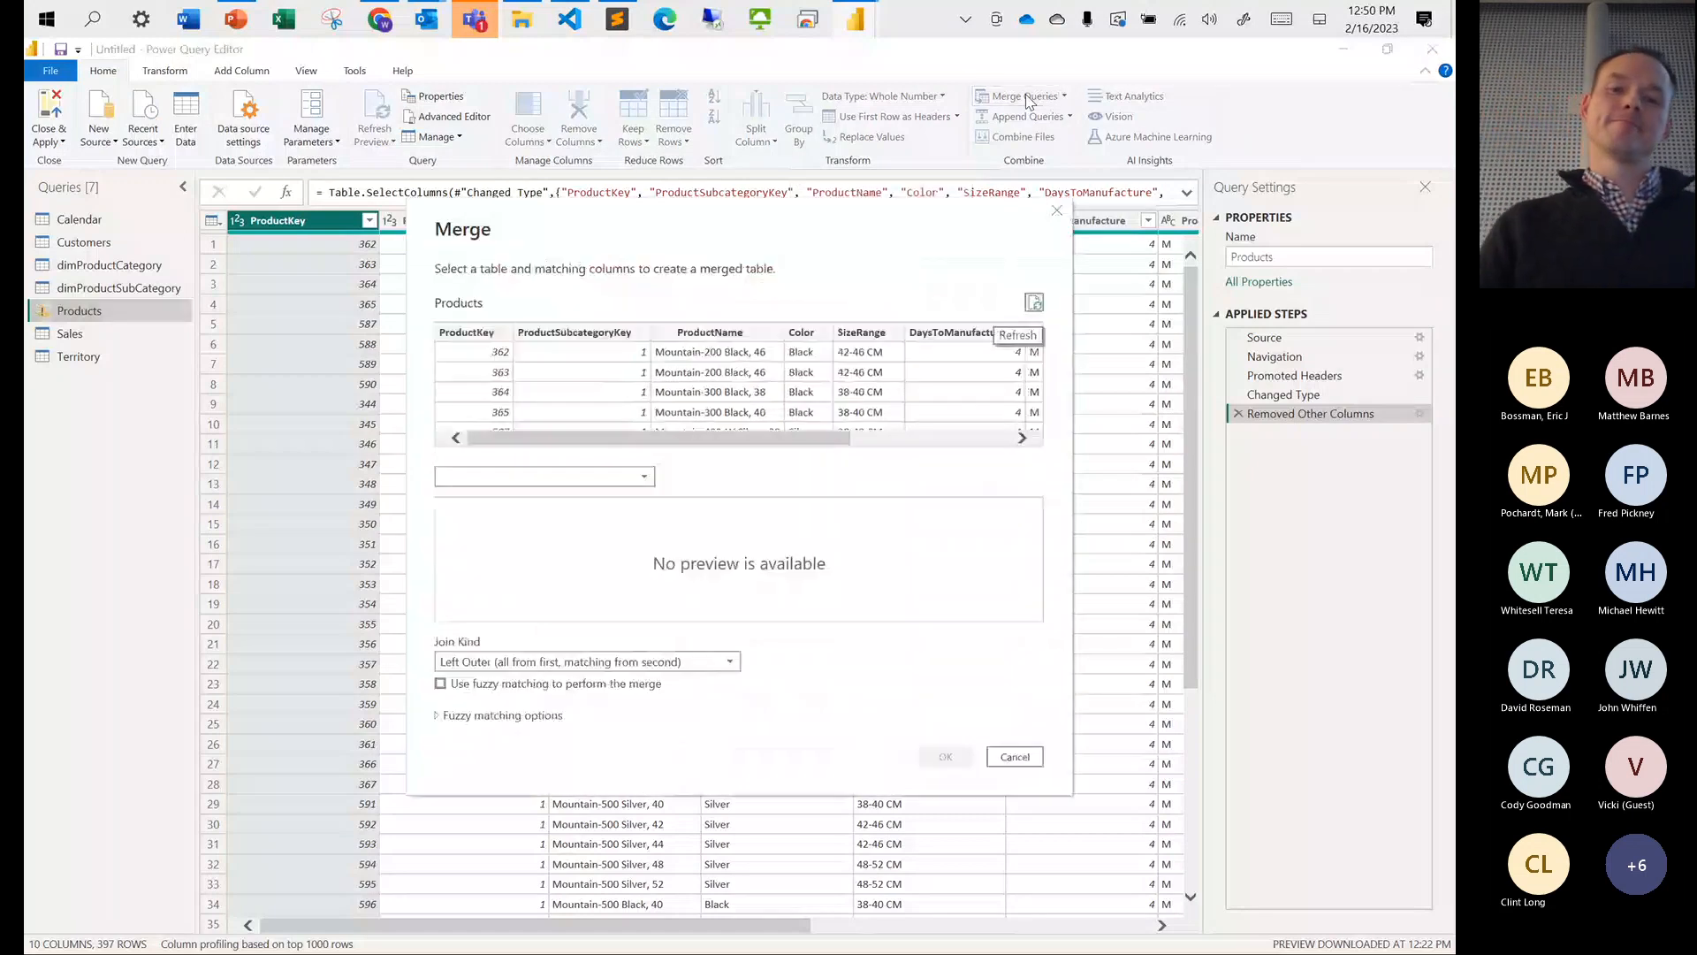
left_click(535, 481)
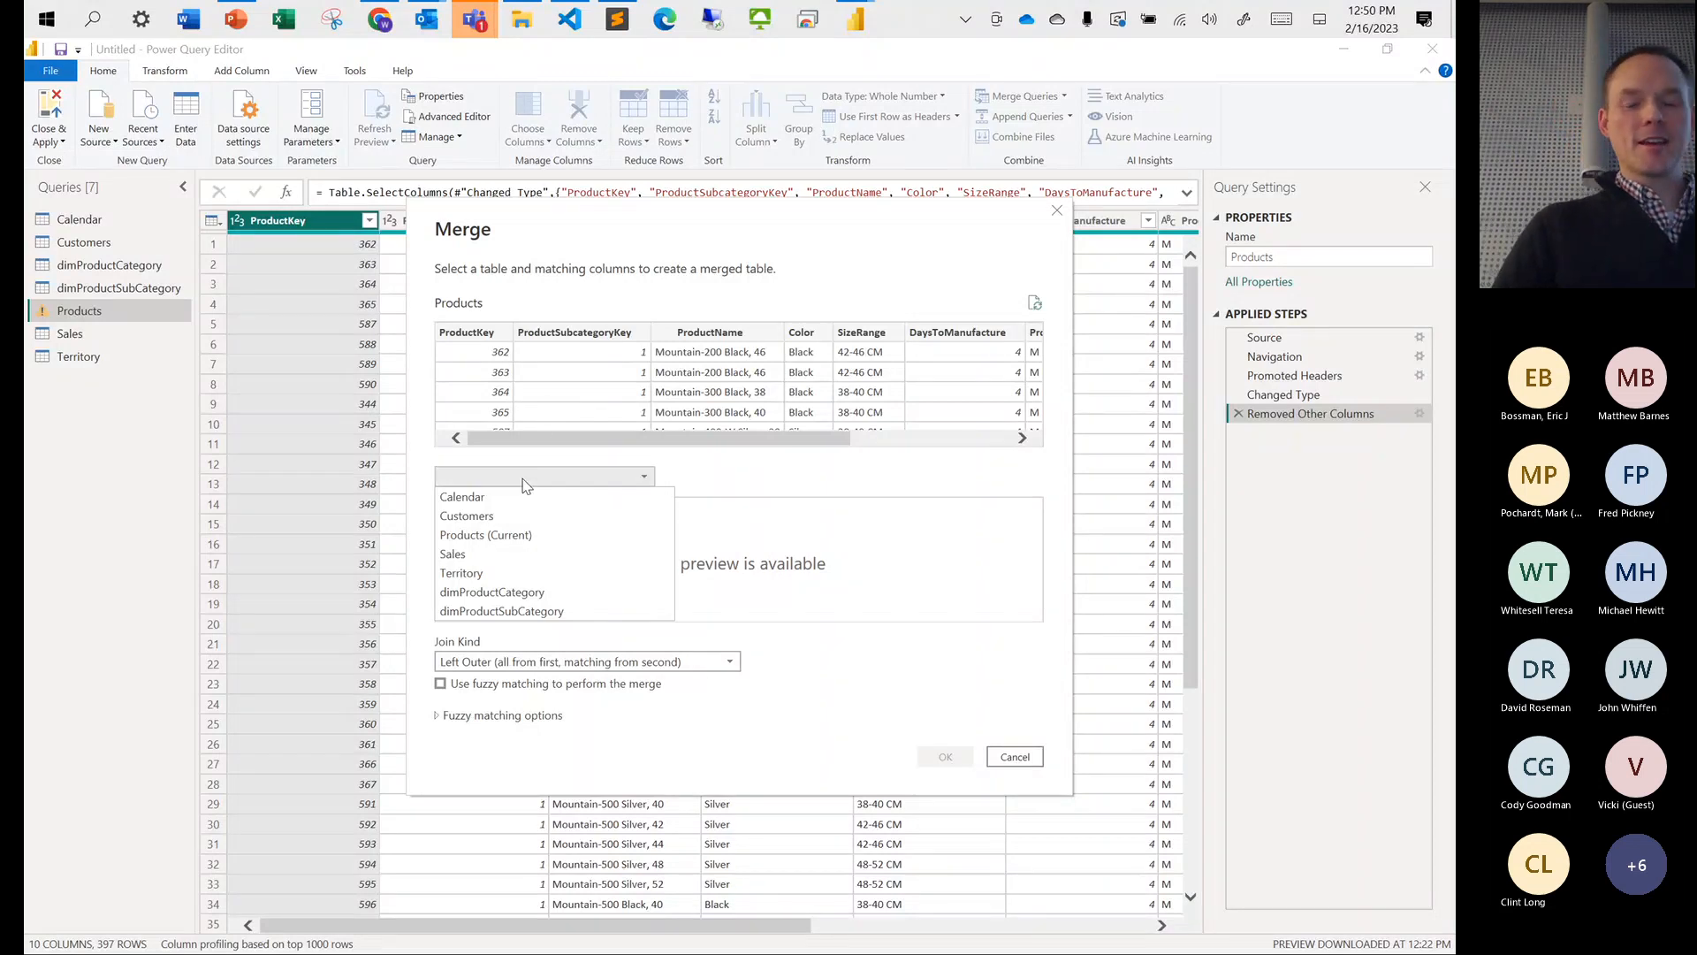
left_click(509, 613)
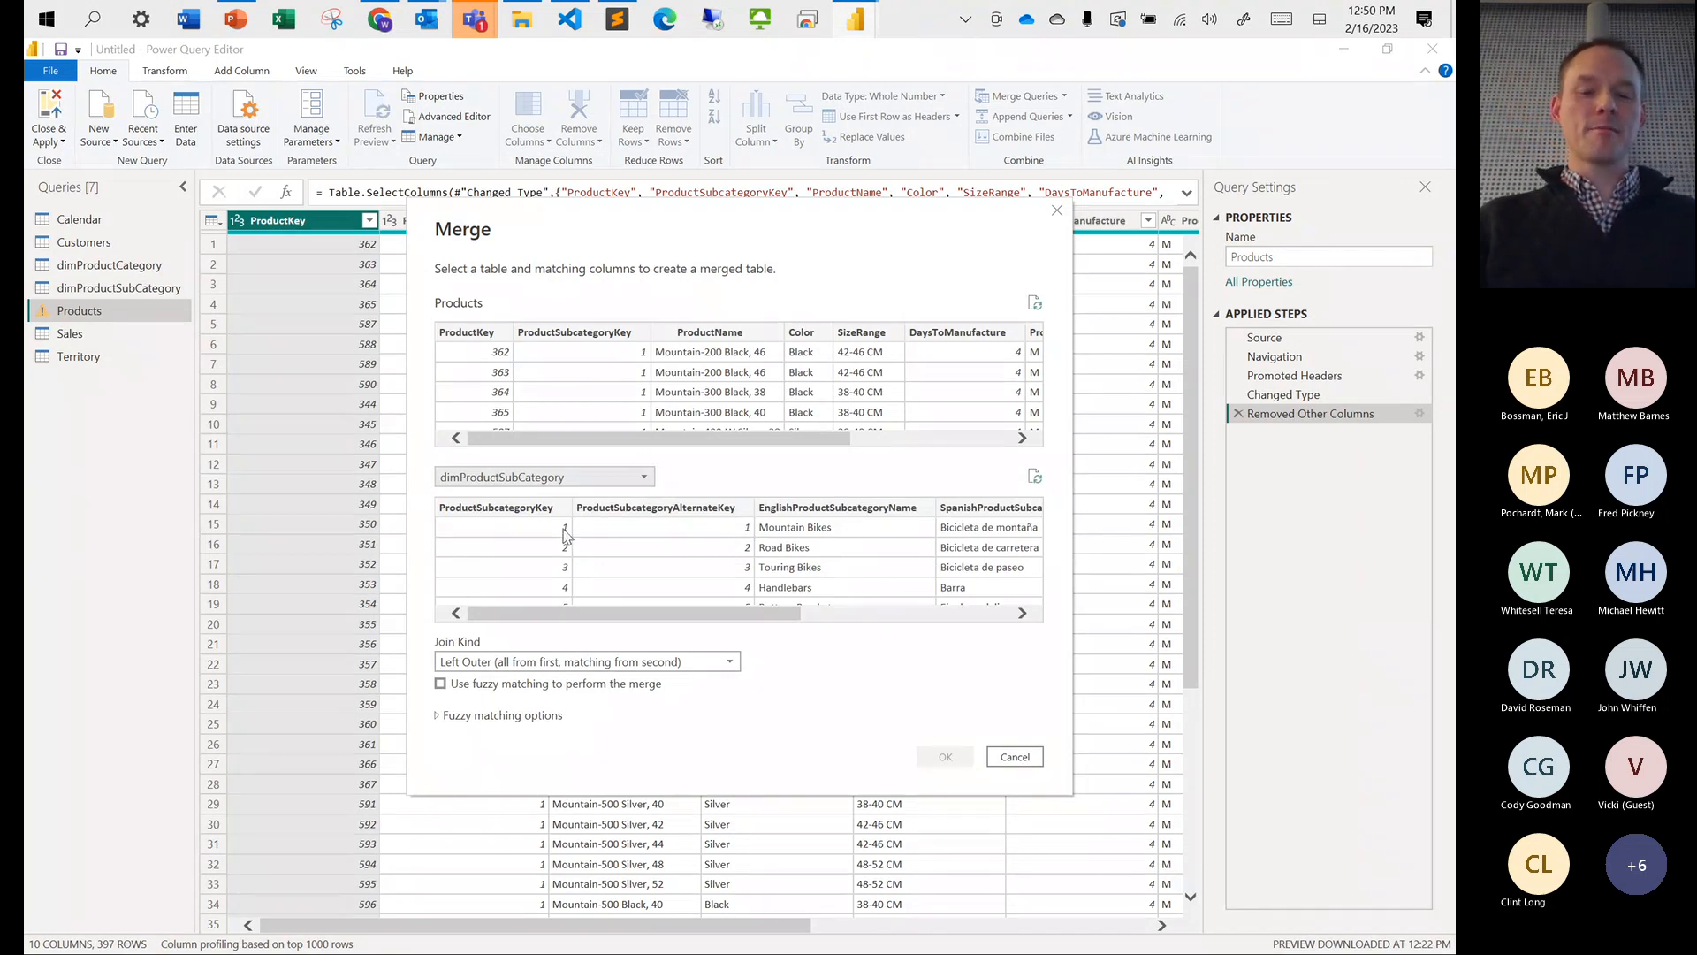
left_click(502, 516)
left_click(588, 335)
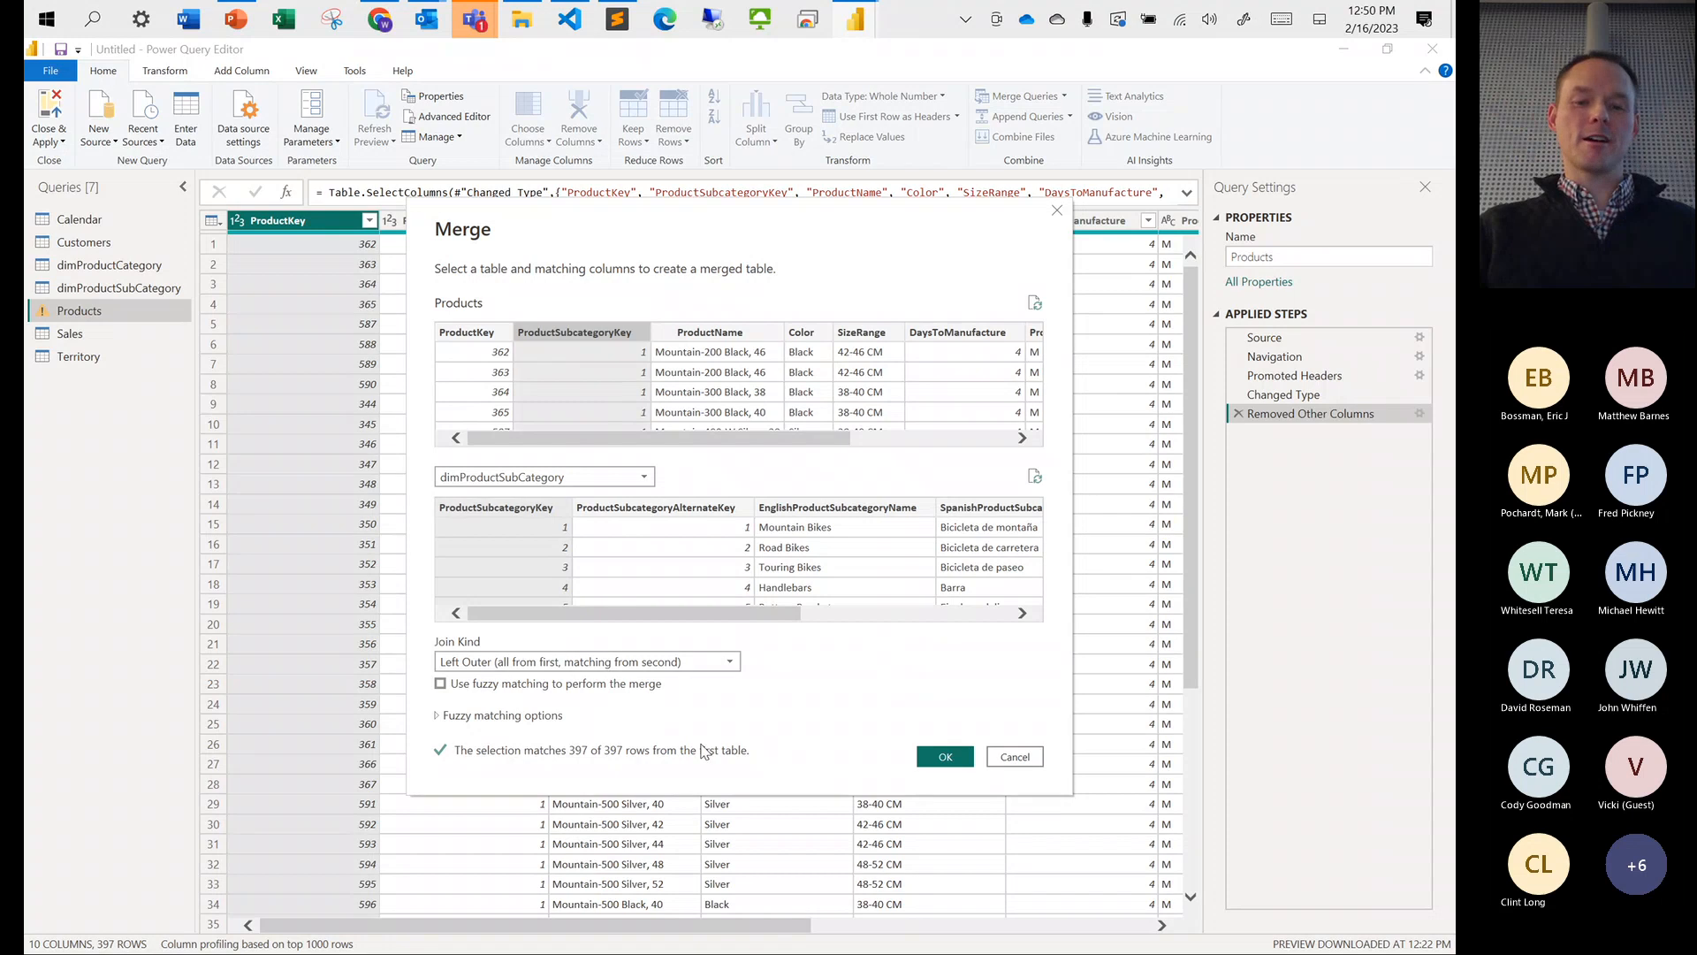
left_click(953, 758)
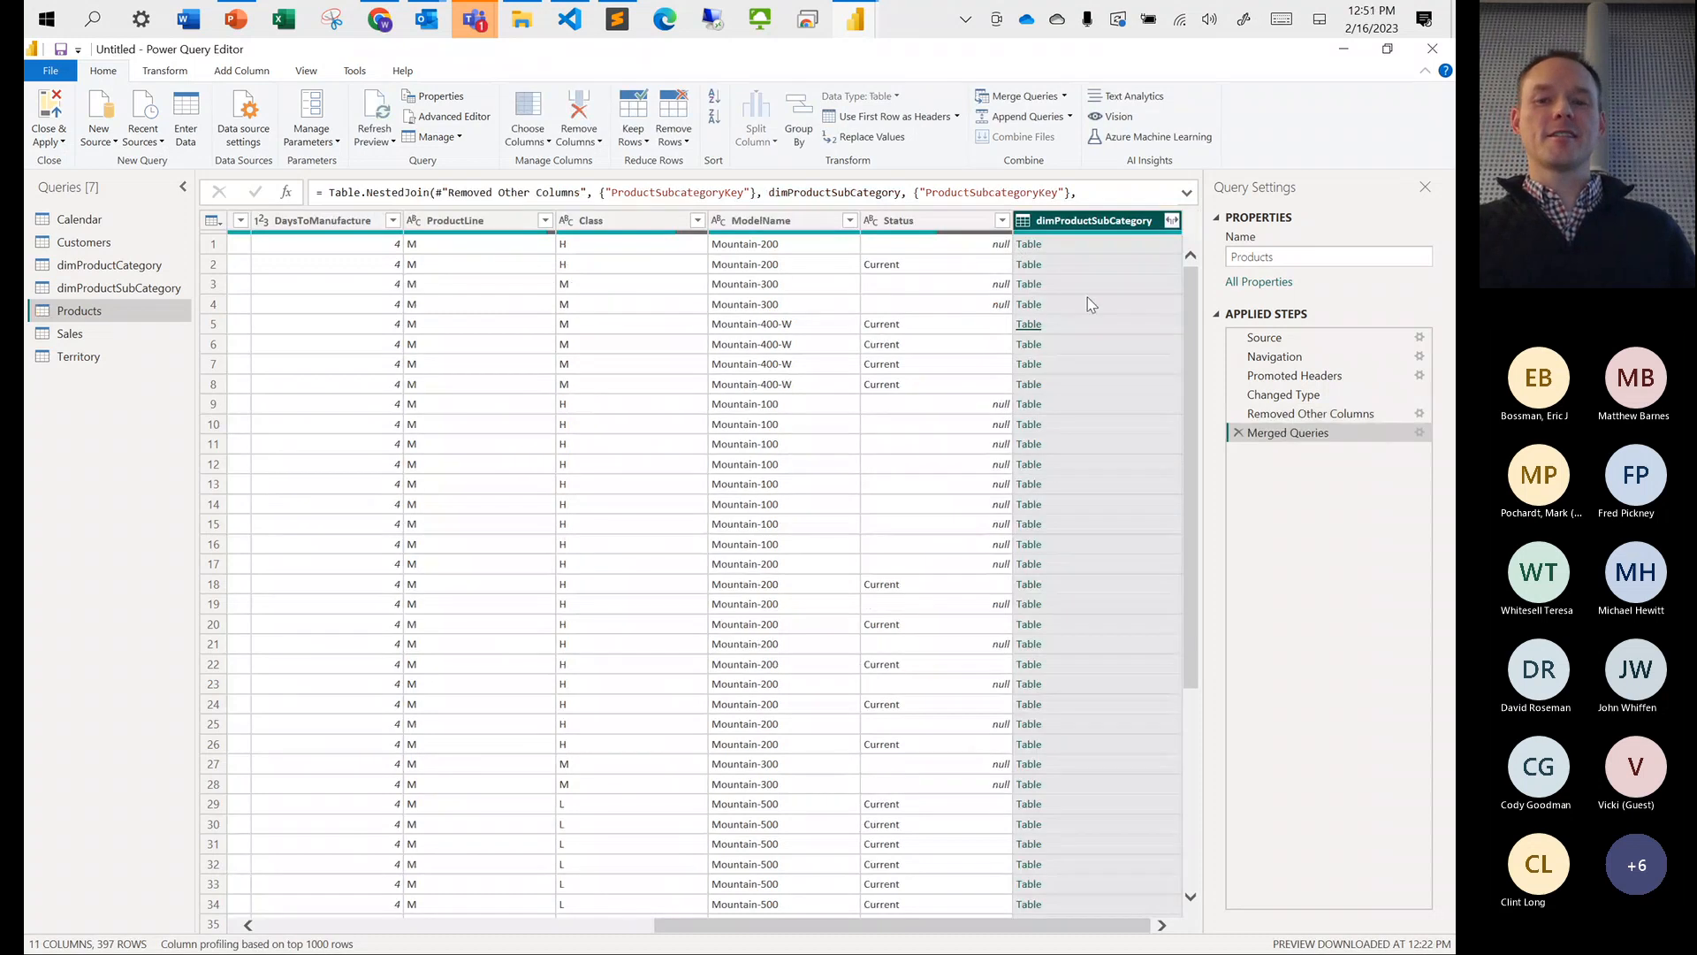
Preview the nested dimProductSubCategory tables of the first two rows, shrinking the preview pane to show more grid rows
left_click(1073, 244)
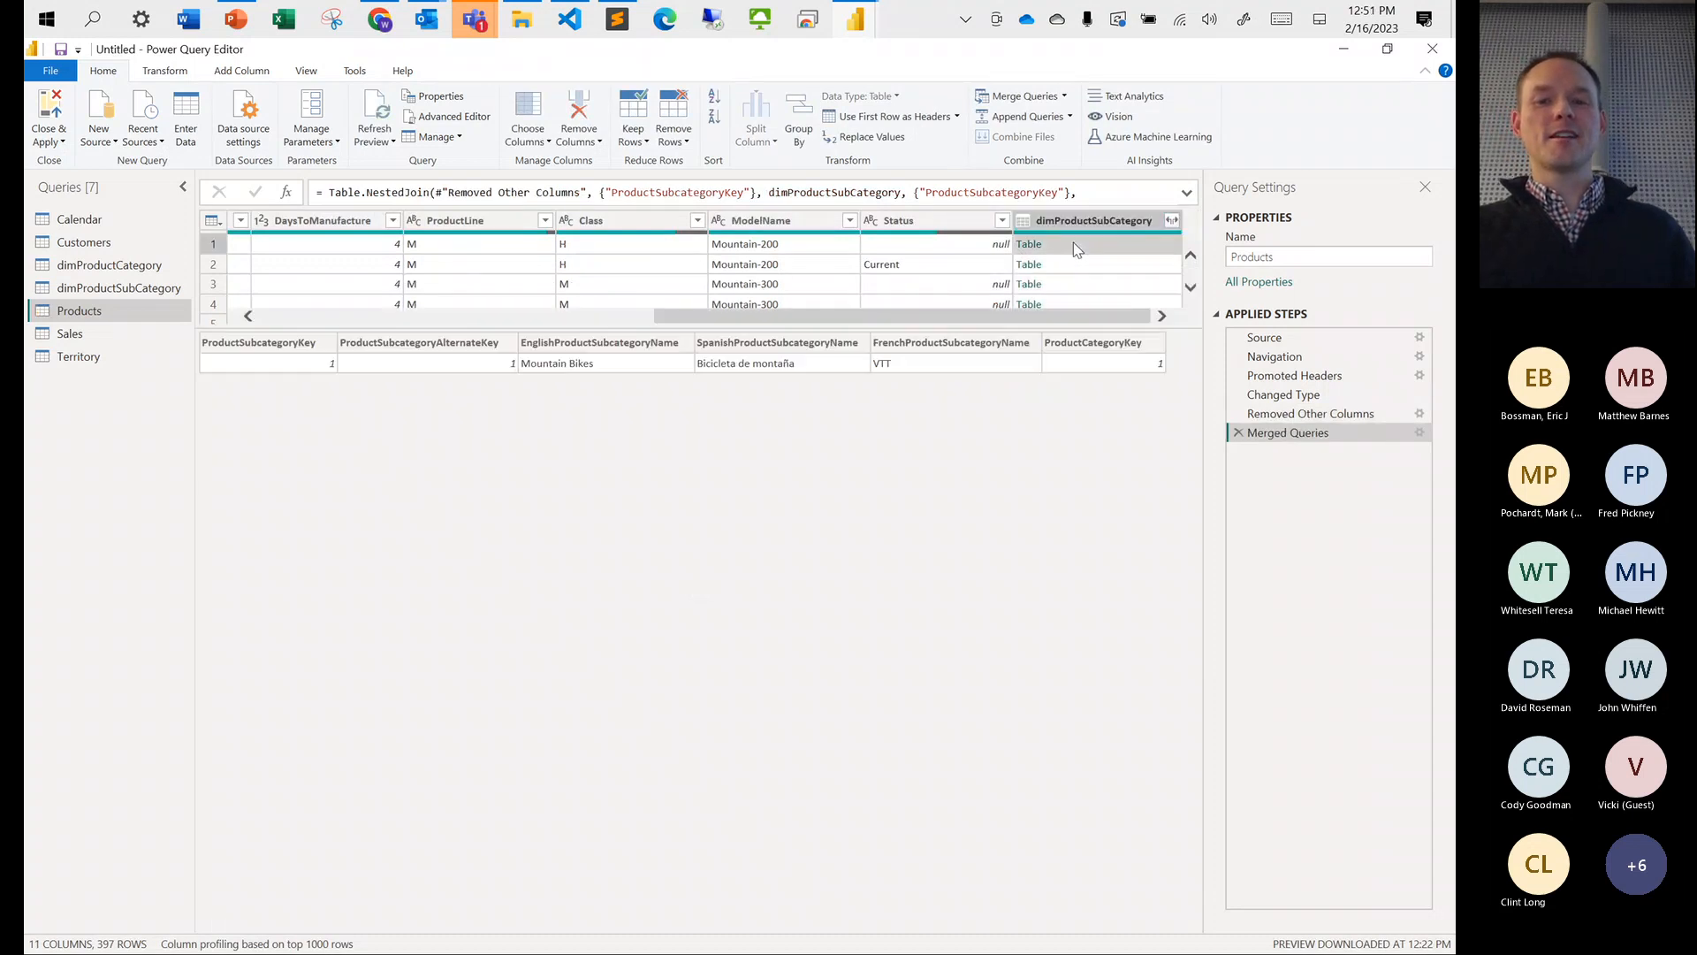
left_click_drag(1001, 328, 1016, 493)
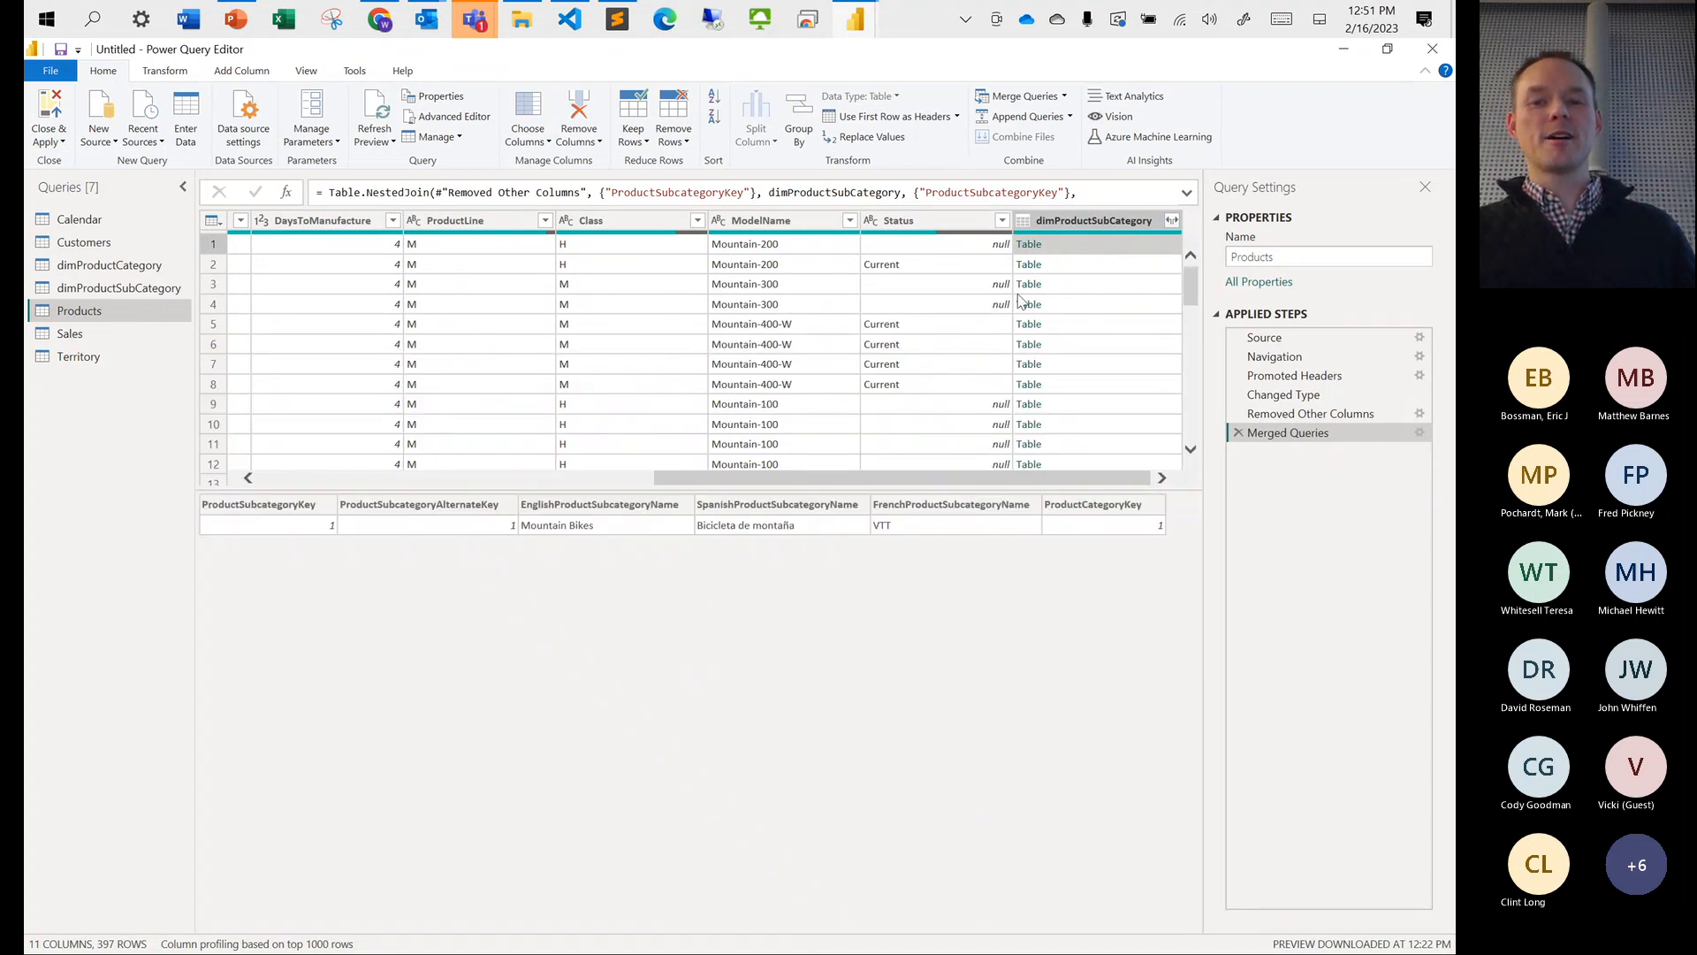
left_click(1091, 265)
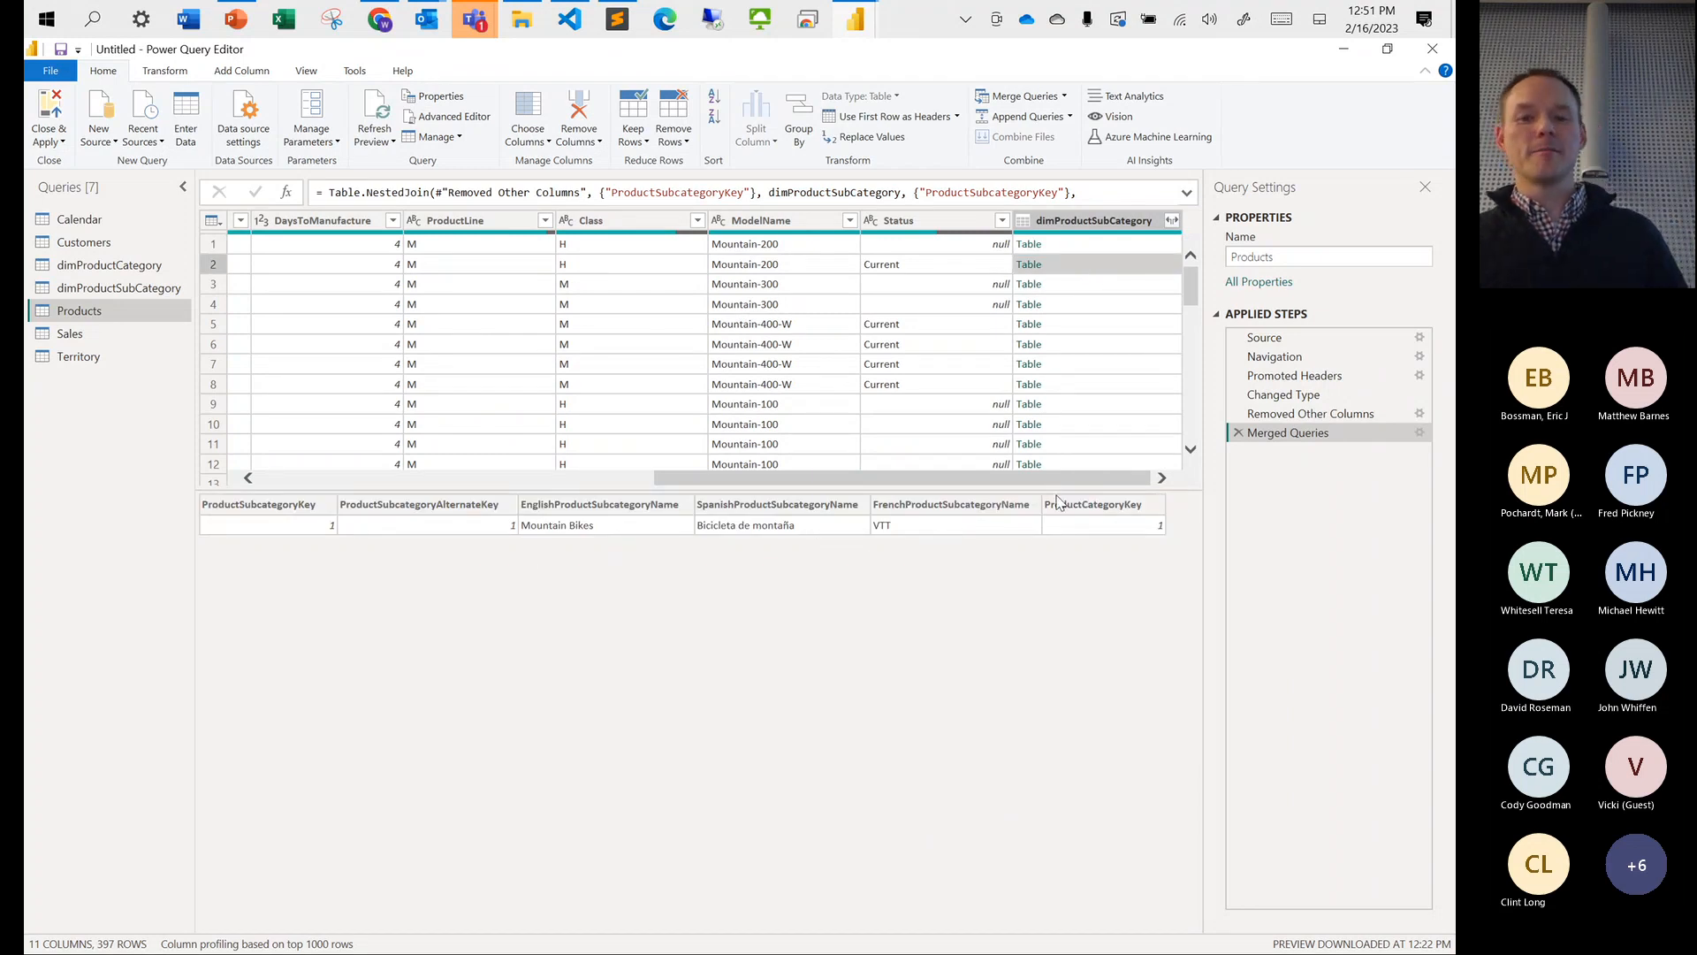
Expand dimProductSubCategory to only EnglishProductSubcategoryName and ProductCategoryKey, without the original column name as prefix
left_click(1172, 222)
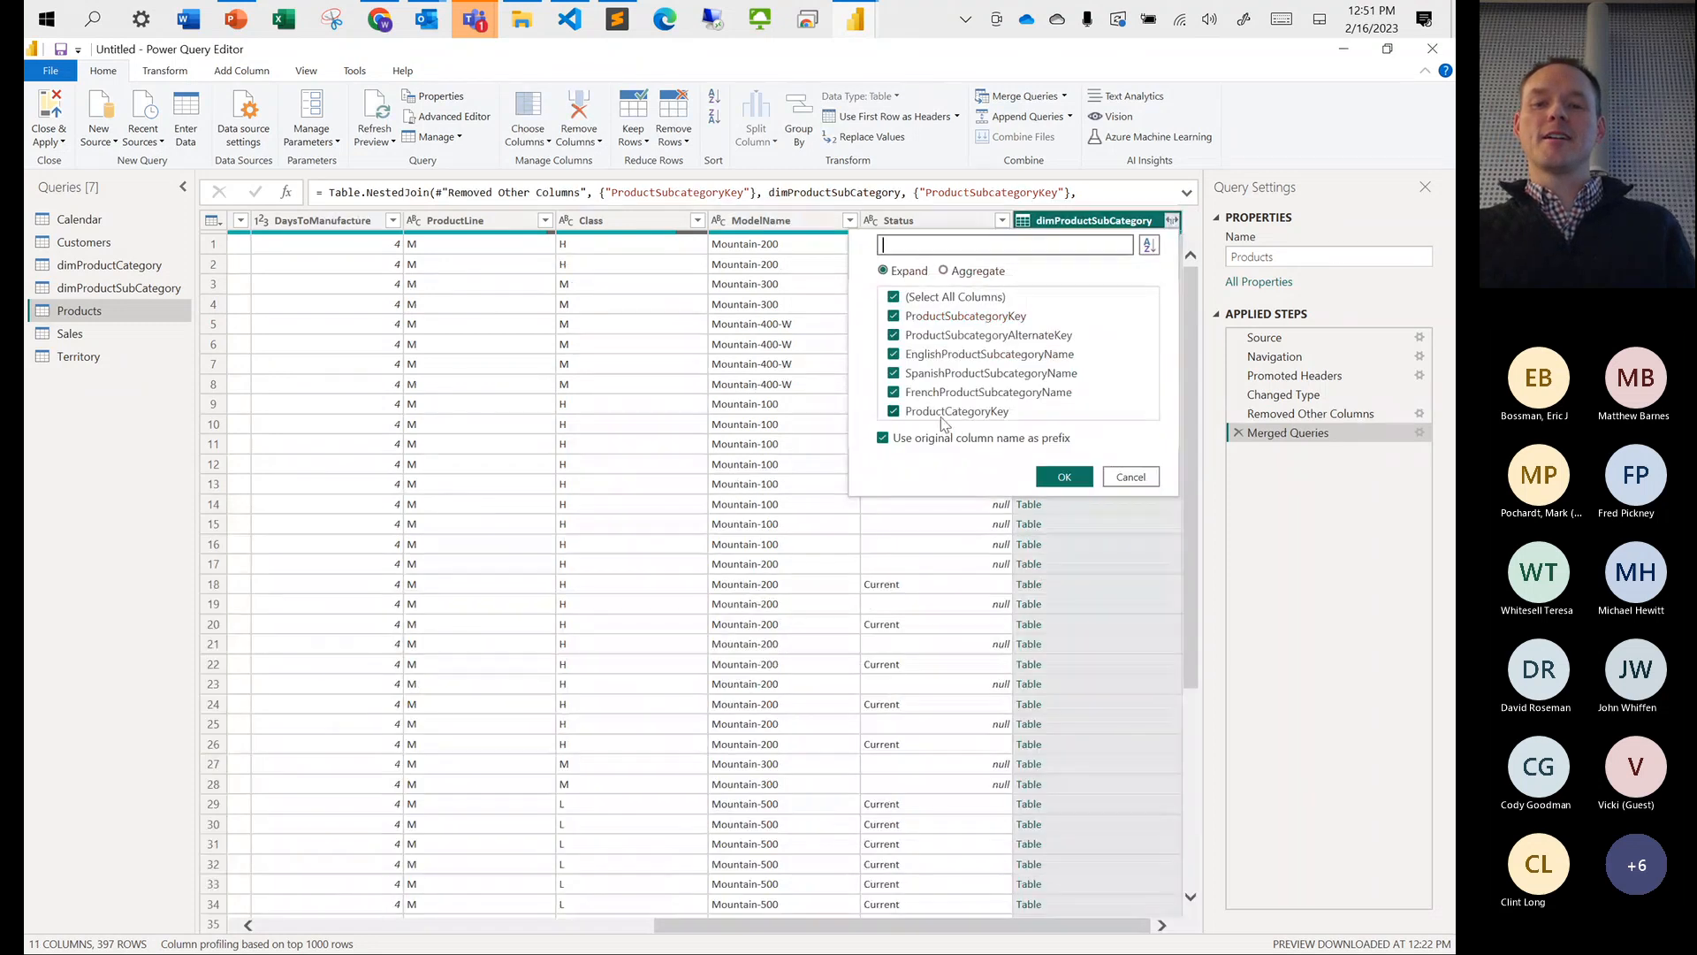
left_click(883, 438)
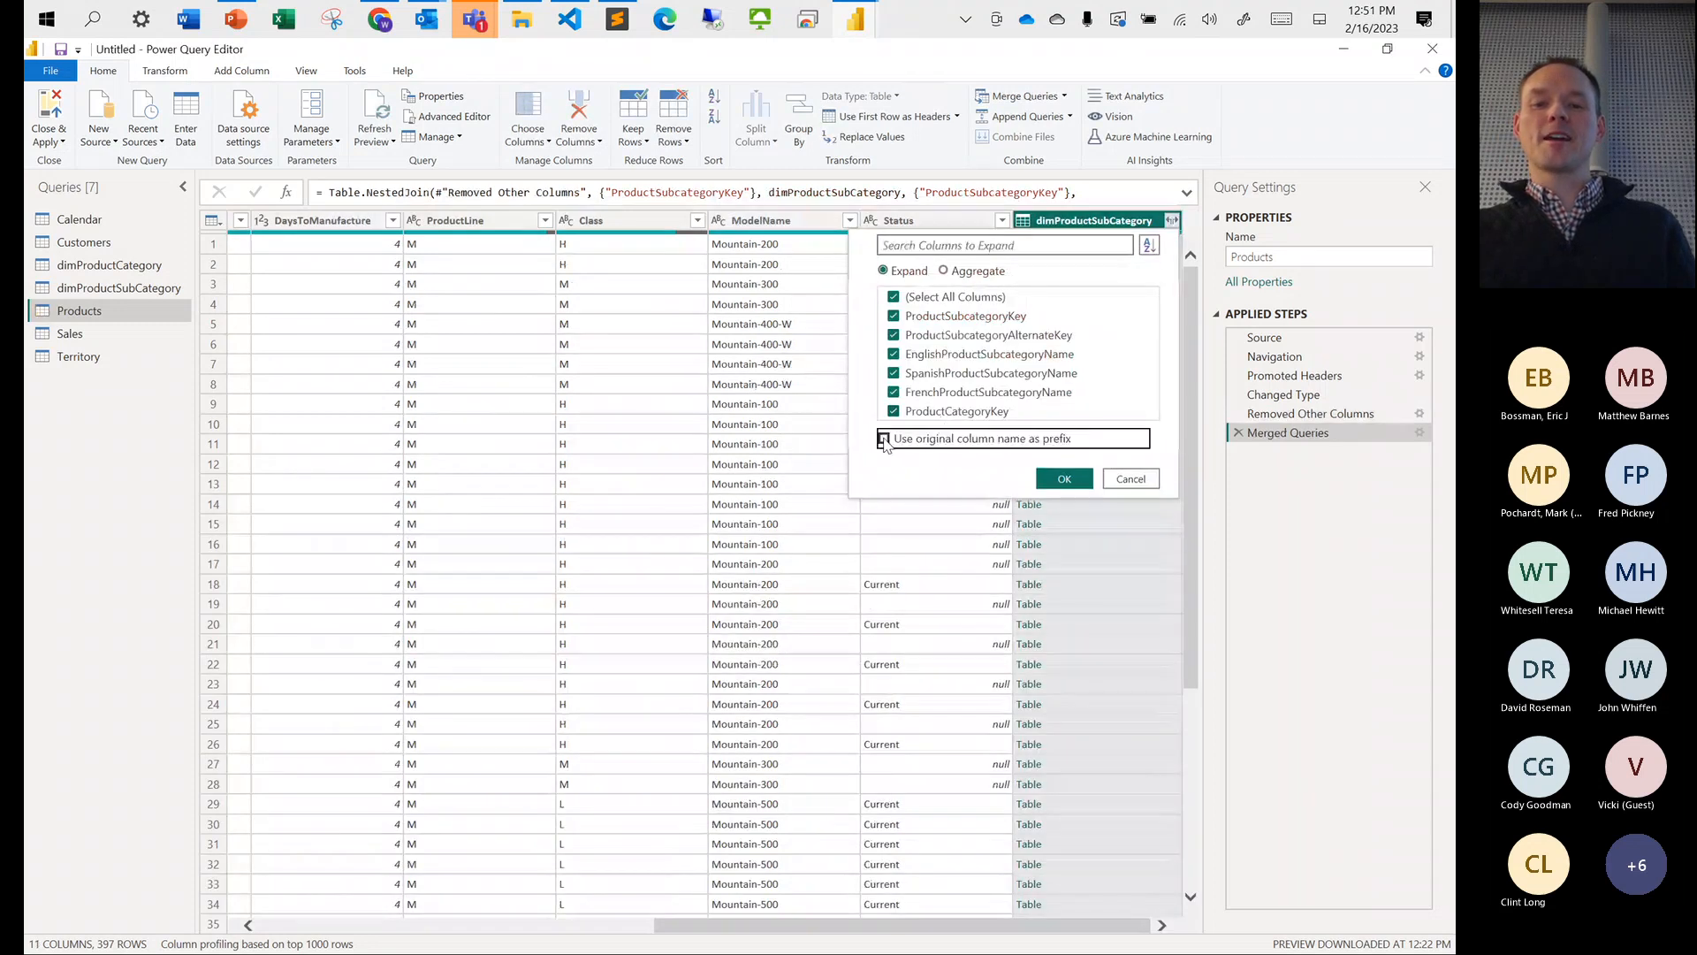
left_click(893, 316)
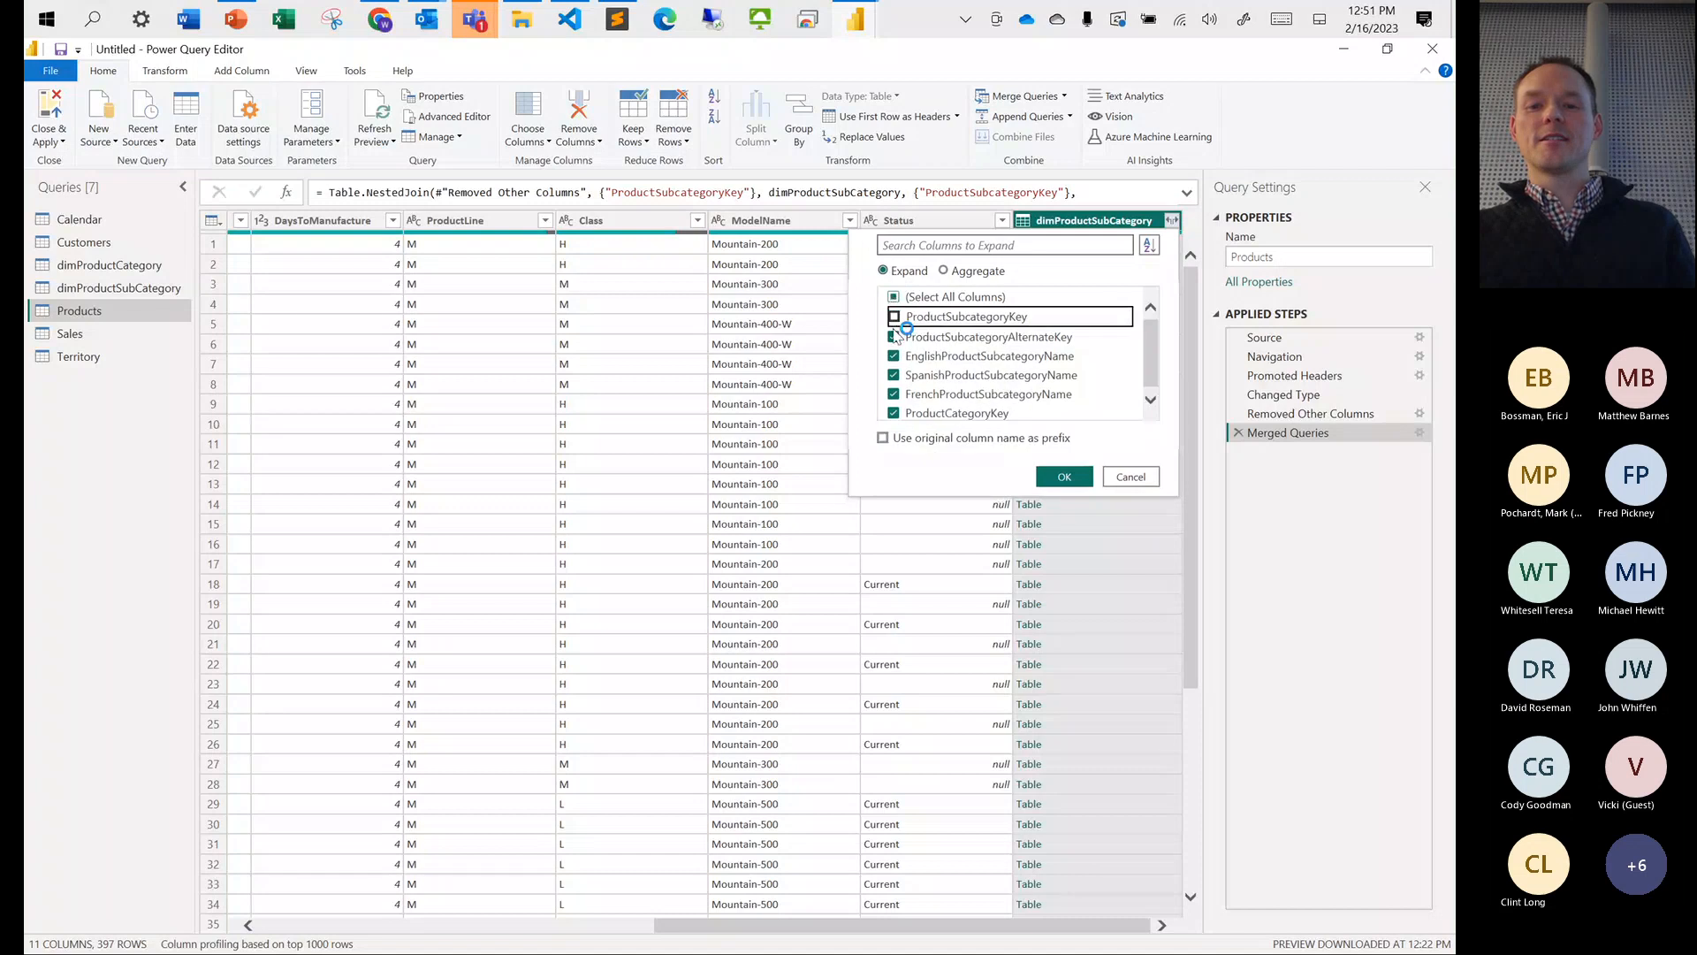
left_click(894, 336)
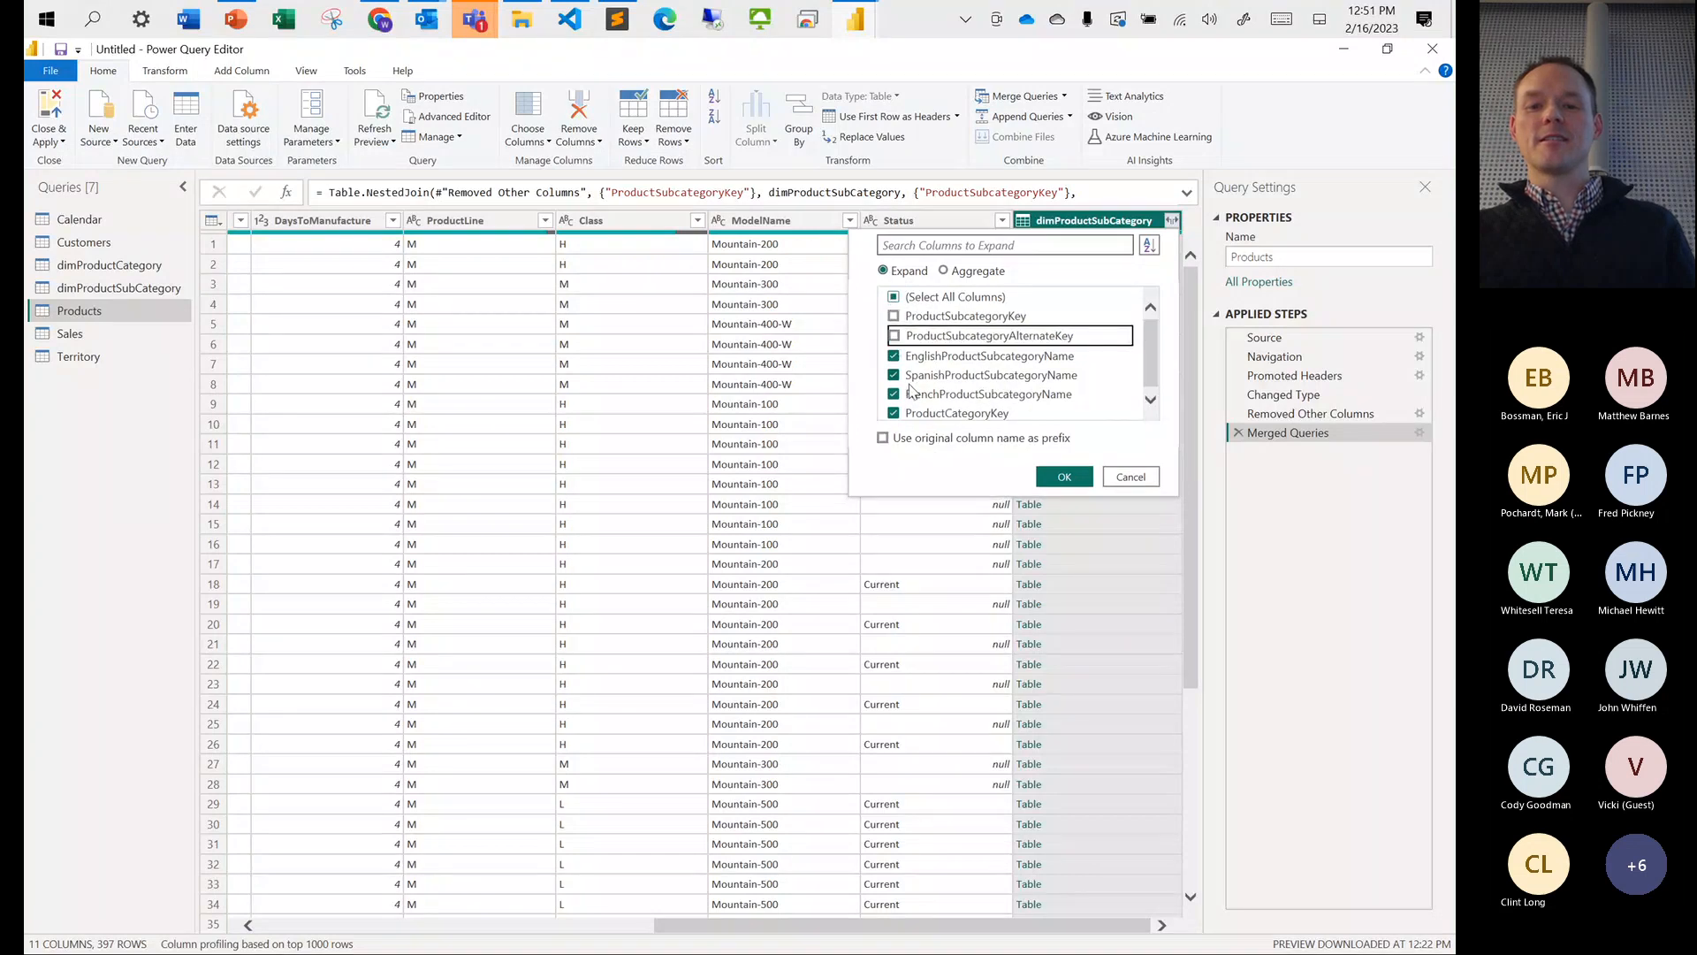
left_click(895, 375)
left_click(895, 393)
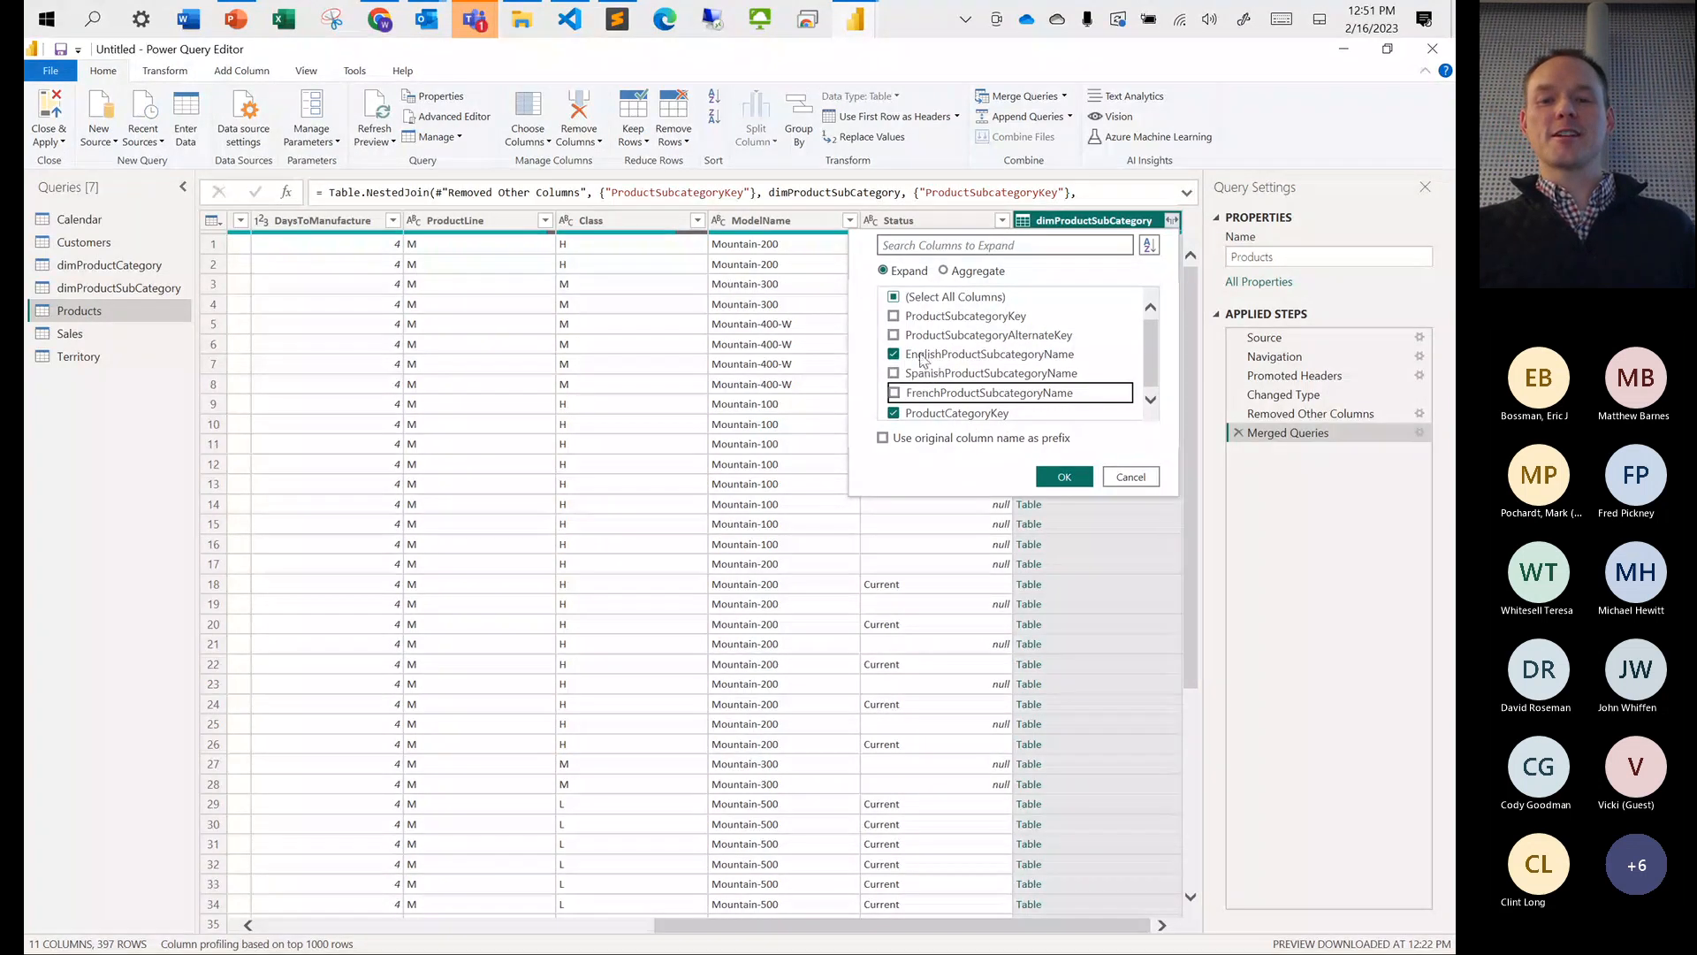
left_click(1064, 478)
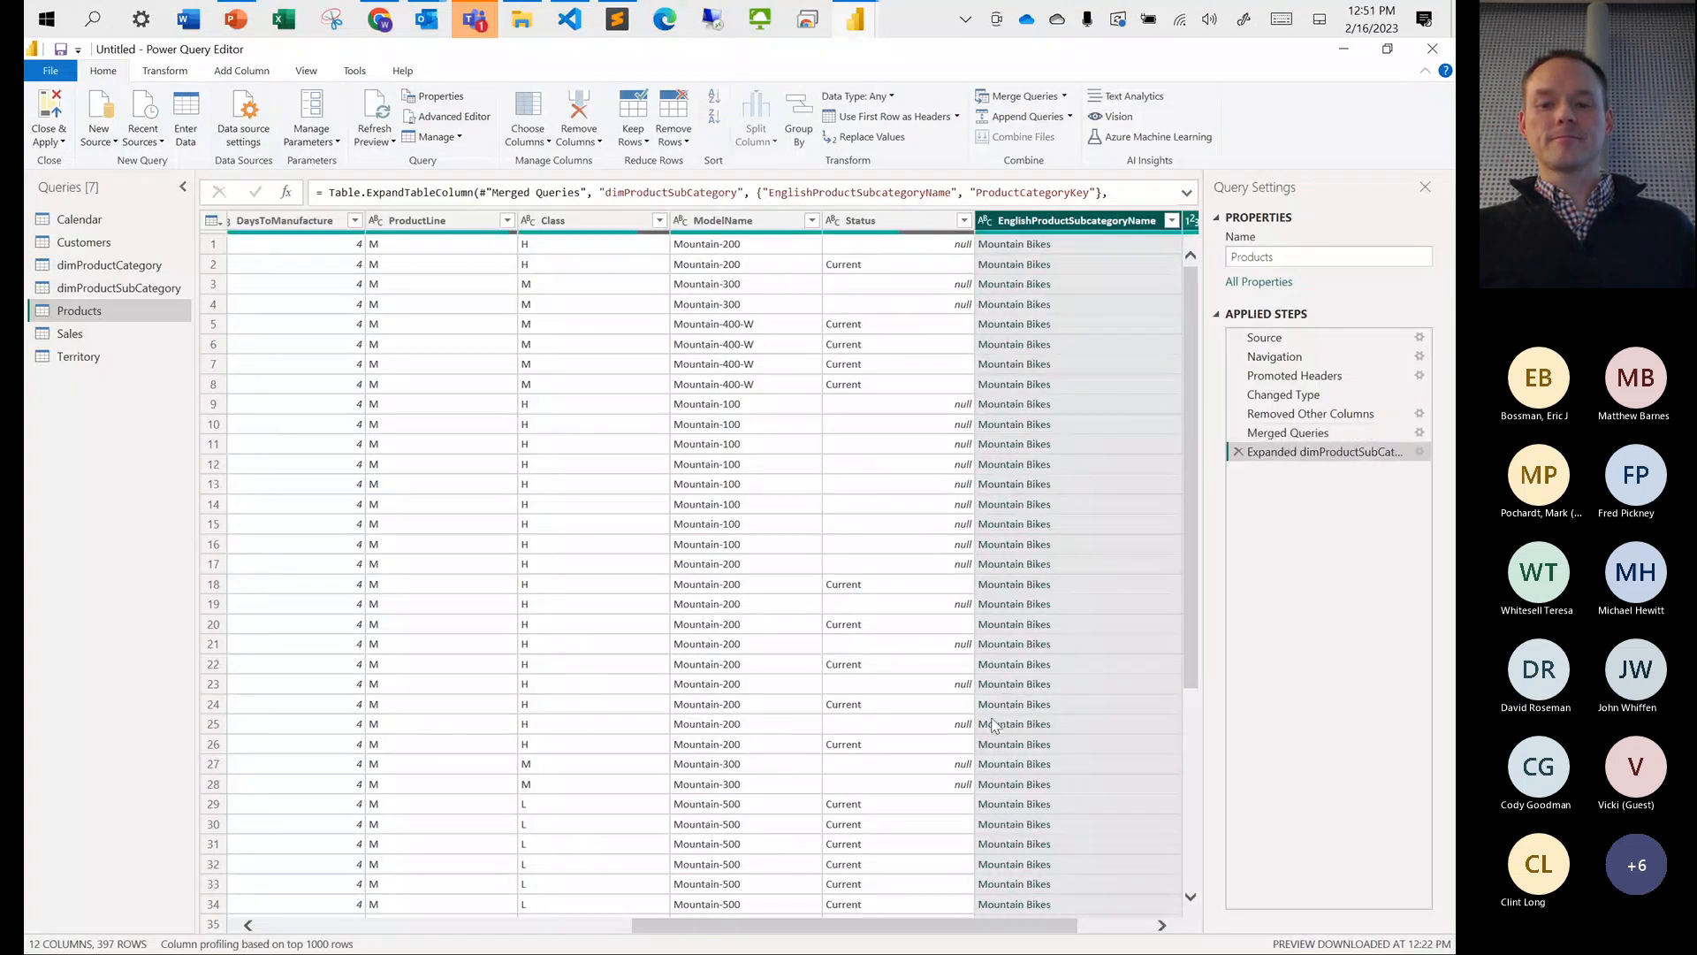
Merge the Products query with dimProductCategory, matching on ProductCategoryKey in both tables with a left outer join
left_click_drag(895, 925, 1012, 926)
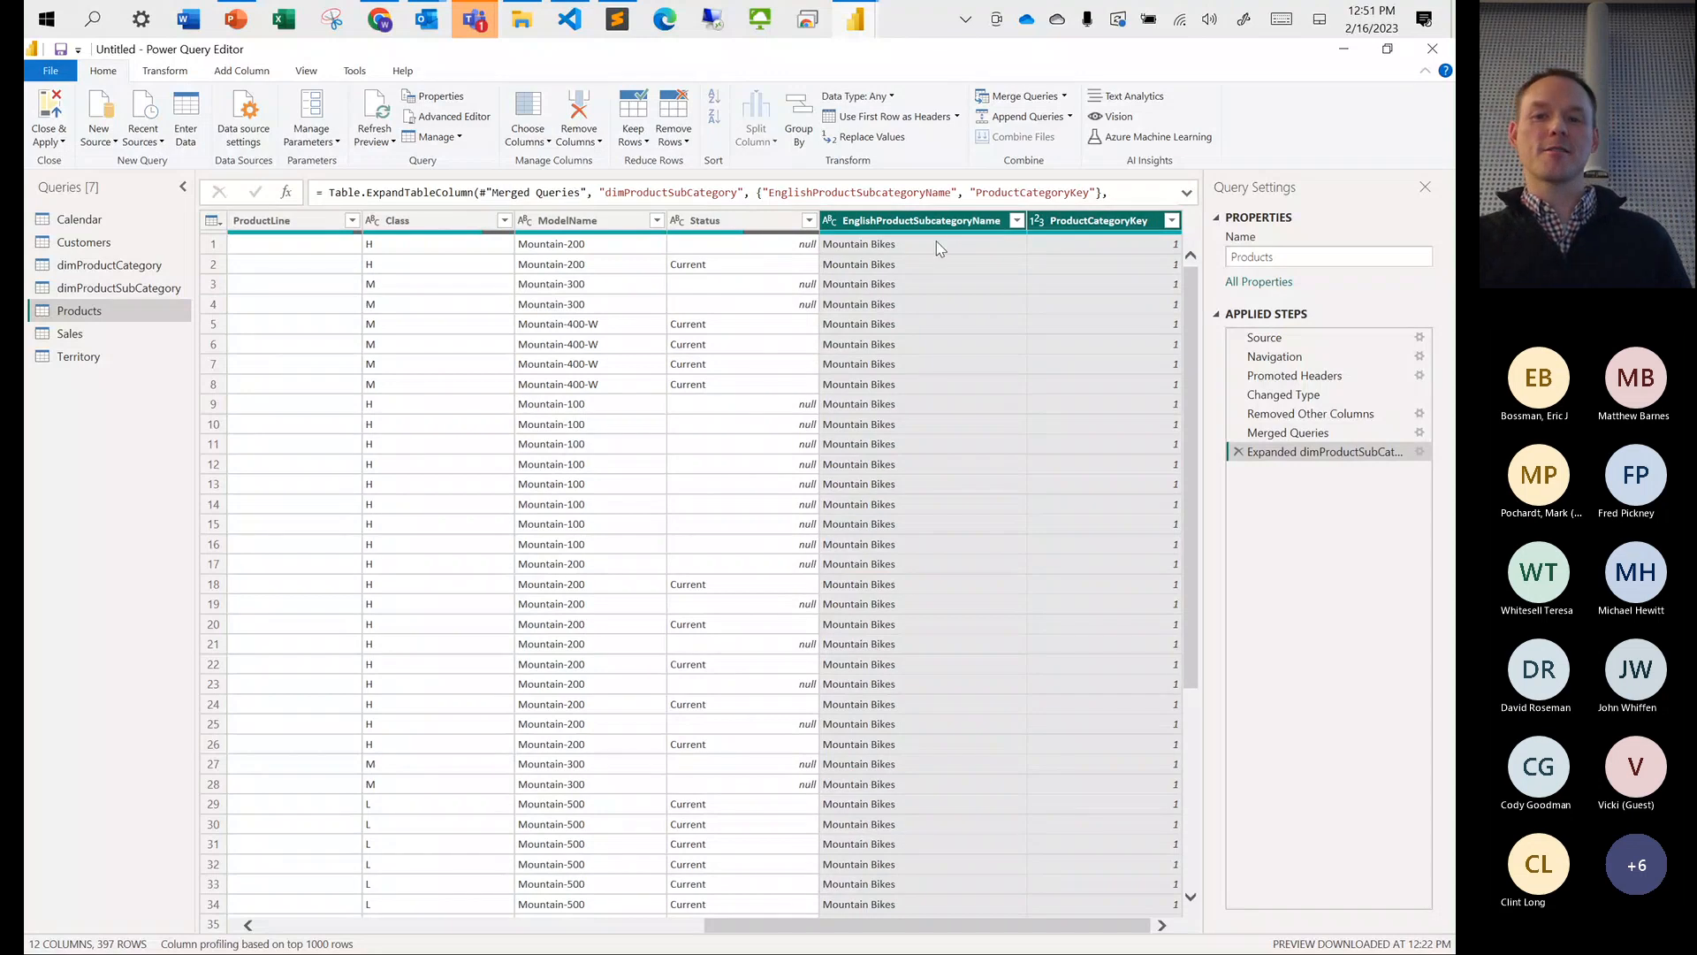
left_click(1018, 96)
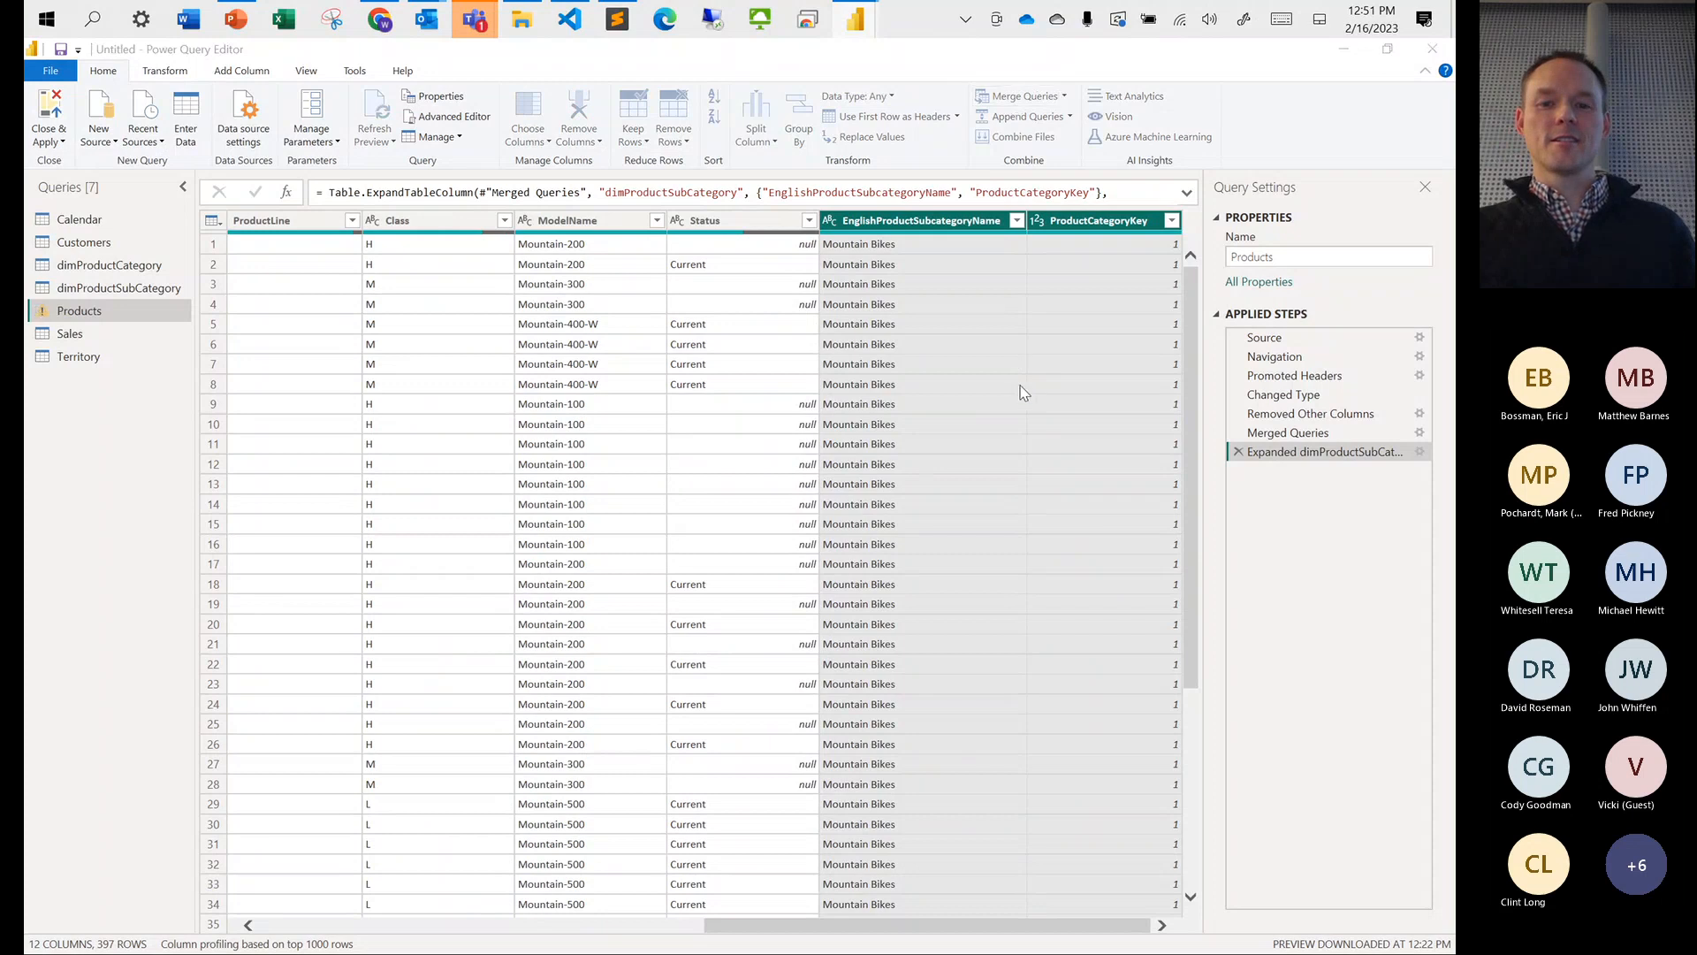
left_click(642, 477)
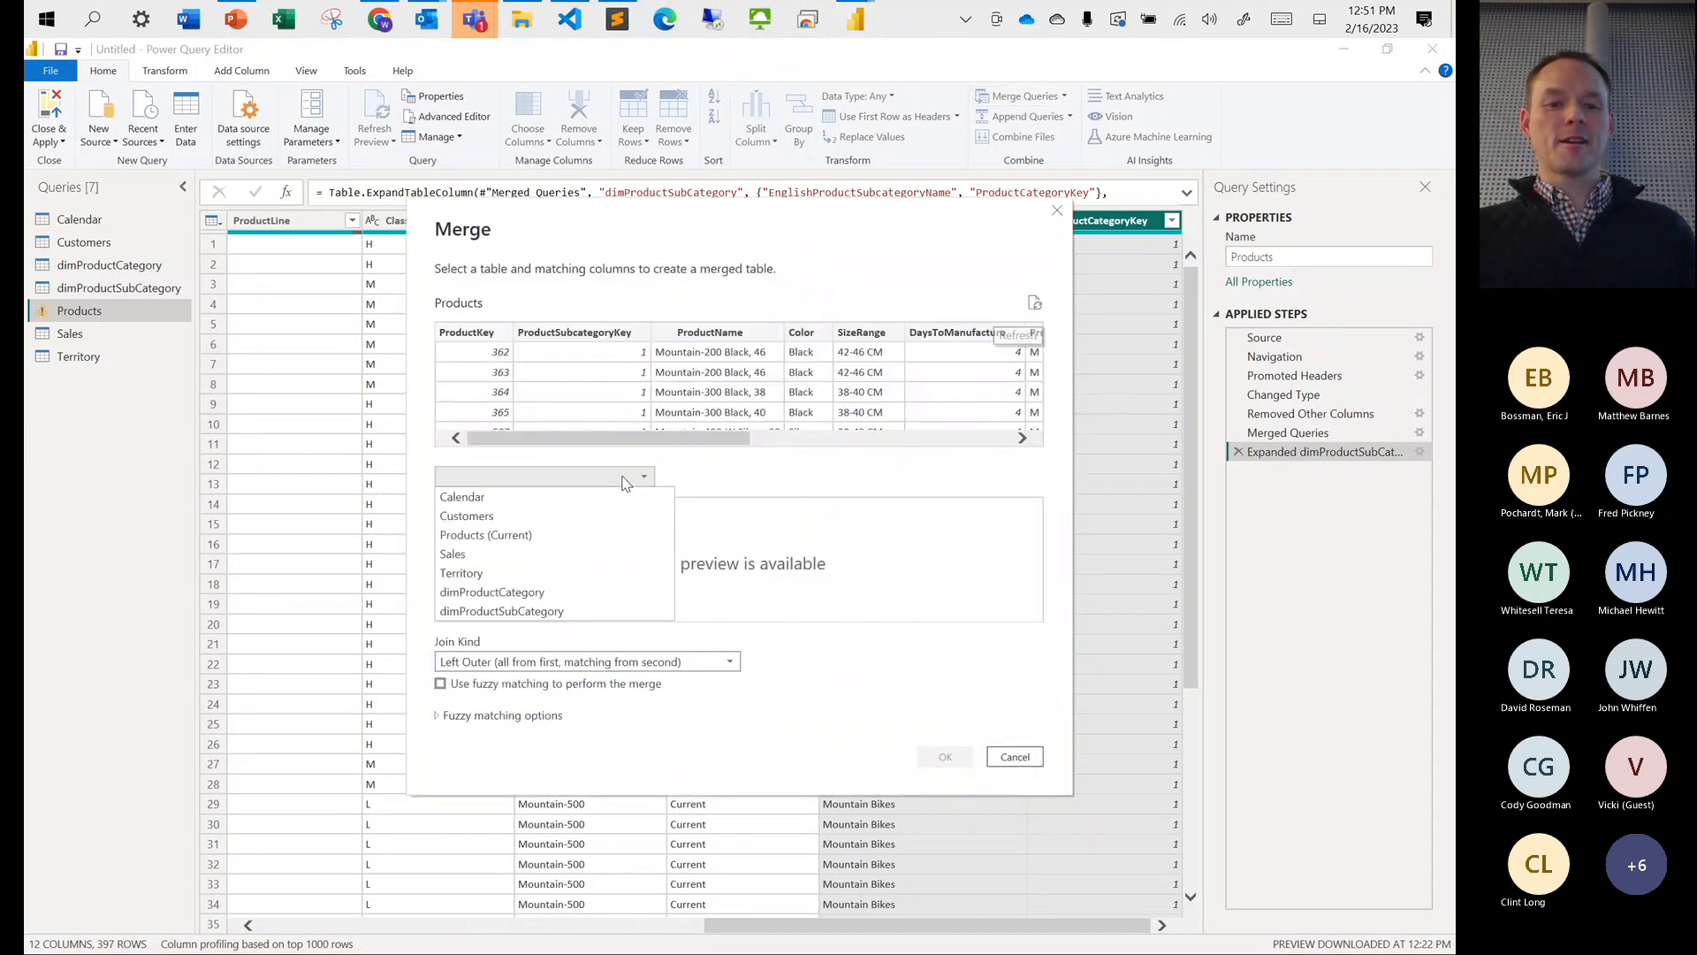
left_click(519, 594)
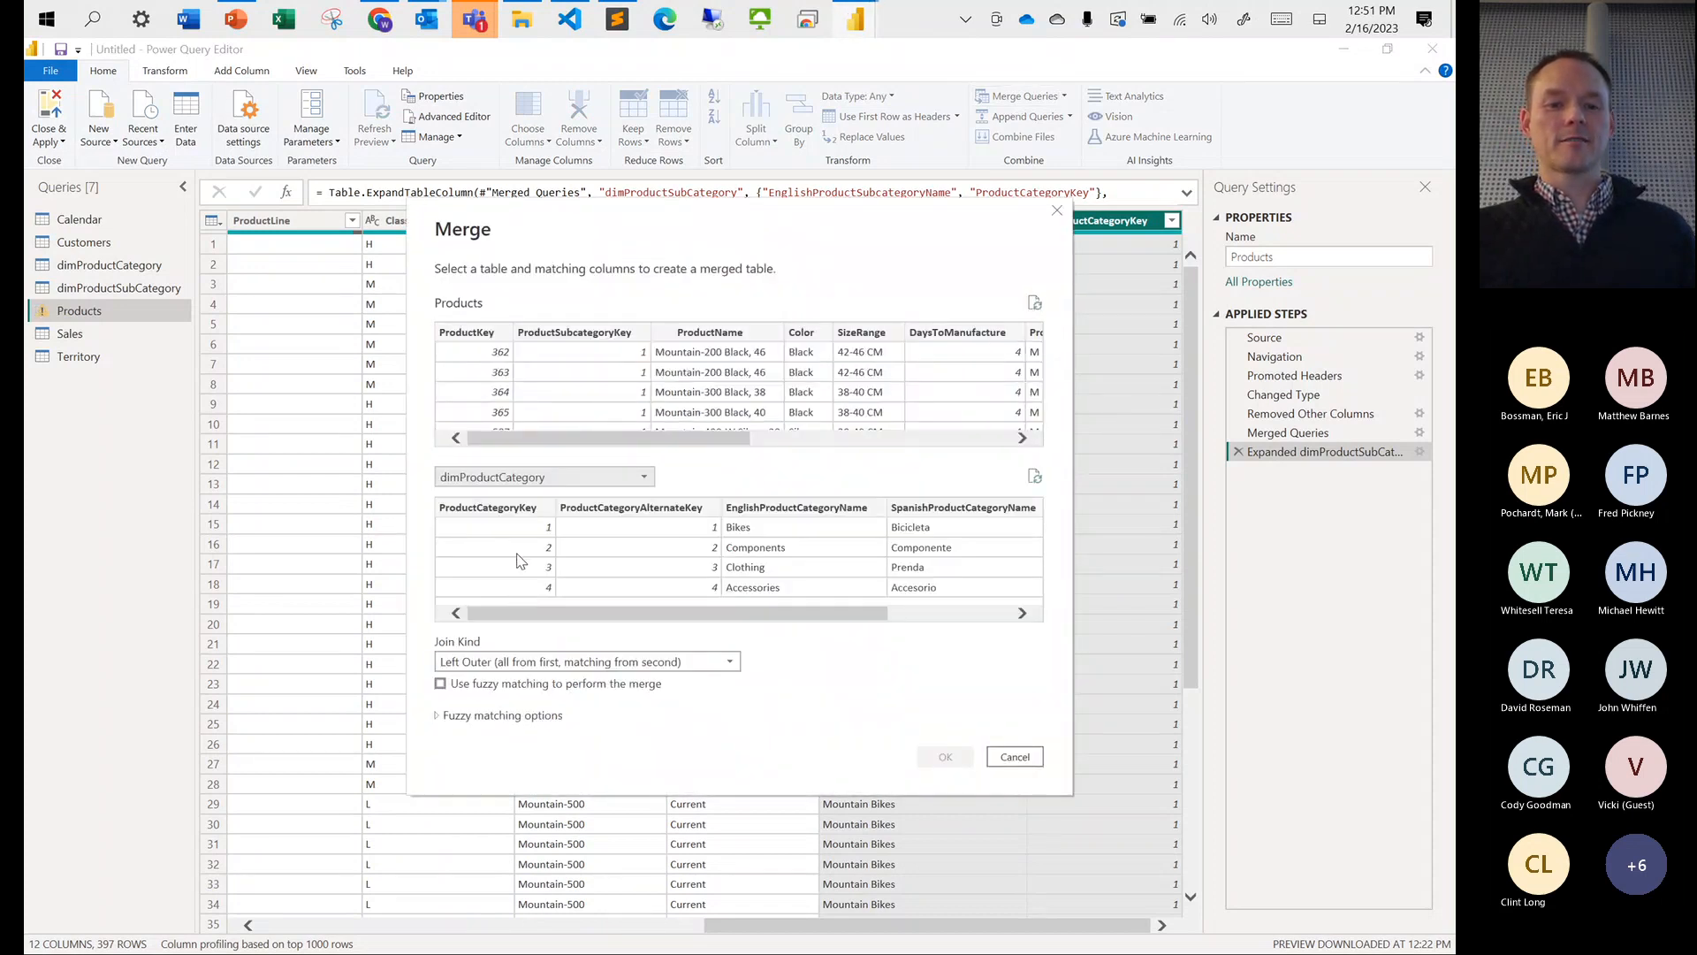
left_click(492, 518)
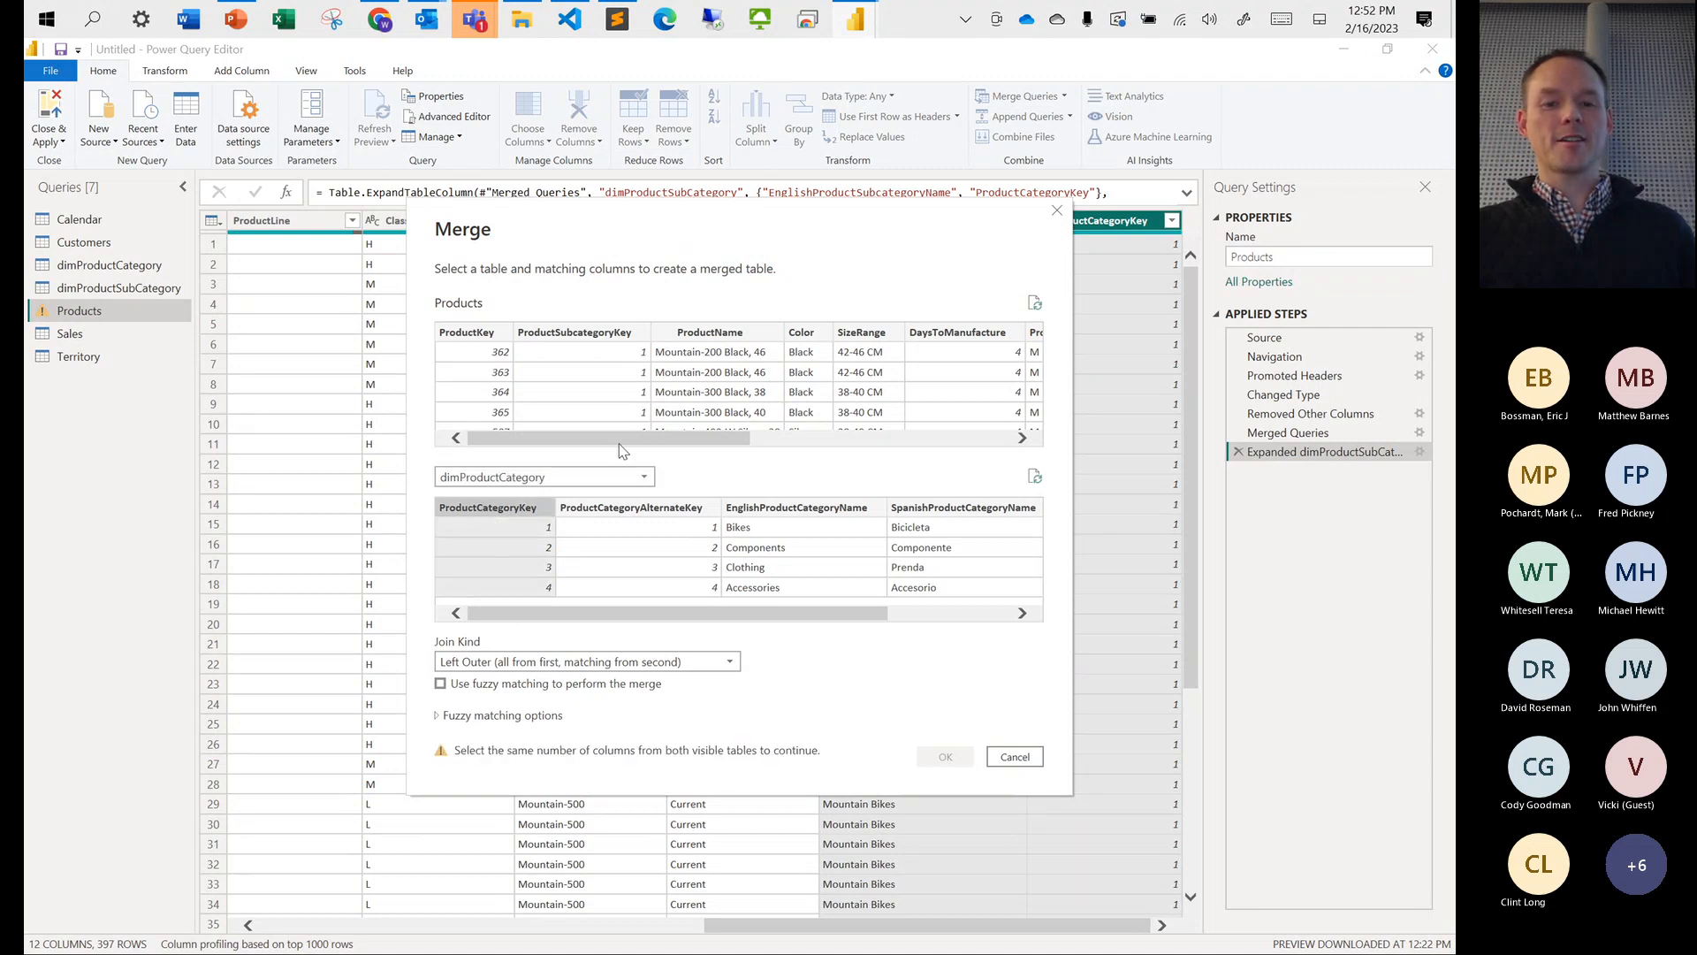
left_click_drag(610, 446, 873, 439)
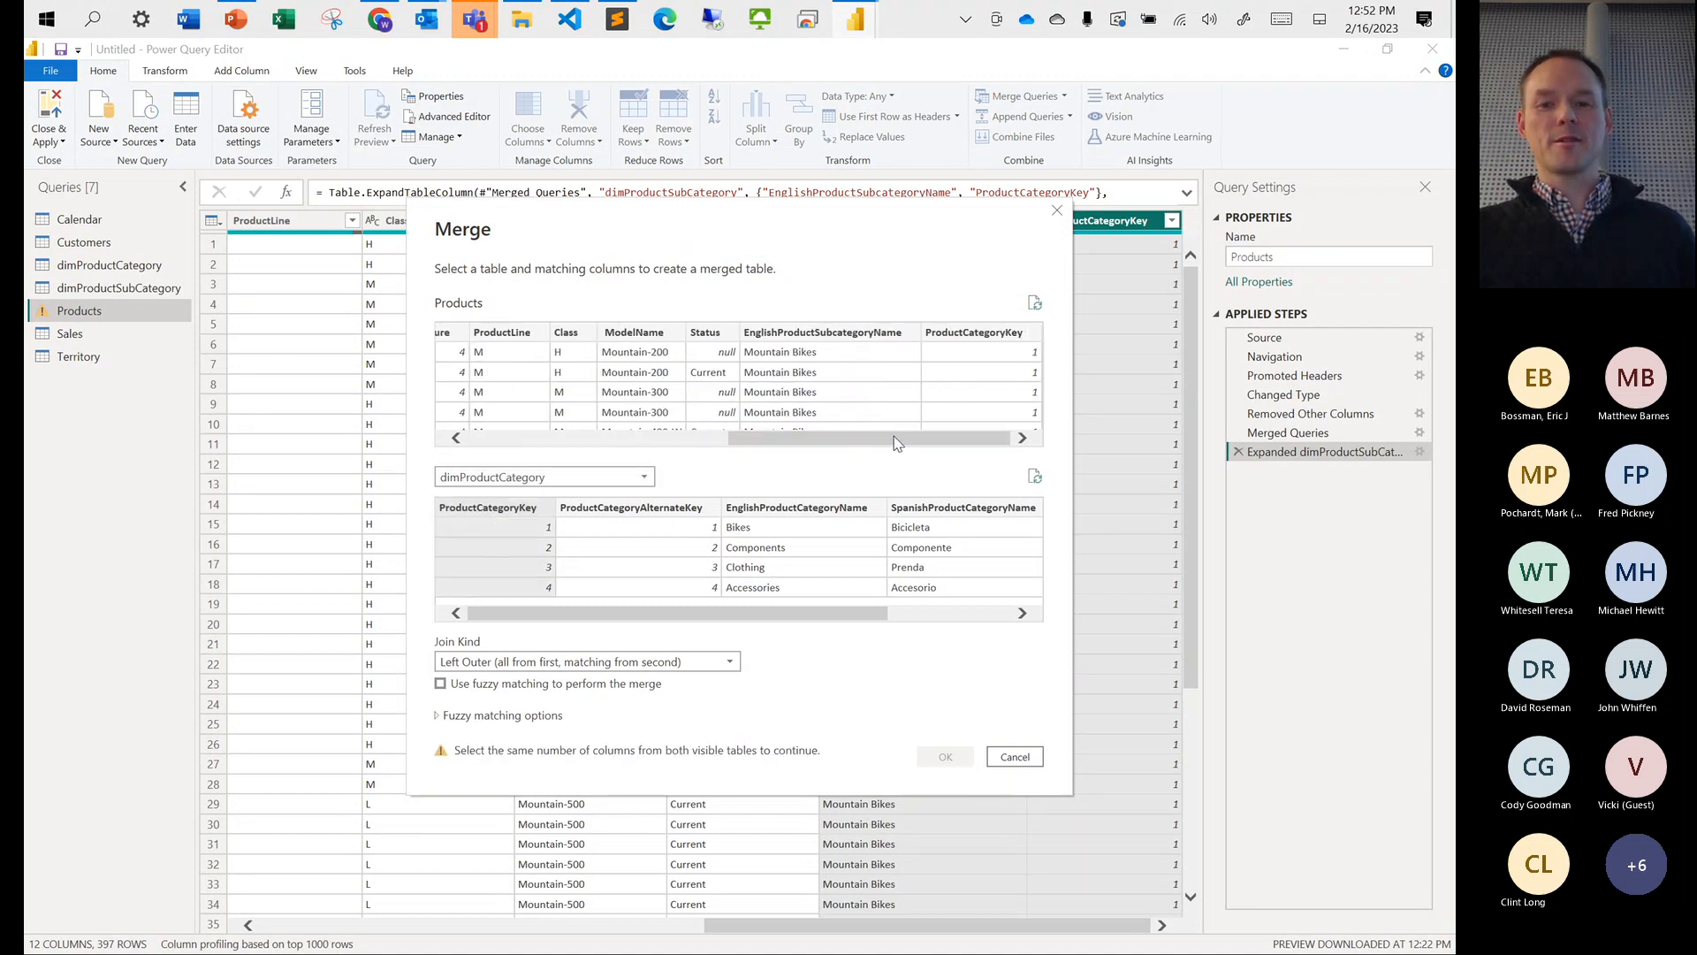
left_click(957, 336)
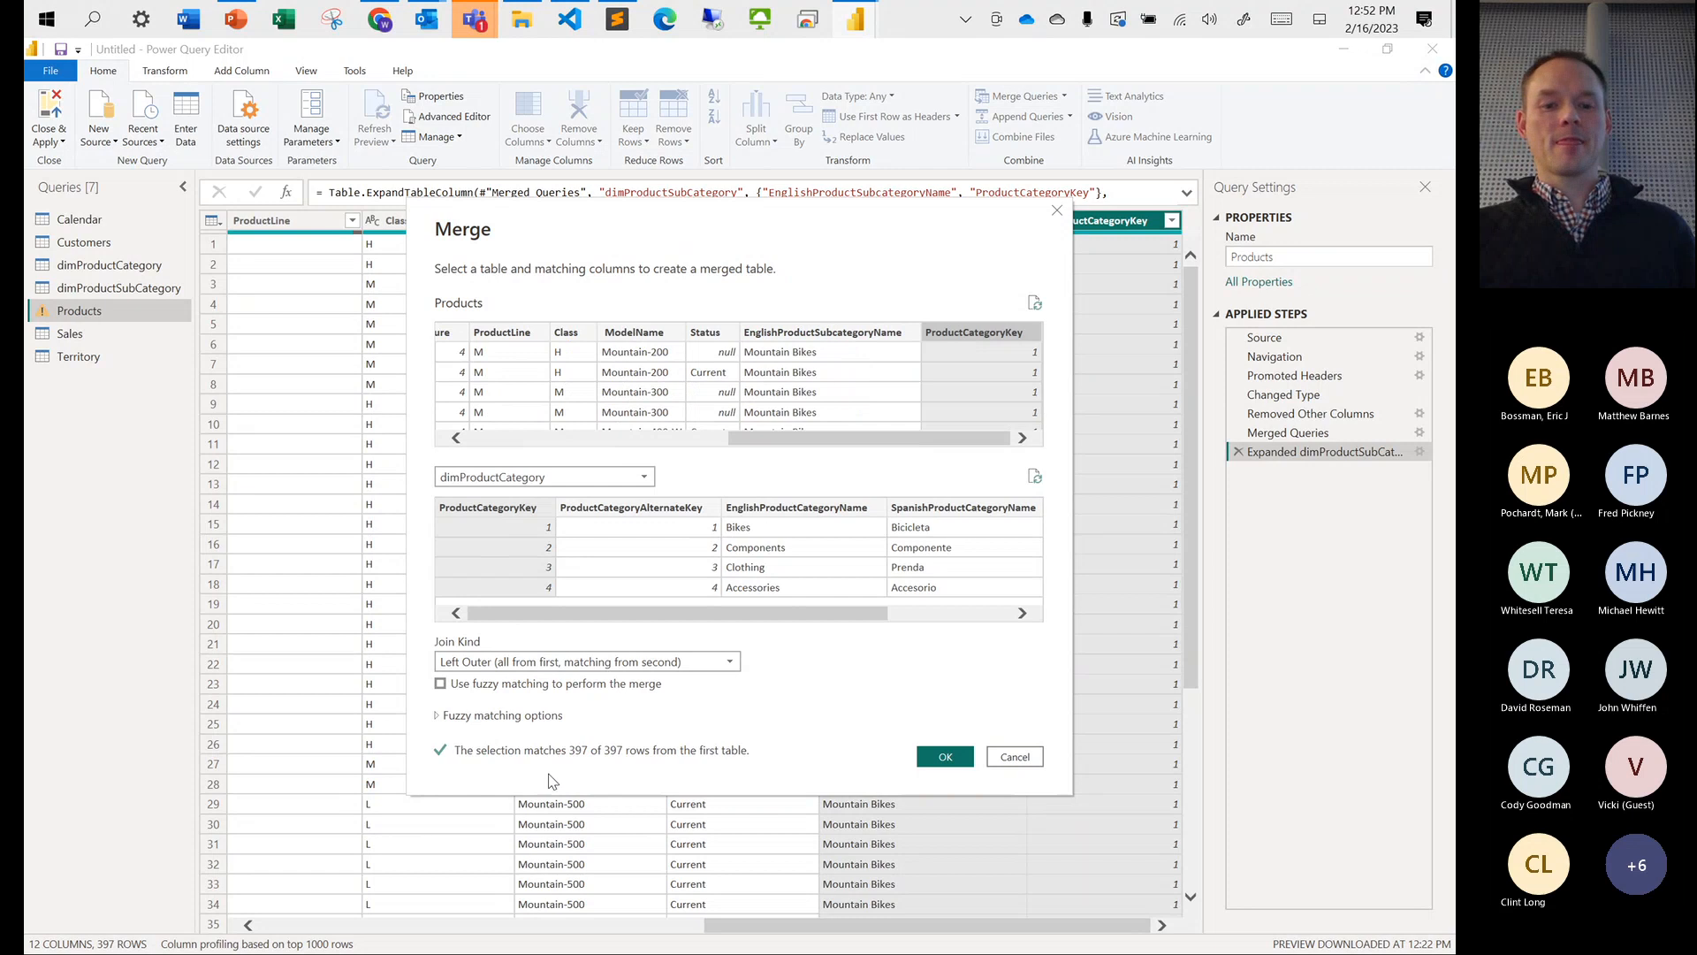
left_click(942, 756)
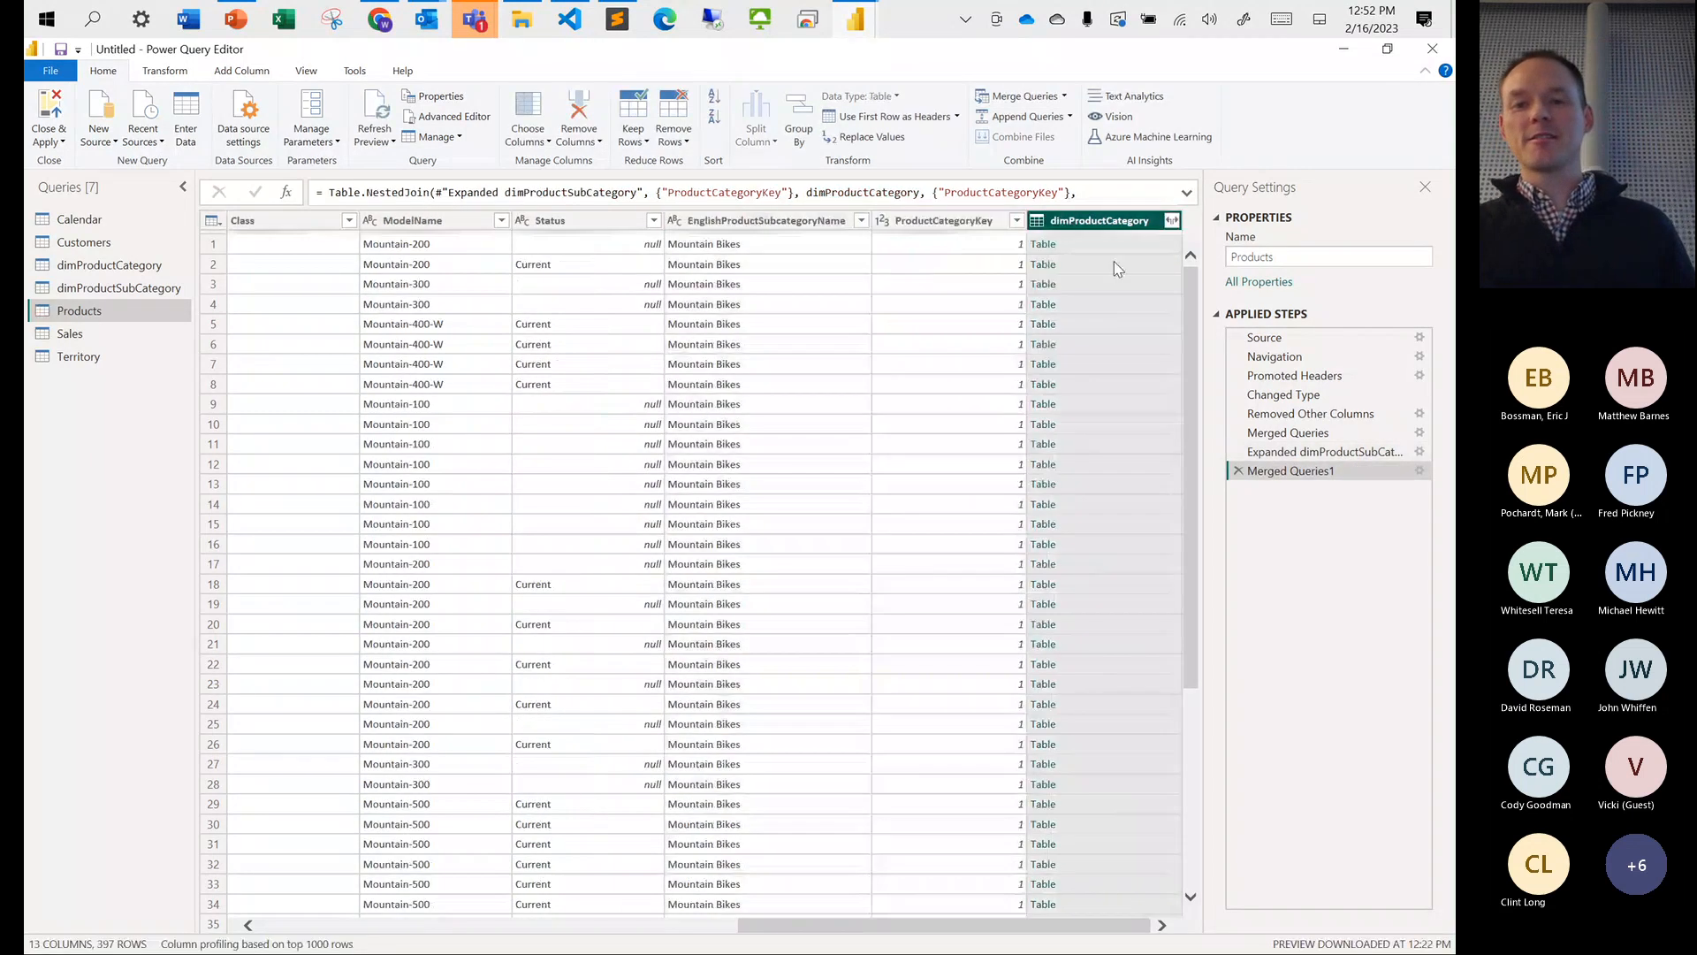
Expand the dimProductCategory column to only EnglishProductCategoryName, without the original column name as prefix
left_click(1171, 220)
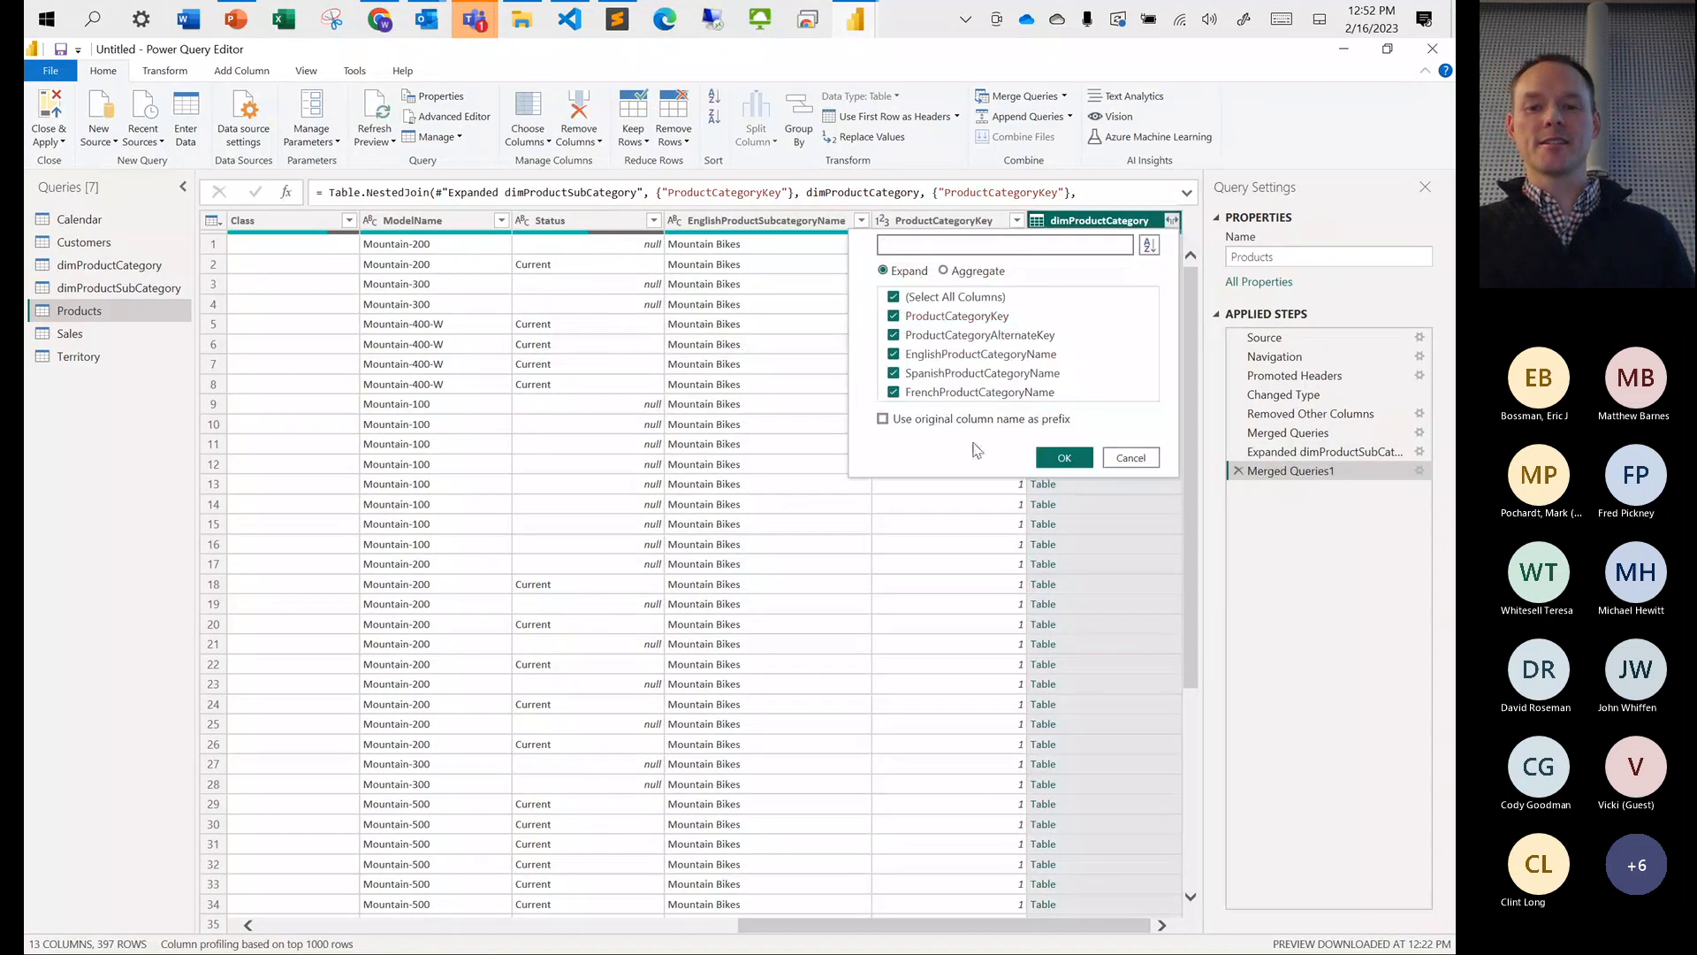
left_click(894, 297)
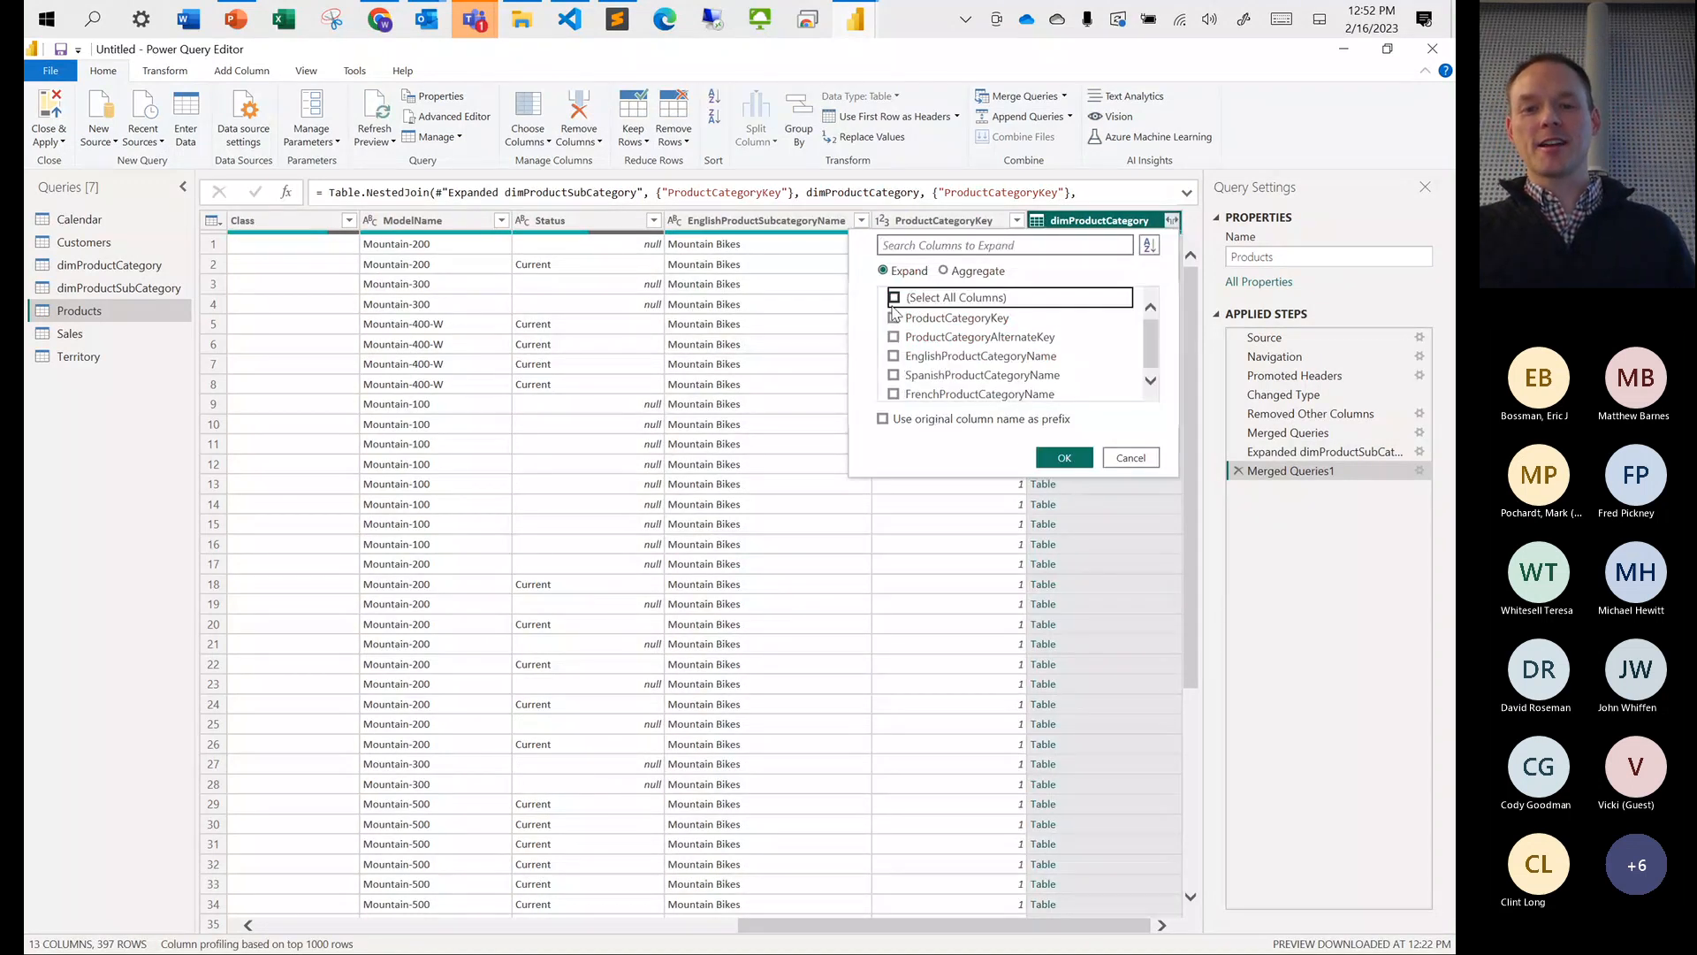
left_click(893, 355)
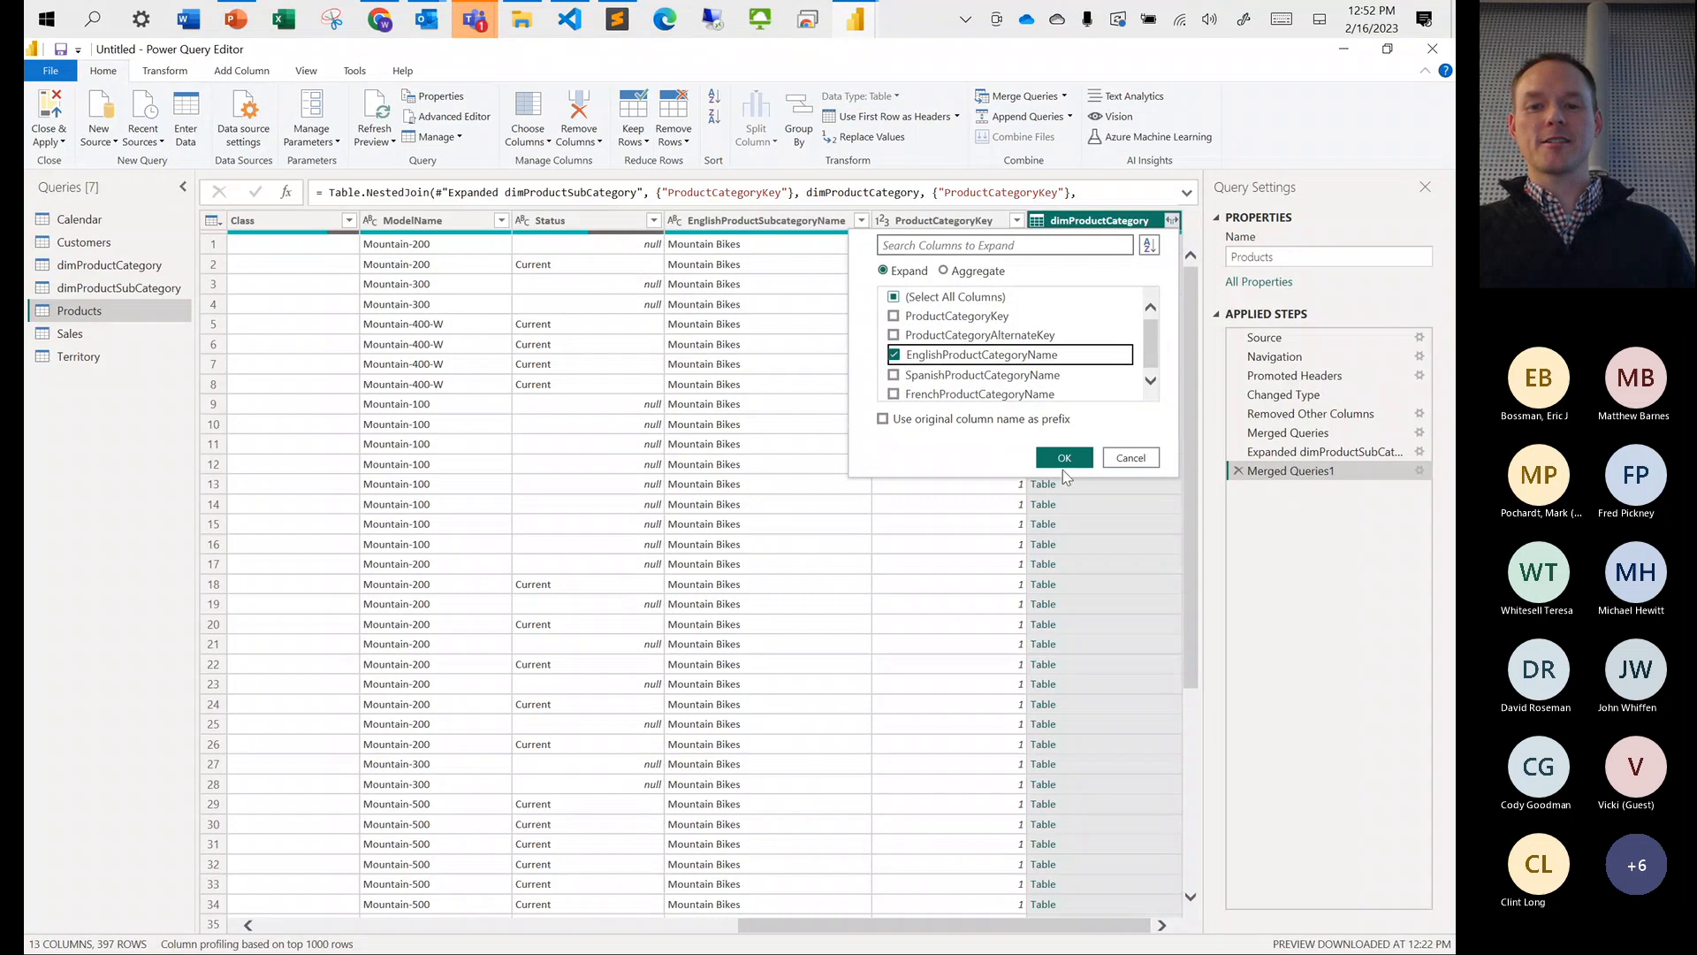
left_click(1065, 459)
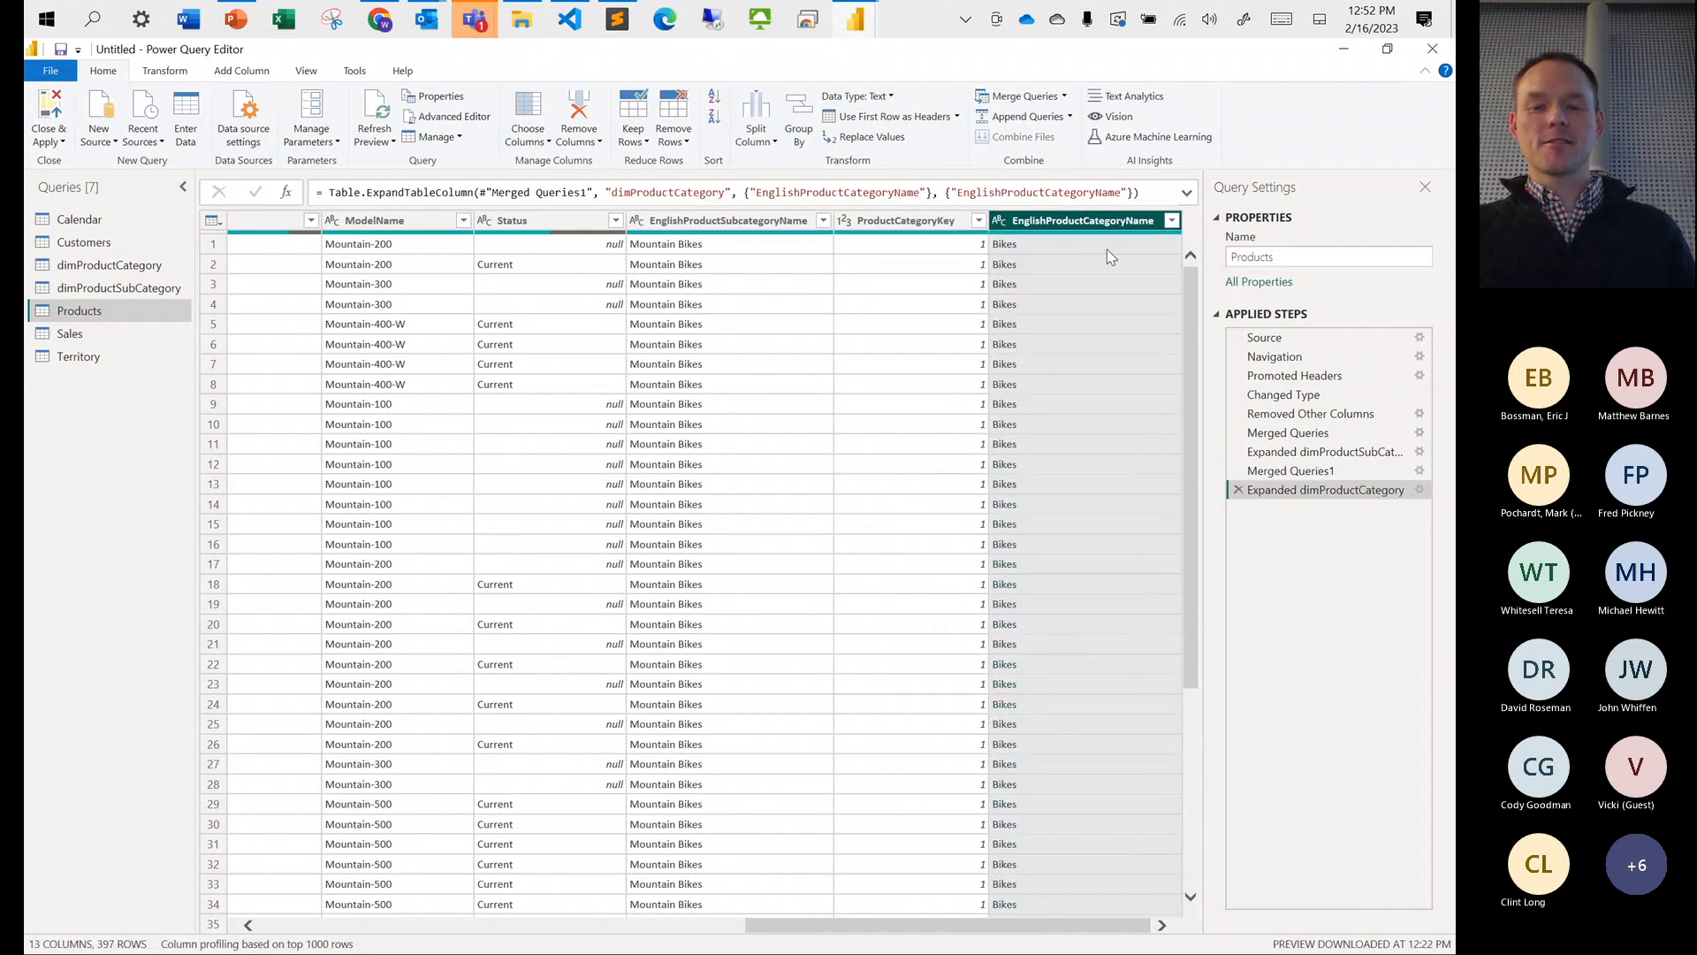
Rename the EnglishProductSubcategoryName column to ProductSubcategoryName
left_click(1079, 228)
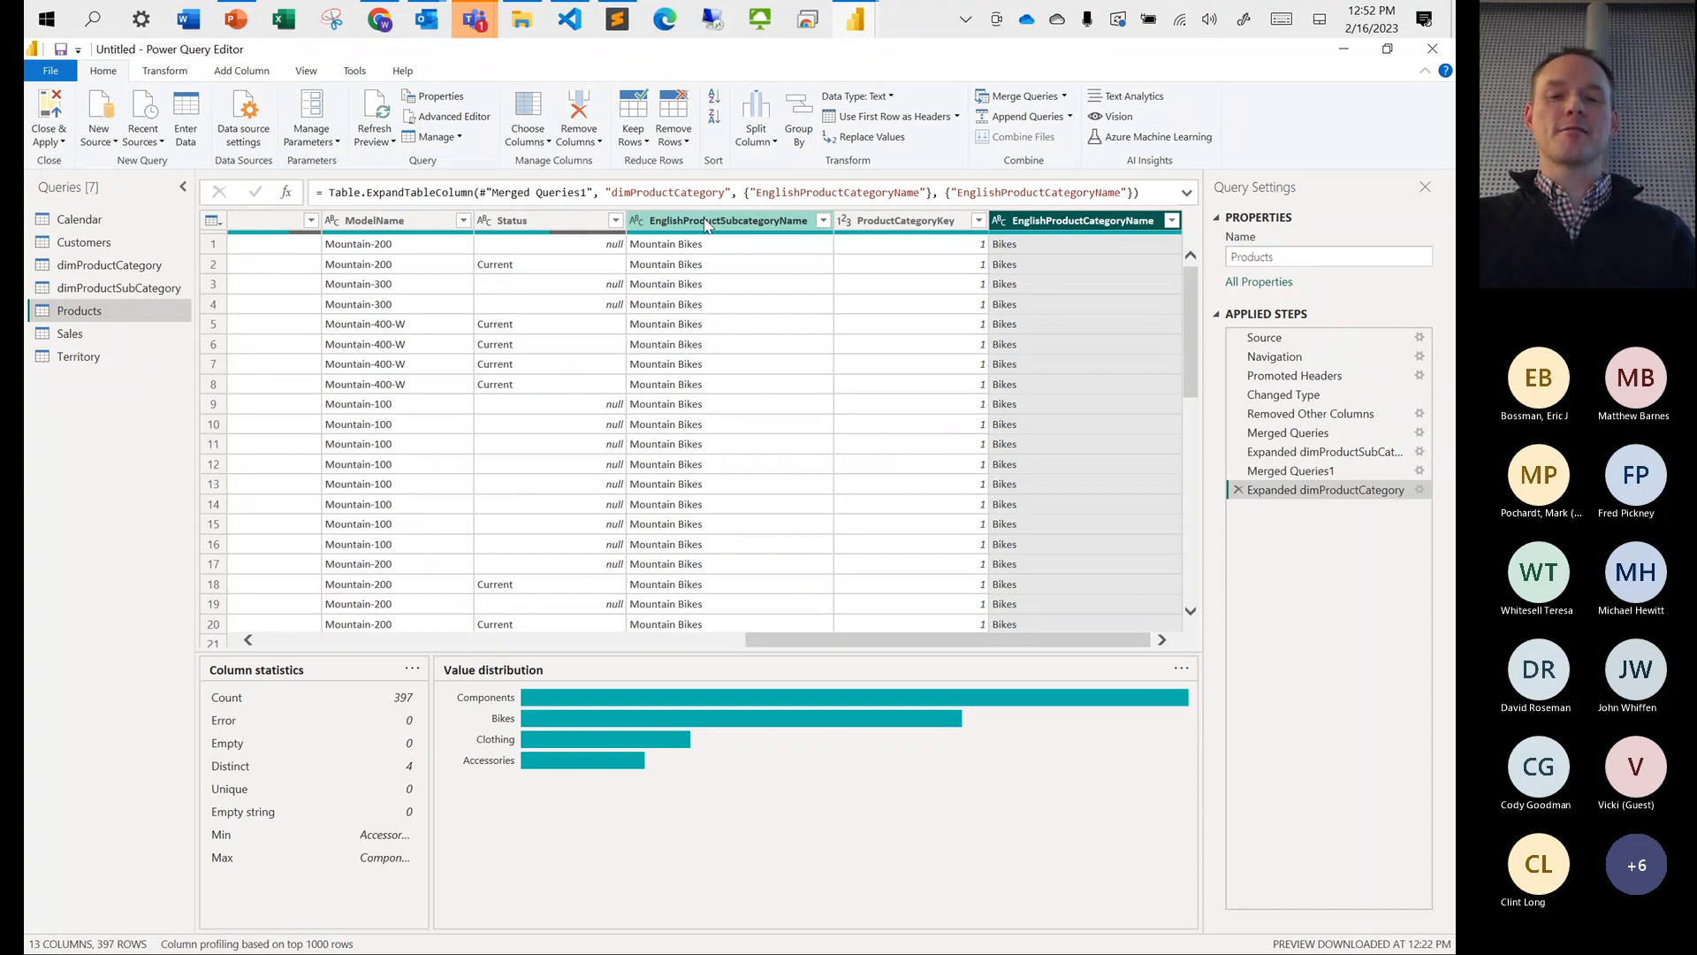
left_click(691, 222)
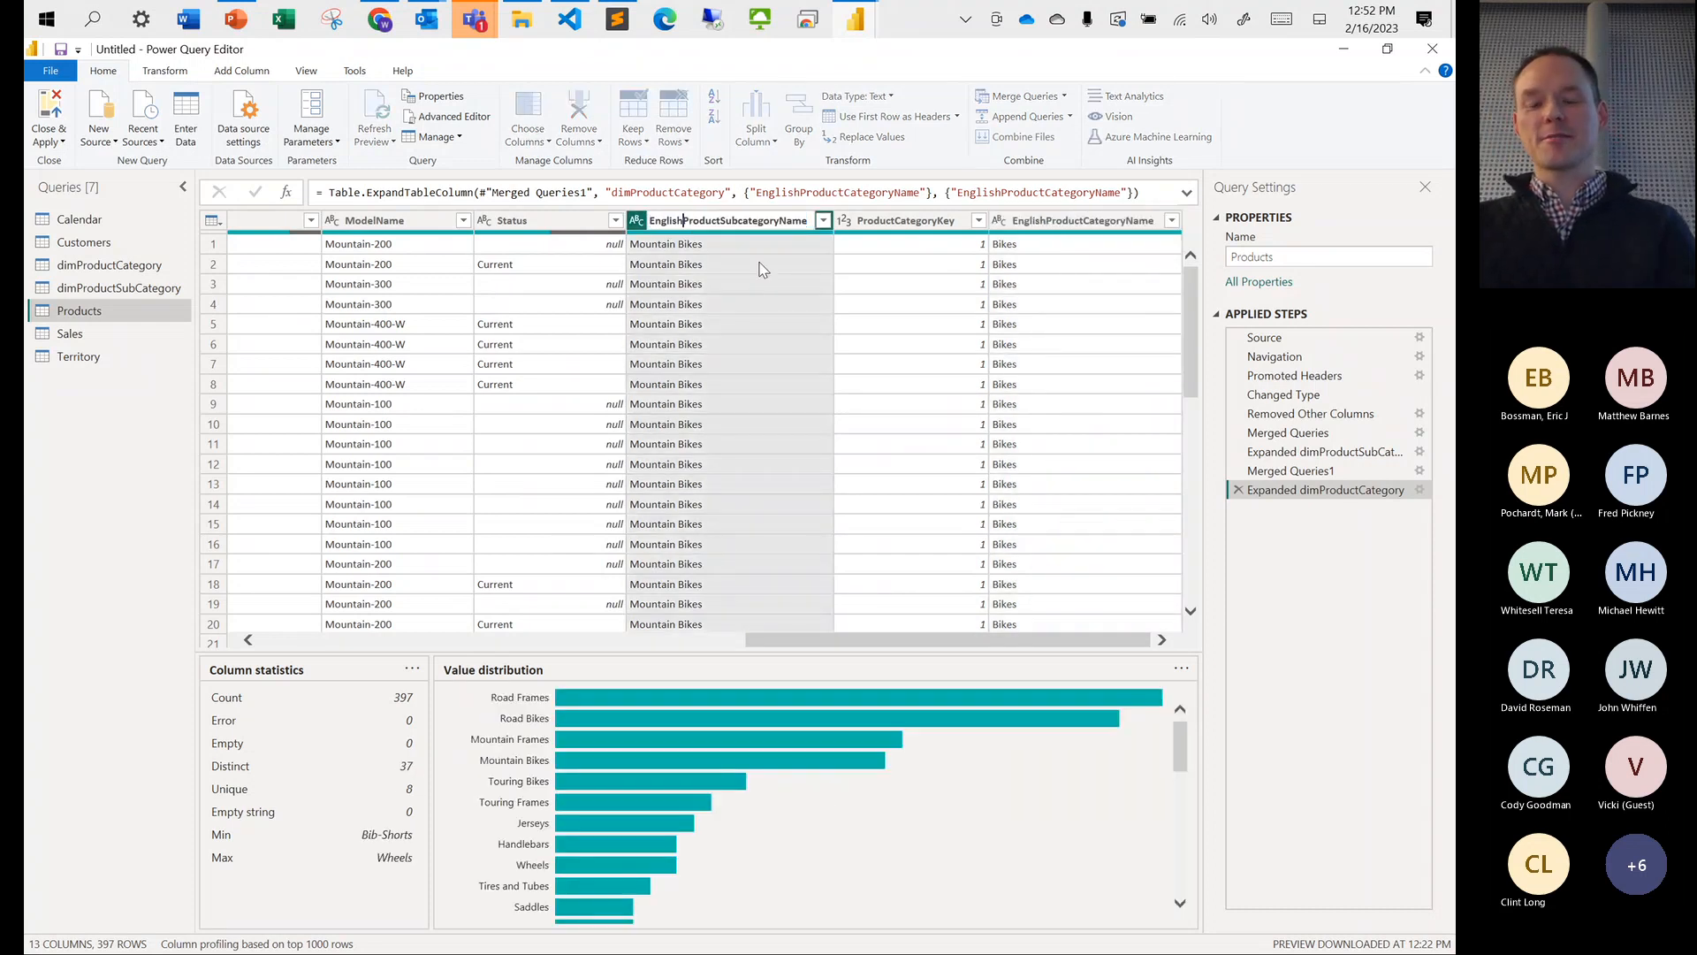
key("BackSpace")
key("BackSpace")
key("BackSpace")
key("BackSpace")
key("BackSpace")
key("BackSpace")
key("BackSpace")
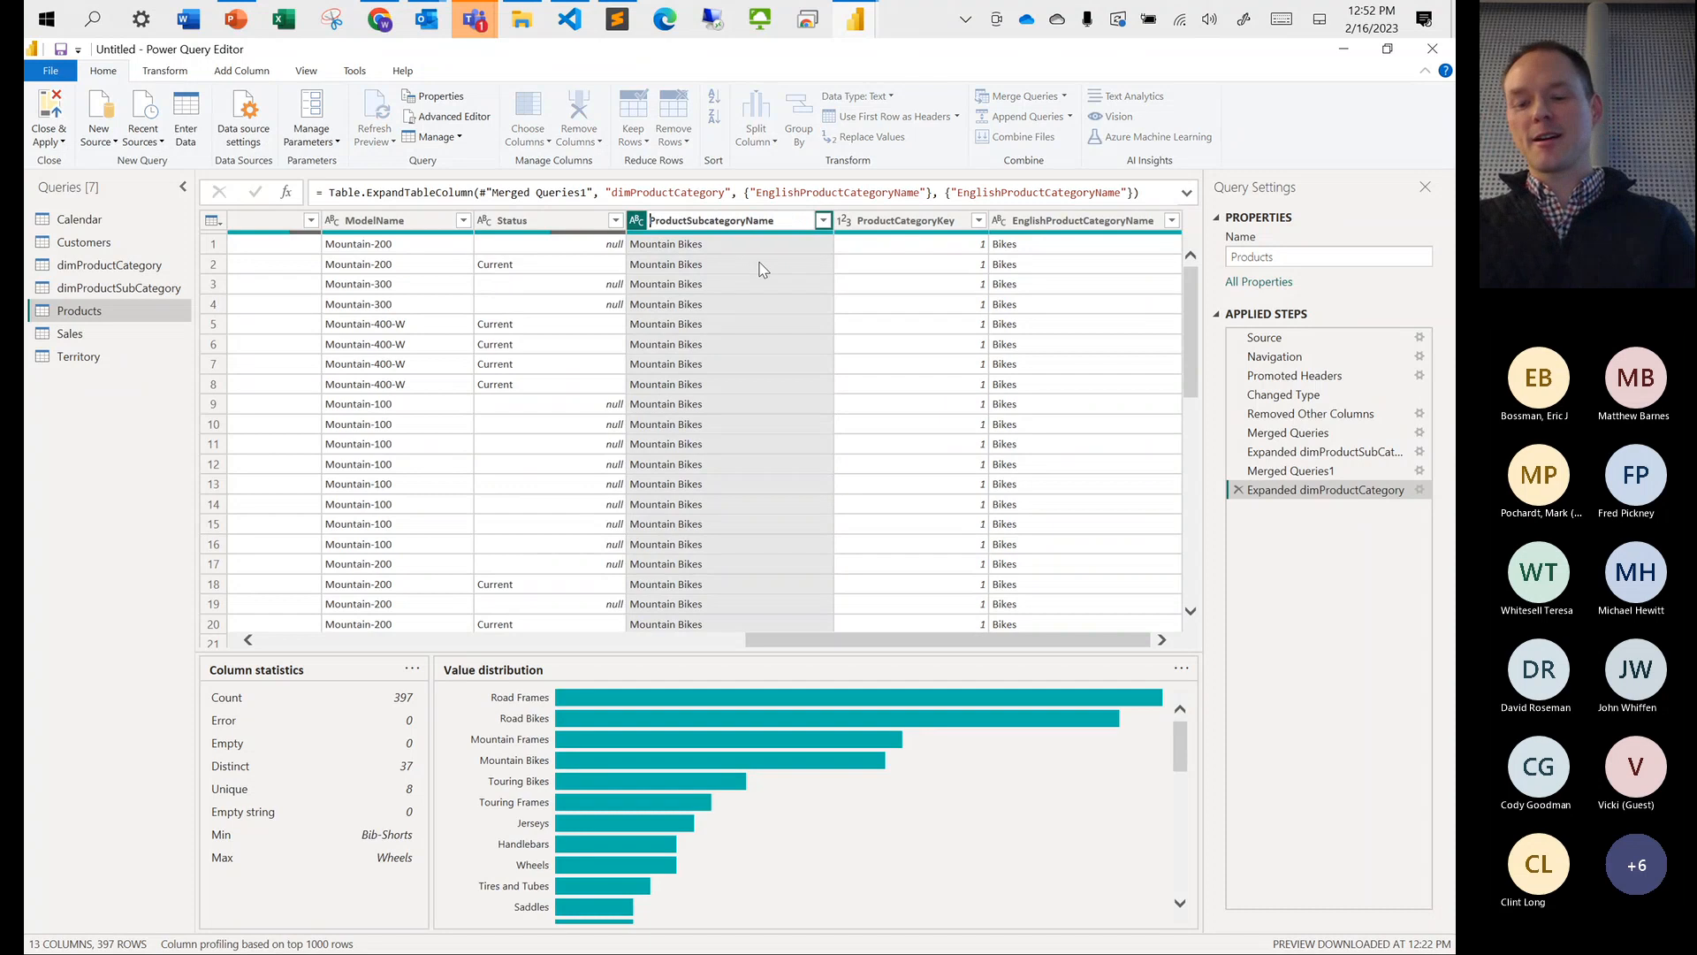
key("Return")
Rename the EnglishProductCategoryName column to ProductCategoryName
left_click(1072, 223)
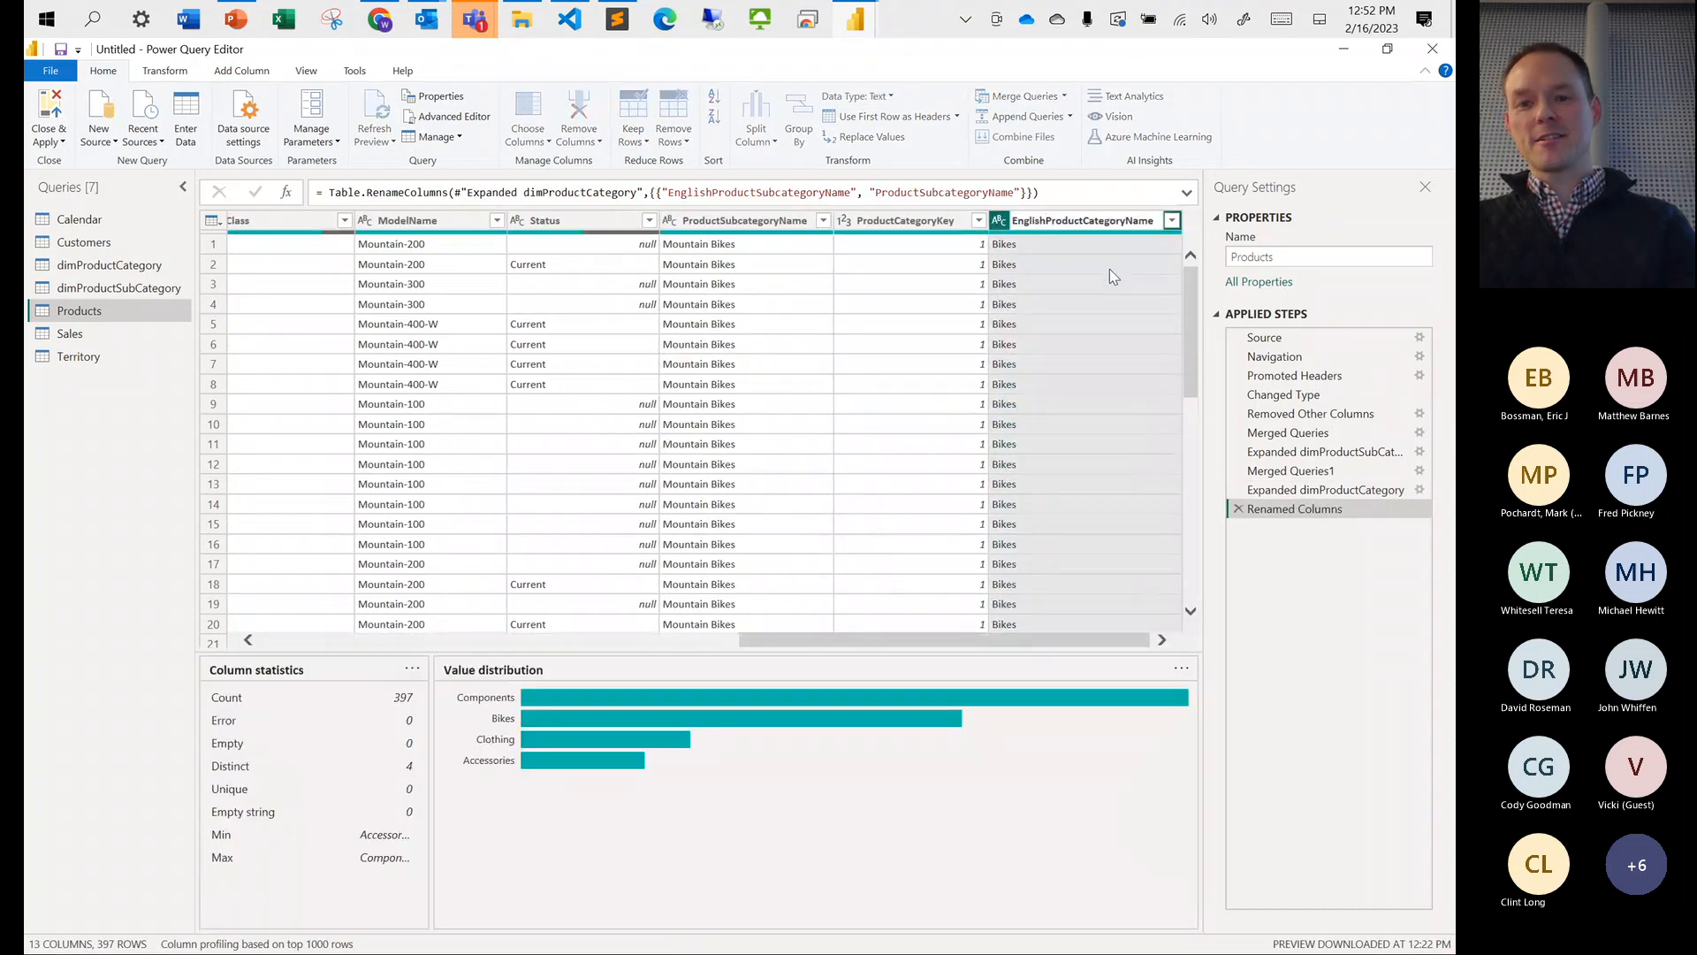
key("BackSpace")
key("BackSpace")
key("BackSpace")
key("BackSpace")
key("BackSpace")
key("BackSpace")
key("BackSpace")
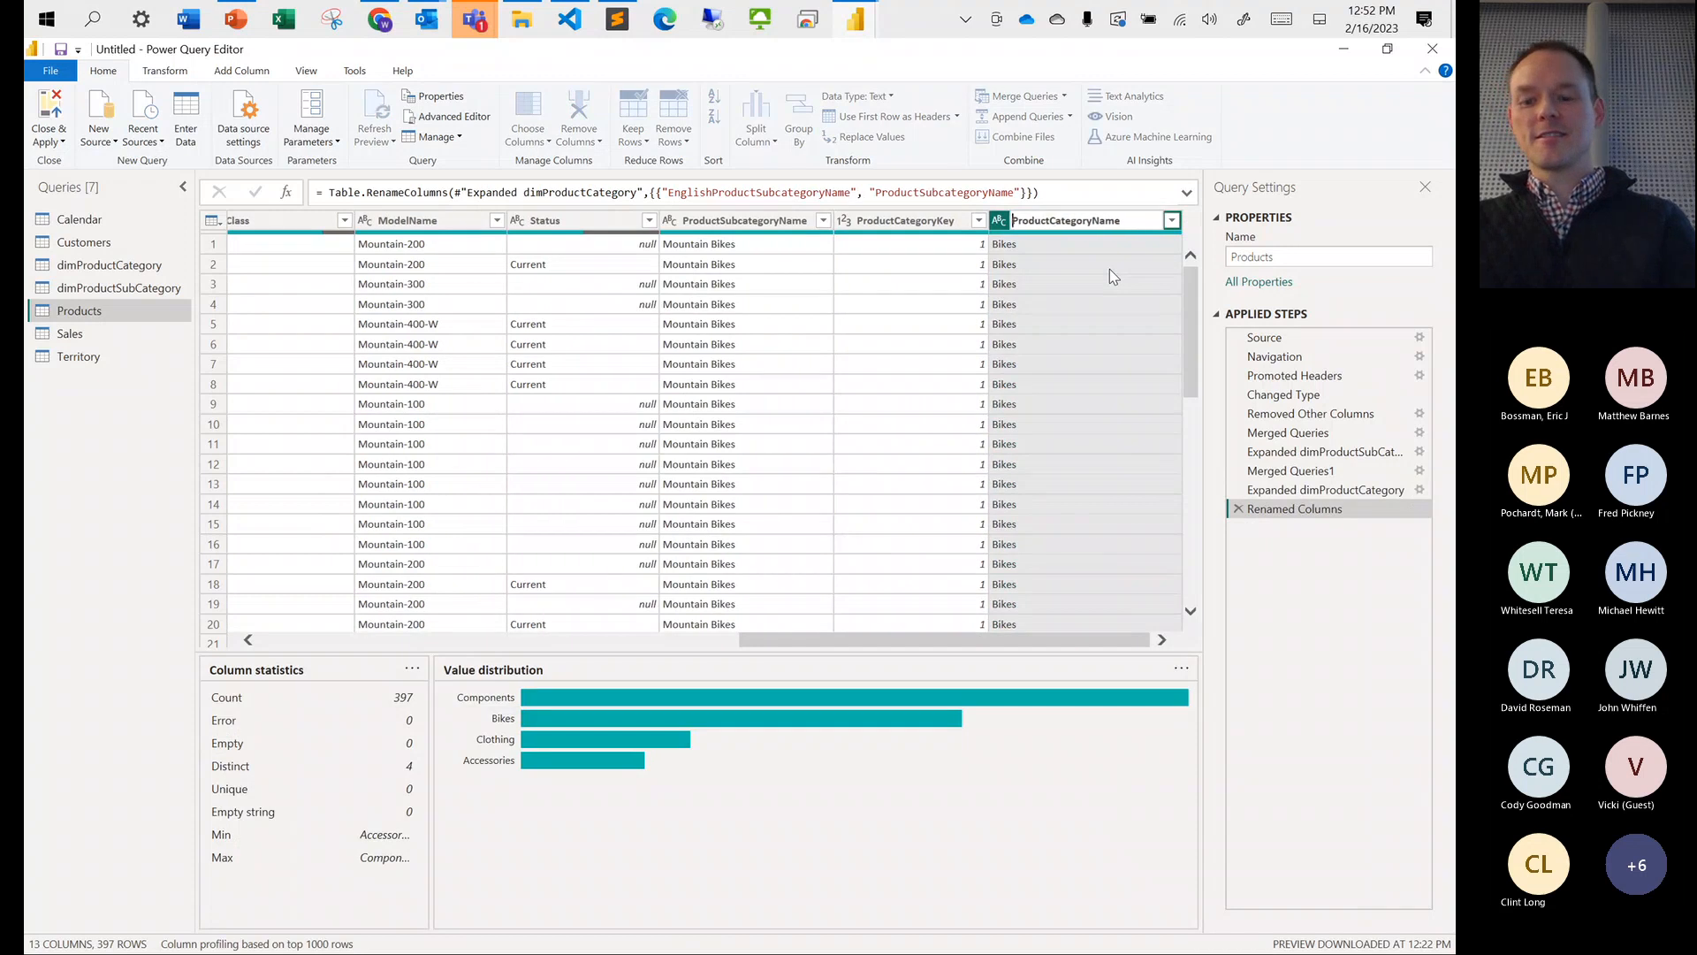
key("Return")
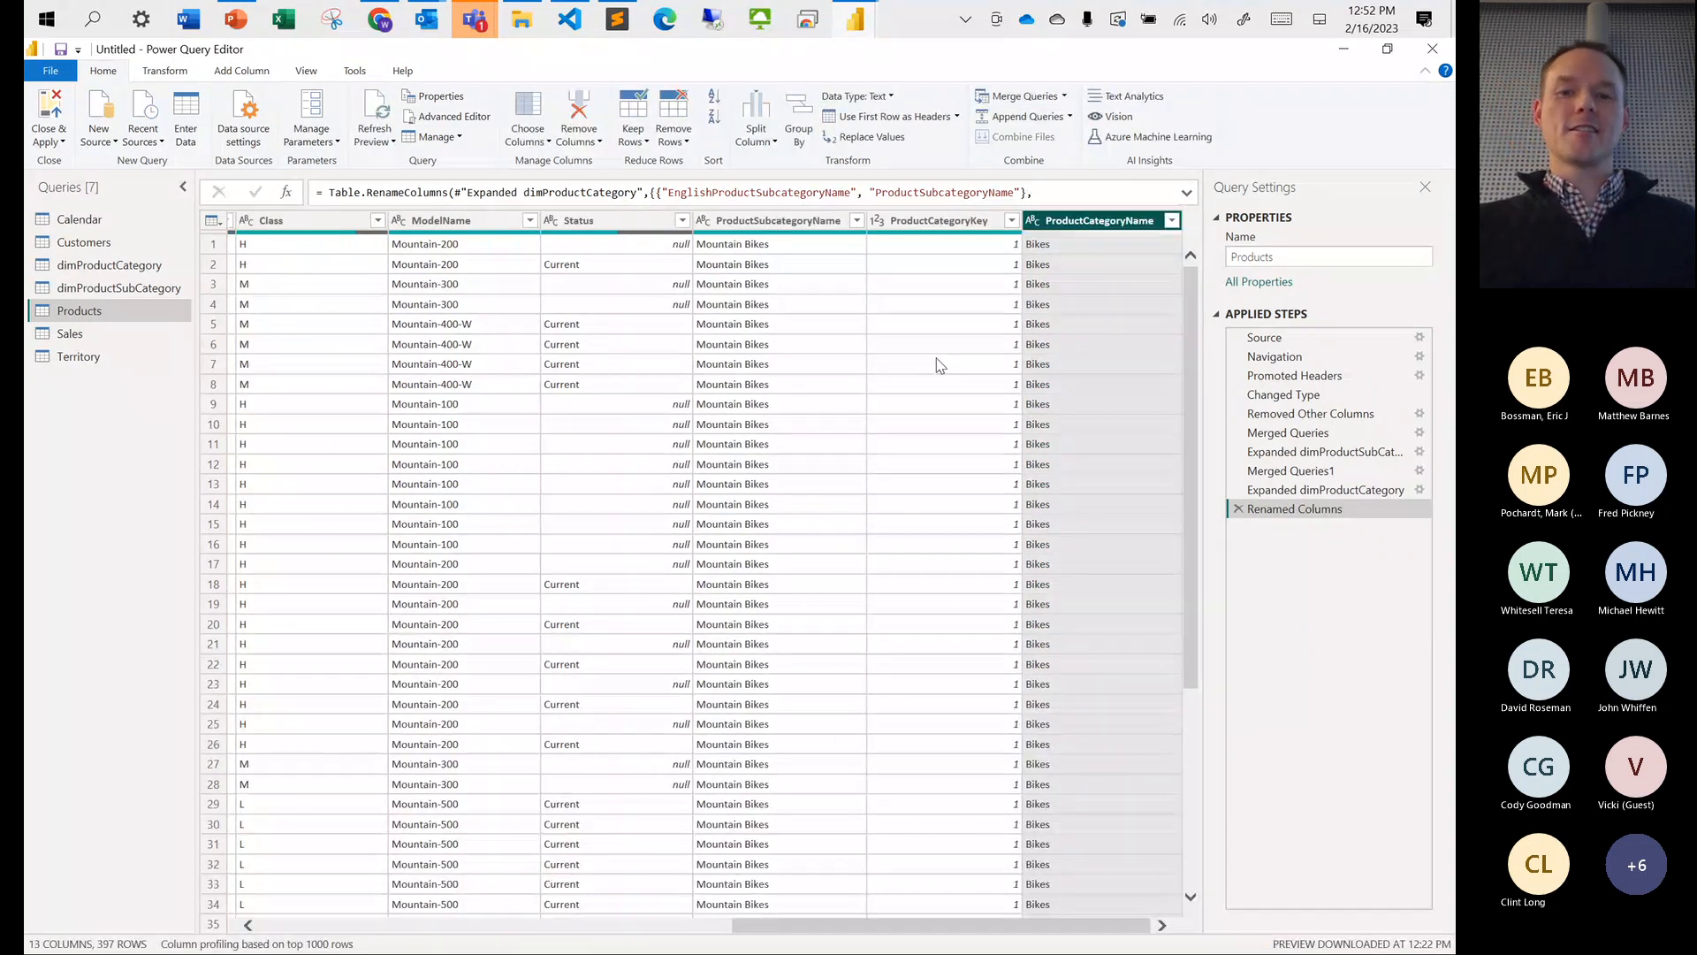
Remove the ProductCategoryKey and ProductSubcategoryKey columns from the Products query
left_click(941, 221)
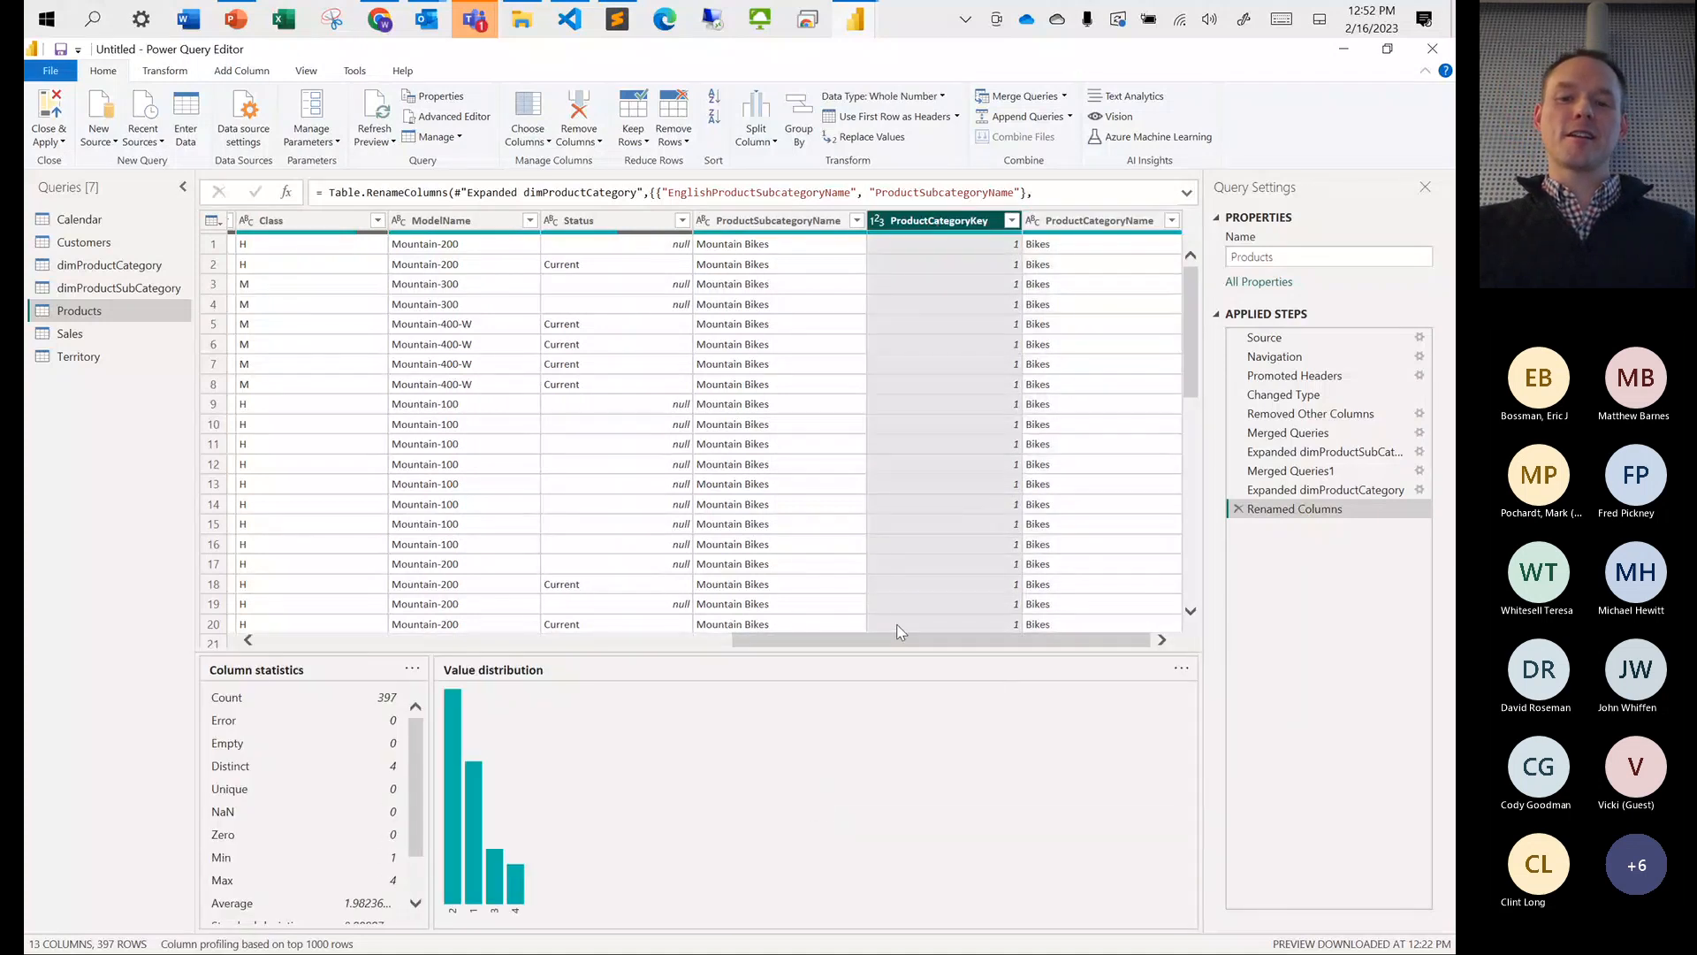
left_click_drag(898, 640, 329, 695)
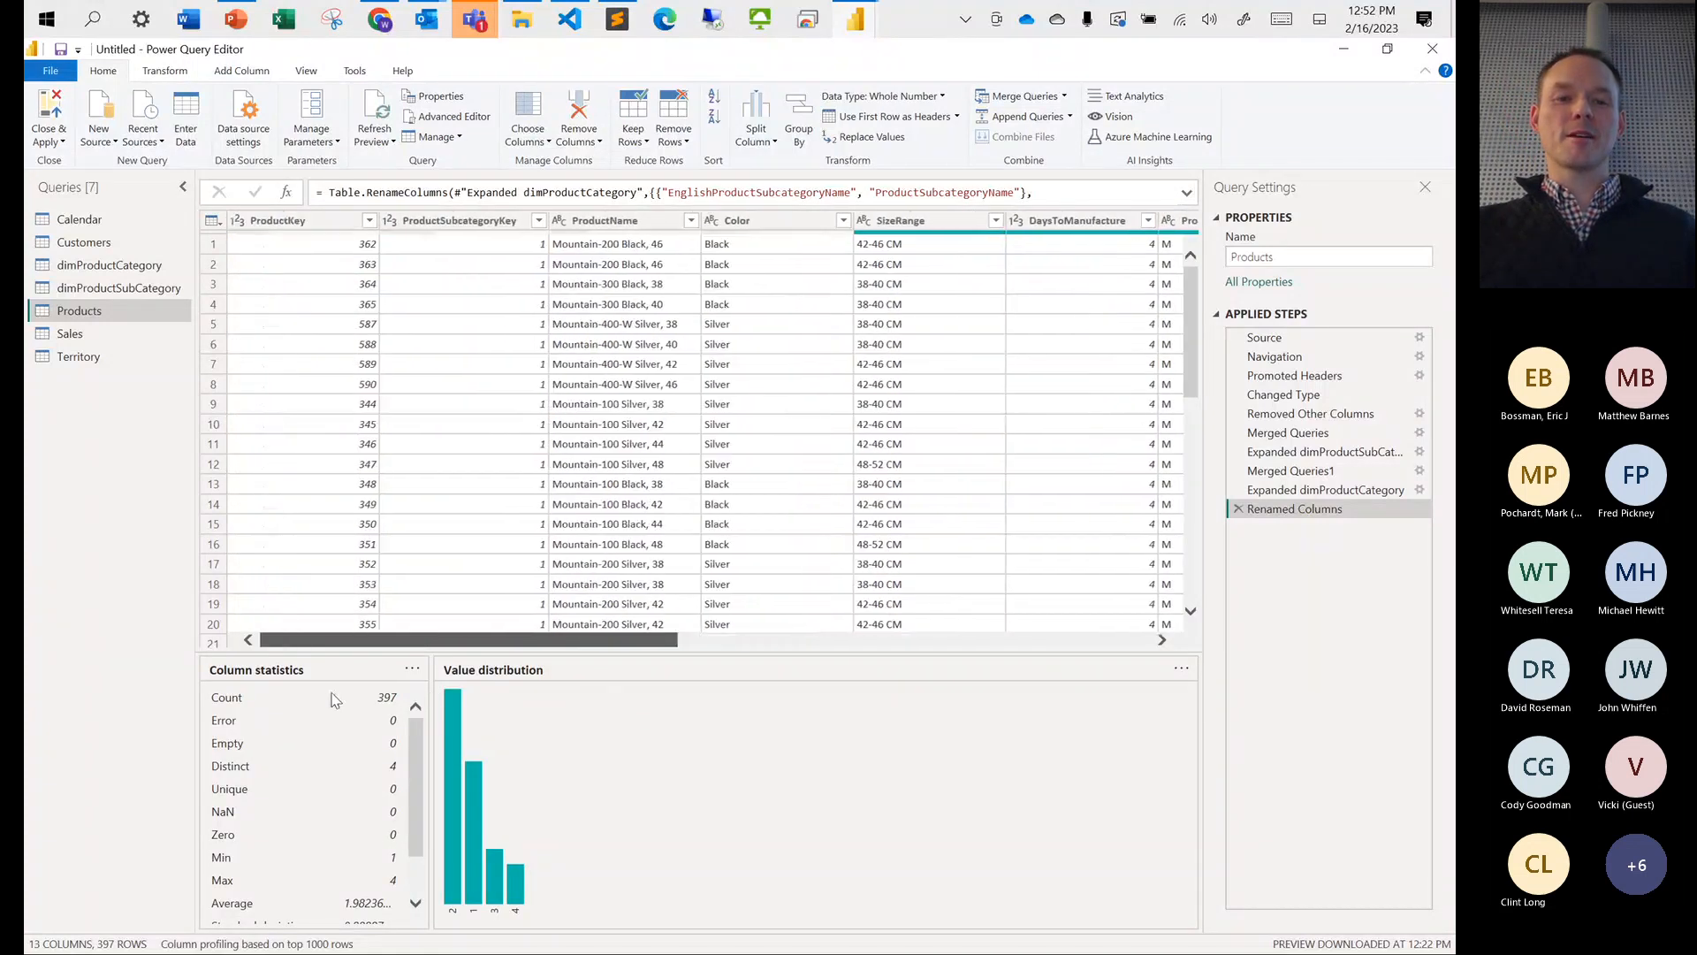
left_click(454, 222)
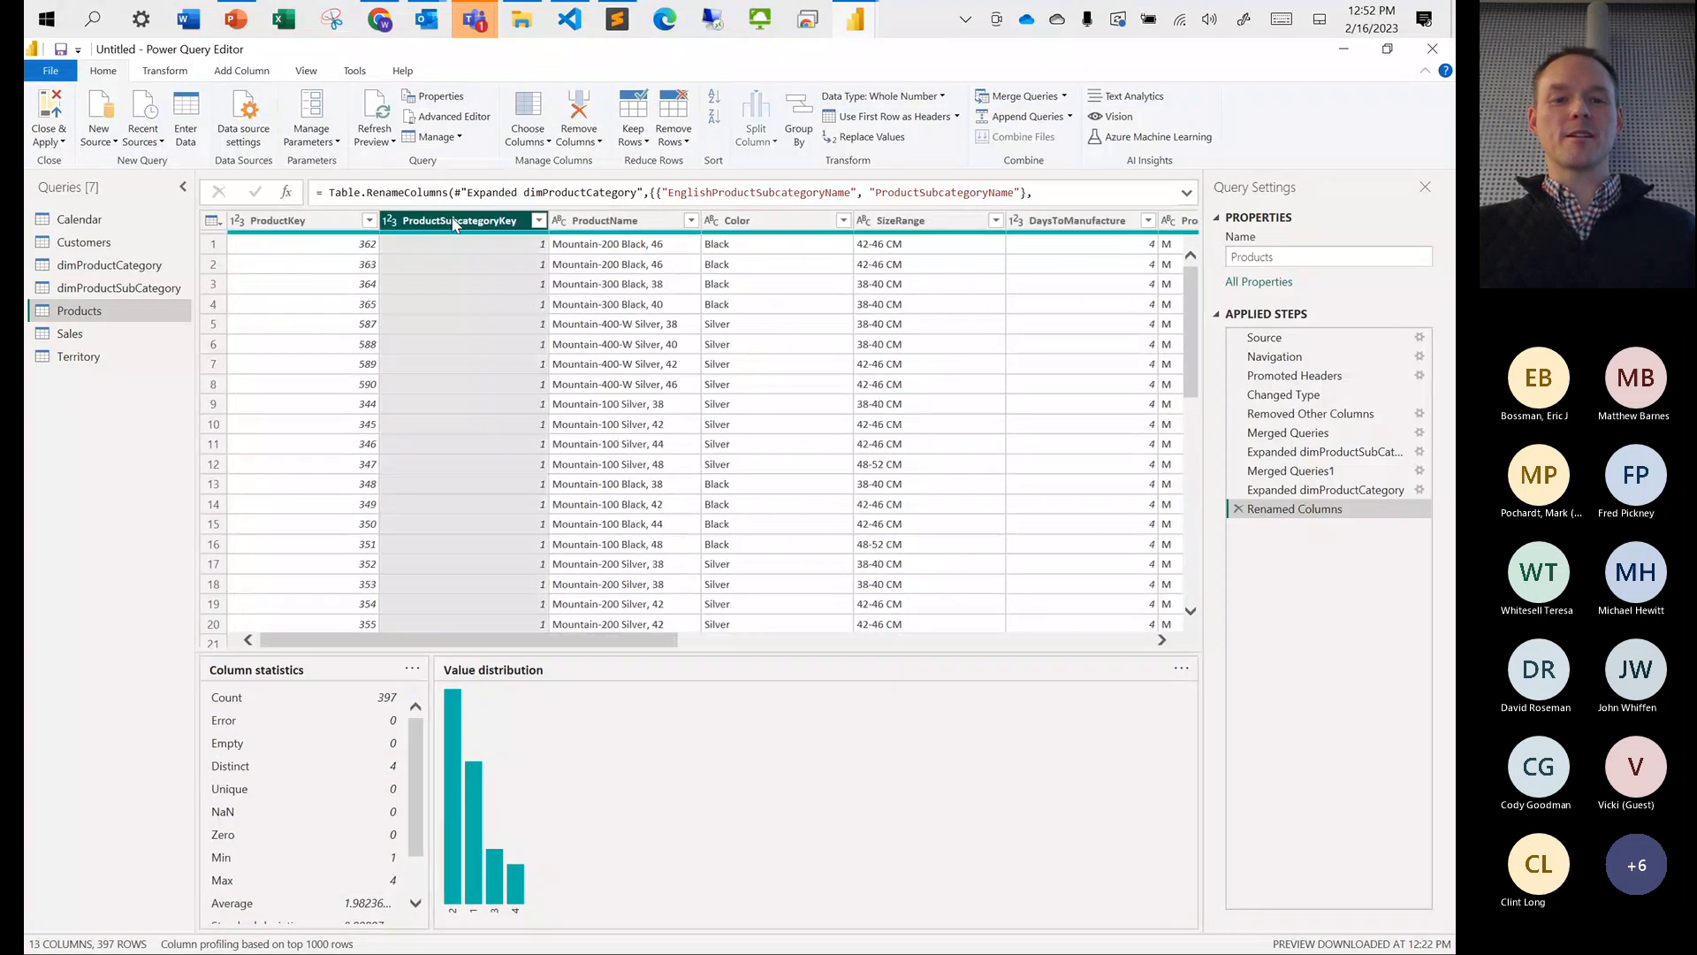
right_click(454, 224)
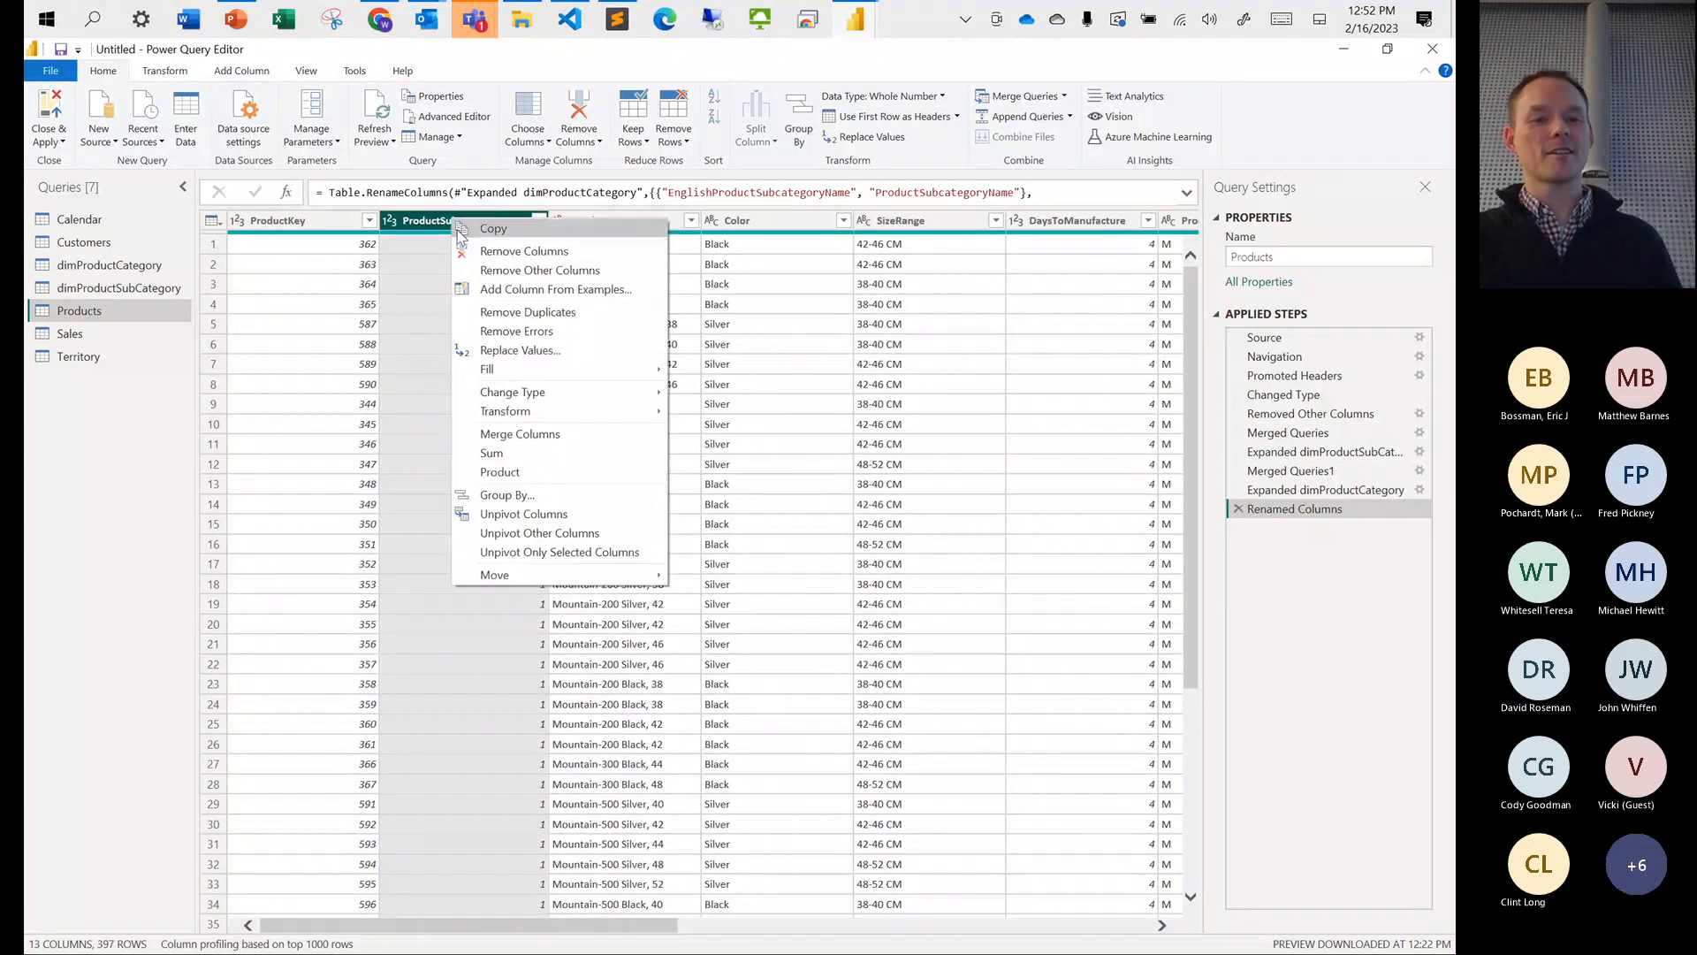
left_click(508, 253)
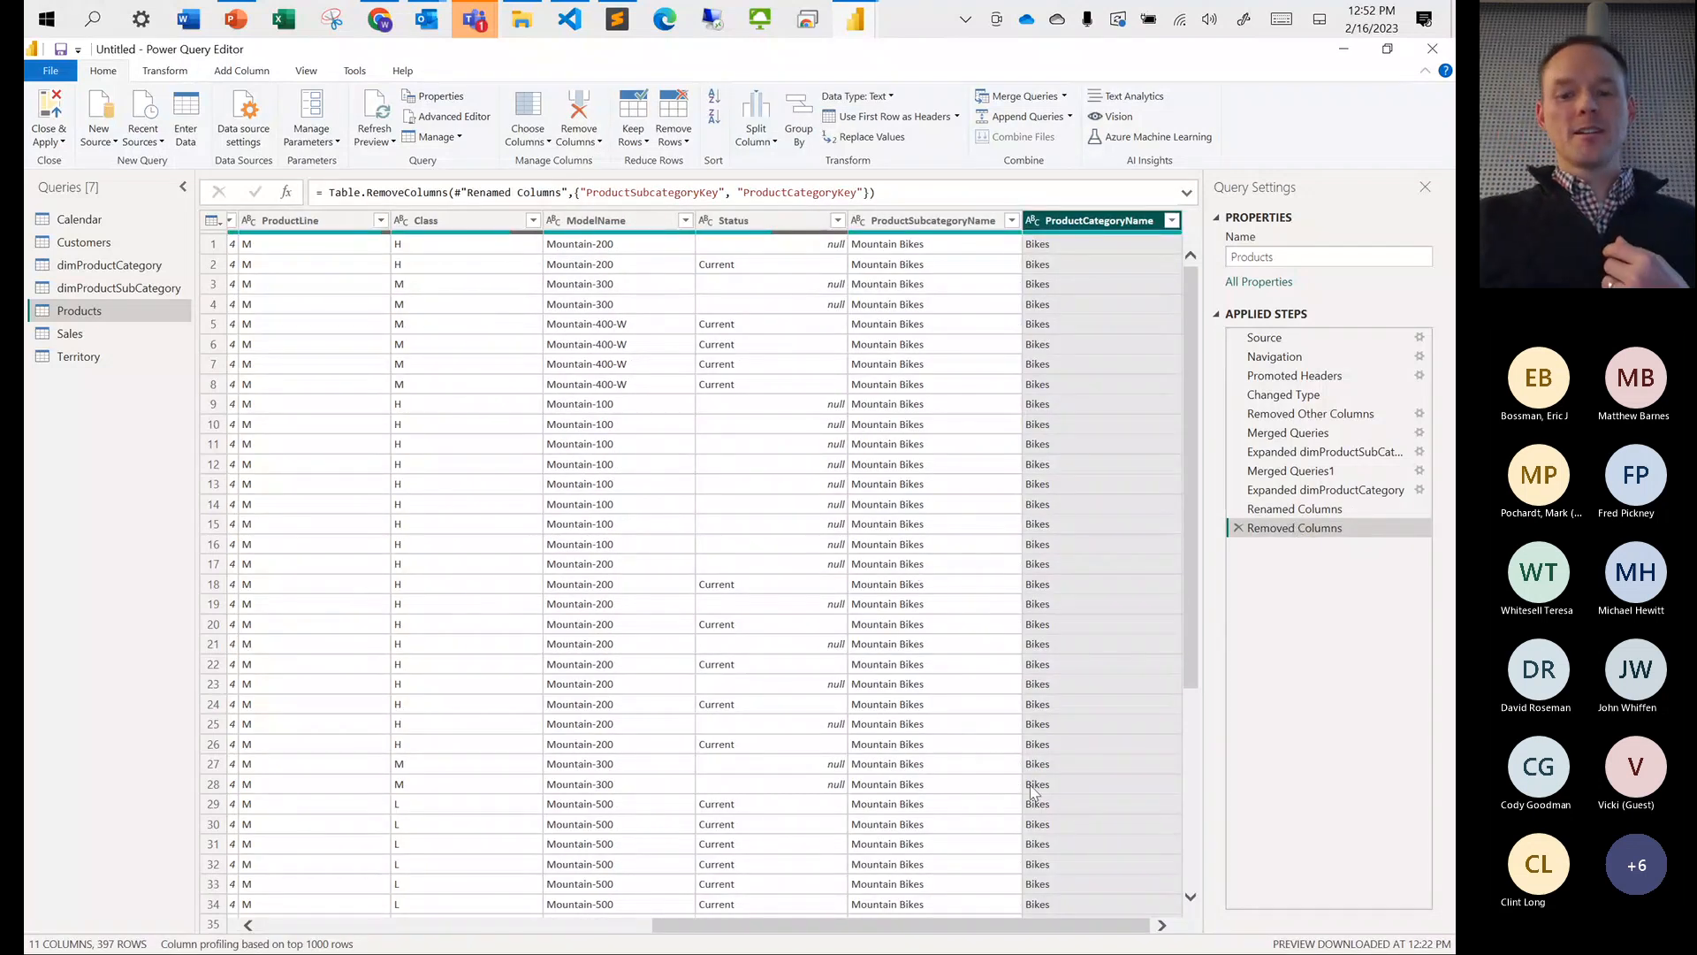
left_click_drag(914, 928, 523, 927)
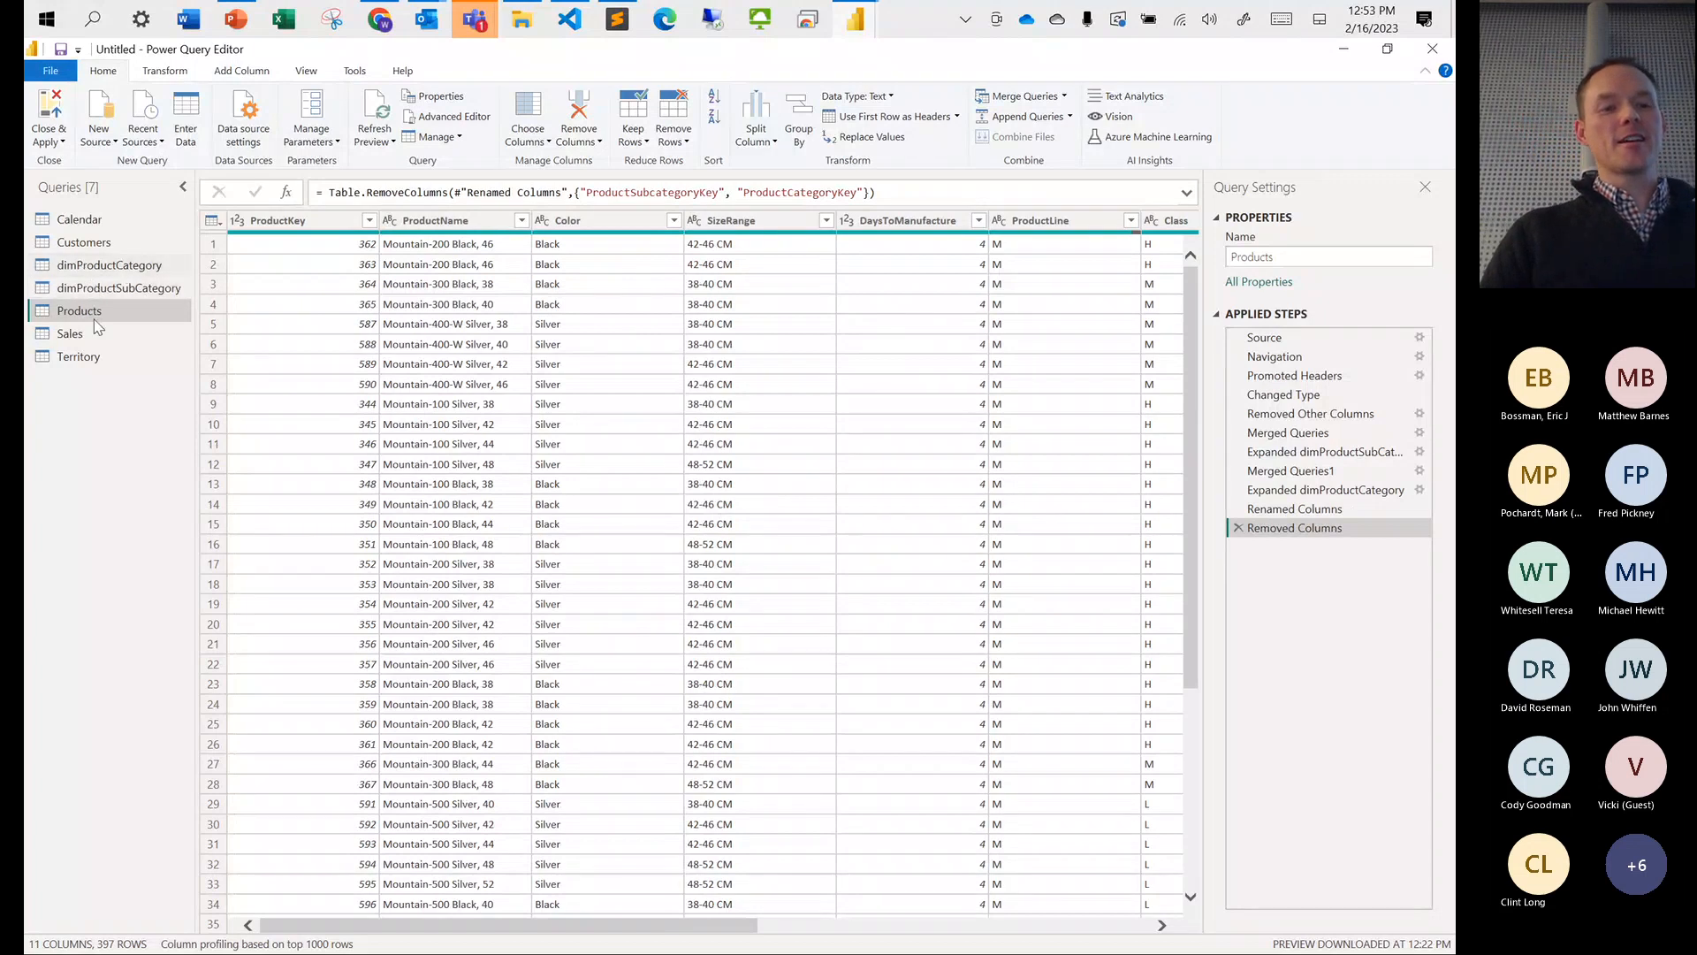
Disable loading of the dimProductCategory and dimProductSubCategory queries, and return to Products to show its merged name columns
right_click(106, 274)
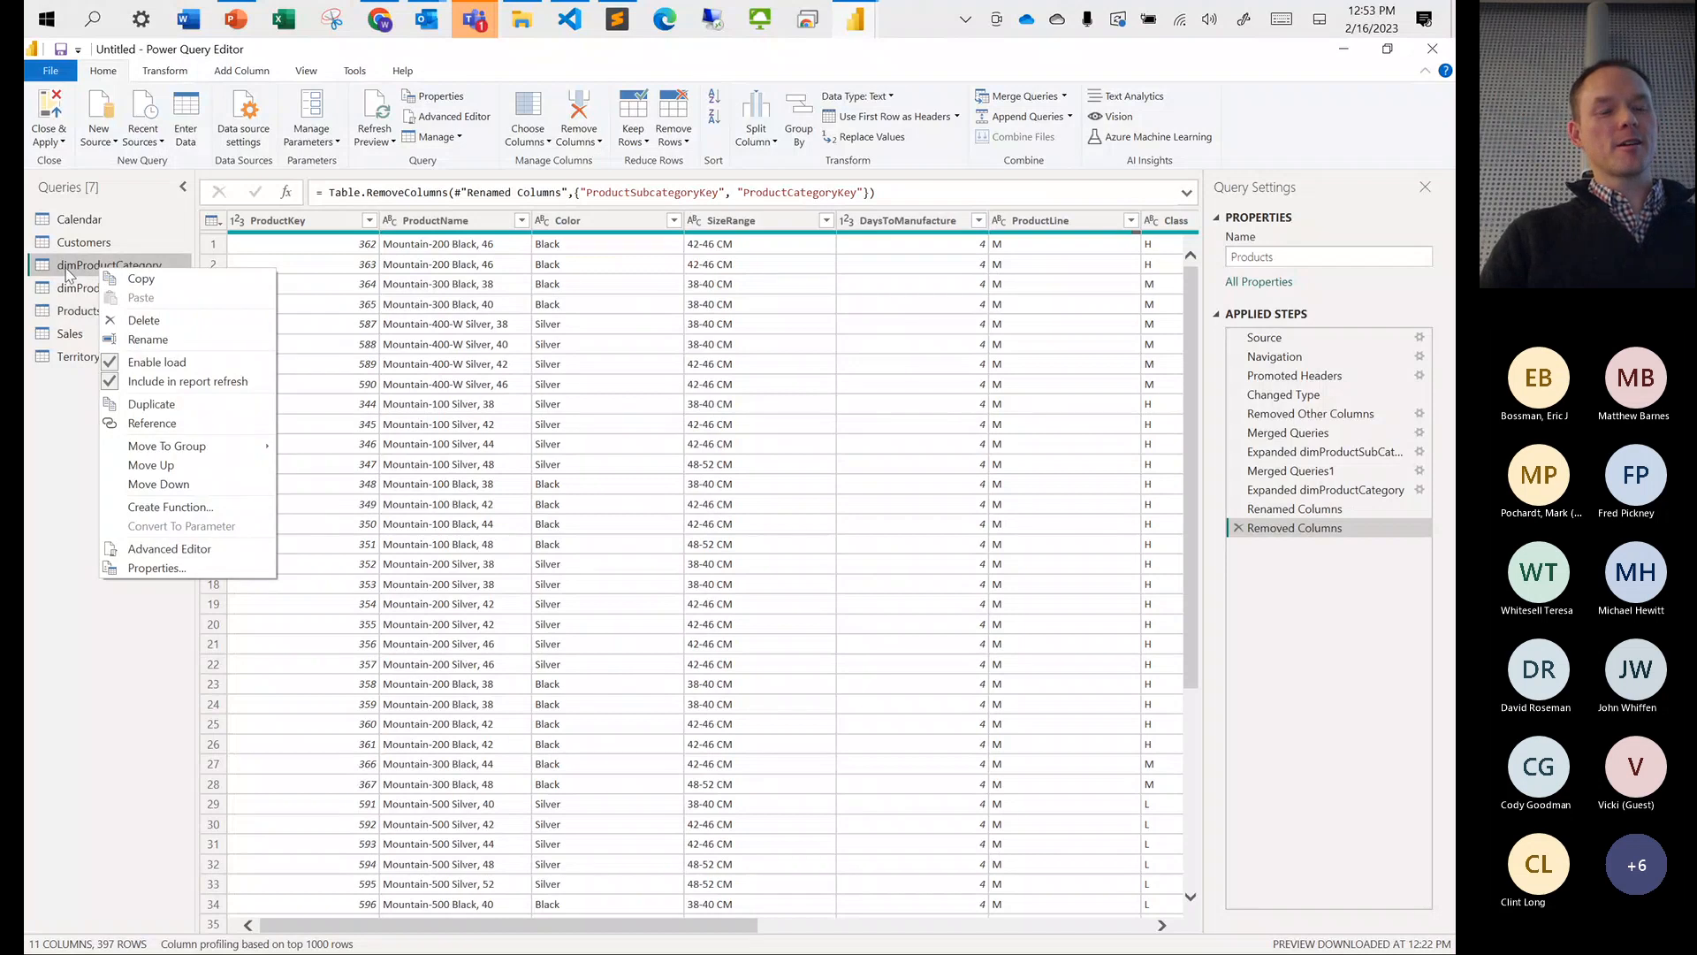
left_click(157, 363)
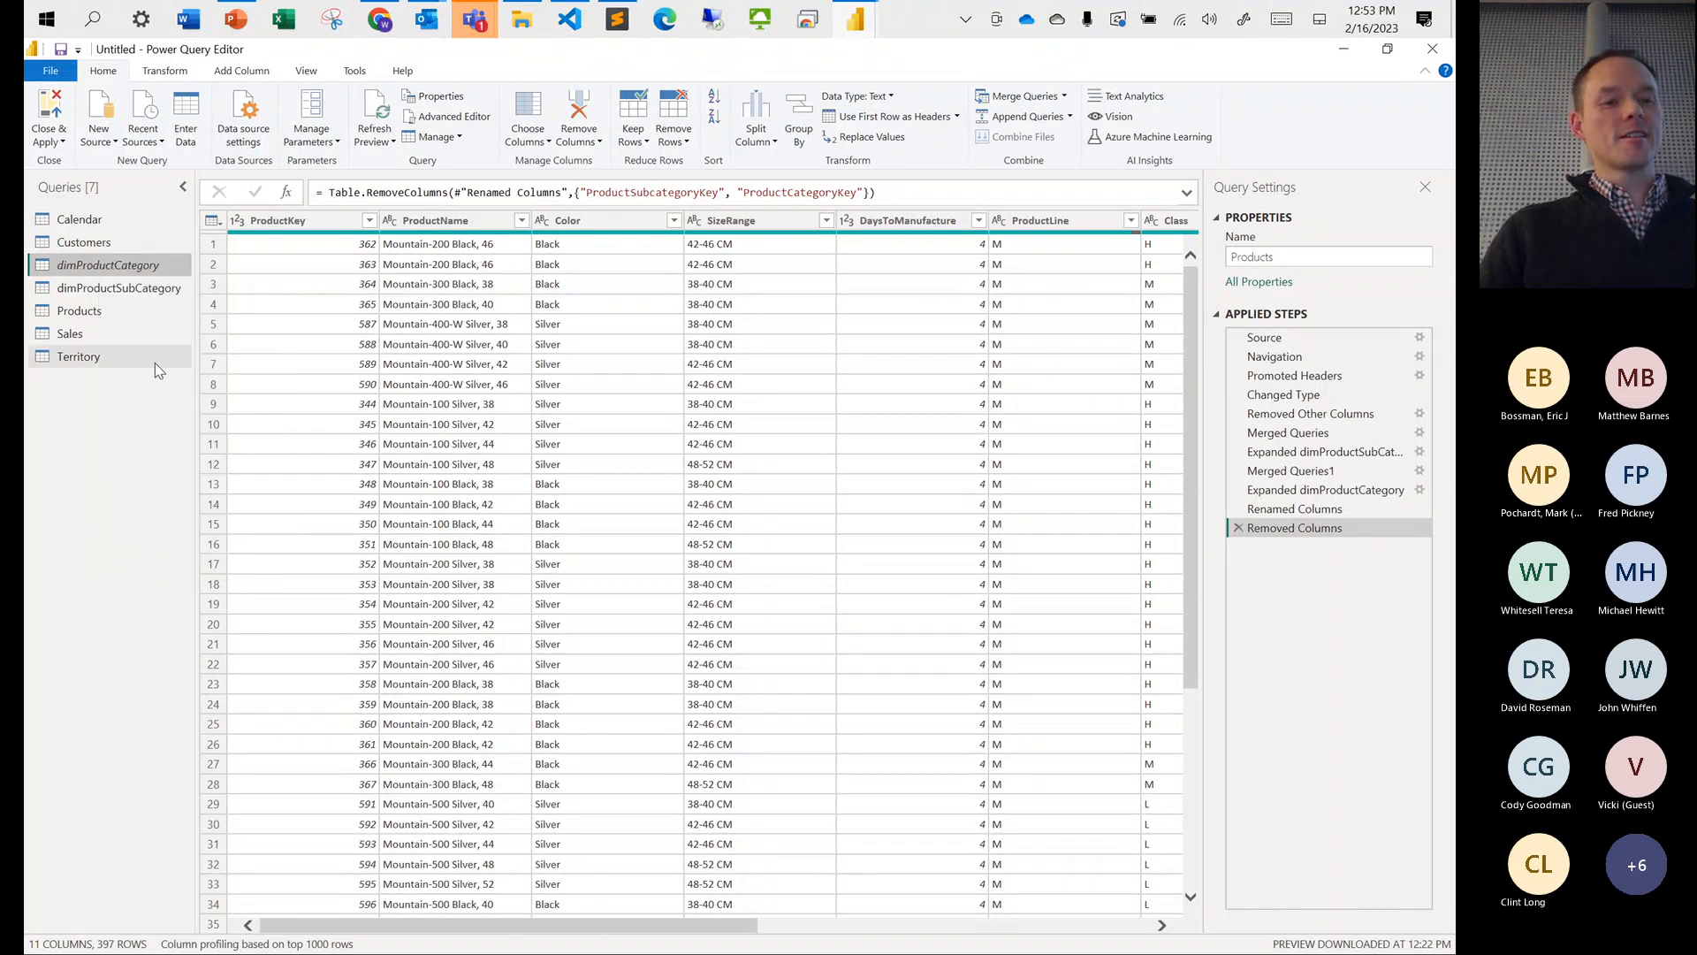
right_click(102, 297)
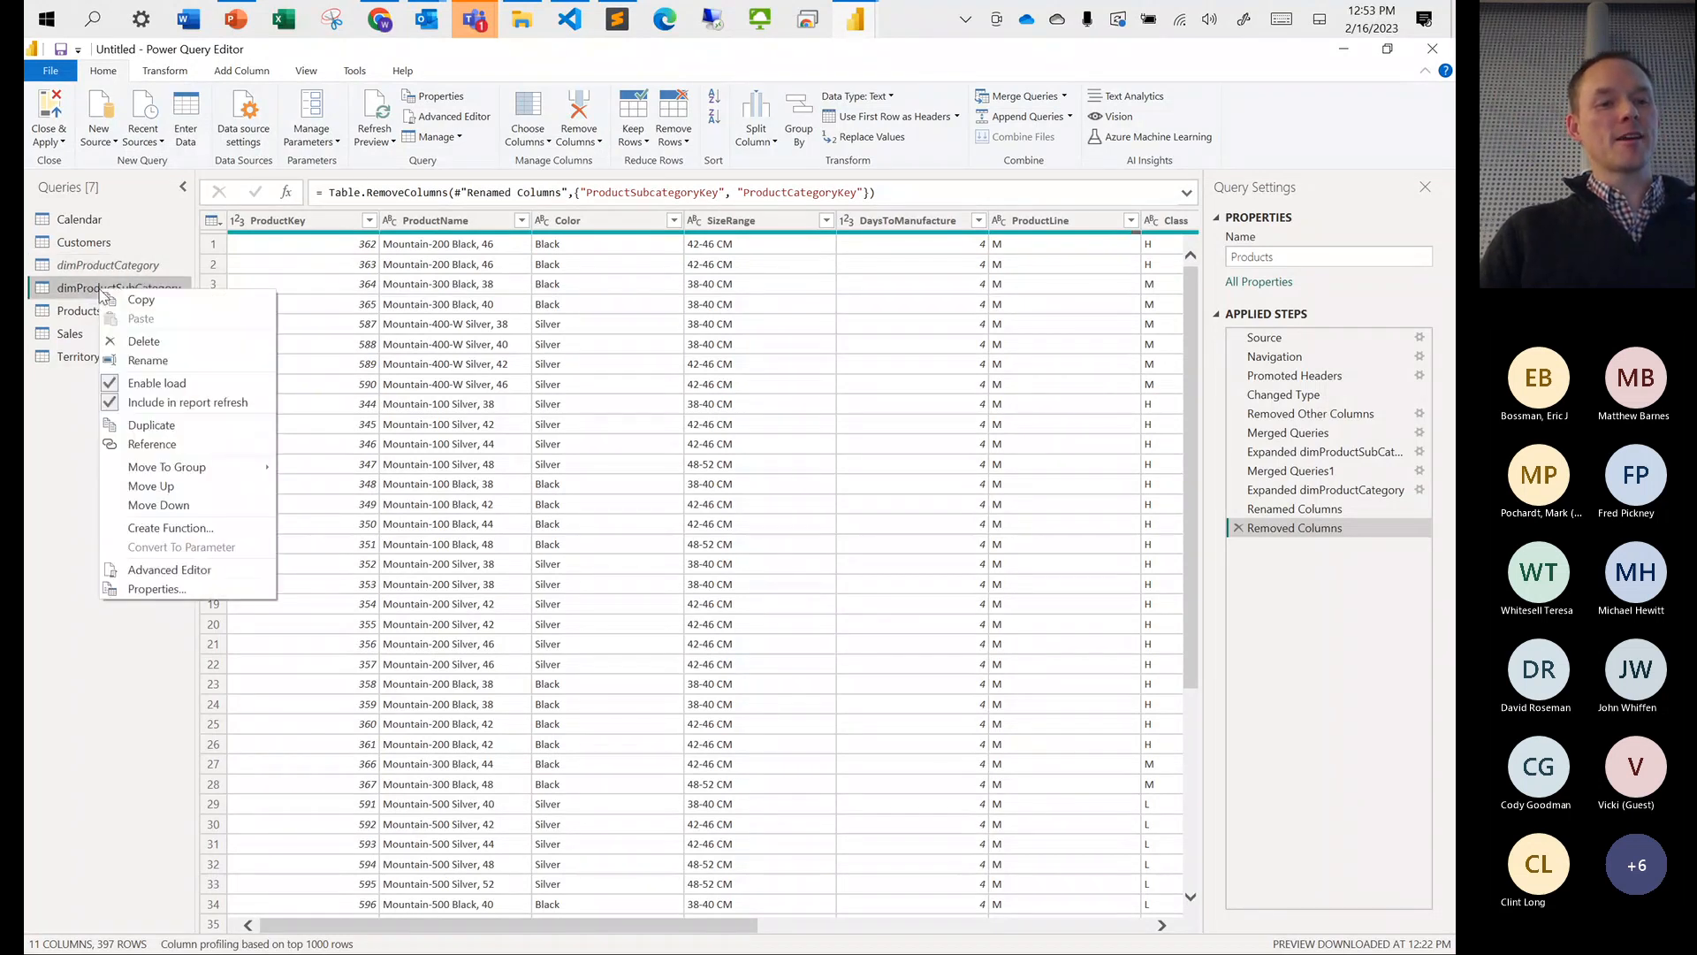
left_click(158, 384)
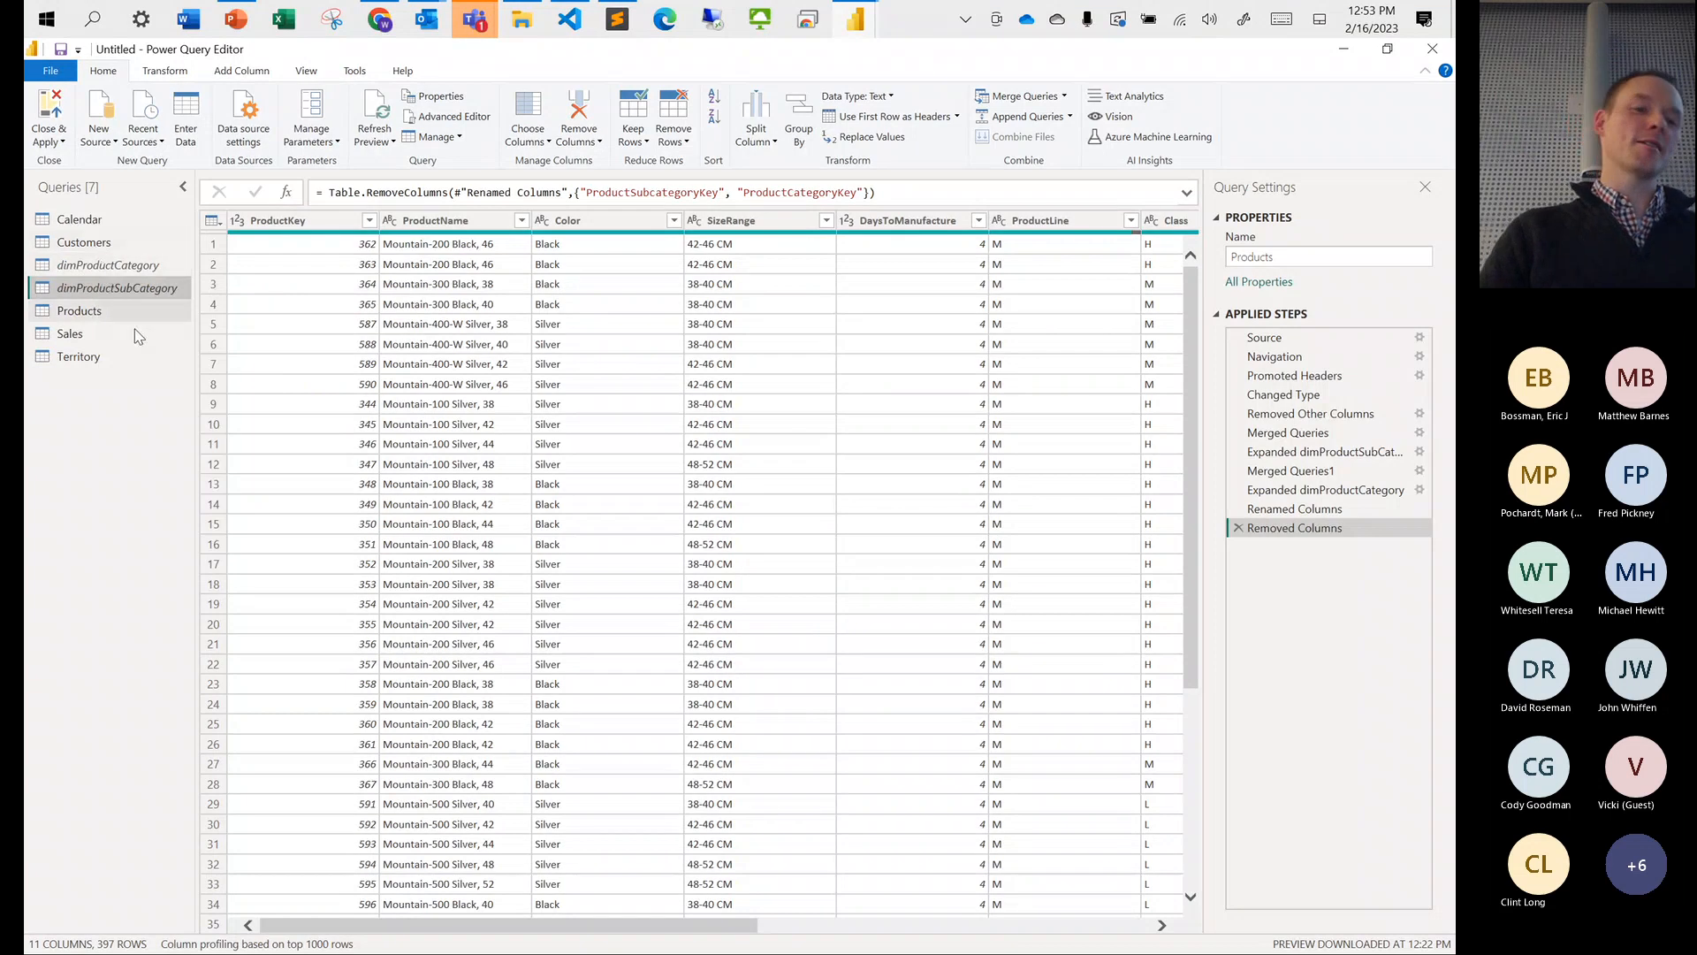
left_click(91, 323)
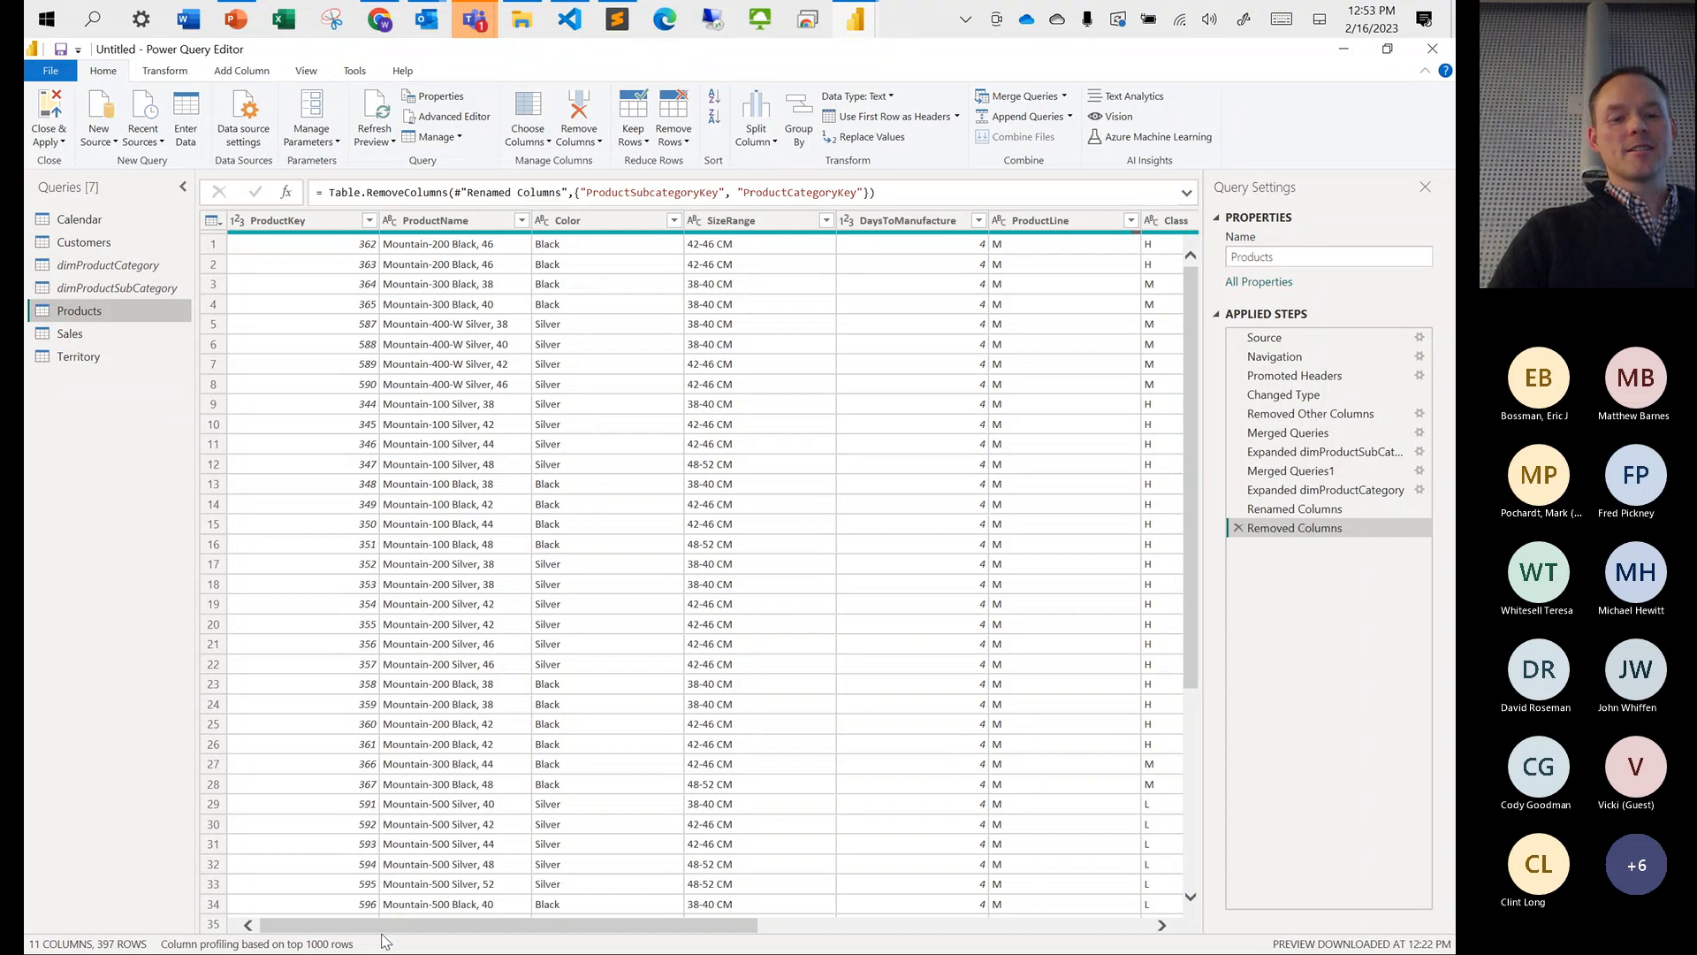
left_click_drag(382, 927, 778, 925)
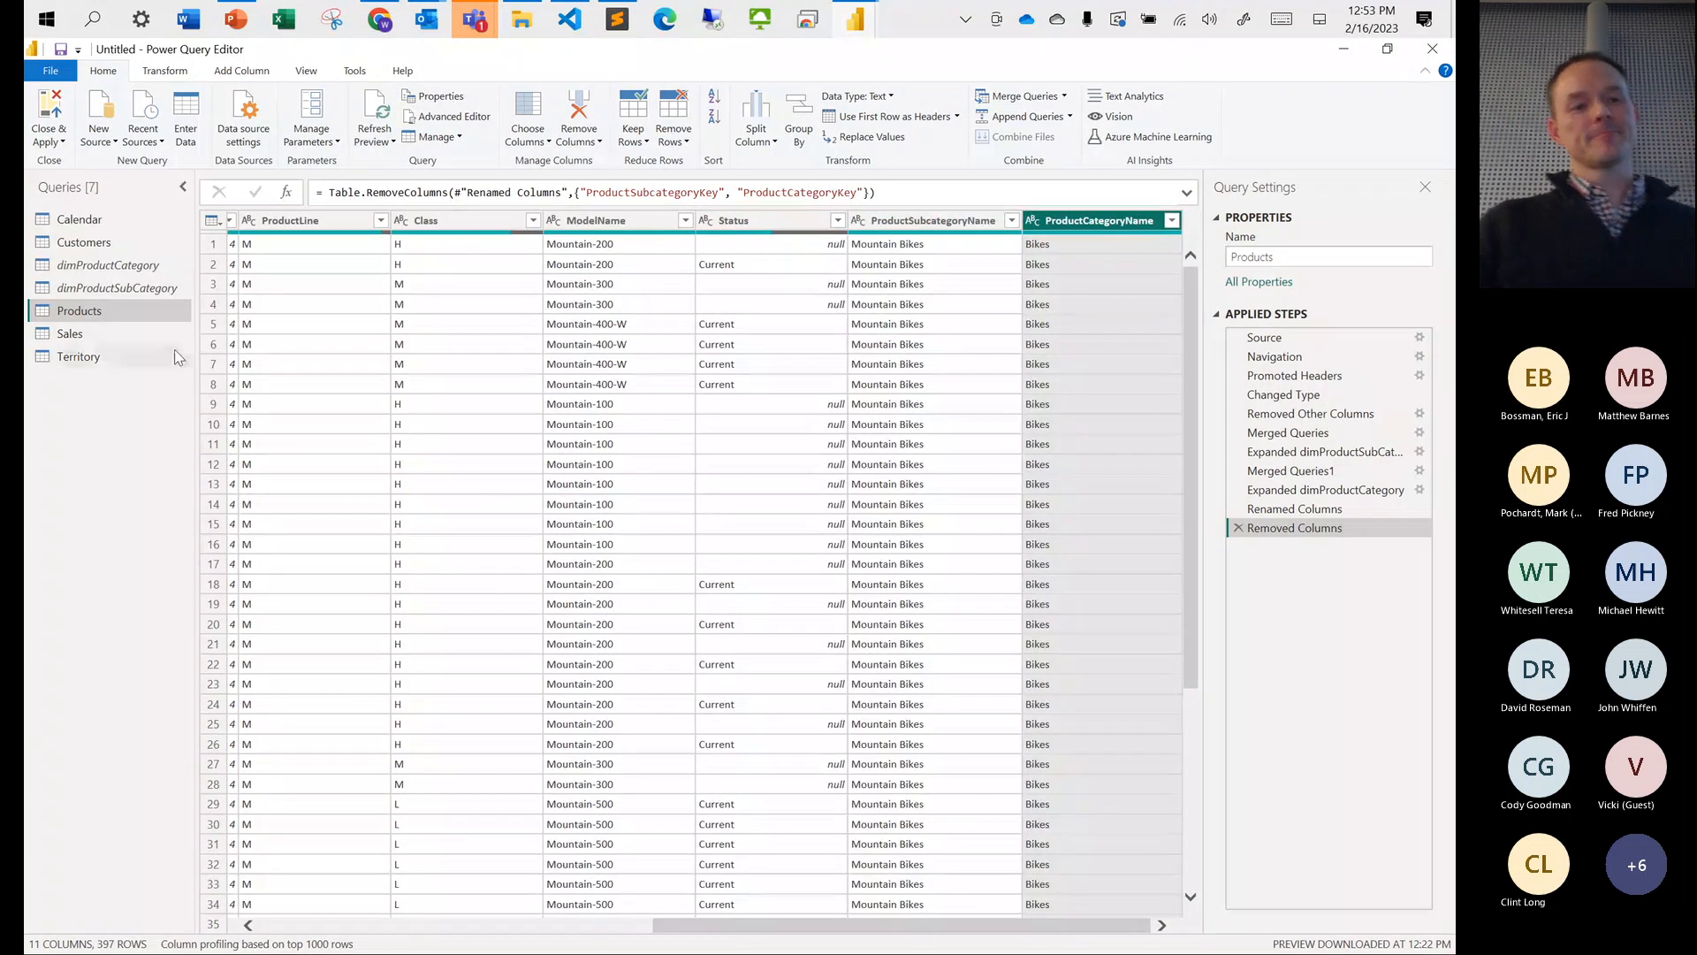
Keep only OrderDate, ProductKey, CustomerKey, SalesTerritoryKey, OrderQuantity, UnitPrice and SalesAmount in the Sales query
left_click(97, 342)
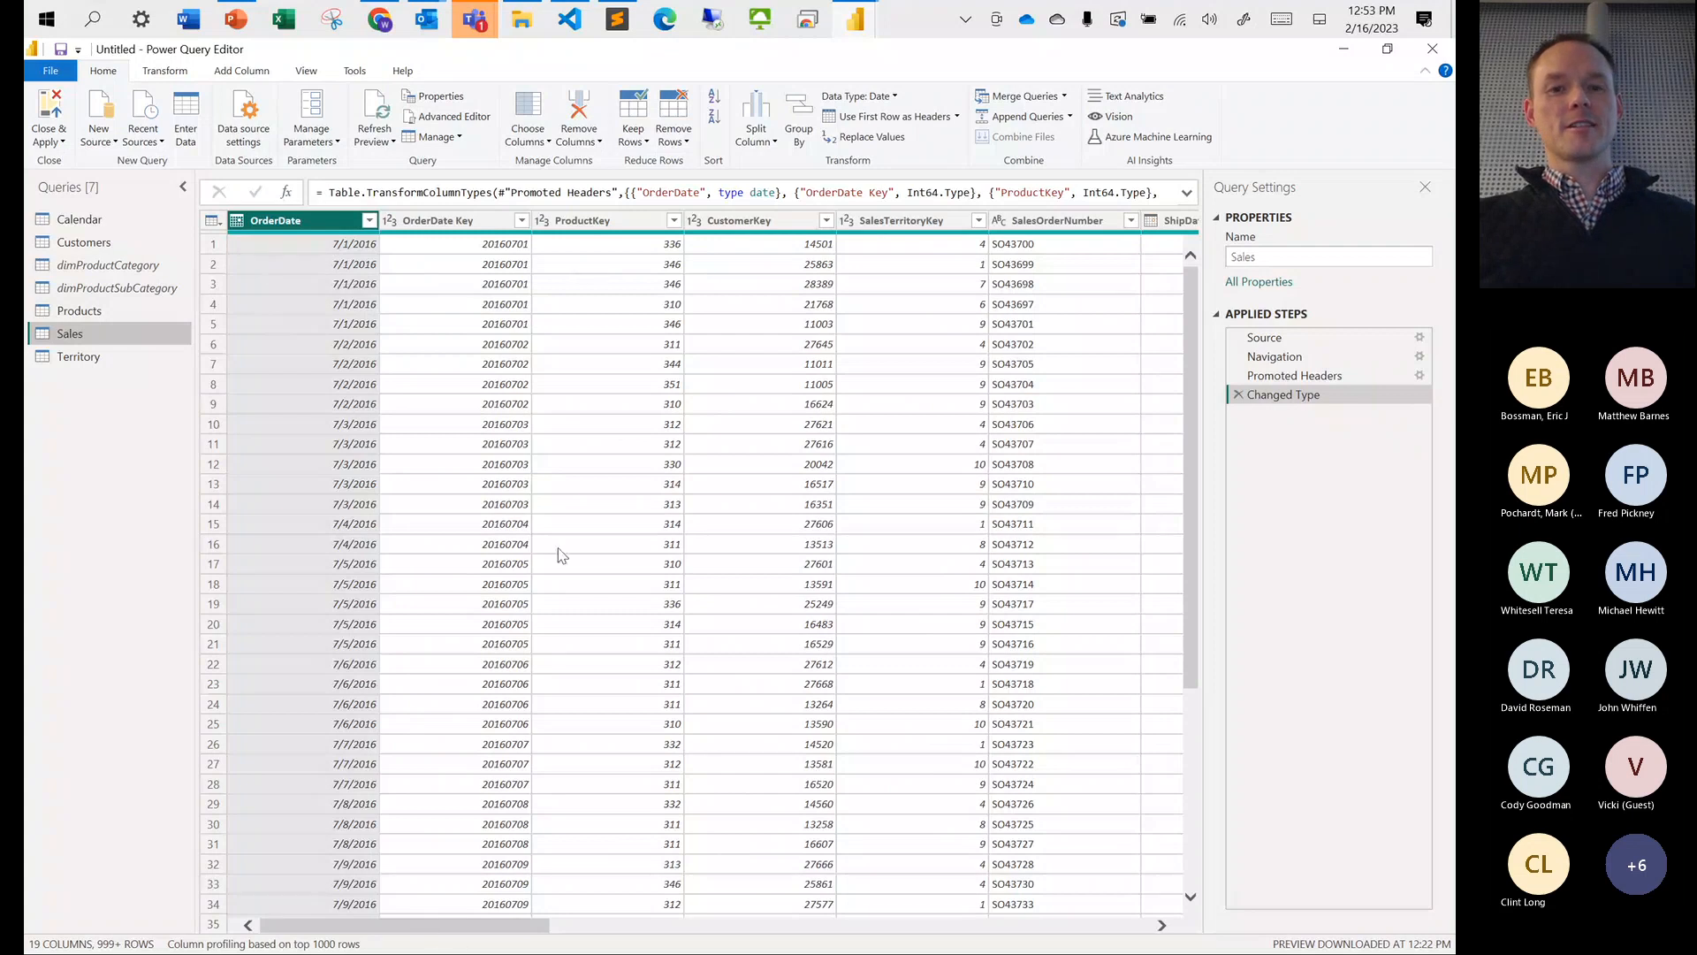
left_click(528, 110)
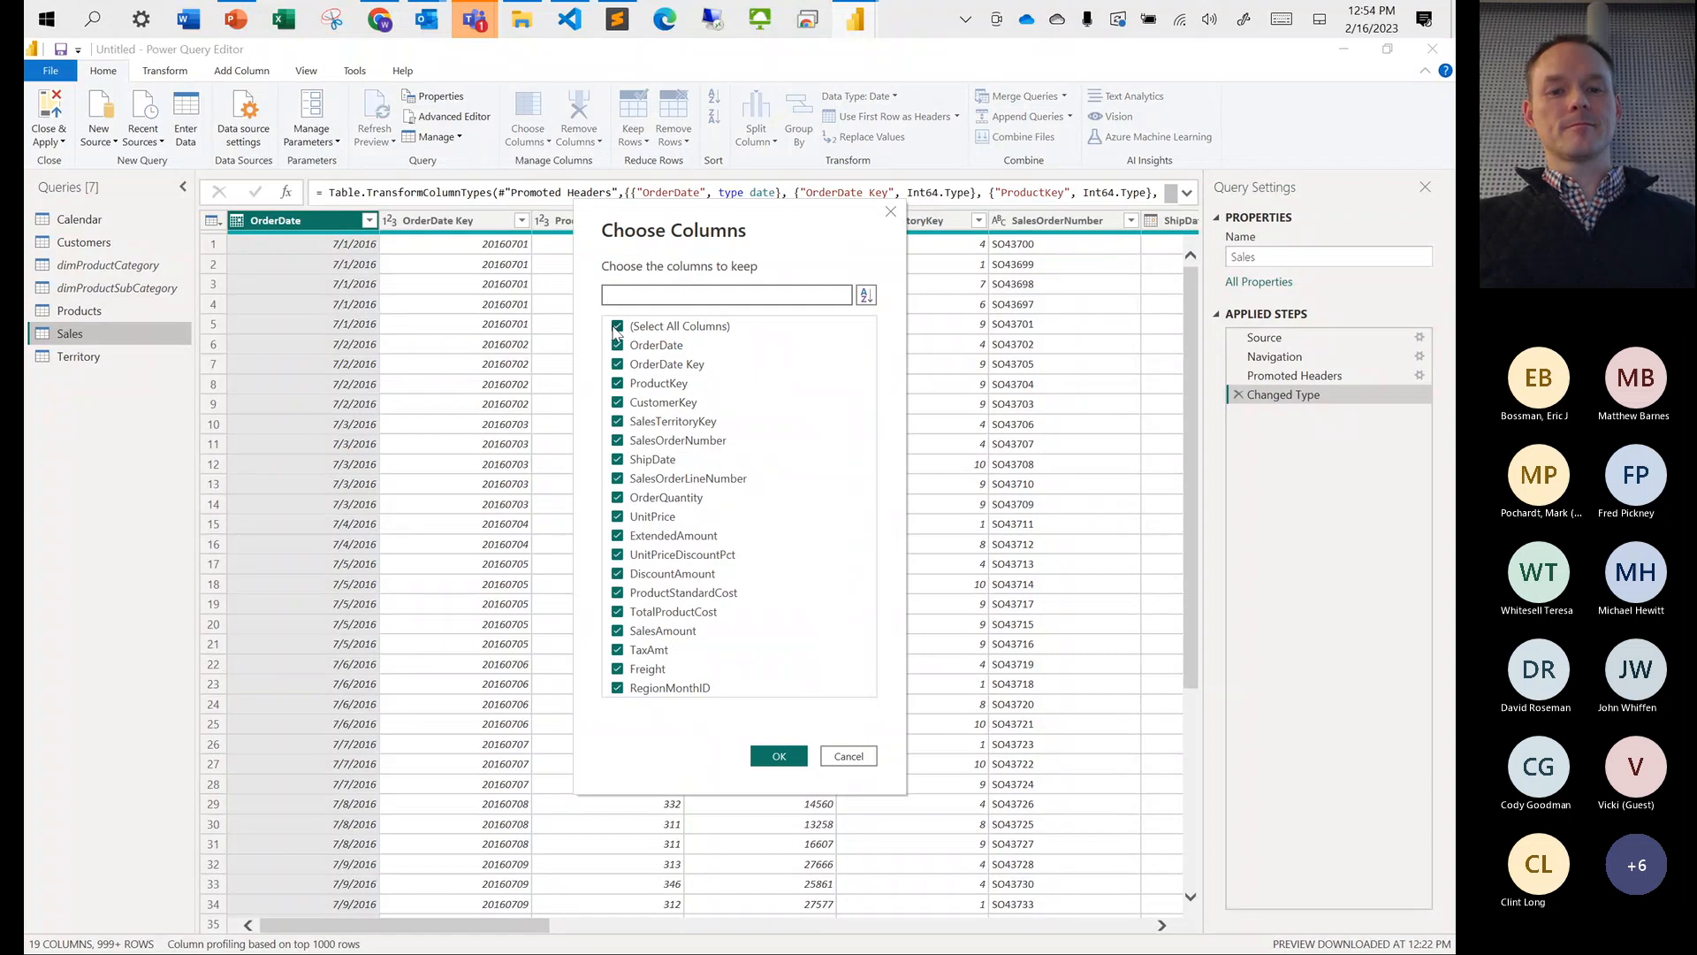
left_click(617, 364)
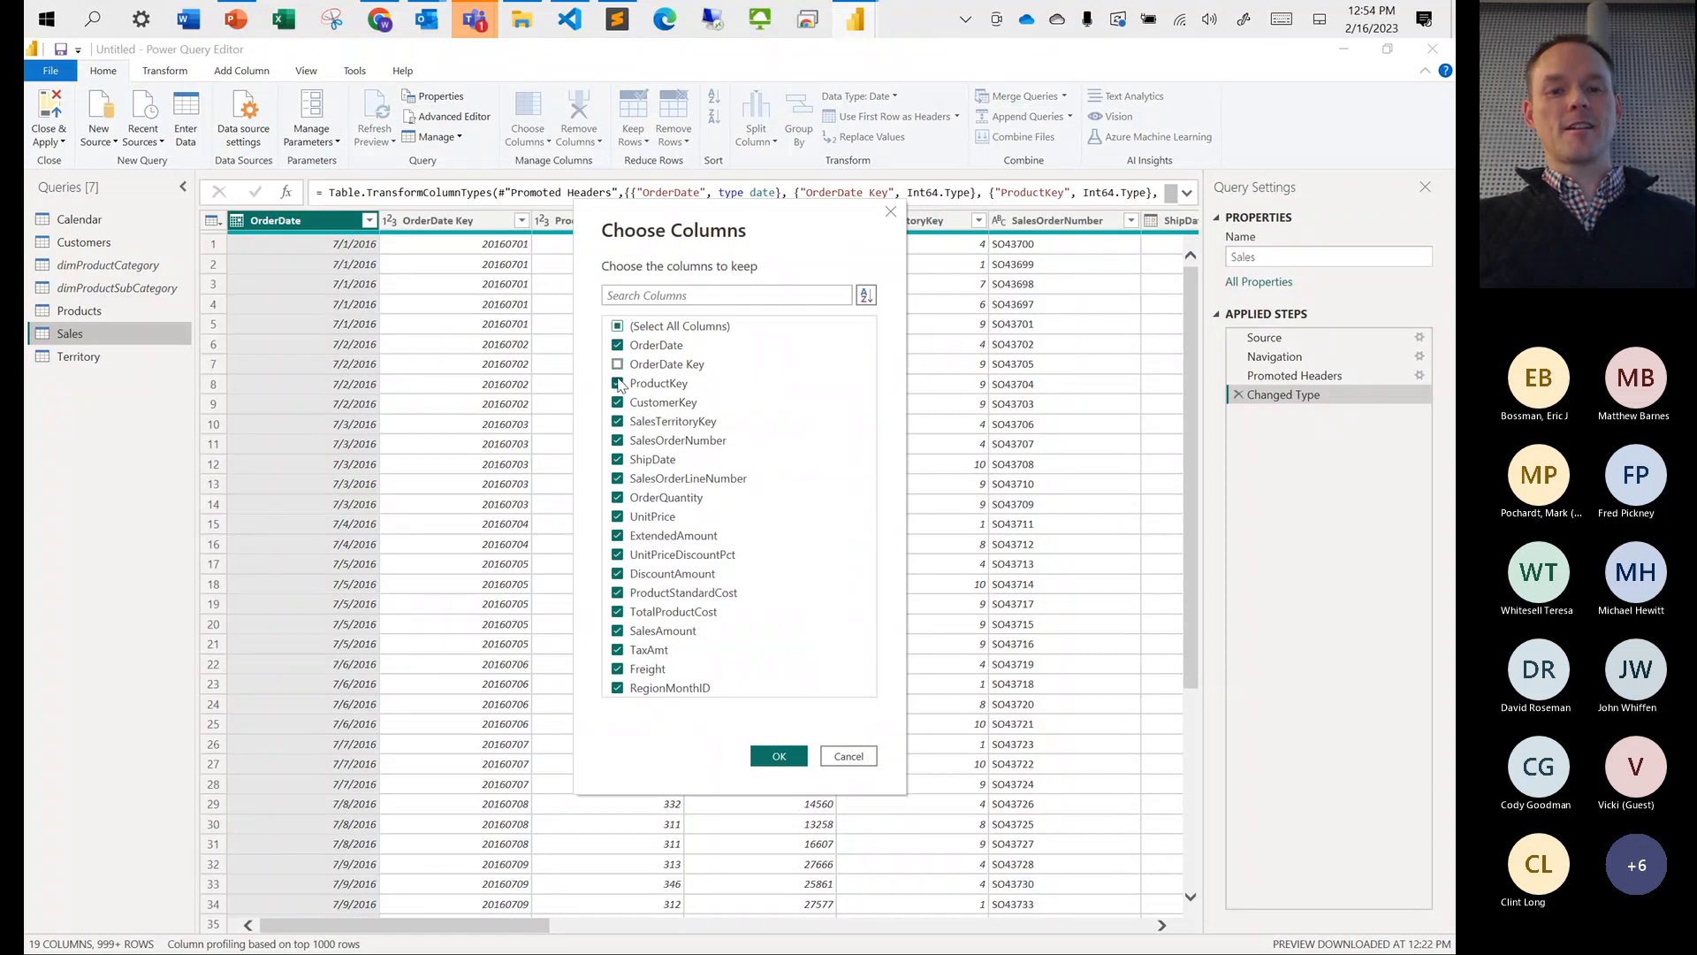
left_click(617, 441)
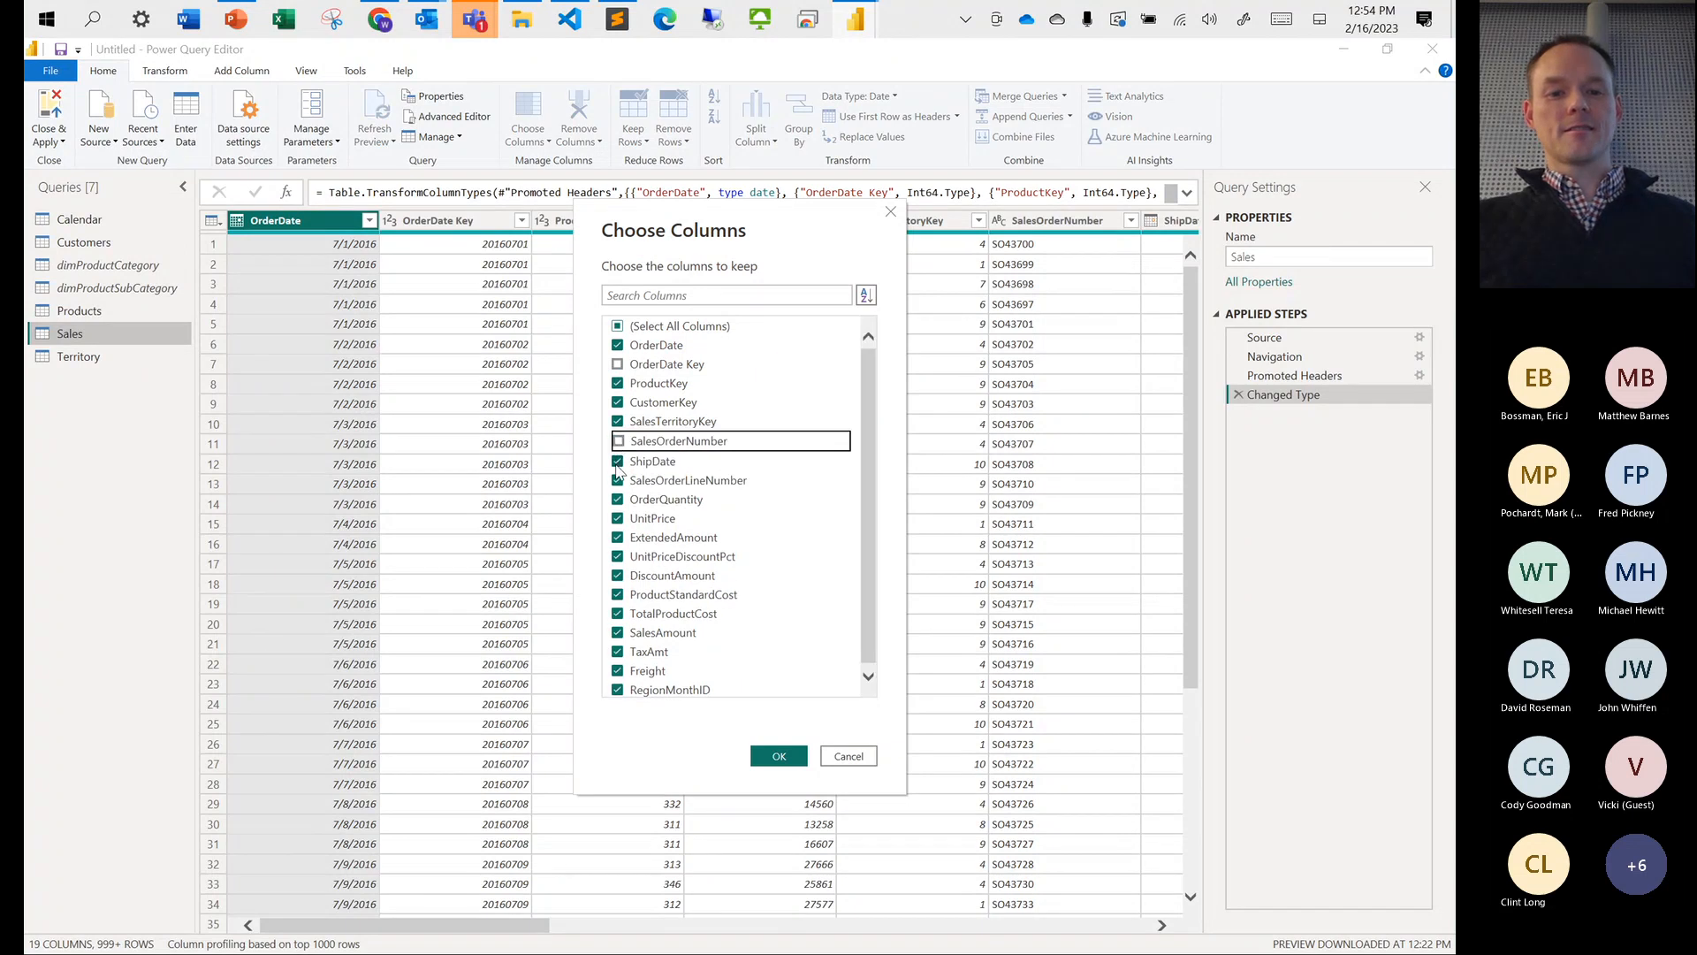
left_click(617, 465)
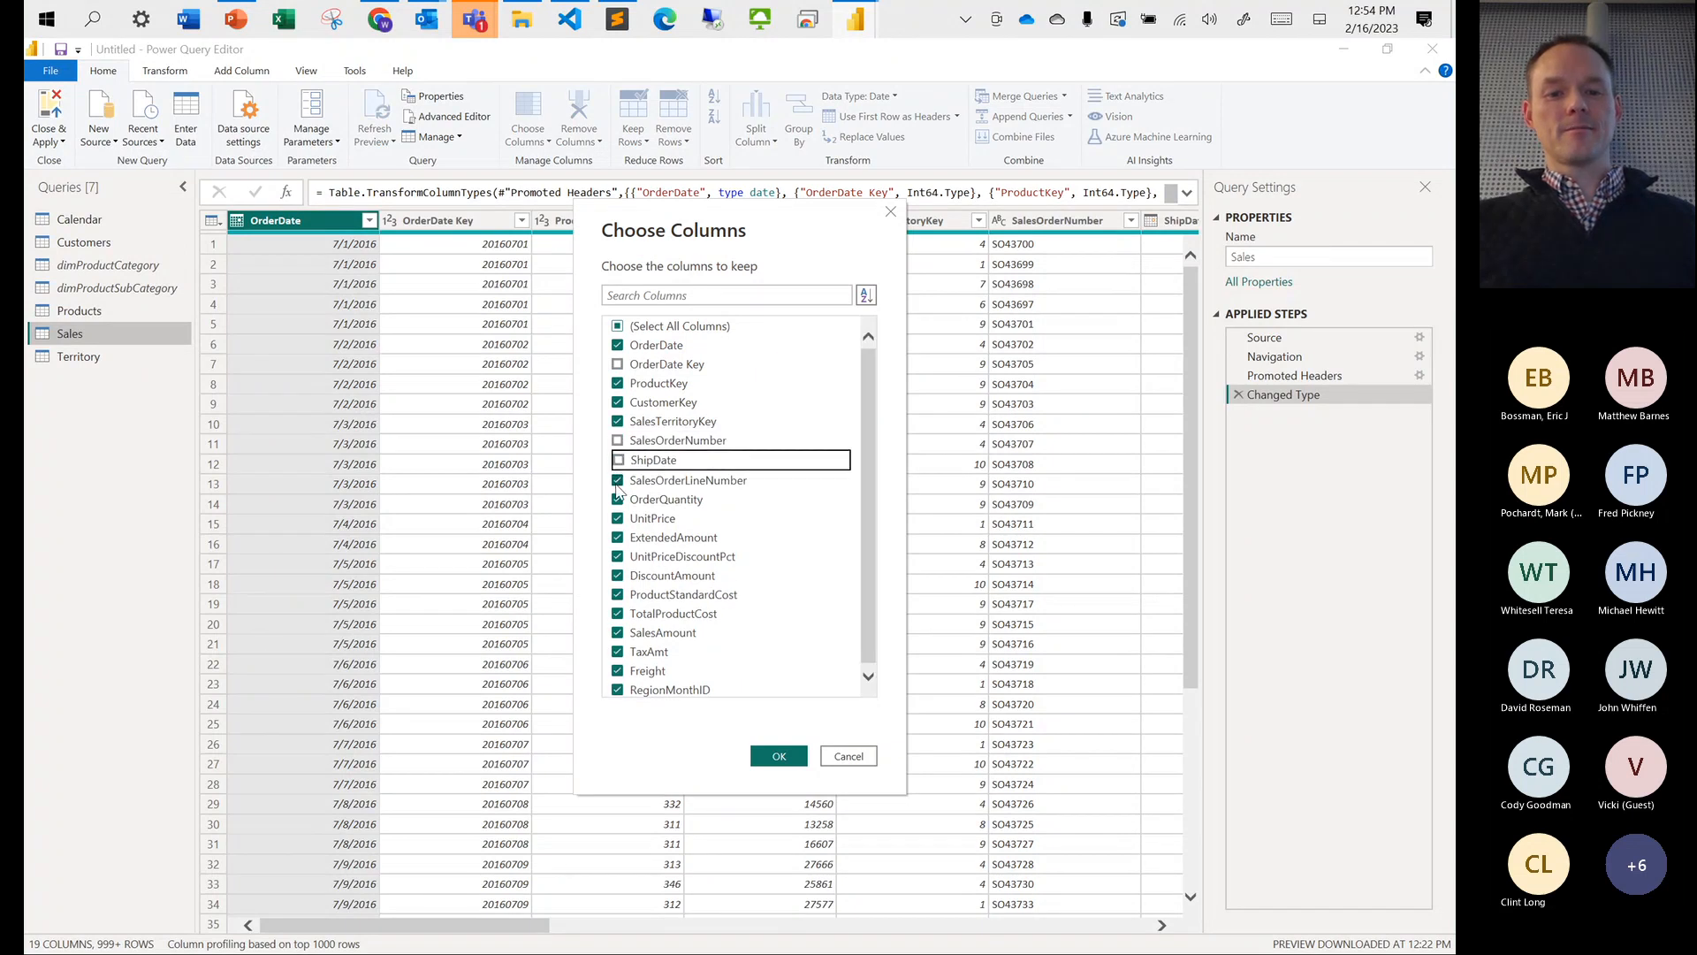
left_click(617, 480)
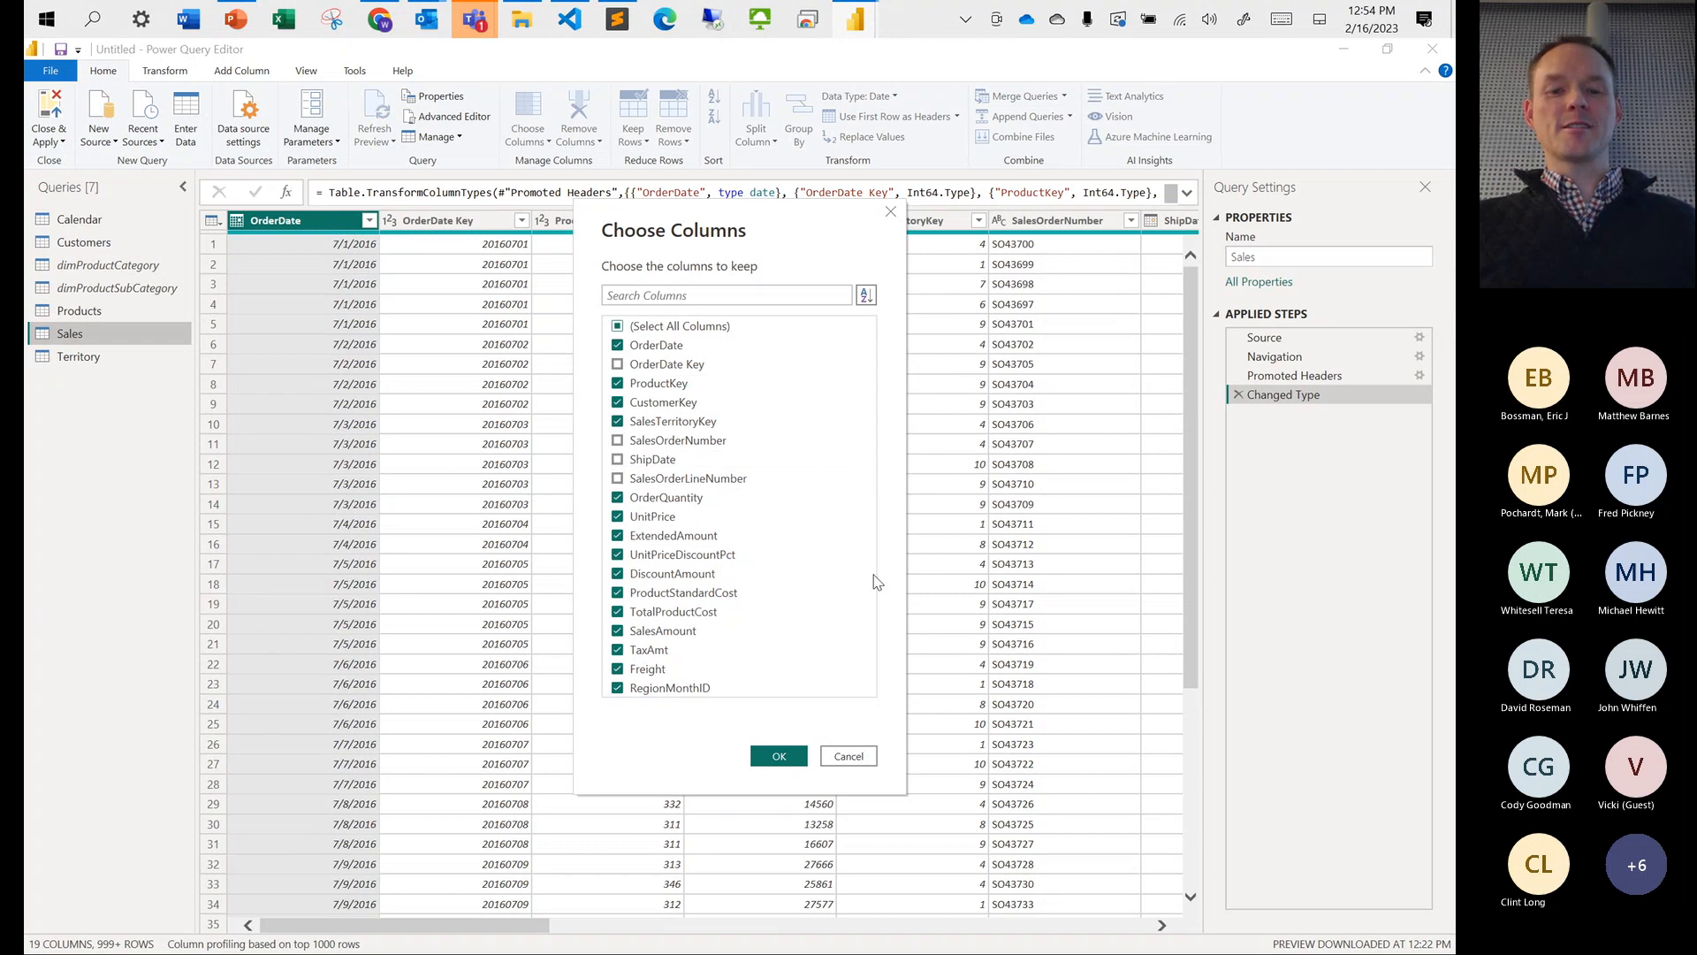
left_click(618, 689)
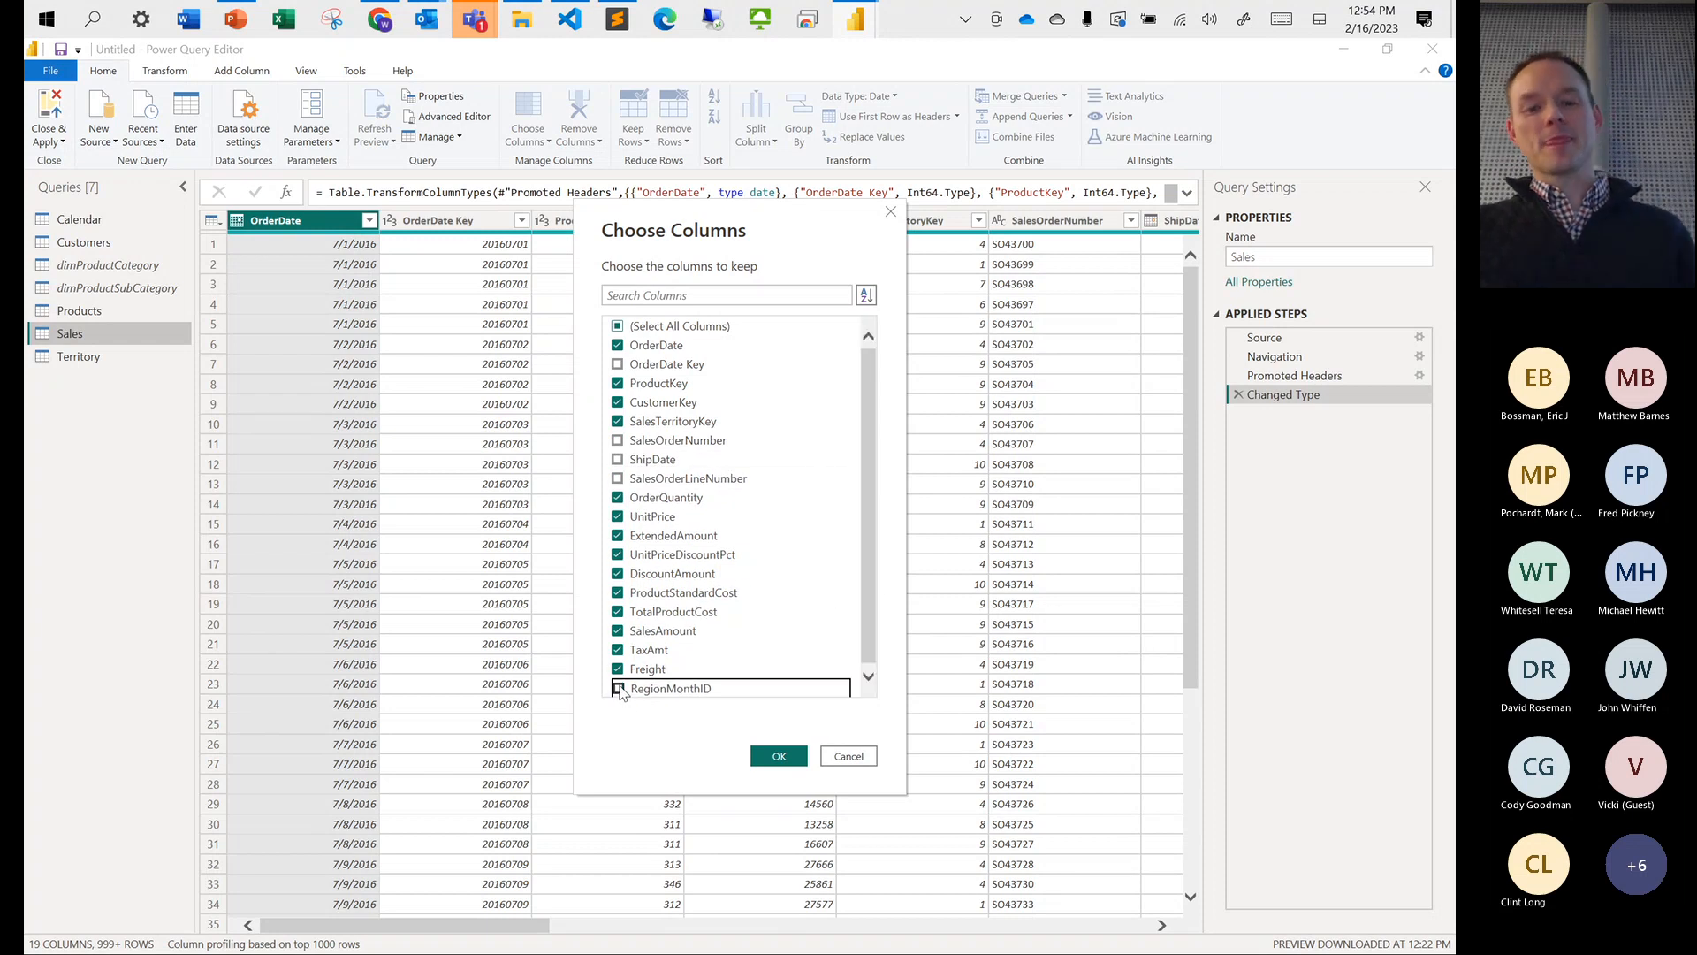
left_click(617, 669)
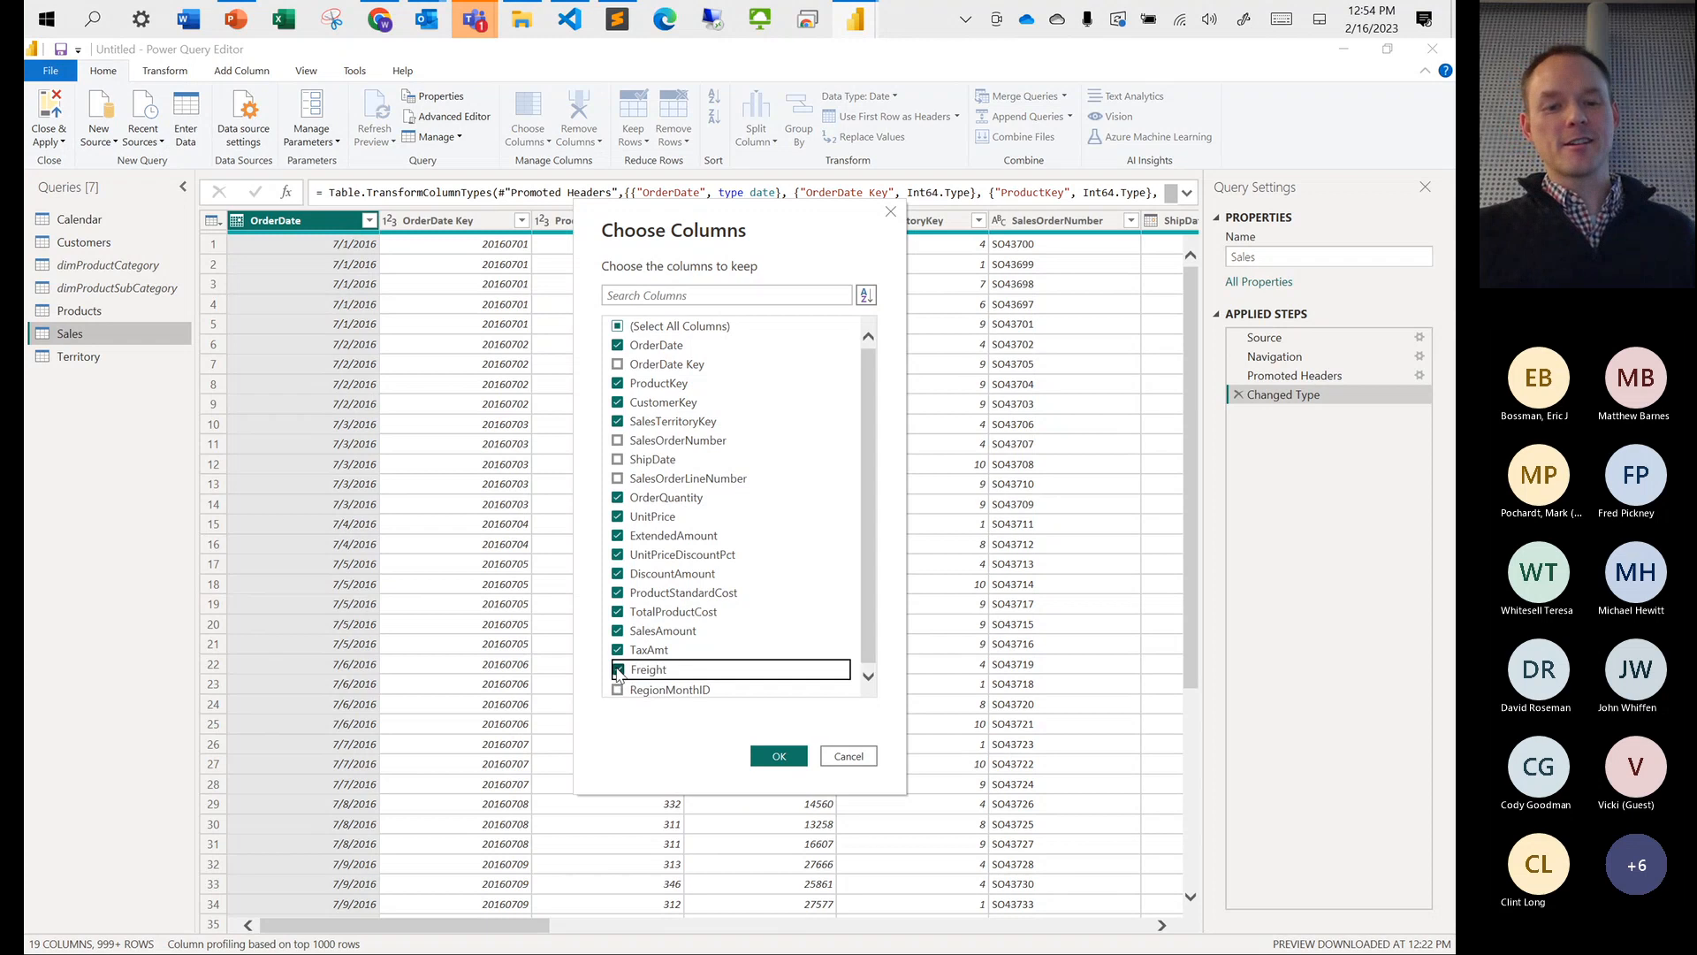
left_click(618, 651)
left_click(617, 612)
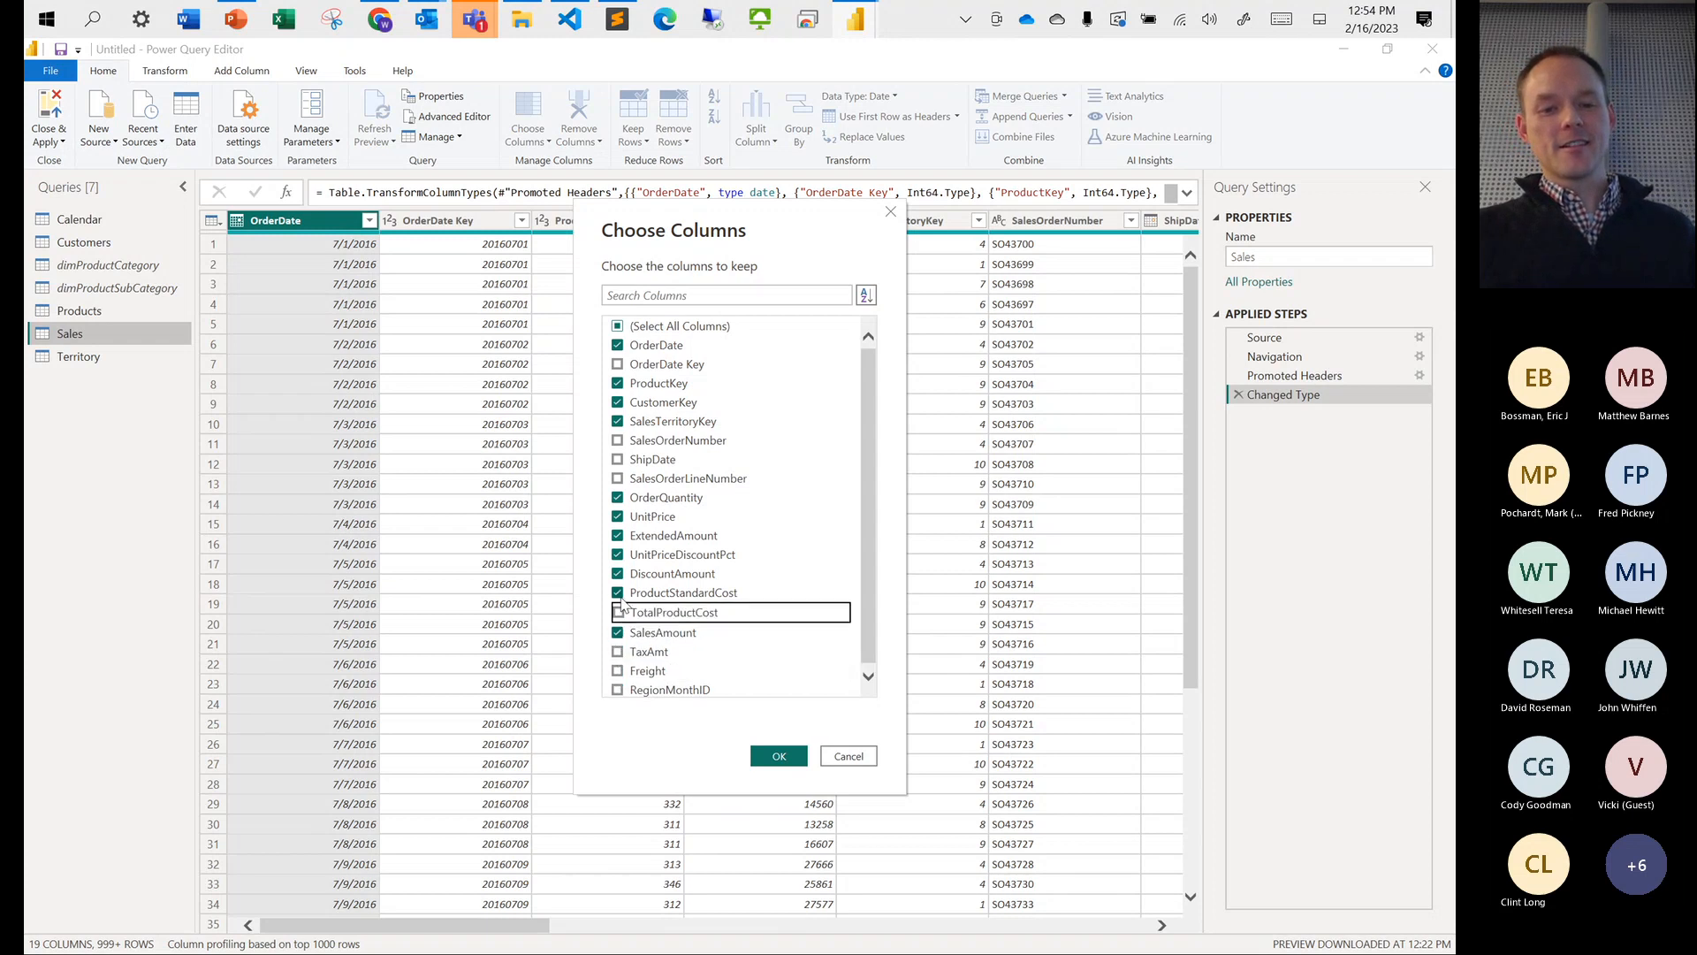
left_click(617, 593)
left_click(618, 573)
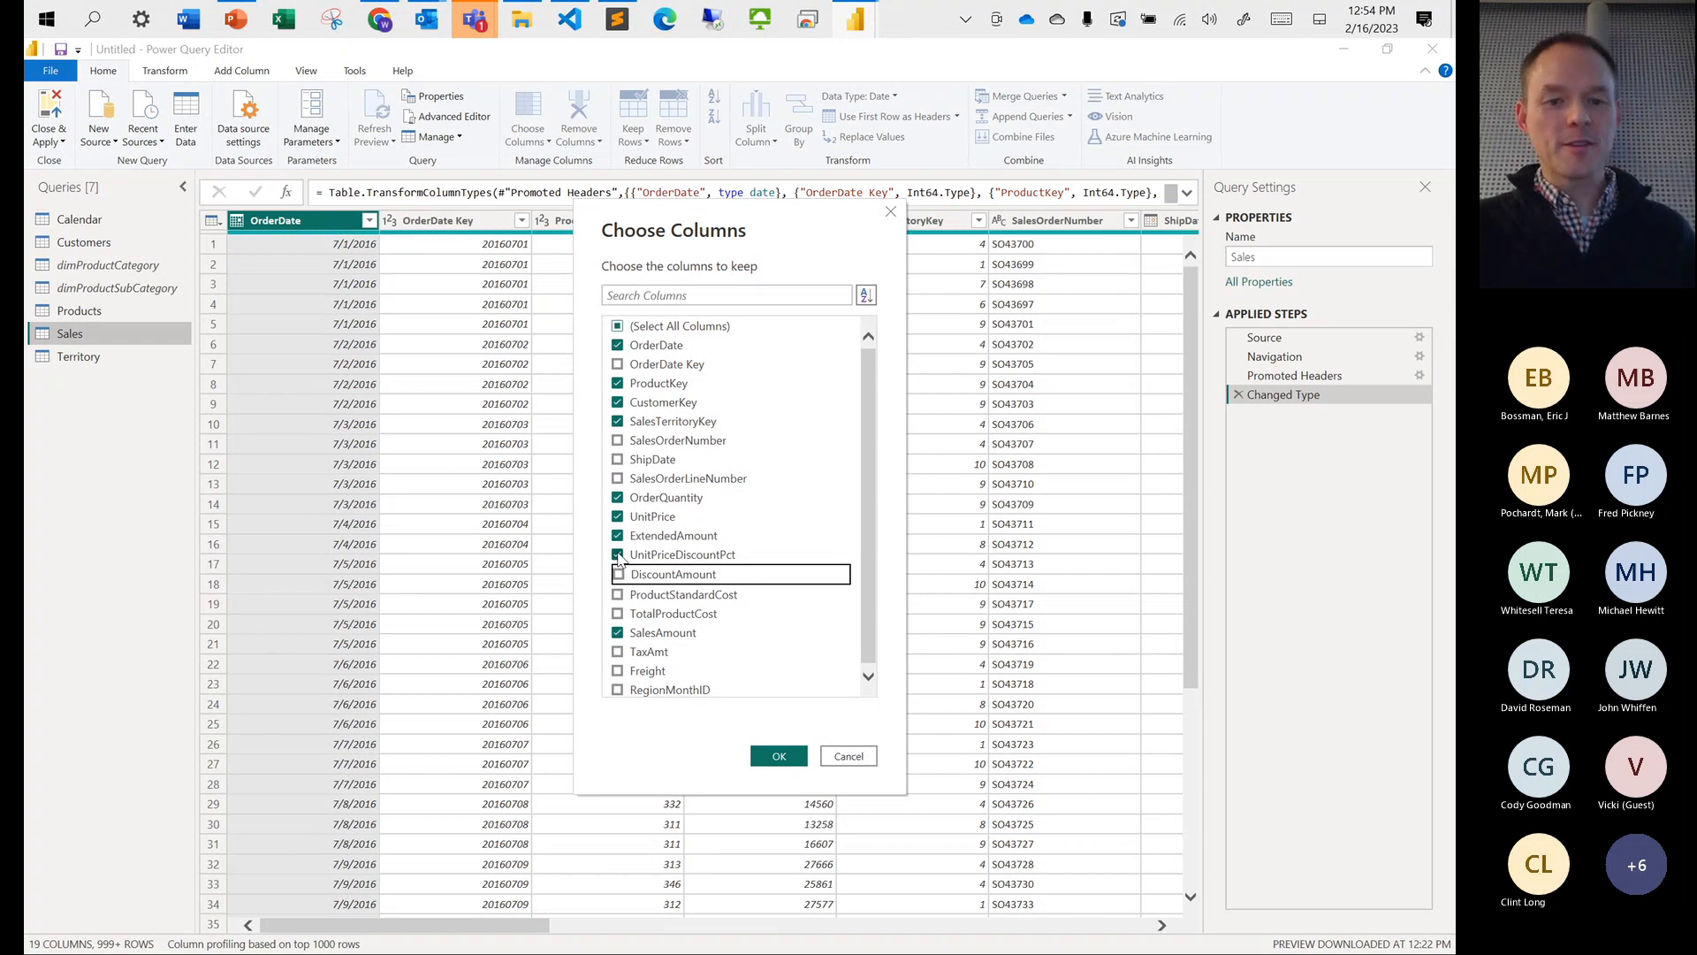
left_click(618, 555)
left_click(618, 535)
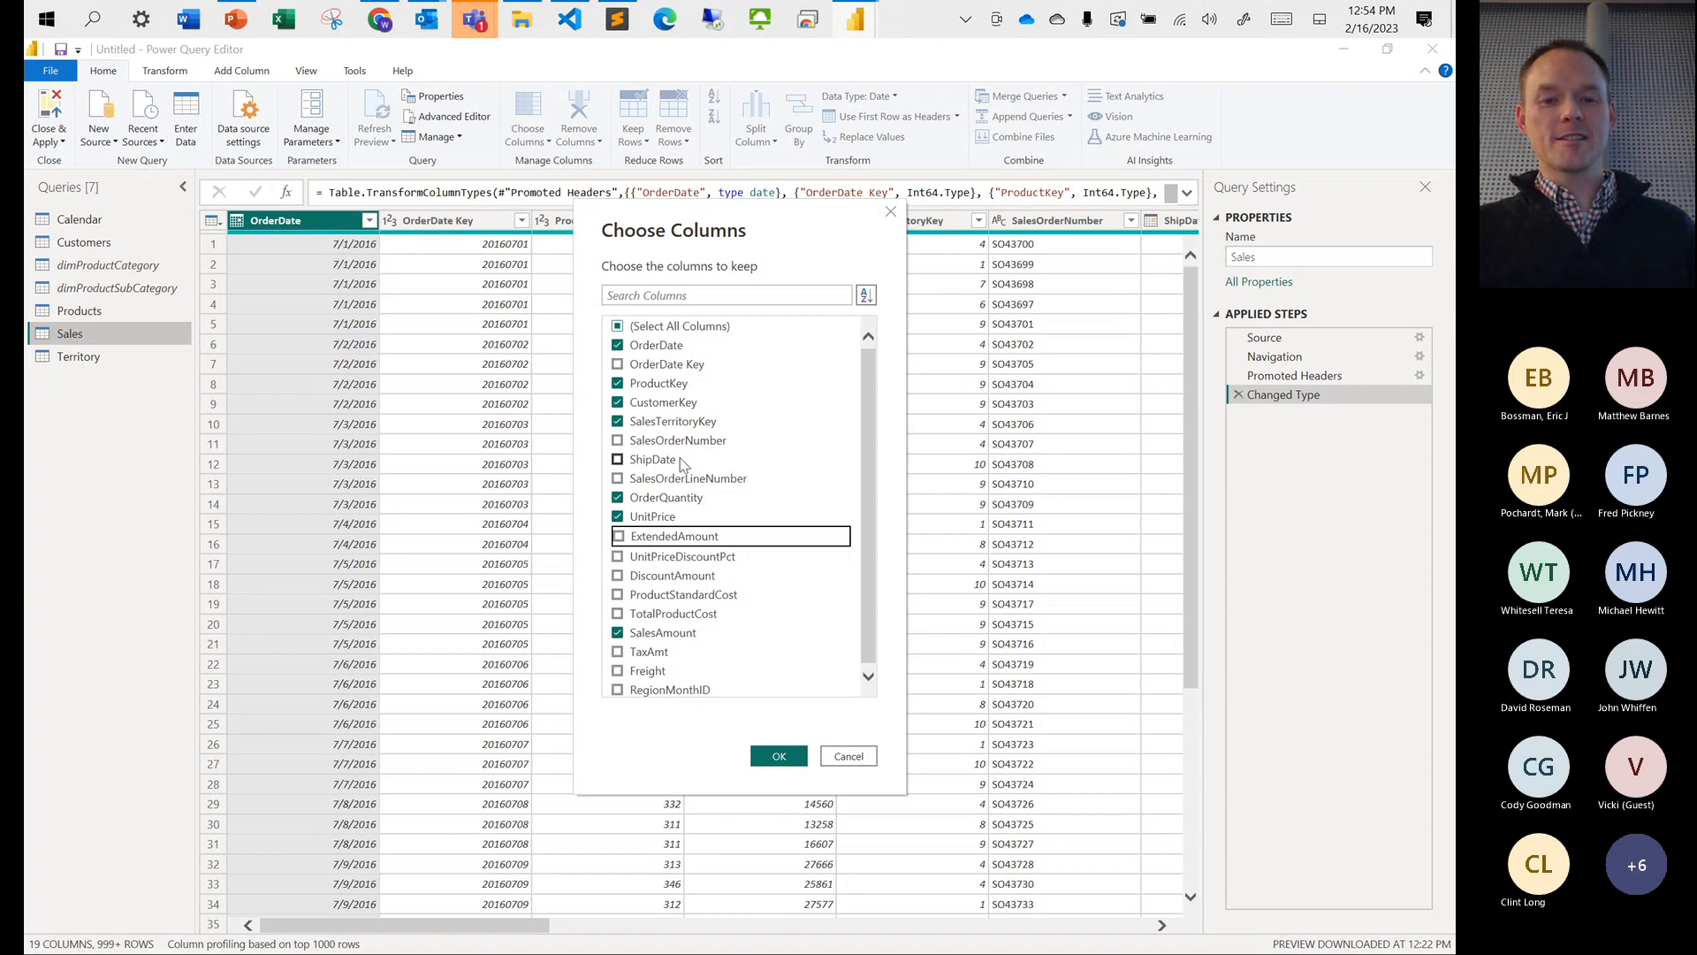
left_click(779, 756)
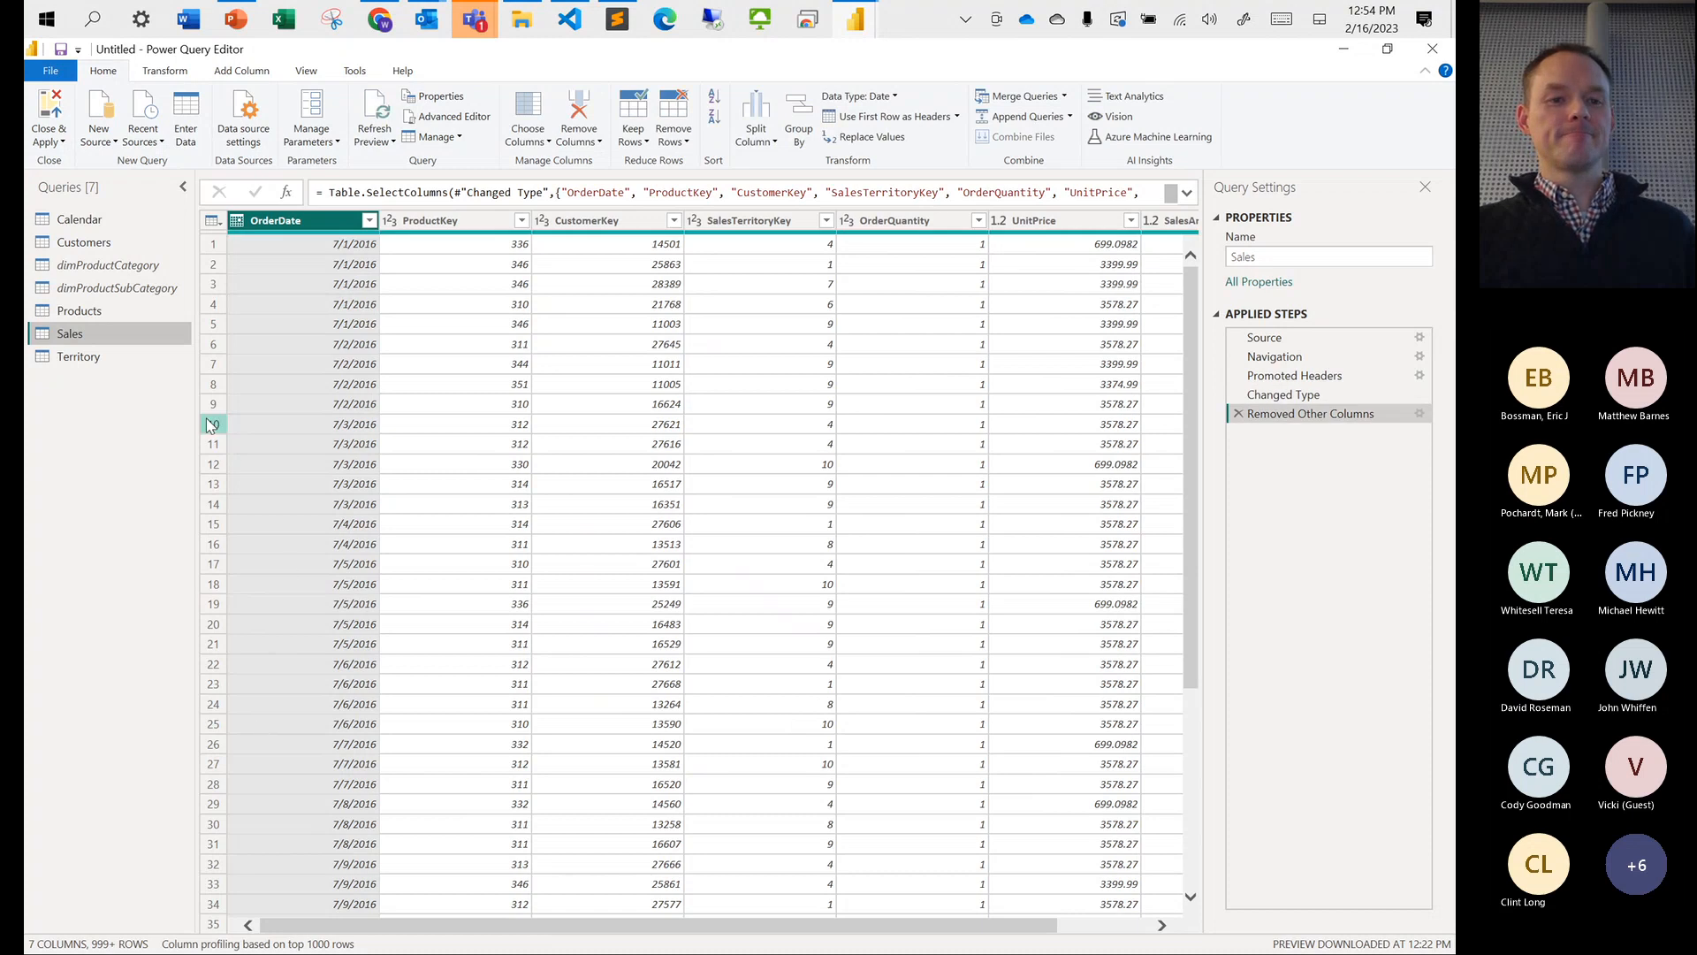
Open the Territory query to review its columns and rows
left_click(103, 361)
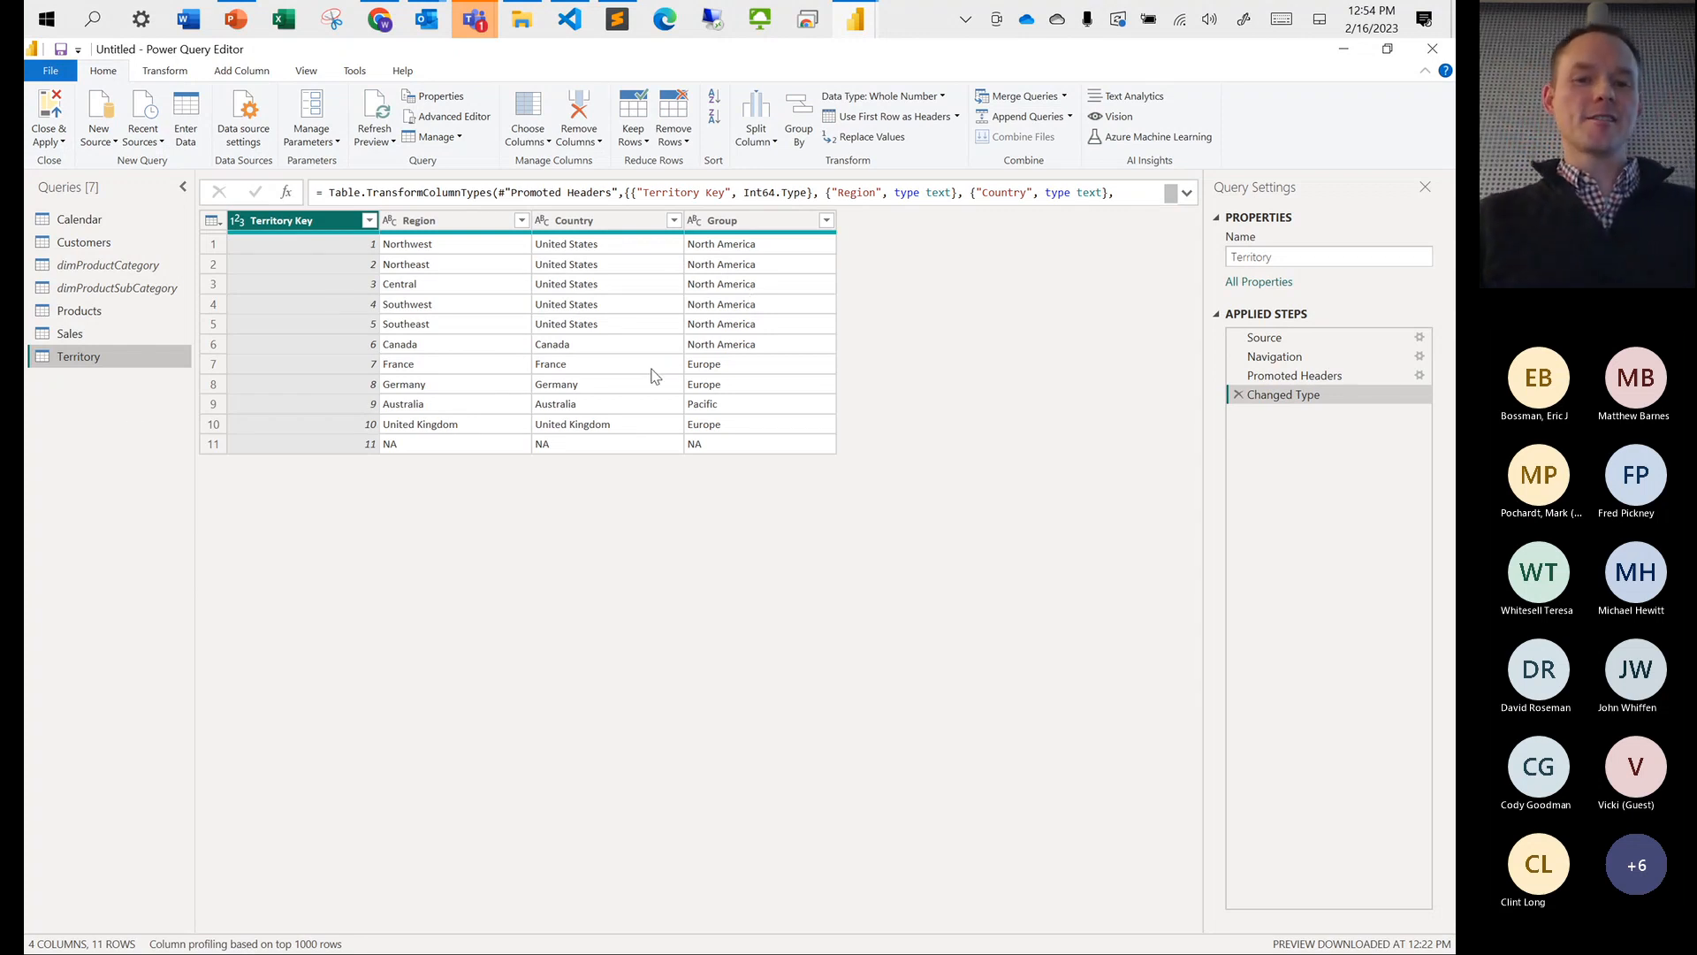
Return to the Power BI report window and apply the pending query changes to the data model
left_click(745, 220)
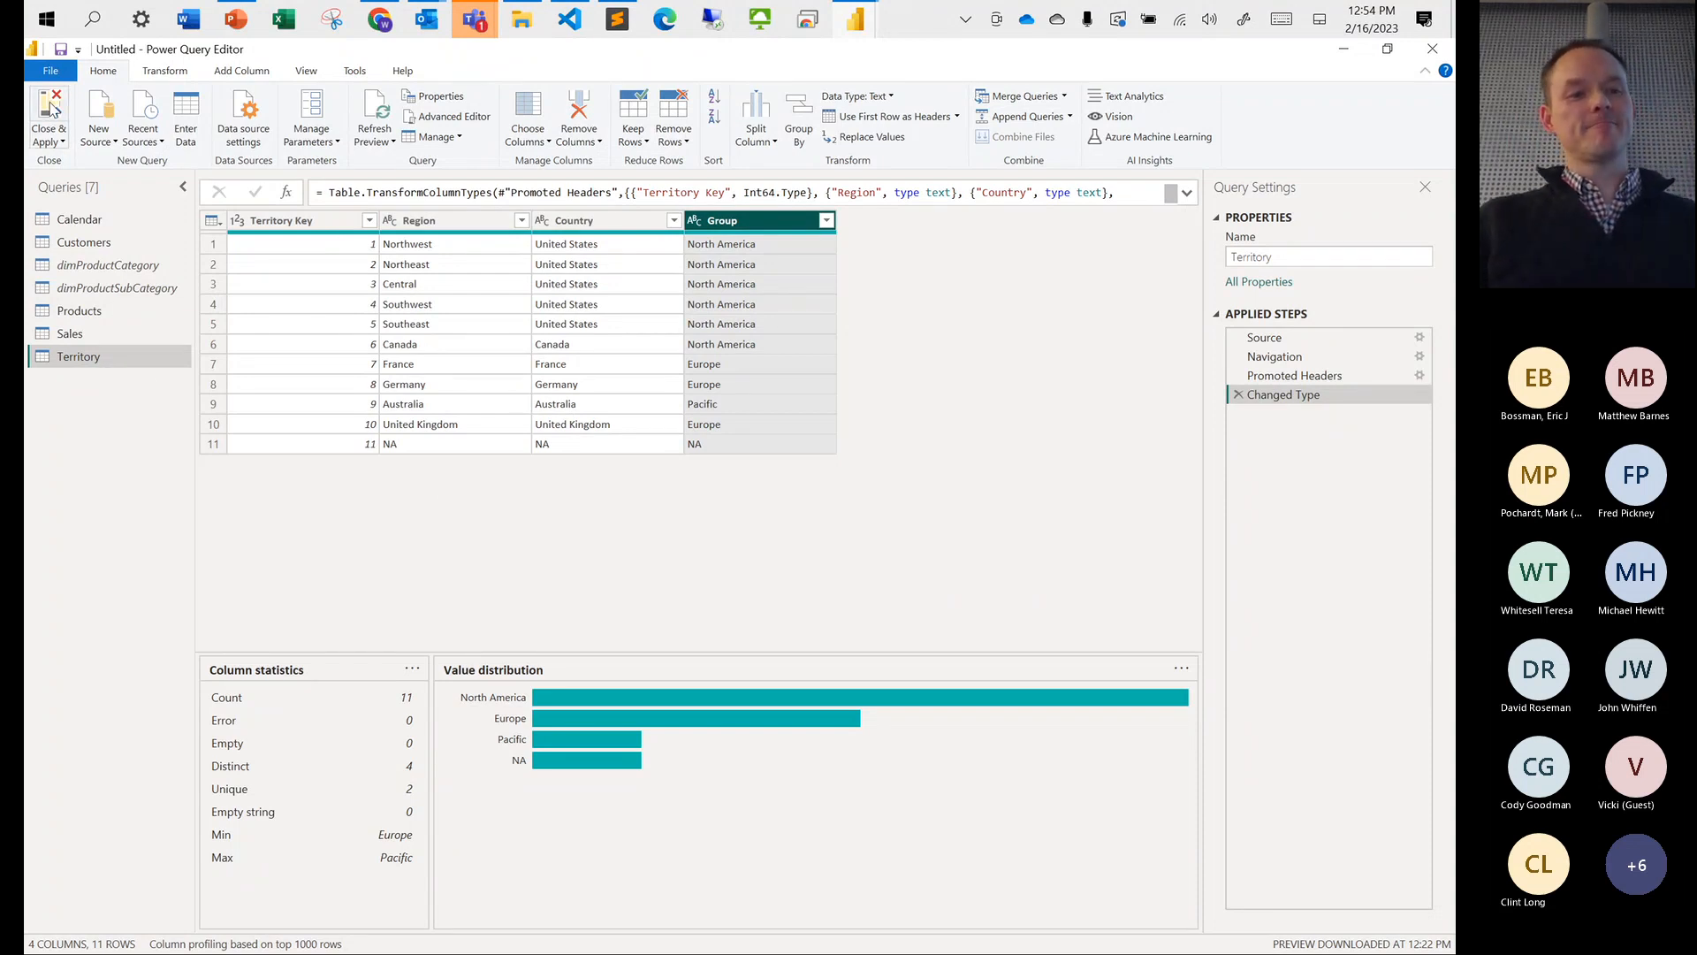
key("alt+Tab")
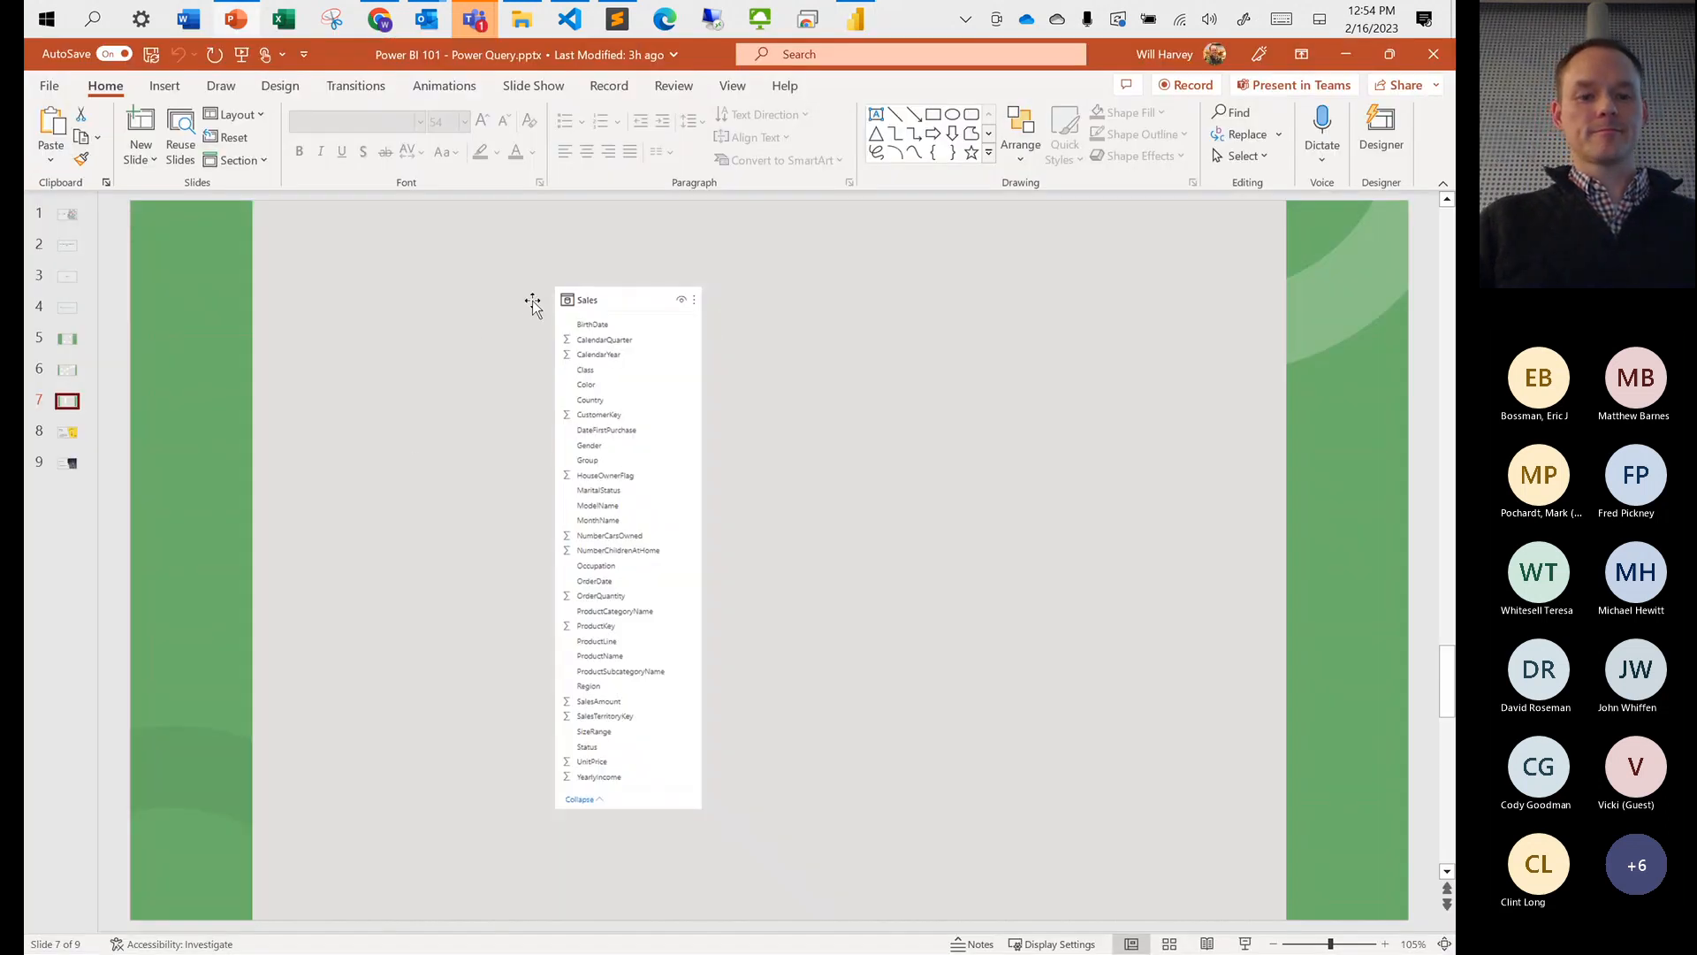
key("alt+Tab")
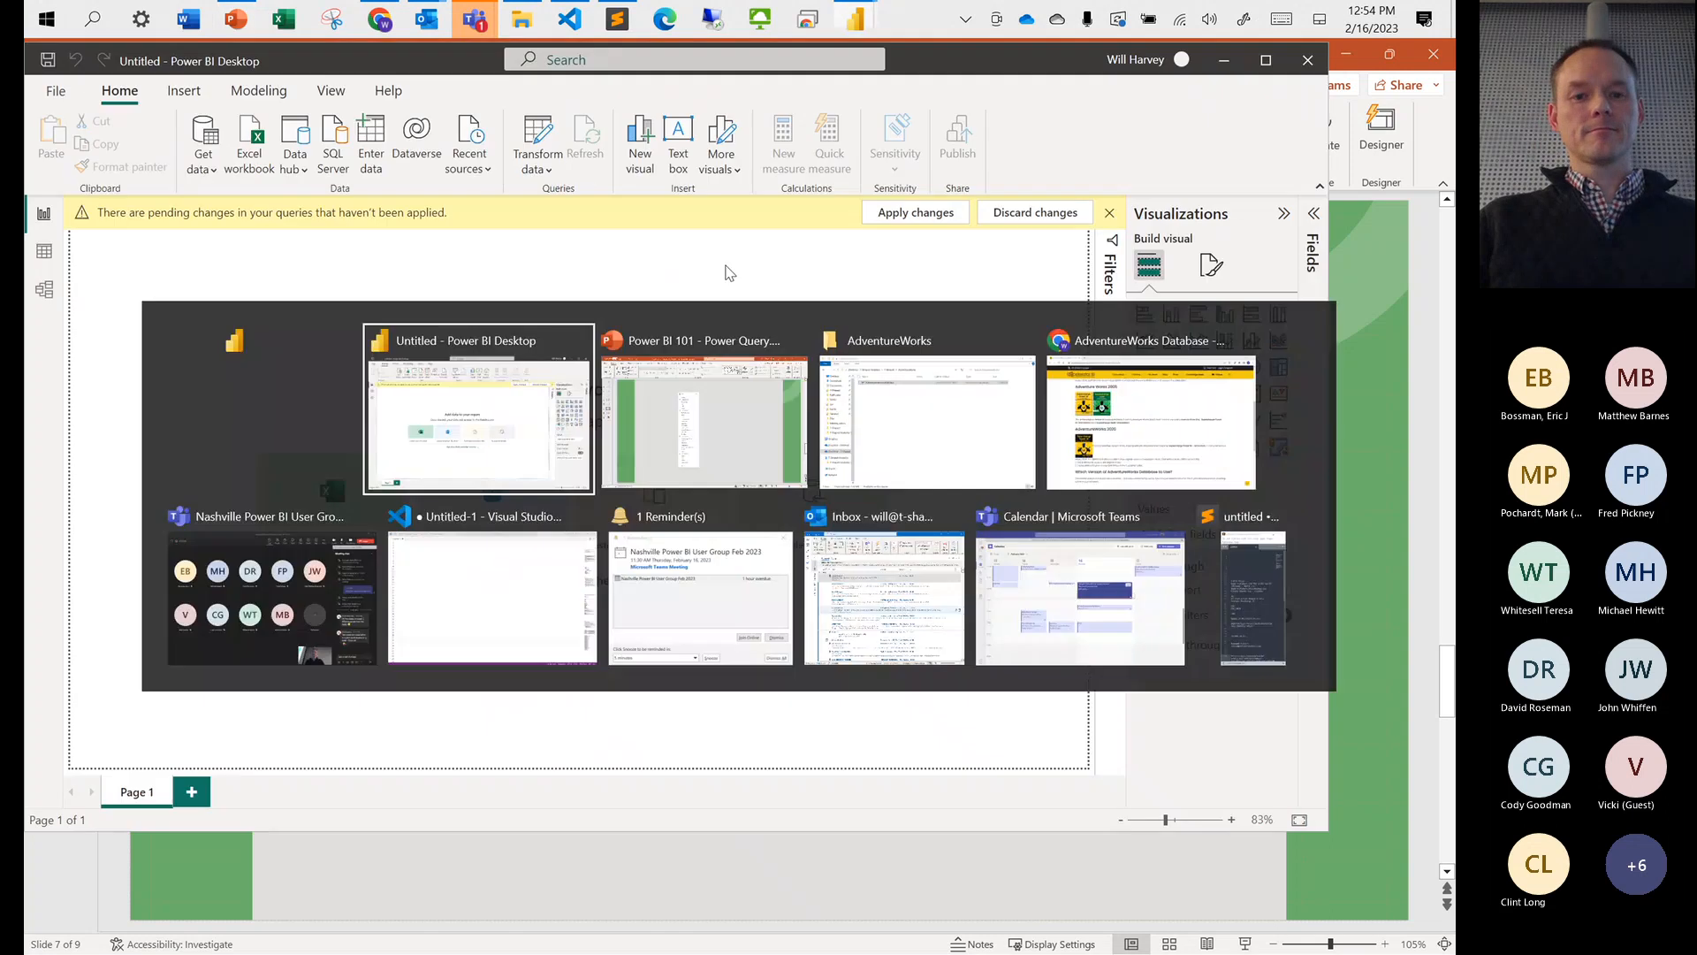
left_click(953, 214)
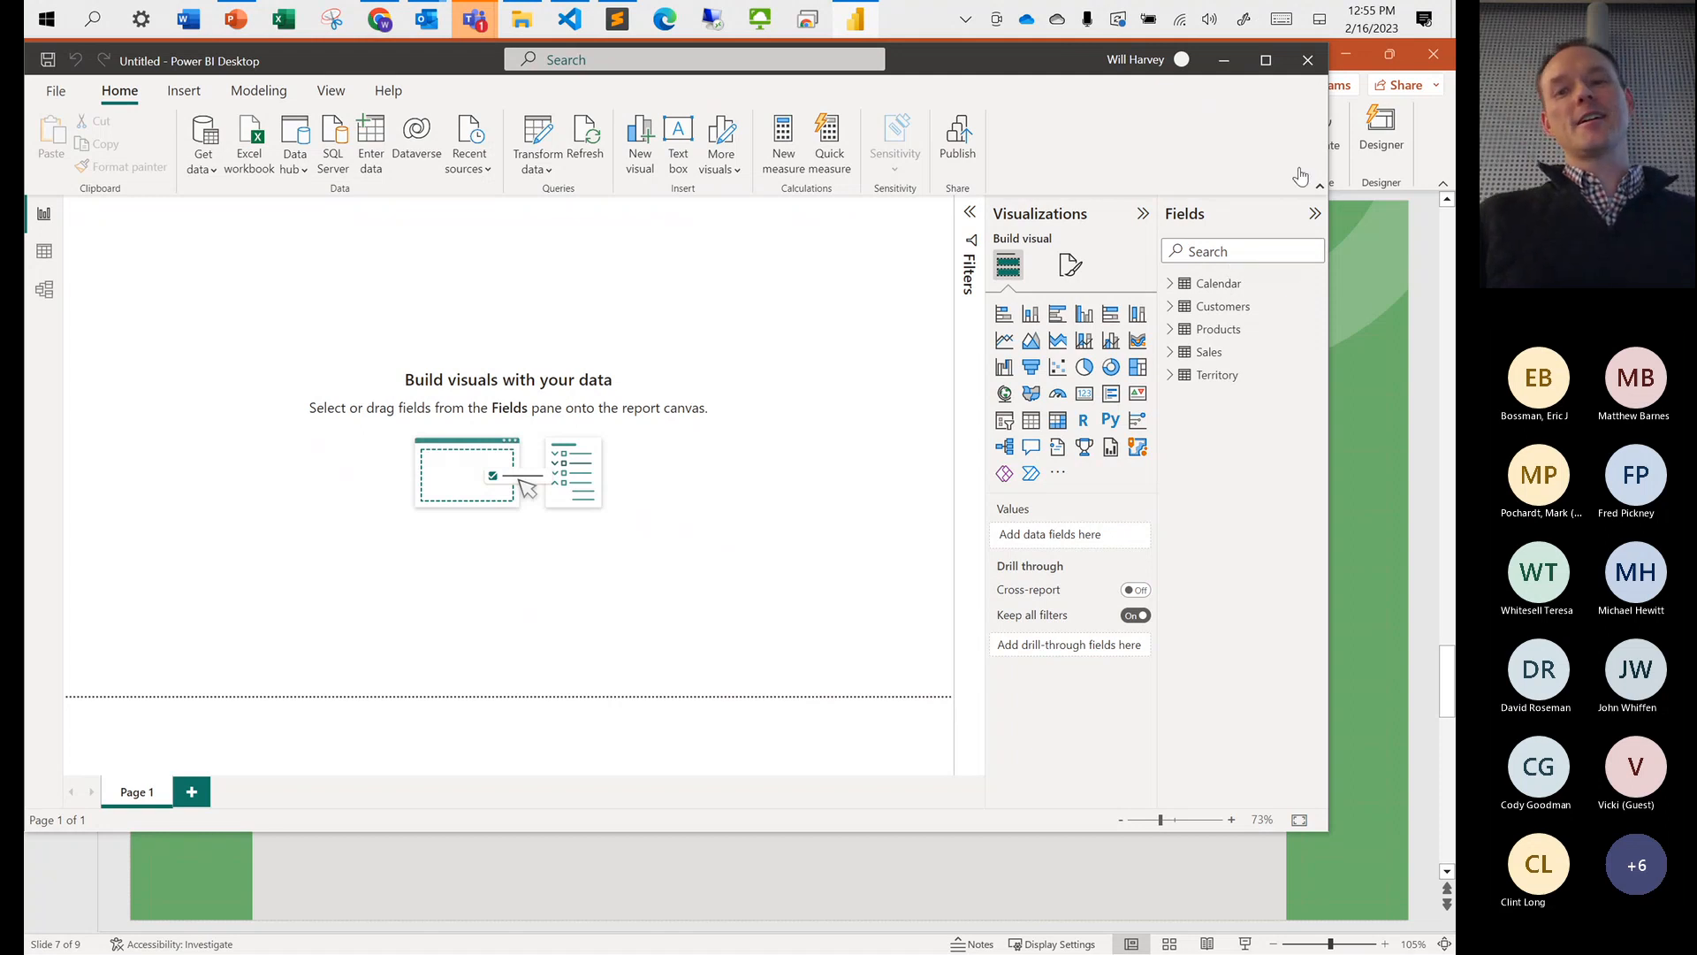
Show the whole model diagram in a maximized window and place the Products table beside Customers, above Sales
left_click(1266, 59)
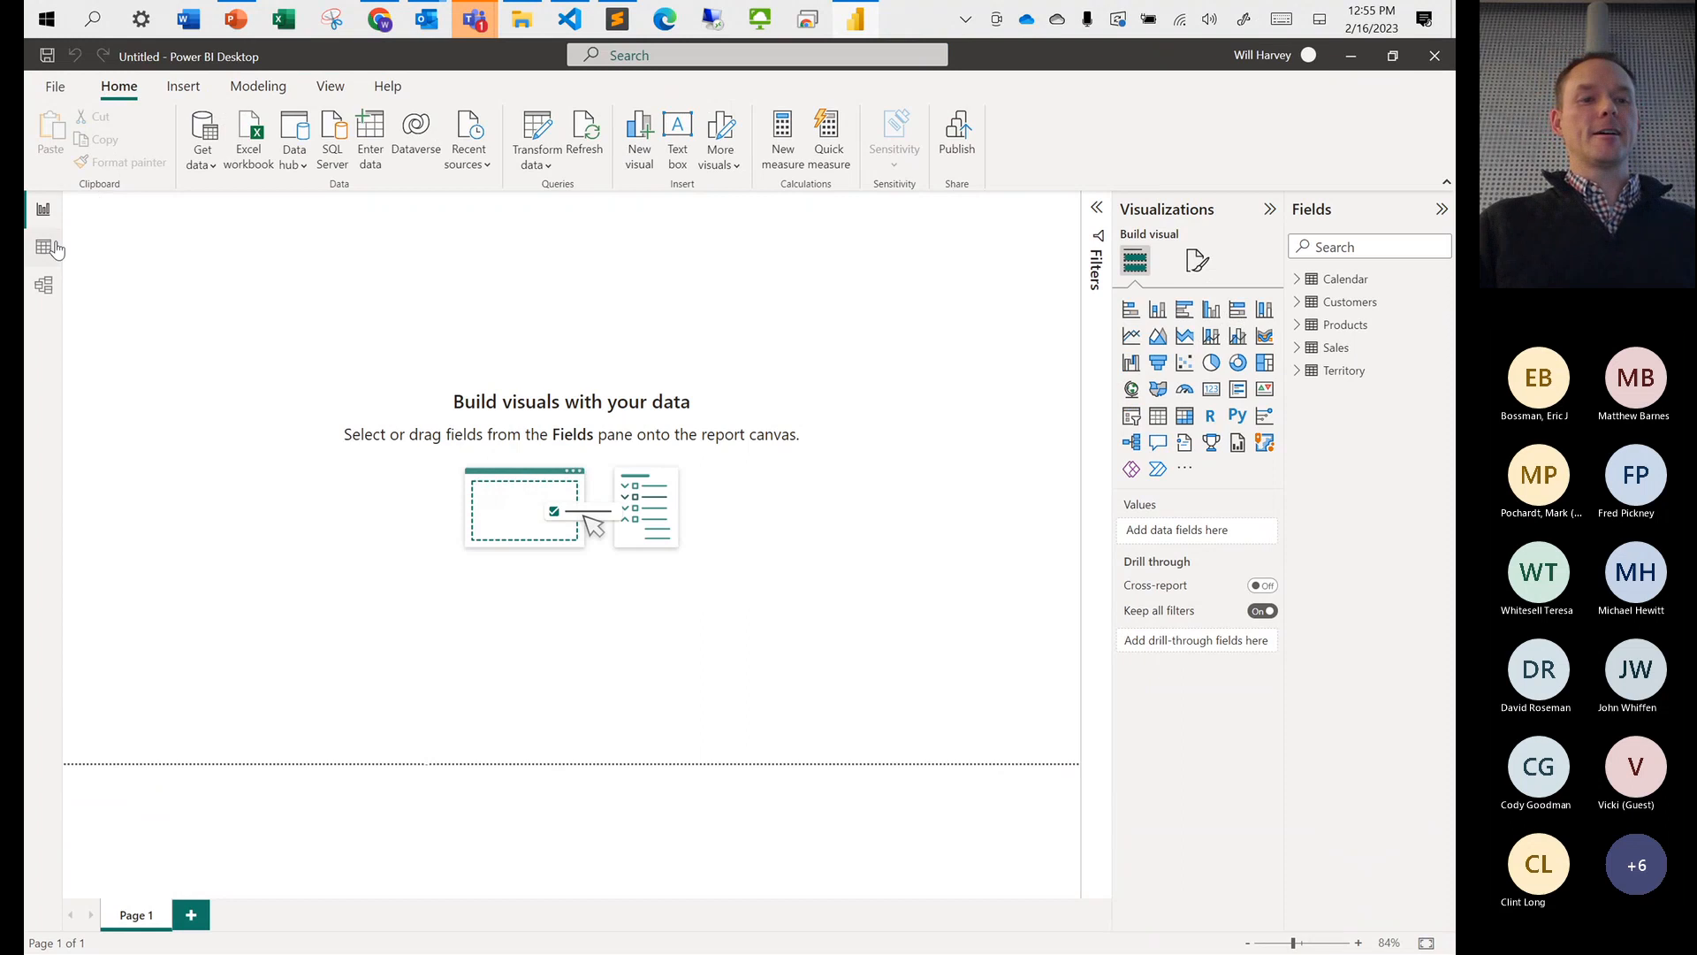
left_click(44, 285)
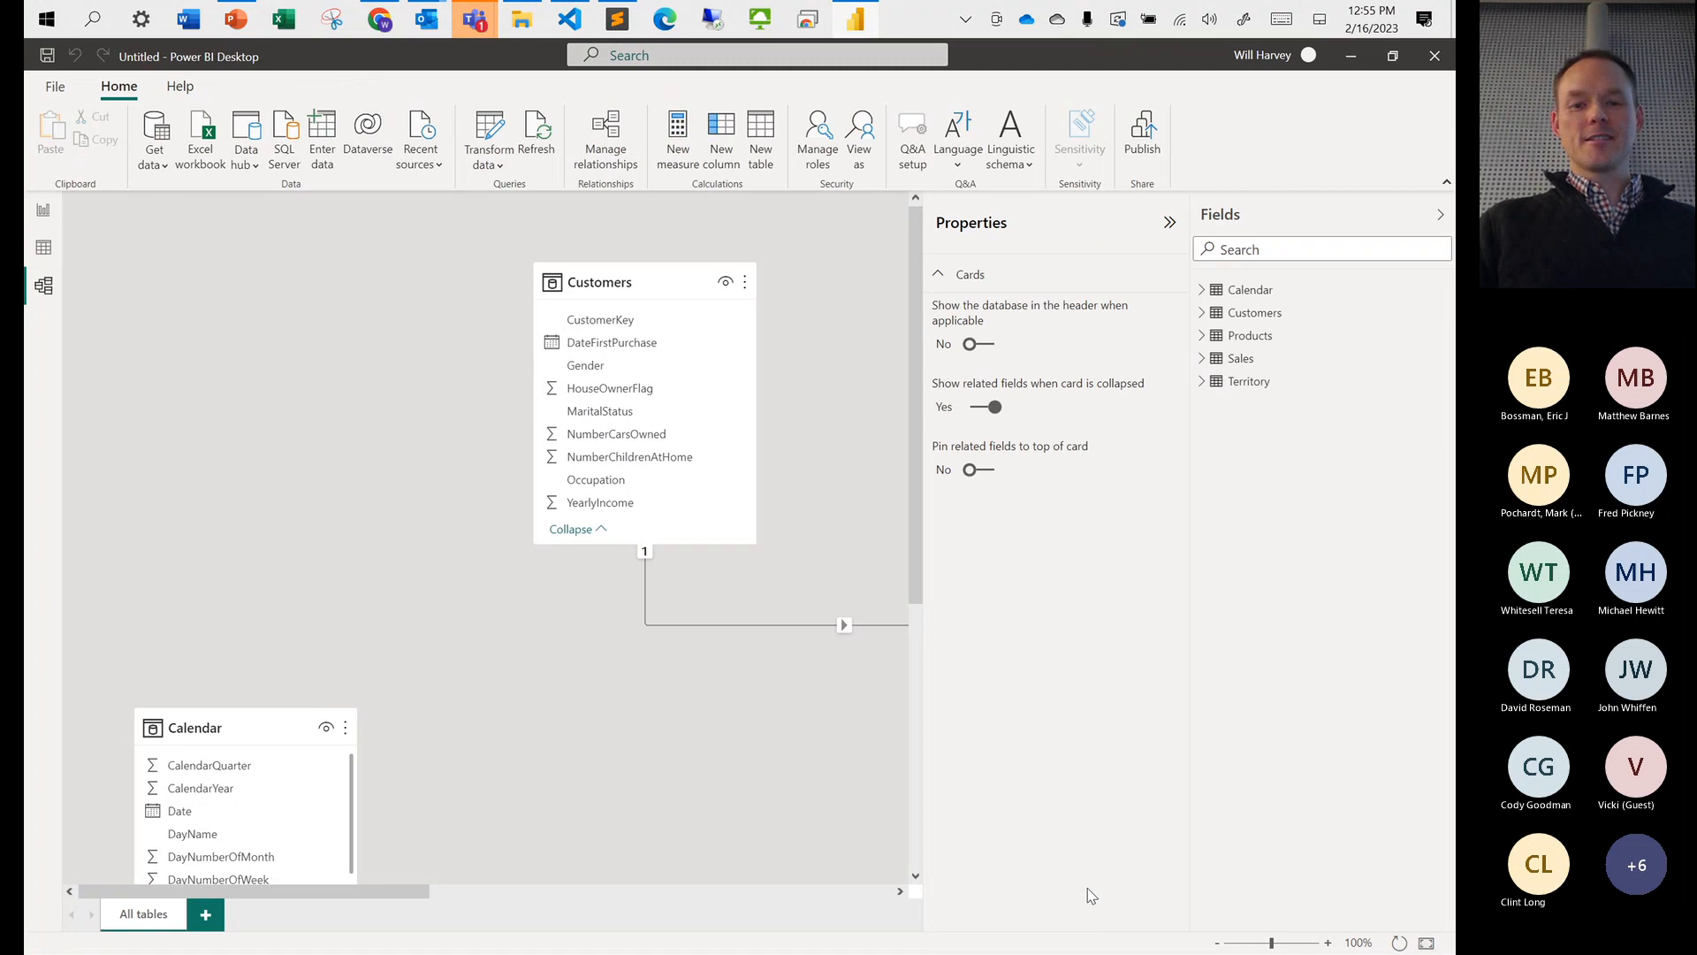
left_click(1426, 943)
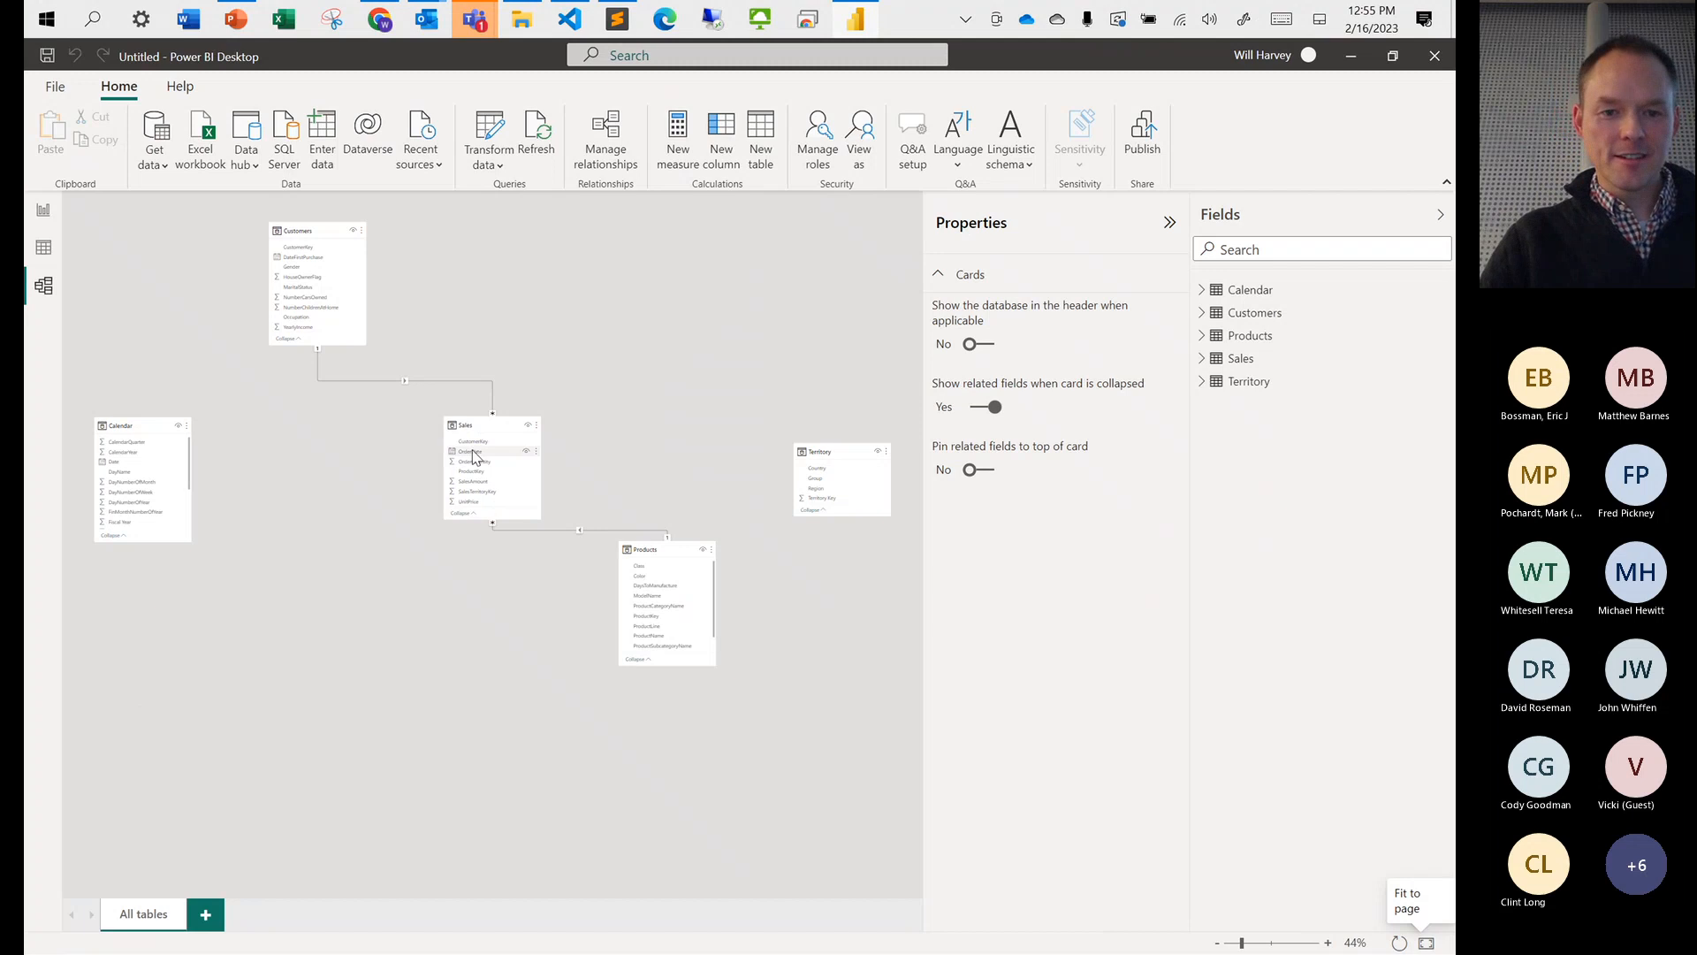
left_click_drag(491, 428, 398, 477)
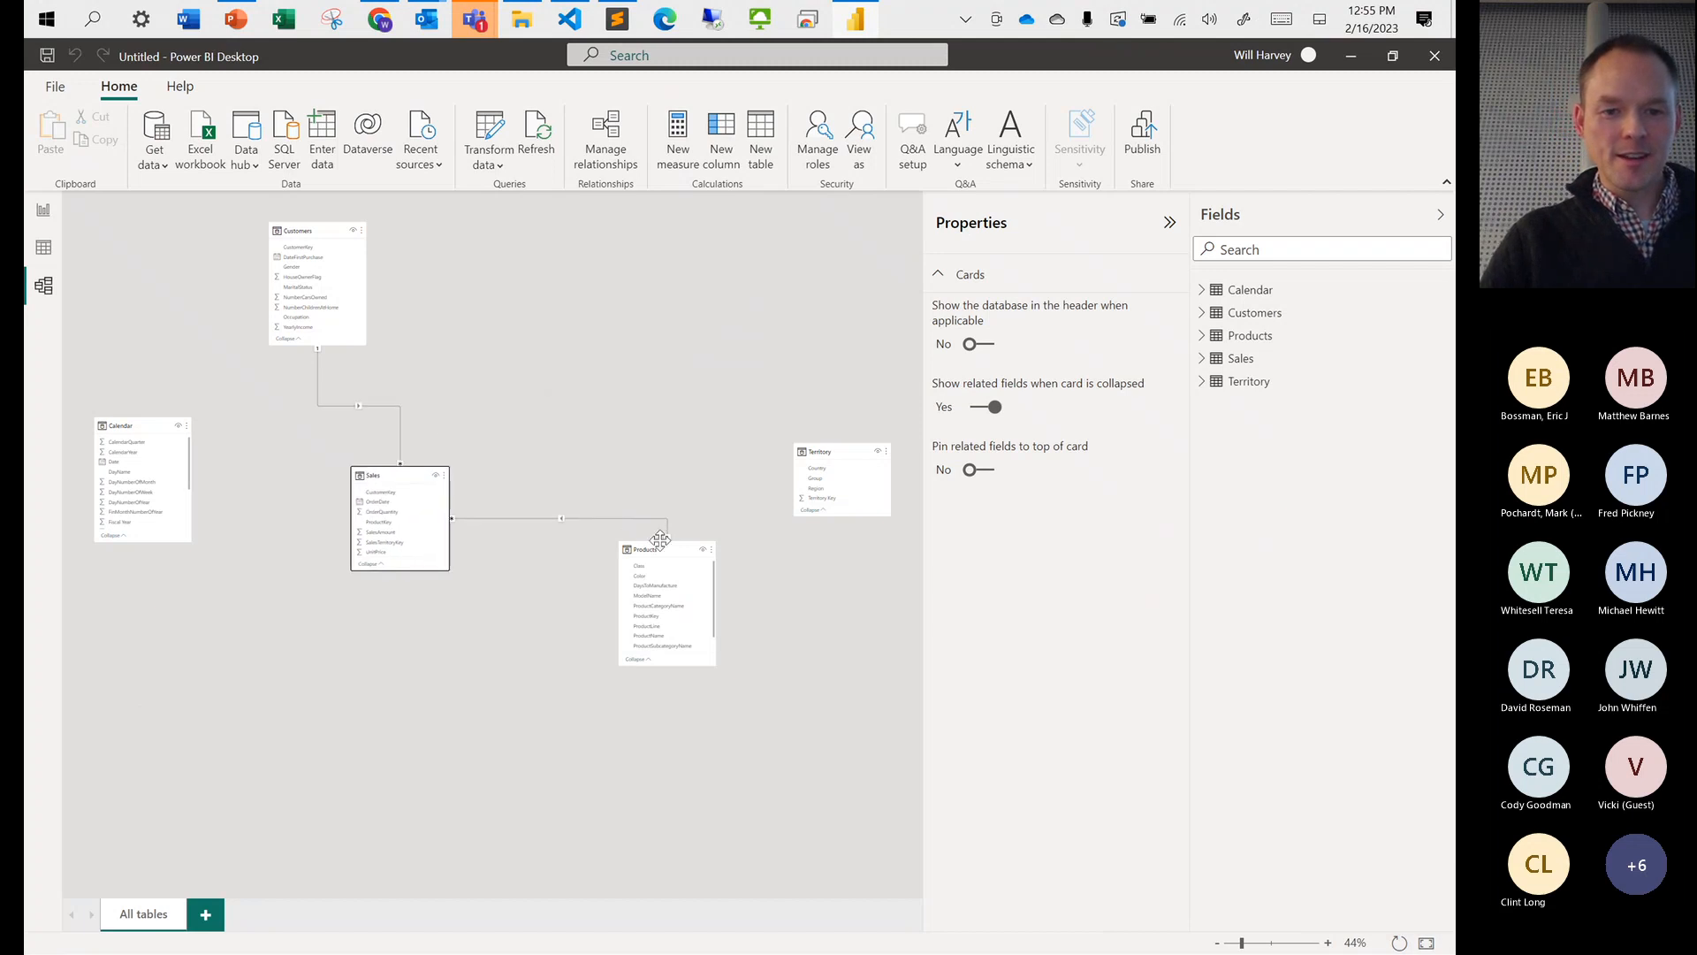
left_click_drag(660, 541, 510, 230)
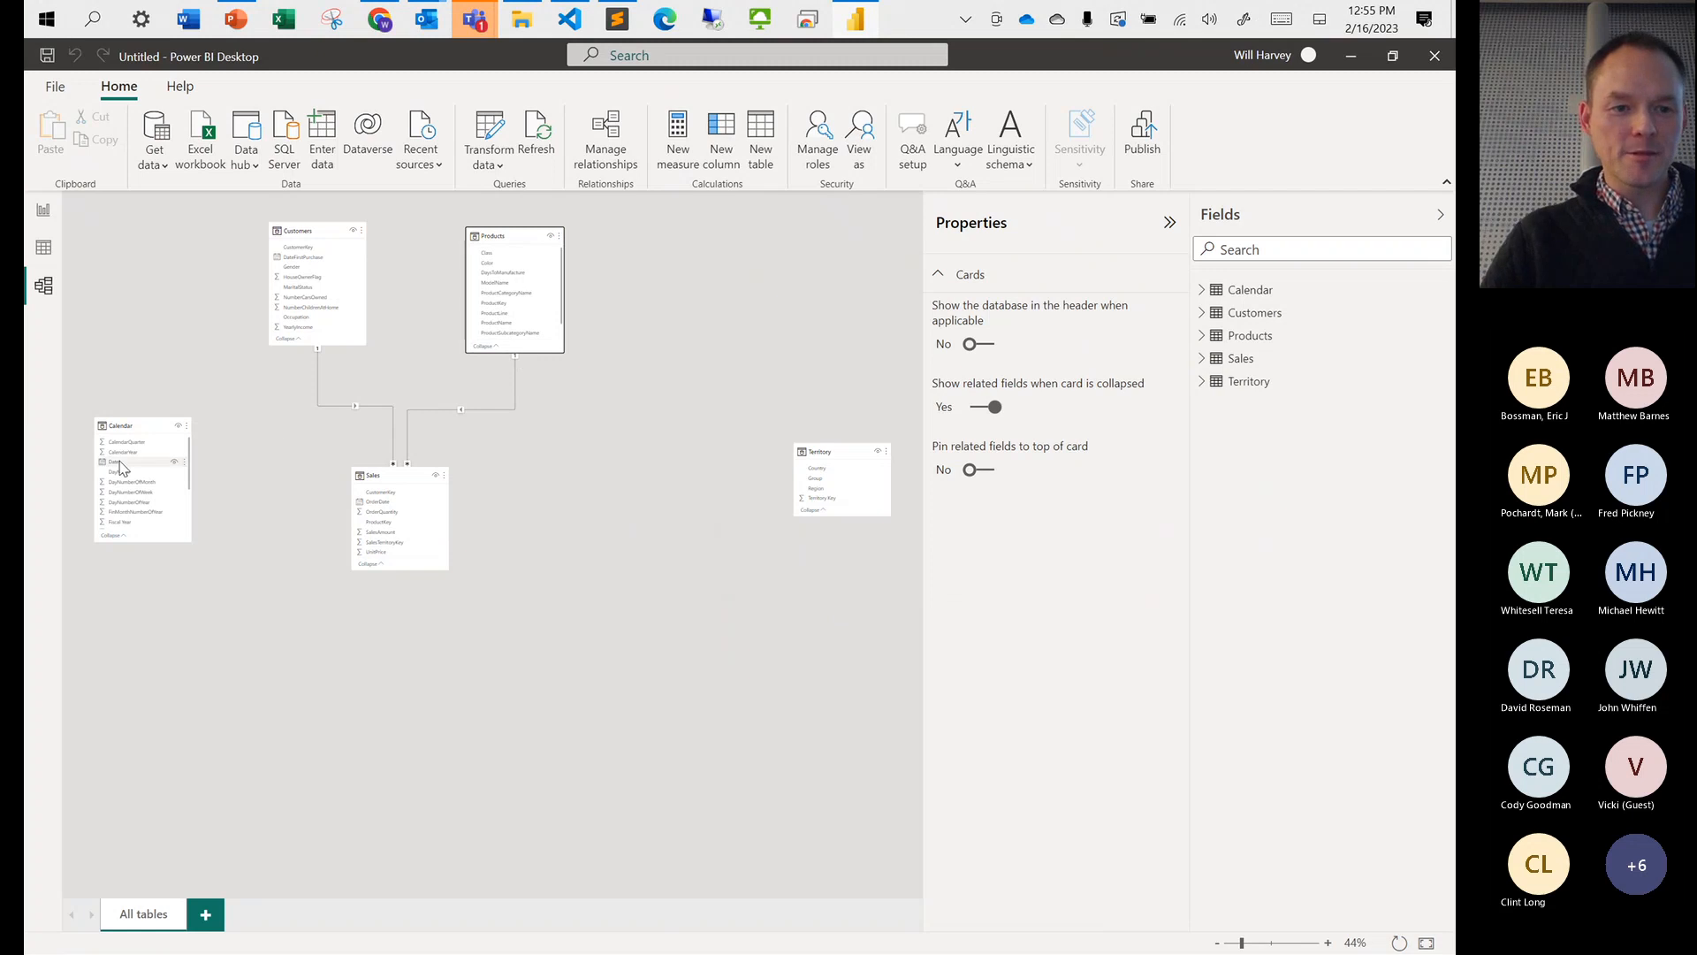
Relate Calendar's Date to Sales' OrderDate, and Territory's Territory Key to Sales' SalesTerritoryKey
left_click_drag(121, 467, 396, 508)
left_click_drag(821, 456, 380, 552)
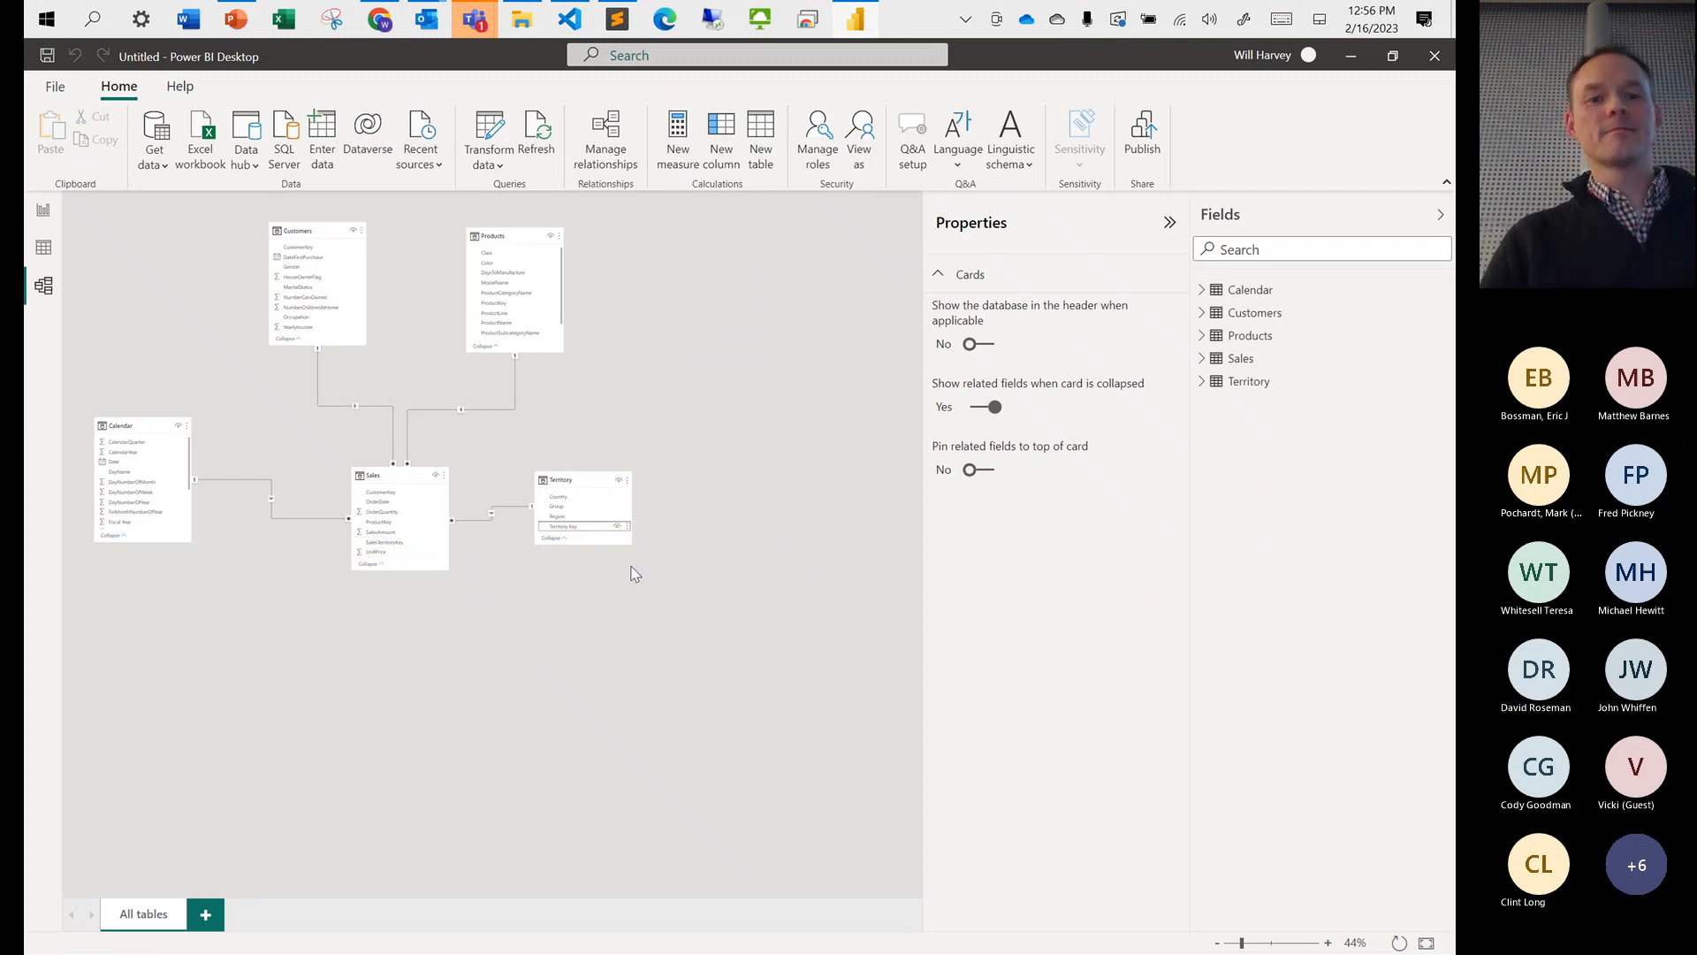
Arrange the tables as a star around Sales, with Customers and Products above it and a shortened Calendar and Territory below
left_click_drag(389, 478, 384, 396)
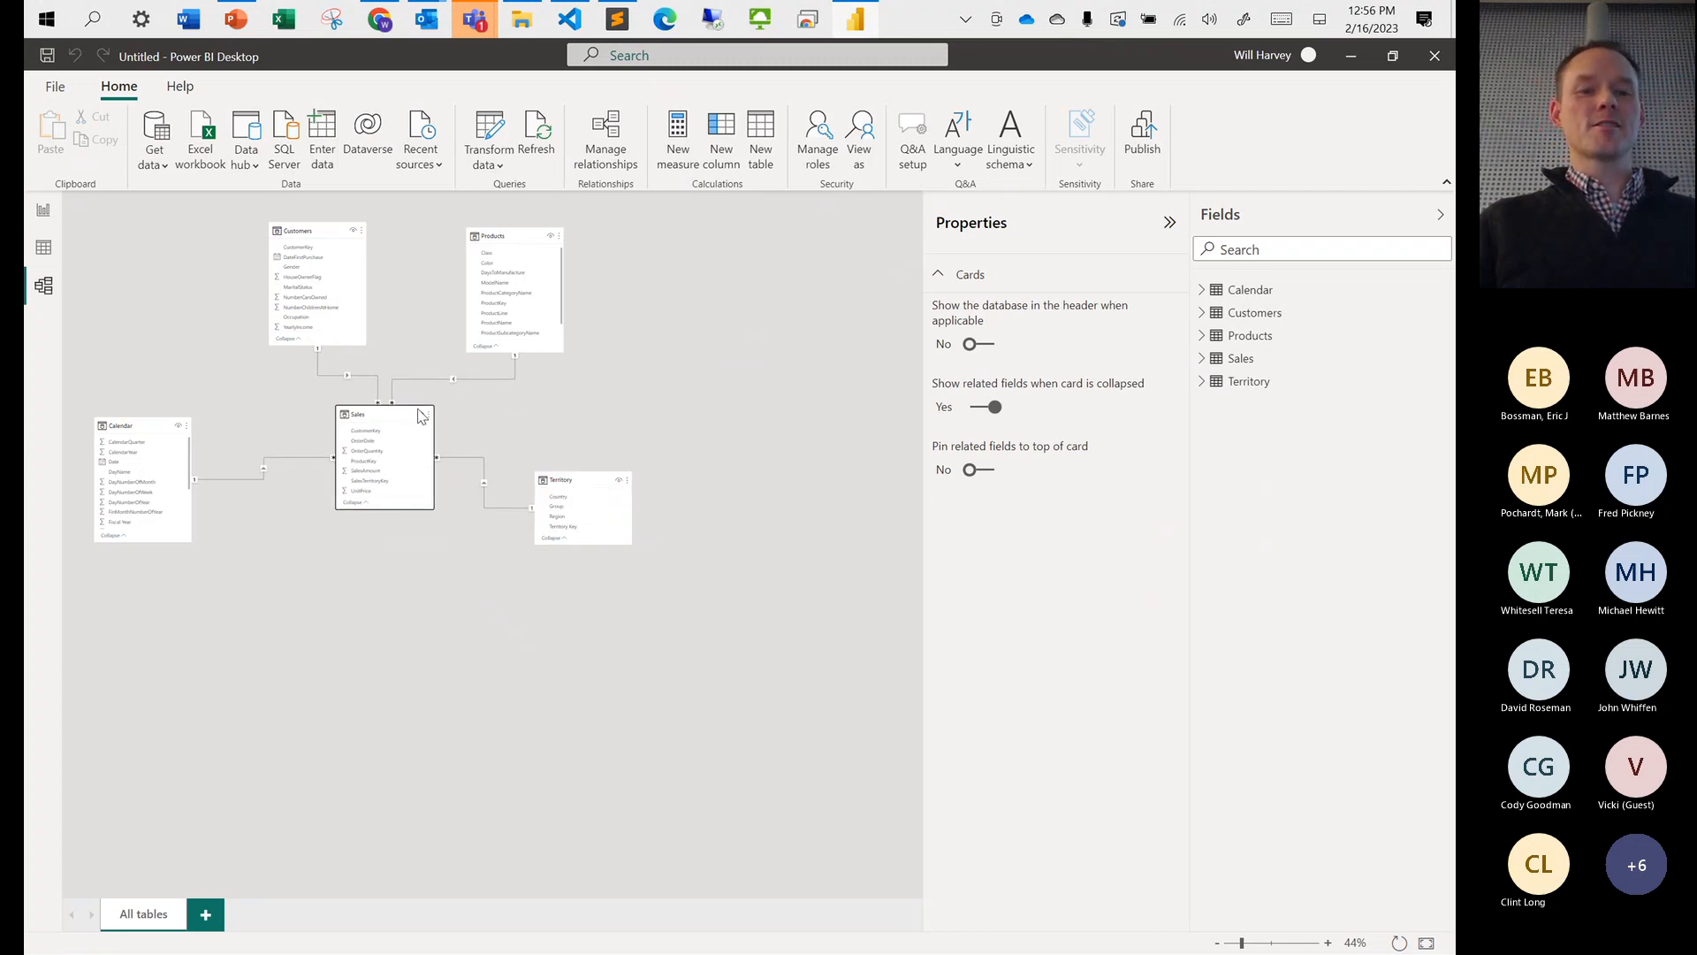
mouse_move(368, 415)
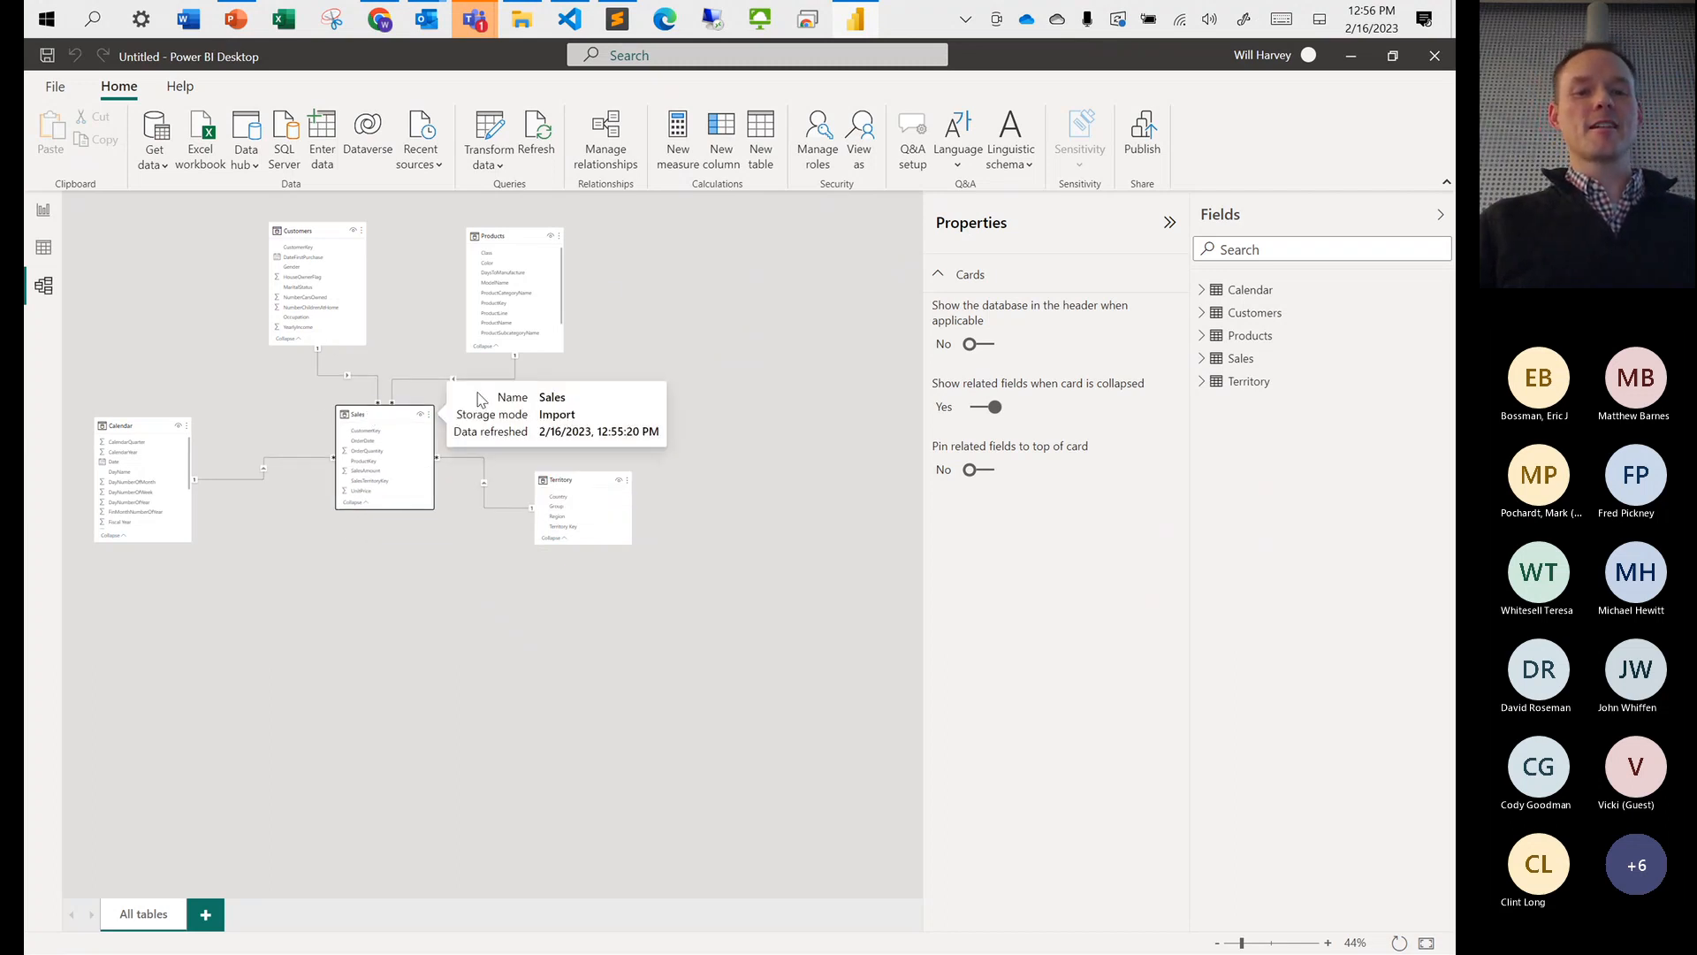
left_click_drag(158, 449, 256, 504)
left_click_drag(579, 487, 554, 517)
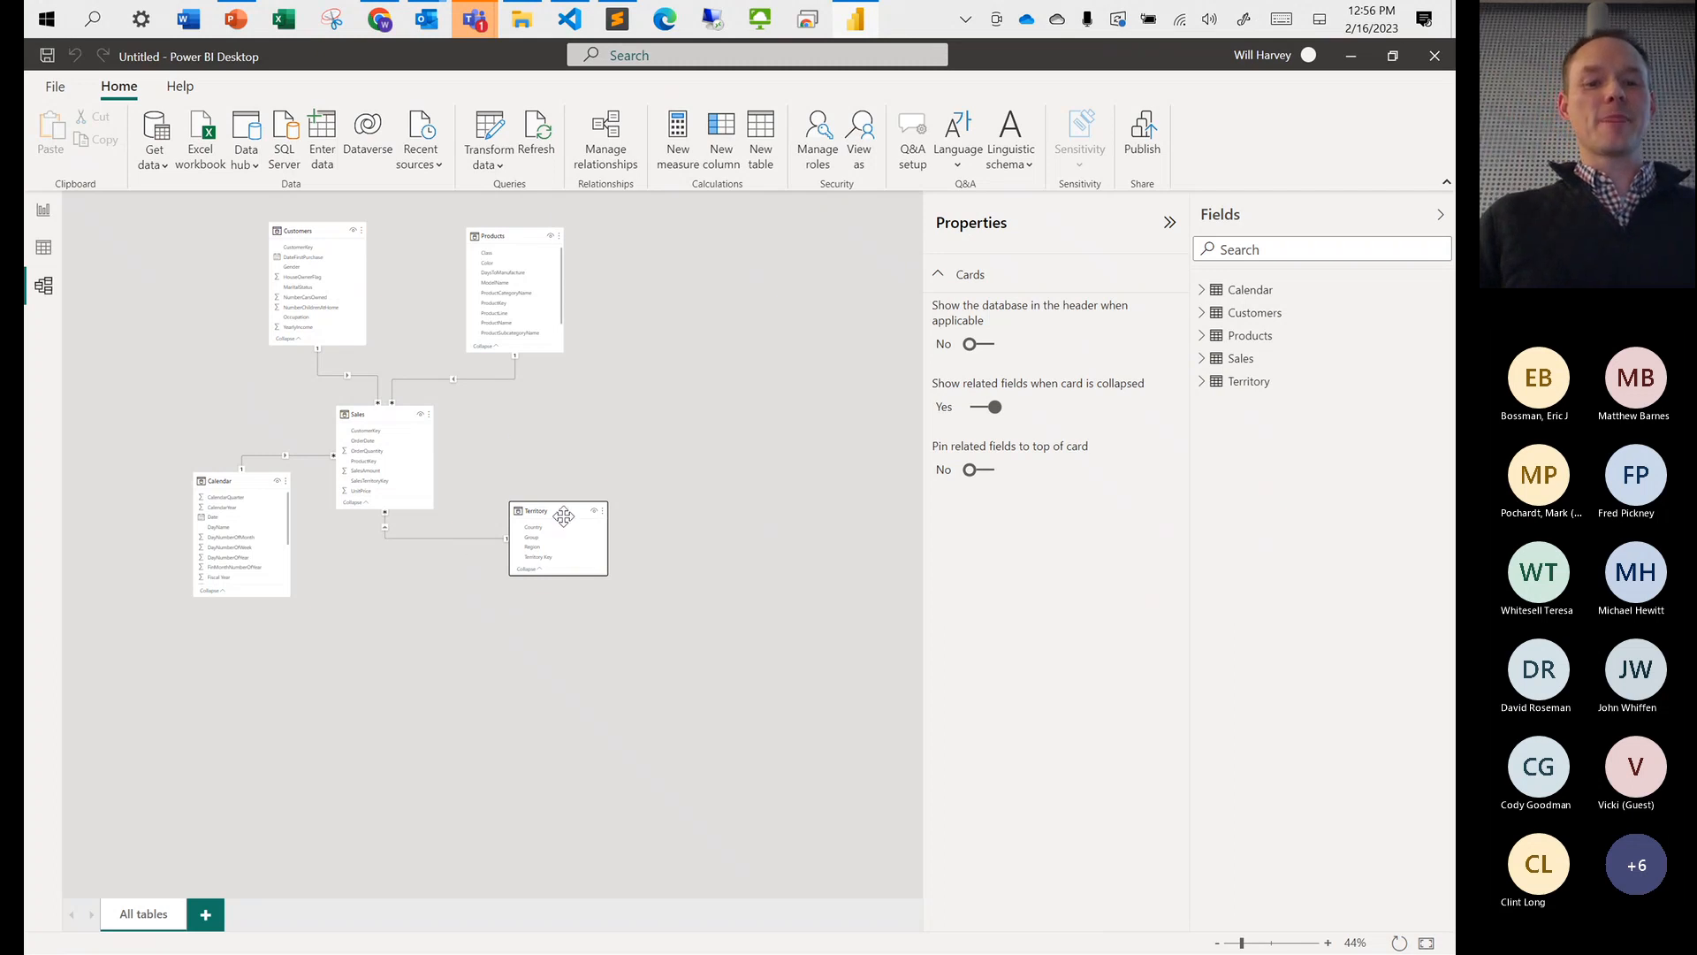
left_click_drag(564, 516, 573, 526)
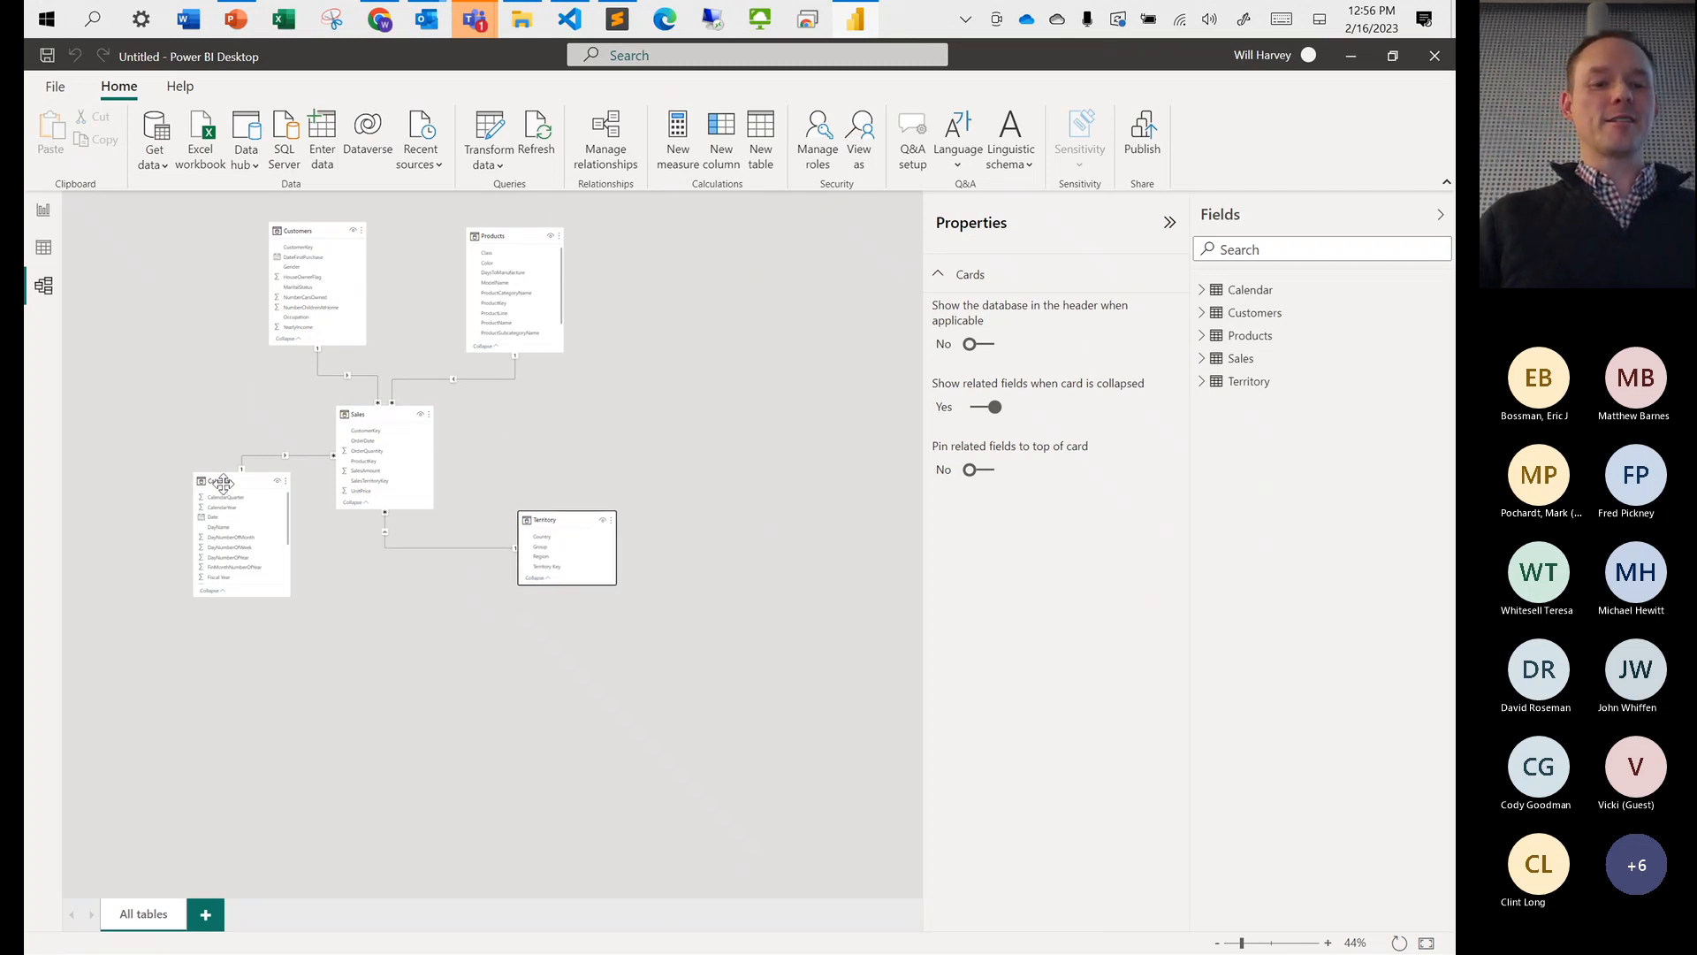
left_click_drag(246, 596, 238, 568)
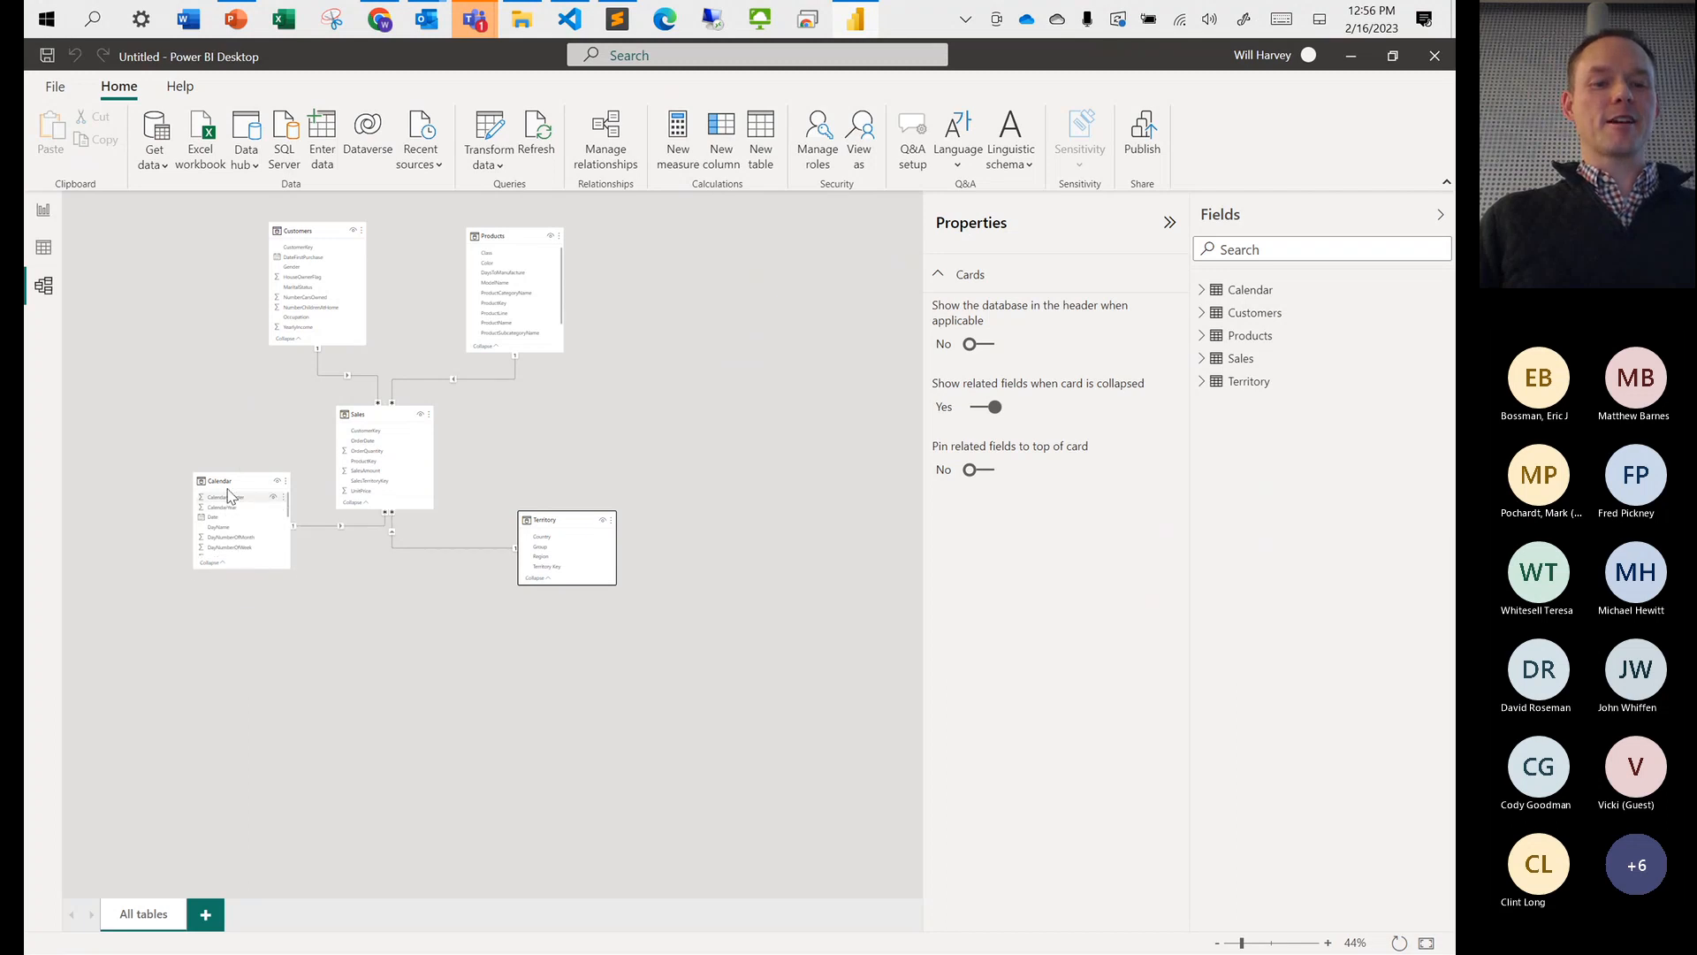
left_click_drag(229, 494, 207, 541)
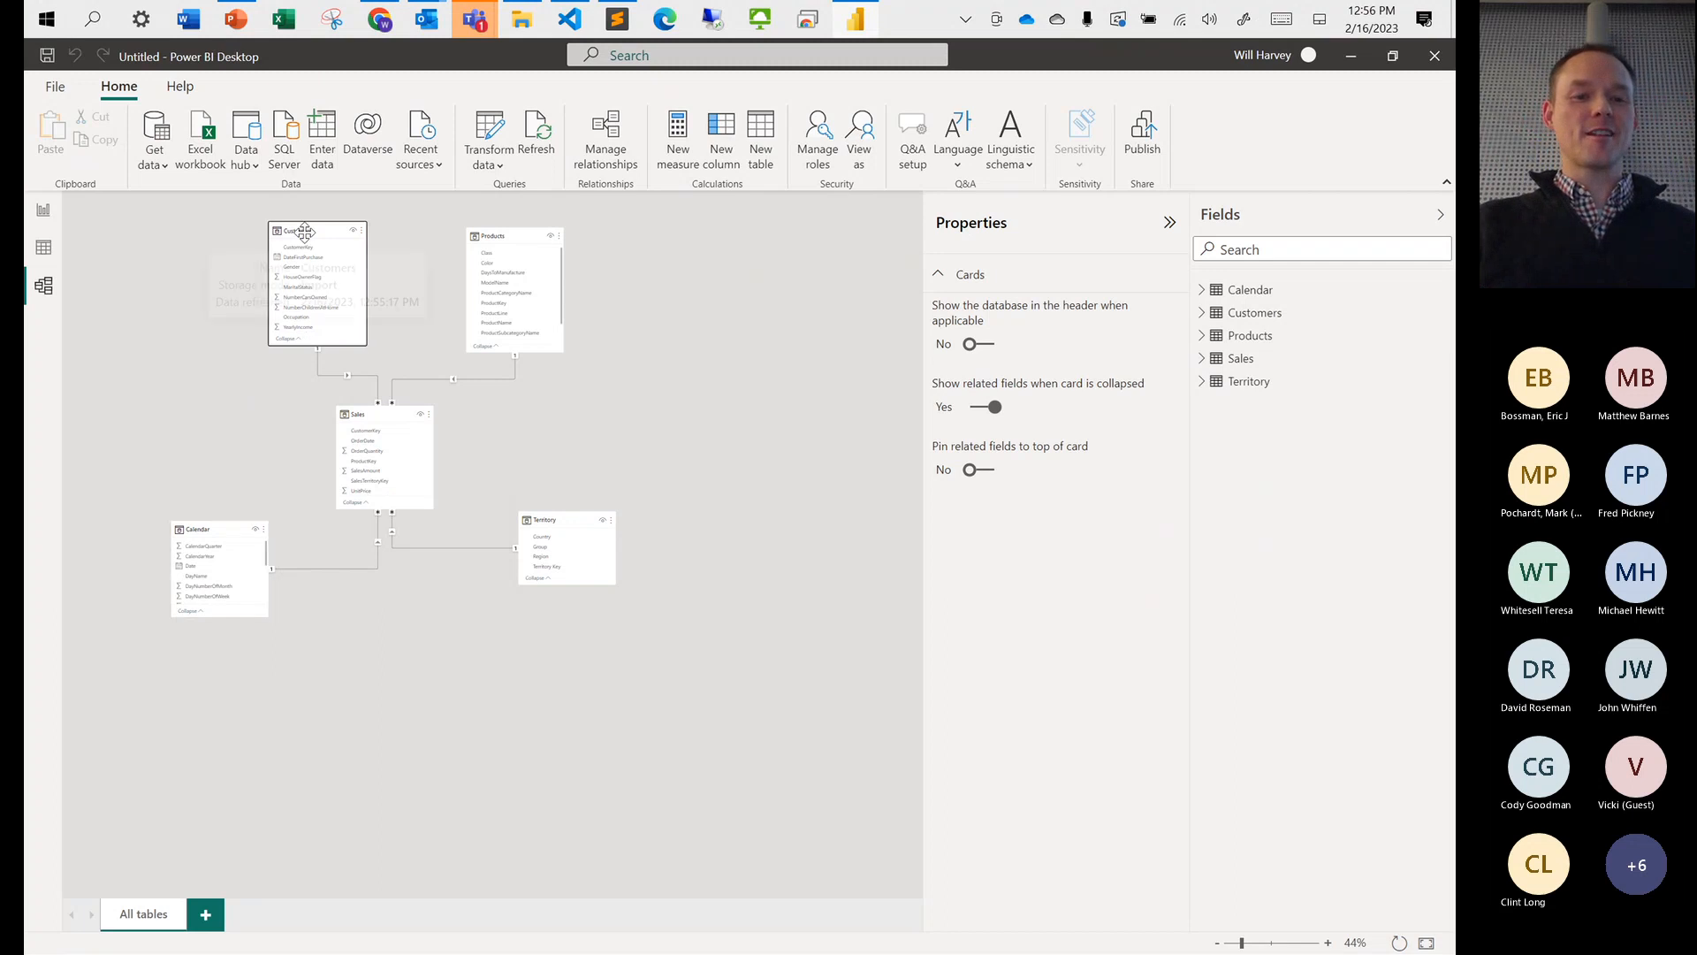
left_click_drag(305, 234, 229, 249)
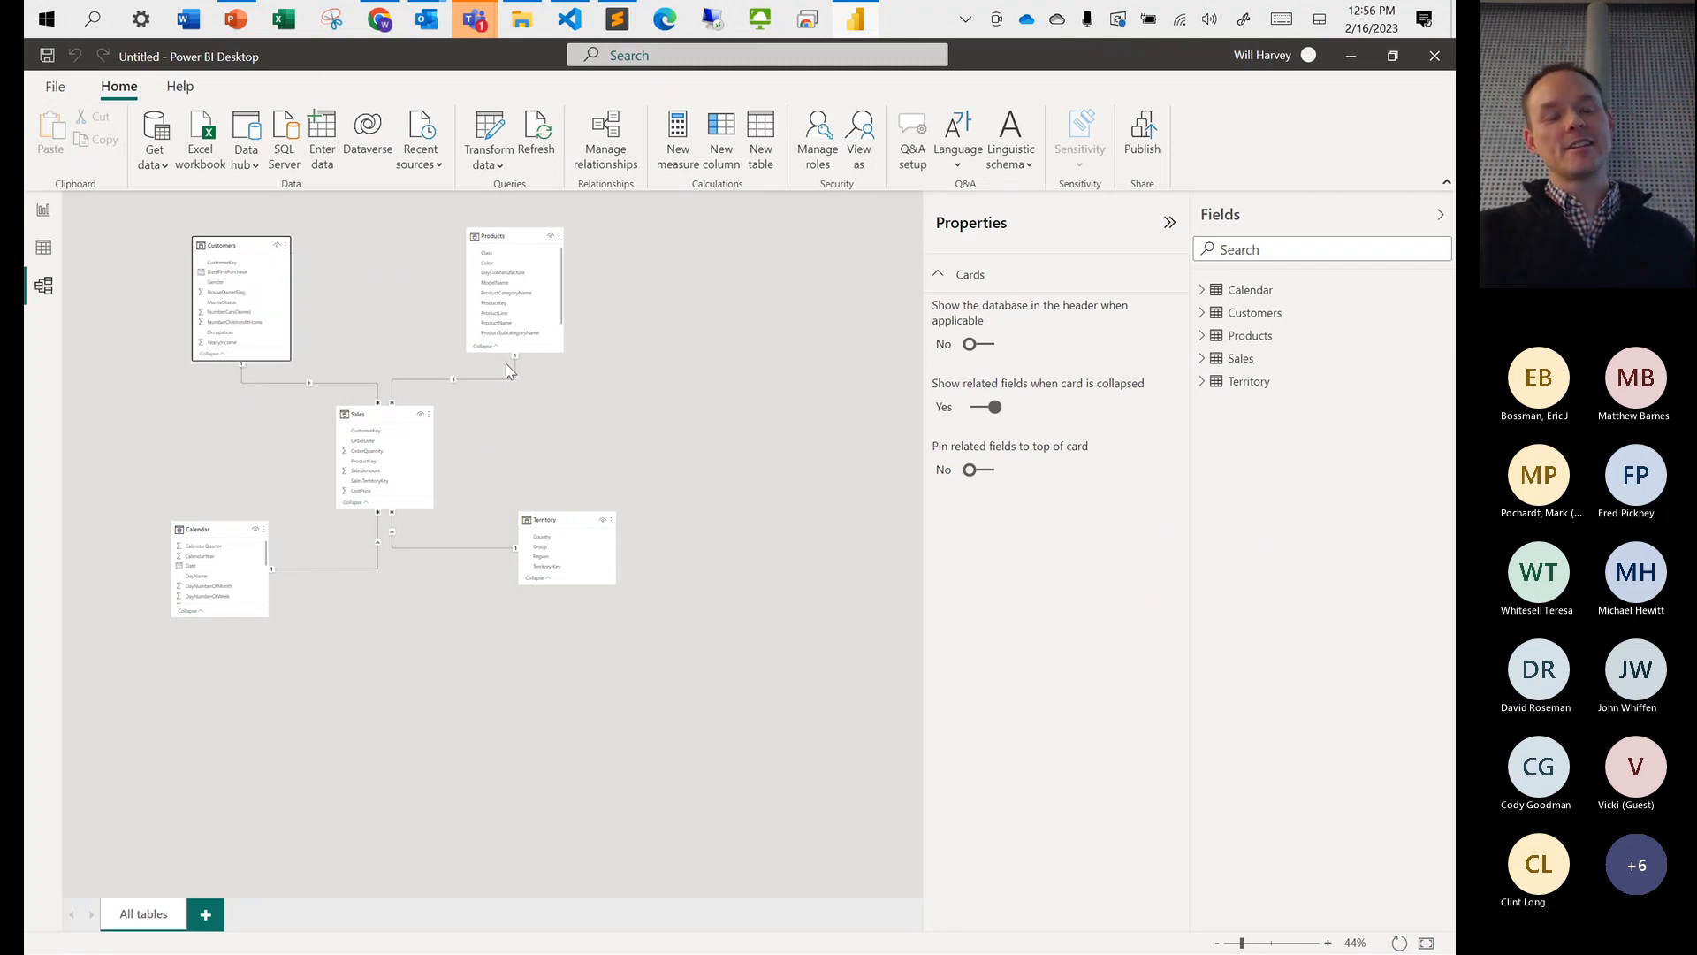
Open AdvenureWorks Budget.xlsx from the T-Shaped folder in File Explorer and enable its content in Excel
left_click(522, 18)
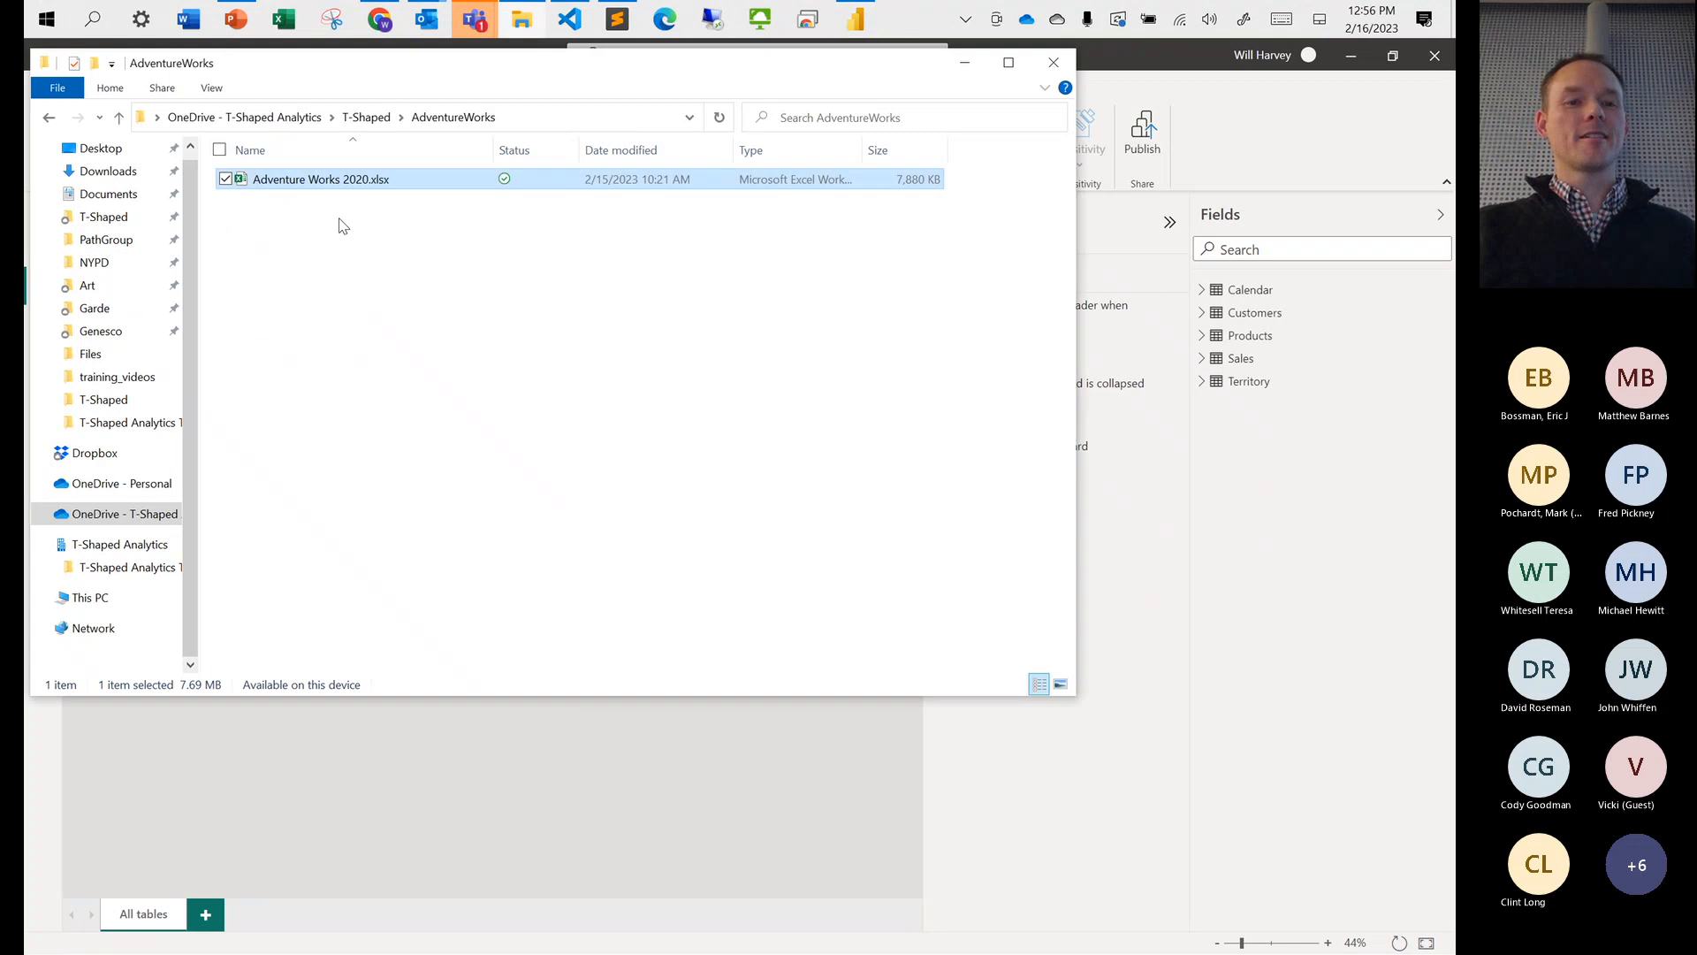
left_click(368, 118)
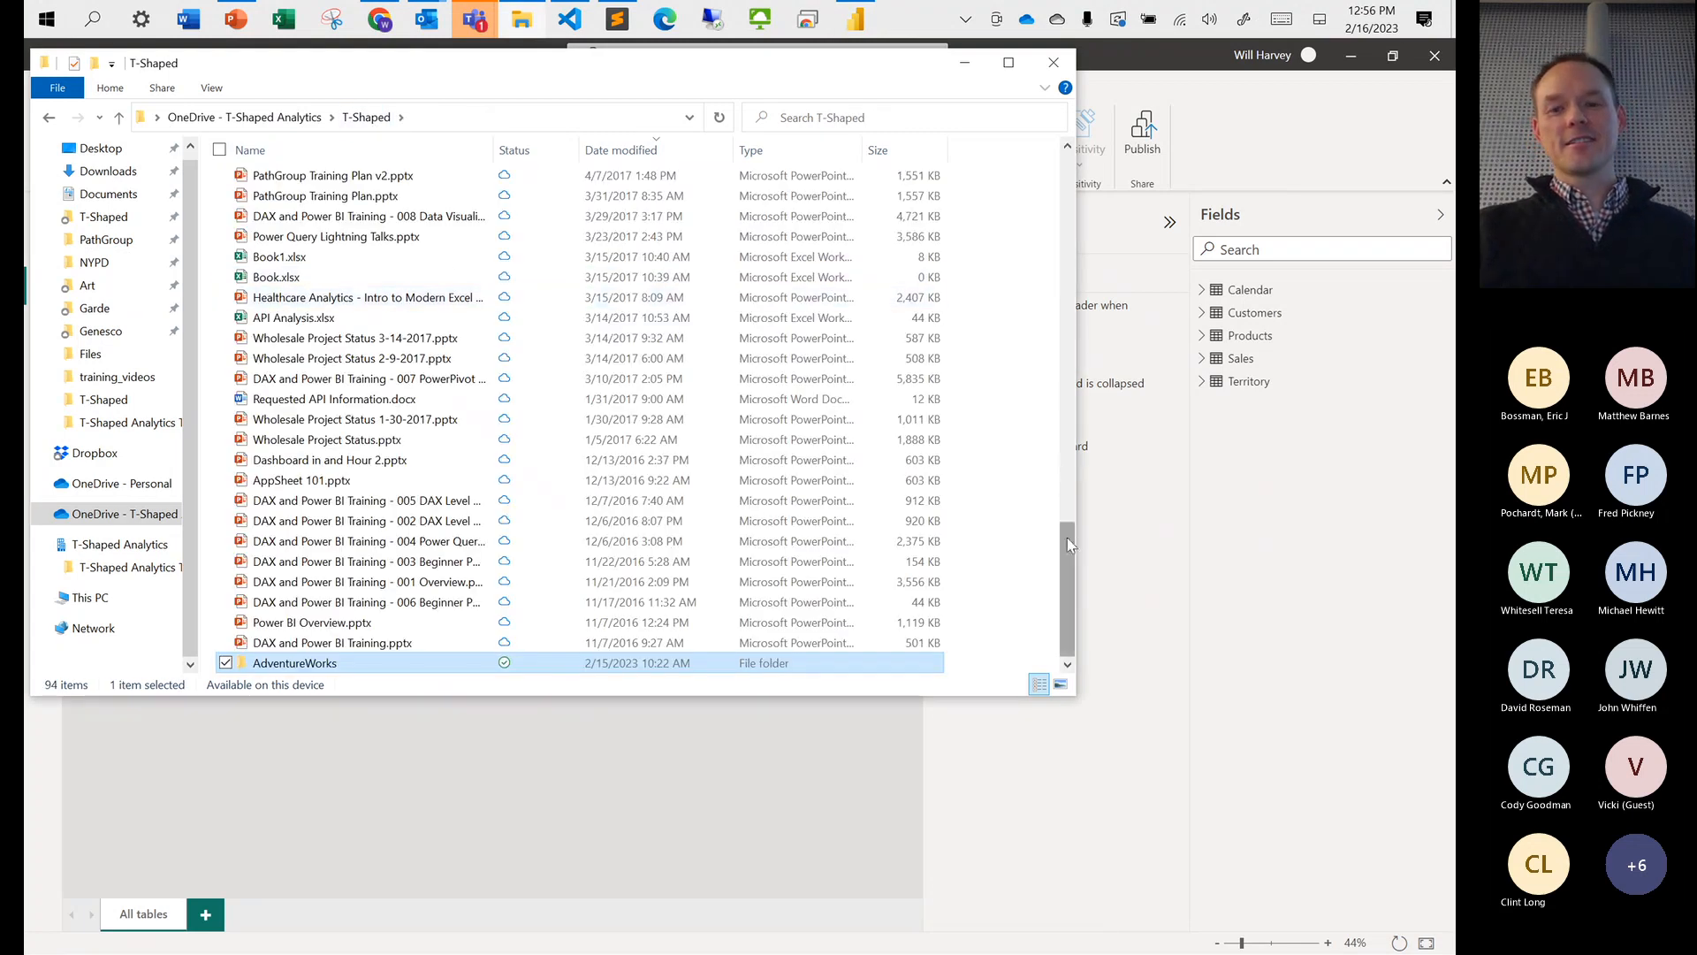
left_click_drag(1068, 538, 1068, 163)
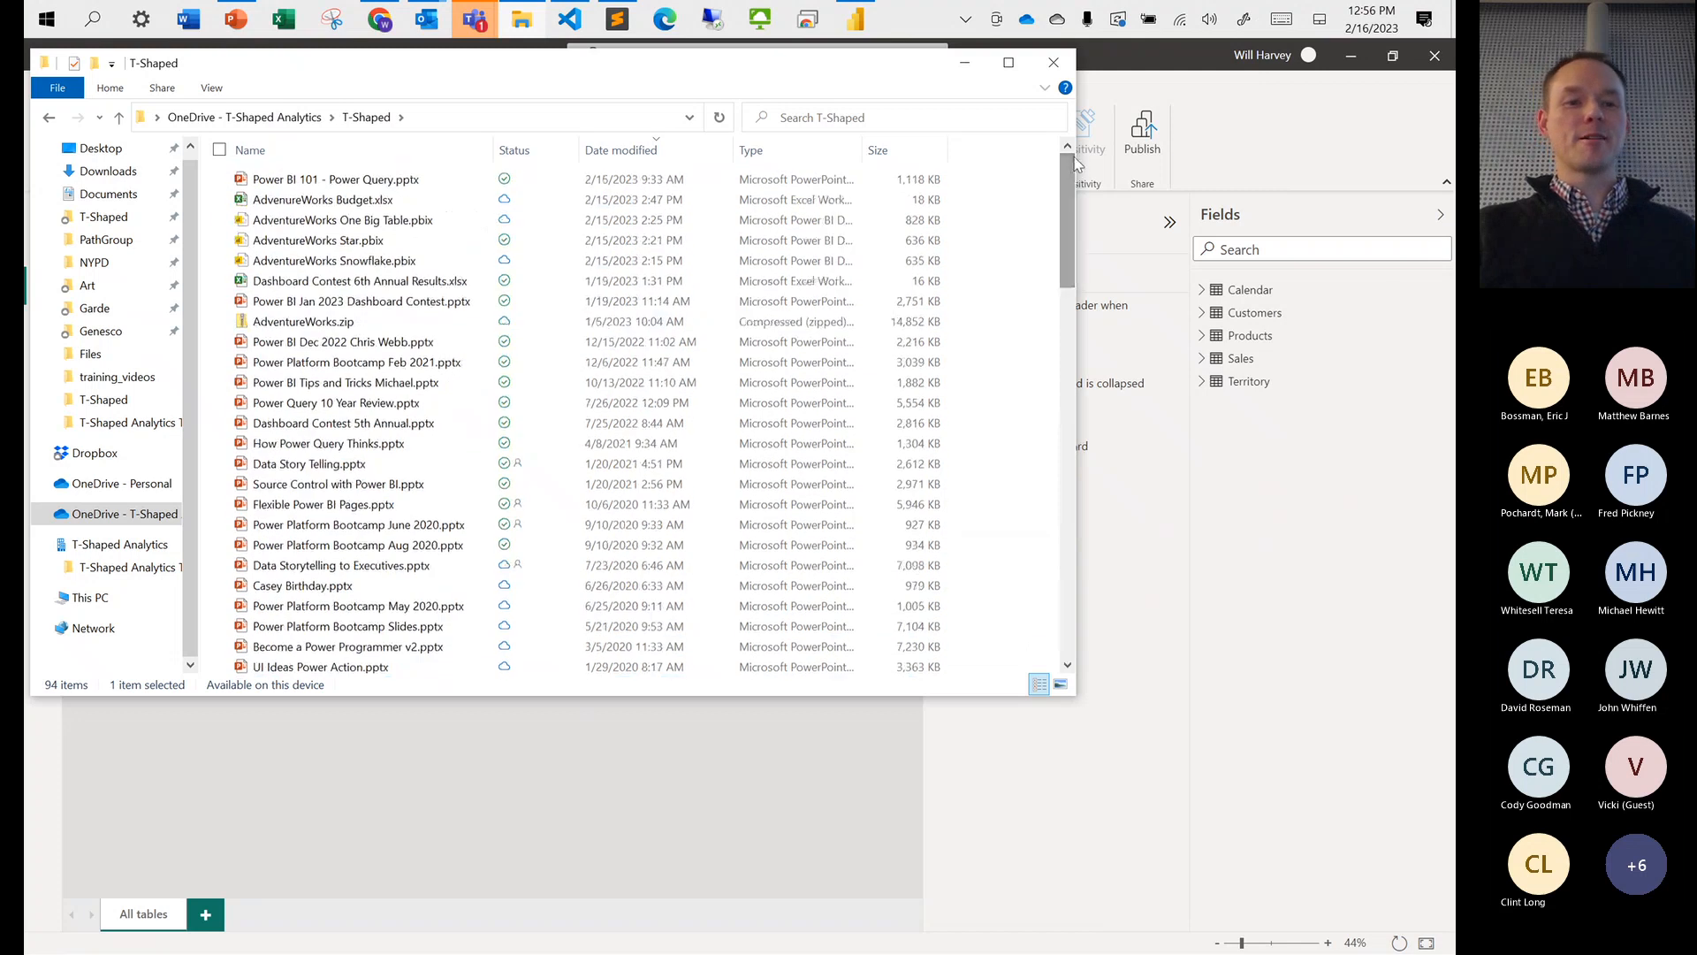
left_click(304, 202)
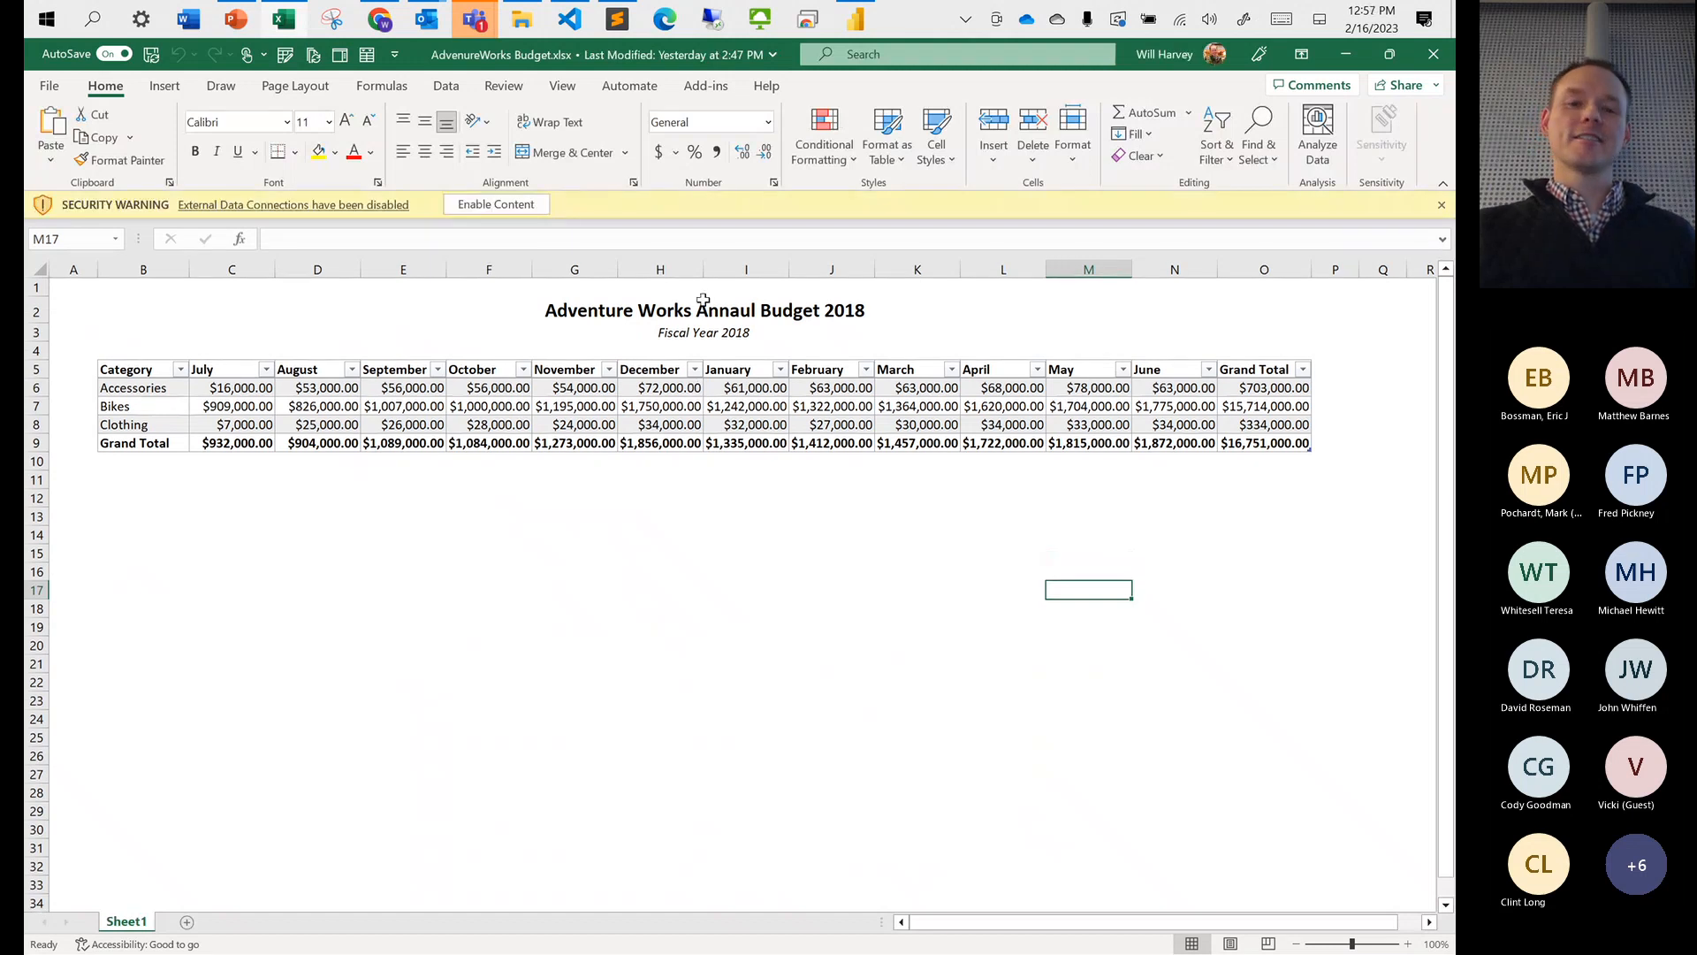
left_click(495, 205)
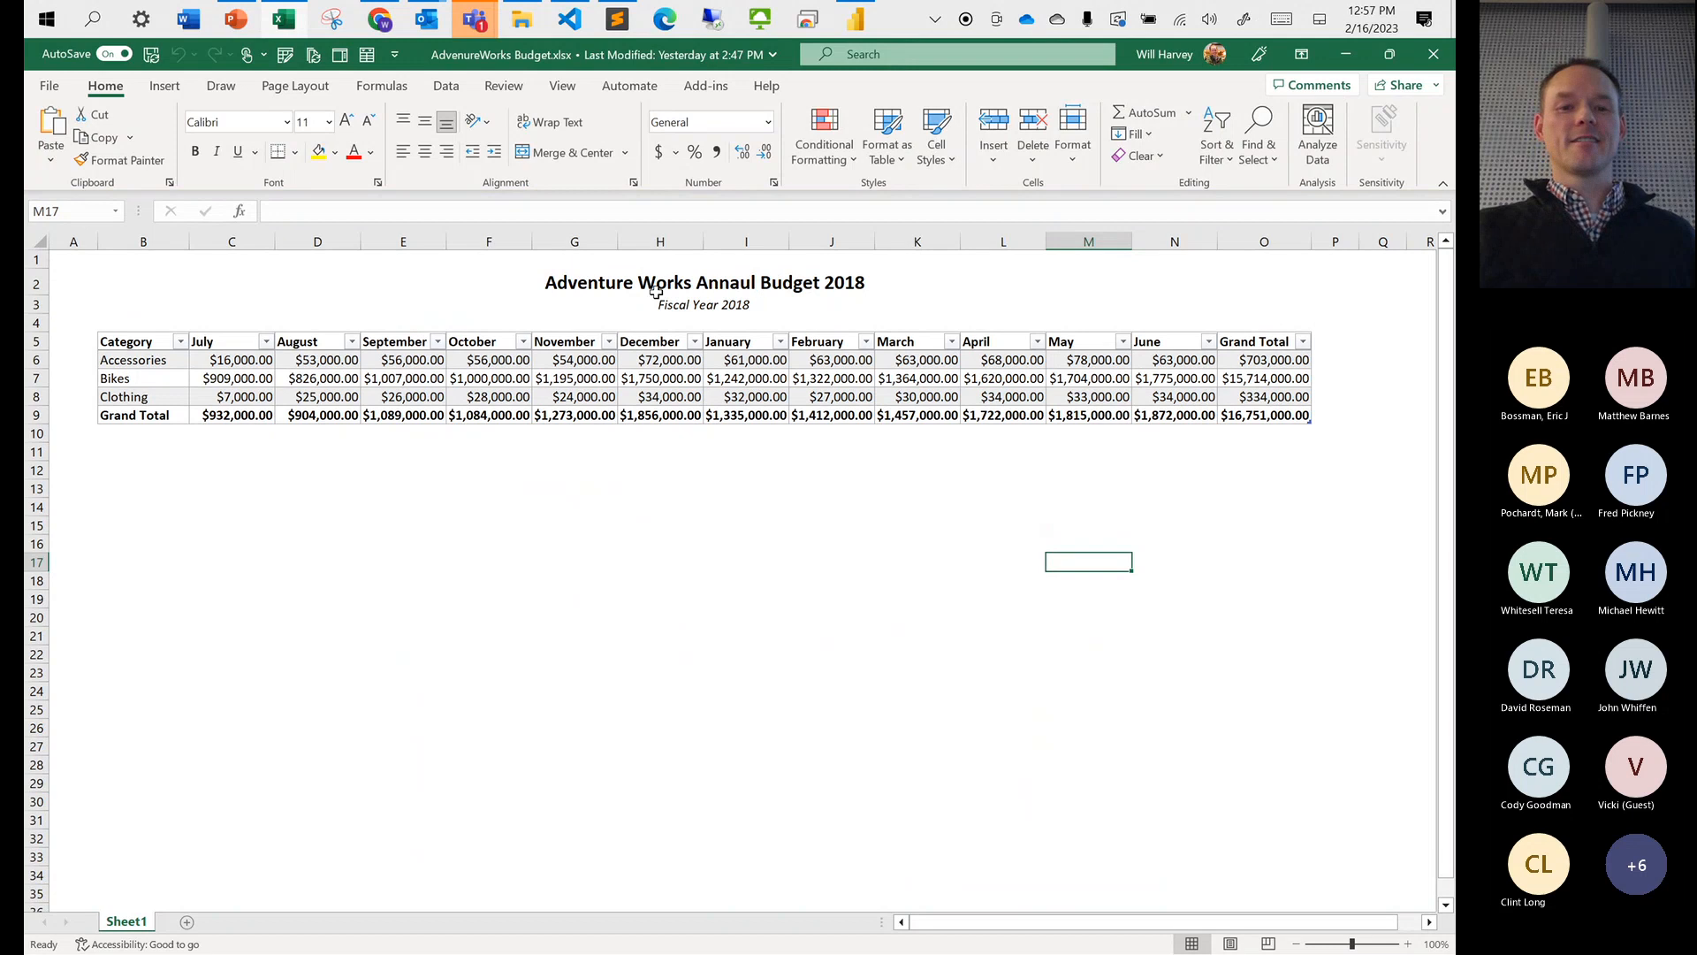
Examine the July to June headings and the category names in the budget table, and close the workbook
left_click(238, 343)
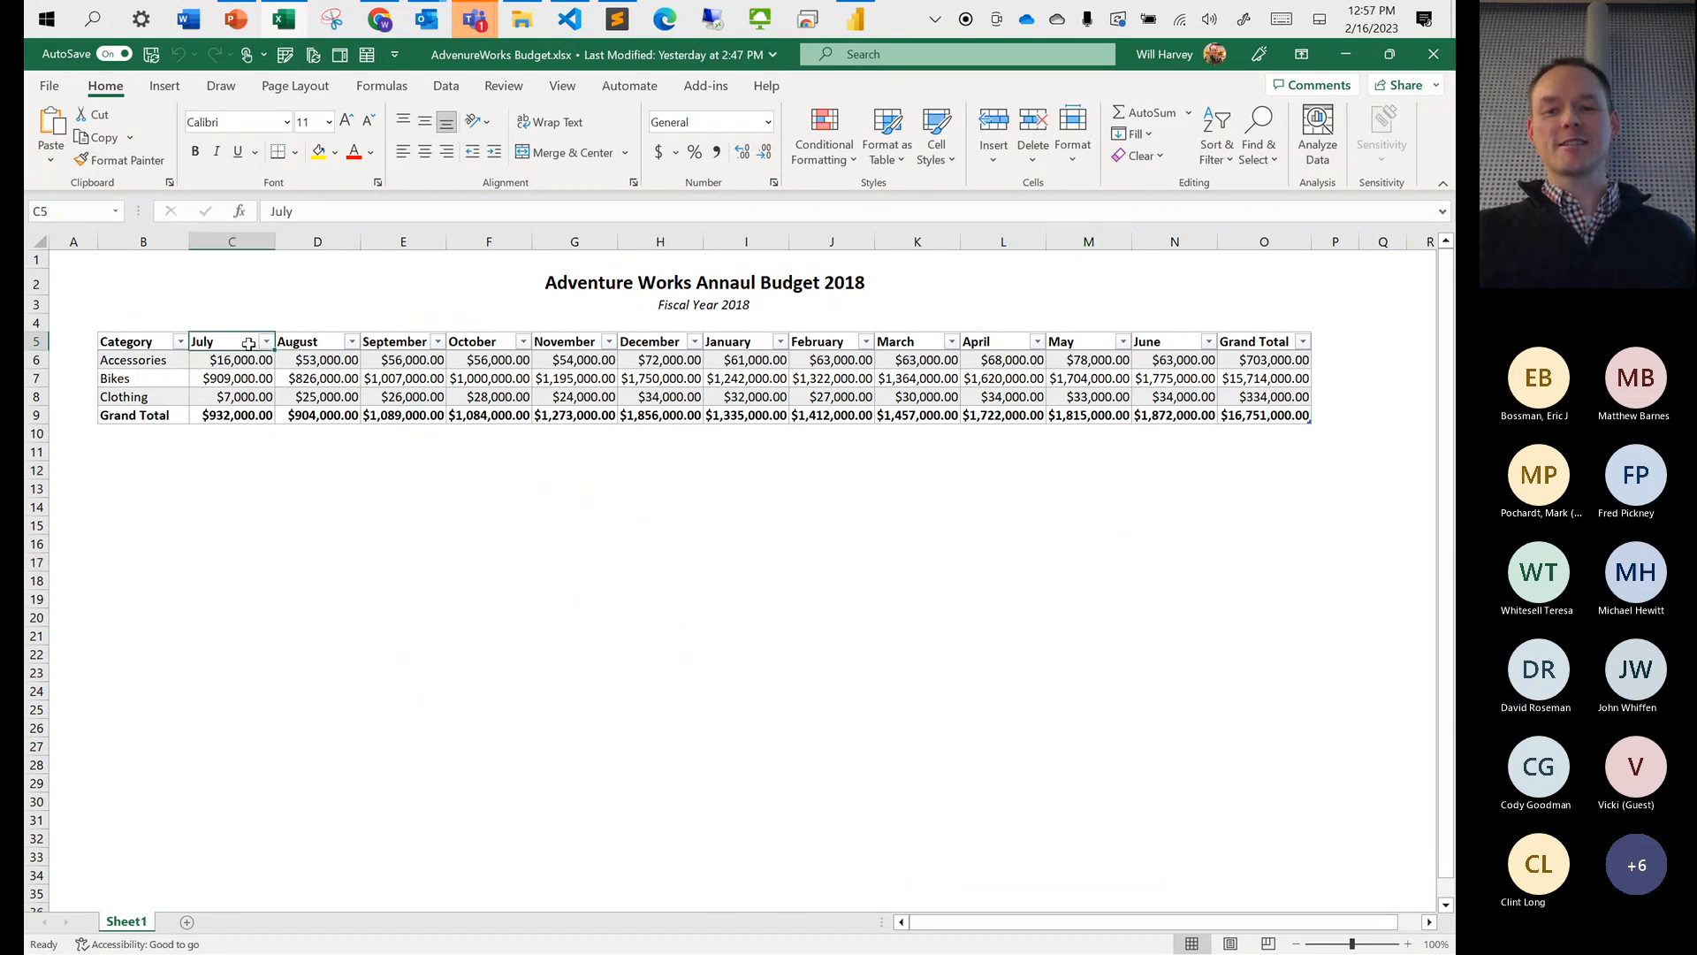
left_click_drag(248, 344, 1176, 345)
left_click_drag(126, 358, 146, 399)
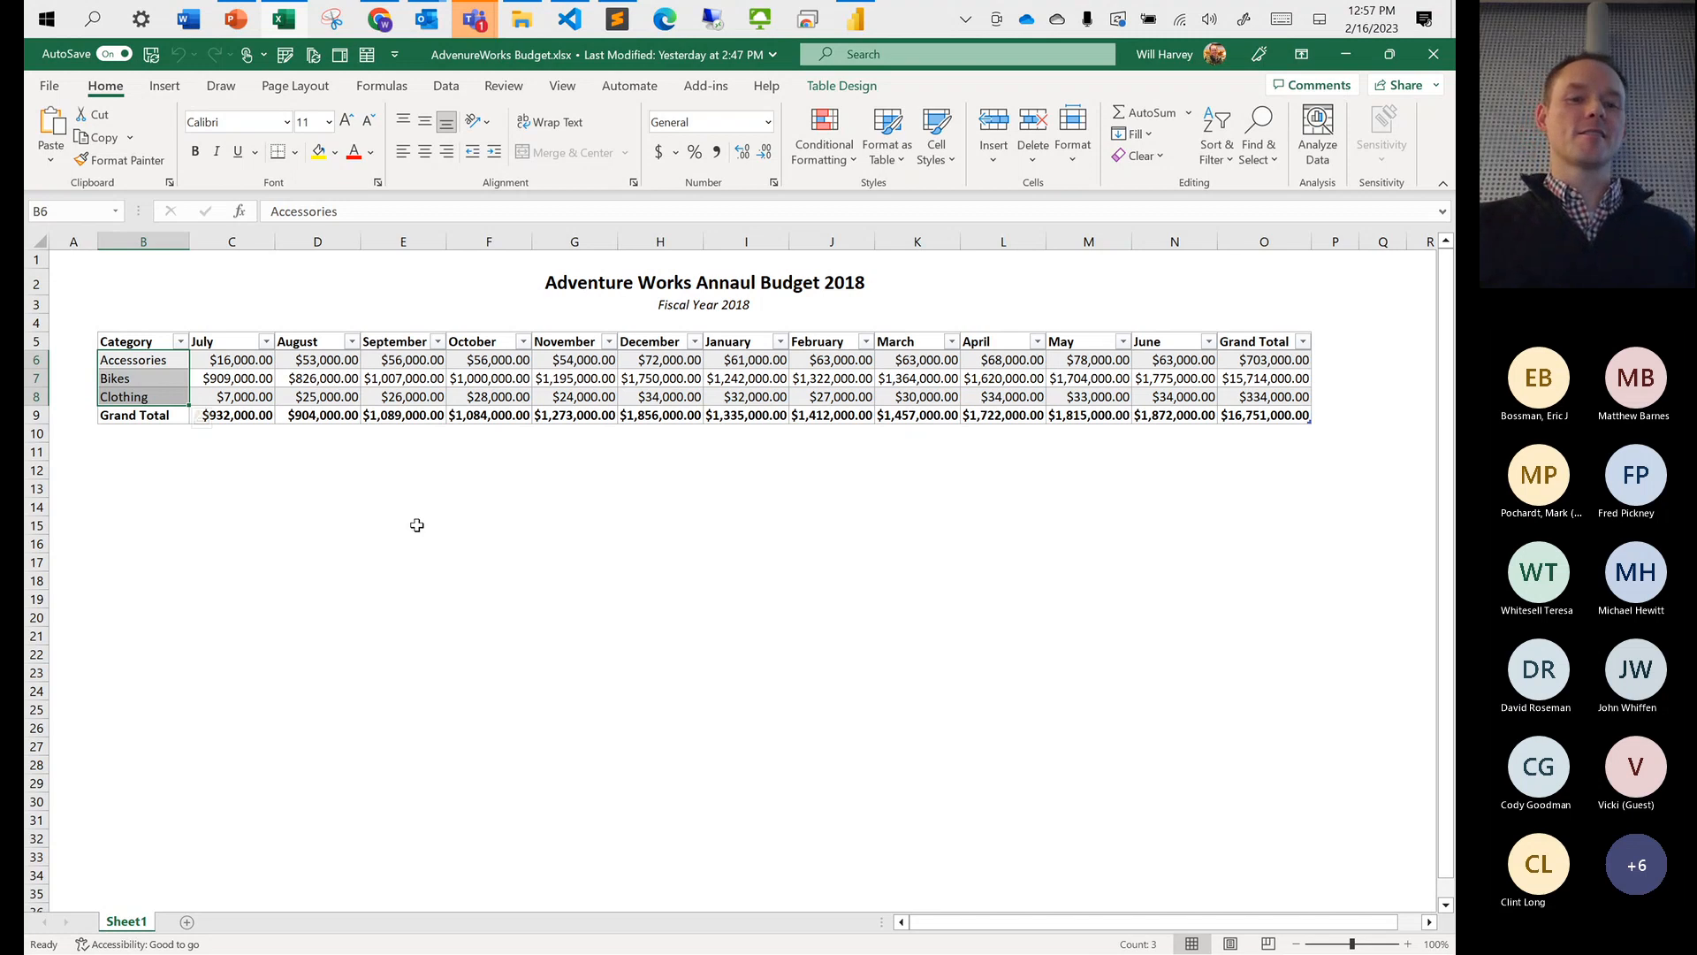
left_click(1424, 58)
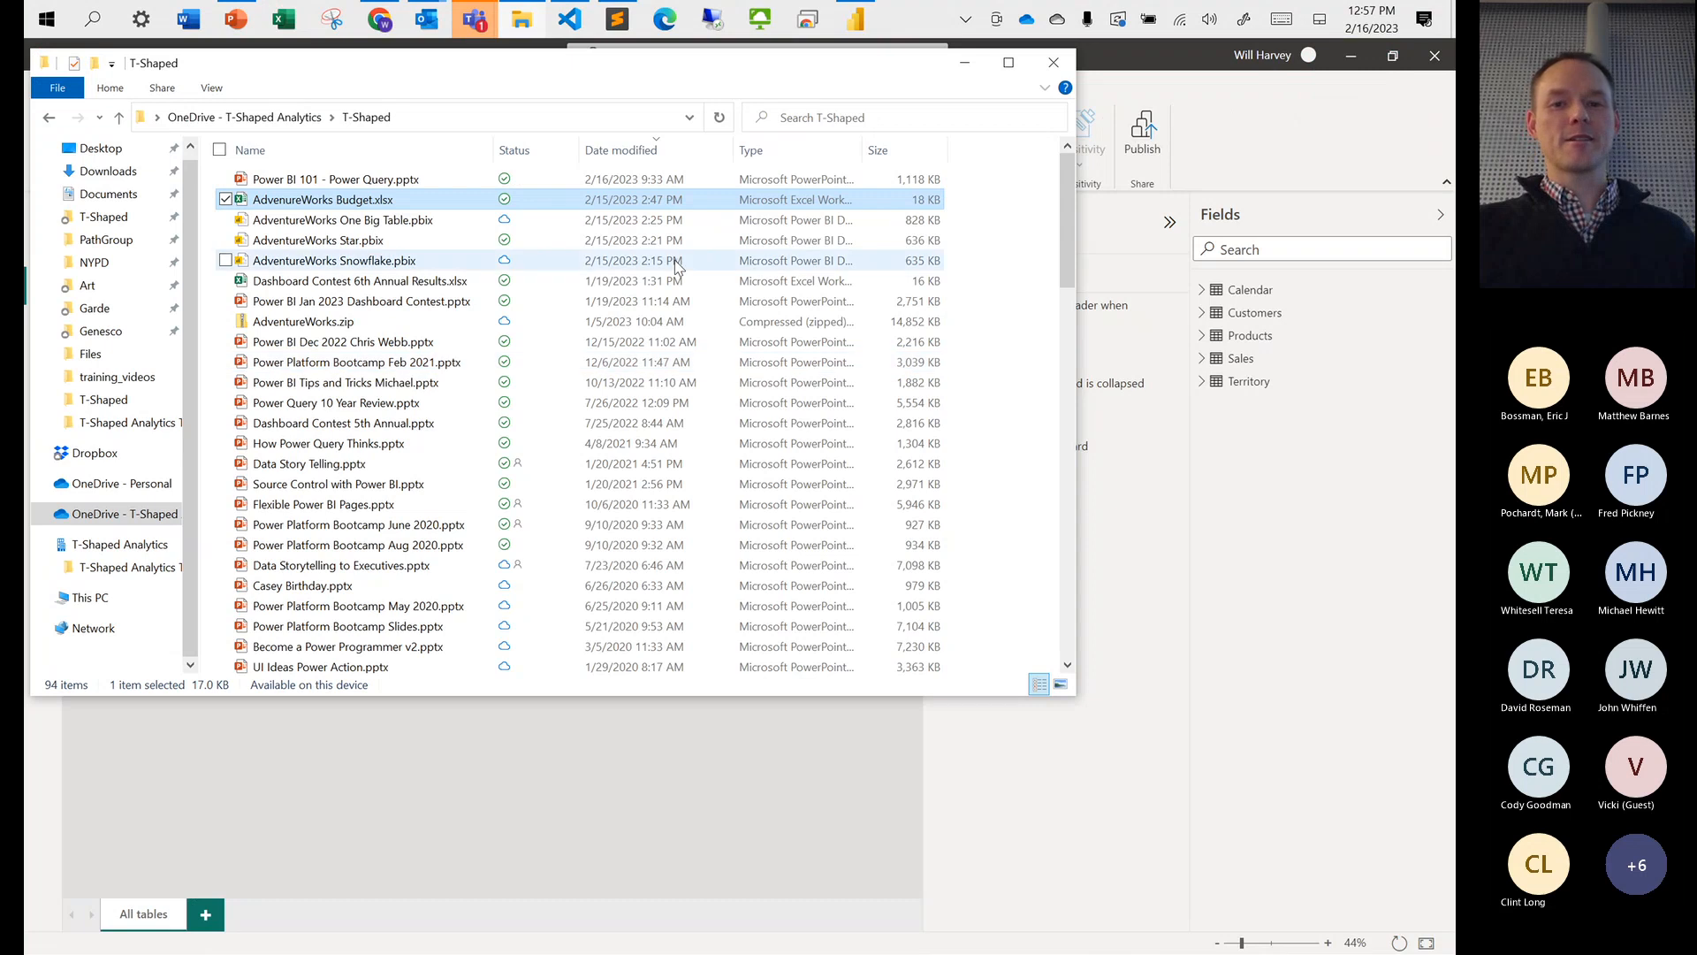
Switch to Power BI Desktop and import Sheet1 of AdvenureWorks Budget.xlsx from the T-Shaped folder for transformation in Power Query
key("alt+Tab")
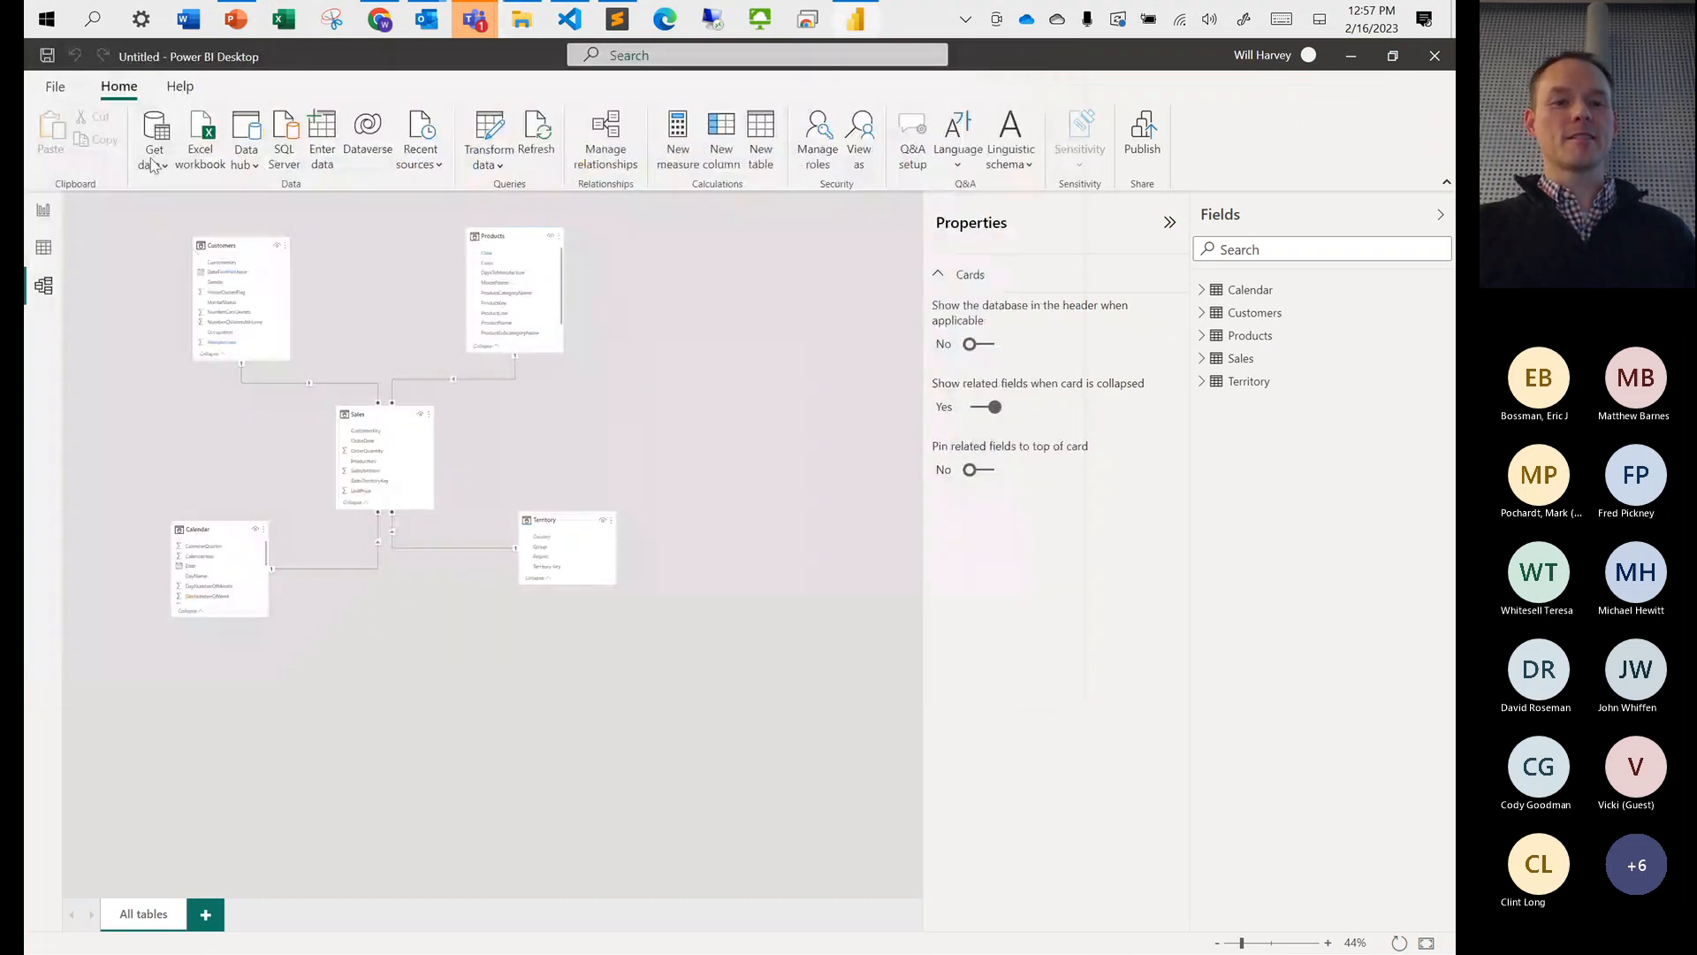
left_click(205, 141)
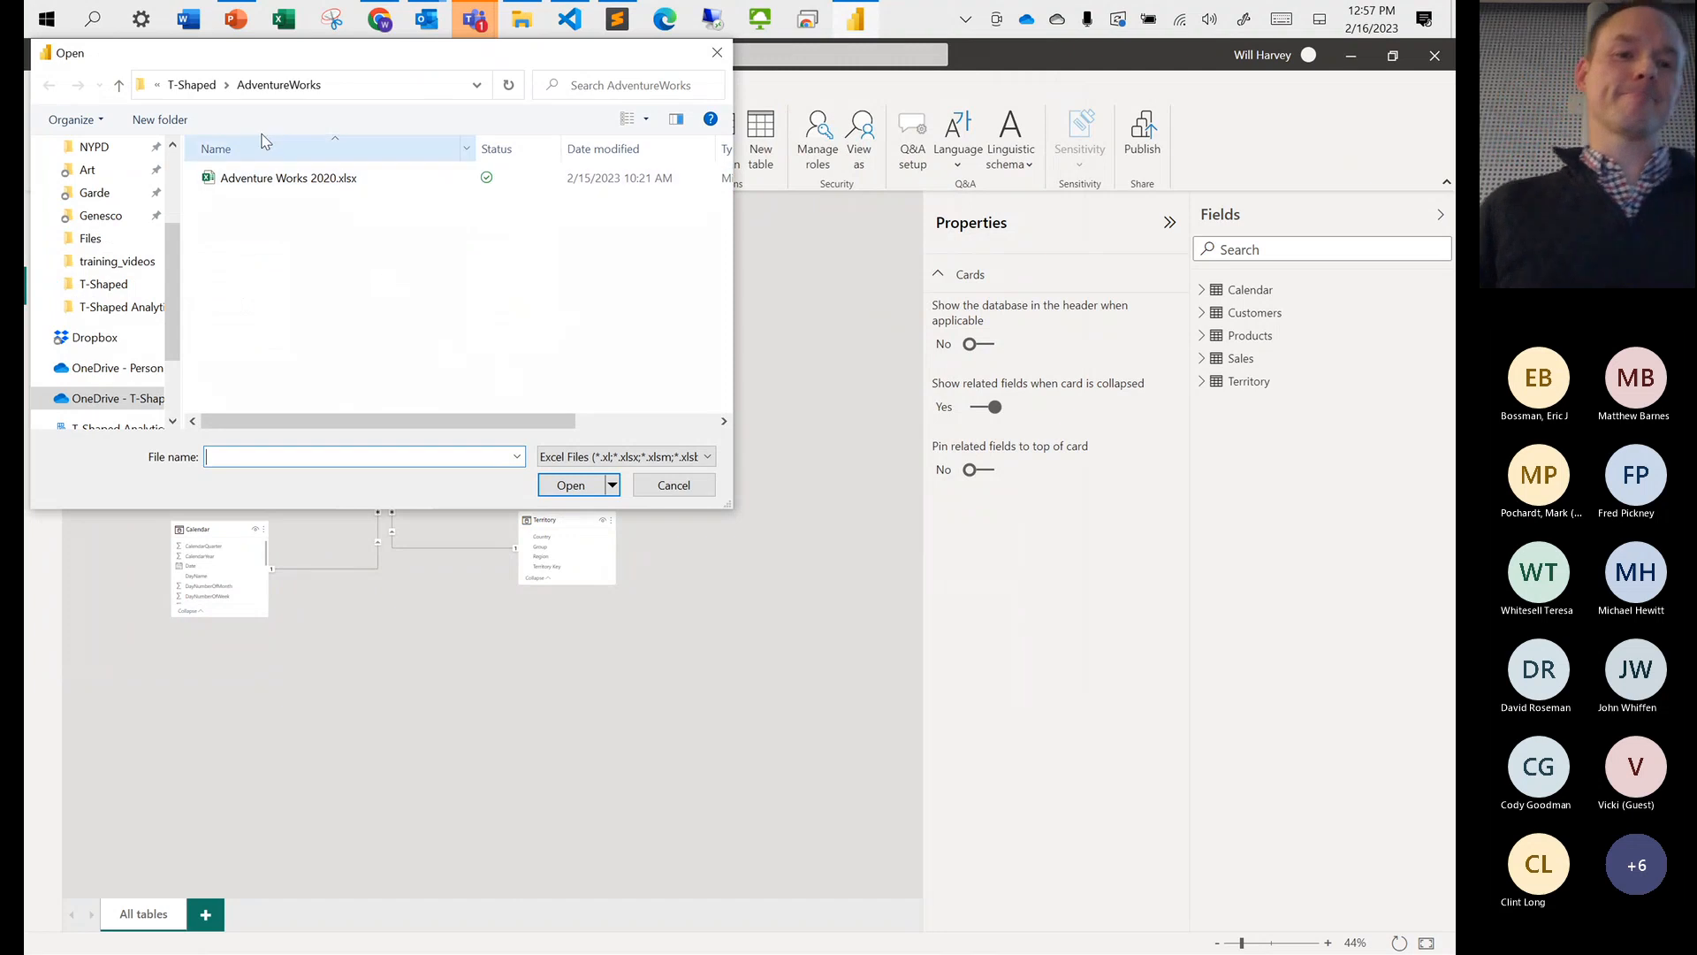
left_click(191, 85)
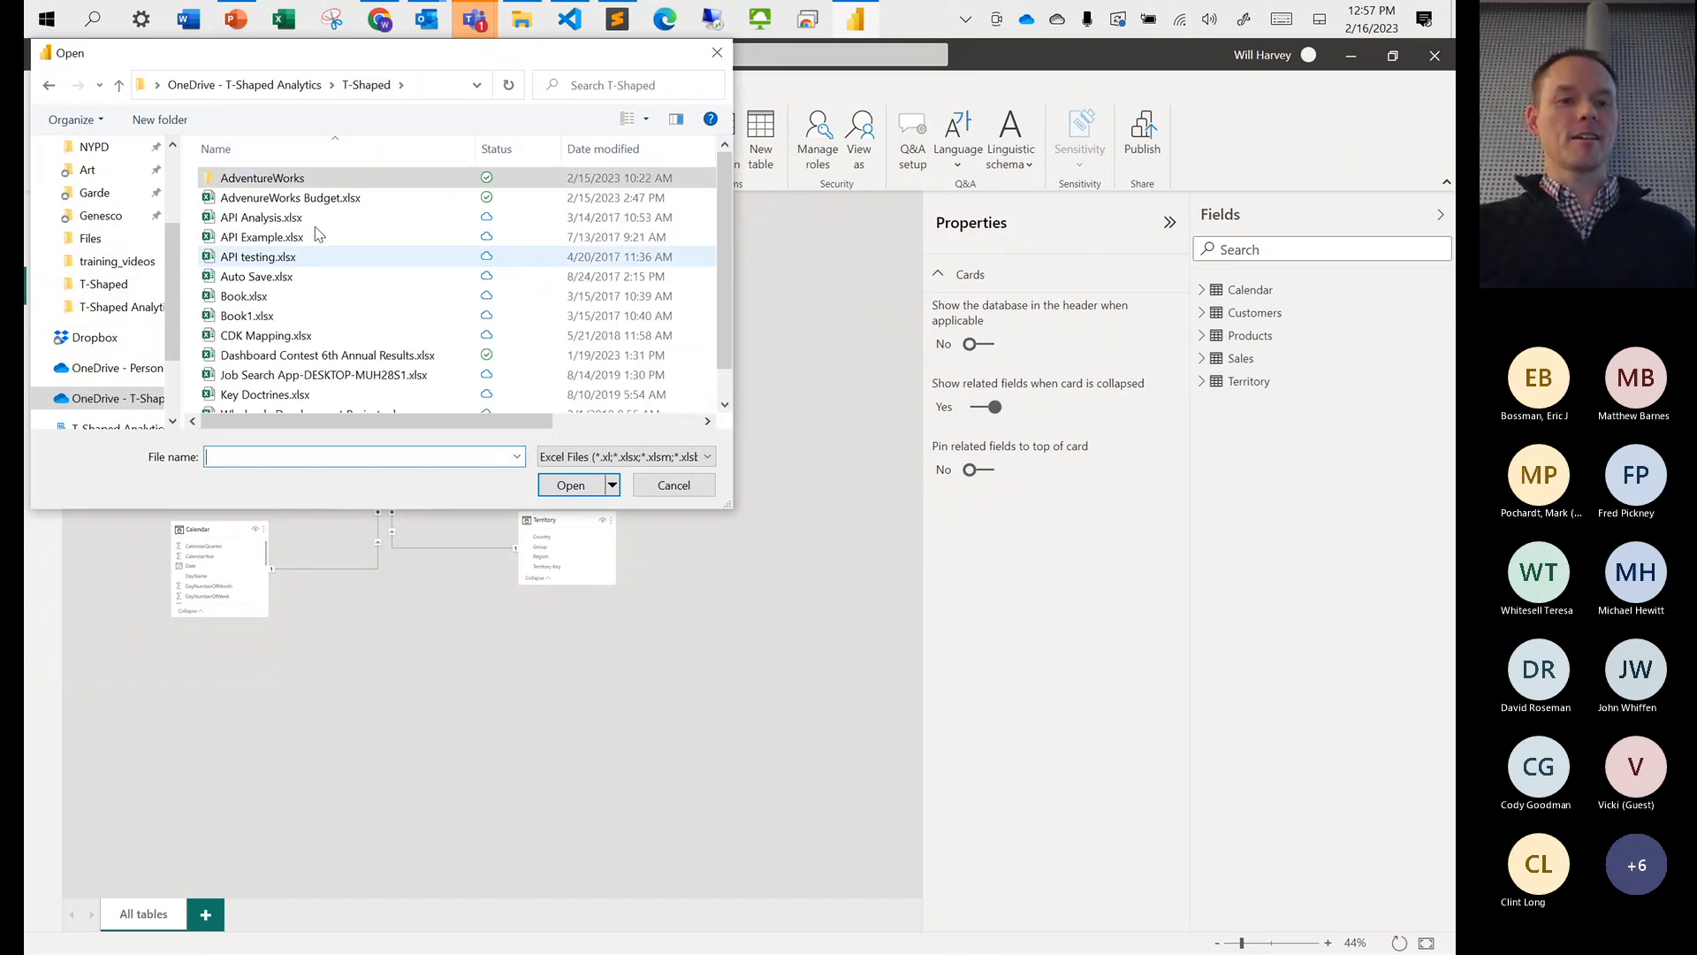
left_click(274, 201)
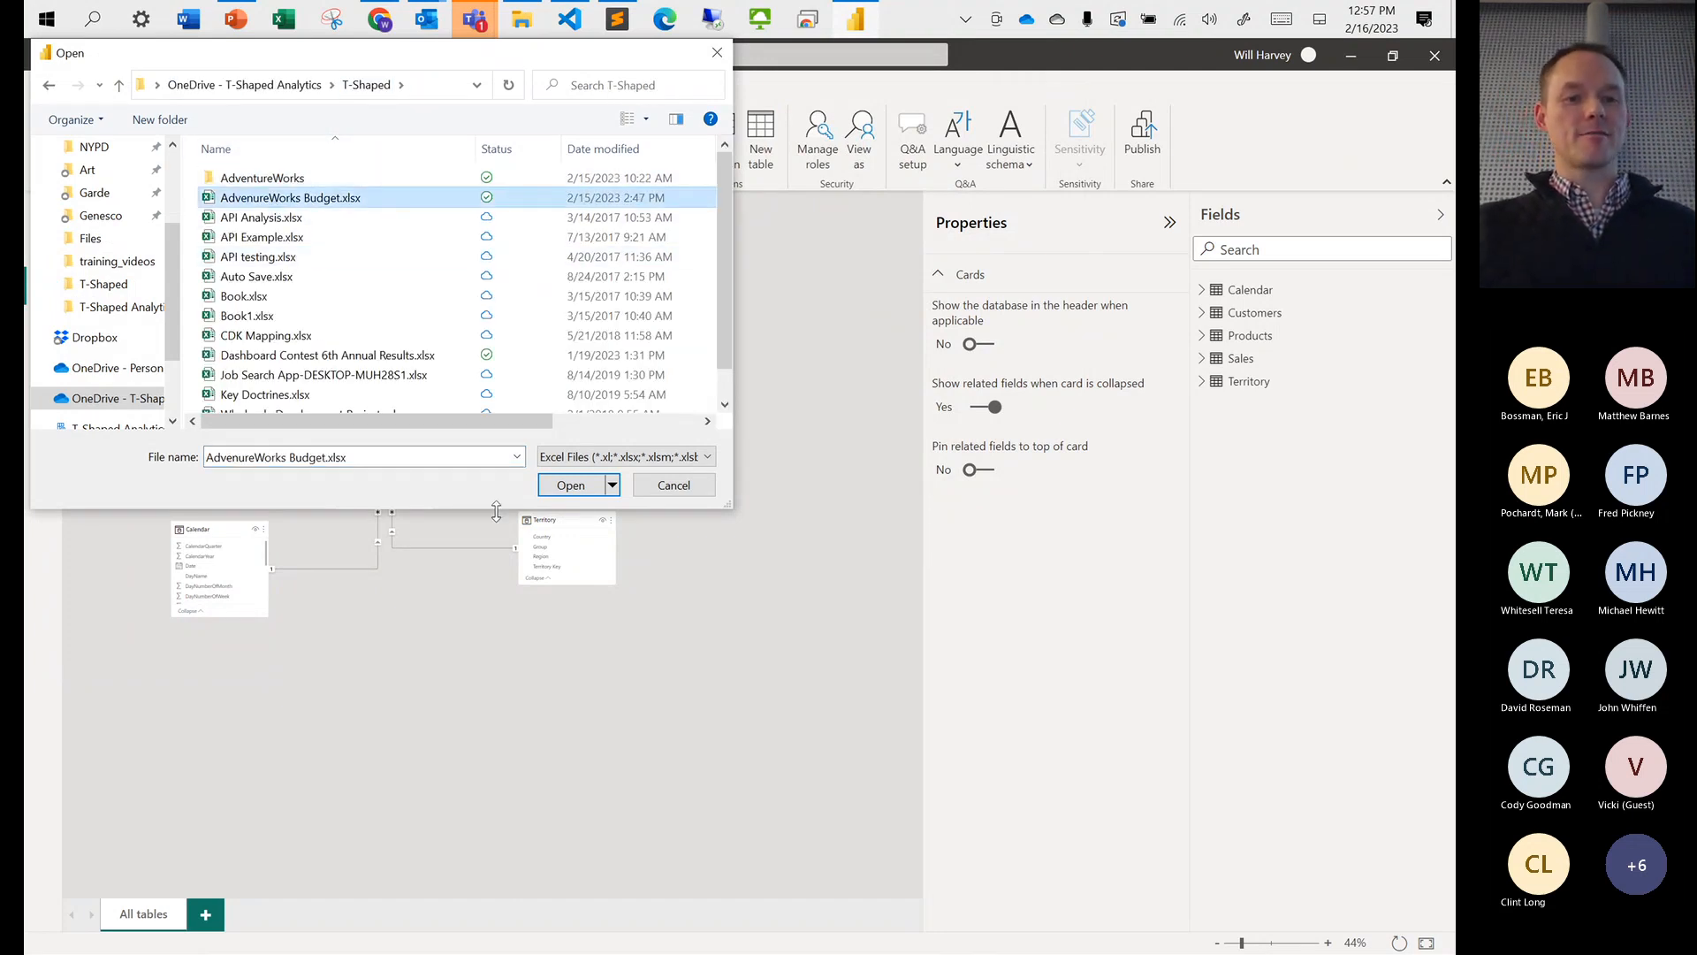
left_click(573, 486)
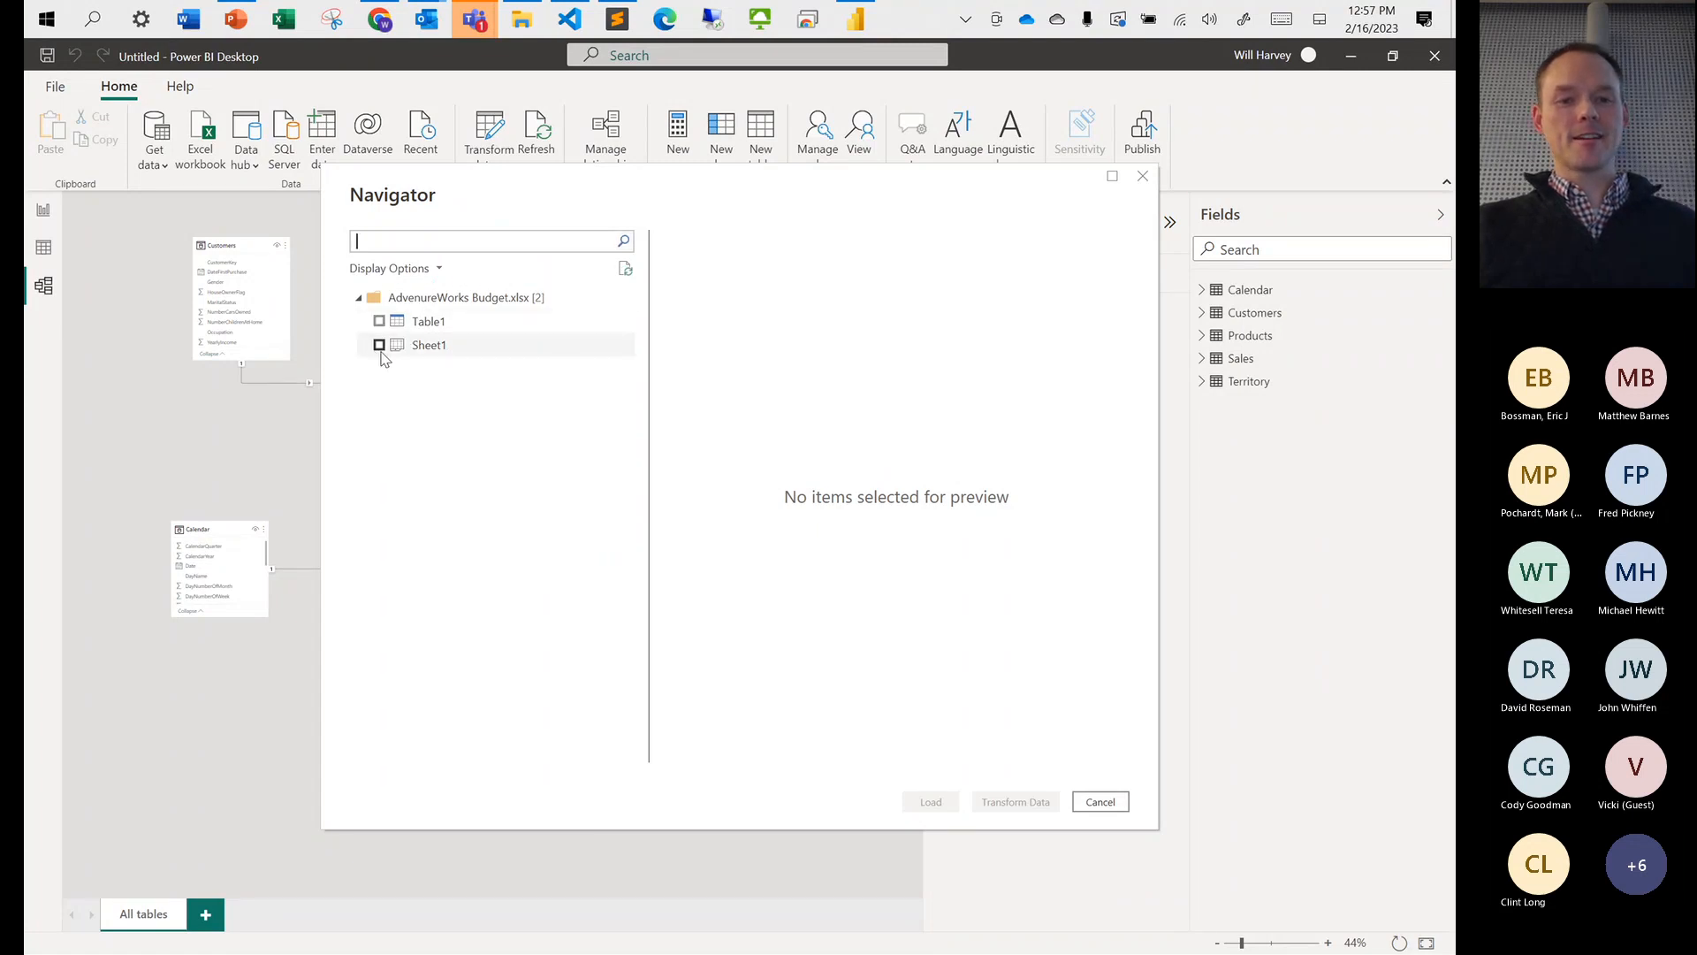
left_click(379, 345)
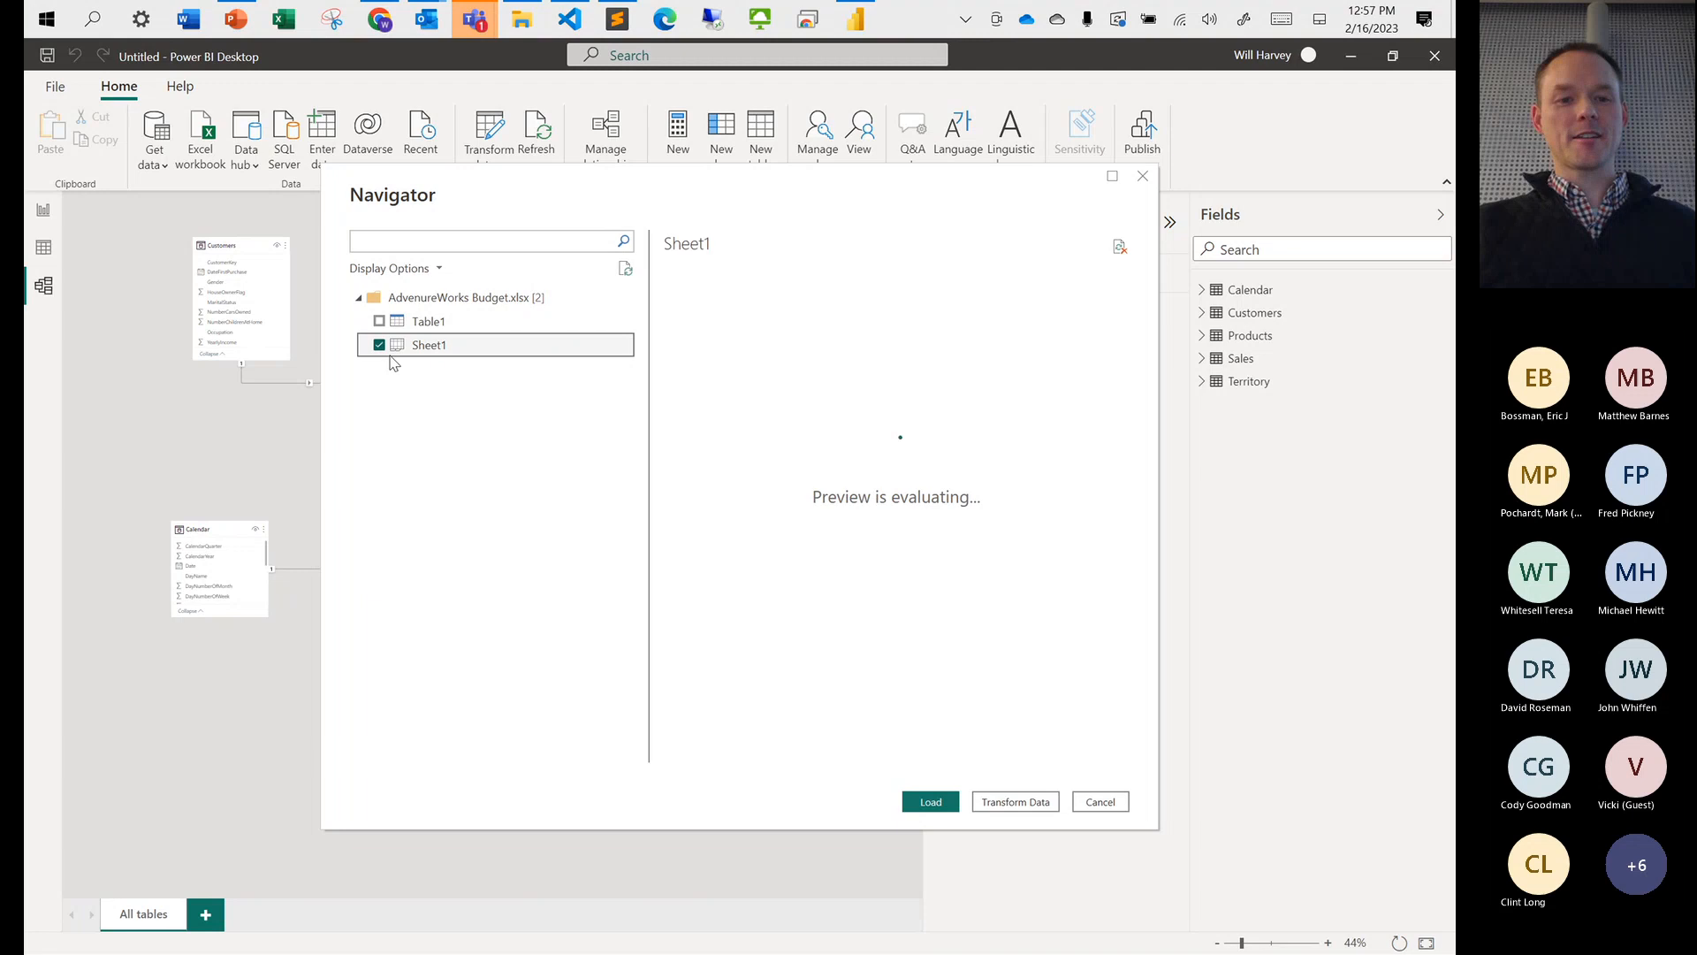
left_click(1029, 809)
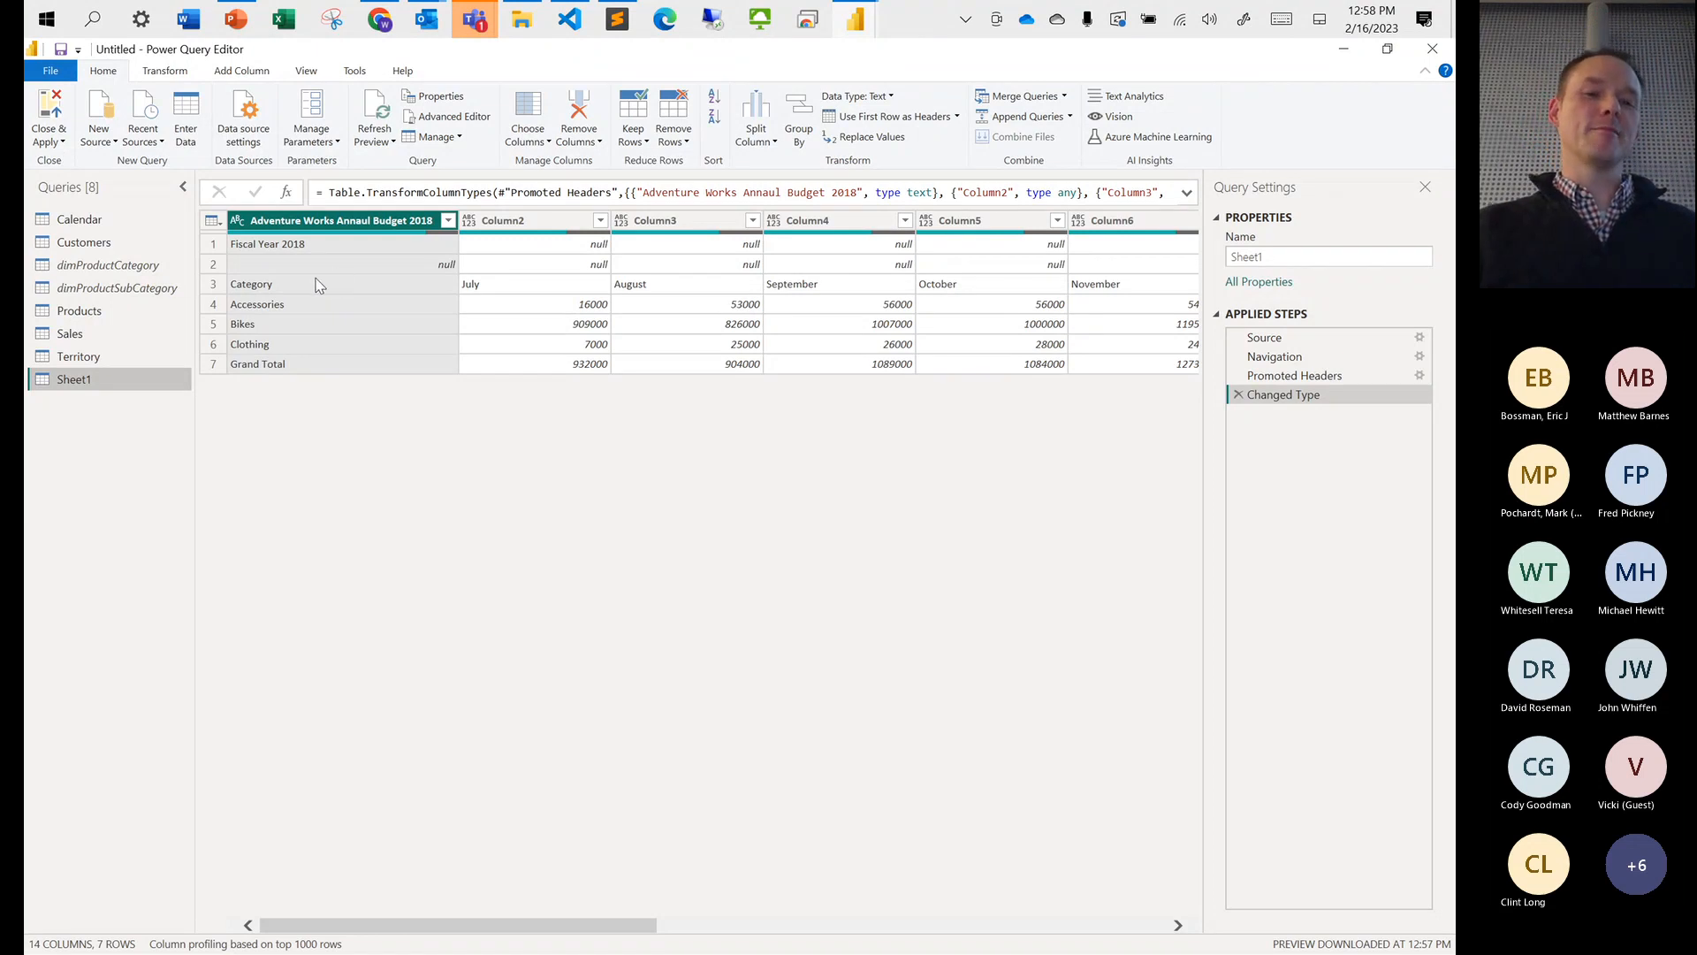
Remove the Changed Type and Promoted Headers steps from the Sheet1 query
left_click(291, 251)
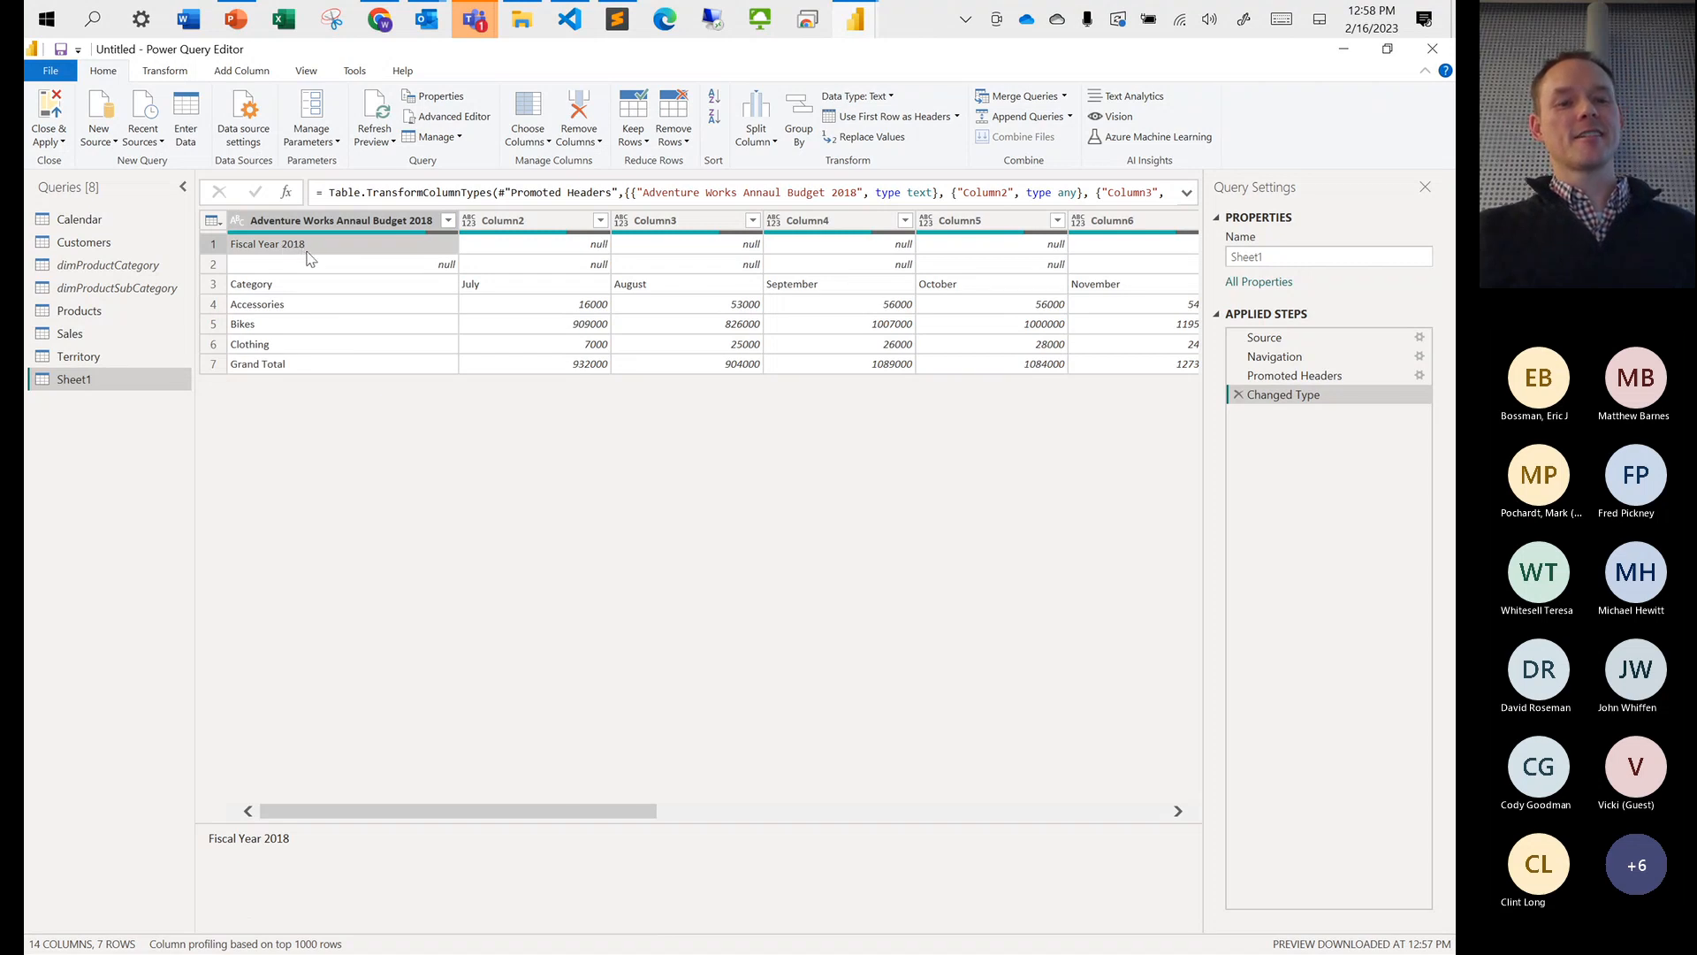
left_click(511, 290)
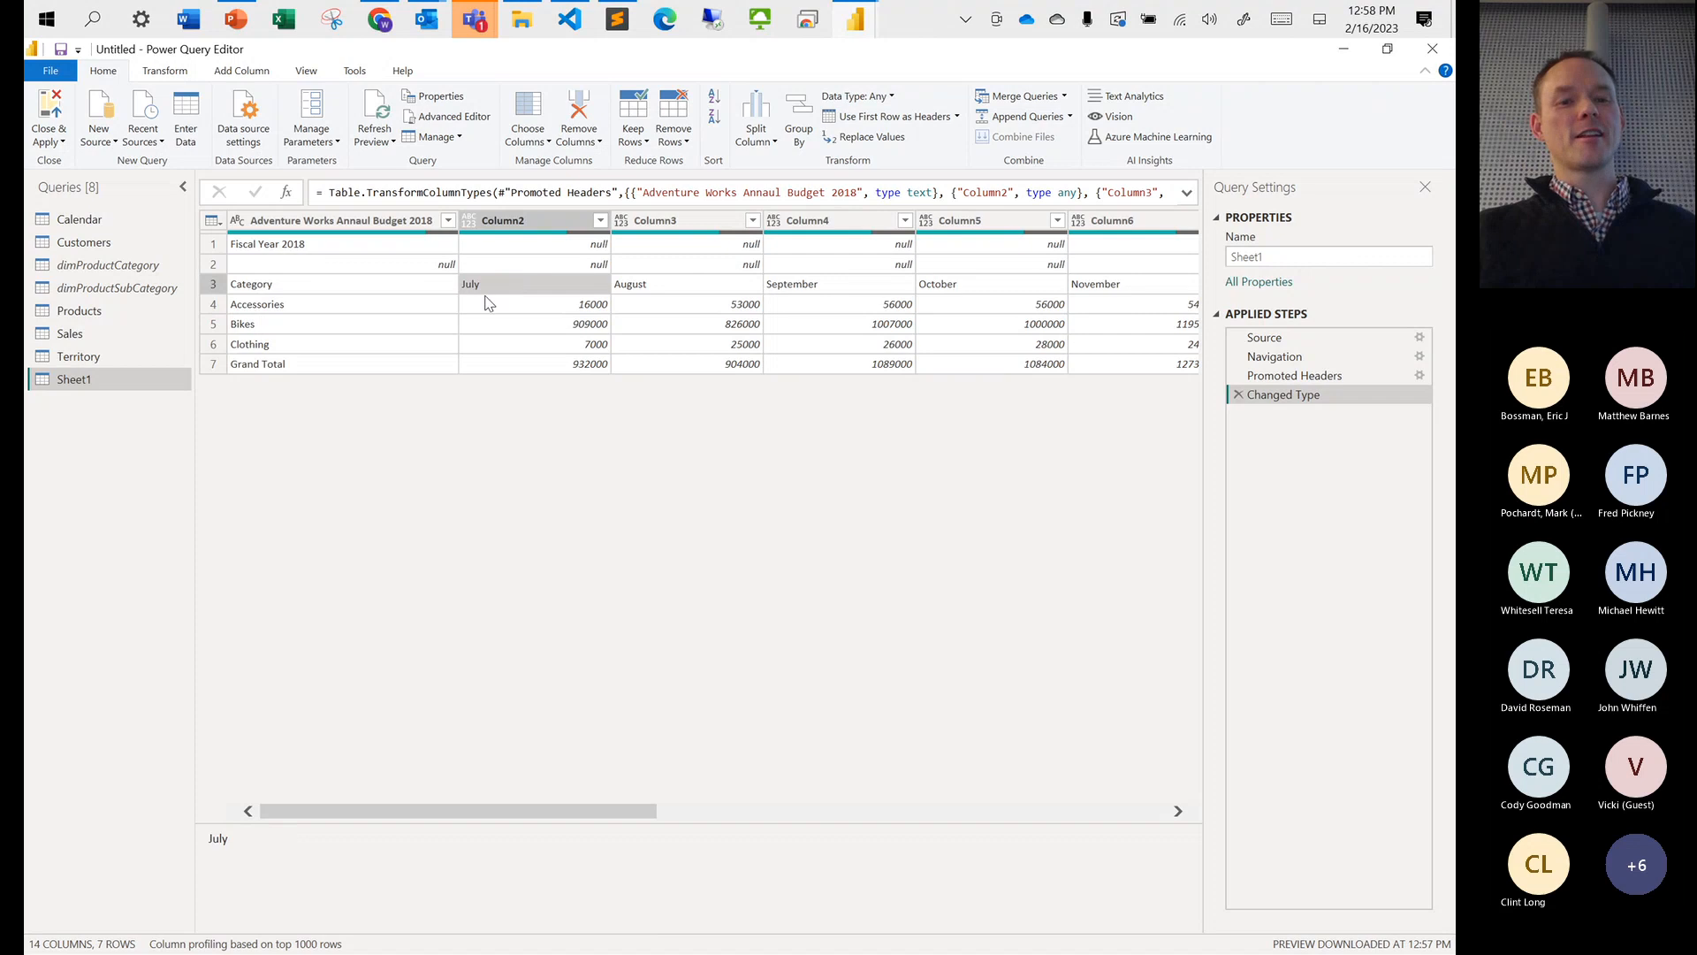
left_click(1237, 395)
left_click(1238, 377)
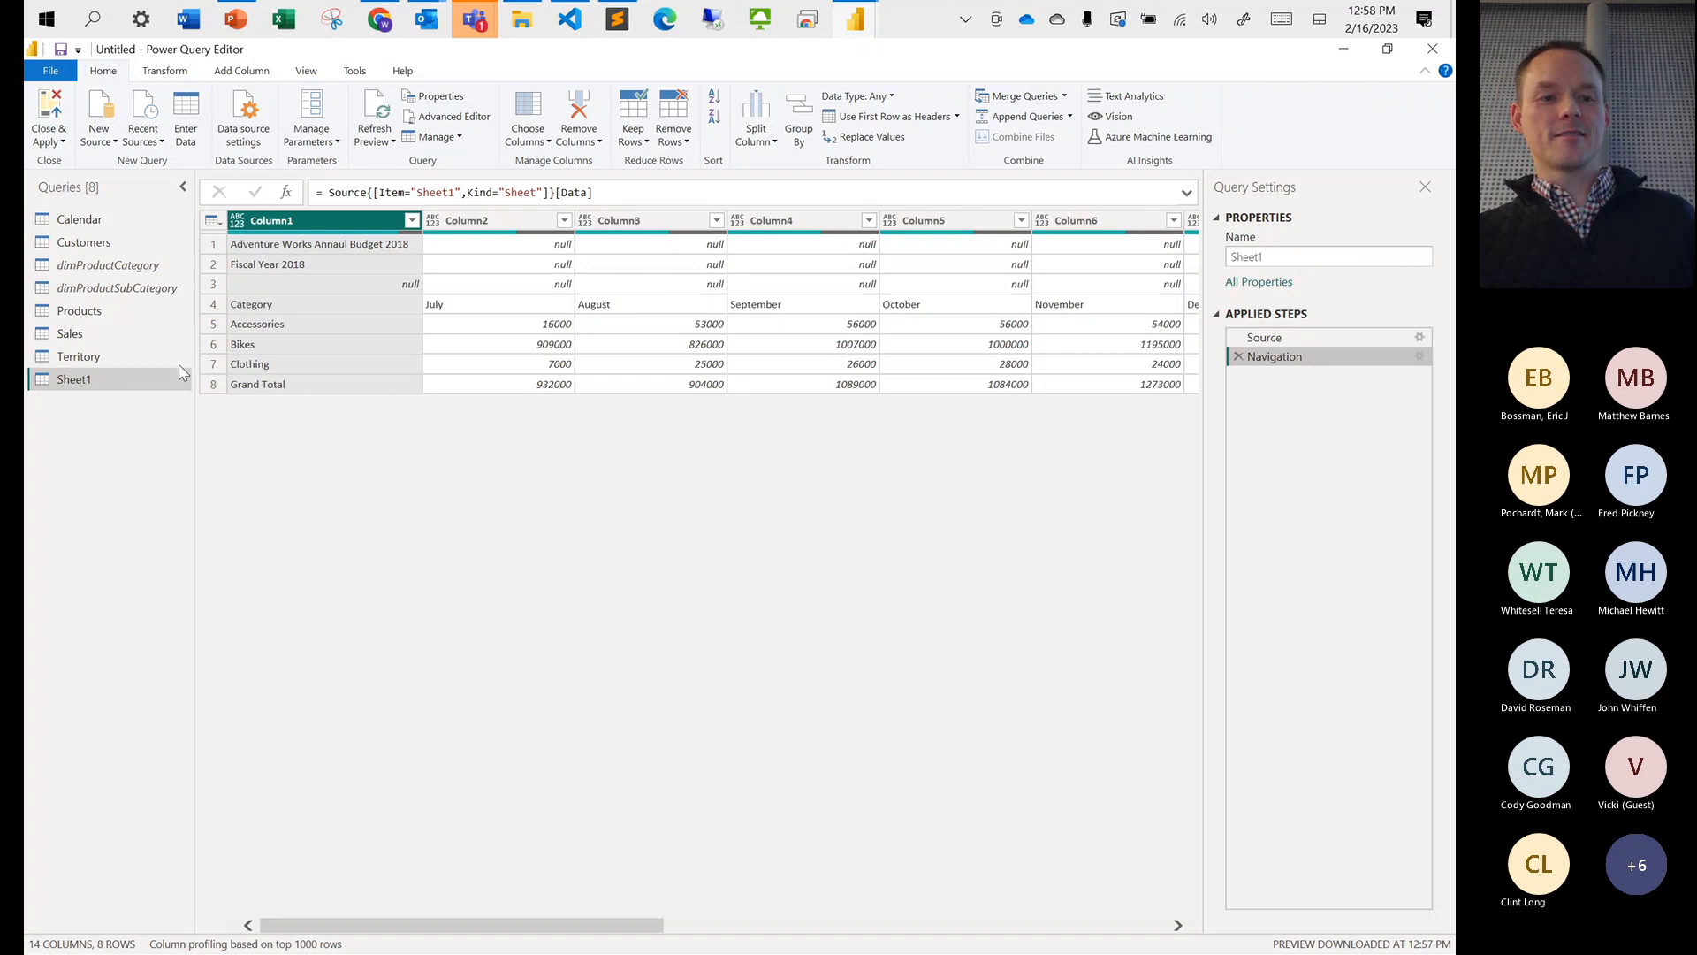
Remove the top 3 rows of the Sheet1 query and use the first remaining row as headers
left_click(301, 265)
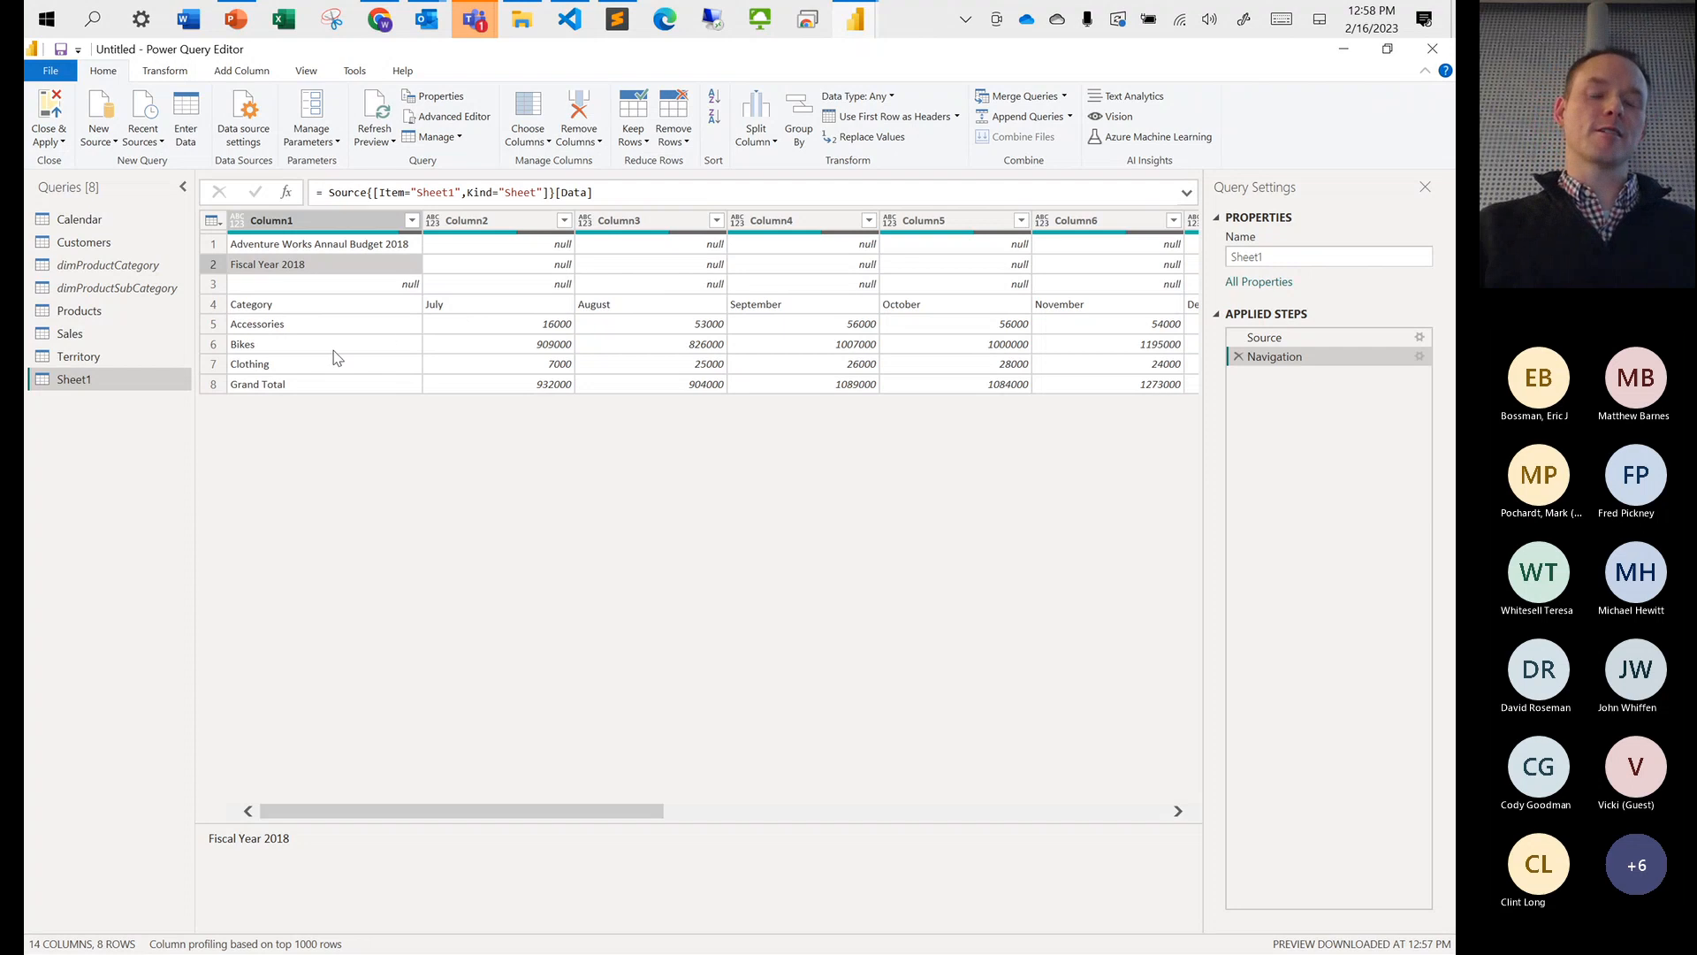
left_click(677, 139)
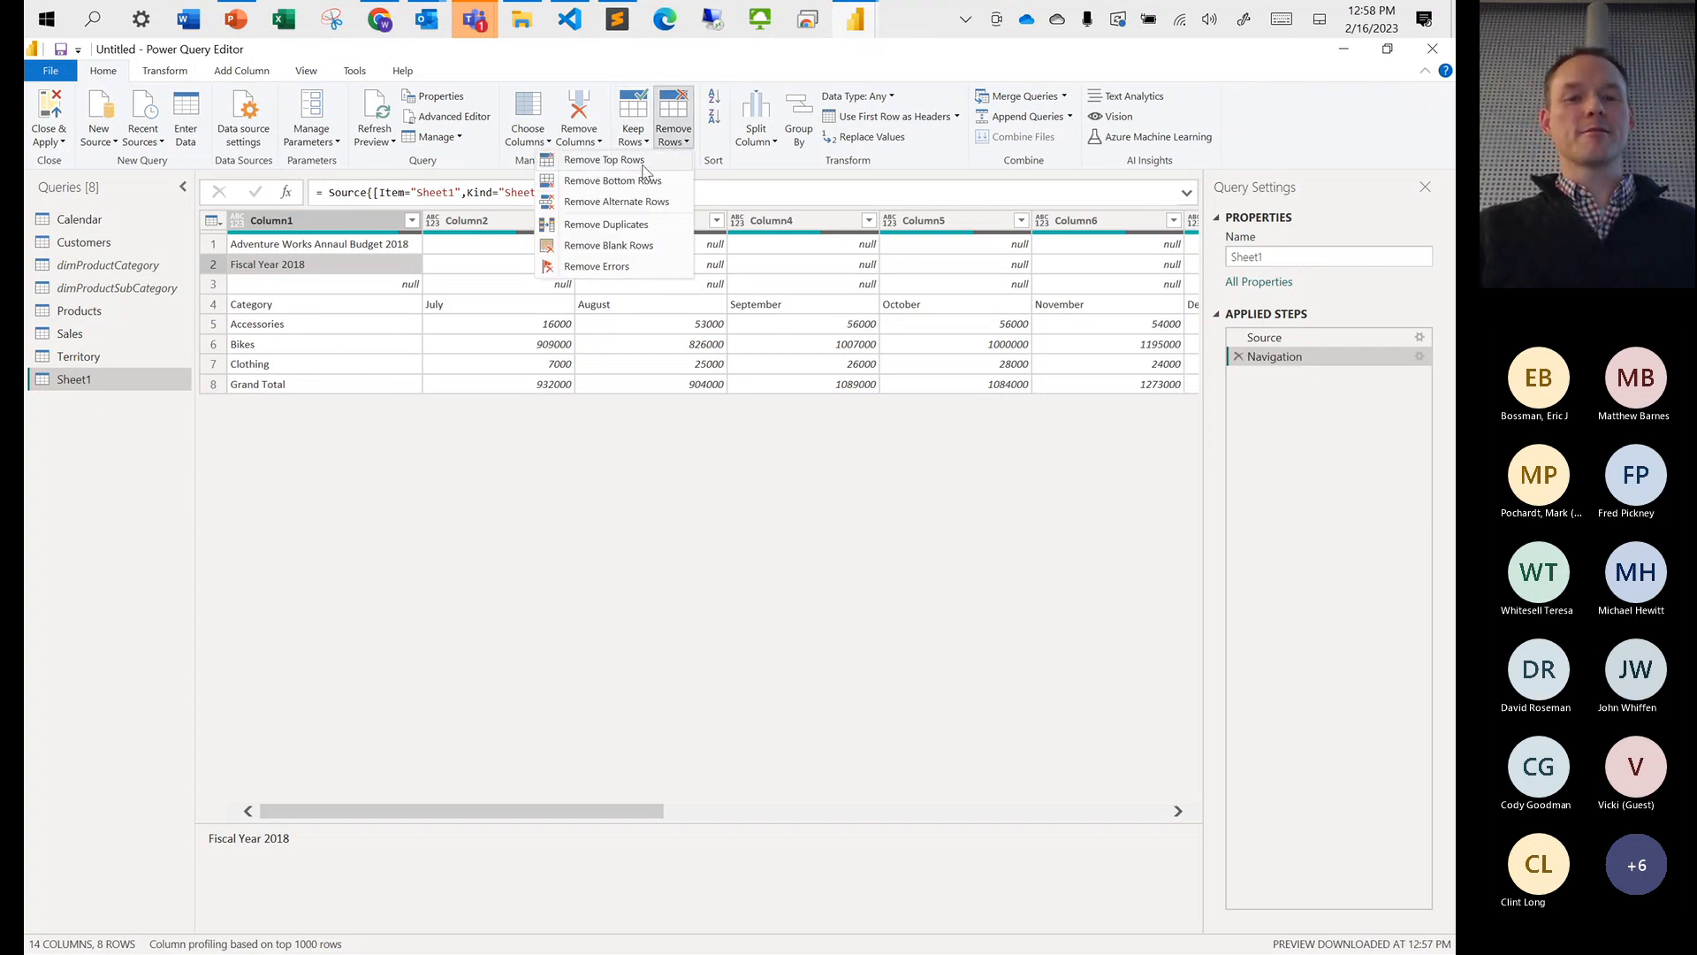
left_click(644, 160)
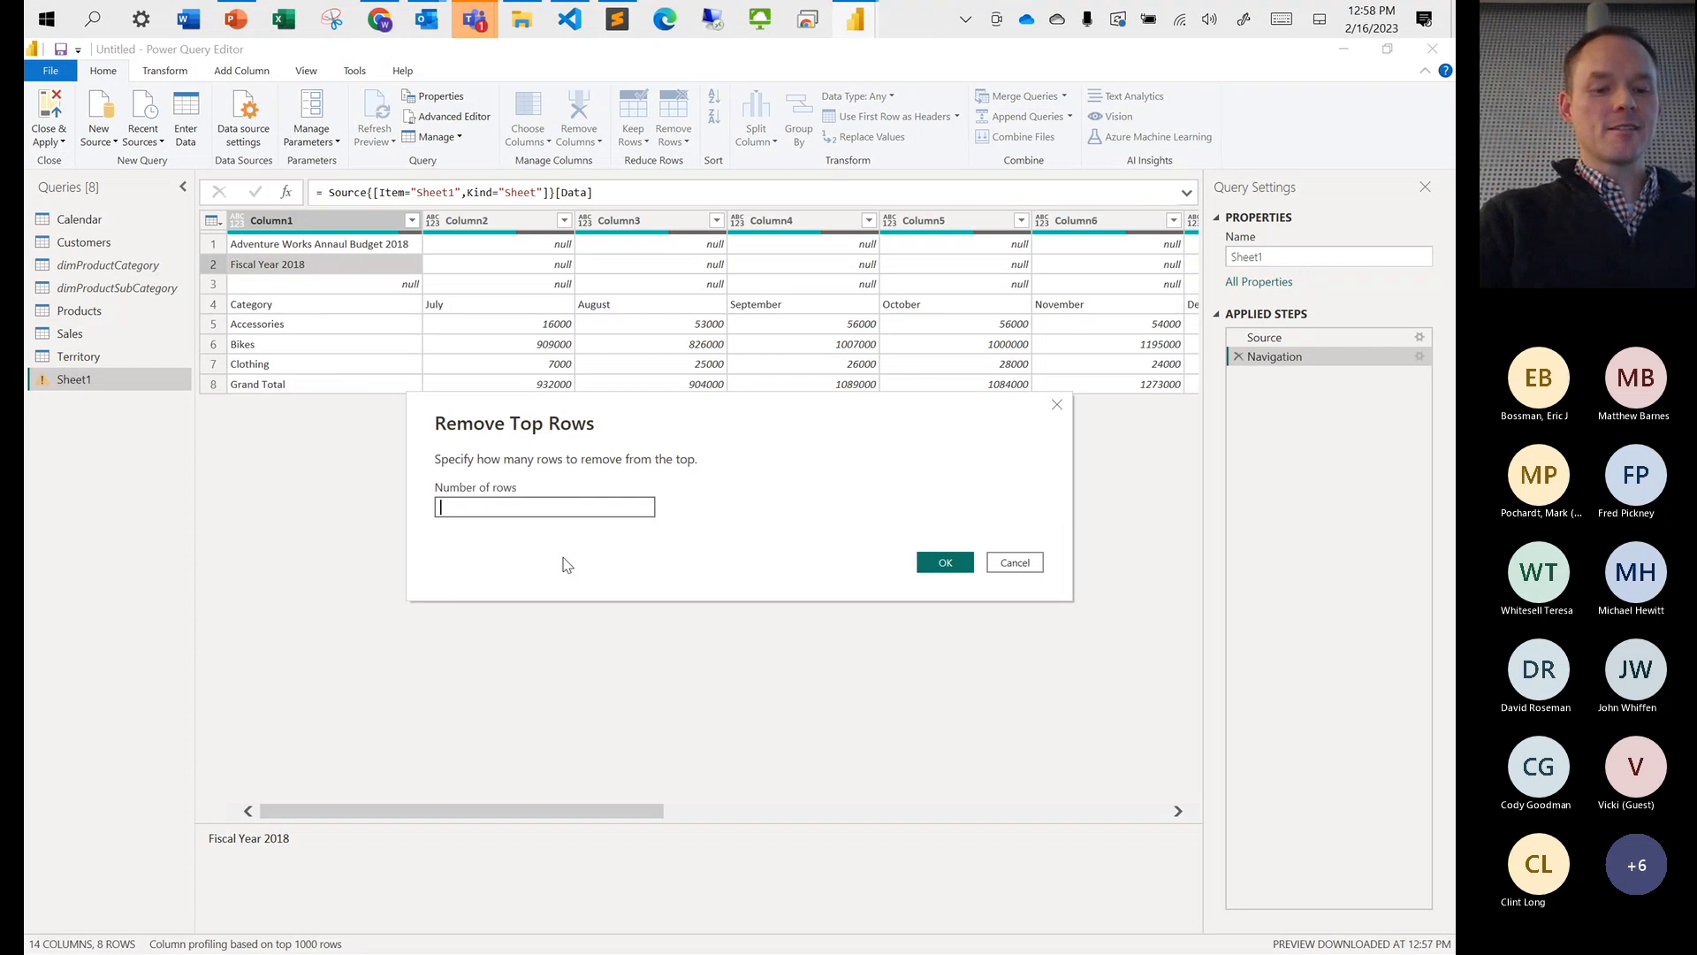
left_click(922, 562)
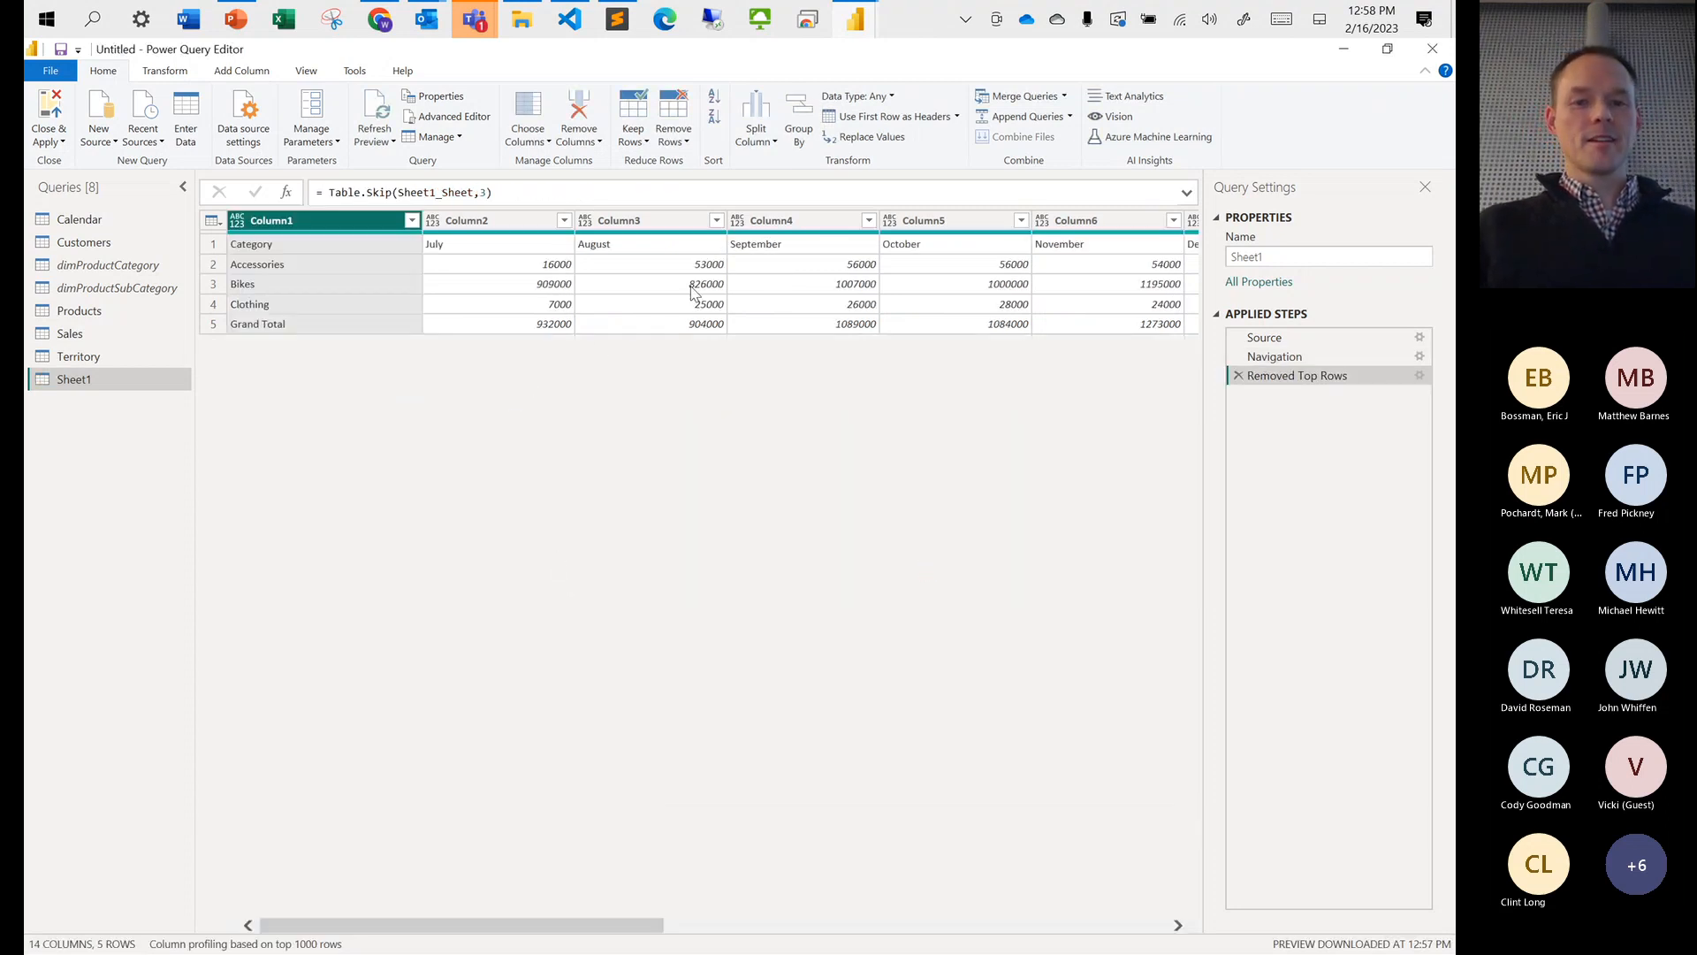
left_click(887, 117)
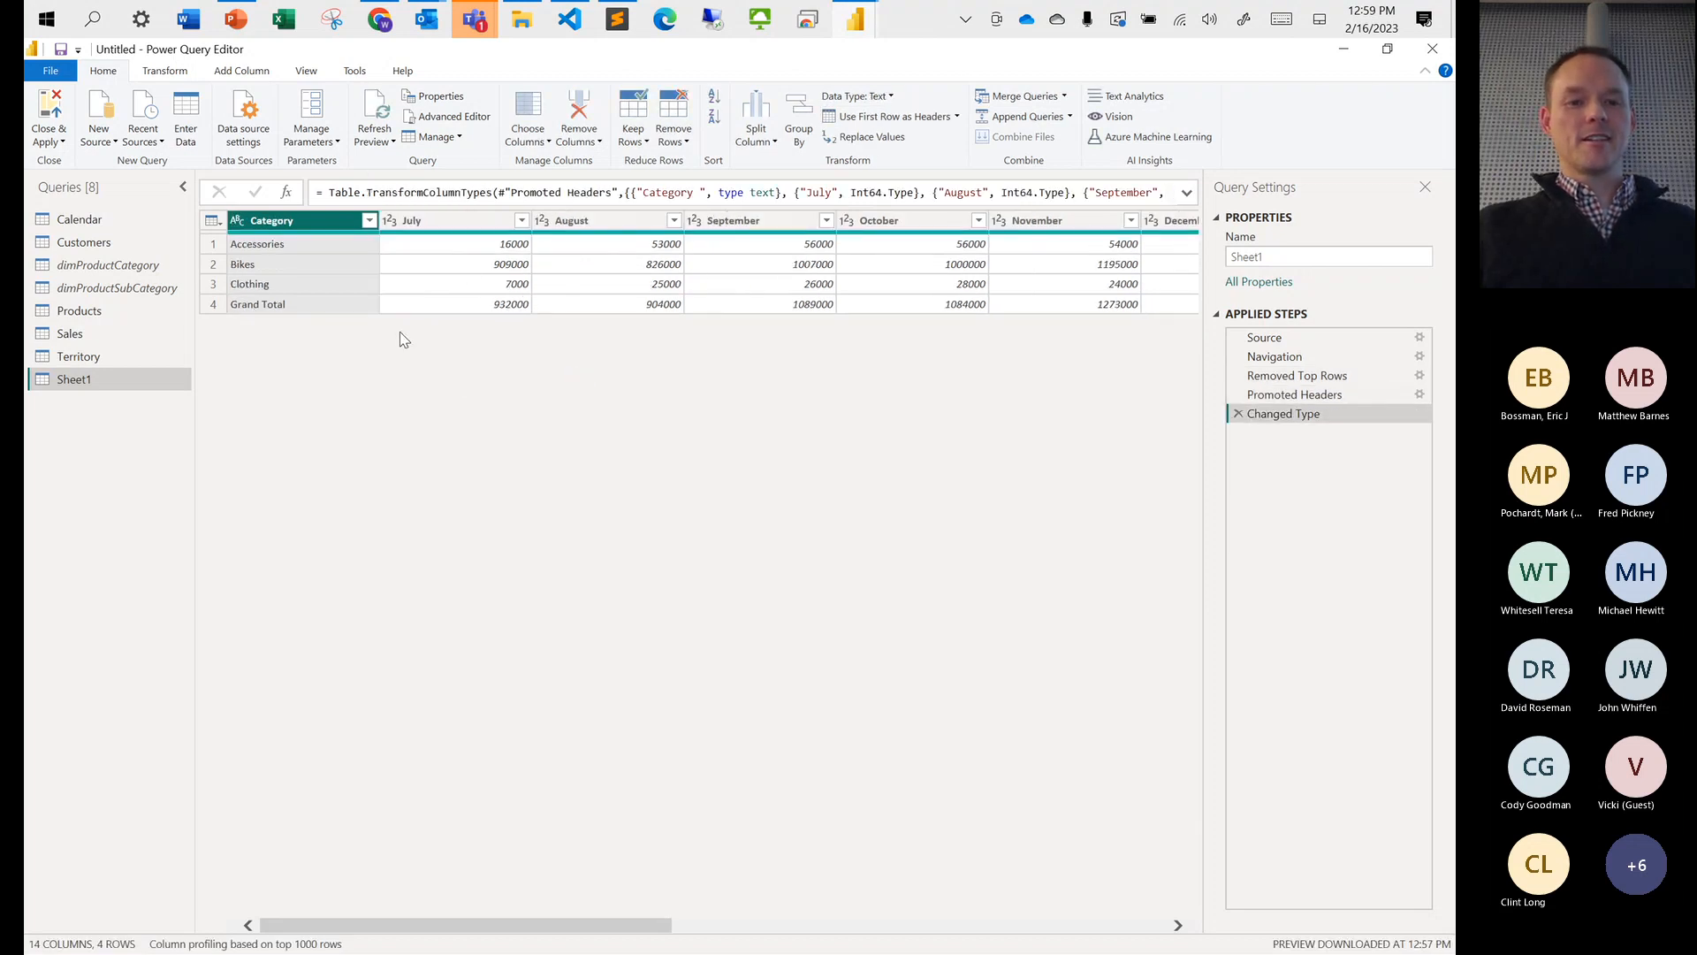
Filter the Category column to exclude the Grand Total row, and remove the Grand Total column
right_click(292, 309)
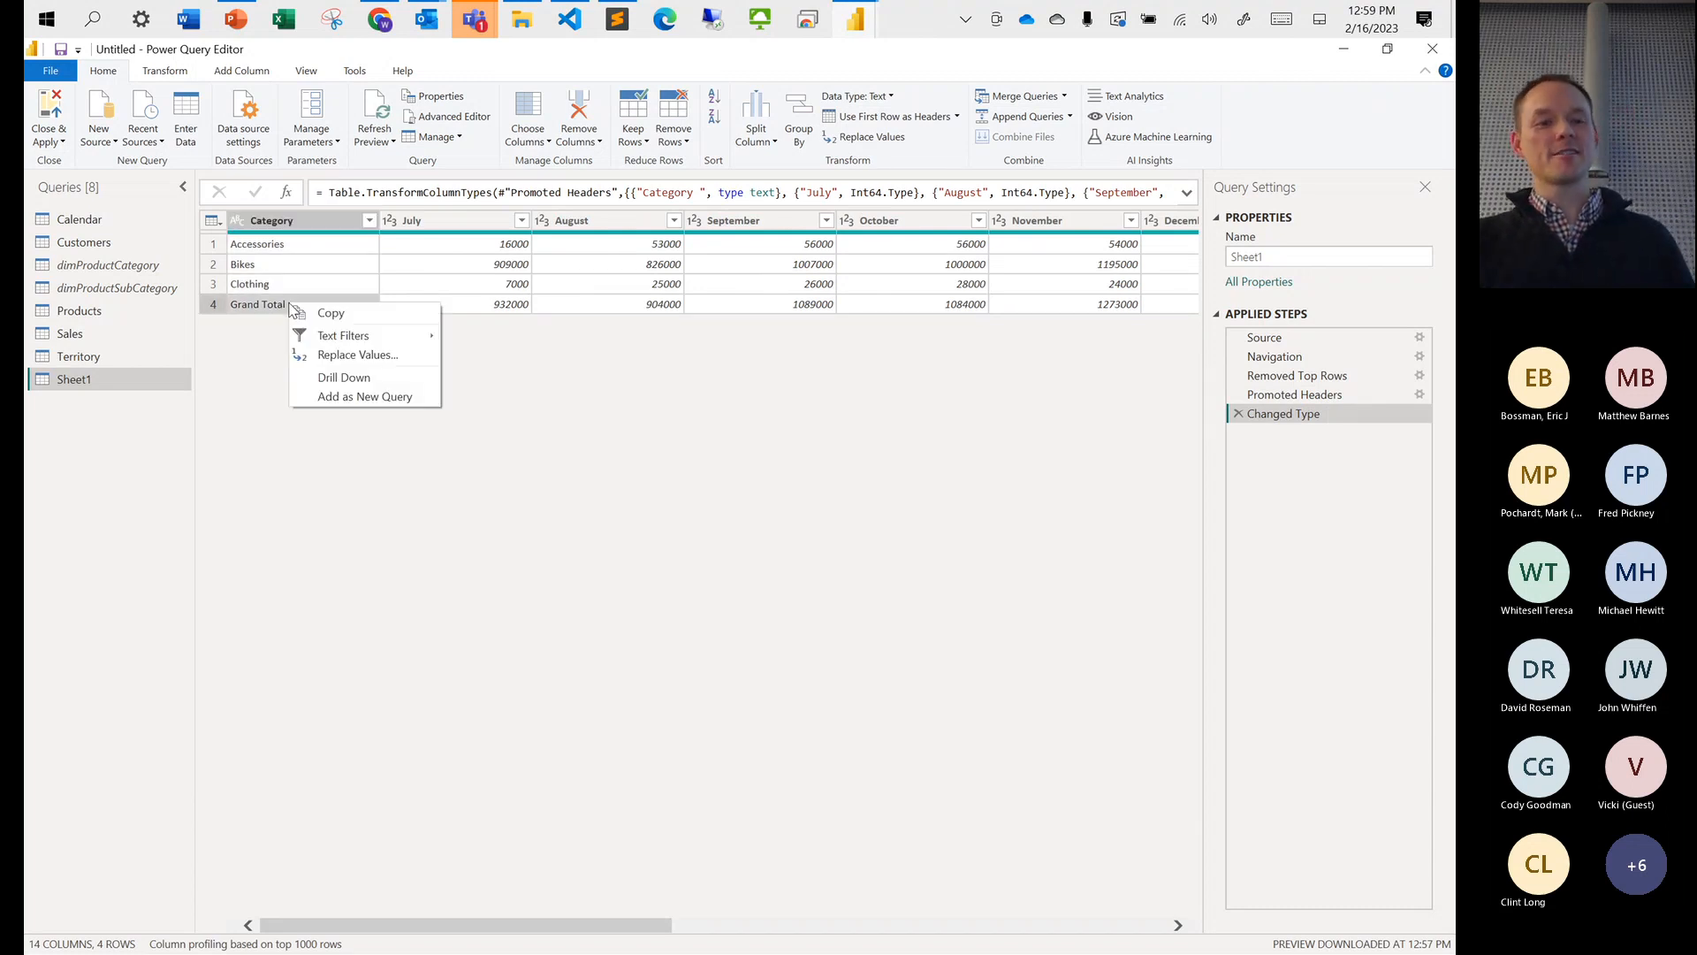
mouse_move(371, 336)
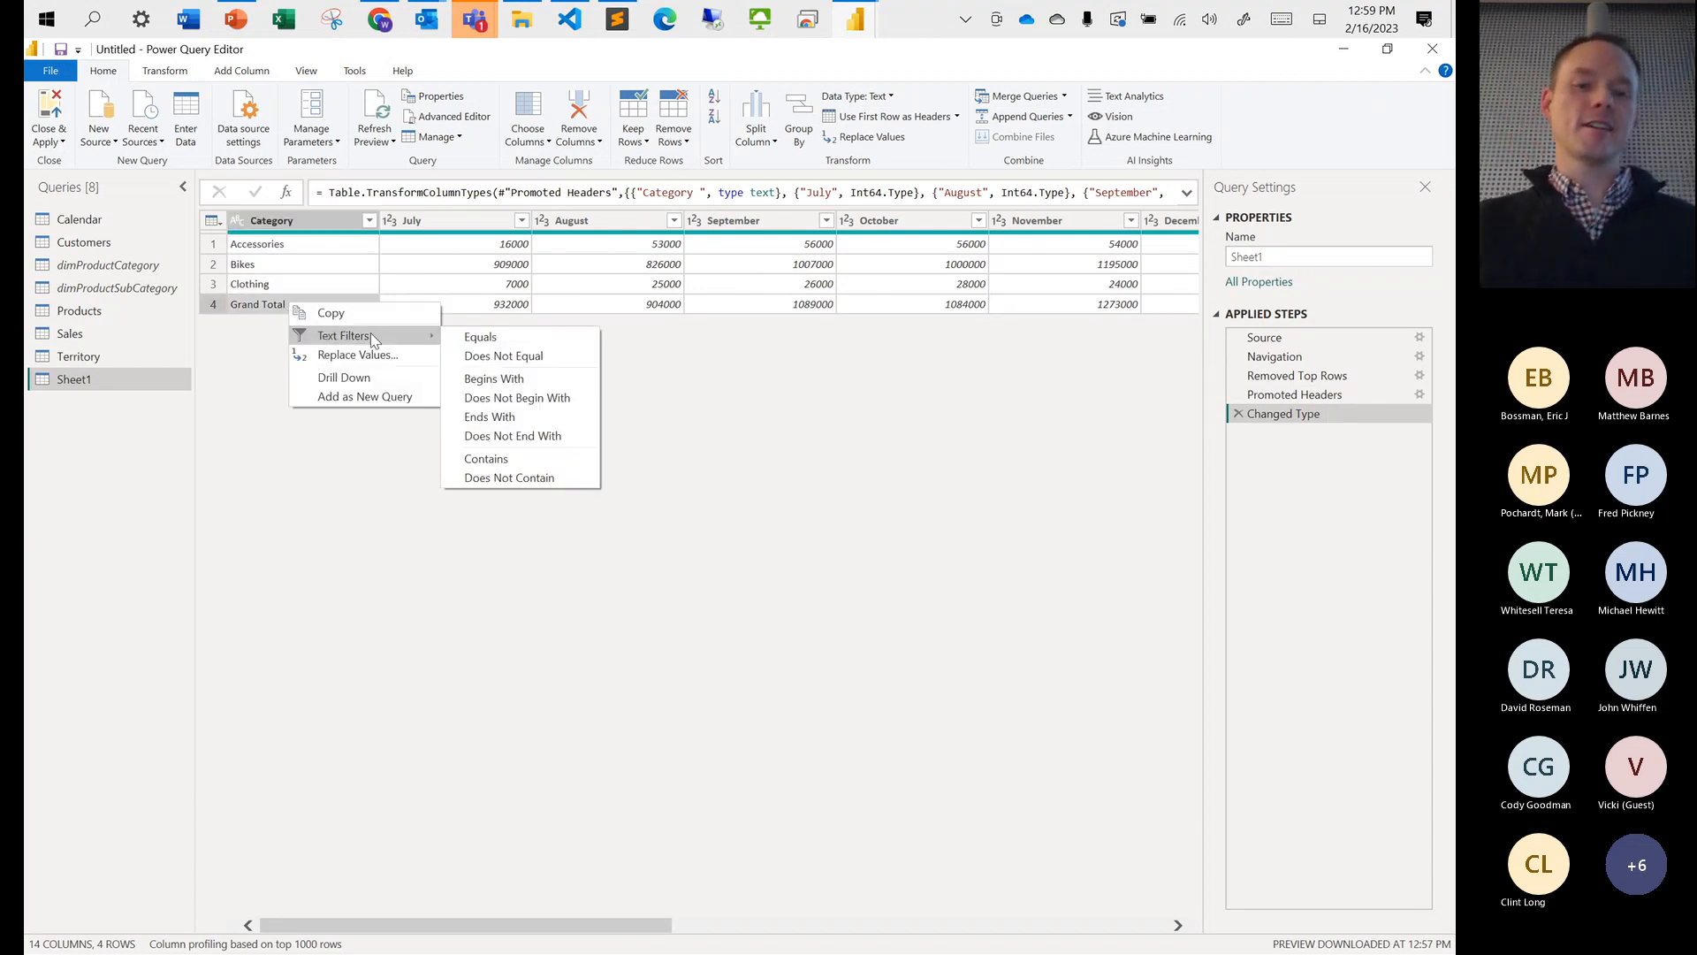
left_click(488, 357)
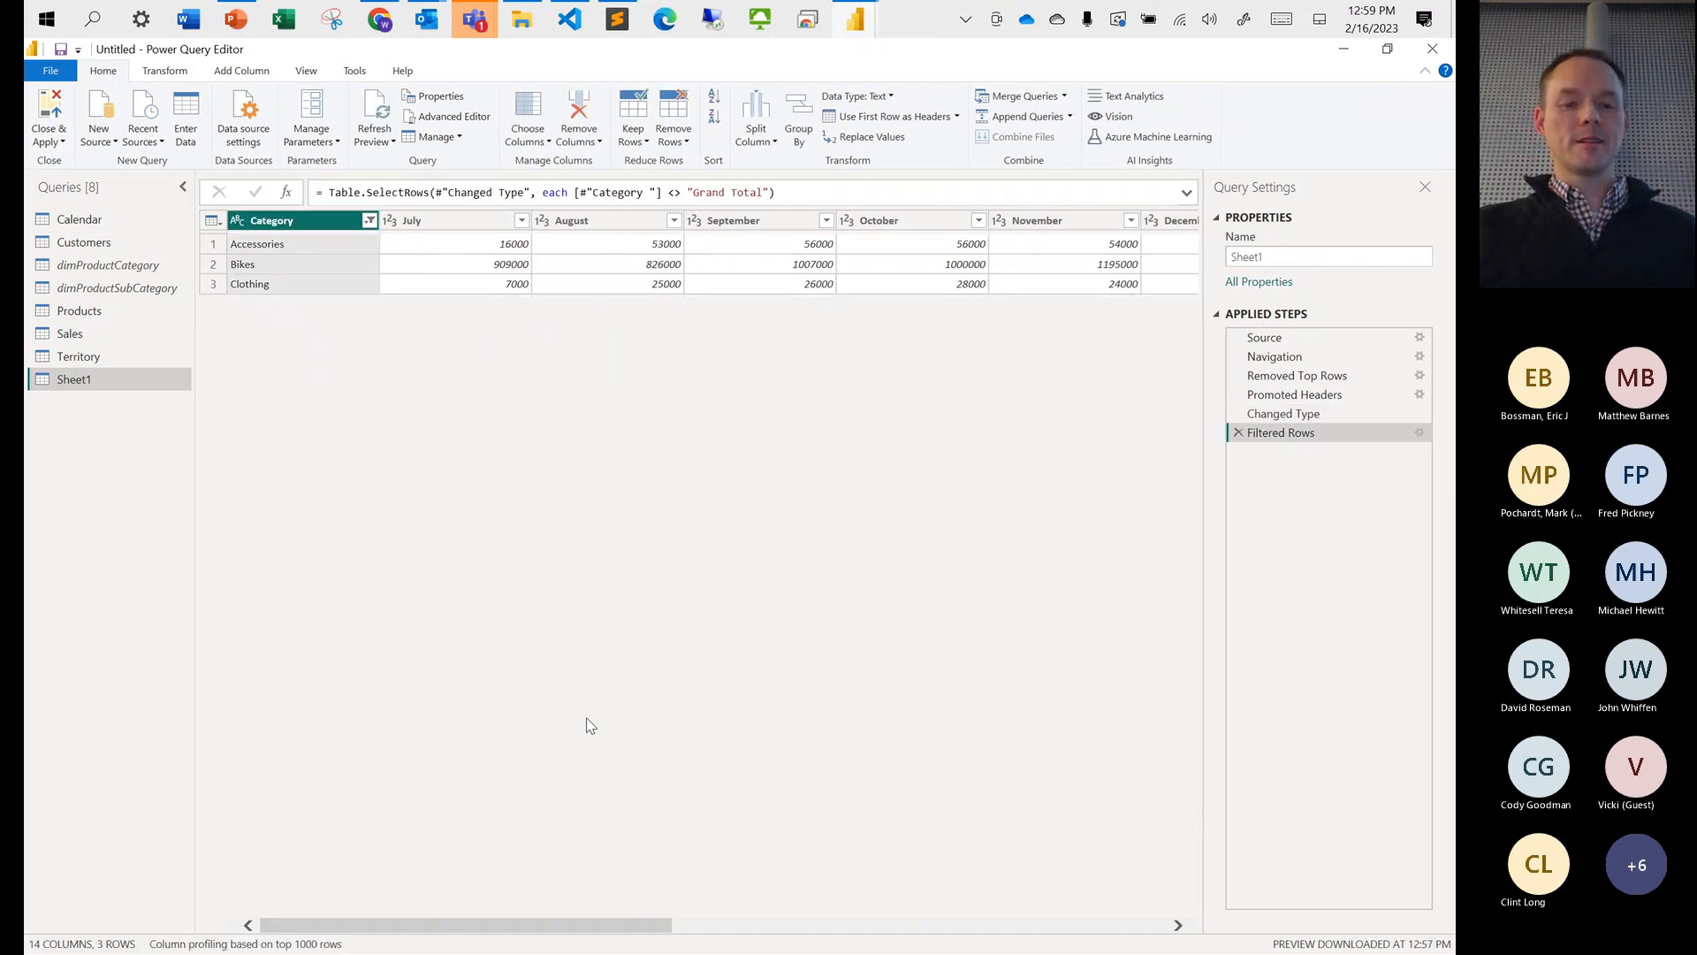
left_click_drag(386, 924, 1104, 886)
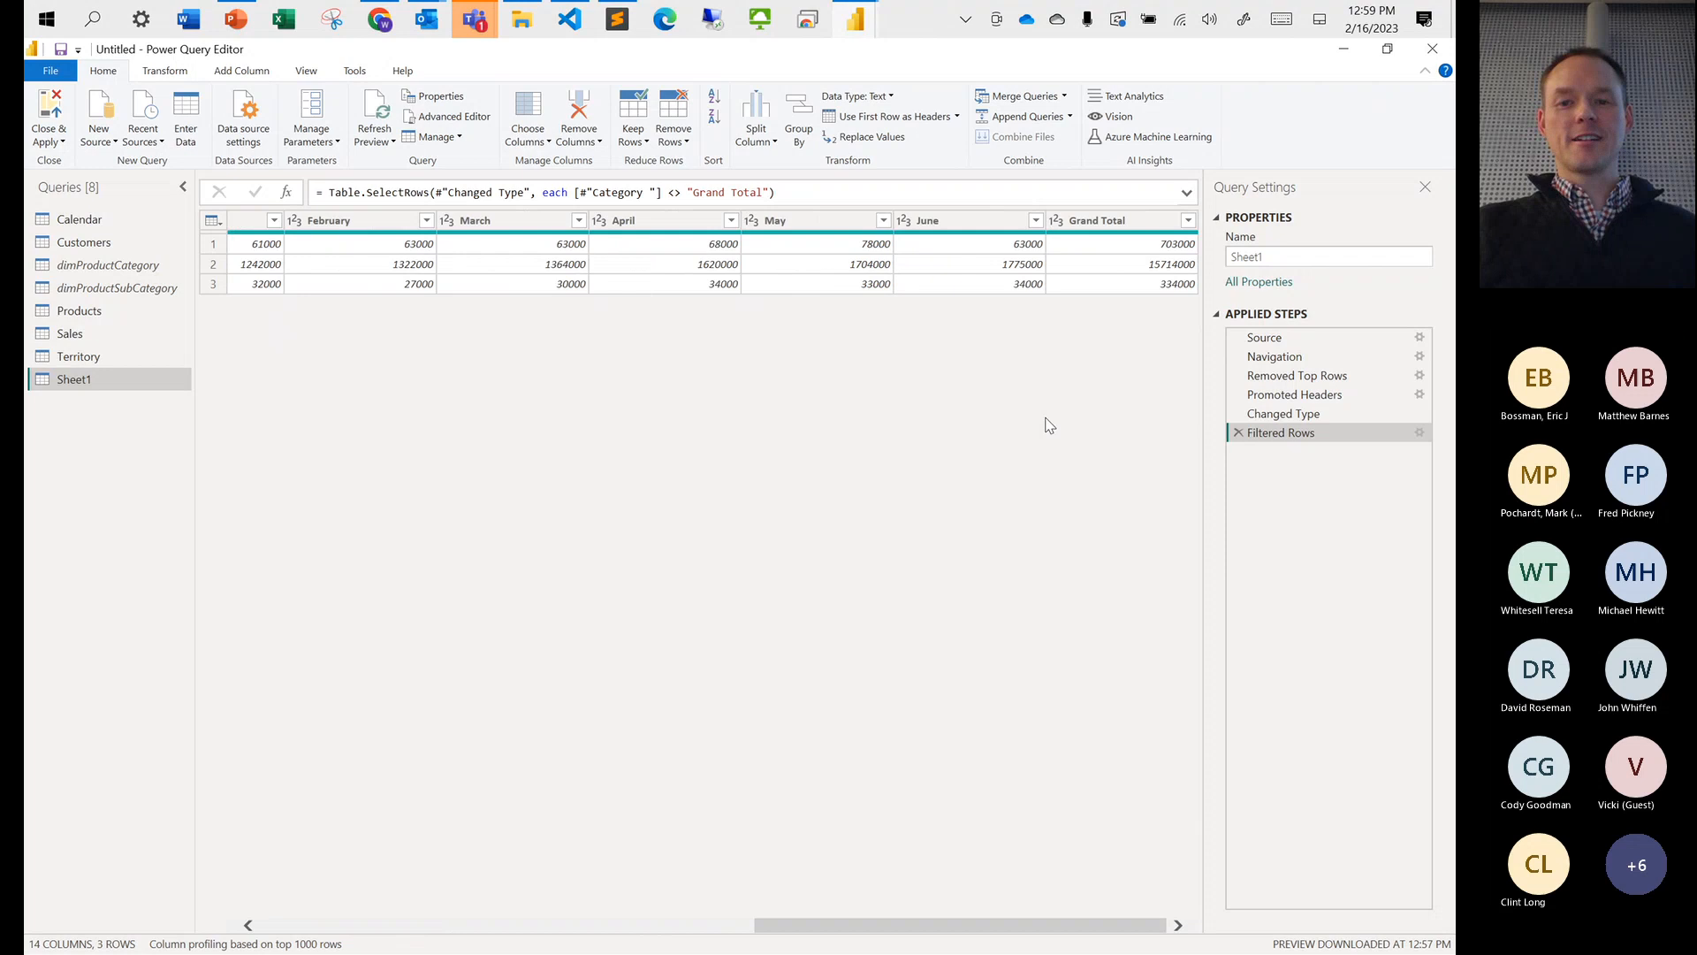
right_click(1114, 227)
left_click(1162, 257)
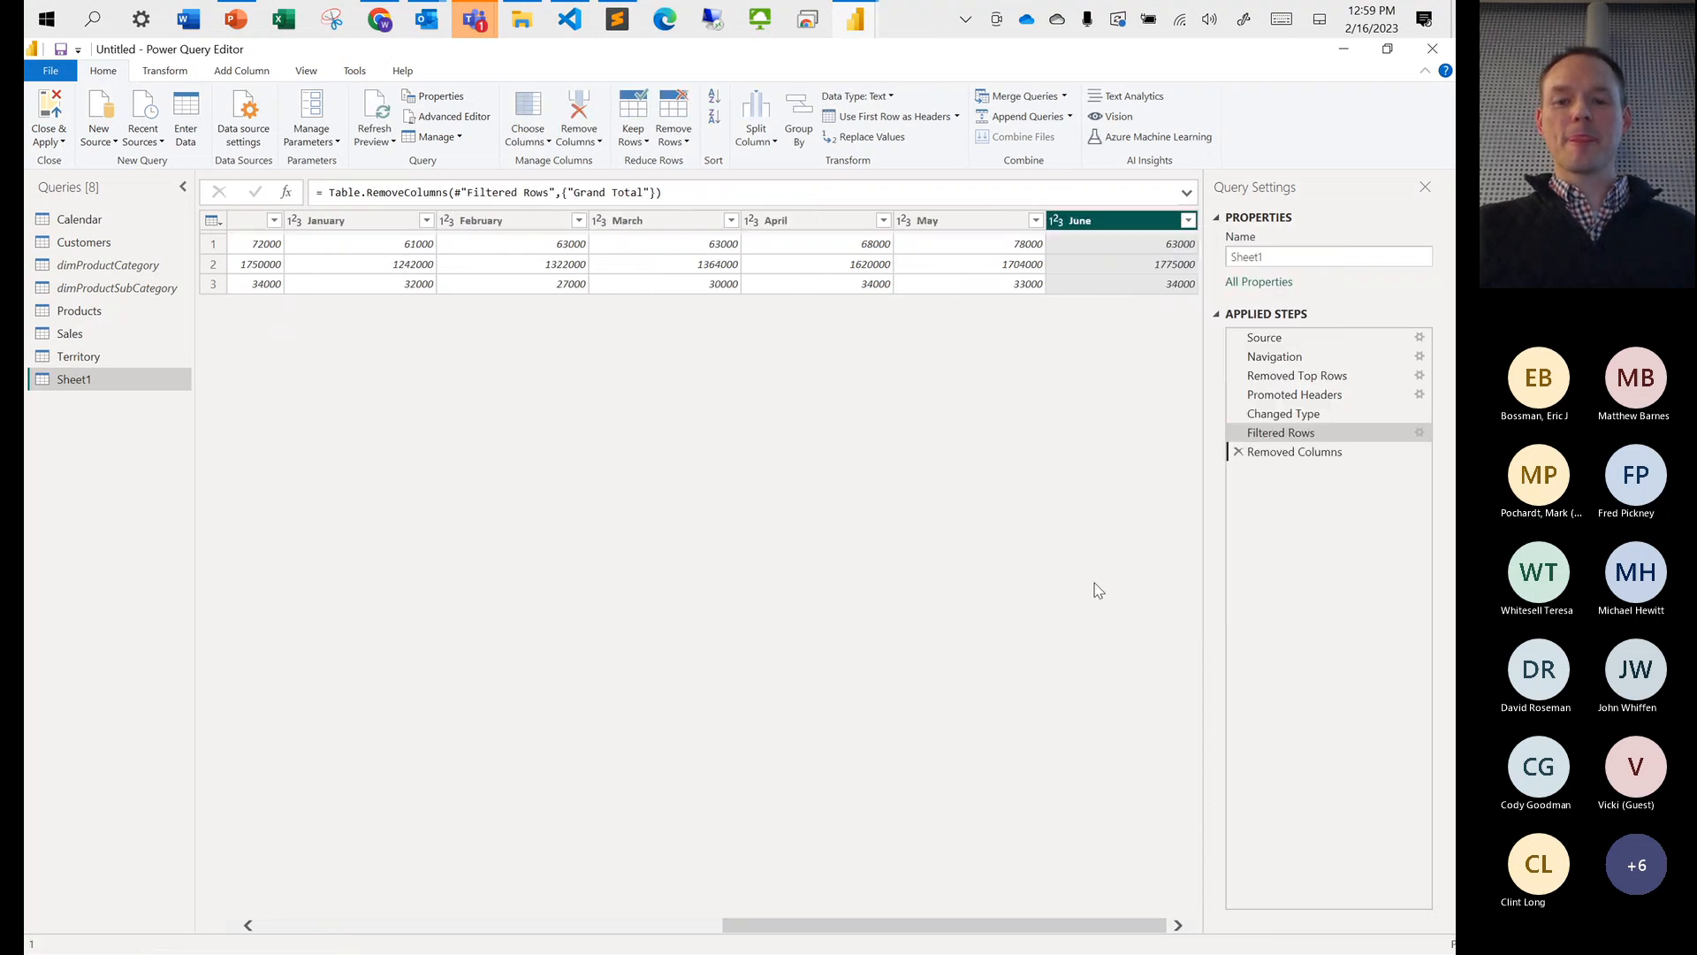
Unpivot all columns other than Category in the Sheet1 query
left_click_drag(1013, 929, 550, 926)
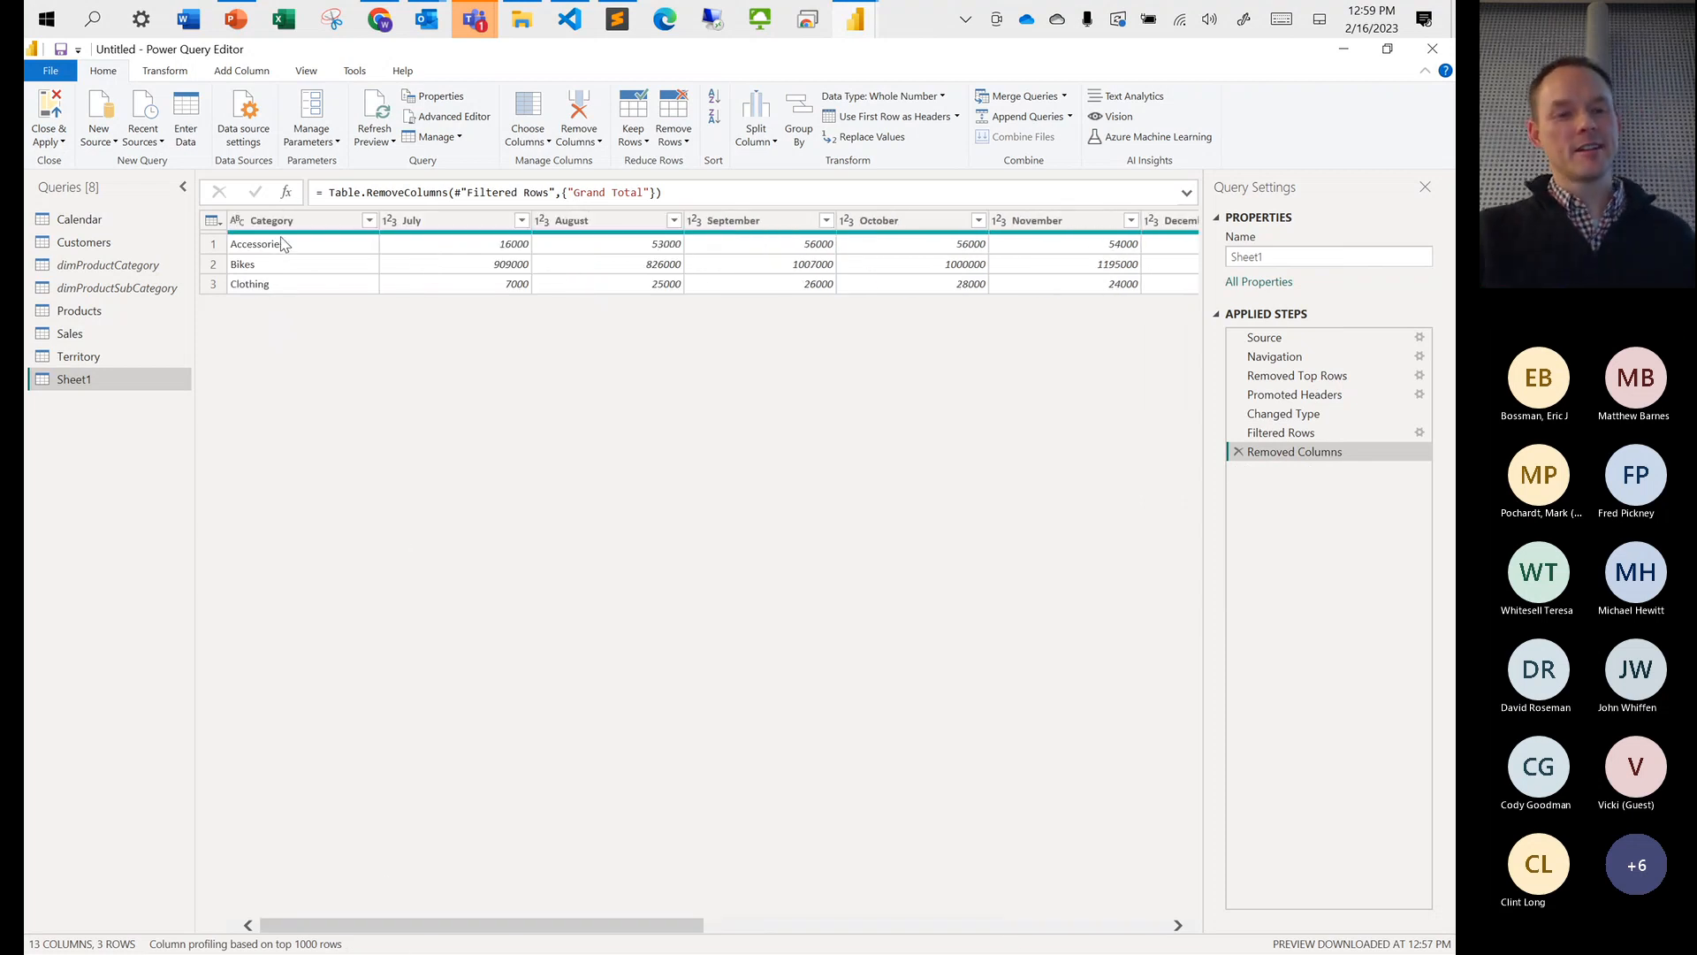
left_click(170, 73)
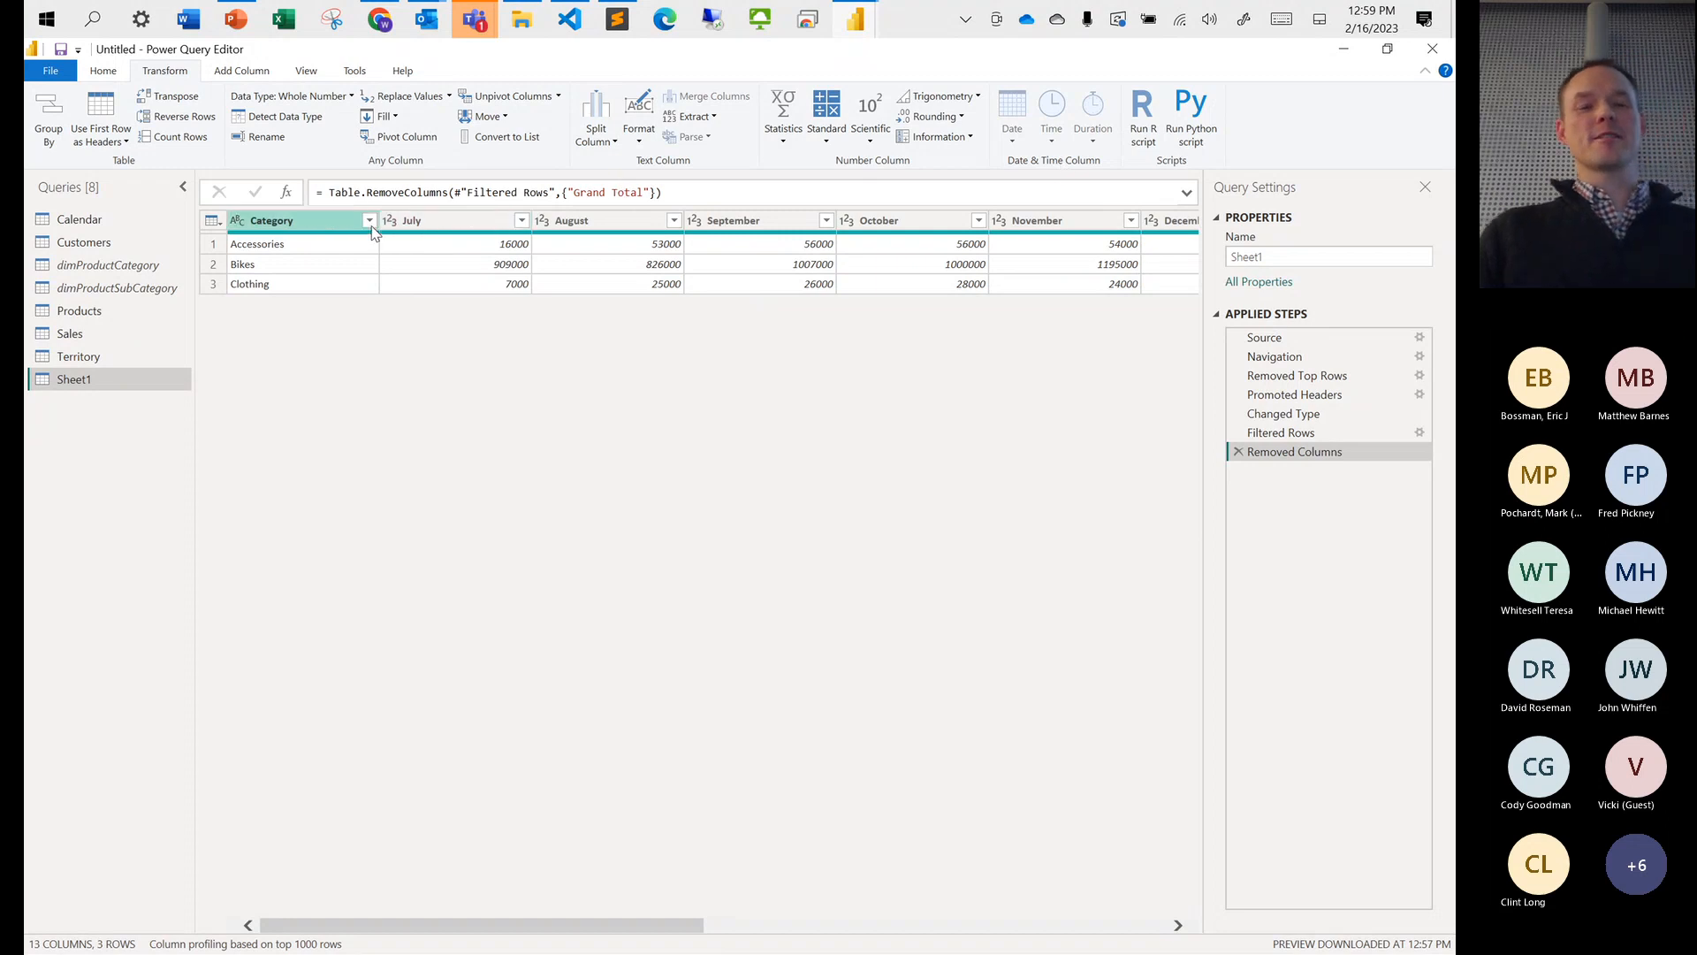
left_click(302, 226)
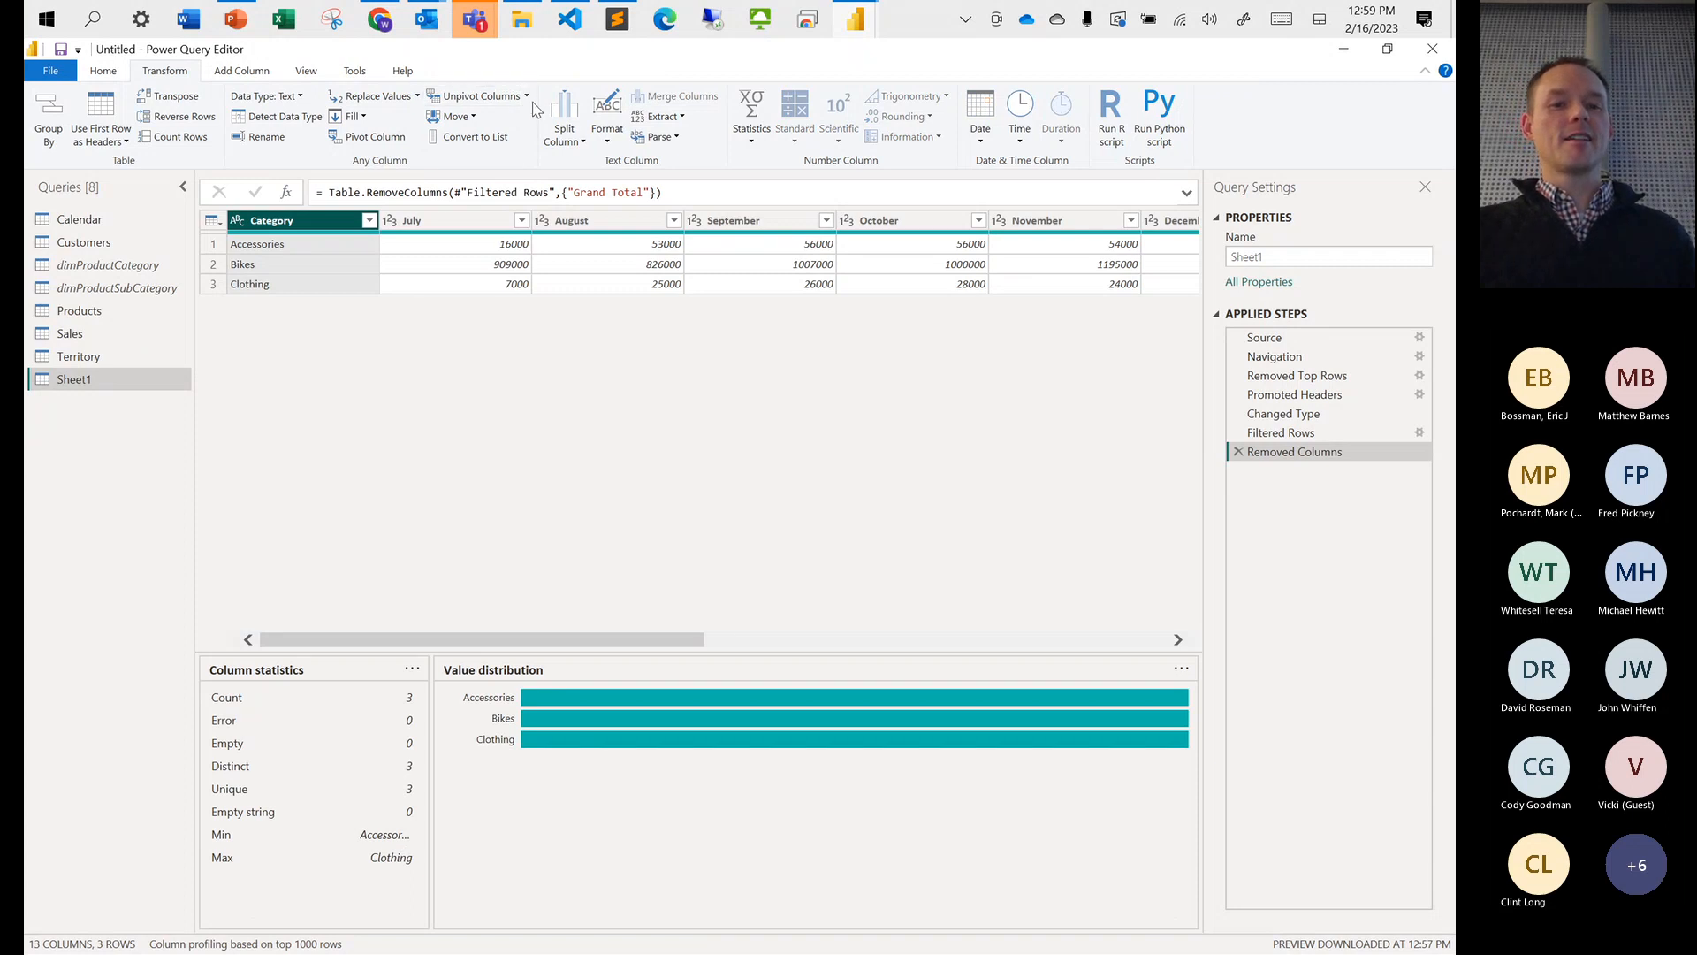
left_click(528, 97)
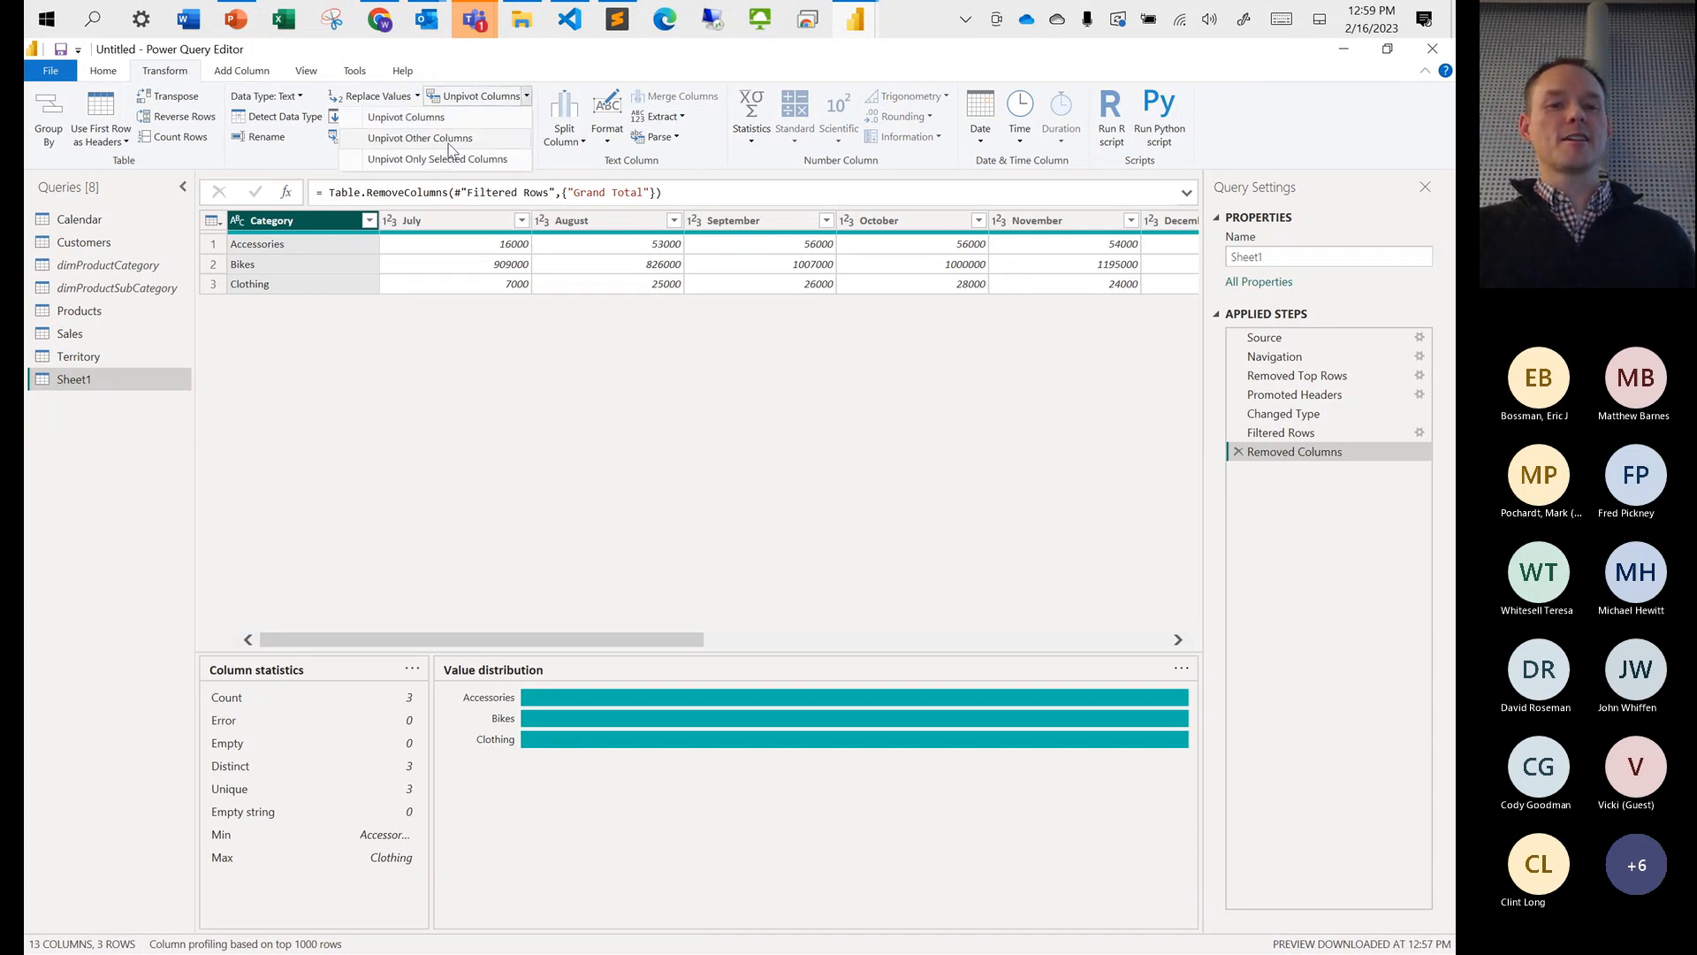
left_click(413, 139)
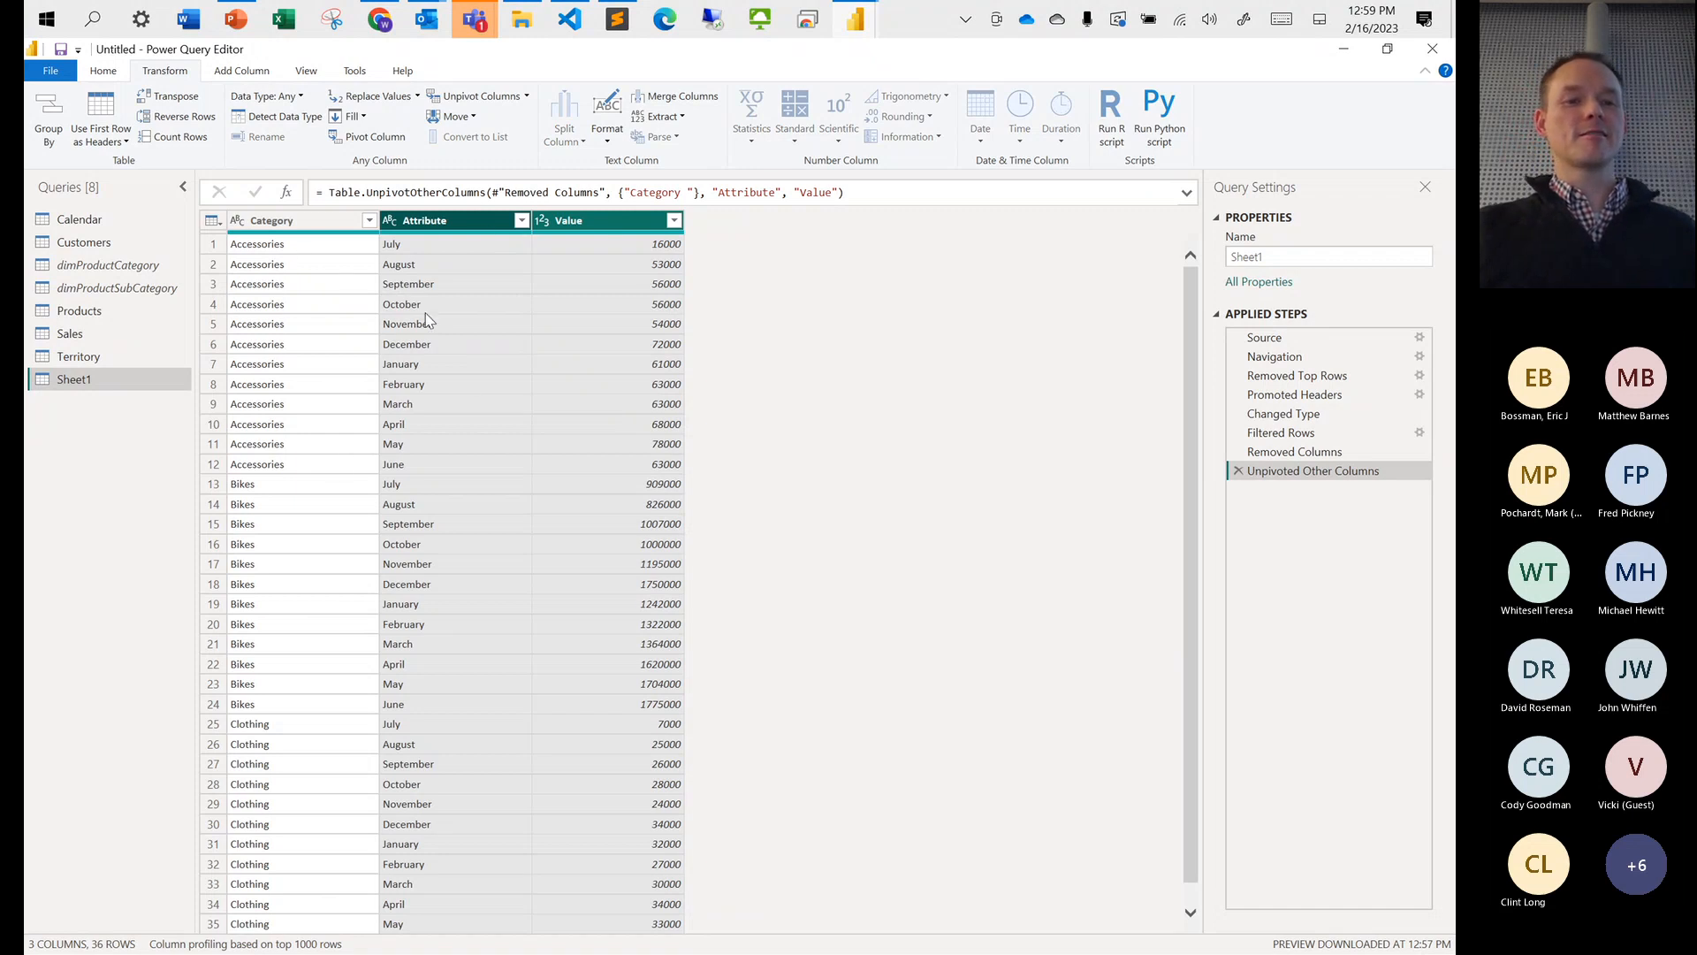
Rename the Attribute column as Month and the Value column as Budget Amount
left_click(431, 222)
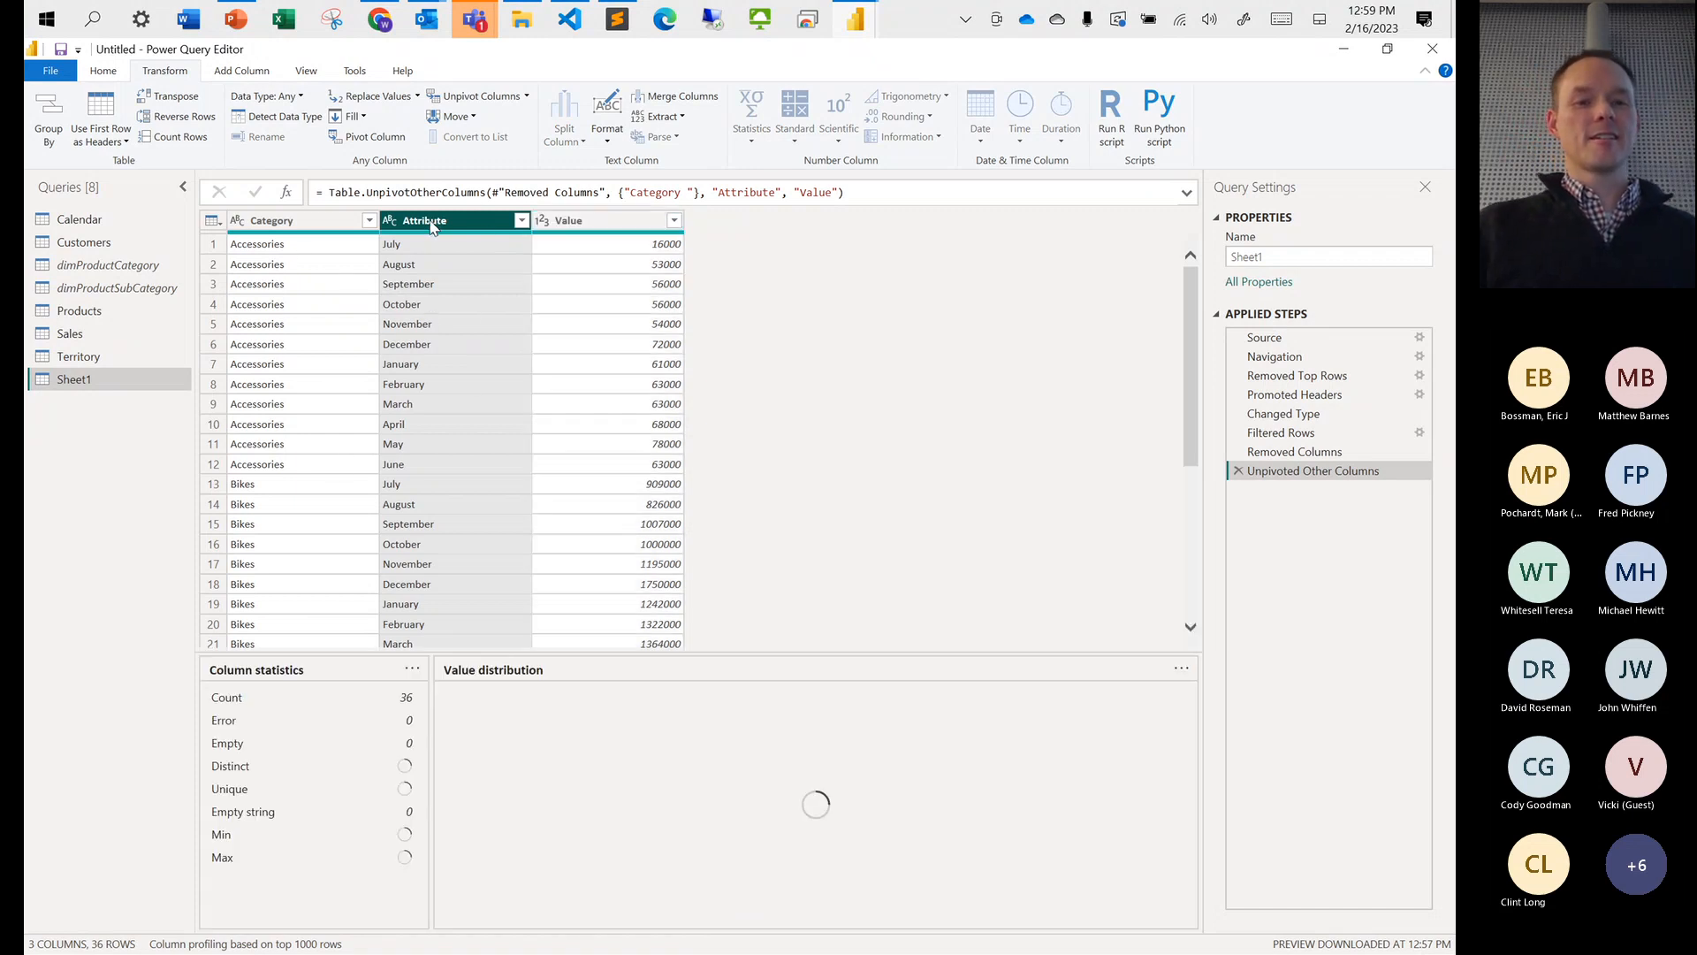
double_click(431, 221)
type("Month")
key("Return")
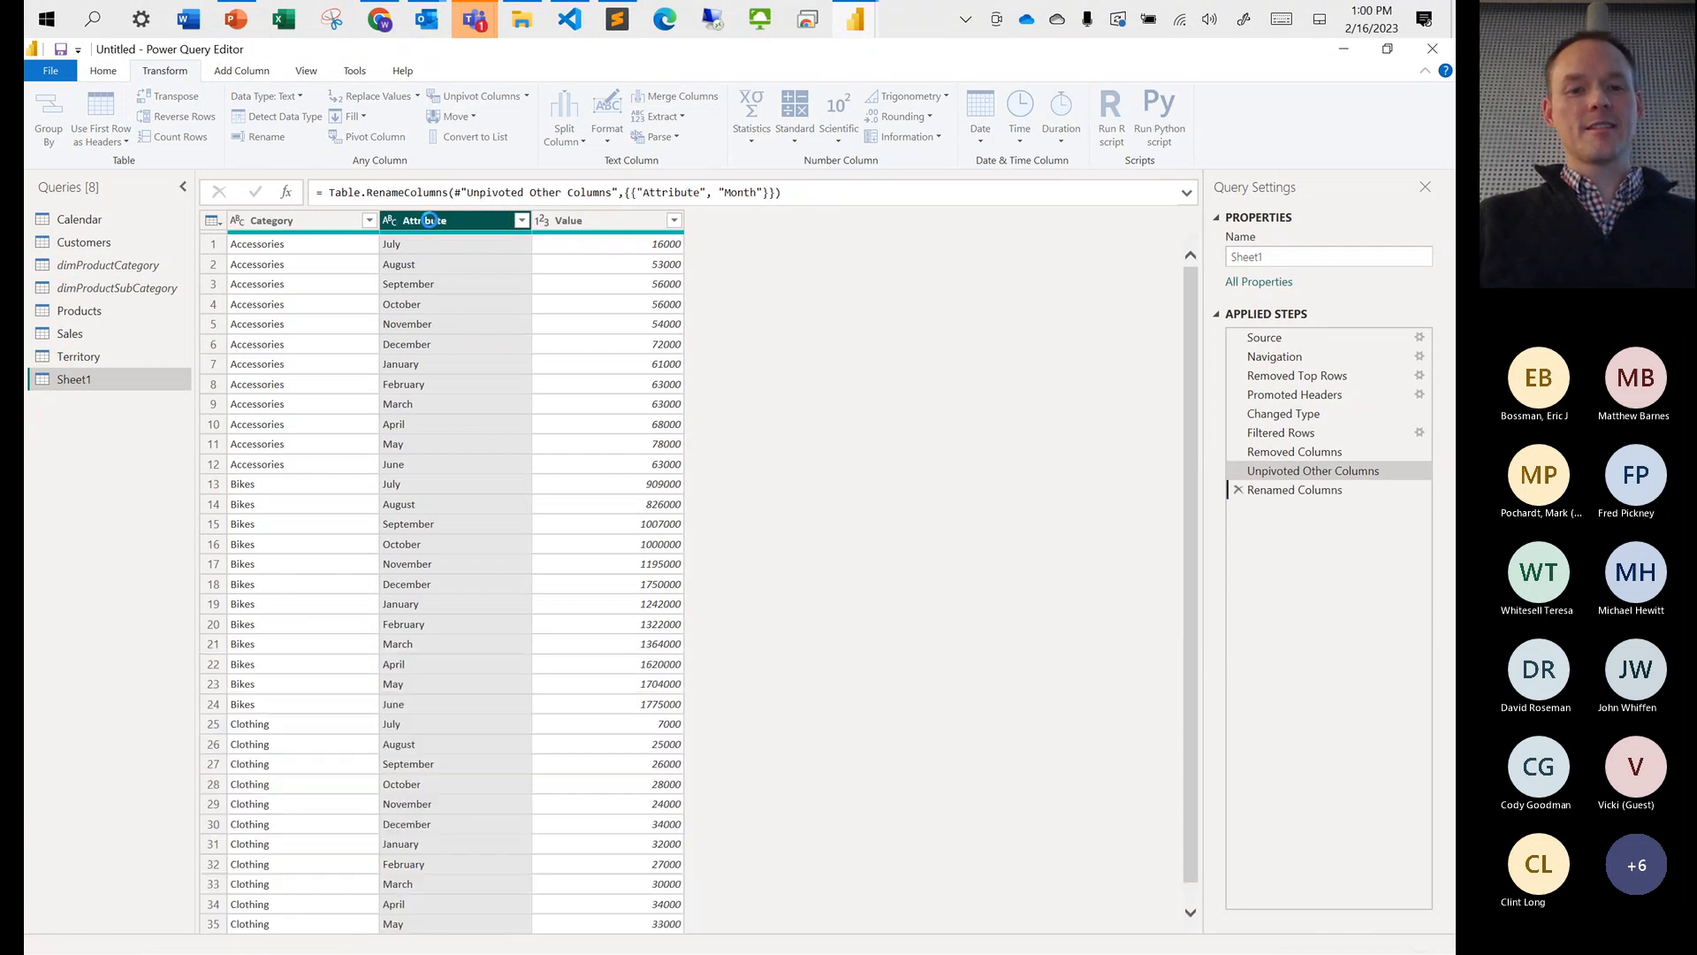
left_click(576, 223)
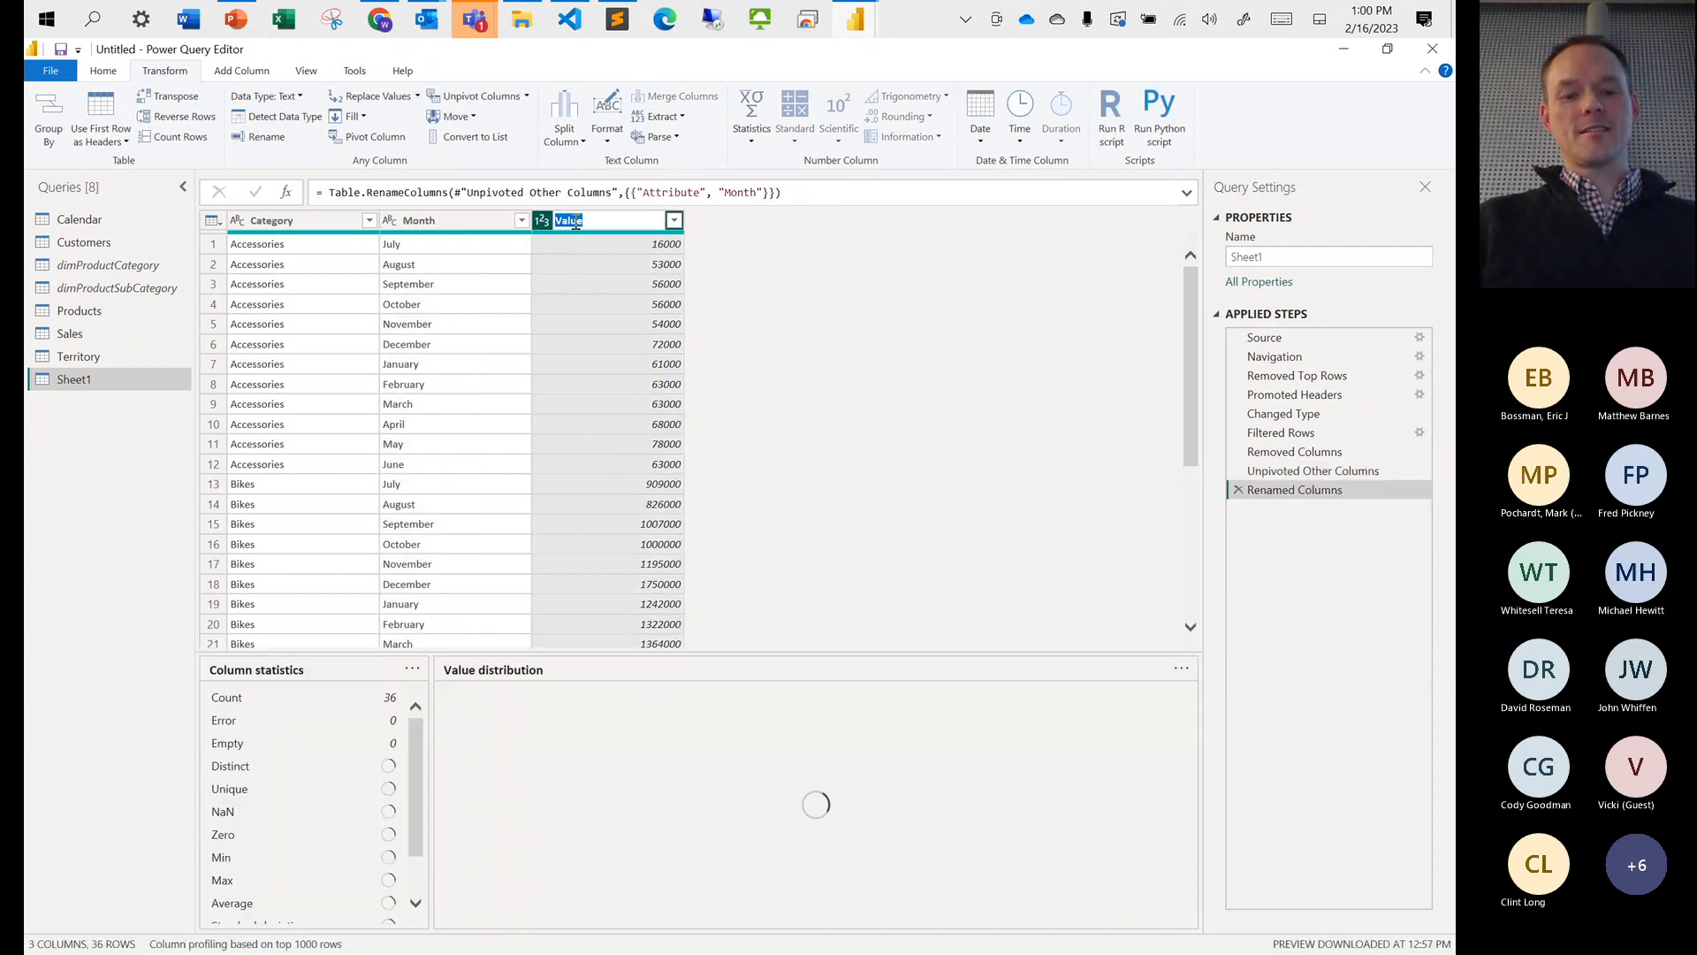
double_click(575, 221)
type("Budget")
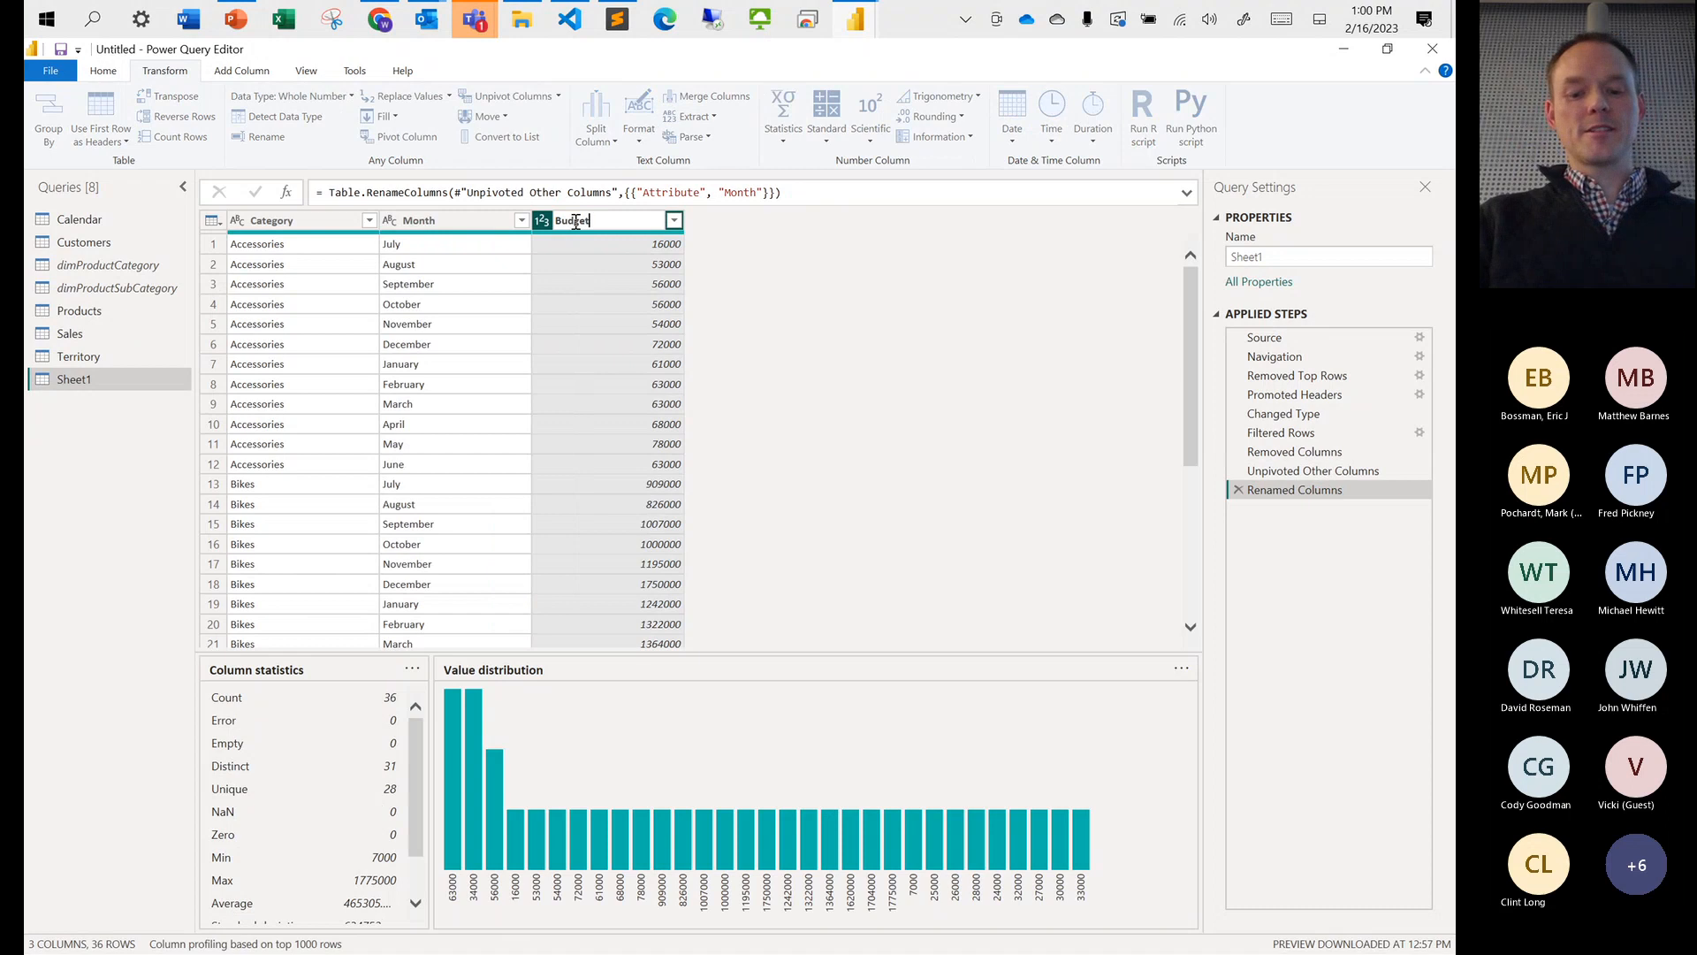
type(" Amount")
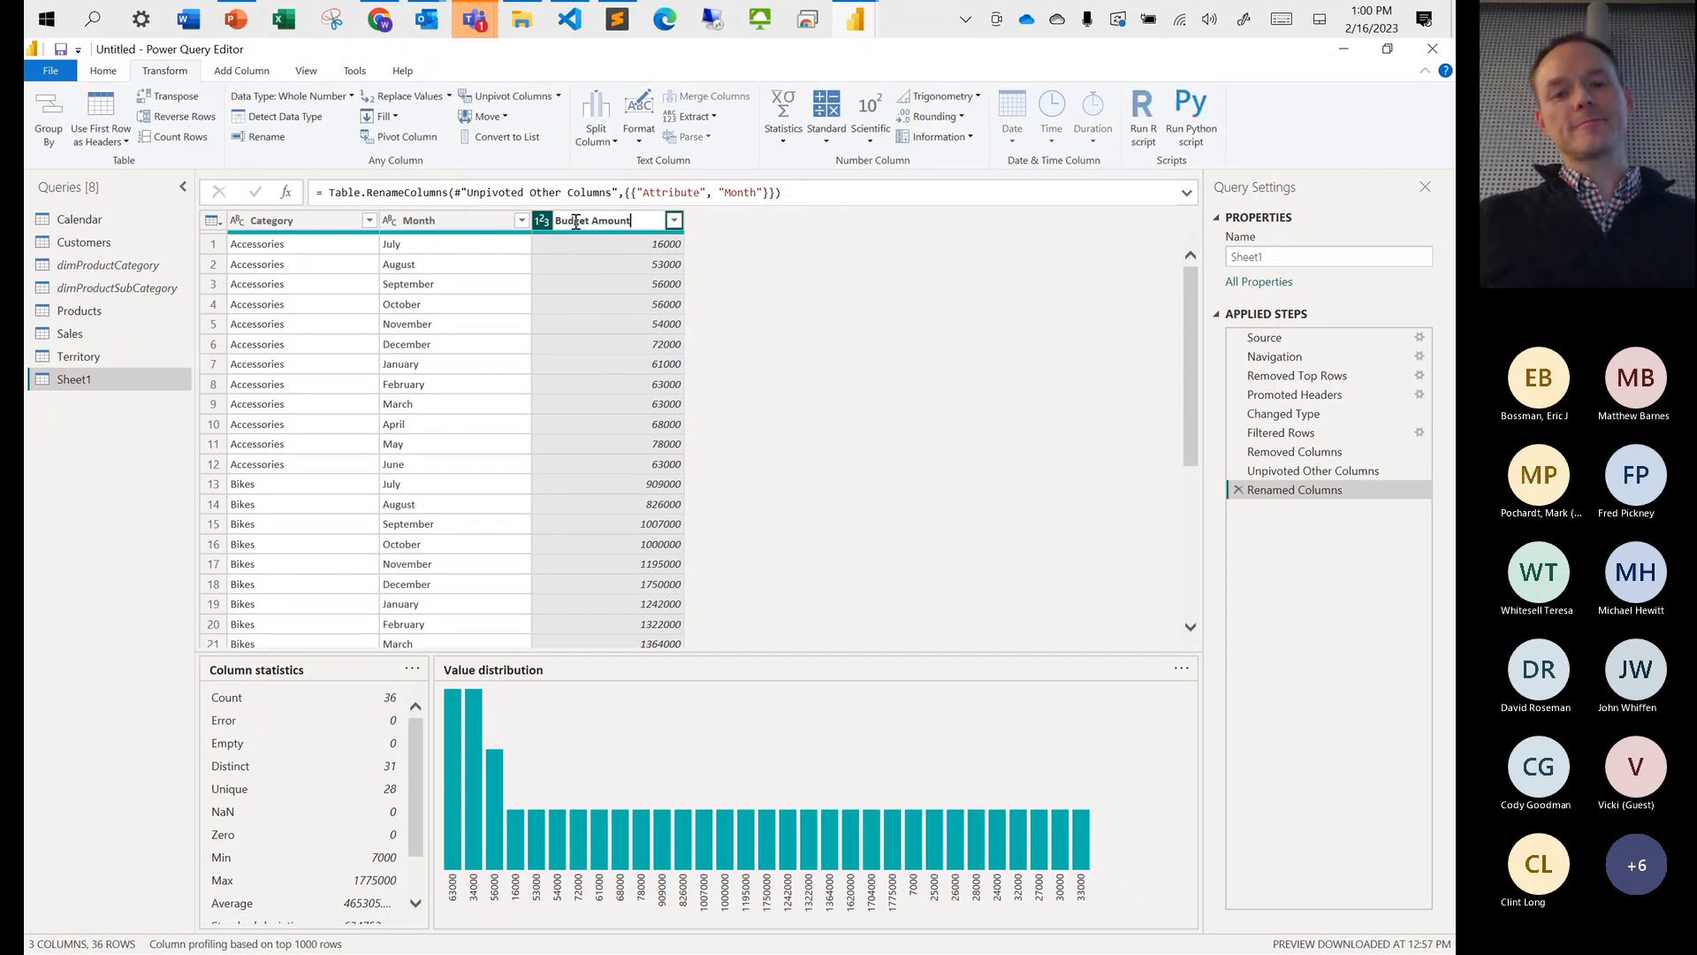
key("Return")
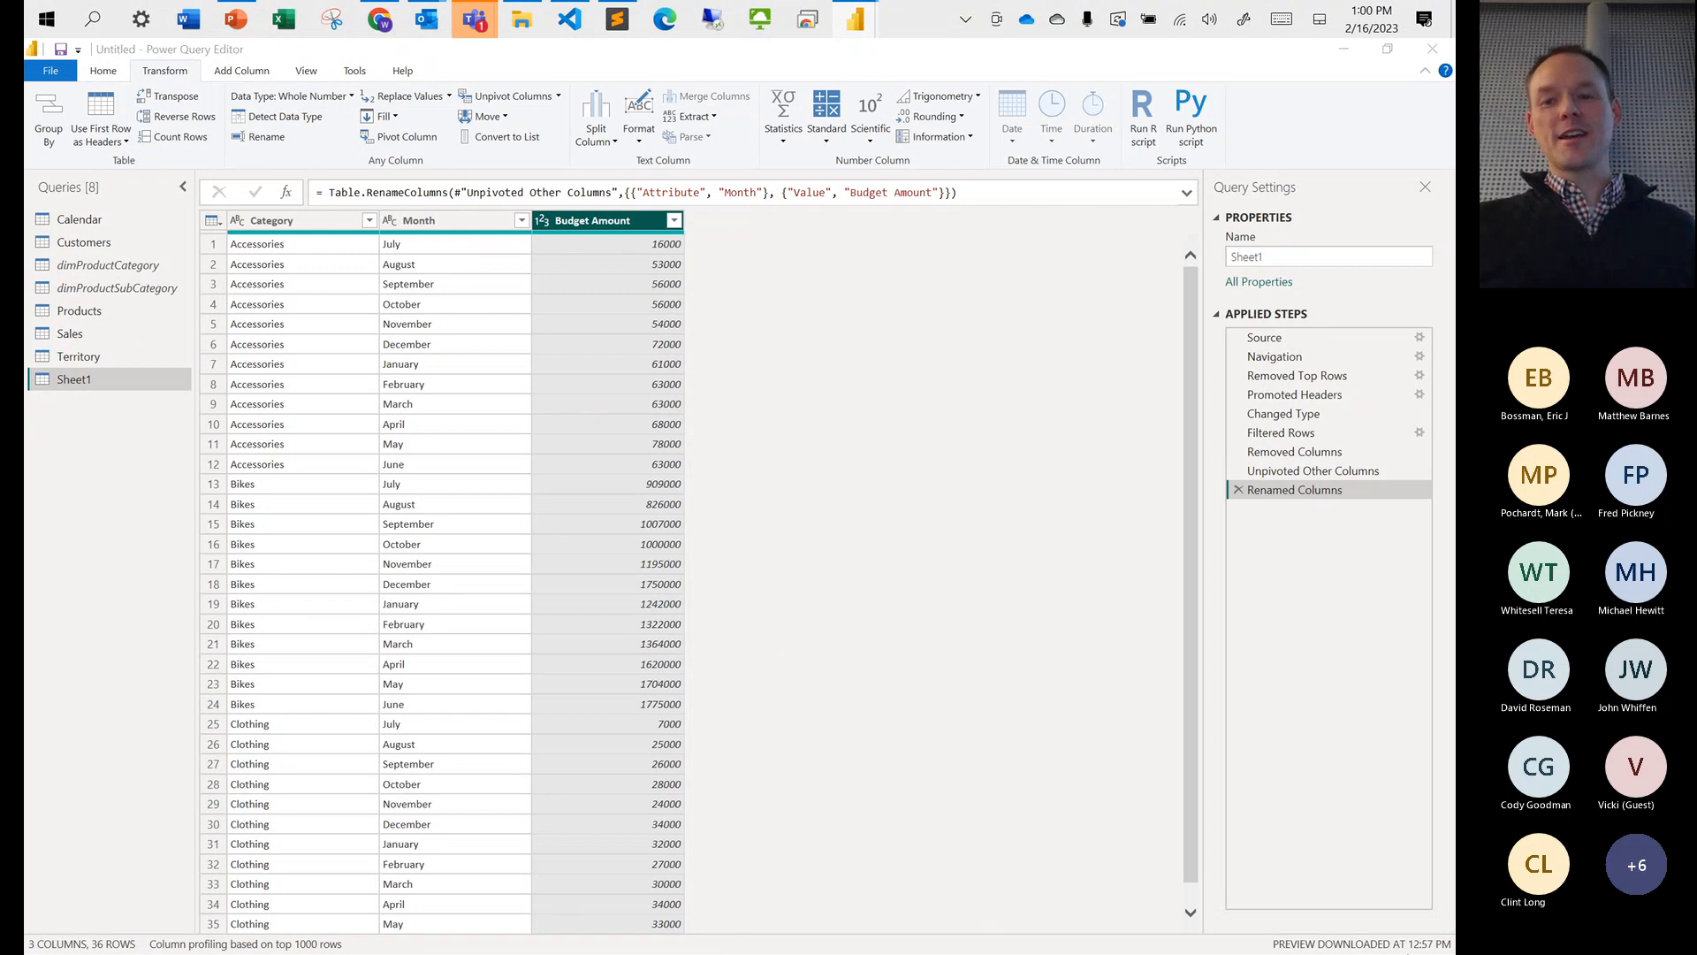
Rename the Sheet1 query as Budget, and close Power Query Editor while applying the changes to the model
left_click(1326, 252)
type("Budget")
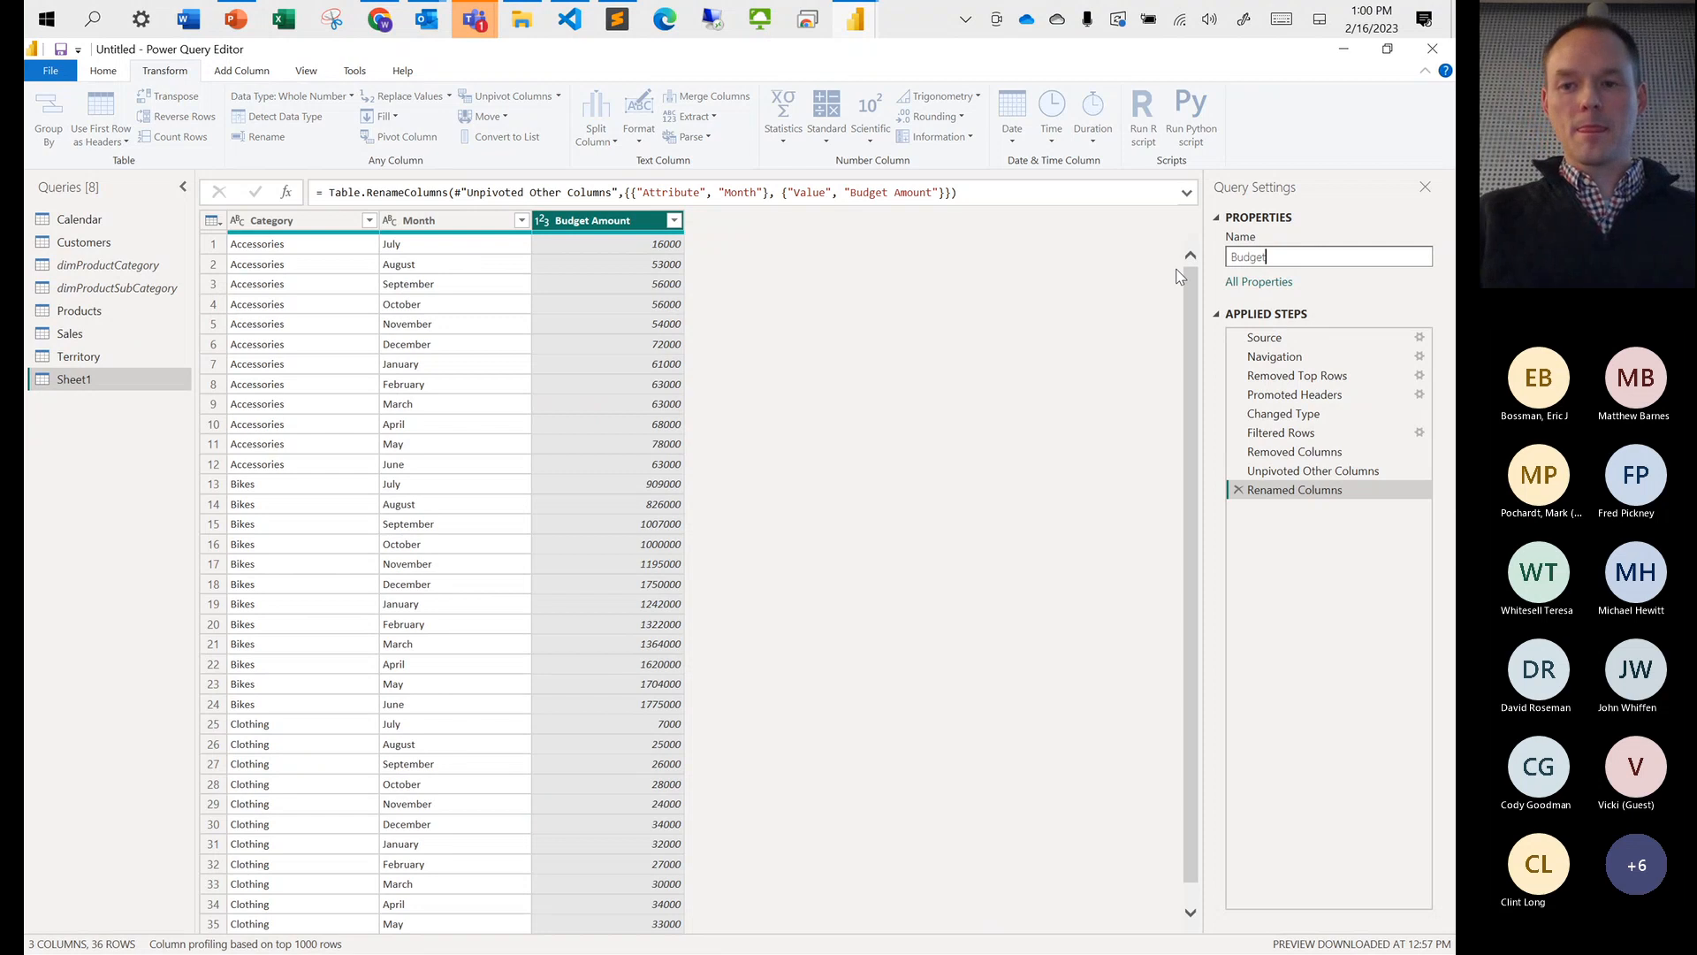
key("Return")
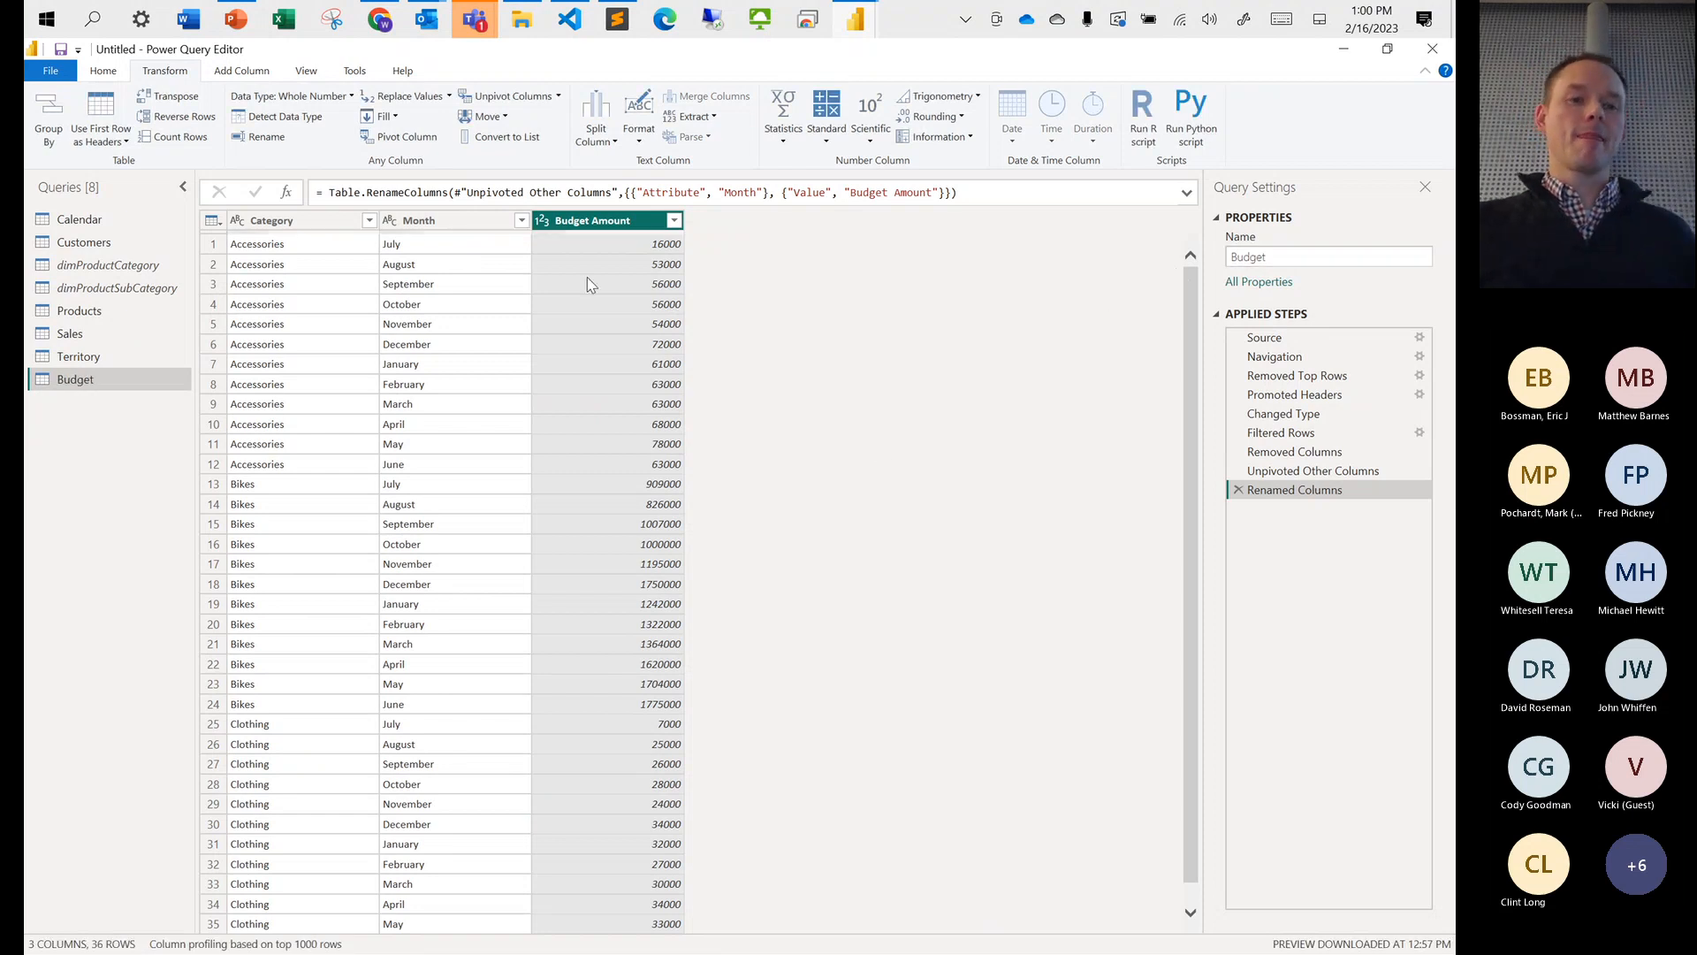
left_click(105, 77)
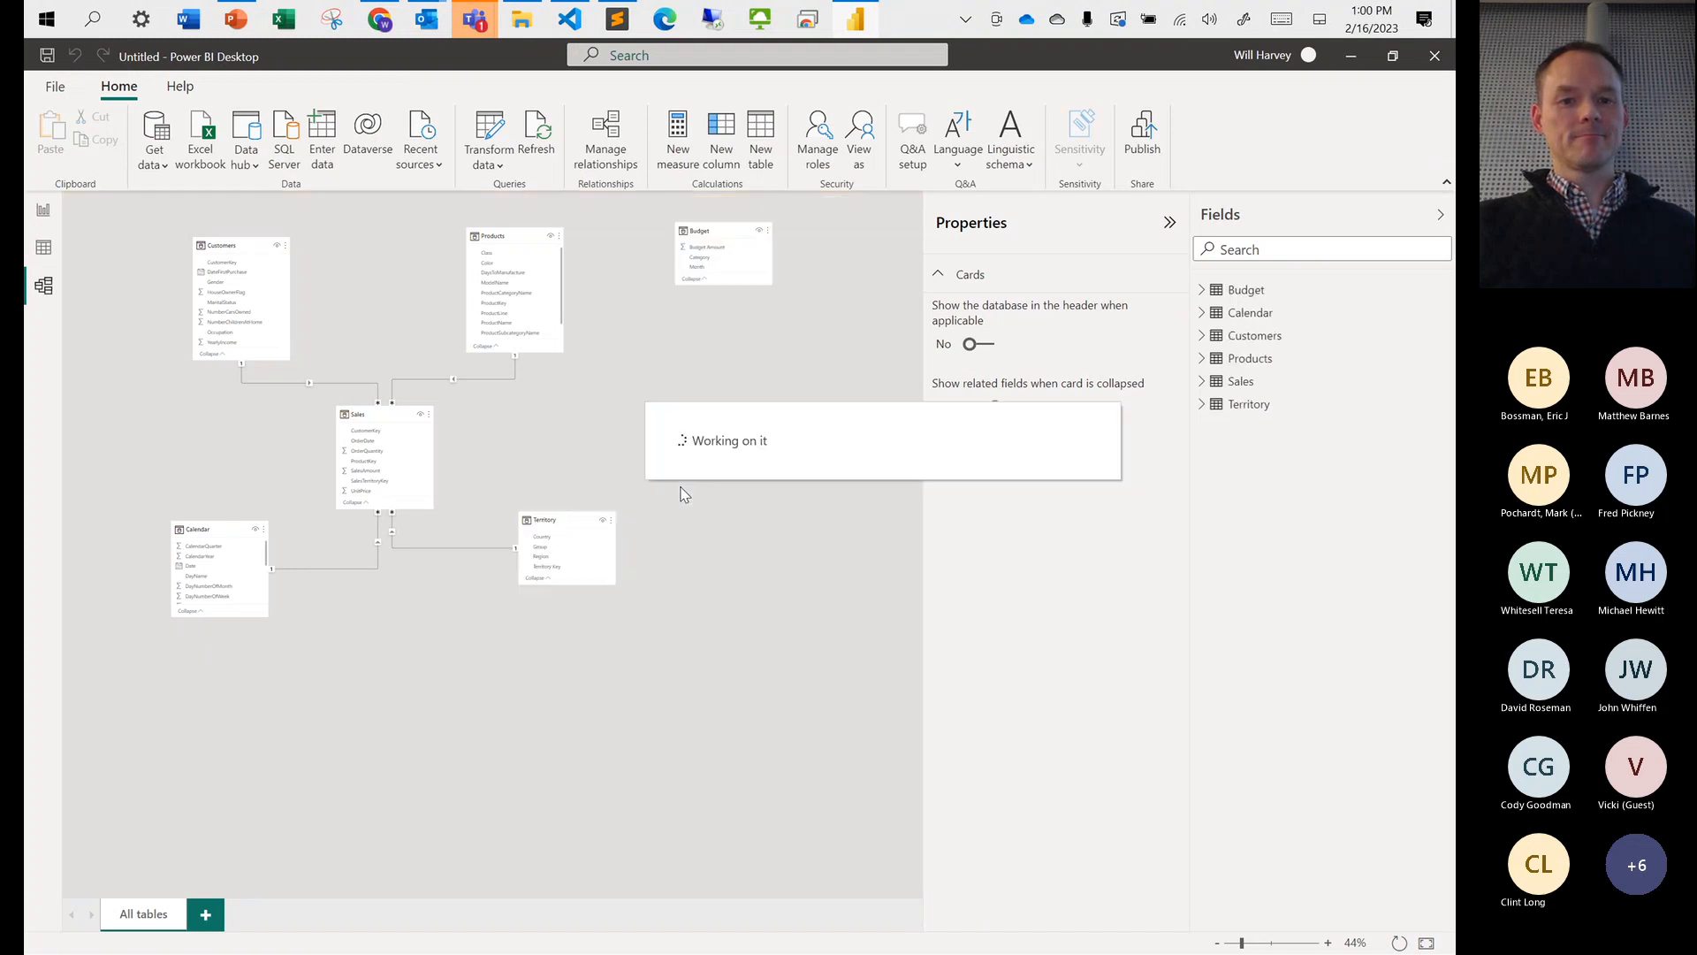
Reposition the Budget table card in the model diagram beside the Sales table, between Products and Territory
left_click_drag(692, 232, 626, 489)
mouse_move(619, 405)
left_mouse_down()
mouse_move(633, 411)
mouse_move(629, 386)
left_mouse_up()
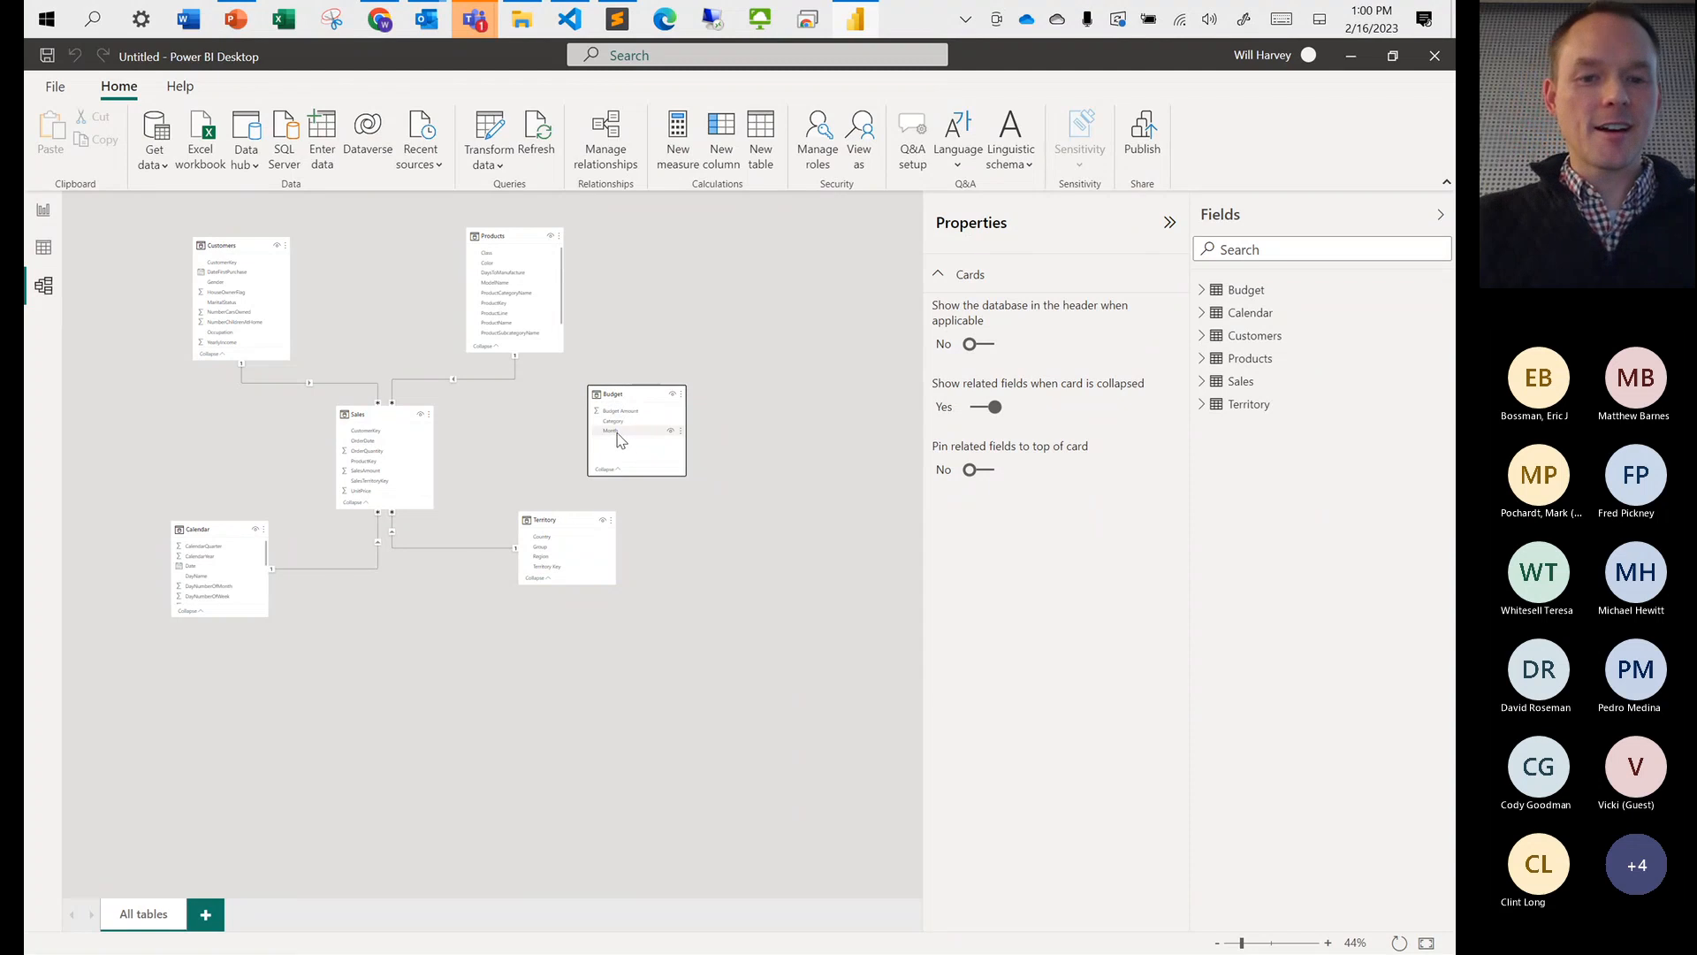
left_click_drag(622, 439, 500, 478)
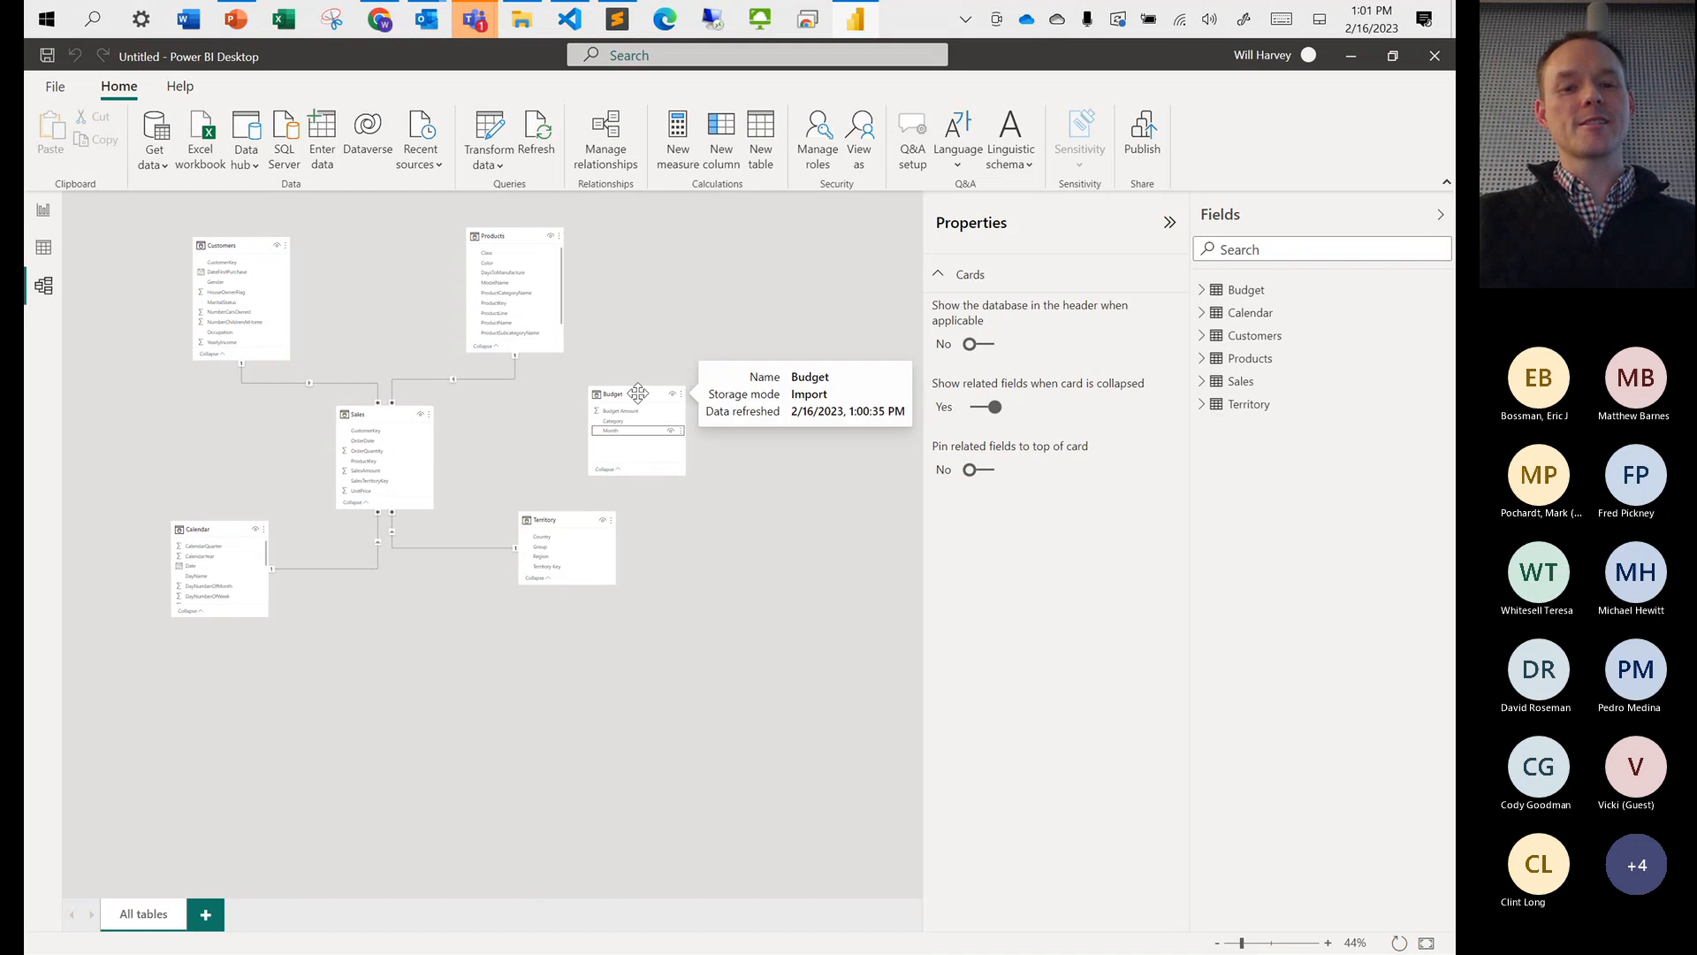
left_click_drag(638, 393, 696, 422)
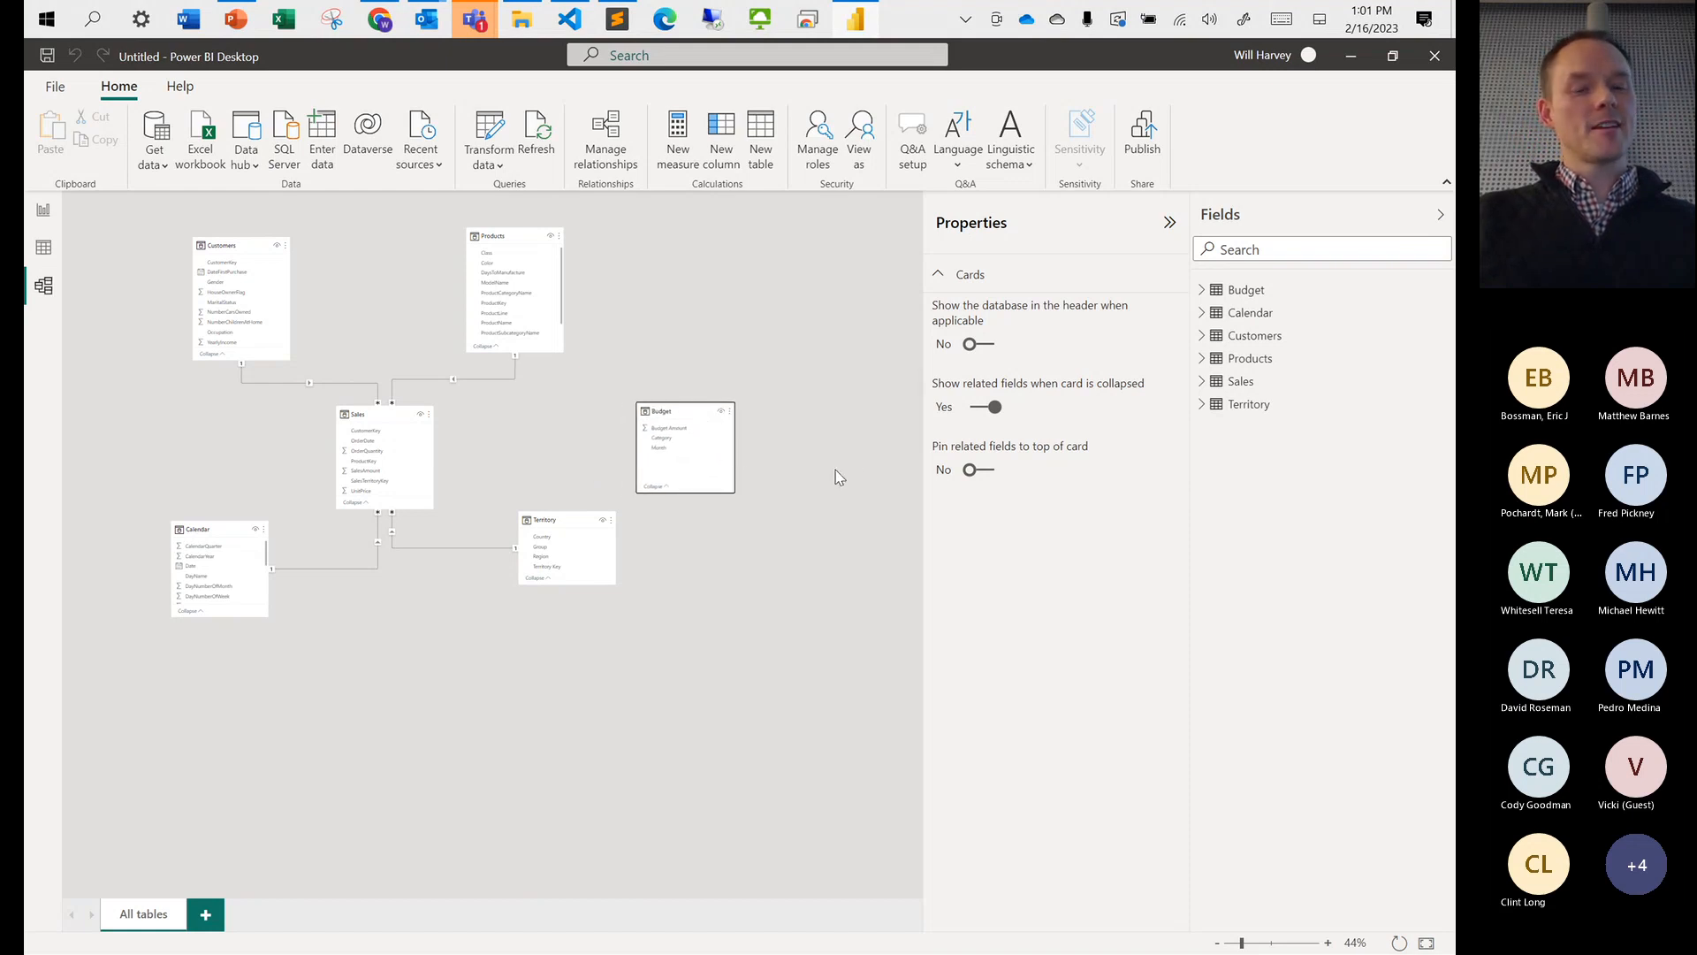
Switch to the Power BI 101 - Power Query.pptx presentation in PowerPoint and advance to slide 8
key("alt+Tab")
key("alt+Tab")
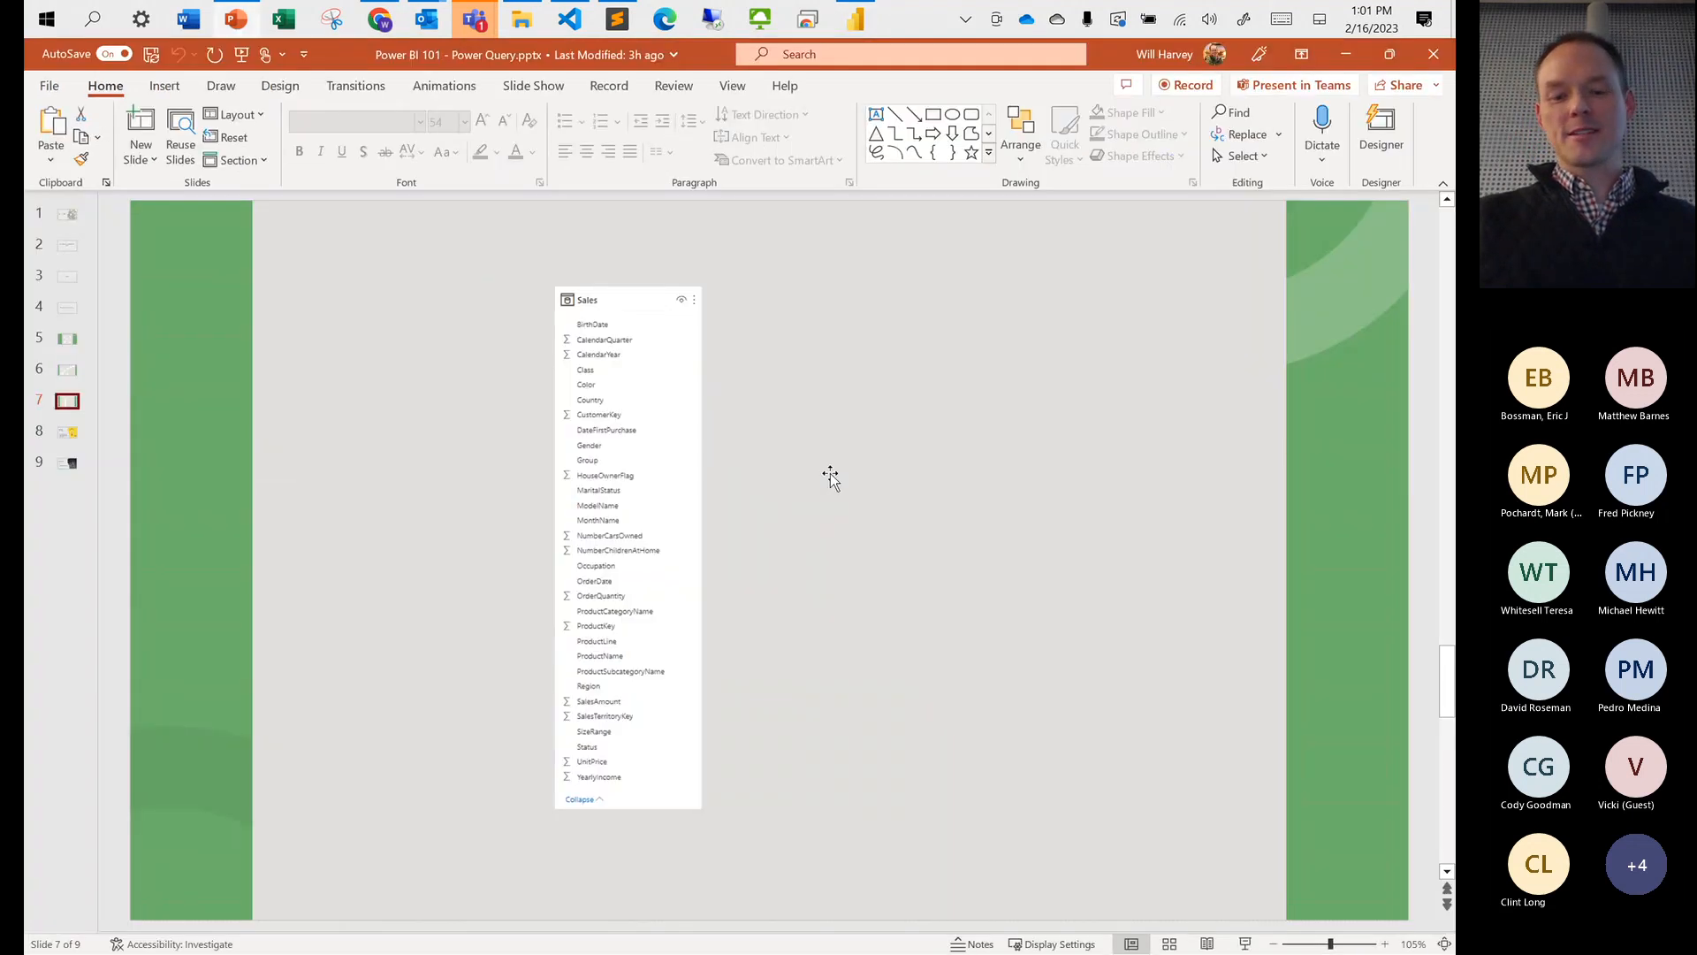
key("Page_Down")
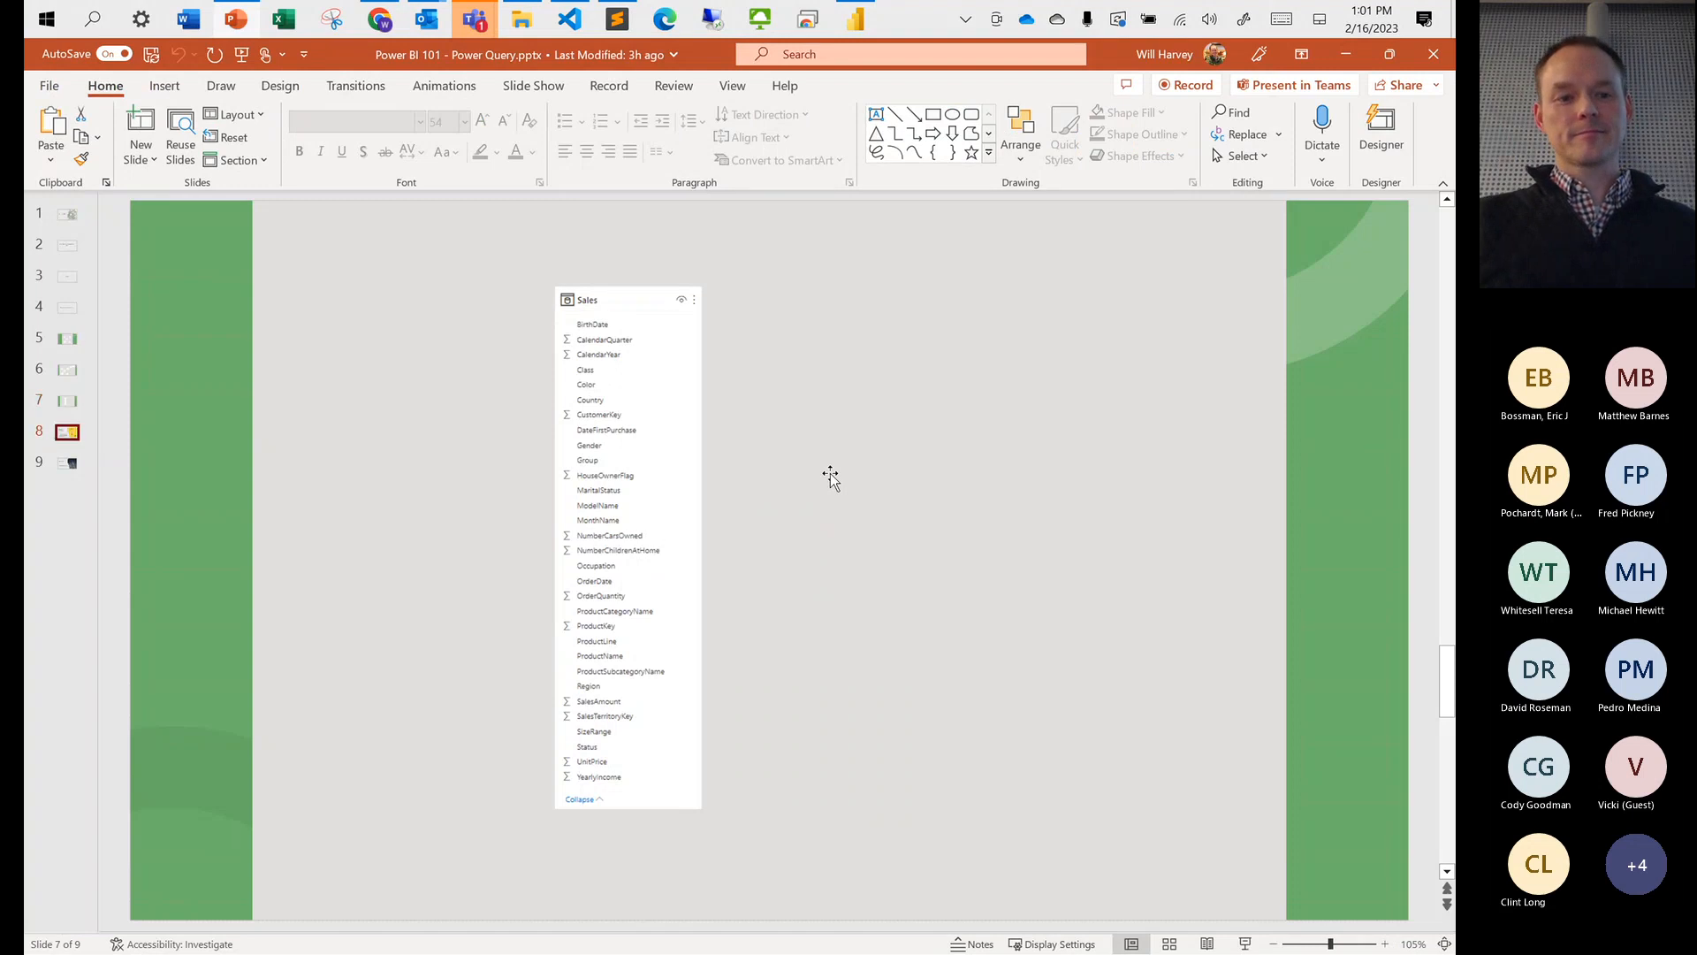